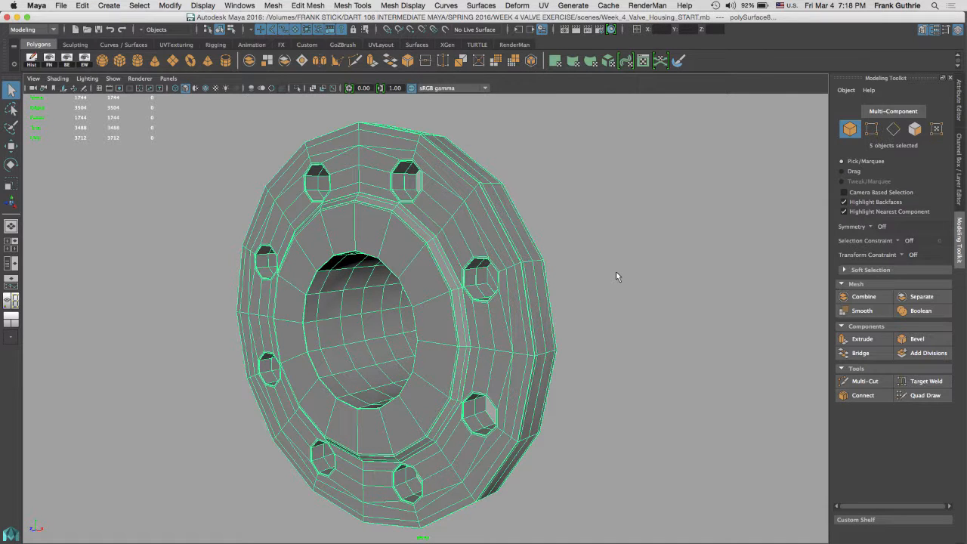
Display the flange shaded in the side view, framed against the valve reference drawing.
{"action": "left_click_drag", "start_coordinate": [615, 276], "coordinate": [658, 333], "text": "alt"}
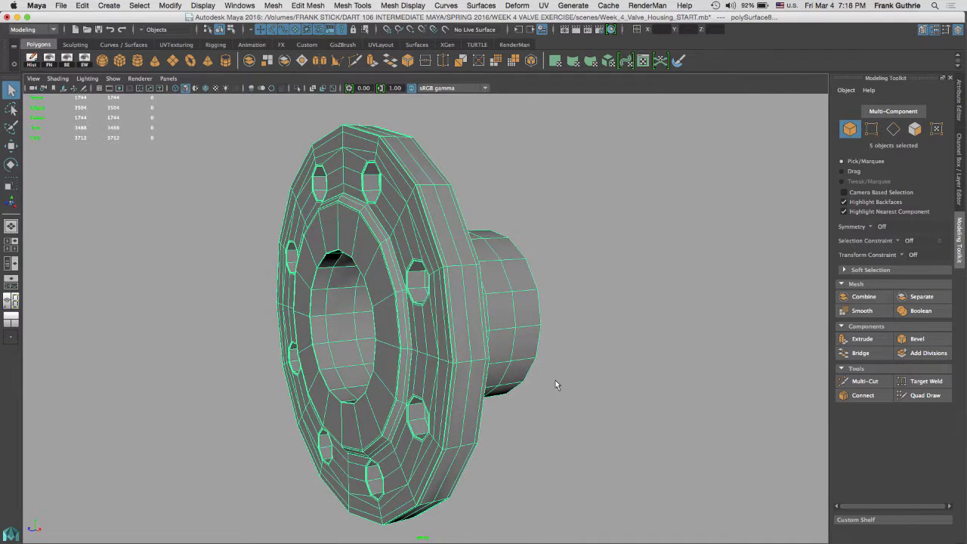
{"action": "key", "text": "space"}
{"action": "key", "text": "space"}
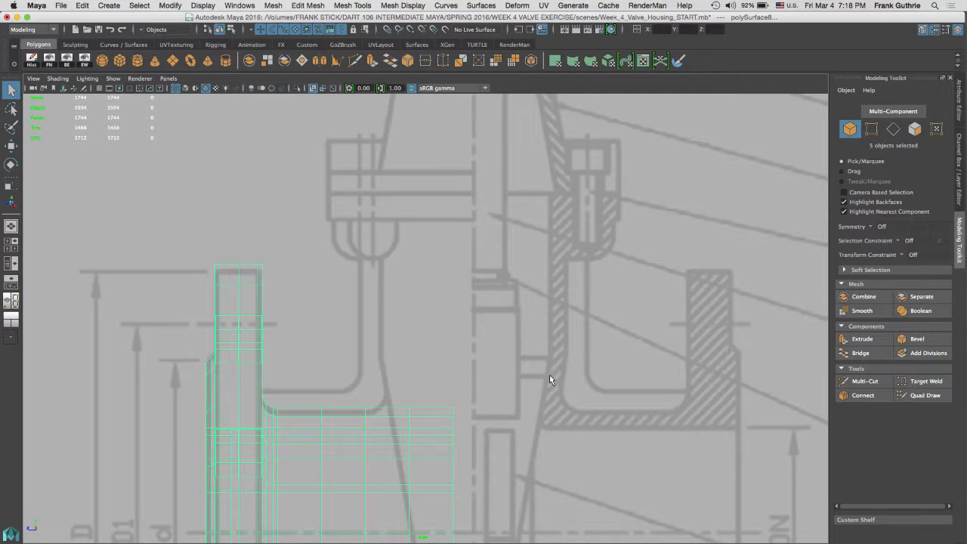
{"action": "middle_click_drag", "start_coordinate": [546, 364], "coordinate": [514, 336], "text": "alt"}
{"action": "right_click_drag", "start_coordinate": [514, 330], "coordinate": [228, 321], "text": "alt"}
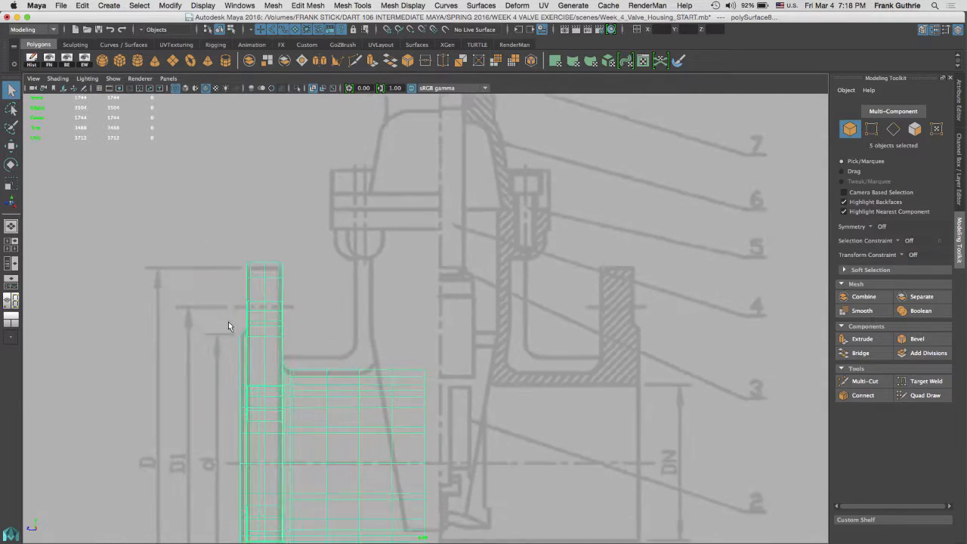
{"action": "middle_click_drag", "start_coordinate": [228, 321], "coordinate": [381, 192], "text": "alt"}
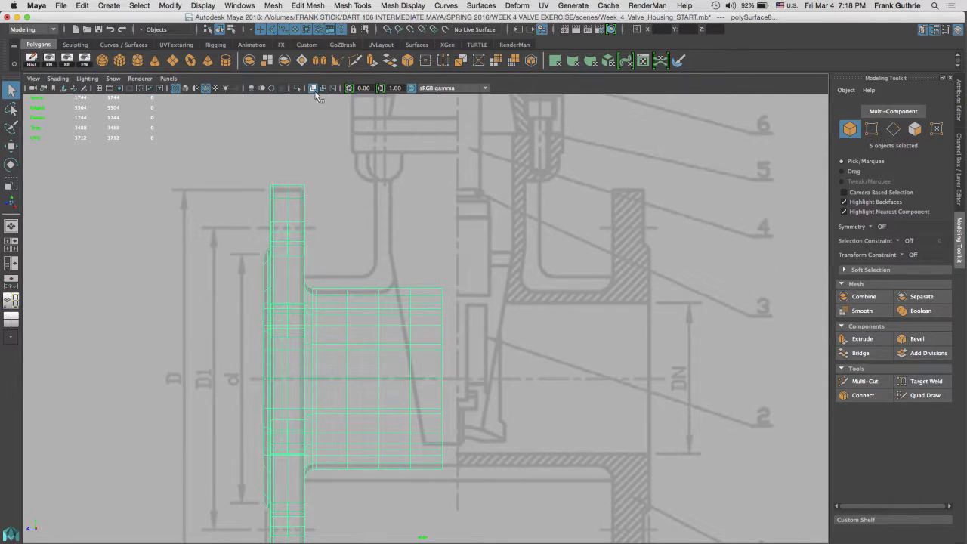
{"action": "middle_click_drag", "start_coordinate": [363, 143], "coordinate": [345, 165], "text": "alt"}
{"action": "key", "text": "5"}
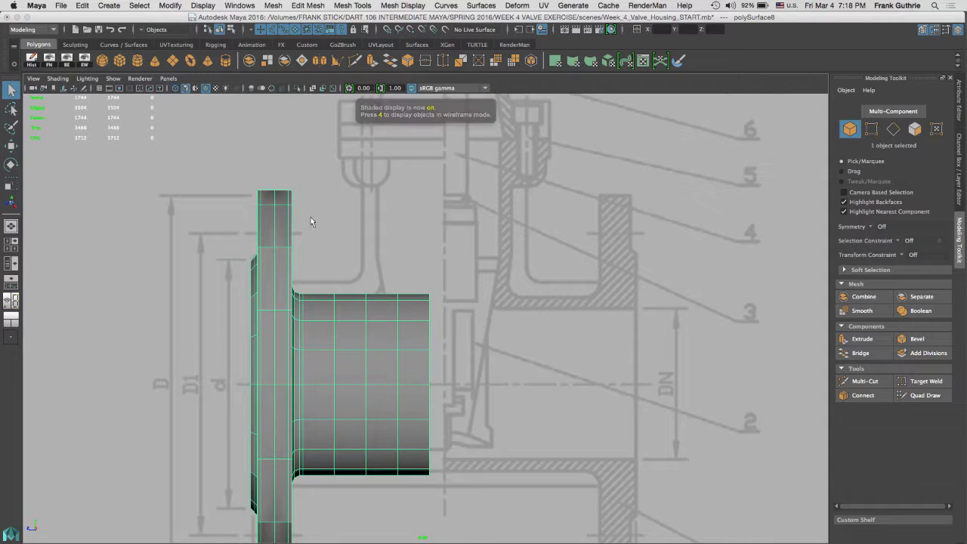
Deselect the flange and hide its layer3 so that only the reference drawing shows.
{"action": "left_click", "coordinate": [420, 224]}
{"action": "mouse_move", "coordinate": [422, 225]}
{"action": "middle_mouse_down", "text": "alt"}
{"action": "mouse_move", "coordinate": [377, 302]}
{"action": "mouse_move", "coordinate": [332, 344]}
{"action": "mouse_move", "coordinate": [367, 244]}
{"action": "middle_mouse_up", "text": "alt"}
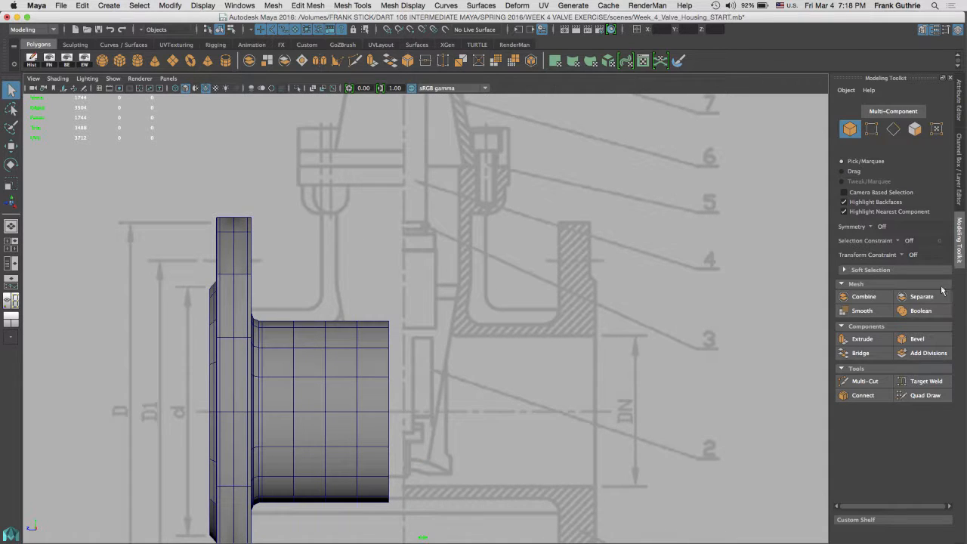
{"action": "left_click", "coordinate": [959, 196]}
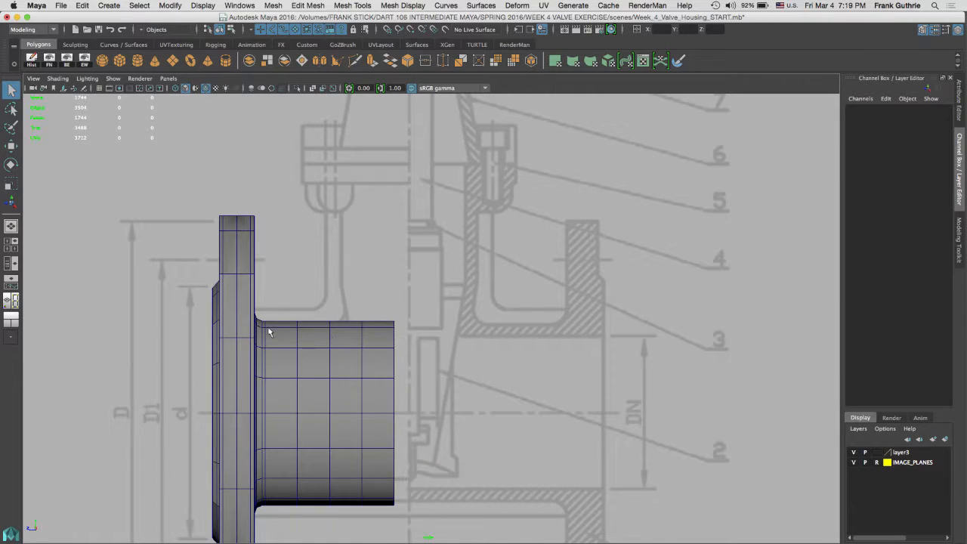
{"action": "left_click", "coordinate": [853, 452]}
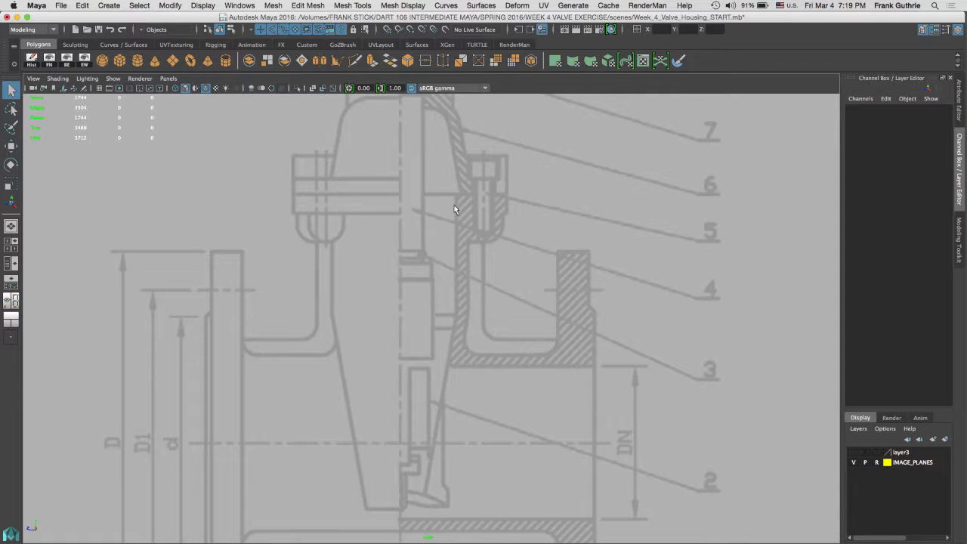
Examine the central valve housing's shape on the front and side reference drawings.
{"action": "key", "text": "space"}
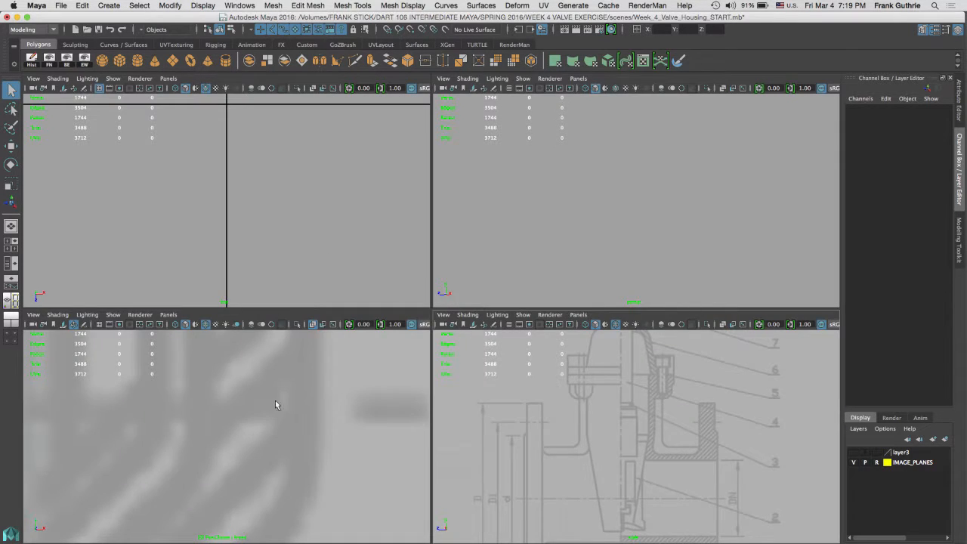
{"action": "key", "text": "space"}
{"action": "scroll", "coordinate": [73, 262], "scroll_direction": "down", "scroll_amount": 5}
{"action": "mouse_move", "coordinate": [420, 250]}
{"action": "middle_mouse_down", "text": "alt"}
{"action": "mouse_move", "coordinate": [504, 397]}
{"action": "mouse_move", "coordinate": [497, 422]}
{"action": "middle_mouse_up", "text": "alt"}
{"action": "middle_click_drag", "start_coordinate": [434, 232], "coordinate": [420, 199], "text": "alt"}
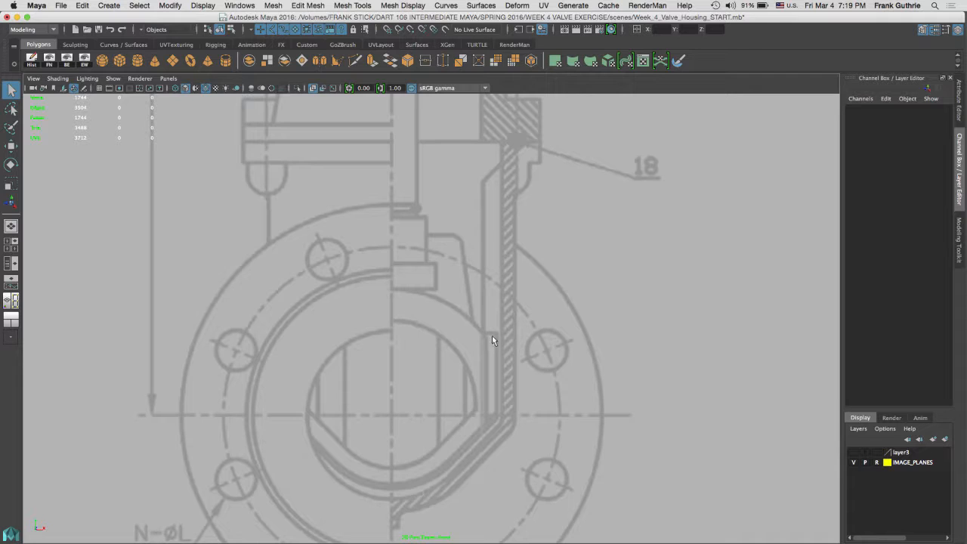
{"action": "key", "text": "space"}
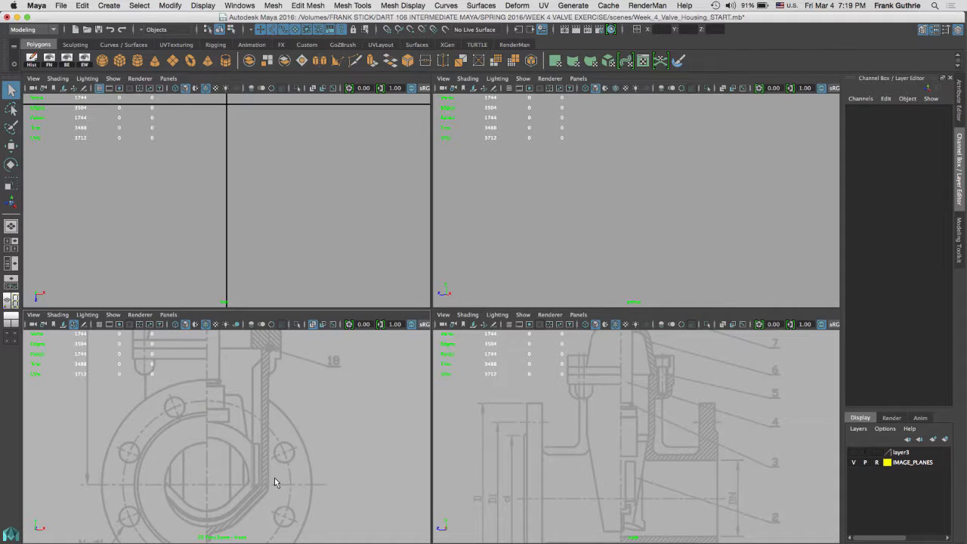
{"action": "key", "text": "space"}
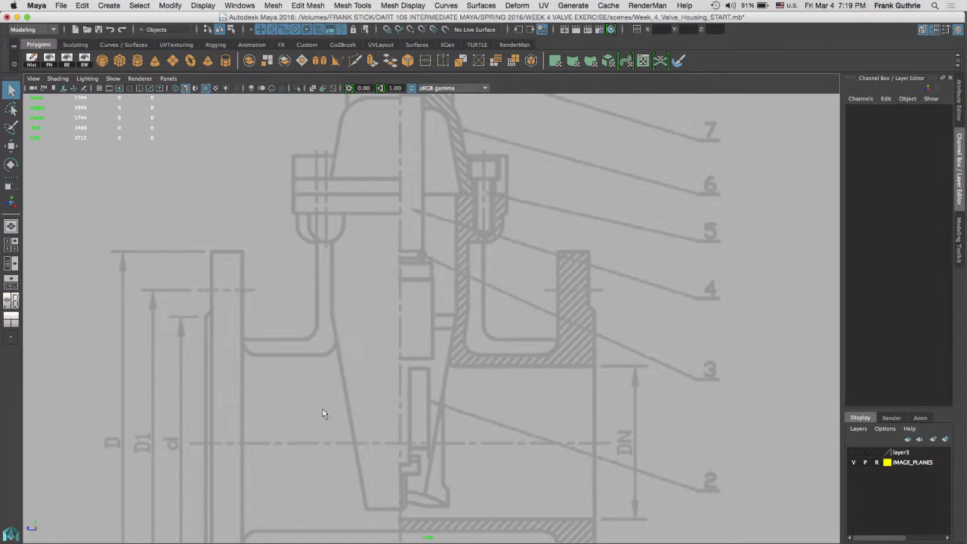
{"action": "key", "text": "space"}
{"action": "key", "text": "space"}
Create a polygon cube and scale it uniformly to about 17.18 to match the housing's width in the side view.
{"action": "left_click", "coordinate": [119, 61]}
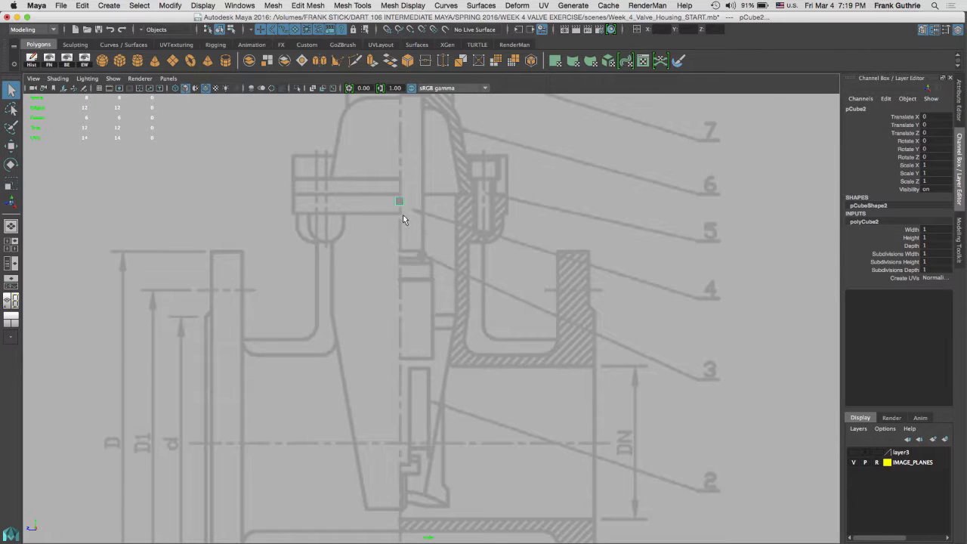
{"action": "key", "text": "r"}
{"action": "left_click_drag", "start_coordinate": [398, 201], "coordinate": [512, 192]}
{"action": "right_click_drag", "start_coordinate": [398, 294], "coordinate": [670, 326], "text": "alt"}
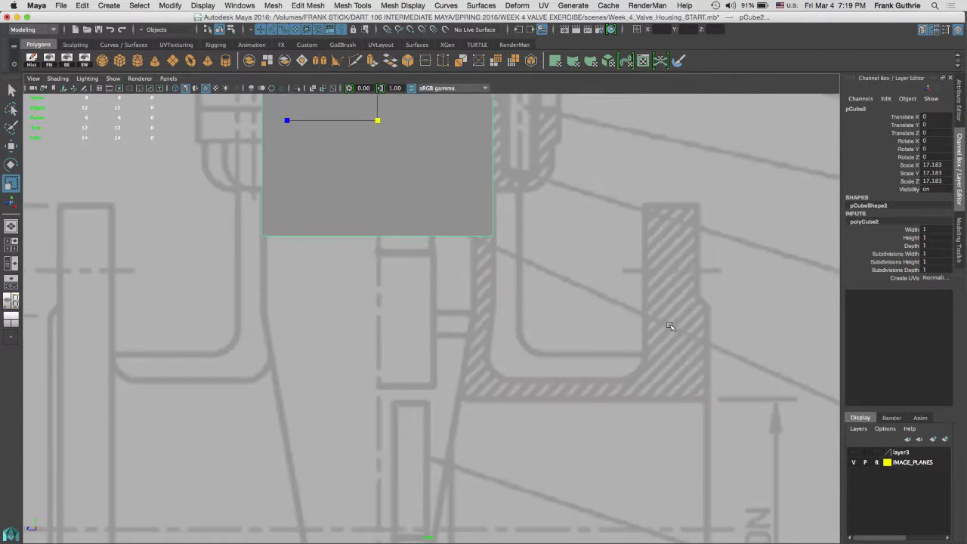
{"action": "middle_click_drag", "start_coordinate": [379, 273], "coordinate": [441, 357], "text": "alt"}
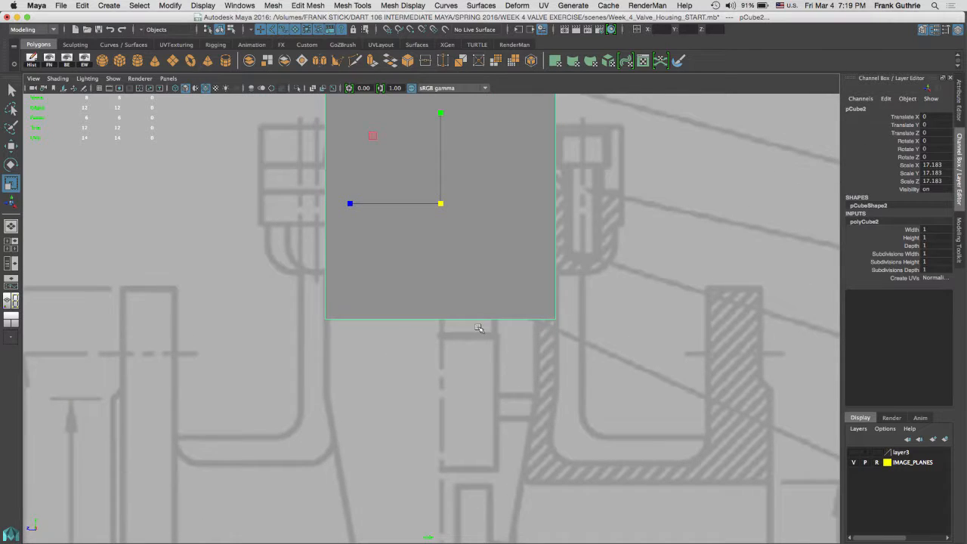
Lower the cube to about -5.665 in Y so its underside meets the start of the housing's taper.
{"action": "key", "text": "w"}
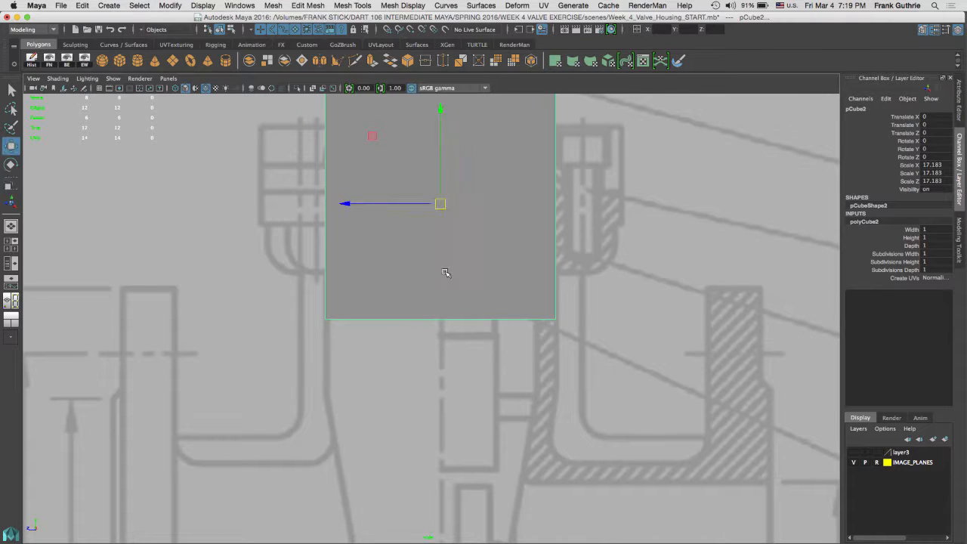
{"action": "left_click_drag", "start_coordinate": [442, 111], "coordinate": [442, 187]}
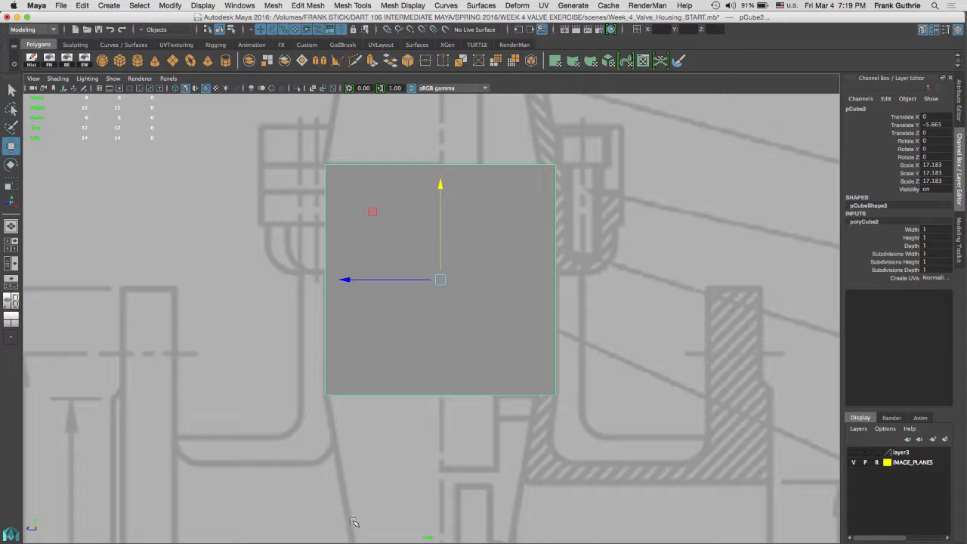
{"action": "mouse_move", "coordinate": [469, 395]}
{"action": "middle_mouse_down", "text": "alt"}
{"action": "mouse_move", "coordinate": [485, 297]}
{"action": "mouse_move", "coordinate": [485, 152]}
{"action": "middle_mouse_up", "text": "alt"}
{"action": "middle_click_drag", "start_coordinate": [531, 282], "coordinate": [492, 512], "text": "alt"}
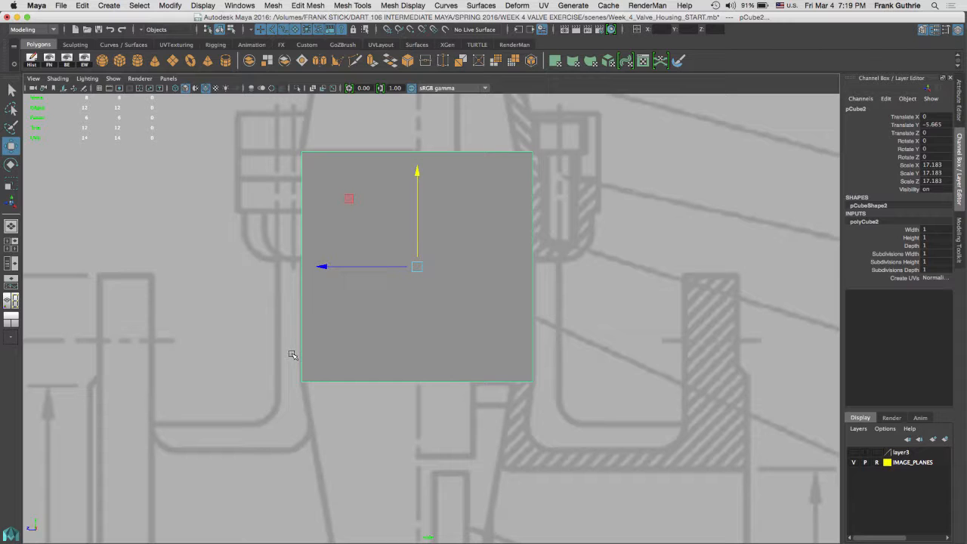
Select only the cube's bottom face in the front view and extrude it downward by about 17.5.
{"action": "key", "text": "space"}
{"action": "key", "text": "space"}
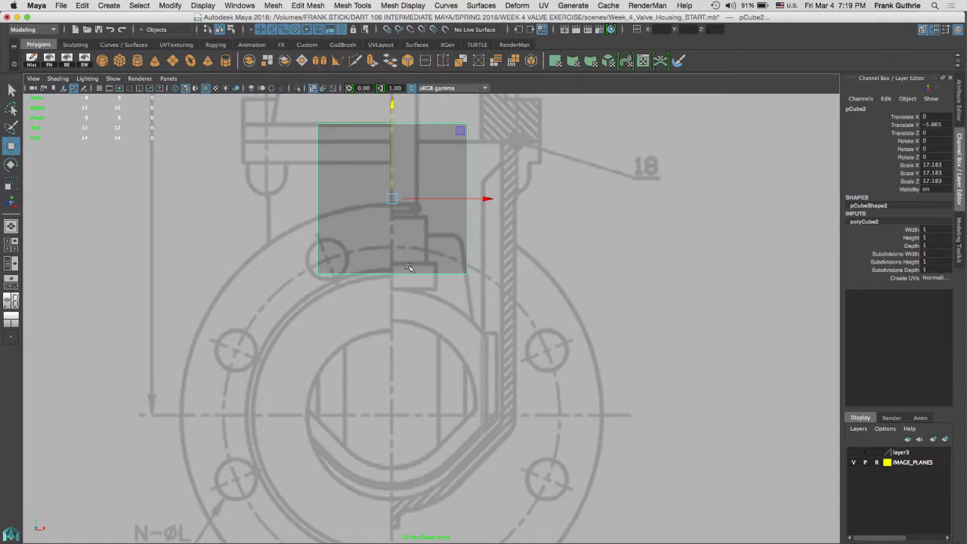
{"action": "right_click_drag", "start_coordinate": [408, 268], "coordinate": [408, 276]}
{"action": "left_click_drag", "start_coordinate": [209, 345], "coordinate": [536, 253]}
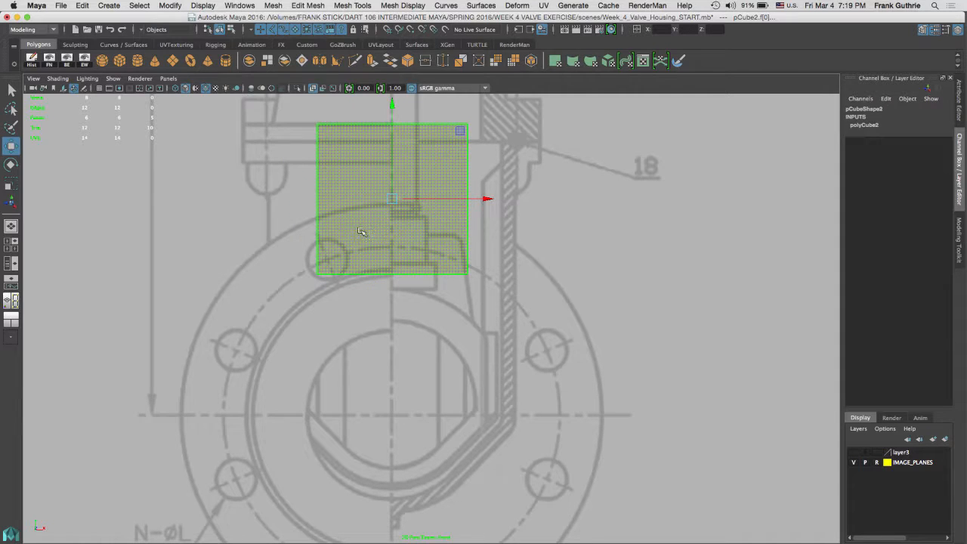
{"action": "left_click_drag", "start_coordinate": [304, 120], "coordinate": [622, 231], "text": "ctrl"}
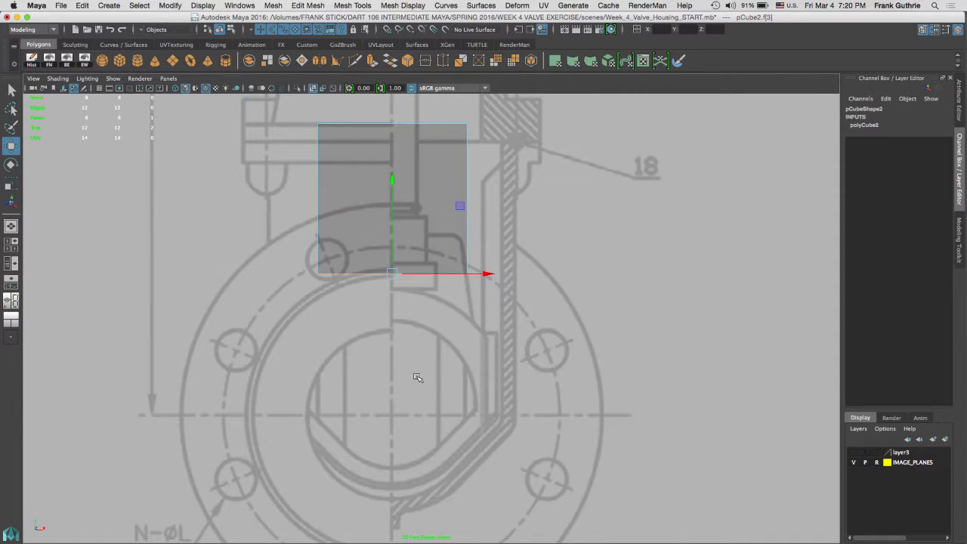
{"action": "left_click", "coordinate": [959, 249]}
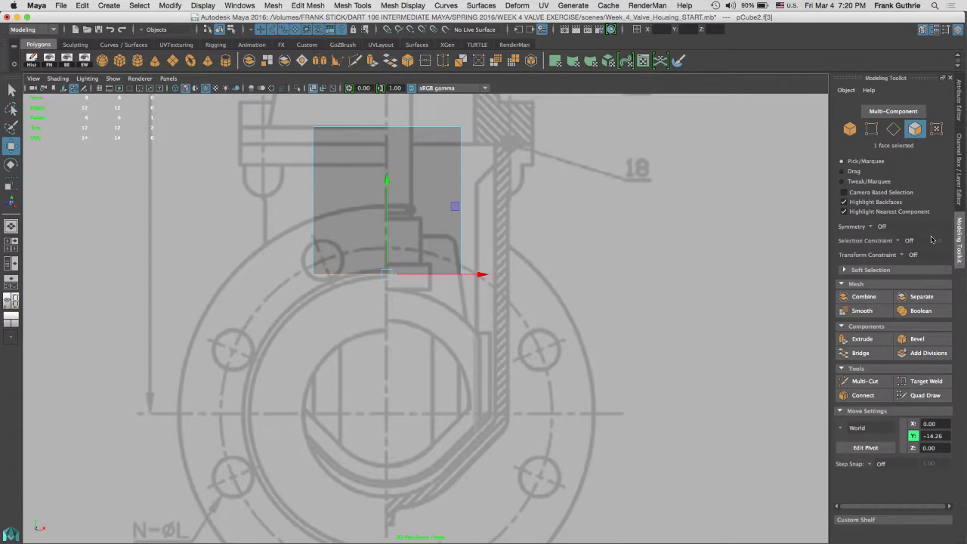
{"action": "left_click", "coordinate": [862, 339]}
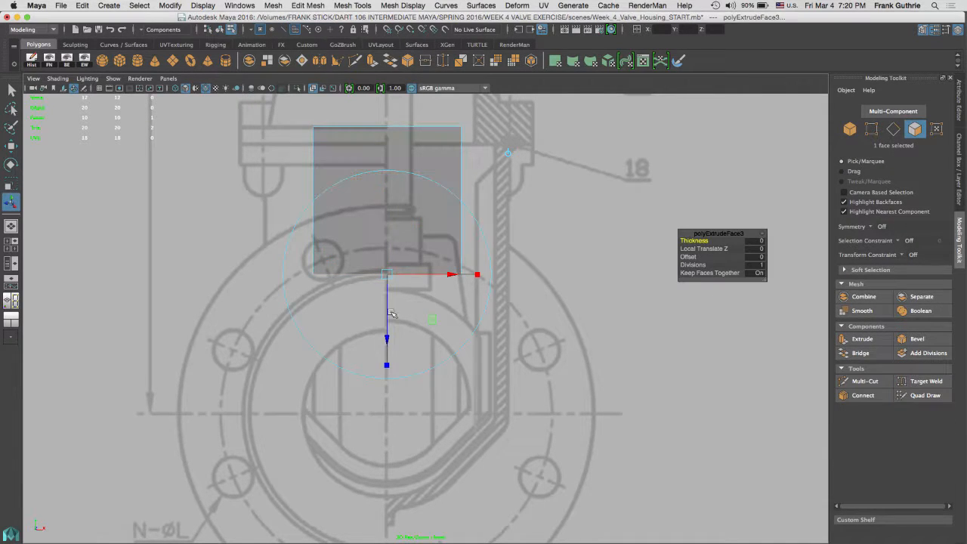
{"action": "left_click_drag", "start_coordinate": [386, 339], "coordinate": [366, 490]}
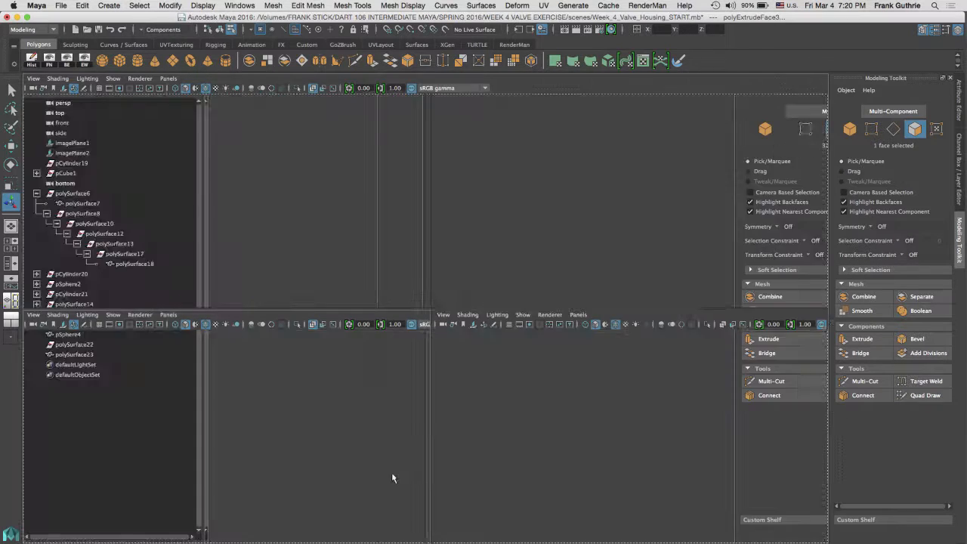
Turn on X-ray display in the side view and extrude the bottom face about 7.18 further, down to the wedge's base.
{"action": "key", "text": "space"}
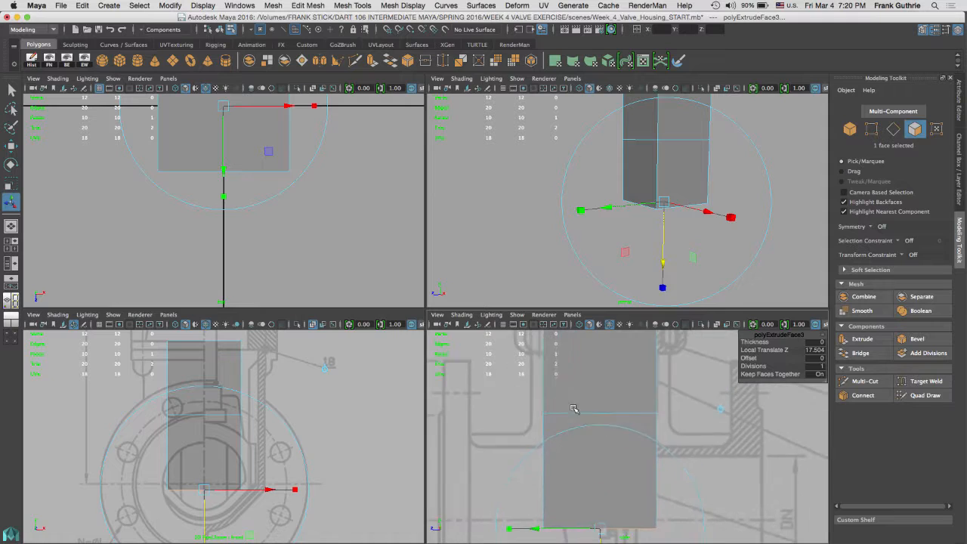
{"action": "key", "text": "space"}
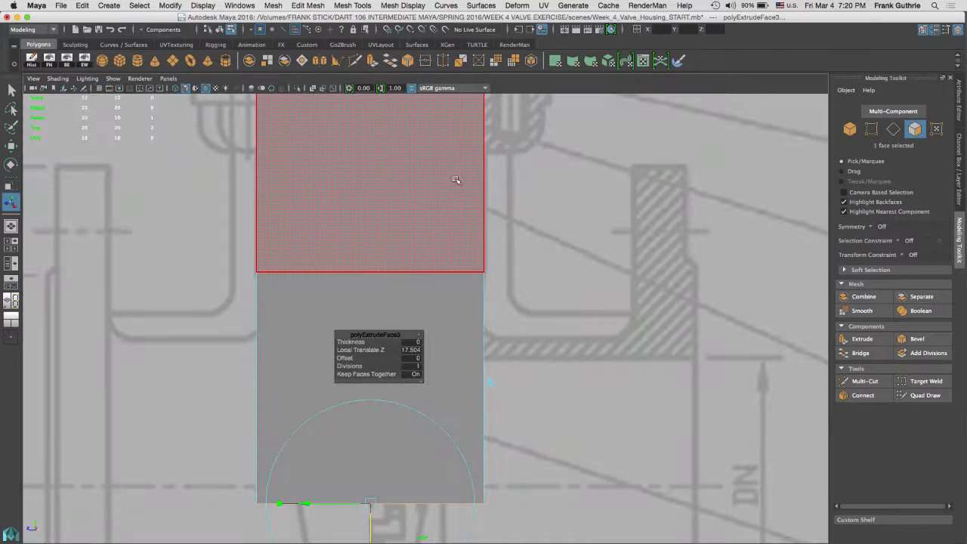
{"action": "left_click", "coordinate": [312, 88]}
{"action": "middle_click_drag", "start_coordinate": [437, 191], "coordinate": [531, 263], "text": "alt"}
{"action": "right_click_drag", "start_coordinate": [500, 250], "coordinate": [259, 254], "text": "alt"}
{"action": "middle_click_drag", "start_coordinate": [454, 309], "coordinate": [468, 259], "text": "alt"}
{"action": "middle_click_drag", "start_coordinate": [453, 410], "coordinate": [595, 338], "text": "alt"}
{"action": "middle_click_drag", "start_coordinate": [565, 375], "coordinate": [556, 422], "text": "alt"}
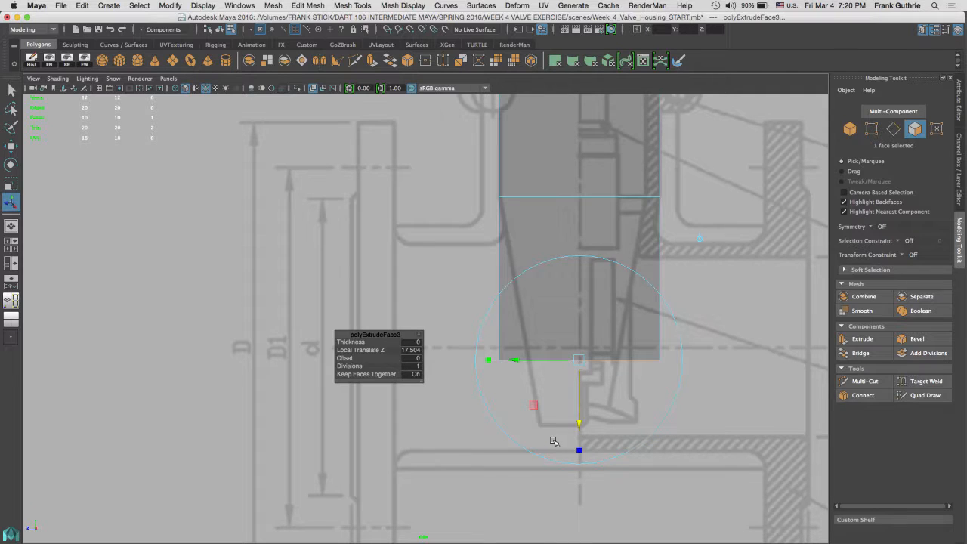
{"action": "key", "text": "ctrl+e"}
{"action": "left_click_drag", "start_coordinate": [579, 449], "coordinate": [572, 487]}
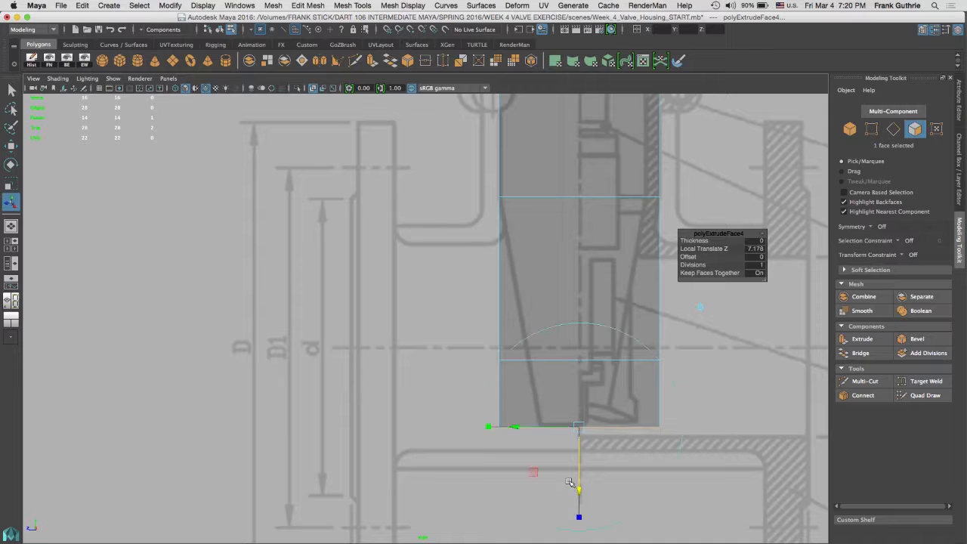
Select the whole block and widen it in X to a scale of about 28.11, matching the housing in the front drawing.
{"action": "key", "text": "q"}
{"action": "right_click_drag", "start_coordinate": [574, 371], "coordinate": [664, 199]}
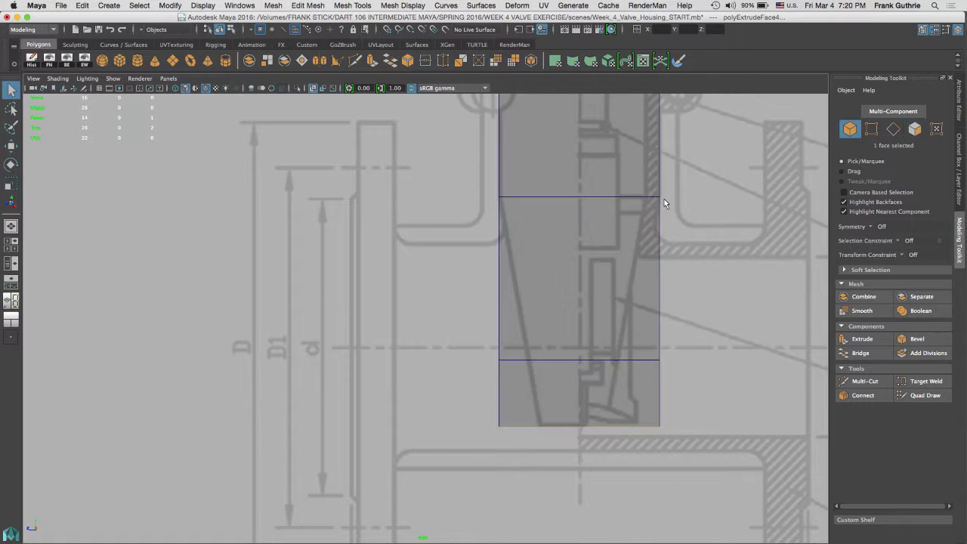
{"action": "key", "text": "space"}
{"action": "key", "text": "space"}
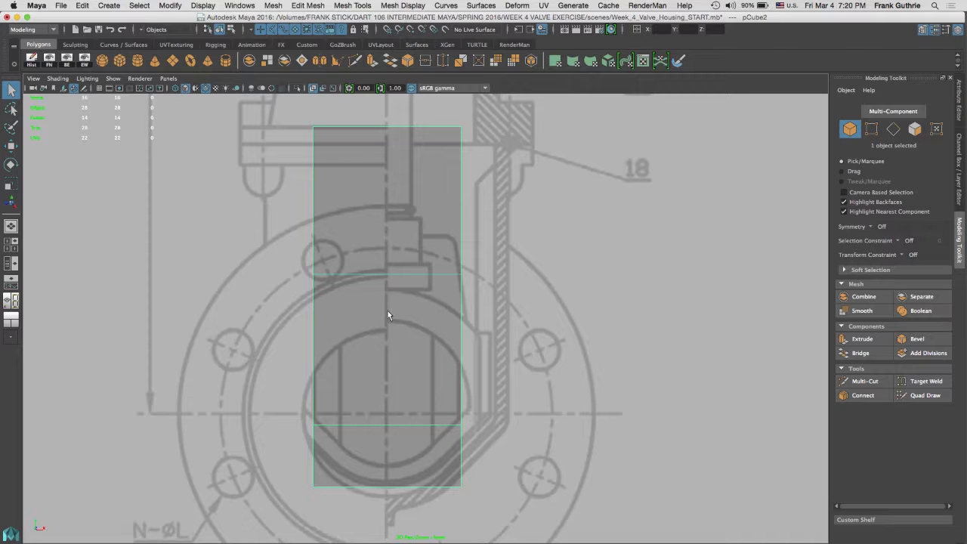
{"action": "key", "text": "r"}
{"action": "left_click_drag", "start_coordinate": [478, 203], "coordinate": [526, 200]}
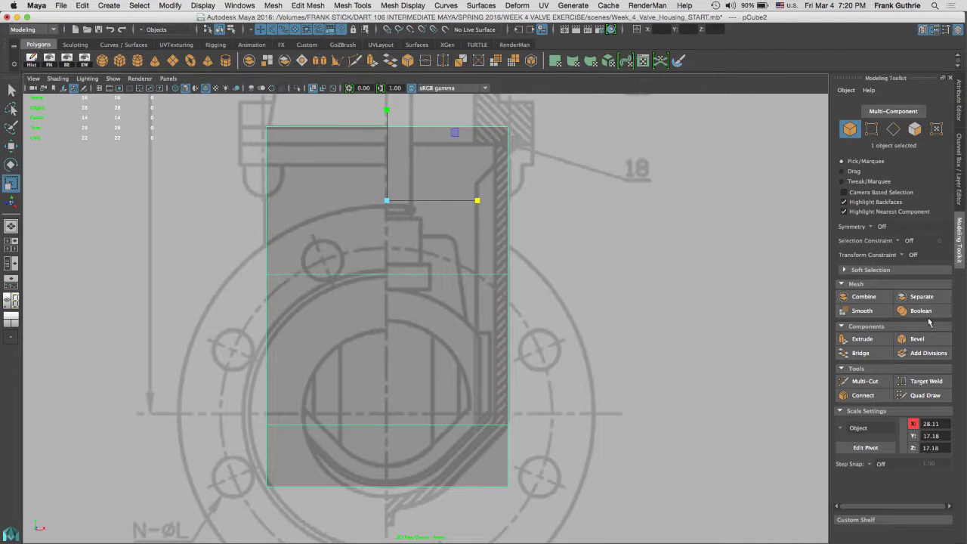
Show layer3 again and scale the block's bottom vertices inward along X to taper its base.
{"action": "left_click", "coordinate": [959, 198]}
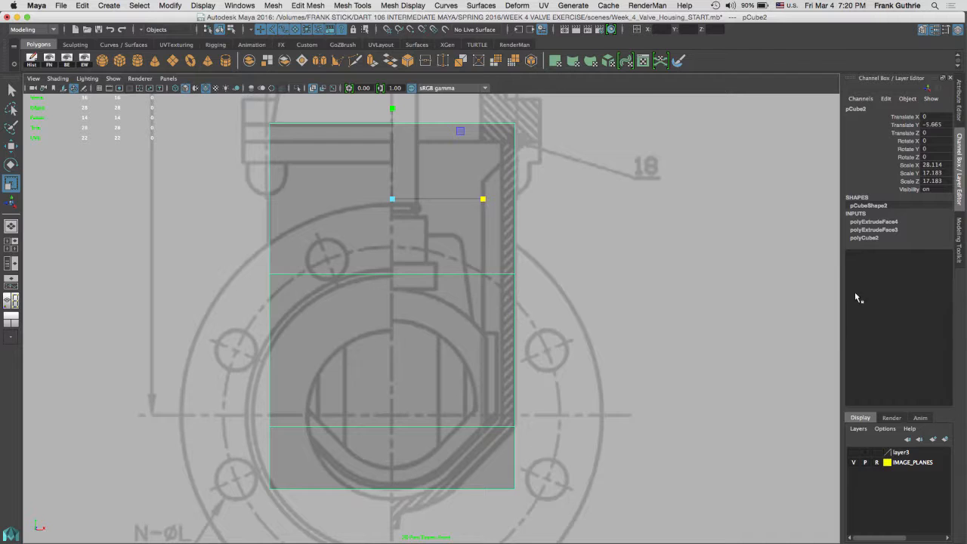
{"action": "left_click", "coordinate": [853, 452]}
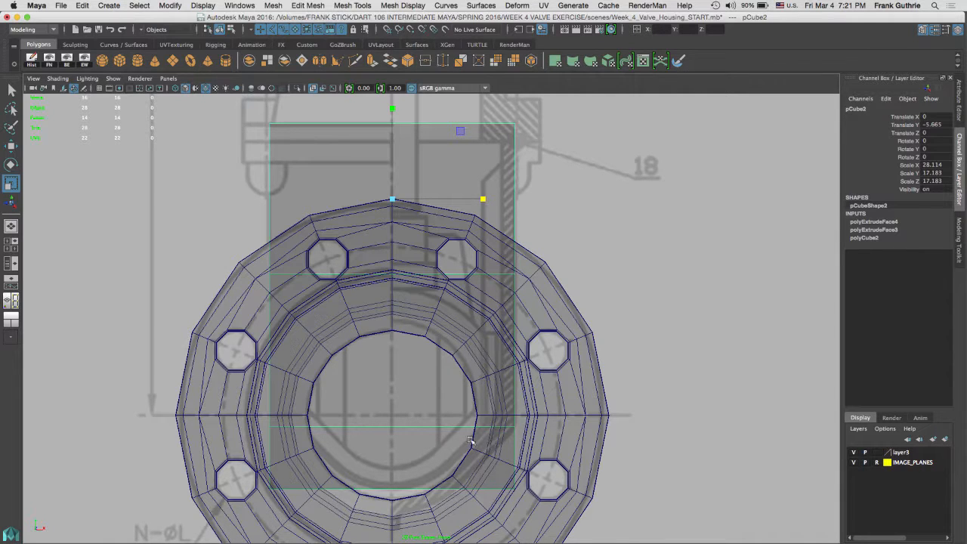
{"action": "right_click_drag", "start_coordinate": [431, 243], "coordinate": [381, 247]}
{"action": "left_click_drag", "start_coordinate": [230, 464], "coordinate": [438, 489]}
Show wireframe on shaded in the perspective view and examine how the block's tapered base meets the pipe.
{"action": "key", "text": "space"}
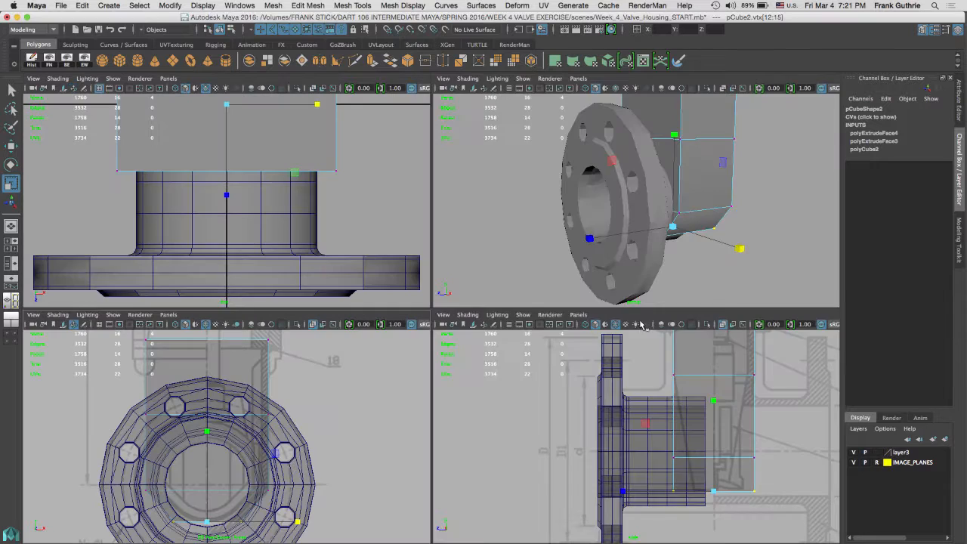
{"action": "key", "text": "space"}
{"action": "left_click_drag", "start_coordinate": [677, 255], "coordinate": [557, 336], "text": "alt"}
{"action": "scroll", "coordinate": [558, 335], "scroll_direction": "up", "scroll_amount": 5}
{"action": "left_click_drag", "start_coordinate": [446, 284], "coordinate": [445, 283]}
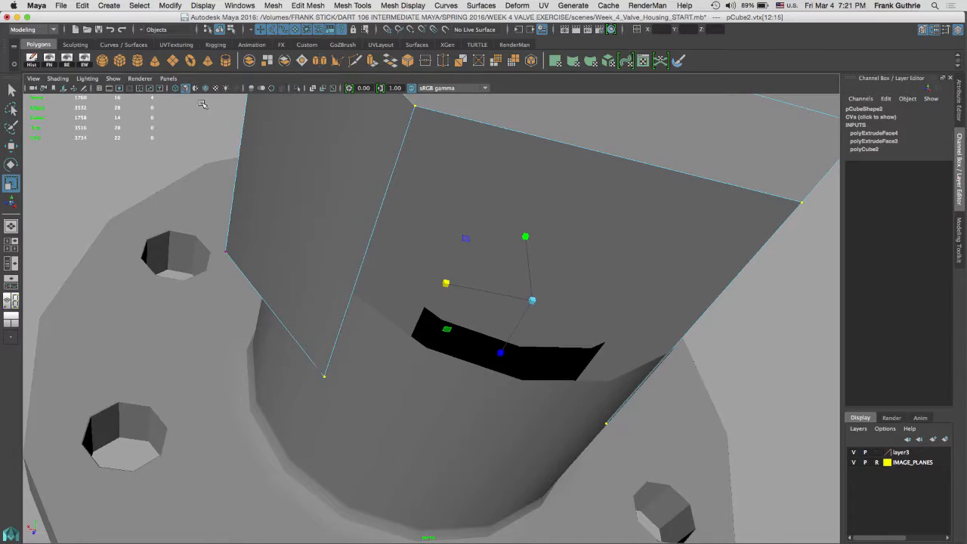
{"action": "left_click_drag", "start_coordinate": [384, 396], "coordinate": [489, 281], "text": "alt"}
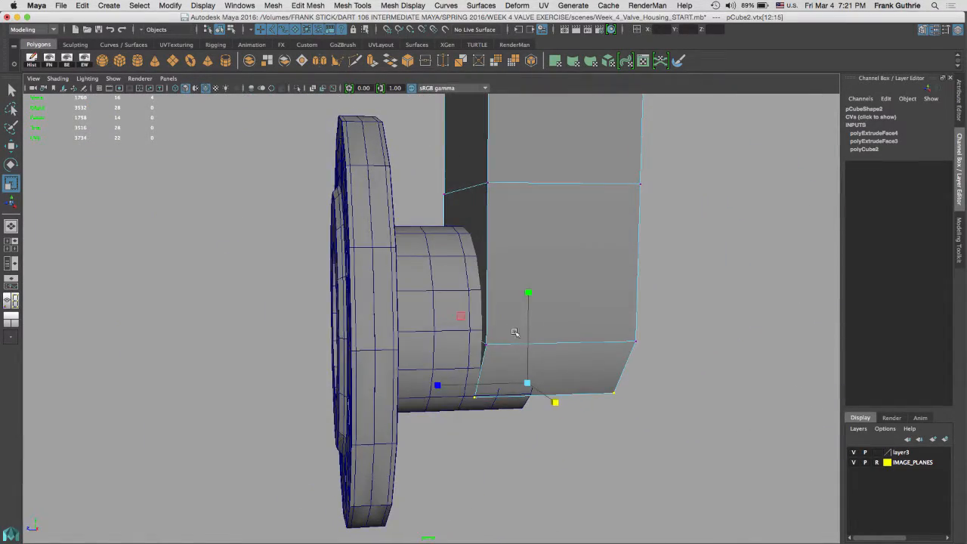
{"action": "left_click_drag", "start_coordinate": [516, 333], "coordinate": [479, 310], "text": "alt"}
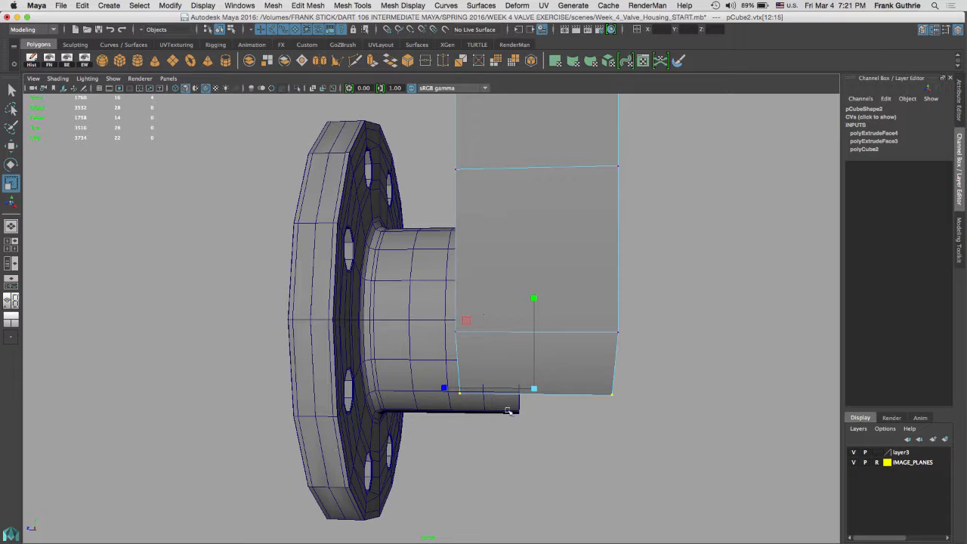
{"action": "key", "text": "space"}
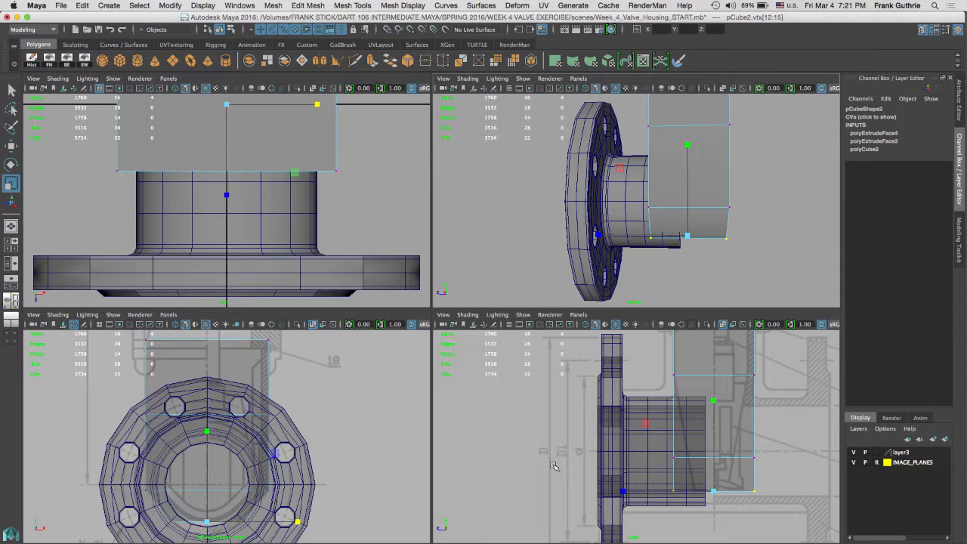
In the side view, select the block's lower three rows of vertices and create a lattice with 2 × 2 × 2 divisions.
{"action": "key", "text": "space"}
{"action": "left_click_drag", "start_coordinate": [491, 181], "coordinate": [689, 446]}
{"action": "middle_click_drag", "start_coordinate": [706, 255], "coordinate": [576, 244], "text": "alt"}
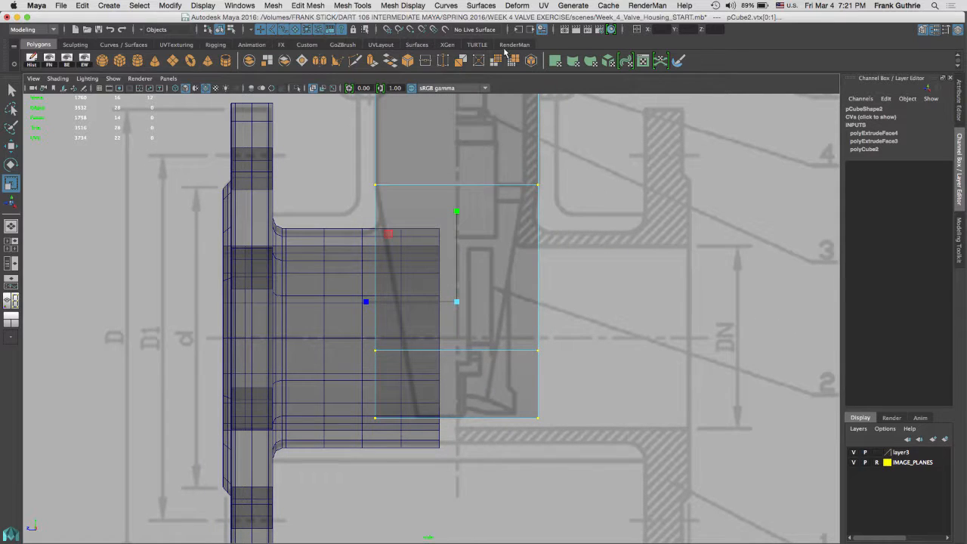
{"action": "left_click", "coordinate": [517, 6]}
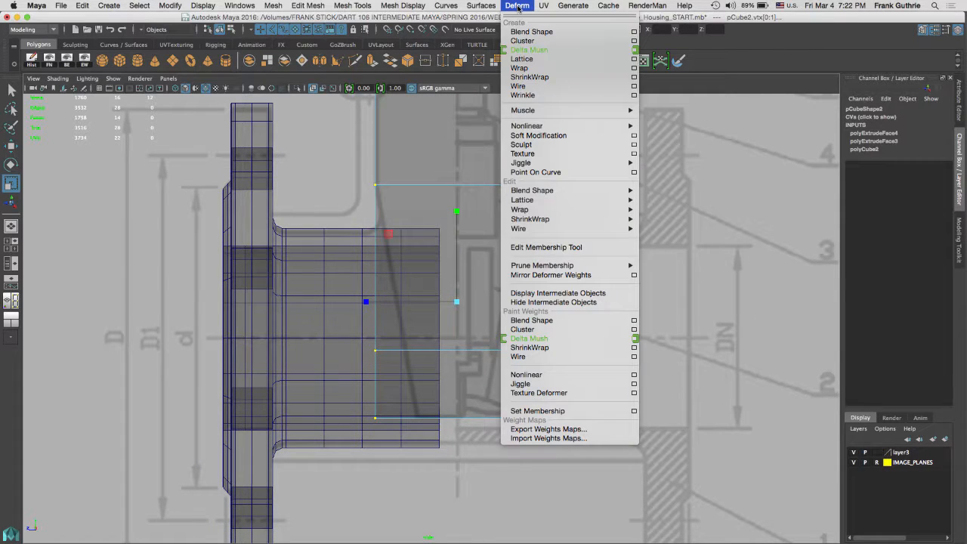
{"action": "left_click", "coordinate": [634, 59]}
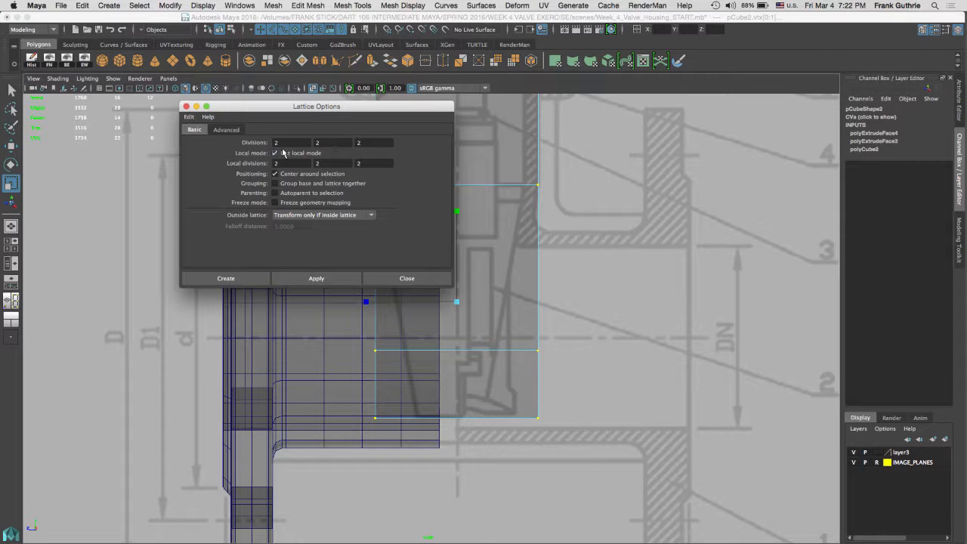
{"action": "left_click", "coordinate": [226, 279]}
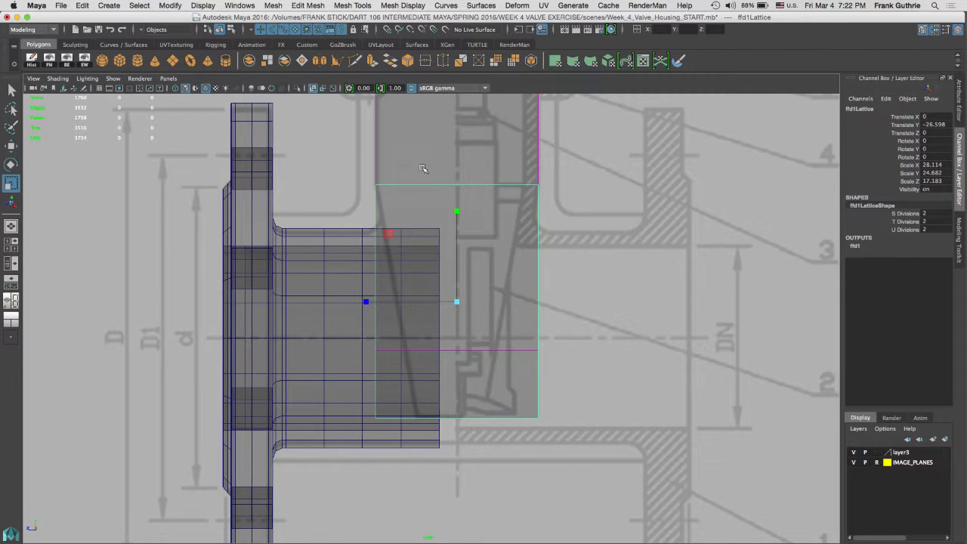
Select the lattice's bottom points and scale them inward along Z in the side view to match the wedge's taper.
{"action": "key", "text": "space"}
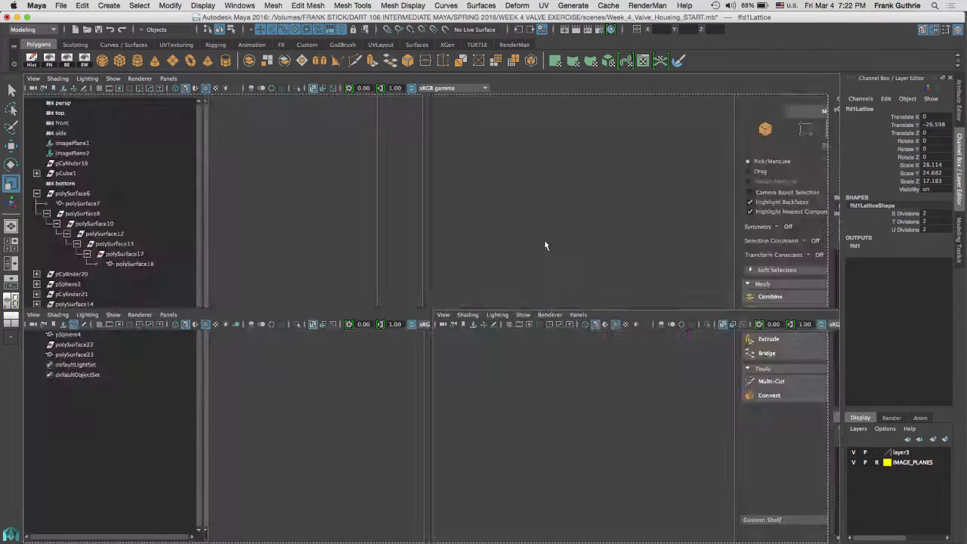
{"action": "left_click_drag", "start_coordinate": [651, 217], "coordinate": [536, 228], "text": "alt"}
{"action": "right_click_drag", "start_coordinate": [529, 227], "coordinate": [527, 204]}
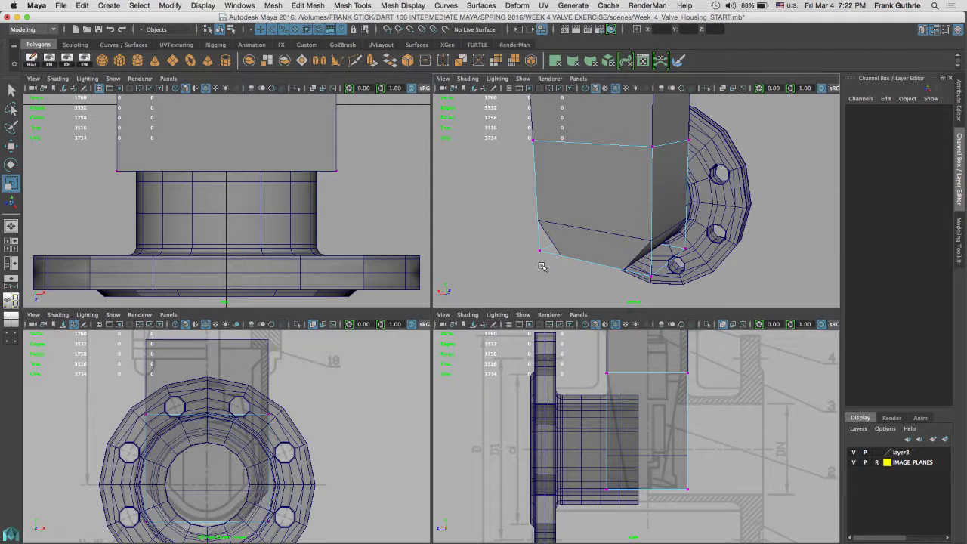
{"action": "left_click_drag", "start_coordinate": [537, 188], "coordinate": [774, 226]}
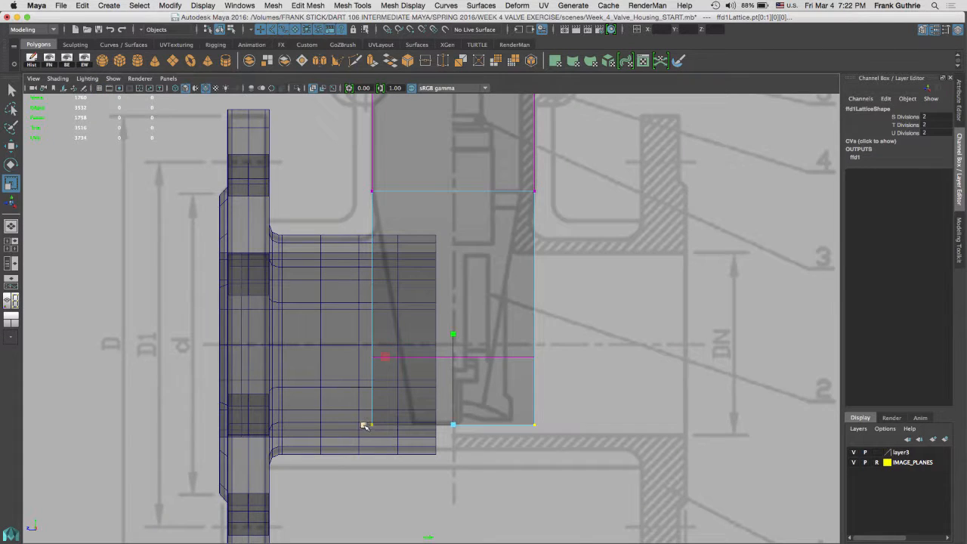
{"action": "left_click_drag", "start_coordinate": [365, 425], "coordinate": [408, 425]}
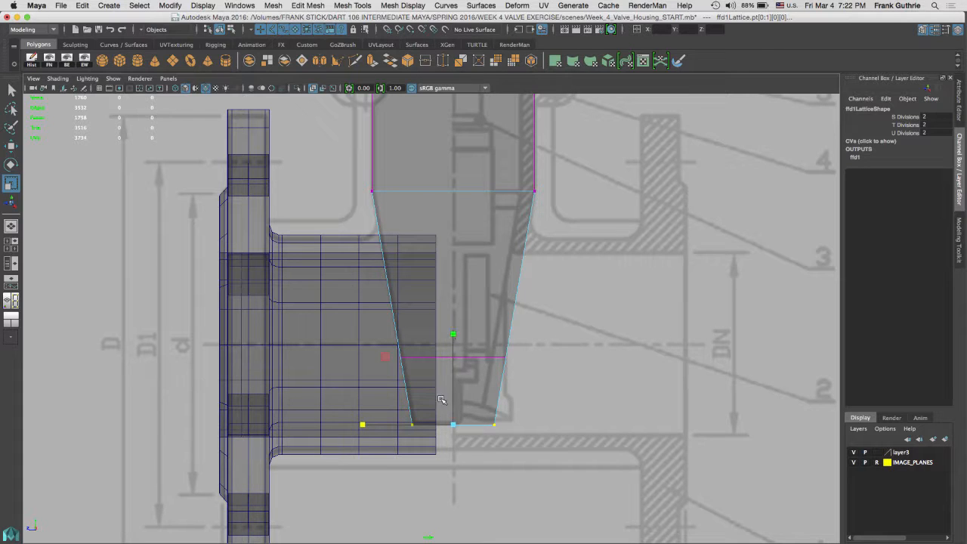
Check the taper in the other views, select the block and delete its construction history to bake in the lattice.
{"action": "key", "text": "space"}
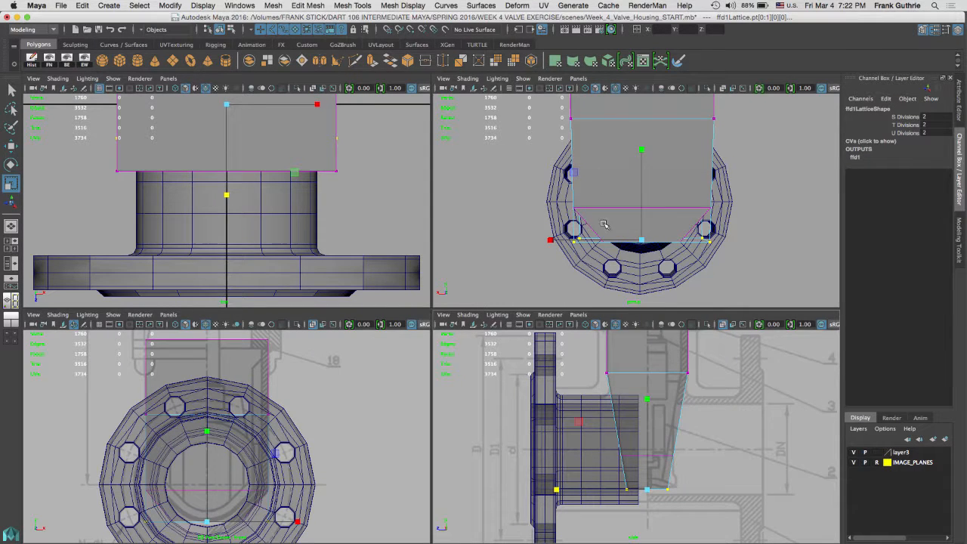
{"action": "key", "text": "space"}
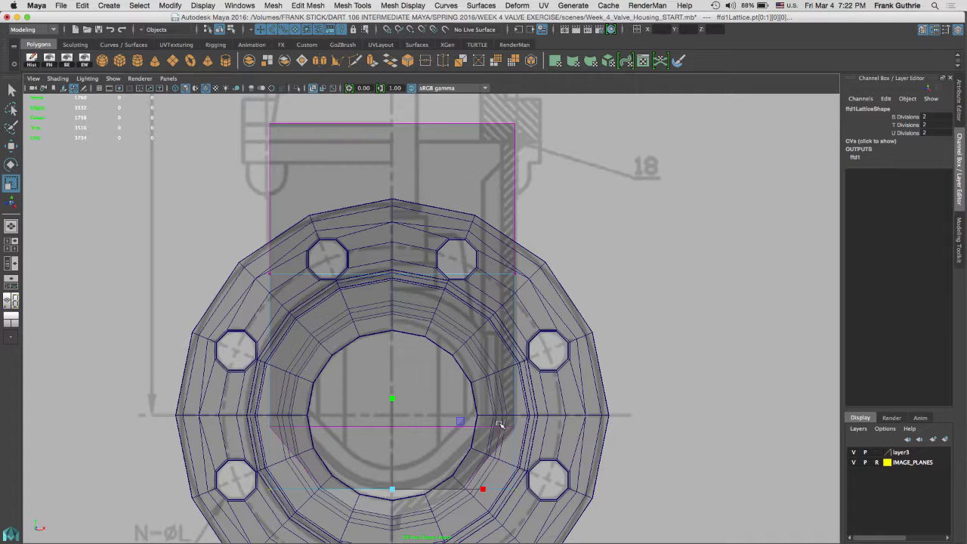
{"action": "key", "text": "space"}
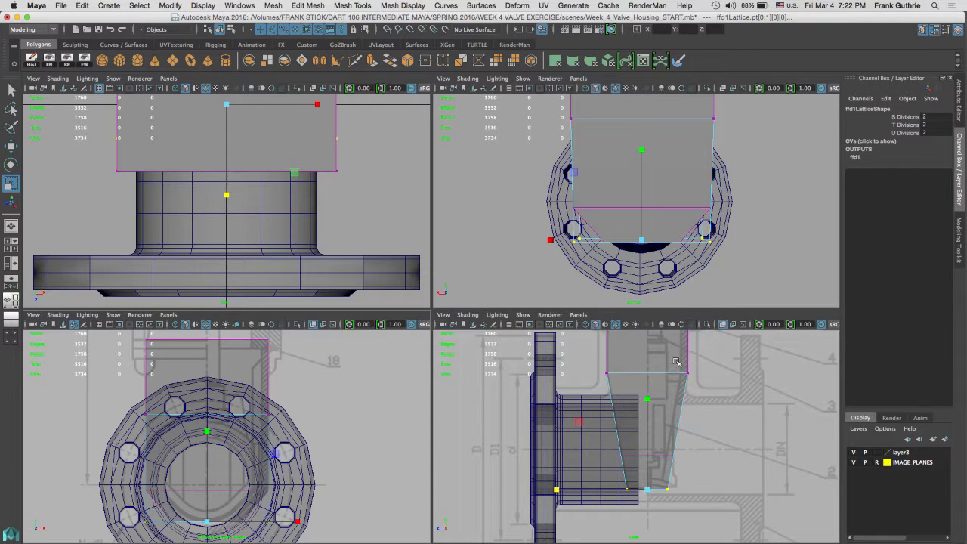
{"action": "right_click_drag", "start_coordinate": [674, 359], "coordinate": [723, 233]}
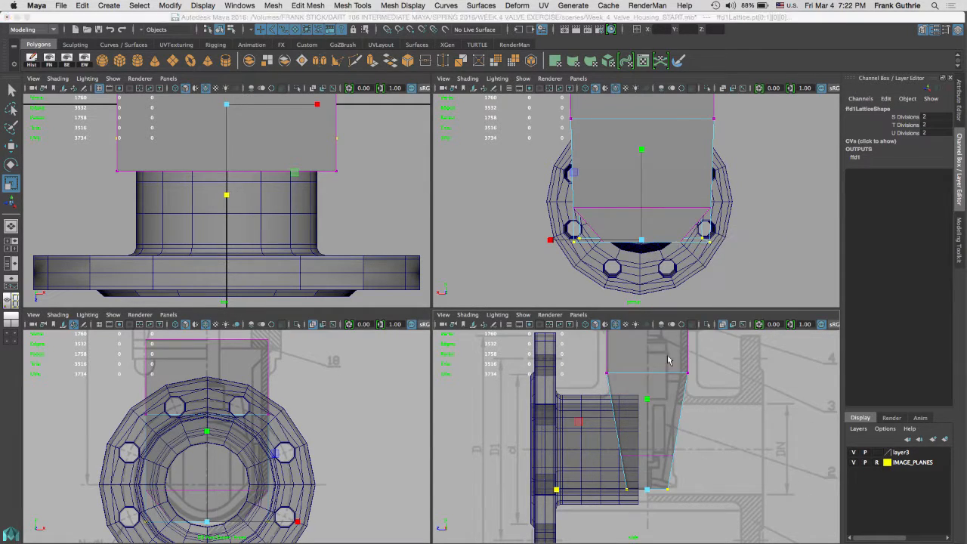
{"action": "key", "text": "space"}
{"action": "right_click_drag", "start_coordinate": [488, 162], "coordinate": [518, 139]}
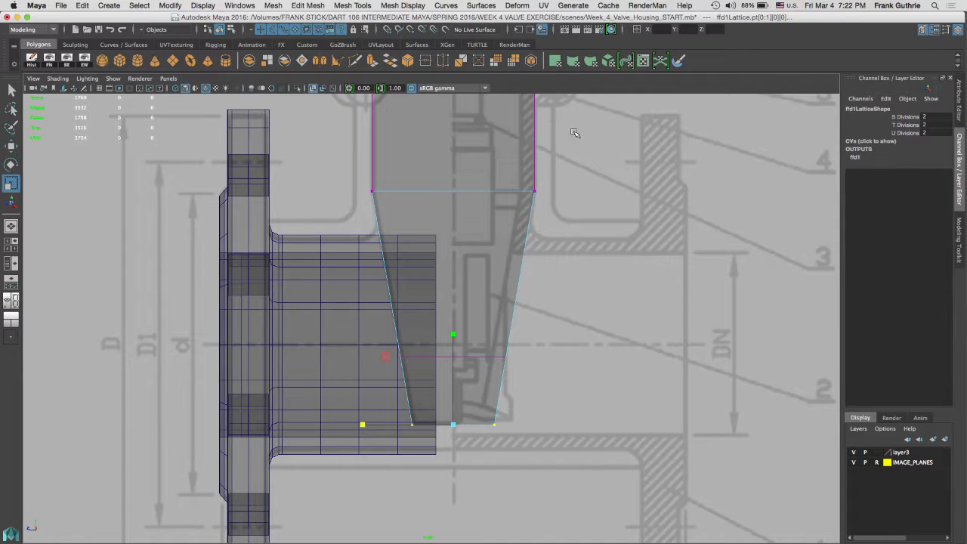
{"action": "left_click", "coordinate": [462, 143]}
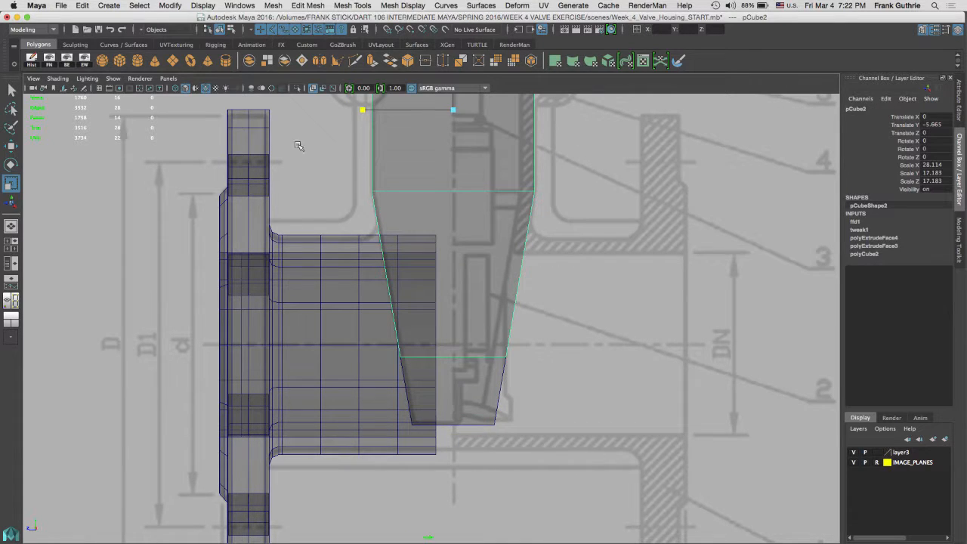
{"action": "left_click", "coordinate": [33, 61]}
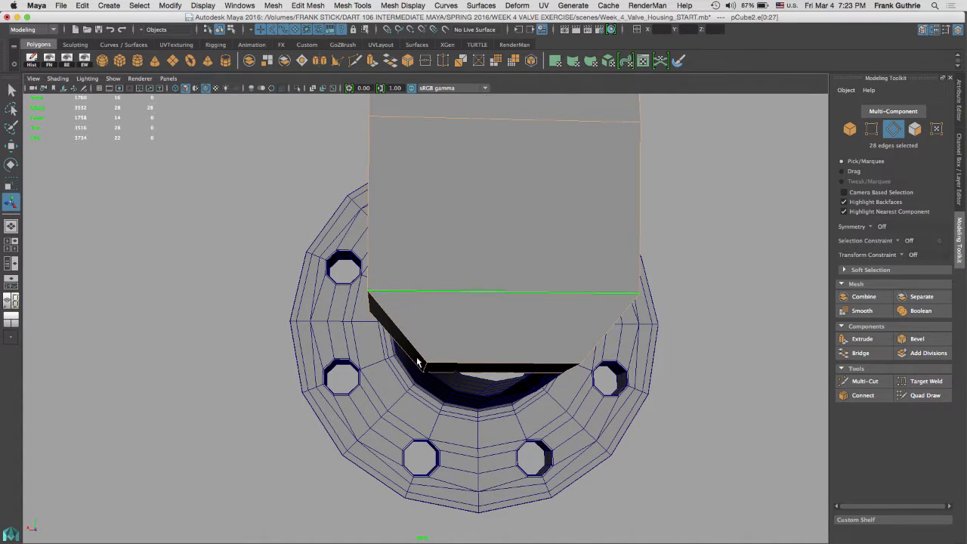
Insert a vertical edge loop around the block in the front view with Multi-Cut, slightly off the centre line on the -X side.
{"action": "key", "text": "space"}
{"action": "key", "text": "space"}
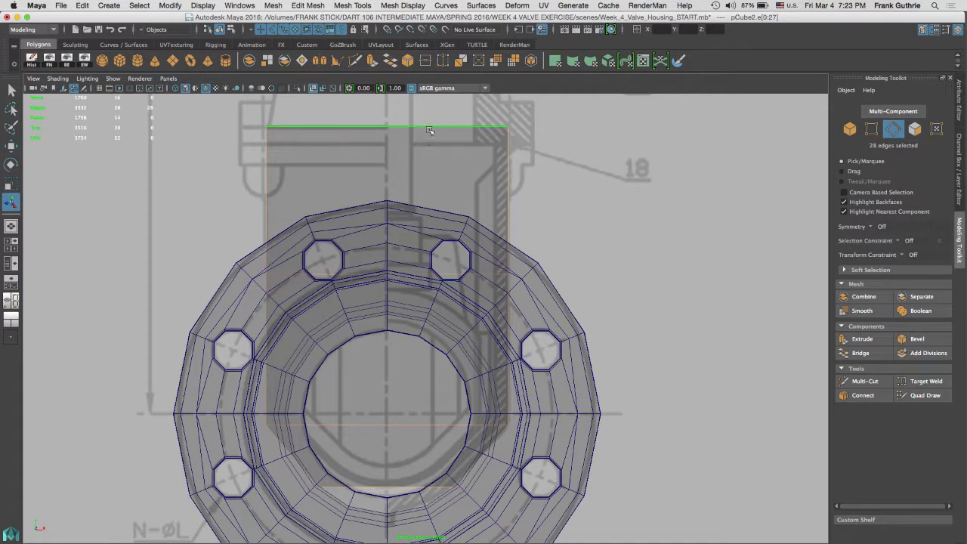
{"action": "right_click_drag", "start_coordinate": [429, 131], "coordinate": [429, 97]}
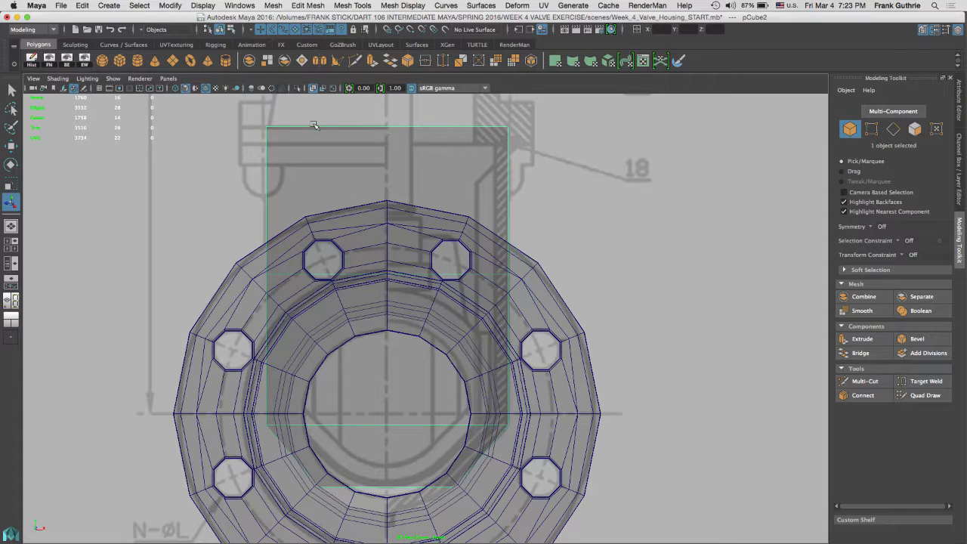
{"action": "left_click", "coordinate": [353, 61]}
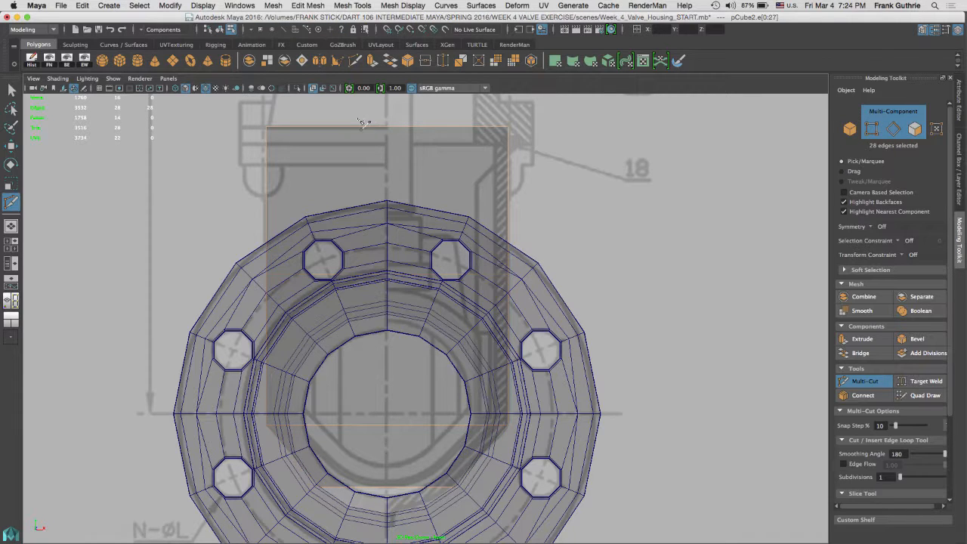
{"action": "key", "text": "Return"}
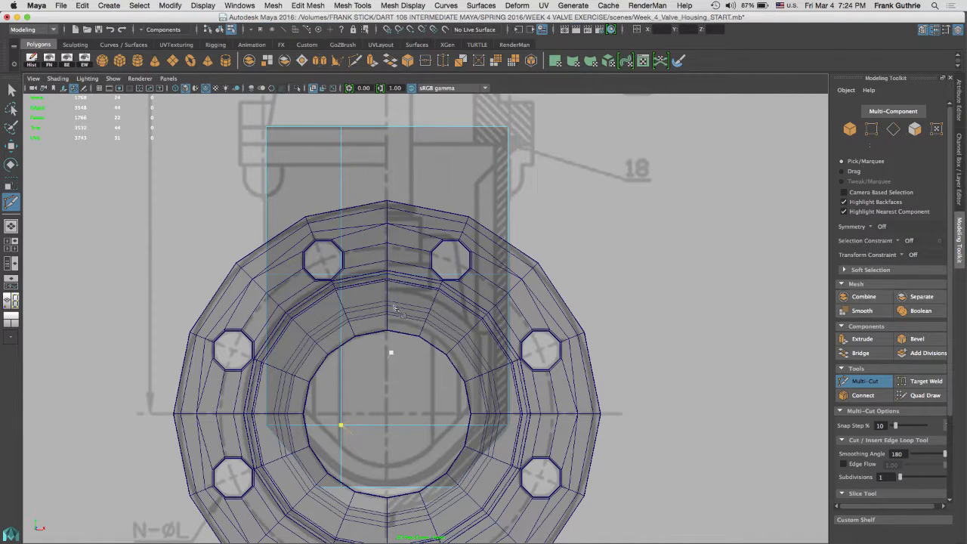
Select the block's faces on the -X side of the new edge loop and delete them.
{"action": "key", "text": "q"}
{"action": "right_click_drag", "start_coordinate": [365, 183], "coordinate": [367, 204]}
{"action": "left_click_drag", "start_coordinate": [224, 113], "coordinate": [327, 494]}
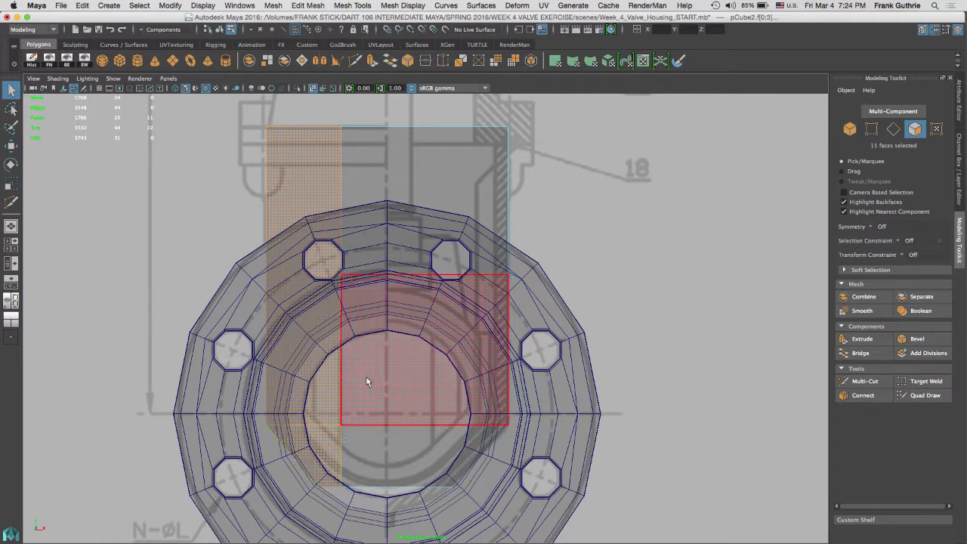
{"action": "key", "text": "Delete"}
Select the cut edge's eight vertices, snap them along X to the flange's centre line at X 0, and return to object mode.
{"action": "right_click_drag", "start_coordinate": [366, 141], "coordinate": [304, 142]}
{"action": "left_click_drag", "start_coordinate": [321, 111], "coordinate": [355, 511]}
{"action": "key", "text": "w"}
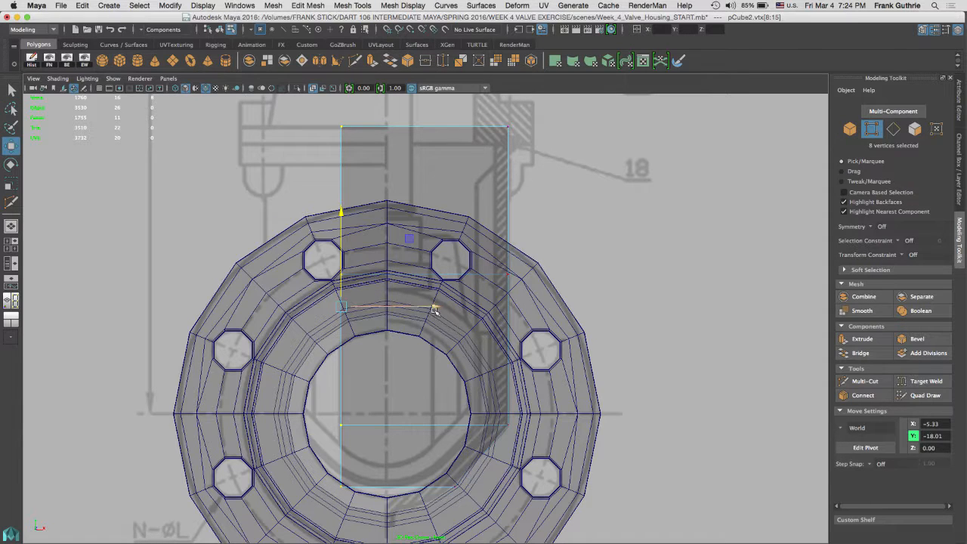
{"action": "left_click_drag", "start_coordinate": [432, 306], "coordinate": [412, 296]}
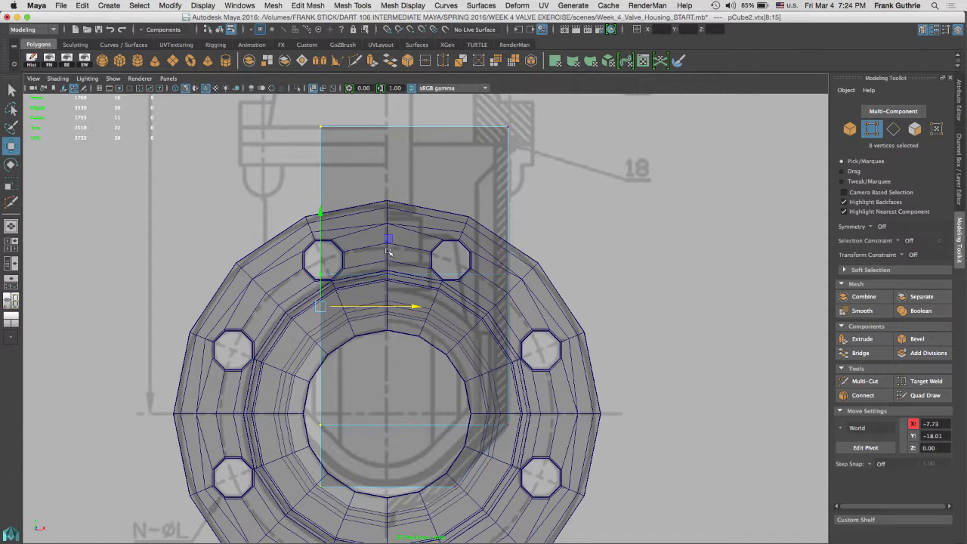
{"action": "key", "text": "v"}
{"action": "key", "text": "v"}
{"action": "scroll", "coordinate": [376, 215], "scroll_direction": "up", "scroll_amount": 6}
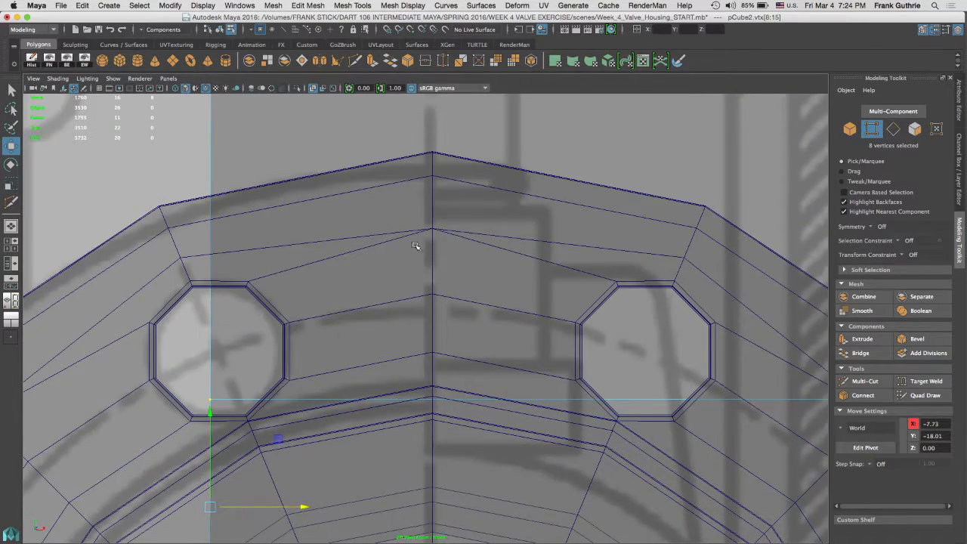
{"action": "middle_click_drag", "start_coordinate": [414, 246], "coordinate": [398, 297], "text": "alt"}
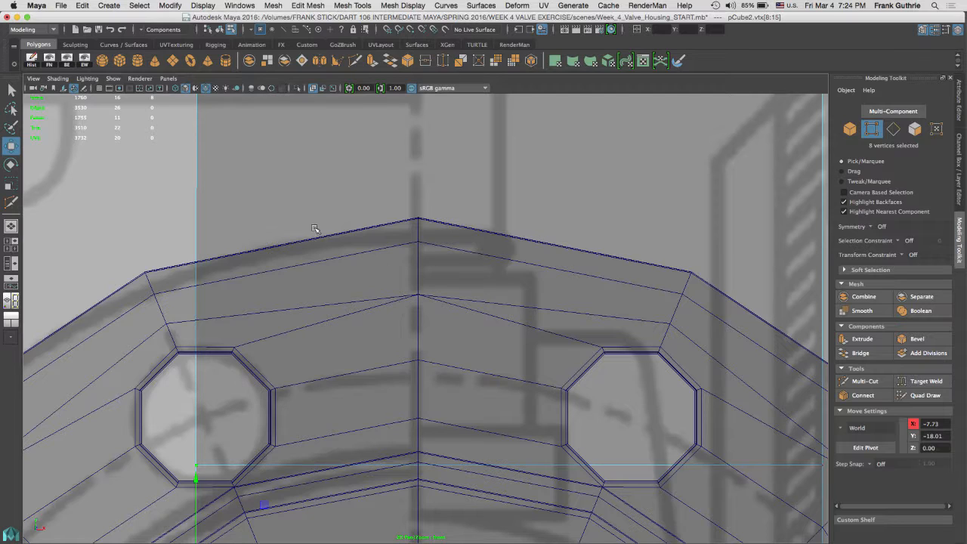
{"action": "key", "text": "v"}
{"action": "middle_click_drag", "start_coordinate": [402, 300], "coordinate": [422, 293]}
{"action": "right_click_drag", "start_coordinate": [538, 309], "coordinate": [86, 199], "text": "alt"}
{"action": "right_click_drag", "start_coordinate": [485, 237], "coordinate": [518, 221]}
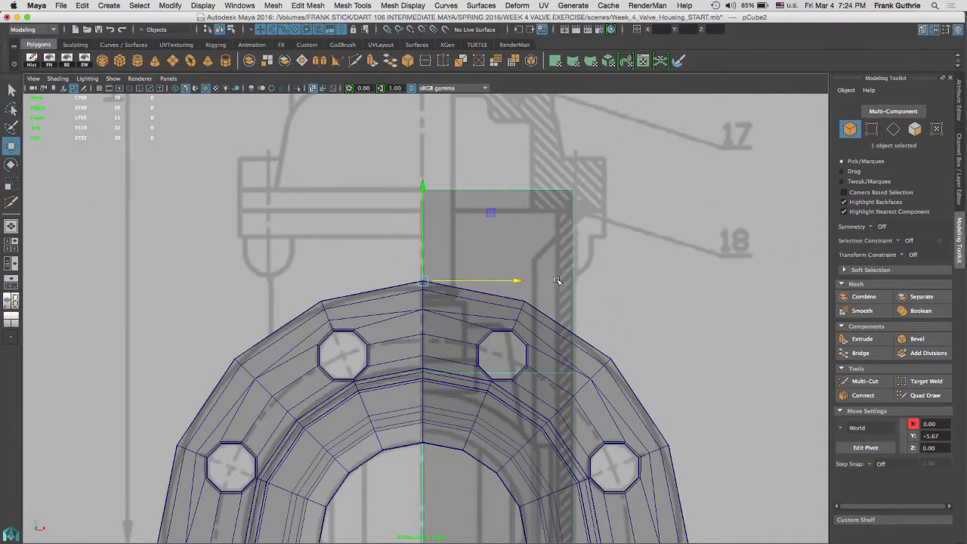
Try raising the half block's bottom face to Y -34.64 in the perspective view, and undo the move.
{"action": "key", "text": "space"}
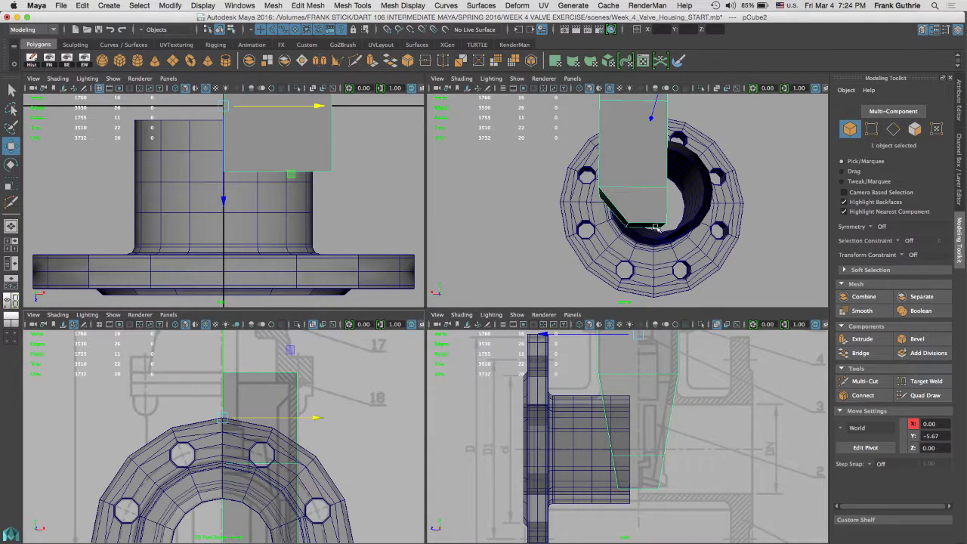
{"action": "mouse_move", "coordinate": [634, 244]}
{"action": "left_mouse_down", "text": "alt"}
{"action": "mouse_move", "coordinate": [715, 235]}
{"action": "mouse_move", "coordinate": [629, 227]}
{"action": "left_mouse_up", "text": "alt"}
{"action": "right_click_drag", "start_coordinate": [614, 220], "coordinate": [766, 242], "text": "alt"}
{"action": "key", "text": "space"}
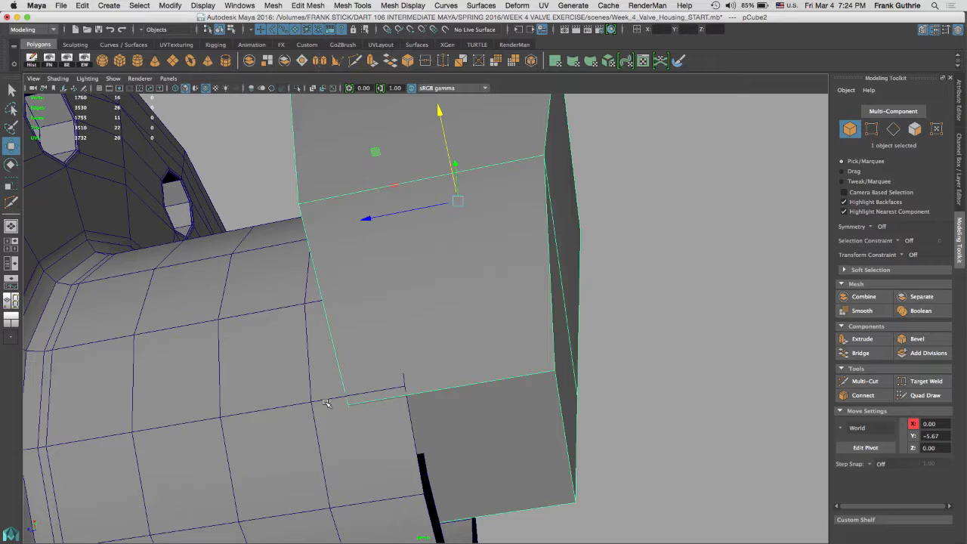
{"action": "right_click_drag", "start_coordinate": [489, 245], "coordinate": [491, 274]}
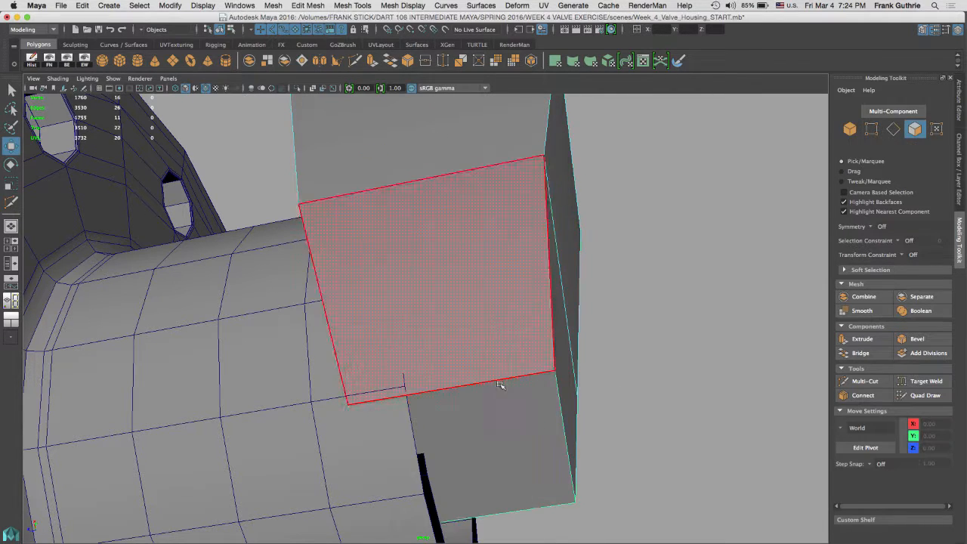
{"action": "left_click", "coordinate": [492, 424]}
{"action": "left_click_drag", "start_coordinate": [487, 408], "coordinate": [390, 299], "text": "alt"}
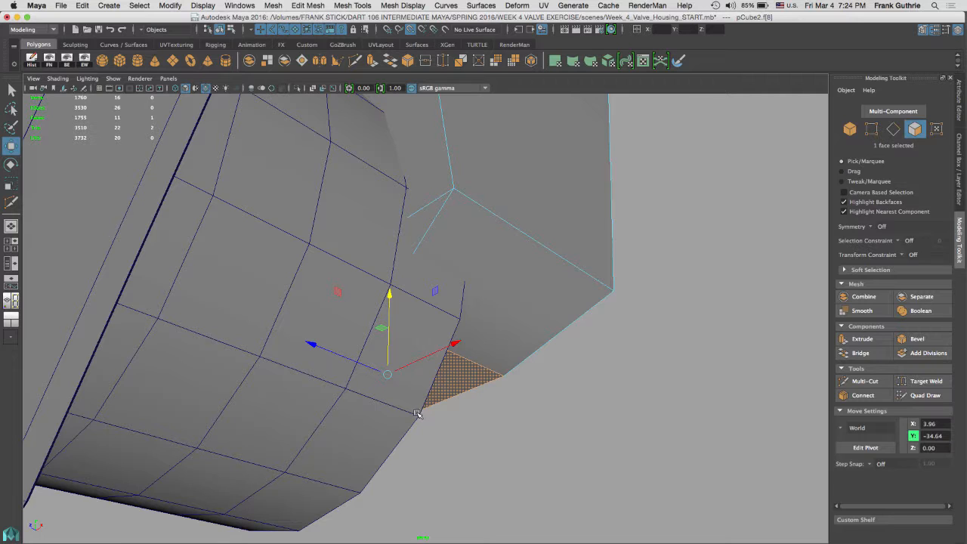
{"action": "key", "text": "z"}
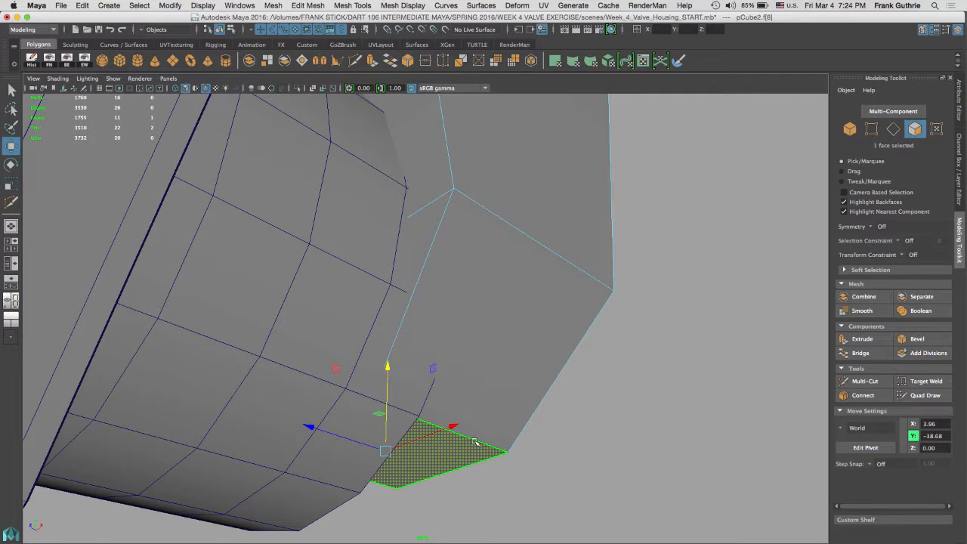
Select the half block's bottom edge on the +X side, snap it along X to the pipe's vertex at X 8.20, and return to object mode.
{"action": "right_click_drag", "start_coordinate": [474, 441], "coordinate": [474, 216]}
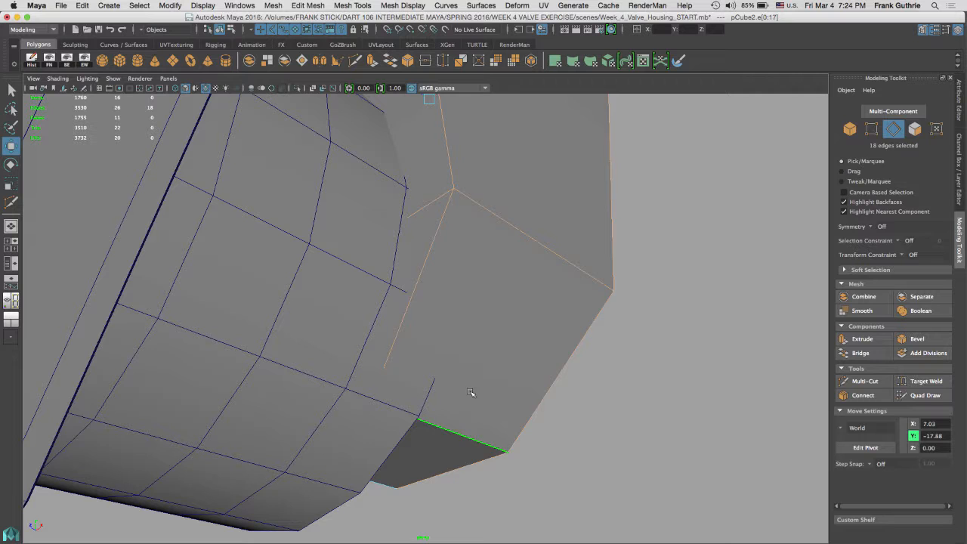
{"action": "left_click", "coordinate": [469, 428]}
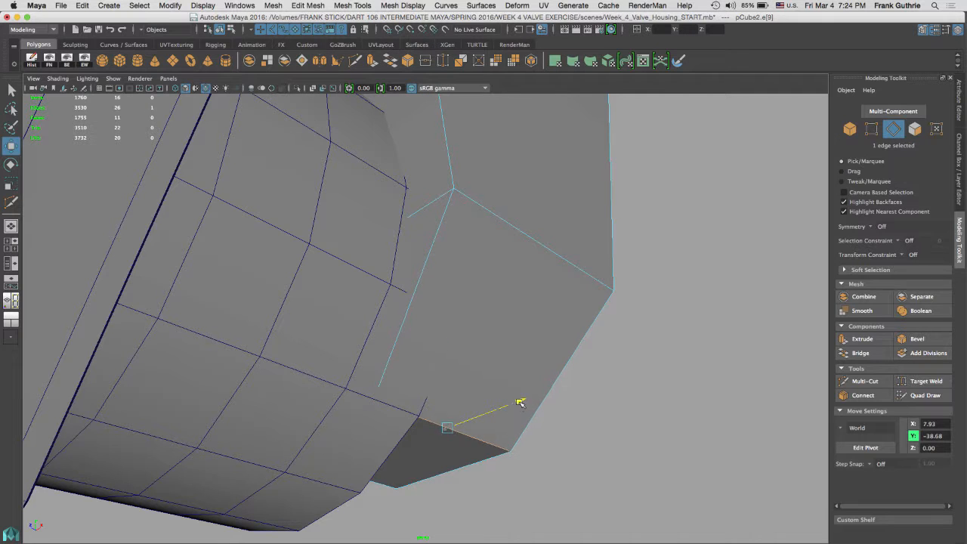
{"action": "left_click_drag", "start_coordinate": [520, 402], "coordinate": [358, 329]}
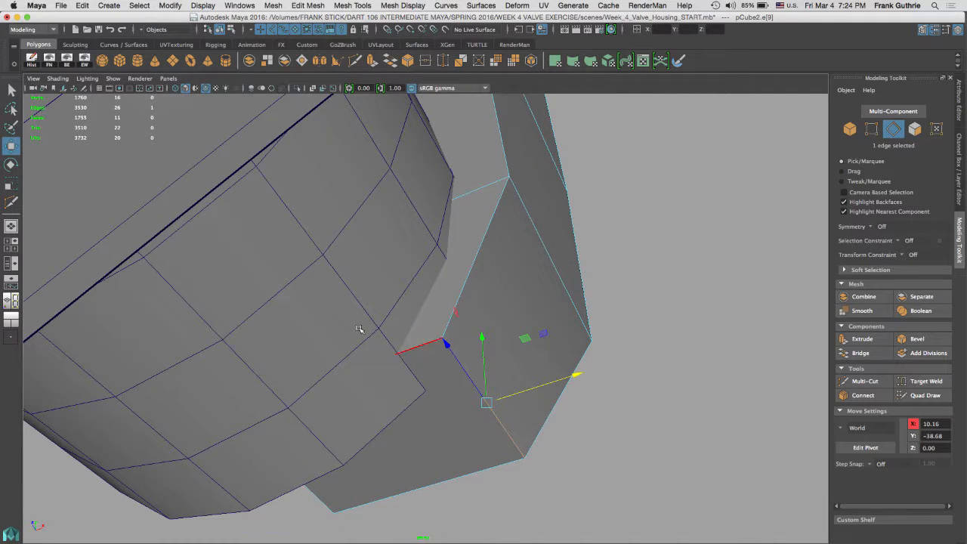
{"action": "key", "text": "v"}
{"action": "middle_click", "coordinate": [380, 329]}
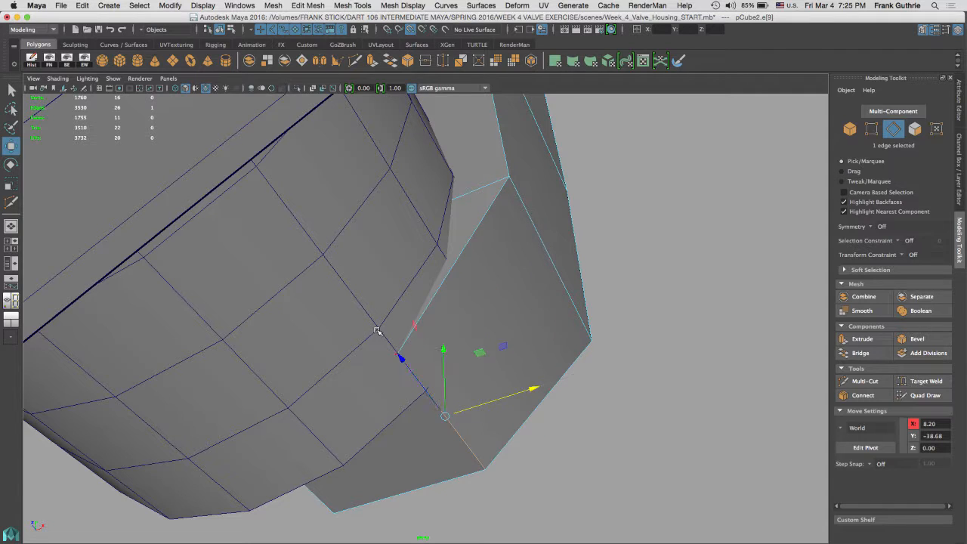
{"action": "mouse_move", "coordinate": [501, 368]}
{"action": "left_mouse_down", "text": "alt"}
{"action": "mouse_move", "coordinate": [426, 326]}
{"action": "mouse_move", "coordinate": [500, 383]}
{"action": "left_mouse_up", "text": "alt"}
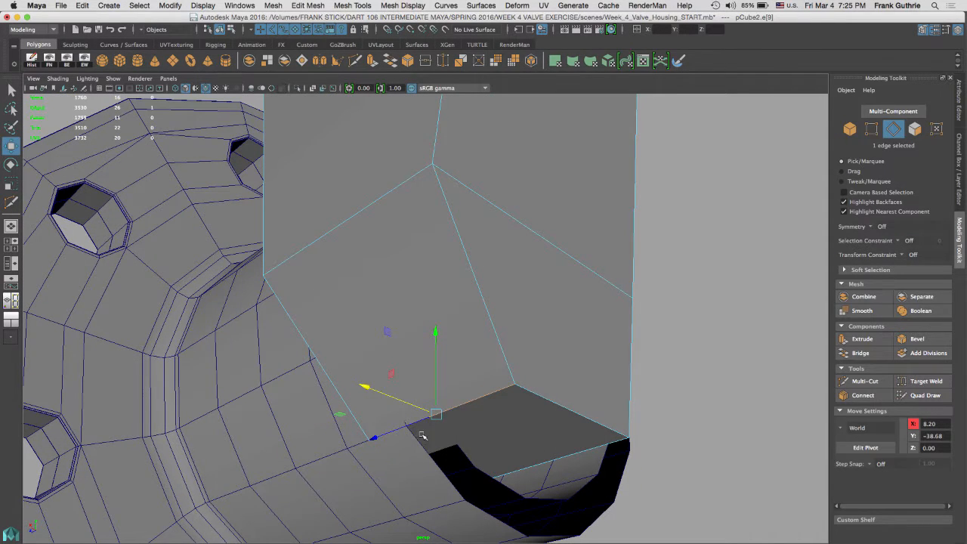
{"action": "right_click_drag", "start_coordinate": [500, 368], "coordinate": [546, 355], "text": "ctrl"}
{"action": "right_click_drag", "start_coordinate": [503, 242], "coordinate": [558, 226]}
{"action": "left_click", "coordinate": [598, 188]}
Check the half block's shape against the pipe and reference drawings in the perspective, side and front views.
{"action": "scroll", "coordinate": [555, 222], "scroll_direction": "down", "scroll_amount": 6}
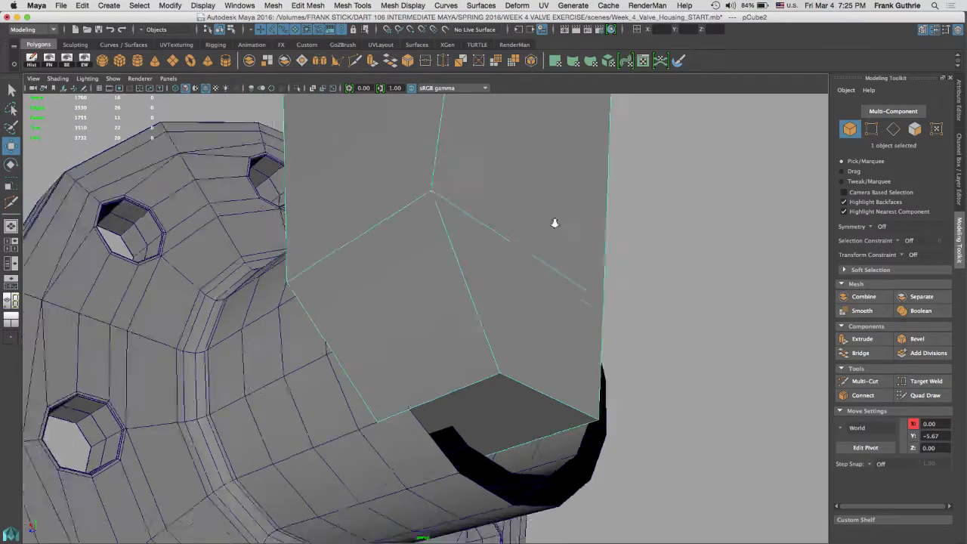
{"action": "left_click_drag", "start_coordinate": [555, 222], "coordinate": [477, 312], "text": "alt"}
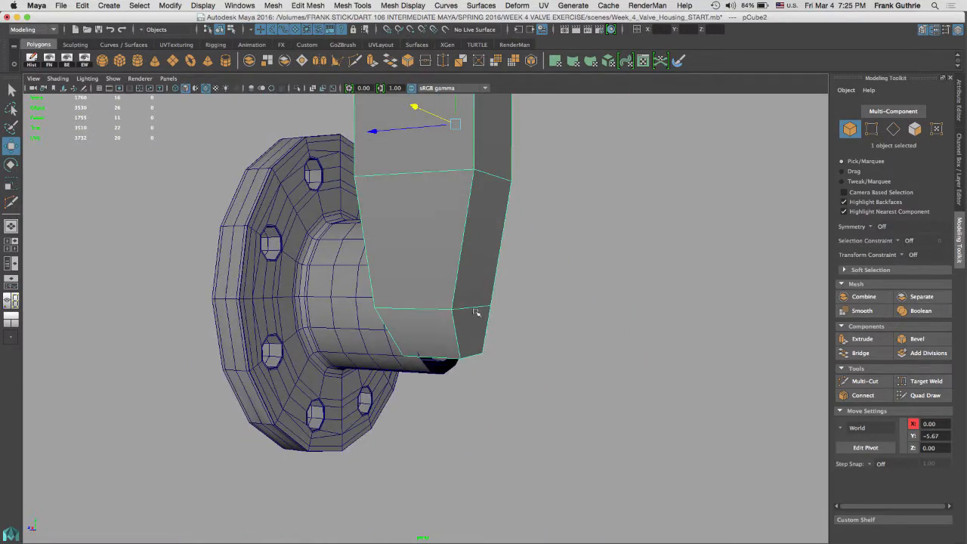
{"action": "key", "text": "space"}
{"action": "key", "text": "space"}
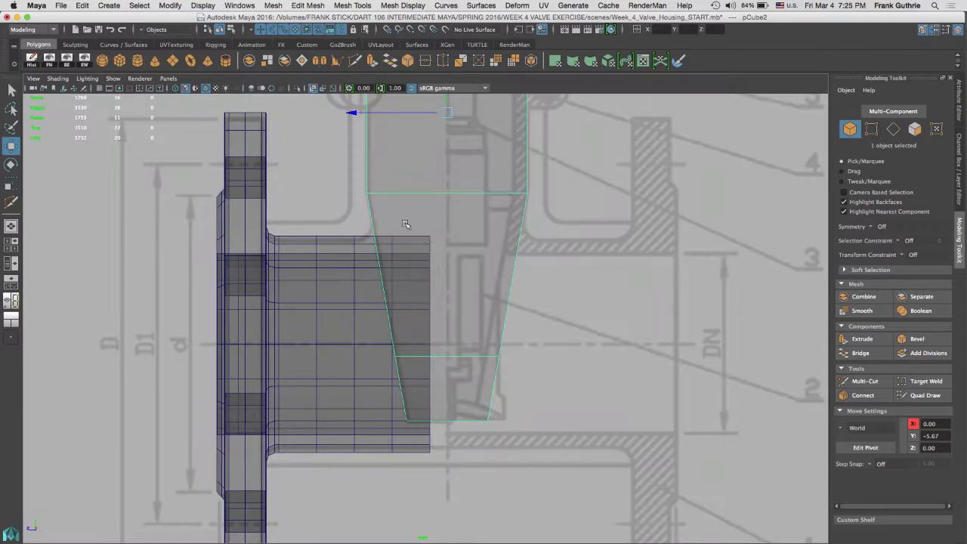
{"action": "middle_click_drag", "start_coordinate": [498, 225], "coordinate": [518, 304], "text": "alt"}
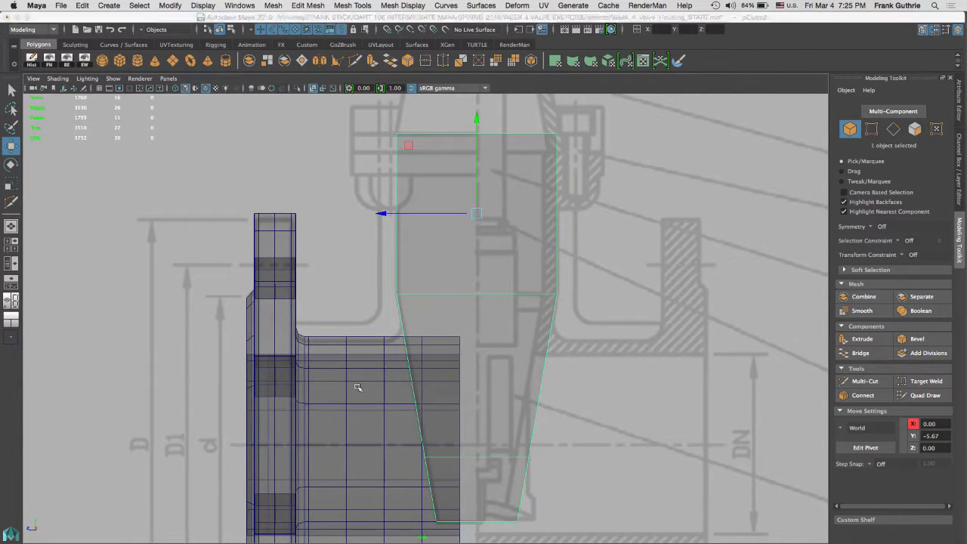
{"action": "key", "text": "space"}
{"action": "key", "text": "space"}
{"action": "middle_click_drag", "start_coordinate": [527, 295], "coordinate": [504, 329], "text": "alt"}
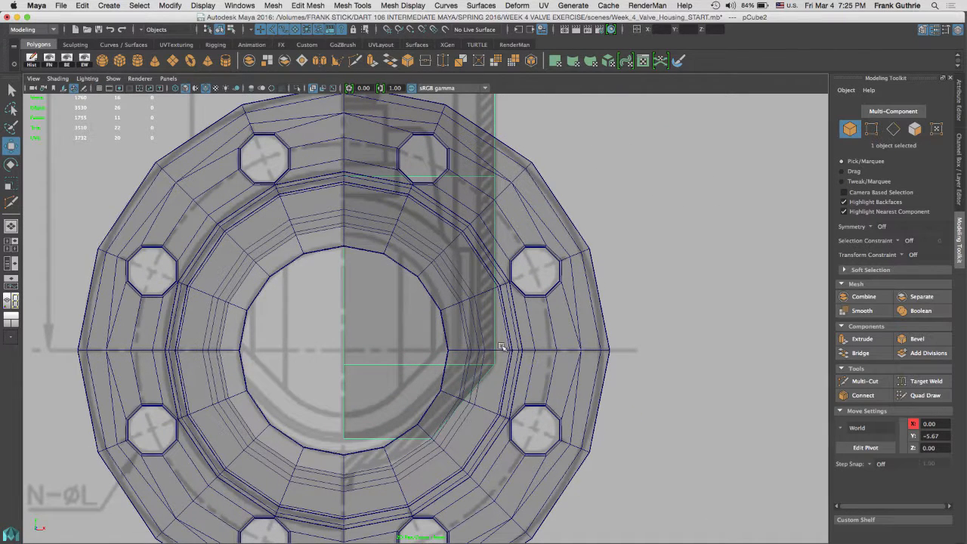
{"action": "key", "text": "space"}
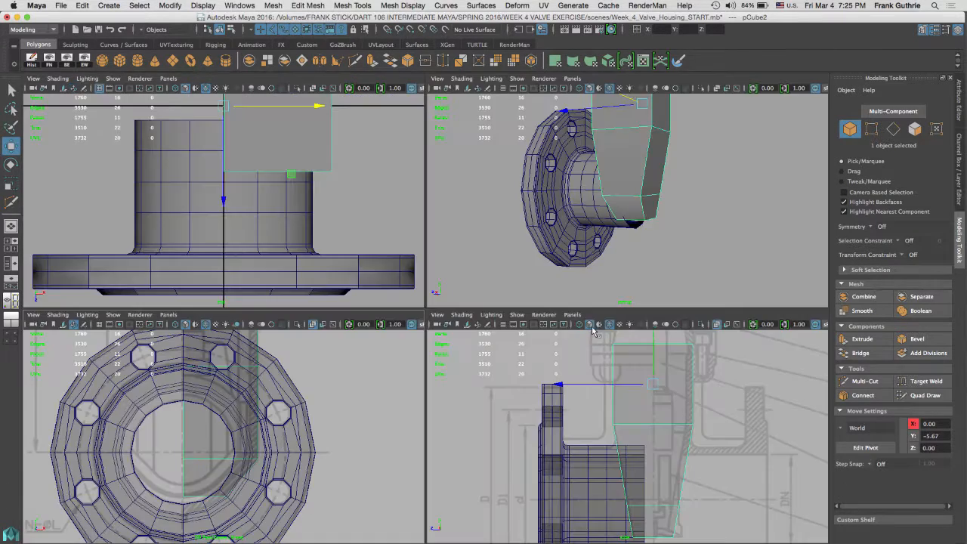
{"action": "left_click_drag", "start_coordinate": [574, 285], "coordinate": [657, 220], "text": "alt"}
{"action": "key", "text": "space"}
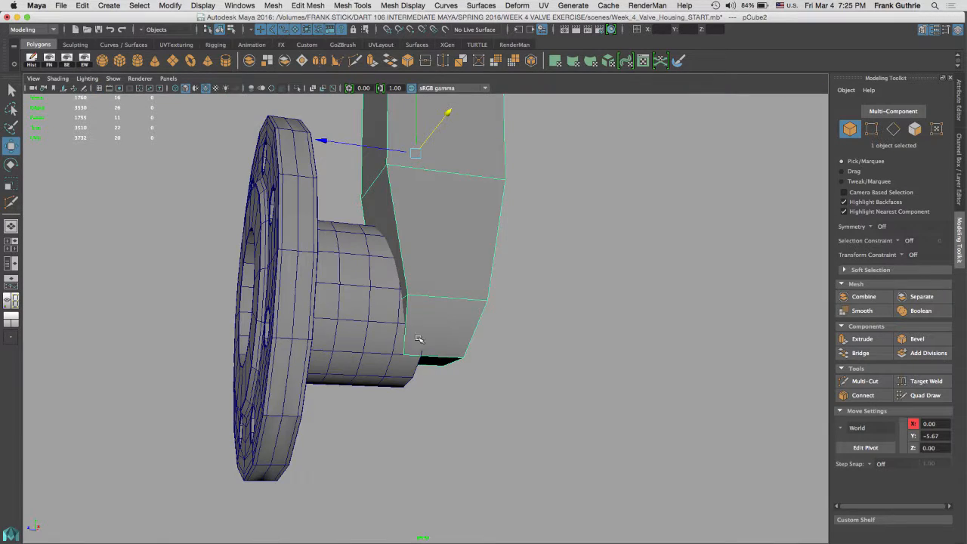
Select all edges of the half block and apply a Bevel to them.
{"action": "middle_click_drag", "start_coordinate": [469, 281], "coordinate": [465, 314], "text": "alt"}
{"action": "right_click_drag", "start_coordinate": [361, 327], "coordinate": [475, 320], "text": "alt"}
{"action": "left_click_drag", "start_coordinate": [464, 294], "coordinate": [505, 261], "text": "alt"}
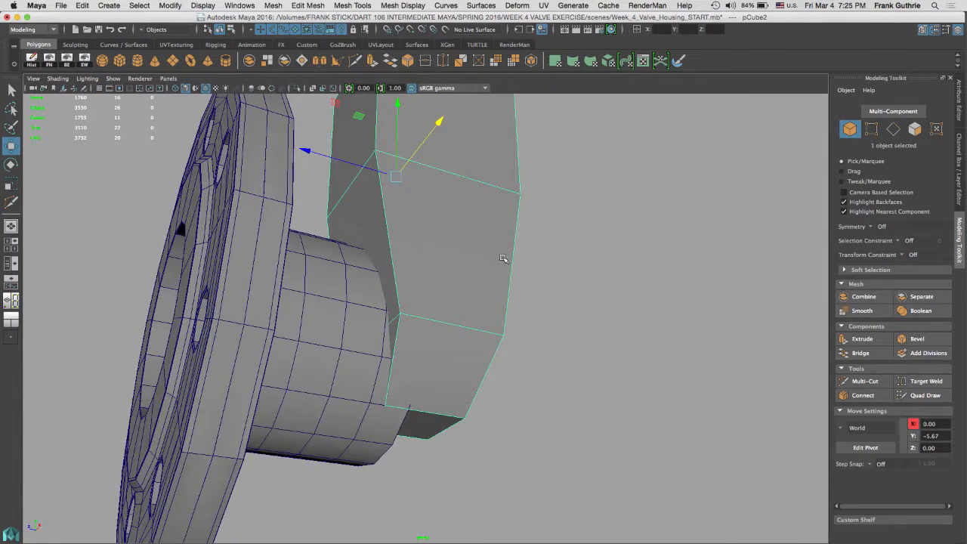
{"action": "middle_click_drag", "start_coordinate": [500, 278], "coordinate": [465, 360], "text": "alt"}
{"action": "right_click_drag", "start_coordinate": [474, 177], "coordinate": [474, 89]}
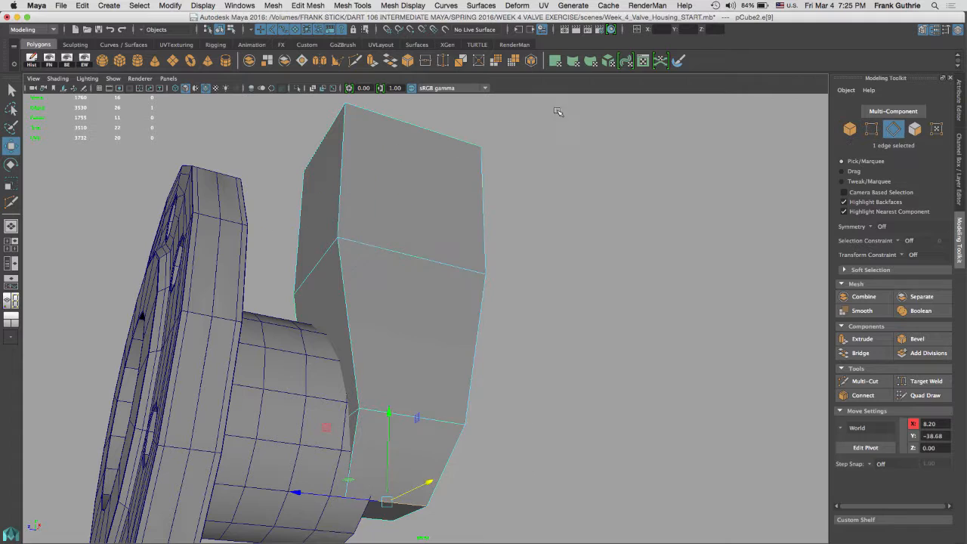
{"action": "left_click_drag", "start_coordinate": [573, 109], "coordinate": [255, 495]}
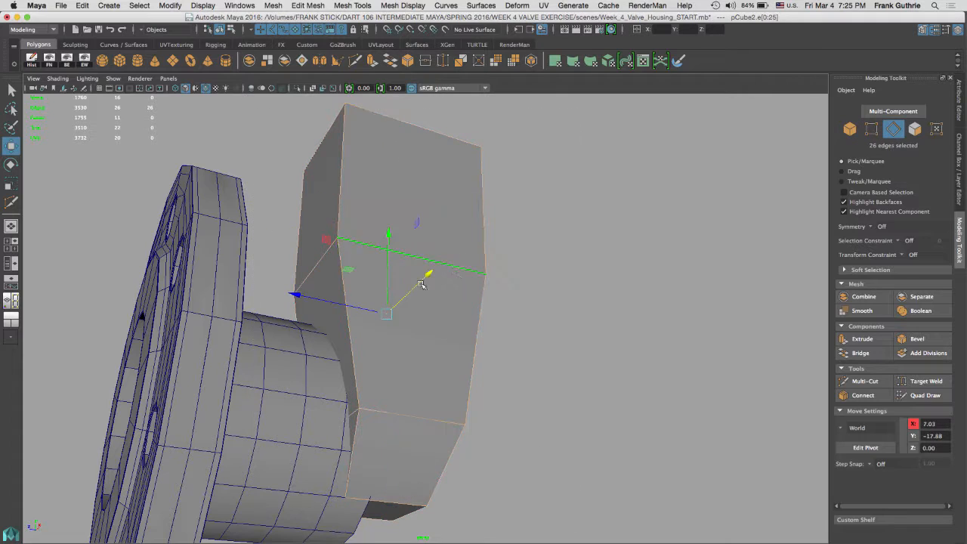
{"action": "left_click", "coordinate": [916, 338]}
Set the bevel's fraction to 0.4 and its segments to 3, and return the block to object mode.
{"action": "mouse_move", "coordinate": [508, 318]}
{"action": "left_mouse_down", "text": "alt"}
{"action": "mouse_move", "coordinate": [533, 304]}
{"action": "mouse_move", "coordinate": [515, 317]}
{"action": "left_mouse_up", "text": "alt"}
{"action": "right_click_drag", "start_coordinate": [516, 317], "coordinate": [621, 265], "text": "alt"}
{"action": "middle_click_drag", "start_coordinate": [640, 235], "coordinate": [702, 185], "text": "alt"}
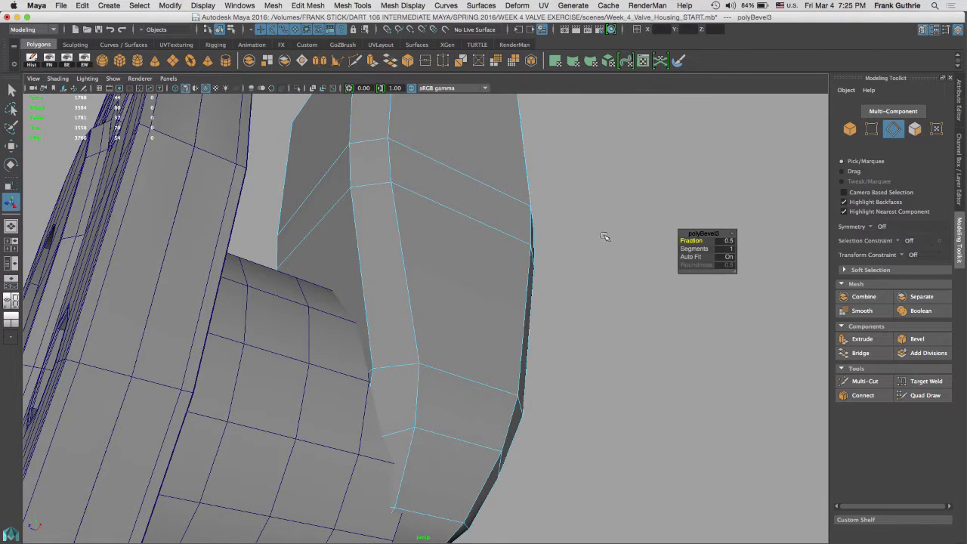
{"action": "left_click_drag", "start_coordinate": [607, 236], "coordinate": [688, 241], "text": "alt"}
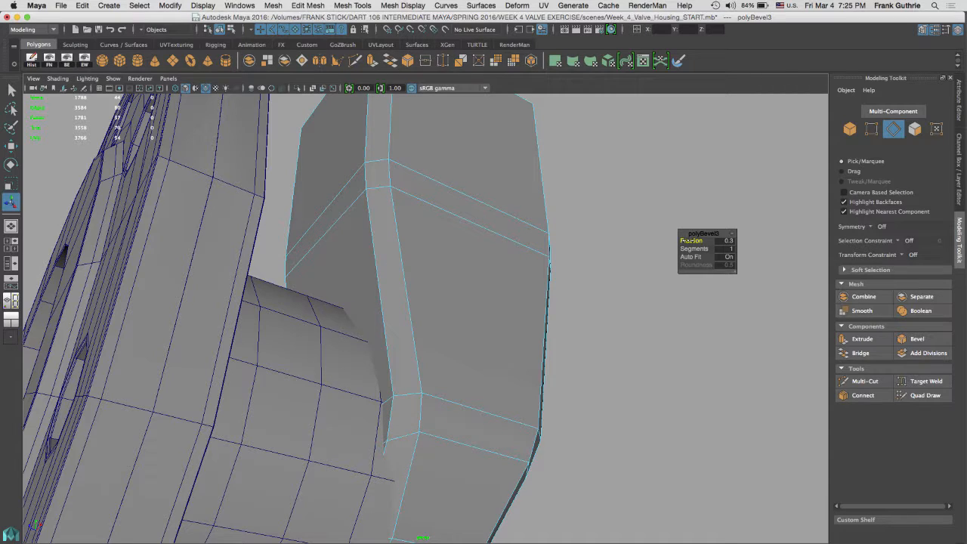
{"action": "left_click_drag", "start_coordinate": [330, 370], "coordinate": [366, 368], "text": "alt"}
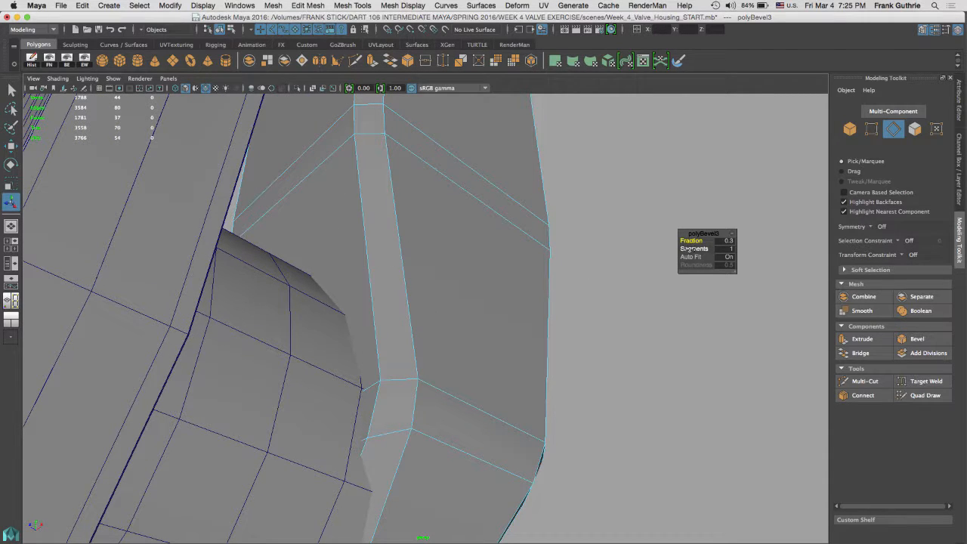
{"action": "left_click_drag", "start_coordinate": [691, 249], "coordinate": [694, 250]}
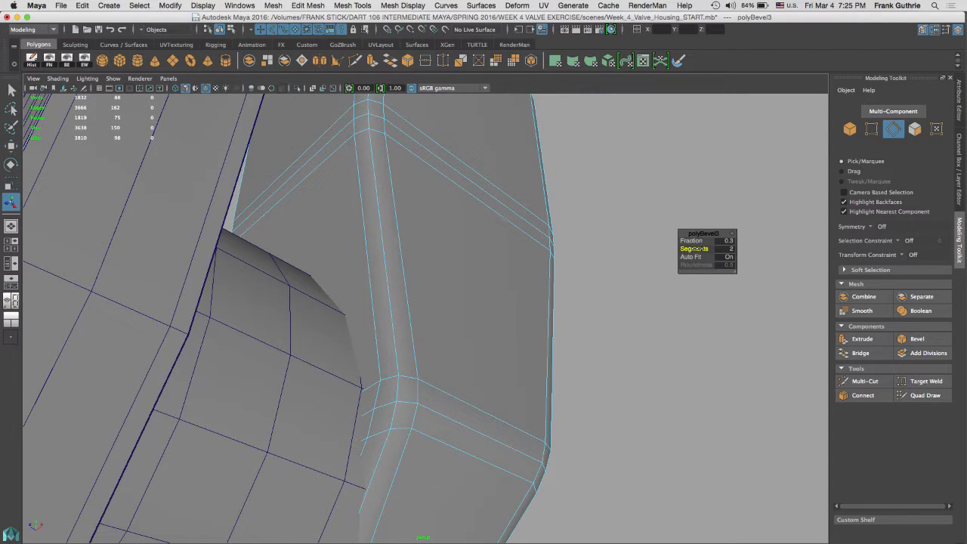
{"action": "left_click_drag", "start_coordinate": [695, 248], "coordinate": [692, 240]}
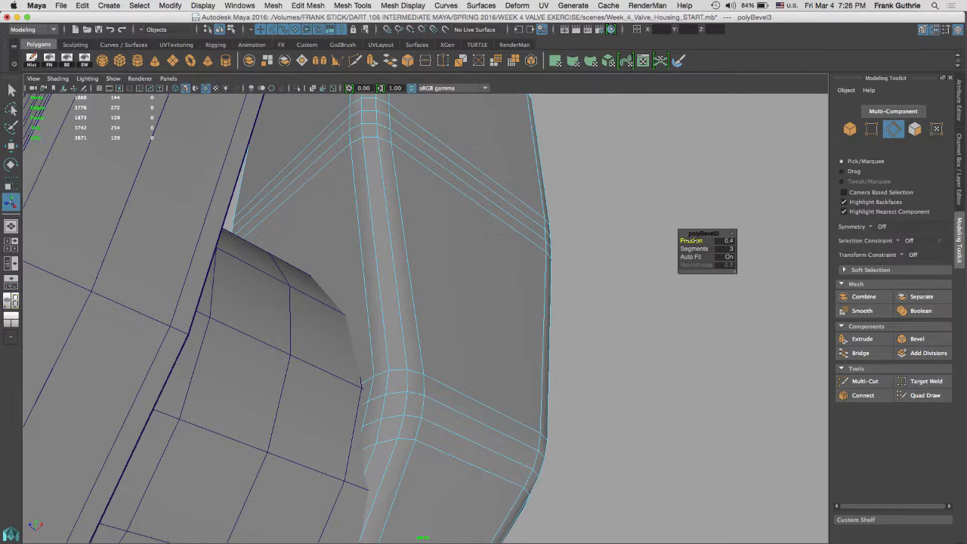
{"action": "key", "text": "f"}
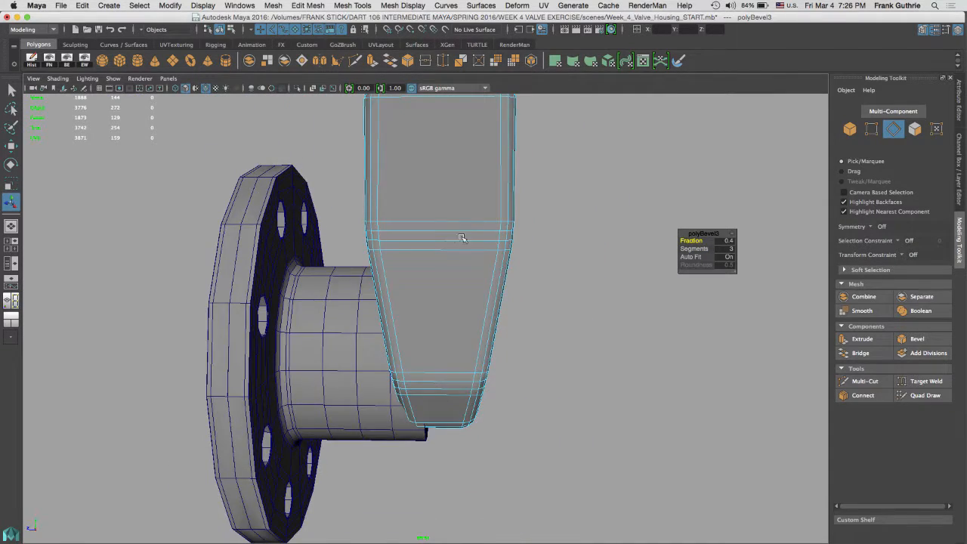
{"action": "left_click_drag", "start_coordinate": [447, 272], "coordinate": [450, 239], "text": "alt"}
{"action": "right_click_drag", "start_coordinate": [450, 239], "coordinate": [518, 199]}
{"action": "left_click", "coordinate": [473, 210]}
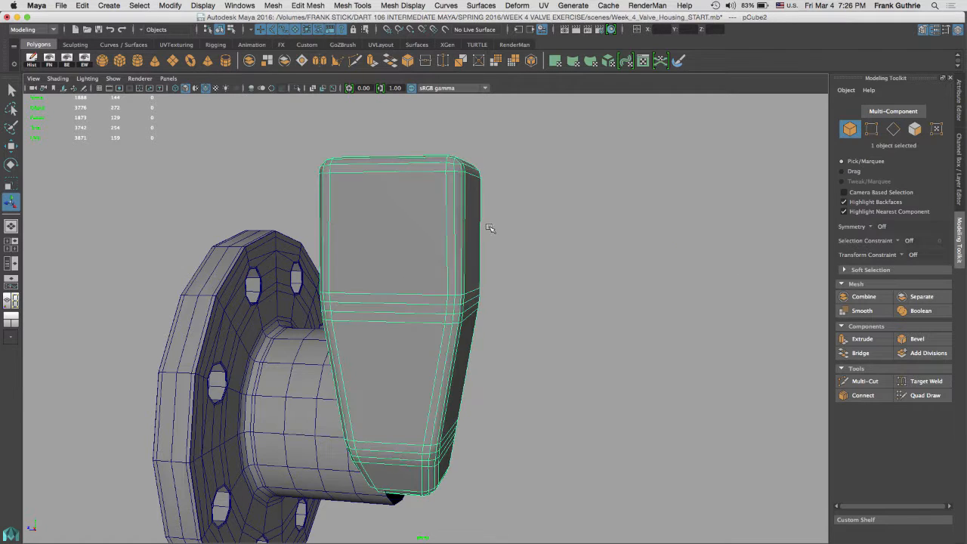
Turn off the wireframe overlay on the shaded models and clear the selection.
{"action": "left_click", "coordinate": [205, 87]}
{"action": "left_click", "coordinate": [594, 270]}
{"action": "left_click_drag", "start_coordinate": [593, 269], "coordinate": [473, 235], "text": "alt"}
Inspect the bevelled half block's edge layout and surface shading up close from several angles.
{"action": "right_click_drag", "start_coordinate": [530, 216], "coordinate": [532, 187]}
{"action": "left_click_drag", "start_coordinate": [657, 152], "coordinate": [289, 487]}
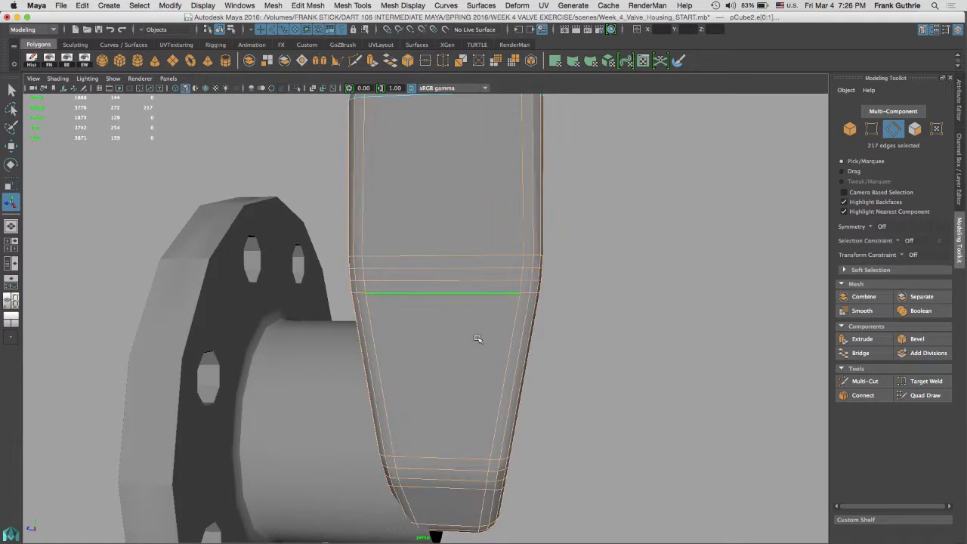
{"action": "left_click_drag", "start_coordinate": [475, 339], "coordinate": [405, 241], "text": "alt"}
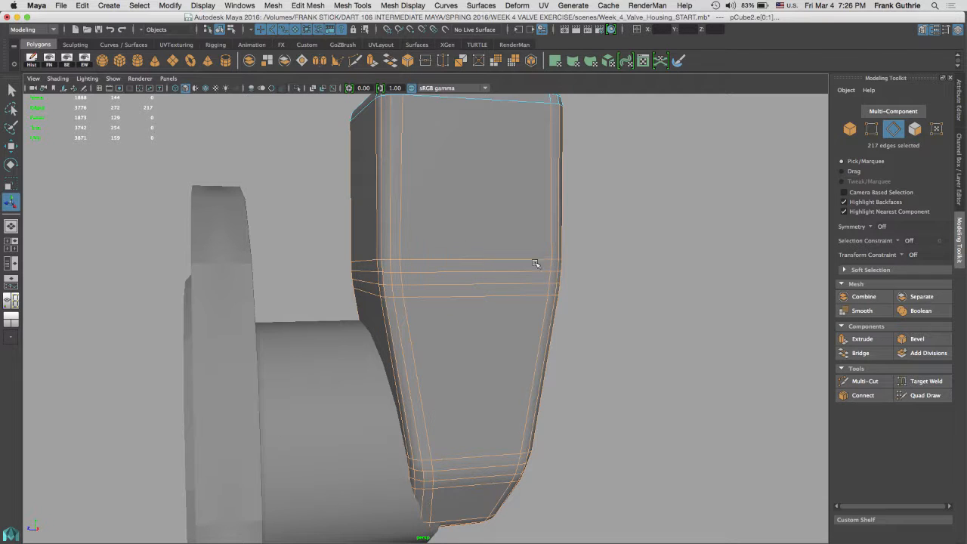
{"action": "left_click", "coordinate": [642, 273]}
{"action": "left_click_drag", "start_coordinate": [443, 186], "coordinate": [492, 264], "text": "alt"}
{"action": "right_click_drag", "start_coordinate": [492, 263], "coordinate": [592, 238]}
{"action": "scroll", "coordinate": [433, 261], "scroll_direction": "up", "scroll_amount": 5}
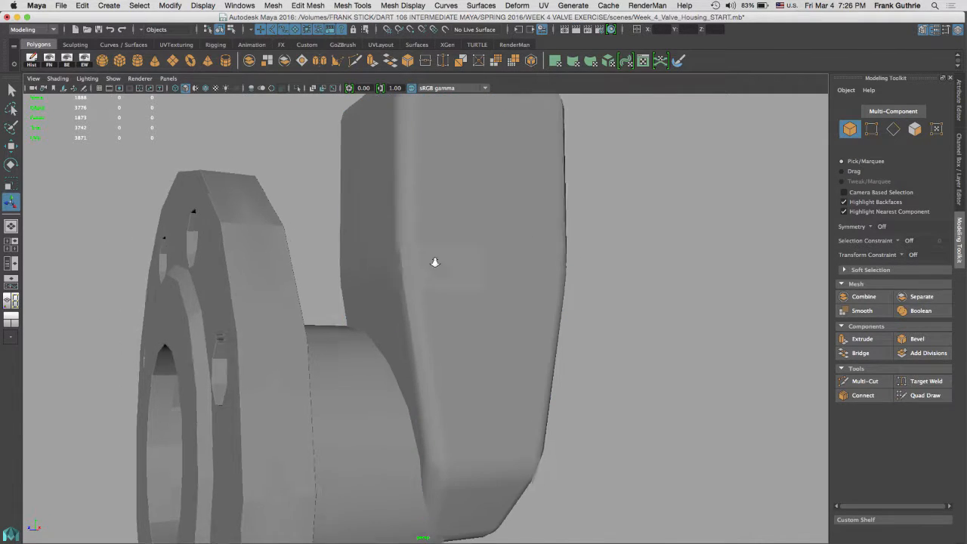
{"action": "left_click_drag", "start_coordinate": [431, 255], "coordinate": [409, 205], "text": "alt"}
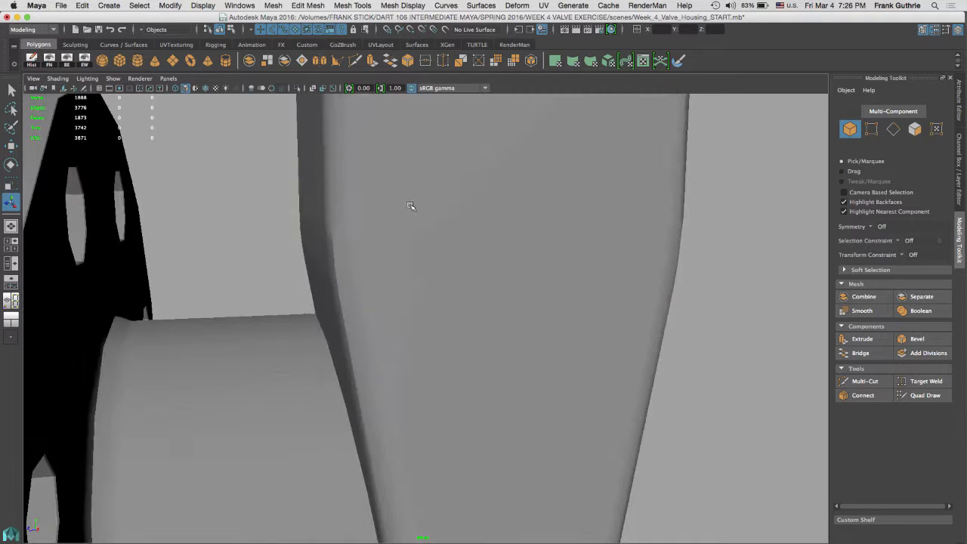
Select all edges of the bevelled half block, soften them, and clear the selection.
{"action": "right_click_drag", "start_coordinate": [616, 201], "coordinate": [331, 179], "text": "alt"}
{"action": "right_click_drag", "start_coordinate": [462, 197], "coordinate": [460, 172]}
{"action": "left_click_drag", "start_coordinate": [605, 121], "coordinate": [332, 498]}
{"action": "right_click_drag", "start_coordinate": [400, 355], "coordinate": [695, 291], "text": "alt"}
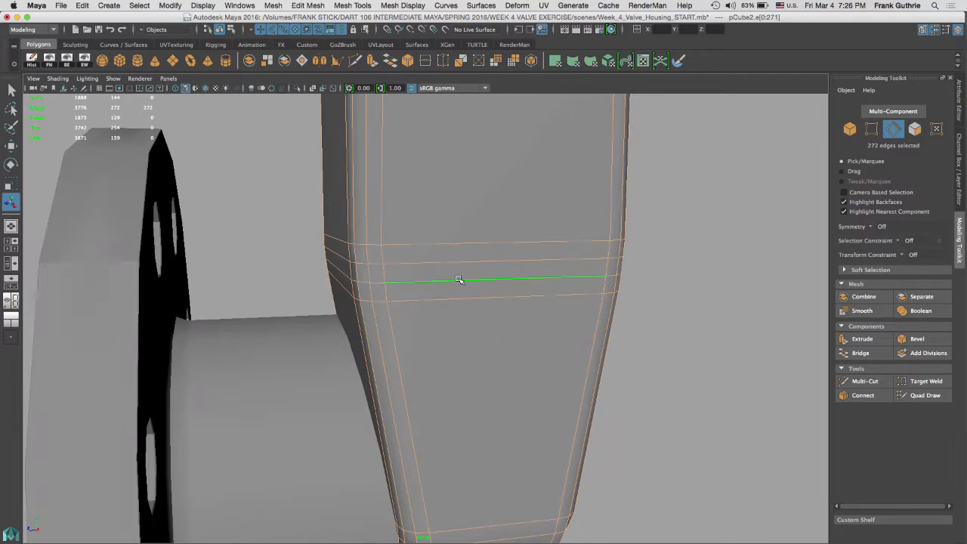
{"action": "right_click_drag", "start_coordinate": [454, 256], "coordinate": [669, 180], "text": "shift"}
{"action": "left_click", "coordinate": [646, 224]}
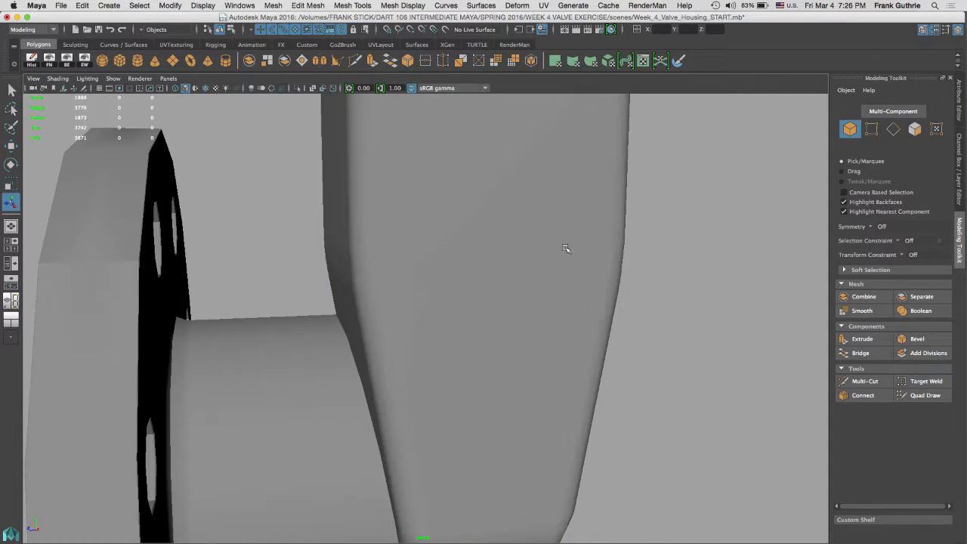
View the half block's lower corner, switch to Photoshop, and enlarge the body of the dark blue valve in the reference photos.
{"action": "left_click_drag", "start_coordinate": [565, 248], "coordinate": [530, 292], "text": "alt"}
{"action": "left_click_drag", "start_coordinate": [550, 303], "coordinate": [651, 268], "text": "alt"}
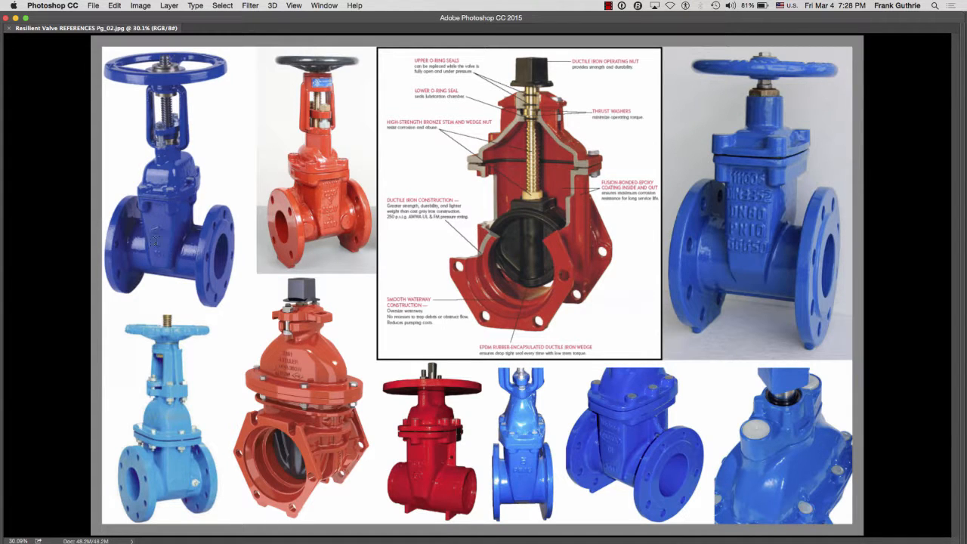
{"action": "left_click_drag", "start_coordinate": [146, 248], "coordinate": [379, 334]}
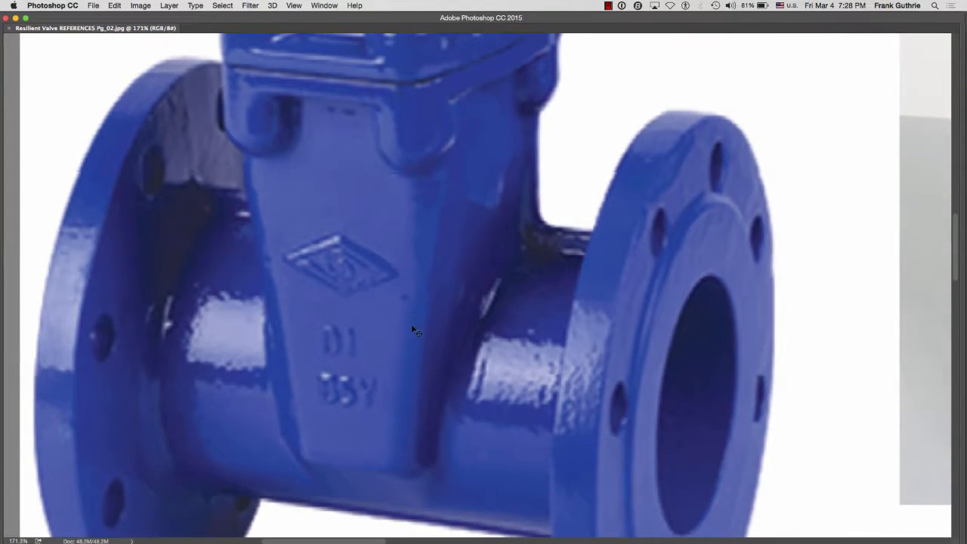
Switch between Maya and the Photoshop reference photo to compare the half block's rounded edges and taper with the blue valve's body.
{"action": "key", "text": "super+Tab"}
{"action": "key", "text": "super+Tab"}
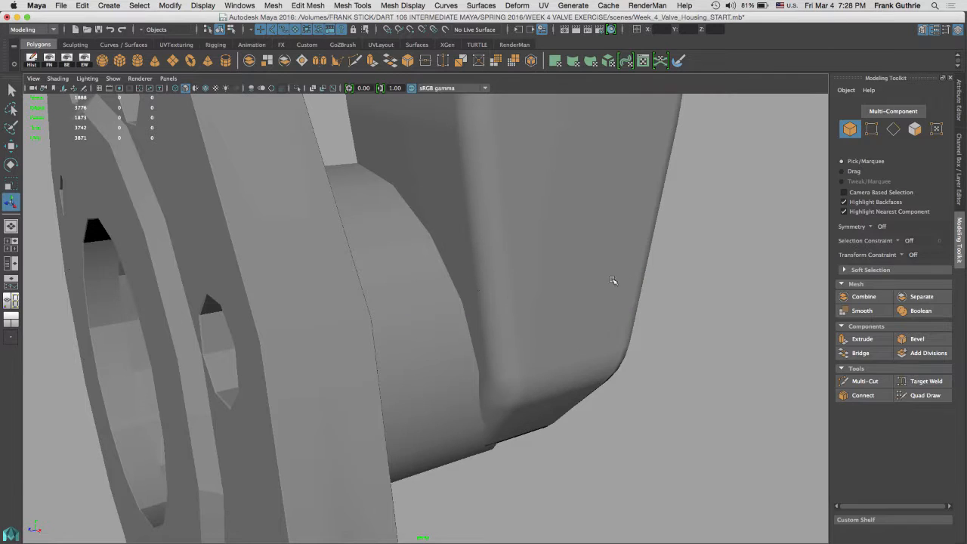
{"action": "left_click_drag", "start_coordinate": [631, 284], "coordinate": [598, 272], "text": "alt"}
{"action": "right_click_drag", "start_coordinate": [597, 272], "coordinate": [430, 257], "text": "alt"}
{"action": "mouse_move", "coordinate": [449, 263]}
{"action": "left_mouse_down", "text": "alt"}
{"action": "mouse_move", "coordinate": [518, 282]}
{"action": "mouse_move", "coordinate": [586, 254]}
{"action": "mouse_move", "coordinate": [539, 260]}
{"action": "left_mouse_up", "text": "alt"}
{"action": "key", "text": "super+Tab"}
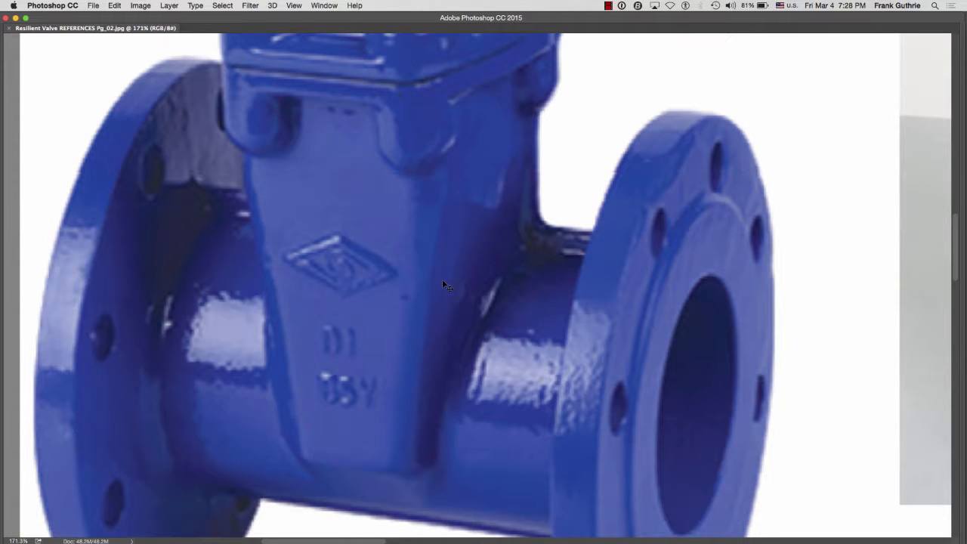
{"action": "key", "text": "super+Tab"}
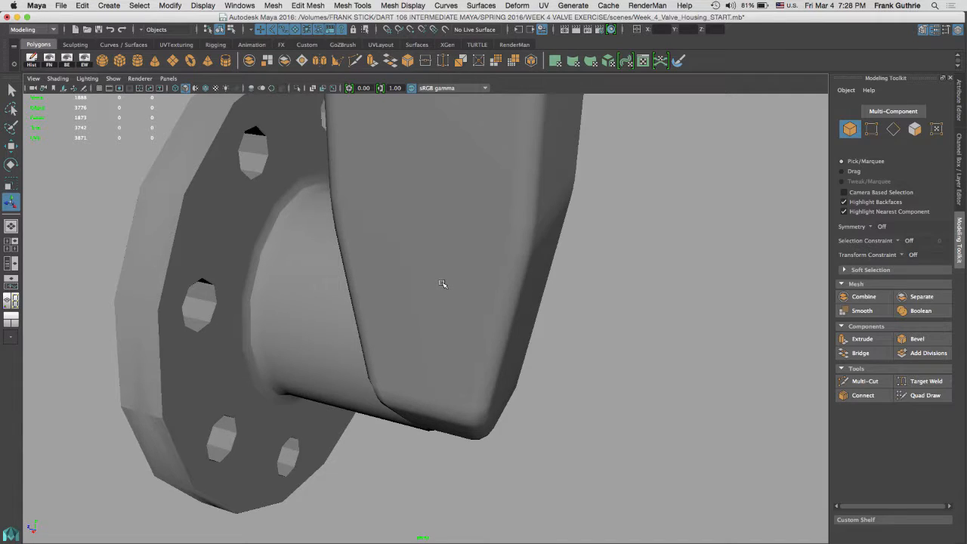
{"action": "key", "text": "super+Tab"}
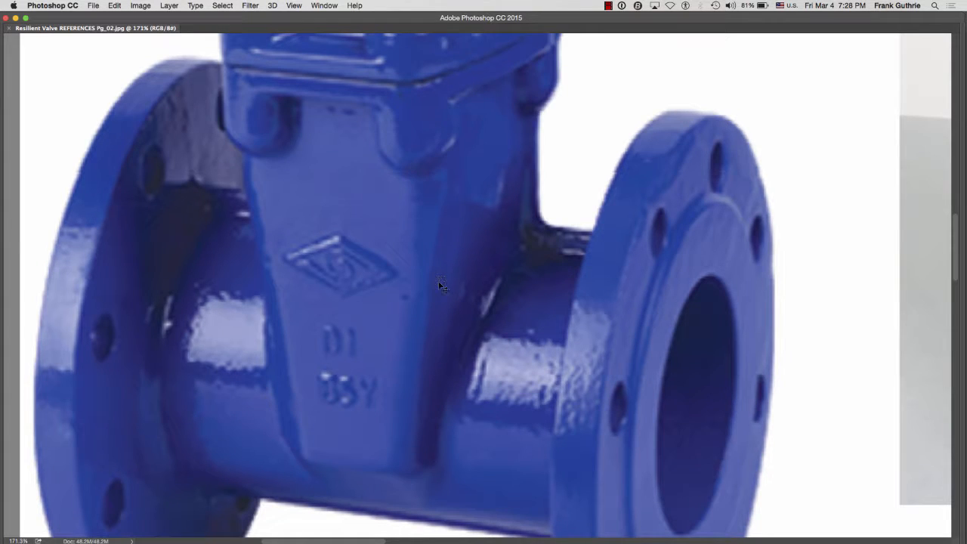
{"action": "key", "text": "super+Tab"}
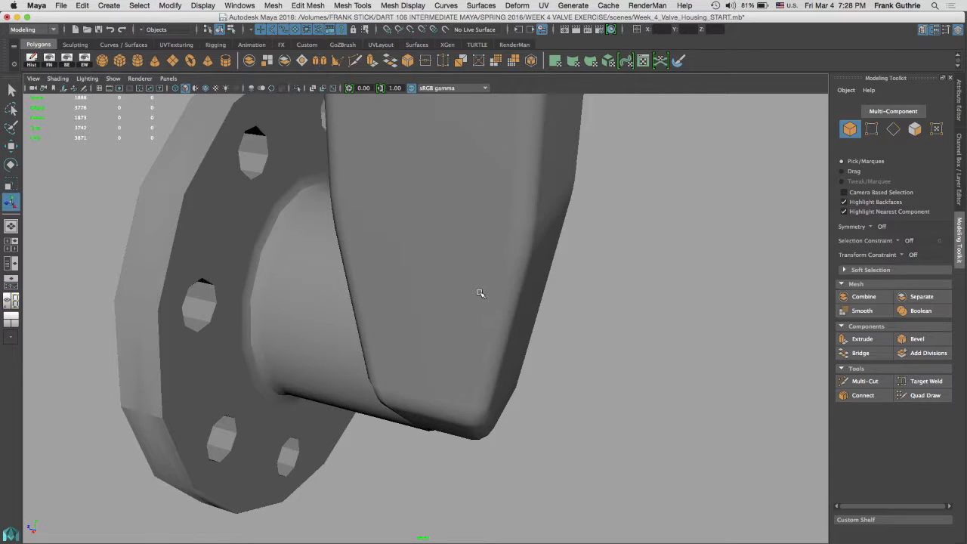
Select the half block with the flanged pipe, examine how their wireframes meet, and reselect only the flanged pipe.
{"action": "left_click_drag", "start_coordinate": [471, 299], "coordinate": [443, 262], "text": "alt"}
{"action": "left_click_drag", "start_coordinate": [375, 366], "coordinate": [486, 284]}
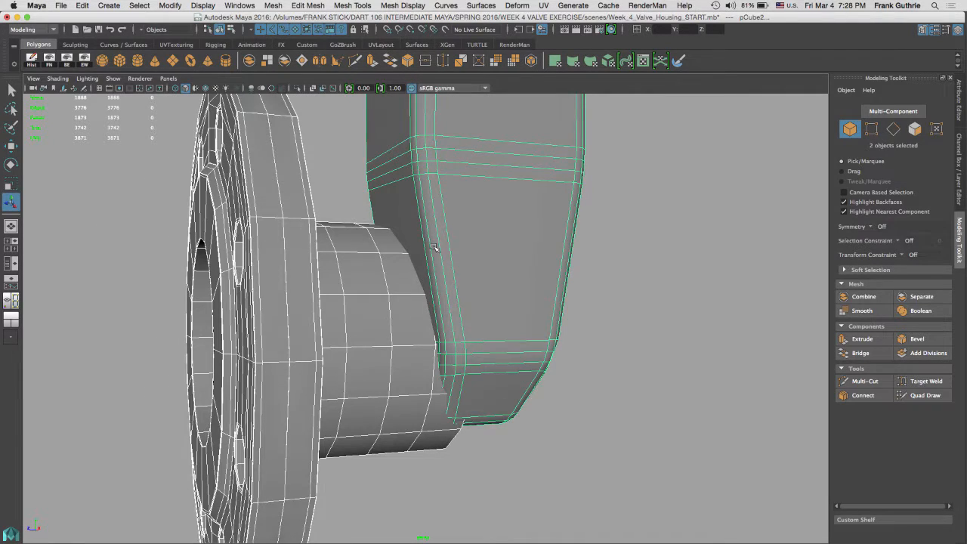
{"action": "right_click_drag", "start_coordinate": [434, 248], "coordinate": [526, 240], "text": "alt"}
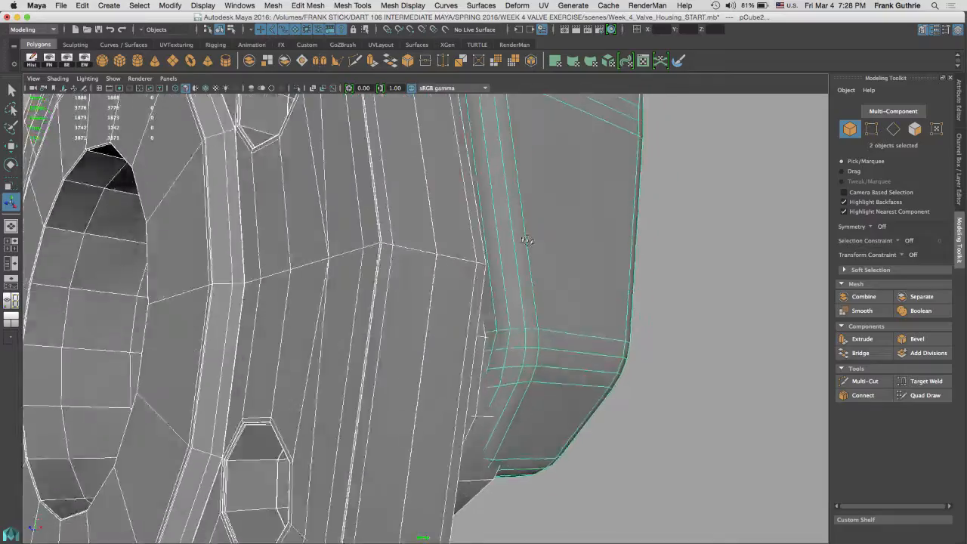
{"action": "left_click_drag", "start_coordinate": [526, 240], "coordinate": [545, 178], "text": "alt"}
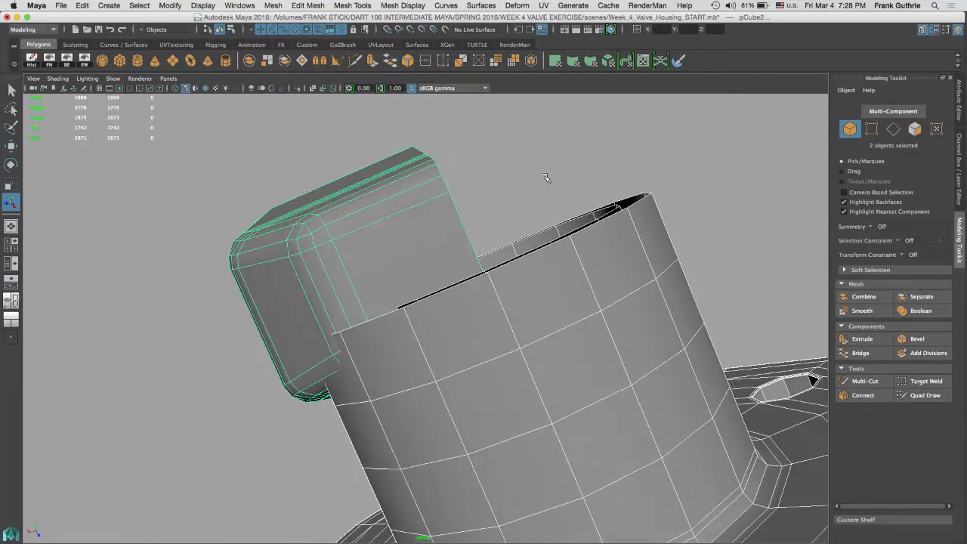
{"action": "left_click", "coordinate": [553, 183]}
{"action": "left_click_drag", "start_coordinate": [578, 273], "coordinate": [596, 183], "text": "alt"}
{"action": "left_click", "coordinate": [547, 166]}
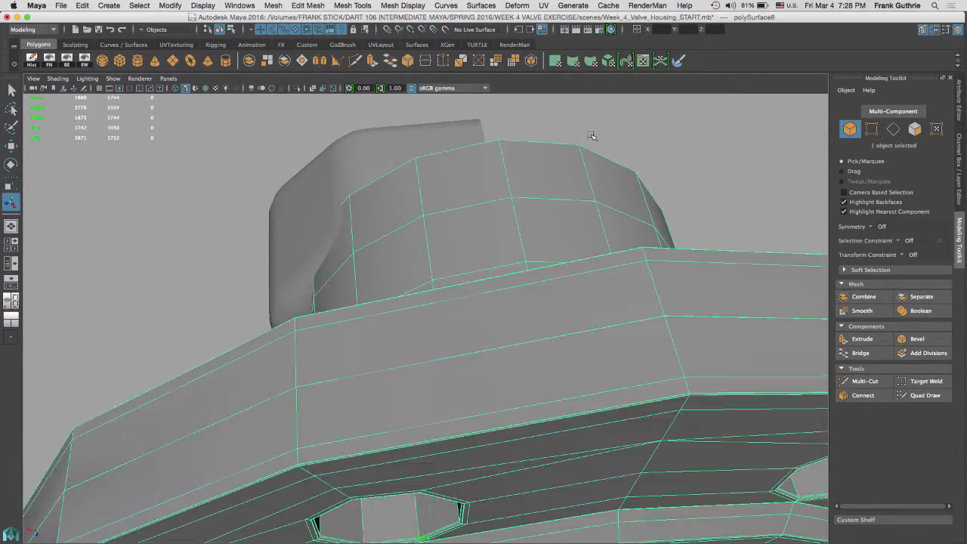
Preview the flanged pipe smoothed and examine its outer surface and open rim beside the half block.
{"action": "left_click_drag", "start_coordinate": [489, 181], "coordinate": [461, 225], "text": "alt"}
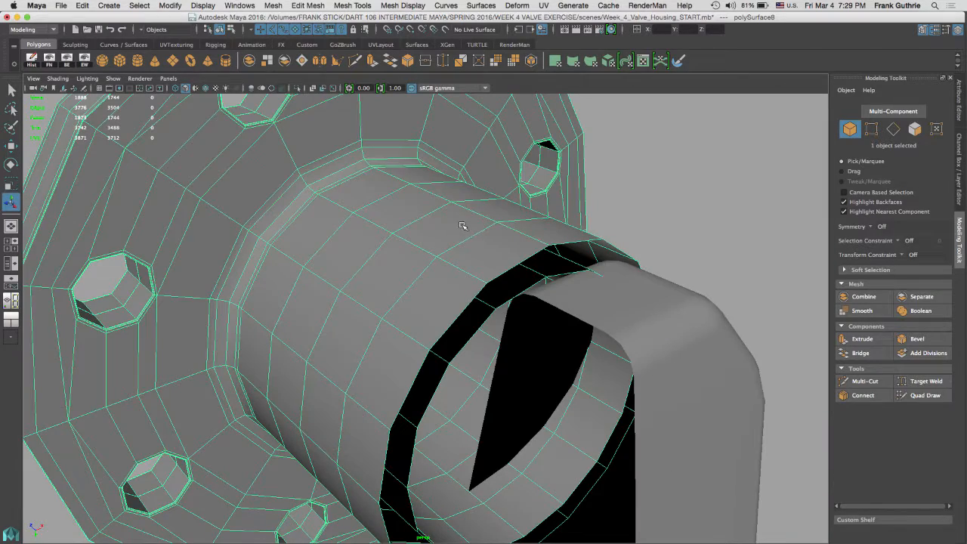
{"action": "left_click_drag", "start_coordinate": [373, 301], "coordinate": [393, 266], "text": "alt"}
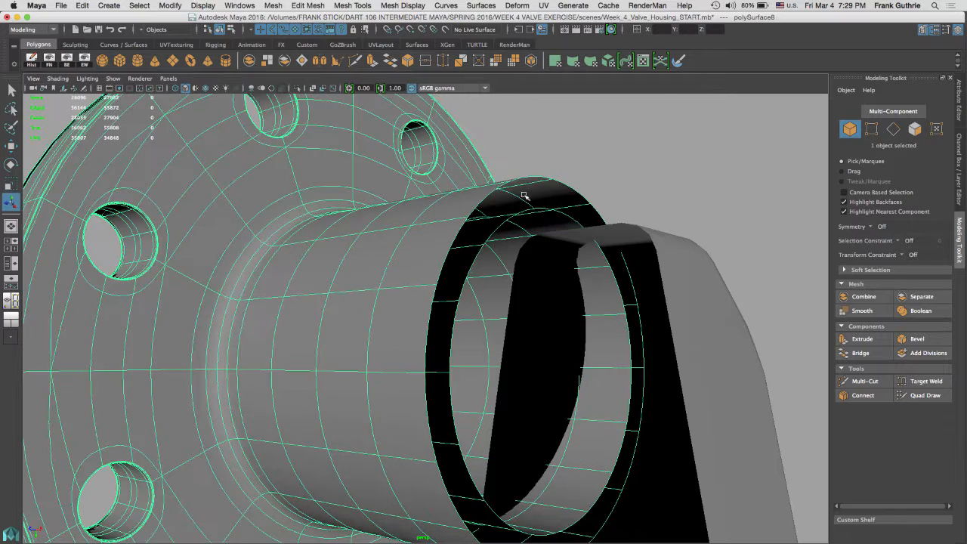
{"action": "key", "text": "3"}
{"action": "left_click", "coordinate": [557, 185]}
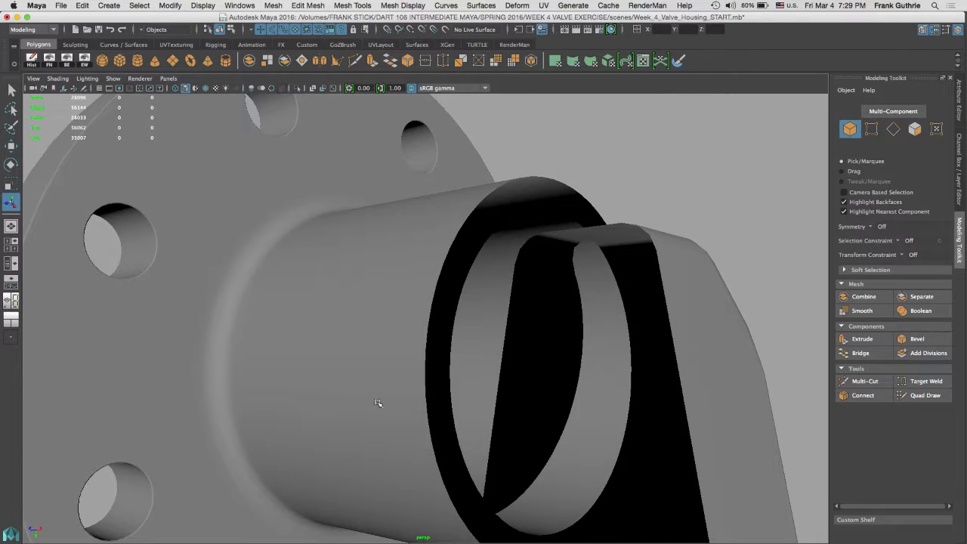
{"action": "left_click_drag", "start_coordinate": [359, 273], "coordinate": [386, 276], "text": "alt"}
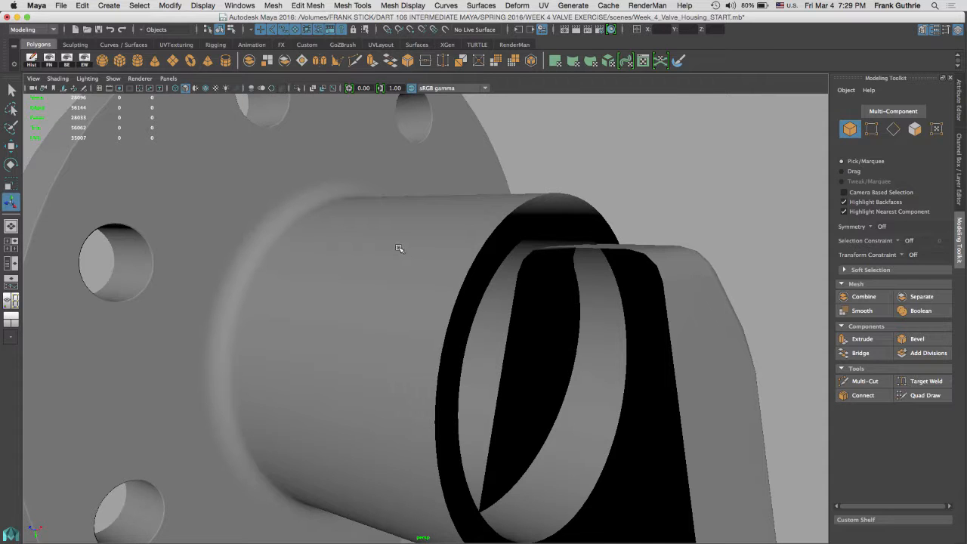
{"action": "left_click_drag", "start_coordinate": [399, 249], "coordinate": [466, 237], "text": "alt"}
{"action": "left_click", "coordinate": [464, 240]}
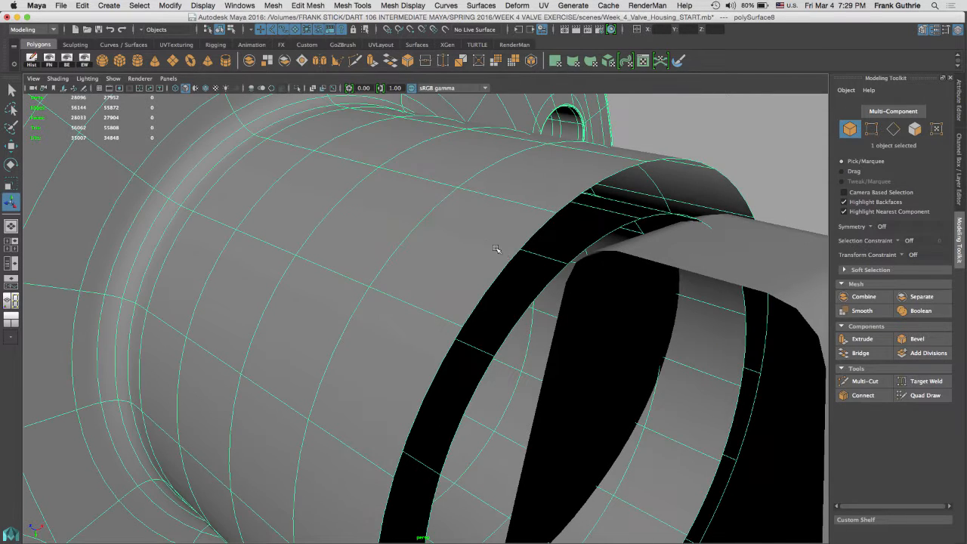
Turn off the flanged pipe's smooth preview and try inserting three lengthwise edge loops along its upper side.
{"action": "key", "text": "1"}
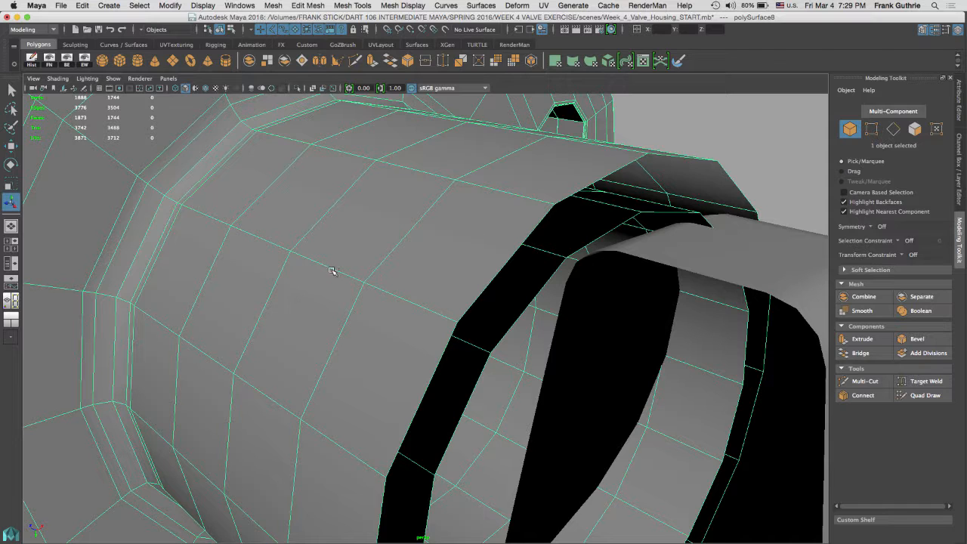
{"action": "right_click_drag", "start_coordinate": [331, 268], "coordinate": [333, 226]}
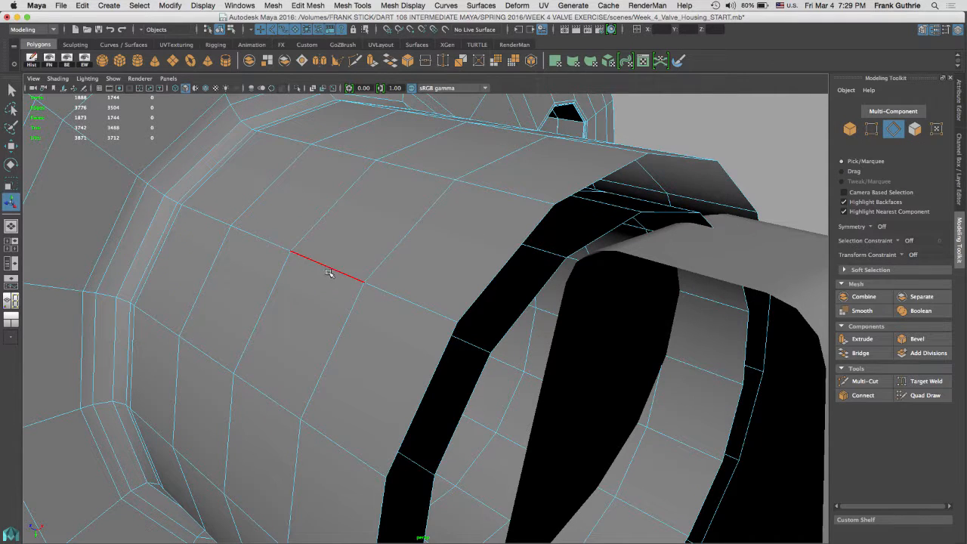
{"action": "left_click", "coordinate": [399, 247]}
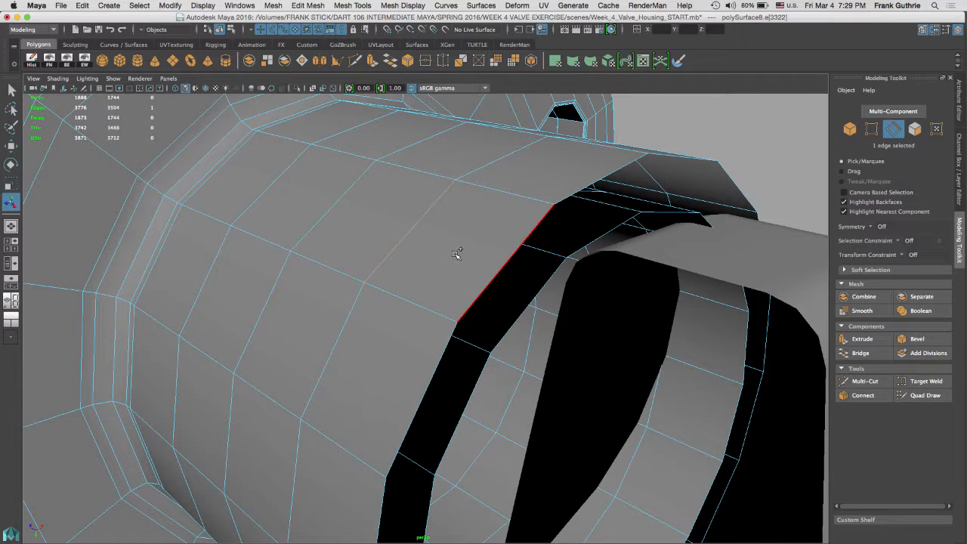
{"action": "right_click_drag", "start_coordinate": [456, 253], "coordinate": [450, 325], "text": "shift"}
{"action": "left_click_drag", "start_coordinate": [401, 249], "coordinate": [432, 218]}
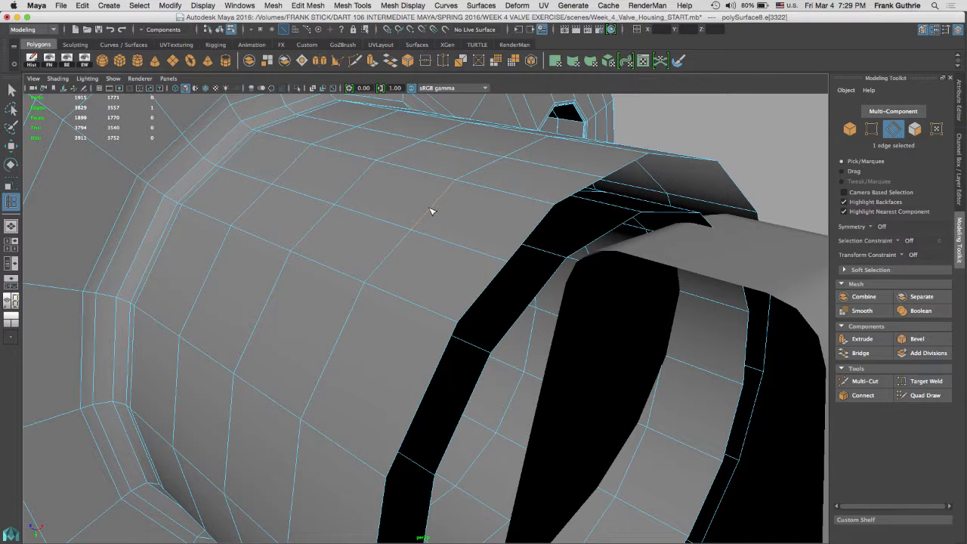
{"action": "left_click_drag", "start_coordinate": [394, 252], "coordinate": [396, 250]}
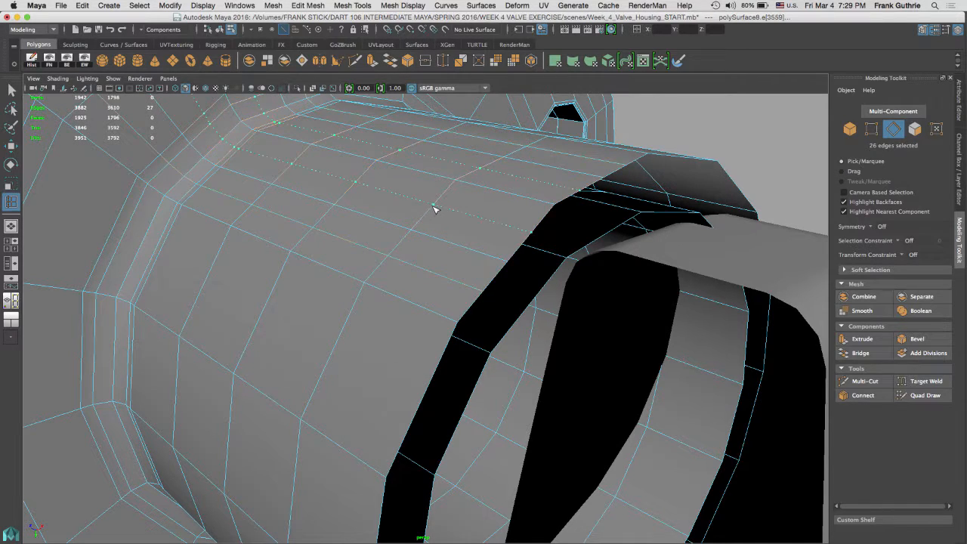
{"action": "left_click_drag", "start_coordinate": [434, 209], "coordinate": [434, 210]}
{"action": "key", "text": "q"}
Preview the flanged pipe smoothed in object mode and examine how the extra lengthwise loops affect its curvature.
{"action": "right_click_drag", "start_coordinate": [432, 220], "coordinate": [472, 208]}
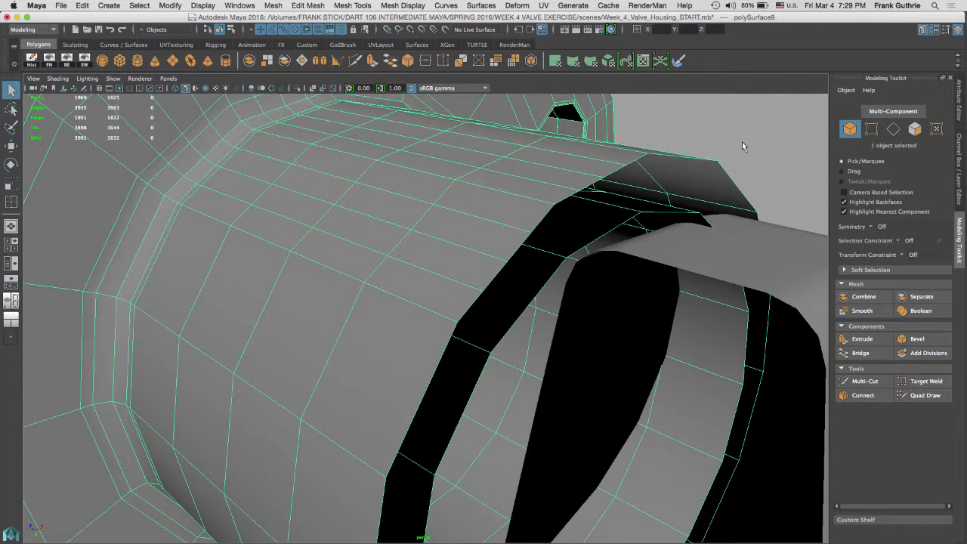
{"action": "key", "text": "3"}
{"action": "left_click", "coordinate": [742, 135]}
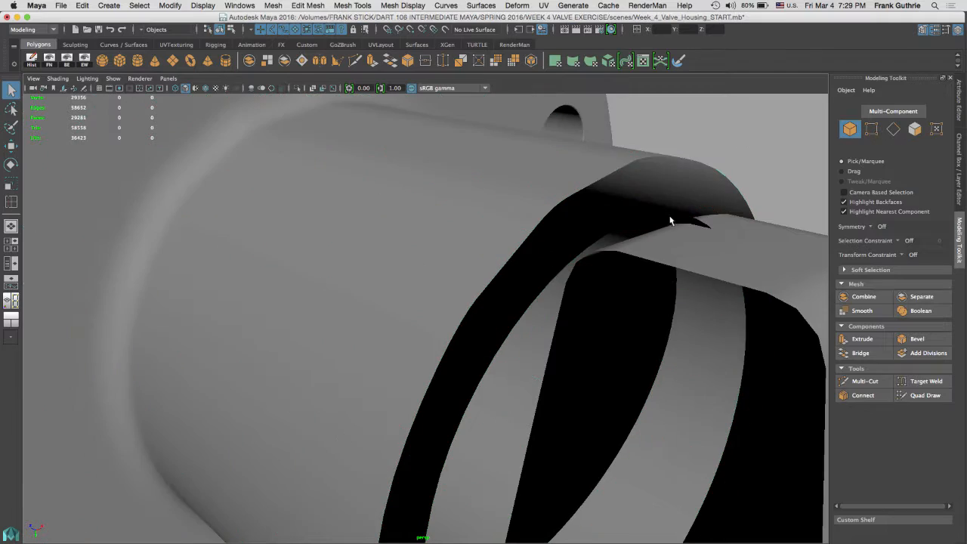
{"action": "left_click_drag", "start_coordinate": [618, 249], "coordinate": [463, 189], "text": "alt"}
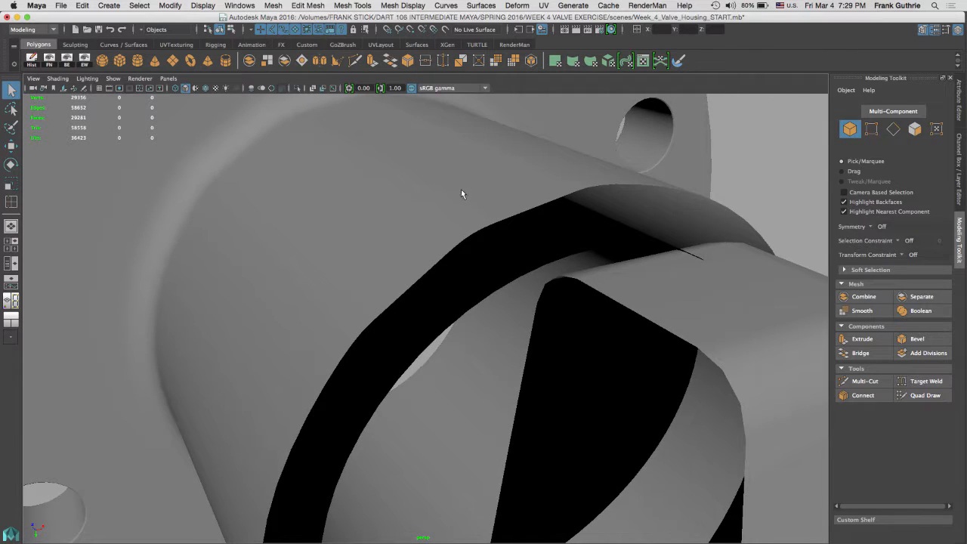
{"action": "left_click", "coordinate": [462, 190]}
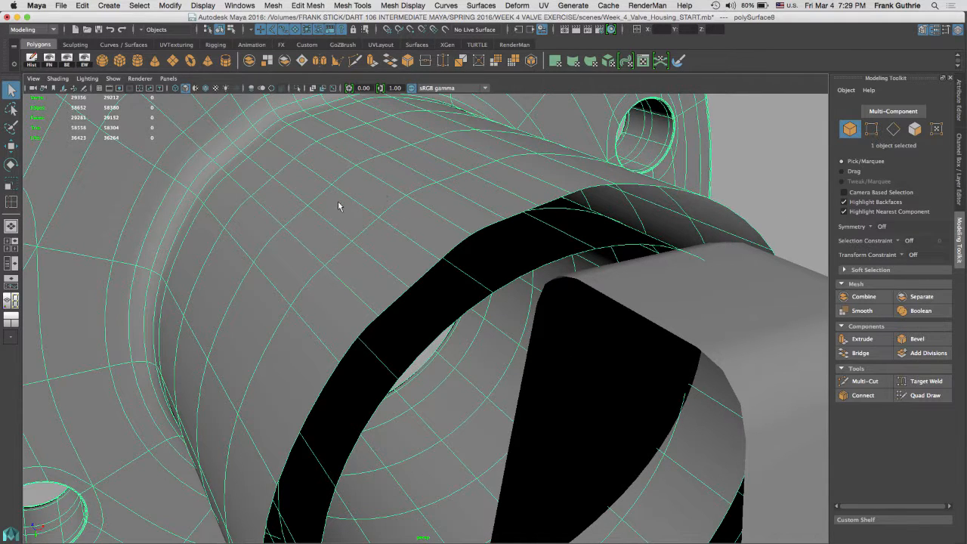
{"action": "left_click_drag", "start_coordinate": [345, 214], "coordinate": [462, 204], "text": "alt"}
{"action": "right_click_drag", "start_coordinate": [427, 194], "coordinate": [559, 194], "text": "alt"}
{"action": "left_click_drag", "start_coordinate": [371, 171], "coordinate": [552, 209], "text": "alt"}
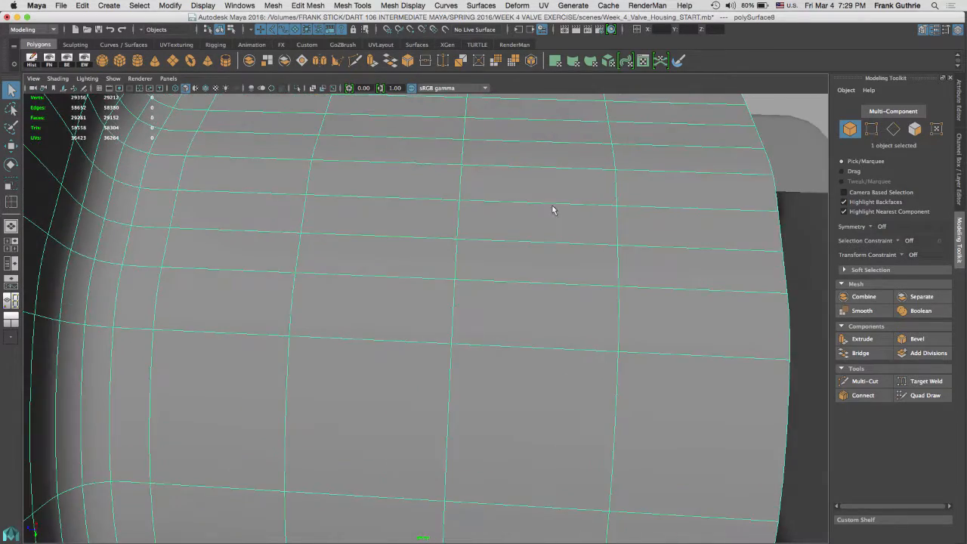
{"action": "middle_click_drag", "start_coordinate": [552, 208], "coordinate": [472, 261], "text": "alt"}
{"action": "left_click_drag", "start_coordinate": [471, 261], "coordinate": [501, 244], "text": "alt"}
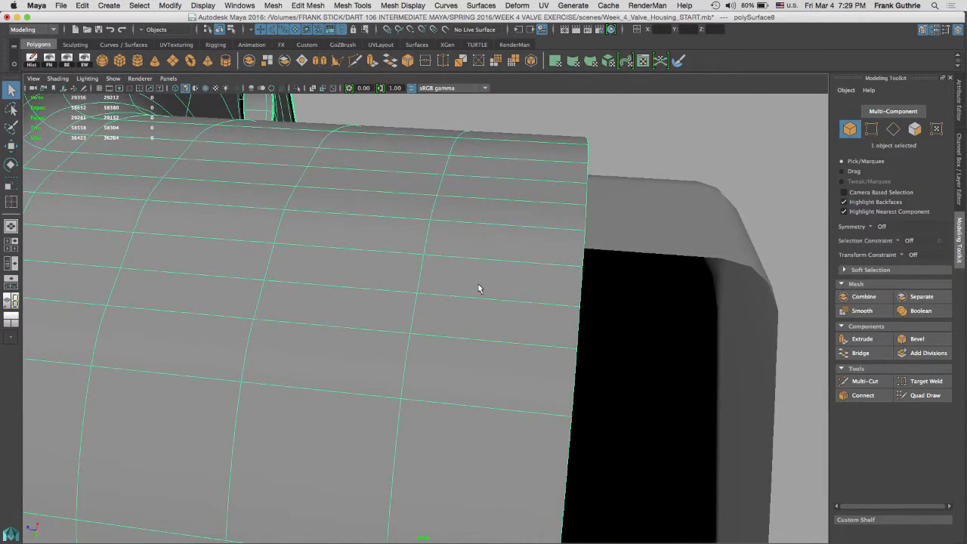
Undo the recent lengthwise edge loop insertions on the flanged pipe.
{"action": "key", "text": "super+z"}
{"action": "key", "text": "super+z"}
{"action": "key", "text": "super+z"}
{"action": "key", "text": "super+z"}
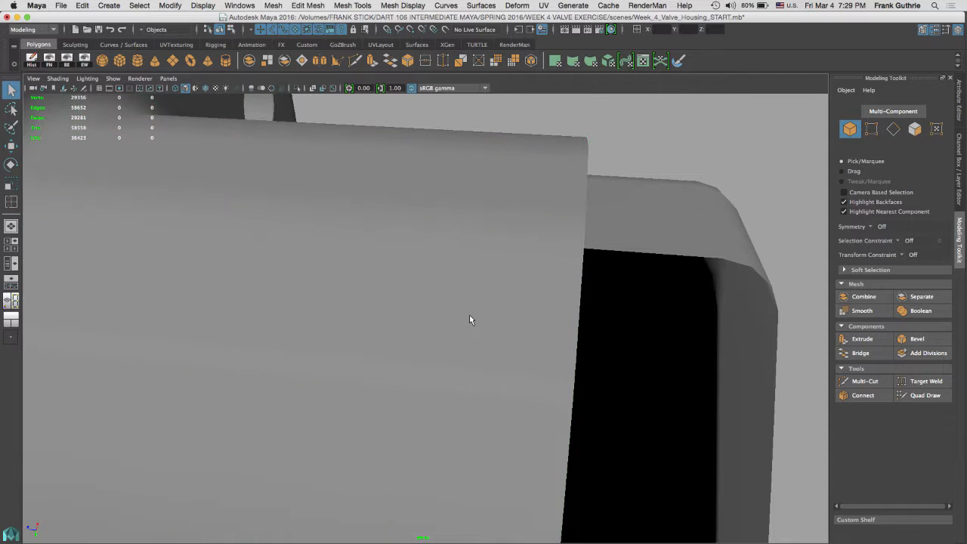
{"action": "key", "text": "super+z"}
{"action": "key", "text": "super+z"}
{"action": "key", "text": "super+z"}
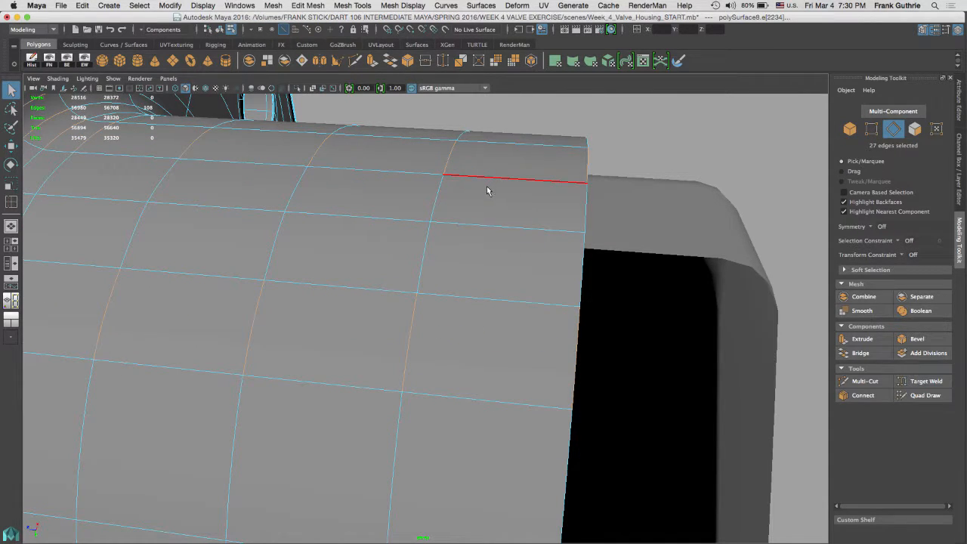
Try inserting seven closely spaced edge loops around the pipe near its open end, then return to object mode.
{"action": "right_click_drag", "start_coordinate": [540, 167], "coordinate": [539, 139]}
{"action": "left_click", "coordinate": [501, 183]}
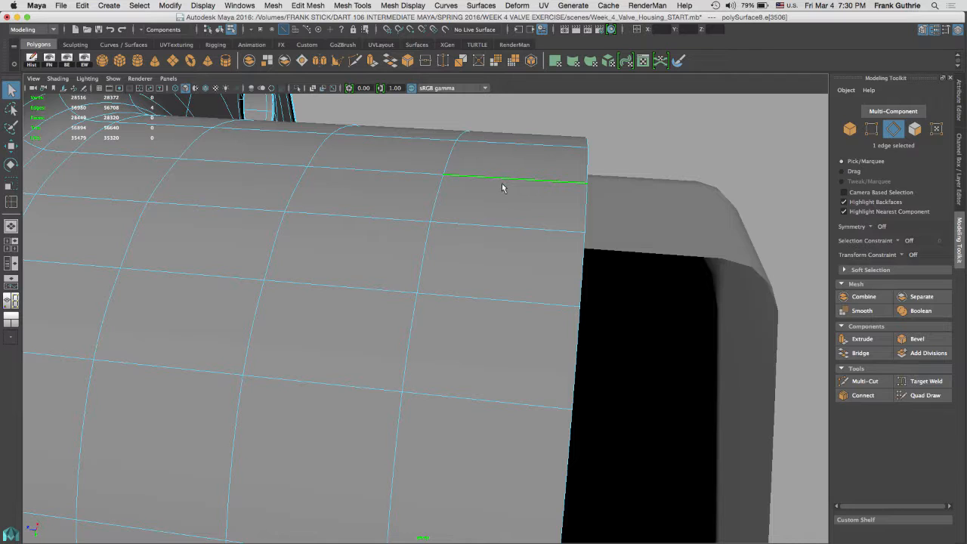
{"action": "key", "text": "y"}
{"action": "left_click", "coordinate": [505, 179]}
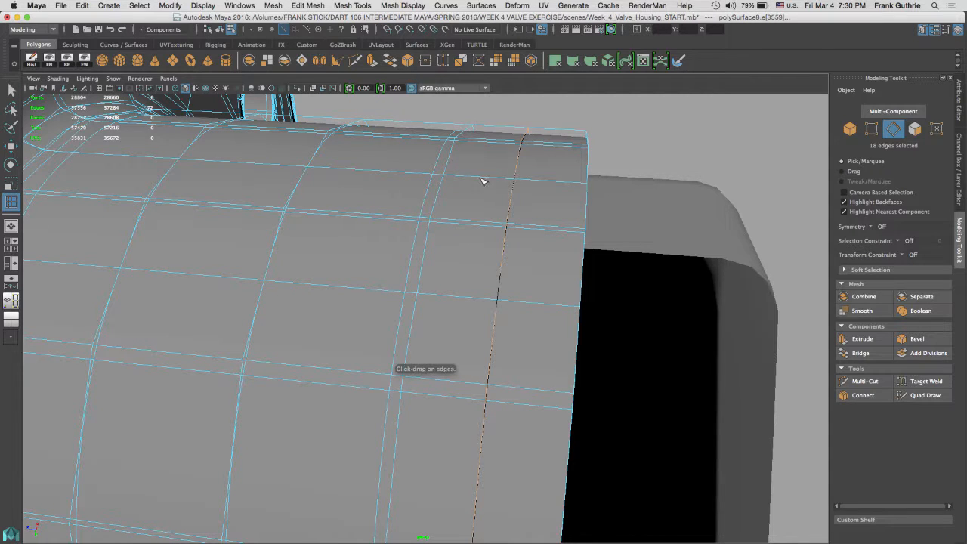
{"action": "left_click", "coordinate": [481, 179]}
{"action": "left_click", "coordinate": [547, 182]}
{"action": "left_click", "coordinate": [499, 181]}
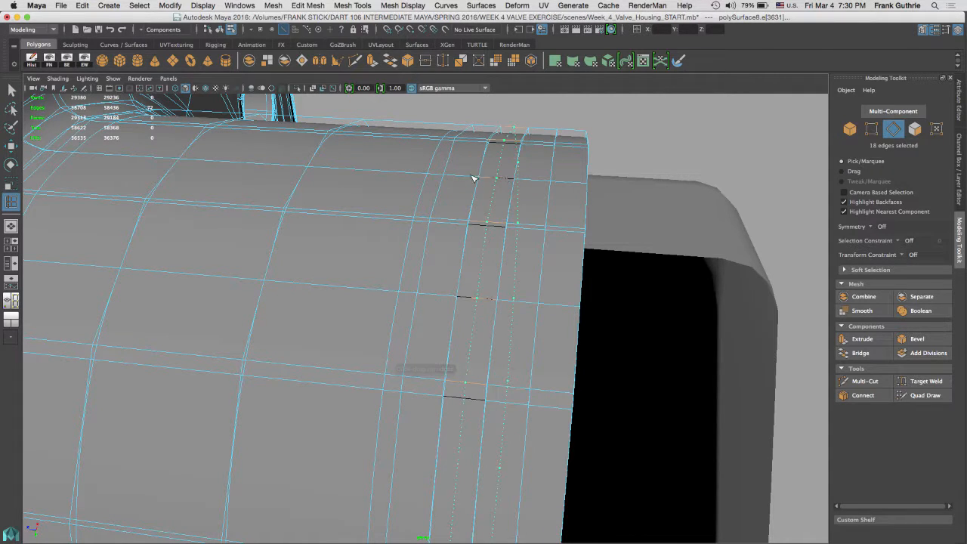
{"action": "left_click", "coordinate": [461, 181]}
{"action": "left_click", "coordinate": [534, 182]}
{"action": "left_click", "coordinate": [534, 183]}
{"action": "left_click", "coordinate": [567, 183]}
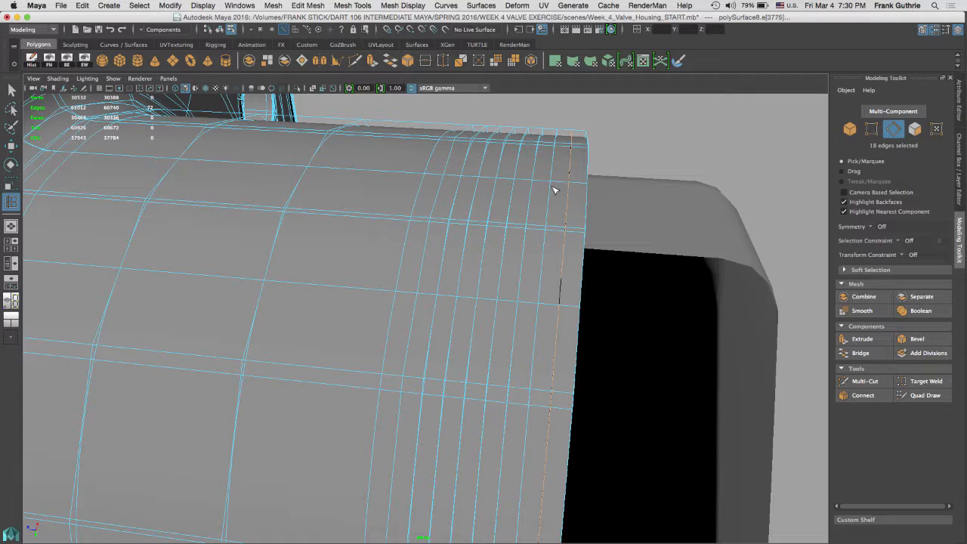
{"action": "key", "text": "q"}
{"action": "right_click_drag", "start_coordinate": [549, 163], "coordinate": [603, 141]}
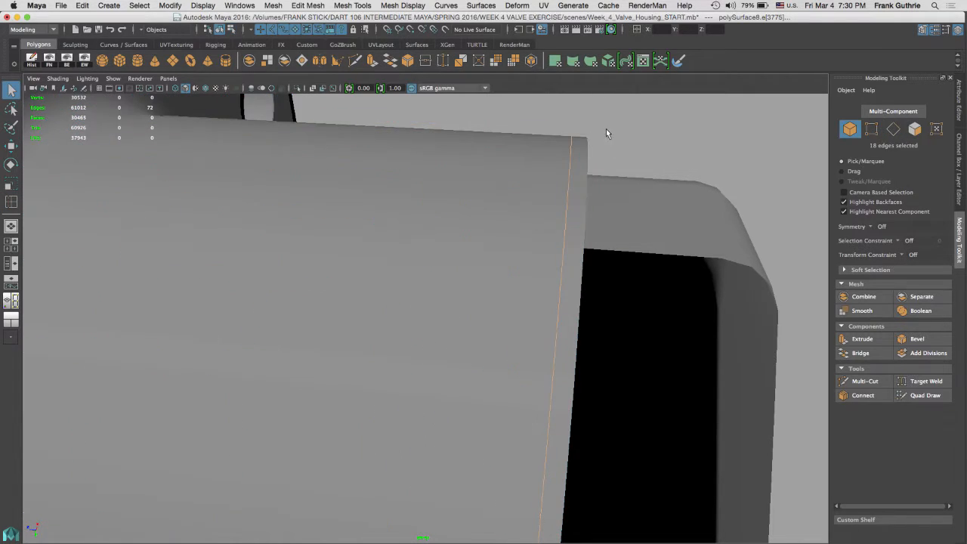
Delete the leftover lengthwise edge loop that runs along the pipe and around one of the flange's bolt holes.
{"action": "left_click_drag", "start_coordinate": [640, 165], "coordinate": [608, 178], "text": "alt"}
{"action": "left_click_drag", "start_coordinate": [457, 206], "coordinate": [404, 181], "text": "alt"}
{"action": "right_click_drag", "start_coordinate": [404, 181], "coordinate": [374, 182], "text": "alt"}
{"action": "left_click_drag", "start_coordinate": [375, 181], "coordinate": [373, 231], "text": "alt"}
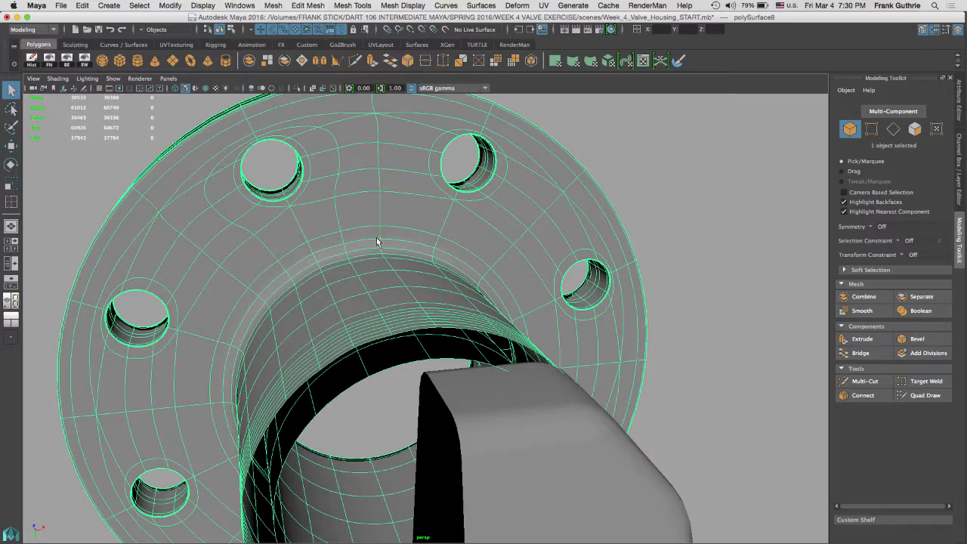
{"action": "left_click_drag", "start_coordinate": [408, 230], "coordinate": [400, 251], "text": "alt"}
{"action": "key", "text": "F10"}
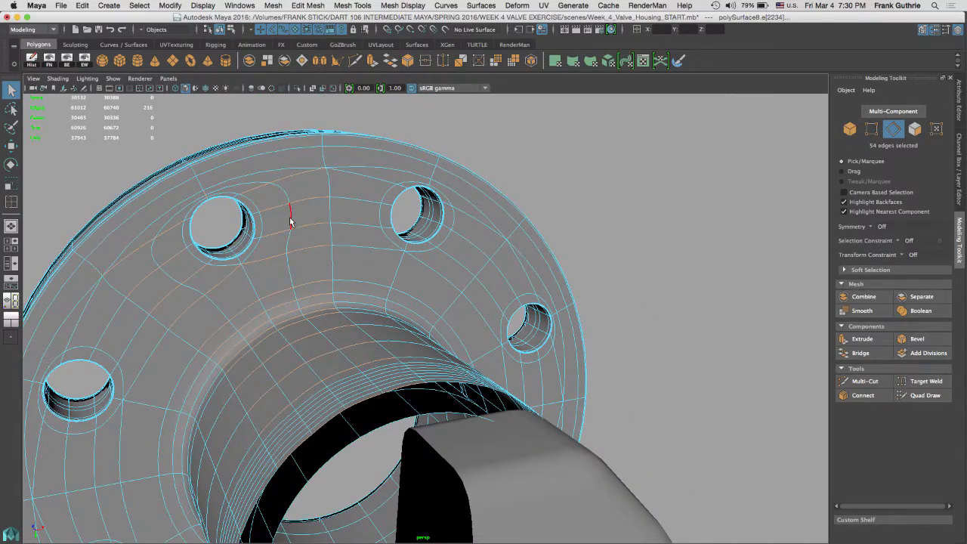
{"action": "double_click", "coordinate": [291, 222]}
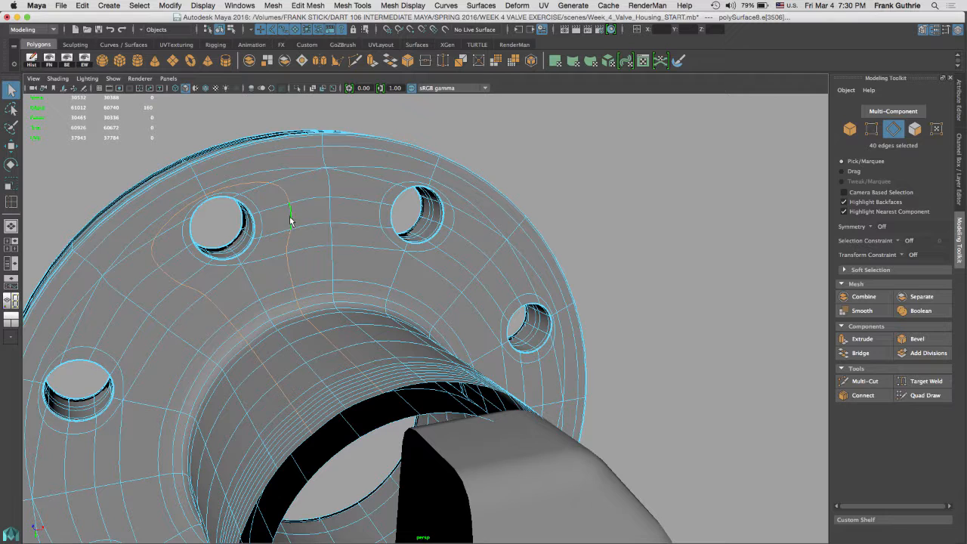
{"action": "right_click", "coordinate": [337, 337], "text": "shift"}
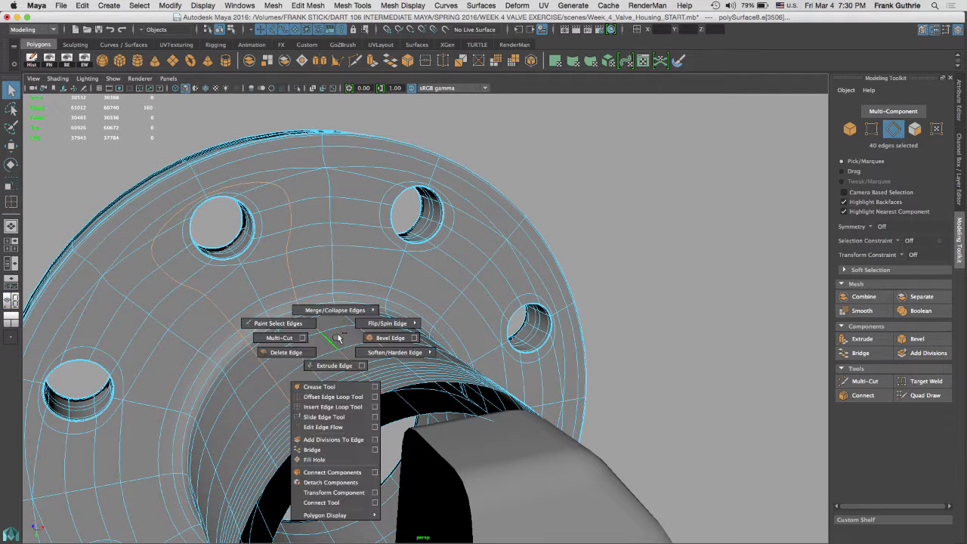
{"action": "right_click_drag", "start_coordinate": [333, 340], "coordinate": [287, 352], "text": "shift"}
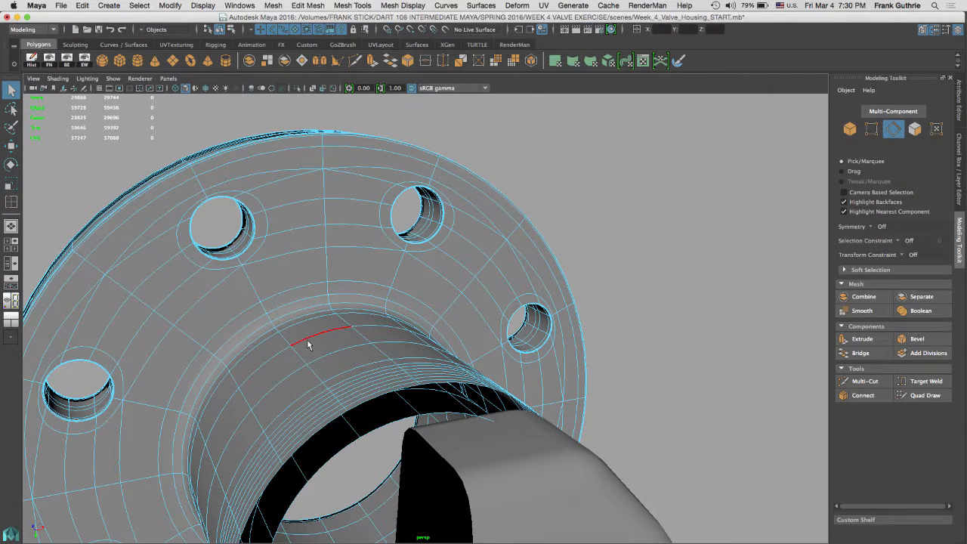
Examine the edge loops and smooth shading of the pipe's outer surface and open end from several angles.
{"action": "right_click_drag", "start_coordinate": [354, 296], "coordinate": [521, 279], "text": "alt"}
{"action": "middle_click_drag", "start_coordinate": [446, 230], "coordinate": [512, 185], "text": "alt"}
{"action": "left_click_drag", "start_coordinate": [378, 351], "coordinate": [432, 290], "text": "alt"}
{"action": "right_click_drag", "start_coordinate": [539, 220], "coordinate": [578, 213]}
{"action": "left_click_drag", "start_coordinate": [506, 244], "coordinate": [537, 265], "text": "alt"}
{"action": "middle_click_drag", "start_coordinate": [536, 265], "coordinate": [556, 244], "text": "alt"}
{"action": "left_click_drag", "start_coordinate": [556, 245], "coordinate": [559, 188], "text": "alt"}
{"action": "left_click", "coordinate": [559, 187]}
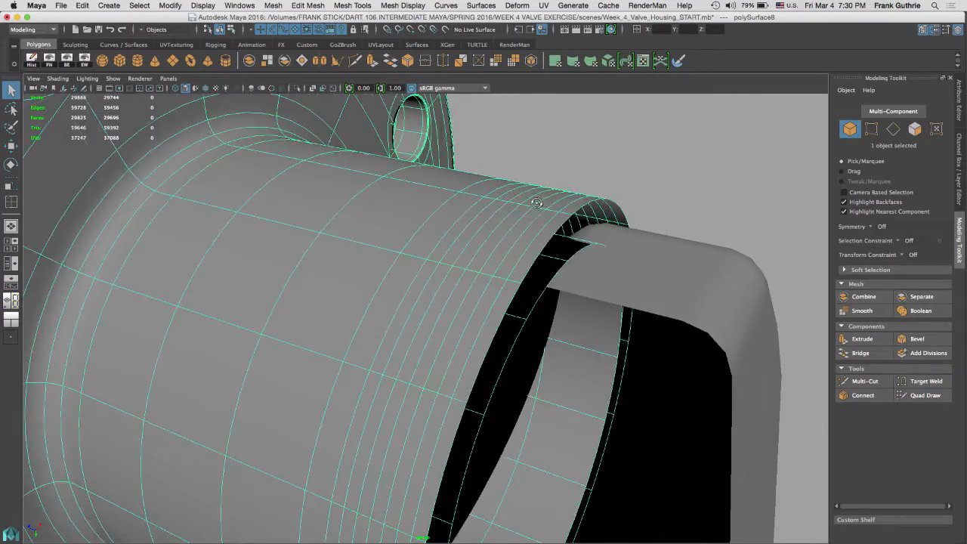
{"action": "key", "text": "f"}
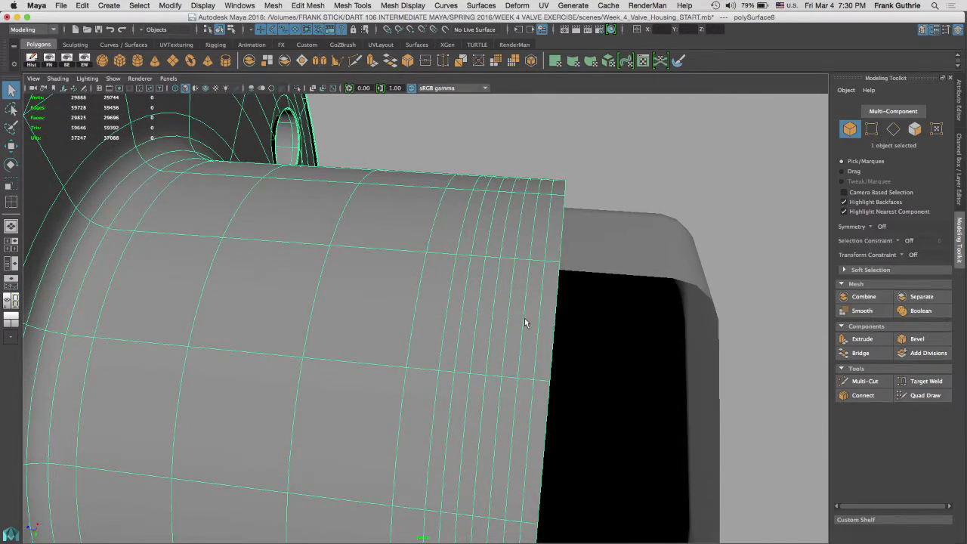
{"action": "left_click_drag", "start_coordinate": [528, 282], "coordinate": [562, 259], "text": "alt"}
{"action": "left_click_drag", "start_coordinate": [285, 341], "coordinate": [573, 265], "text": "alt"}
{"action": "left_click_drag", "start_coordinate": [461, 253], "coordinate": [565, 303], "text": "alt"}
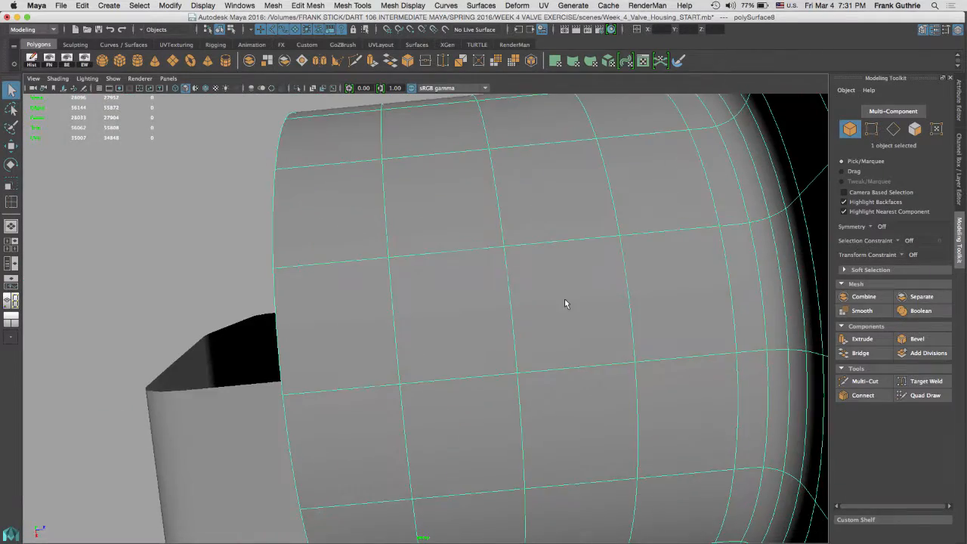
Turn on the wireframe overlay on shaded objects and clear the flanged pipe's selection.
{"action": "left_click_drag", "start_coordinate": [585, 335], "coordinate": [589, 227], "text": "alt"}
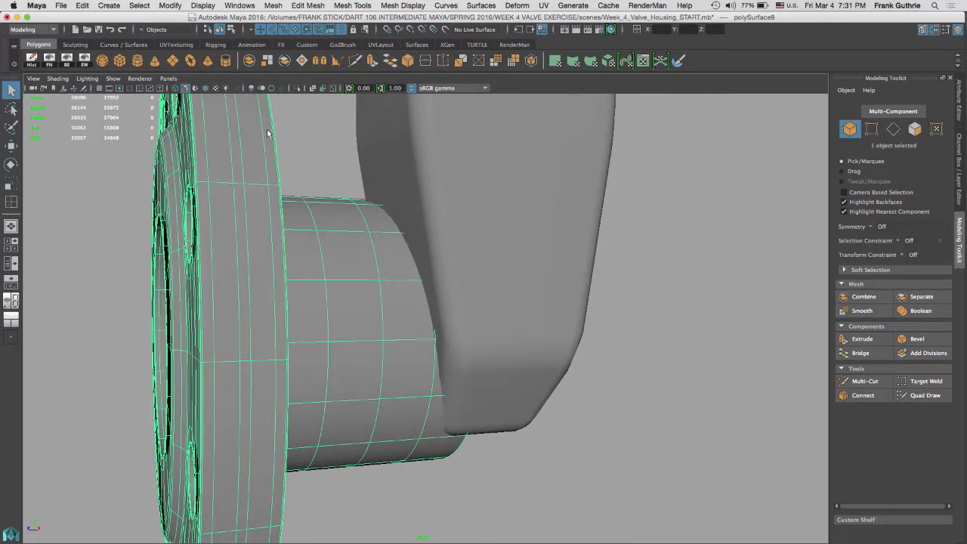
{"action": "left_click", "coordinate": [205, 90]}
{"action": "mouse_move", "coordinate": [420, 221]}
{"action": "left_mouse_down", "text": "alt"}
{"action": "mouse_move", "coordinate": [513, 247]}
{"action": "mouse_move", "coordinate": [642, 260]}
{"action": "left_mouse_up", "text": "alt"}
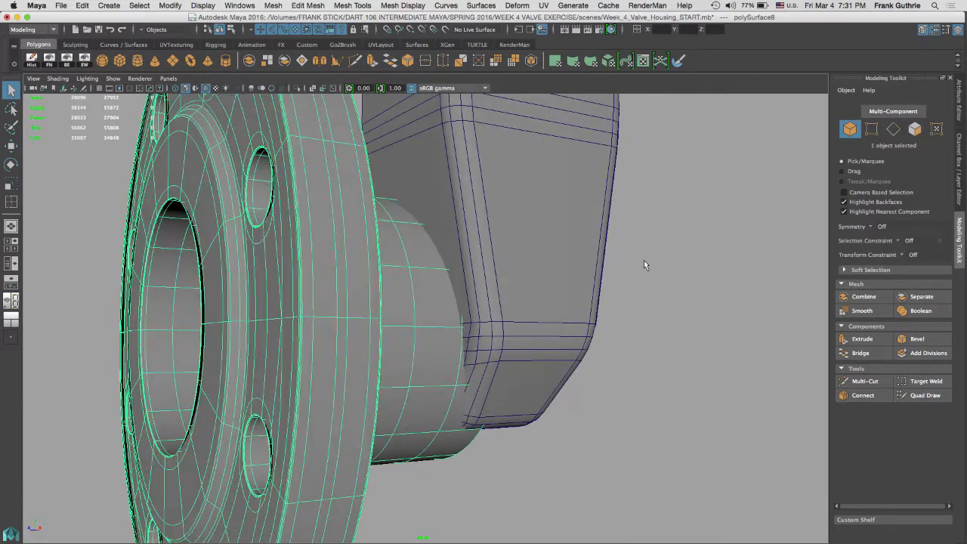
{"action": "left_click", "coordinate": [643, 260]}
Examine from several angles how the pipe's edge loops line up with the tapered valve body's edges where they intersect.
{"action": "left_click_drag", "start_coordinate": [463, 247], "coordinate": [408, 336], "text": "alt"}
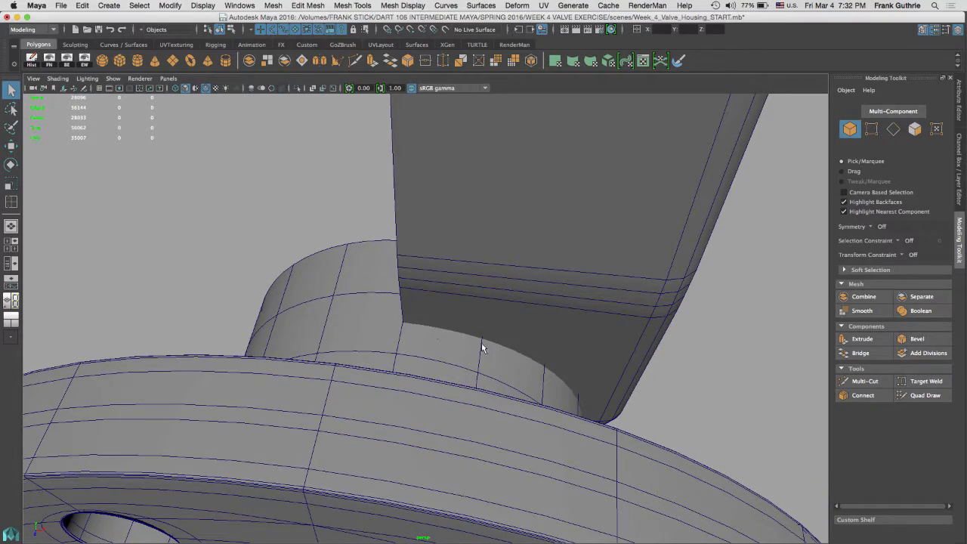
{"action": "left_click_drag", "start_coordinate": [477, 107], "coordinate": [454, 344], "text": "alt"}
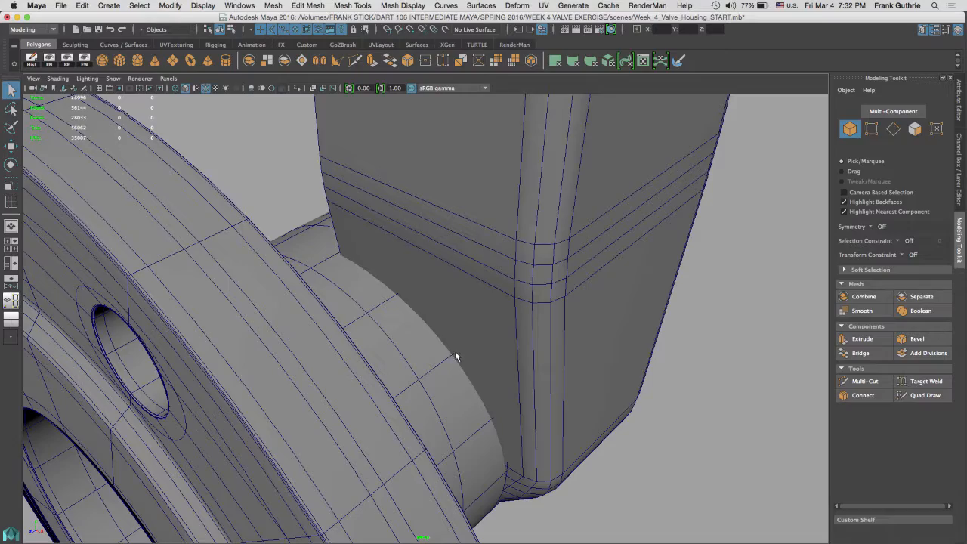
{"action": "left_click_drag", "start_coordinate": [518, 308], "coordinate": [450, 293], "text": "alt"}
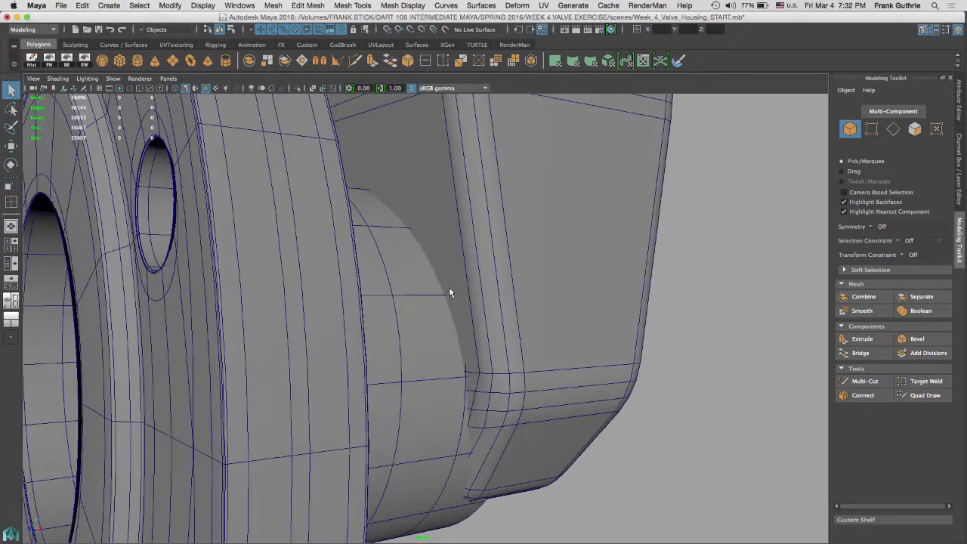
{"action": "left_click_drag", "start_coordinate": [628, 303], "coordinate": [383, 217], "text": "alt"}
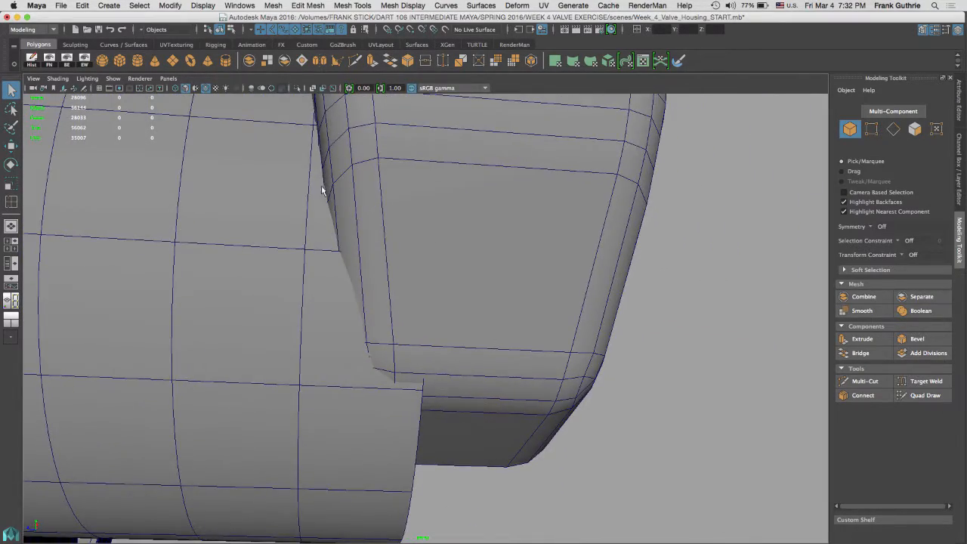
{"action": "right_click_drag", "start_coordinate": [428, 284], "coordinate": [413, 256], "text": "alt"}
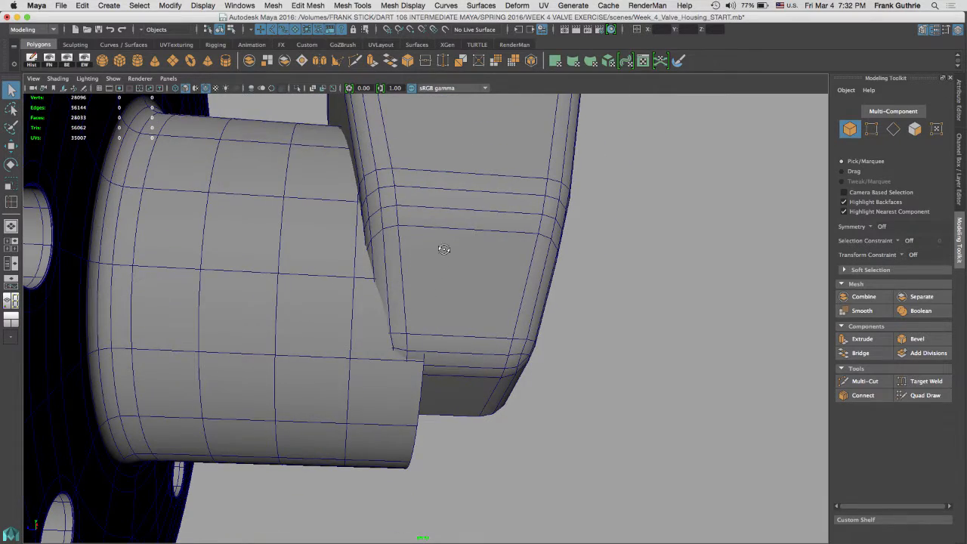
{"action": "left_click_drag", "start_coordinate": [443, 249], "coordinate": [463, 196], "text": "alt"}
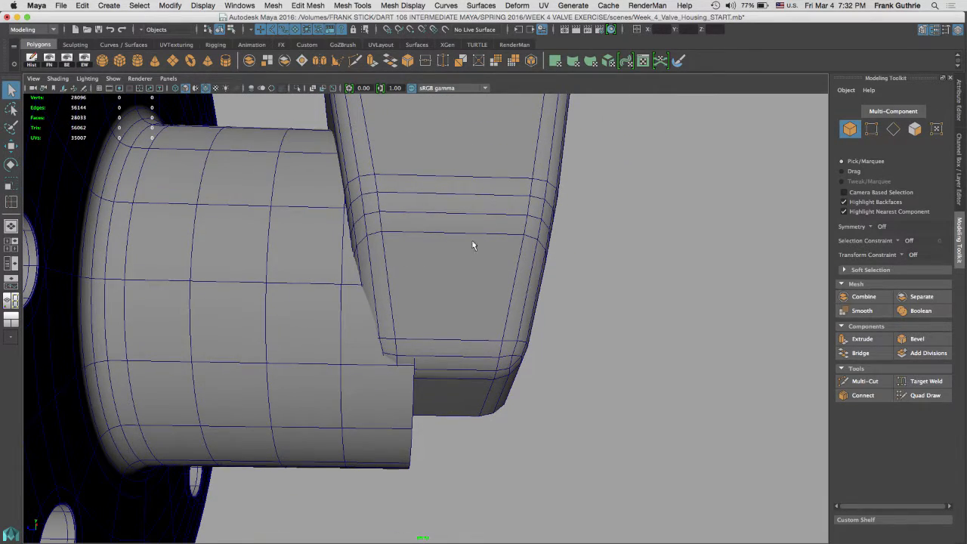
{"action": "left_click_drag", "start_coordinate": [505, 236], "coordinate": [507, 324], "text": "alt"}
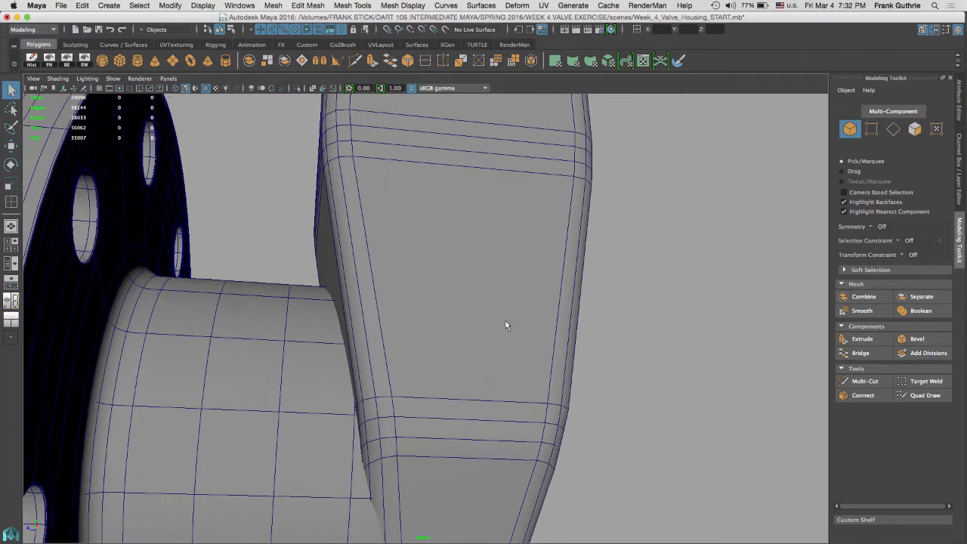
{"action": "middle_click_drag", "start_coordinate": [405, 238], "coordinate": [440, 131], "text": "alt"}
{"action": "left_click_drag", "start_coordinate": [499, 281], "coordinate": [485, 253], "text": "alt"}
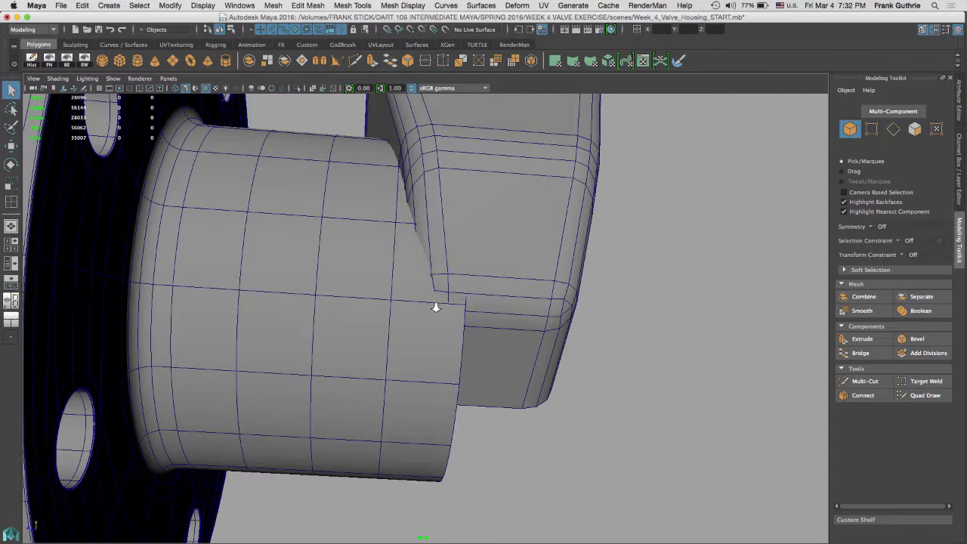
{"action": "left_click_drag", "start_coordinate": [436, 307], "coordinate": [506, 256], "text": "alt"}
In the side view, delete the faces of the valve body's straight upper section above the taper, then return to object mode.
{"action": "right_click_drag", "start_coordinate": [527, 242], "coordinate": [579, 220]}
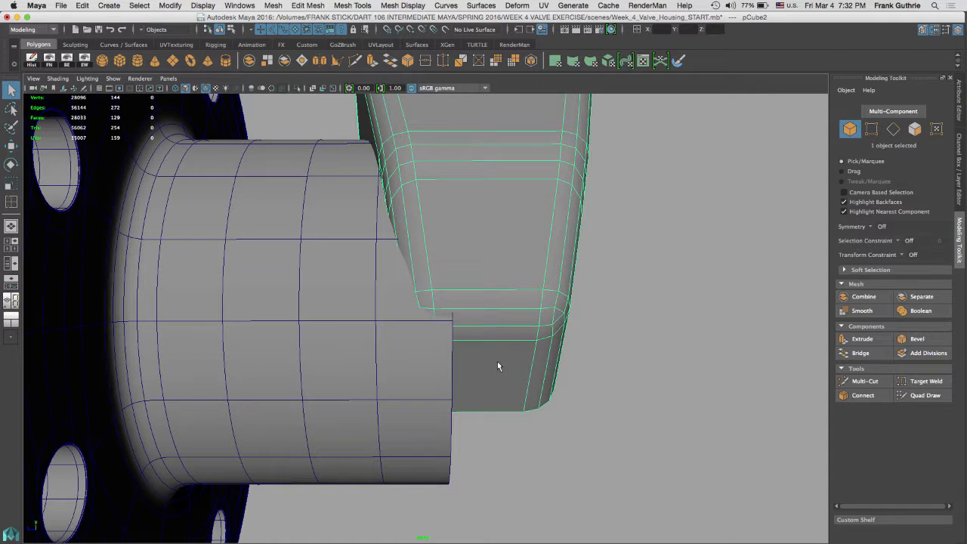
{"action": "key", "text": "space"}
{"action": "key", "text": "space"}
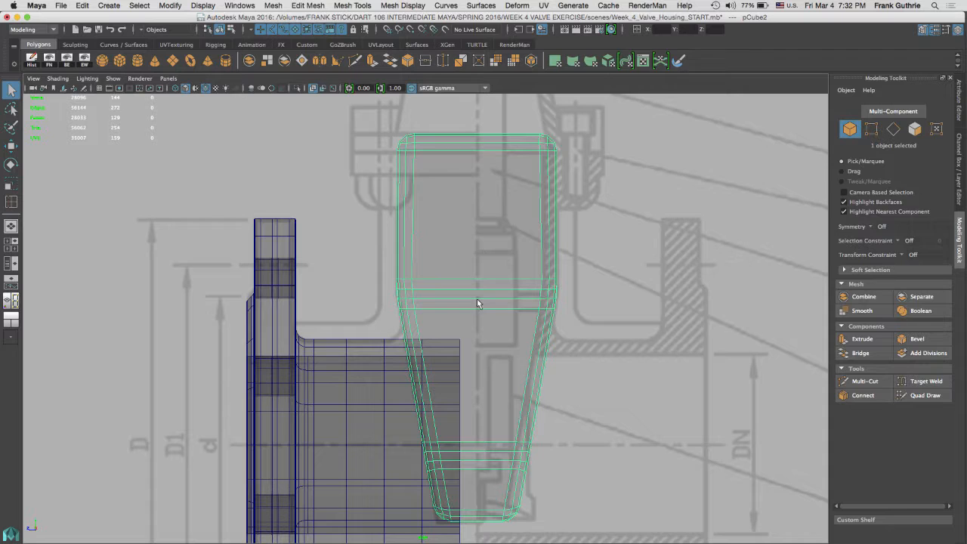
{"action": "right_click_drag", "start_coordinate": [413, 197], "coordinate": [413, 221]}
{"action": "left_click_drag", "start_coordinate": [341, 104], "coordinate": [587, 269]}
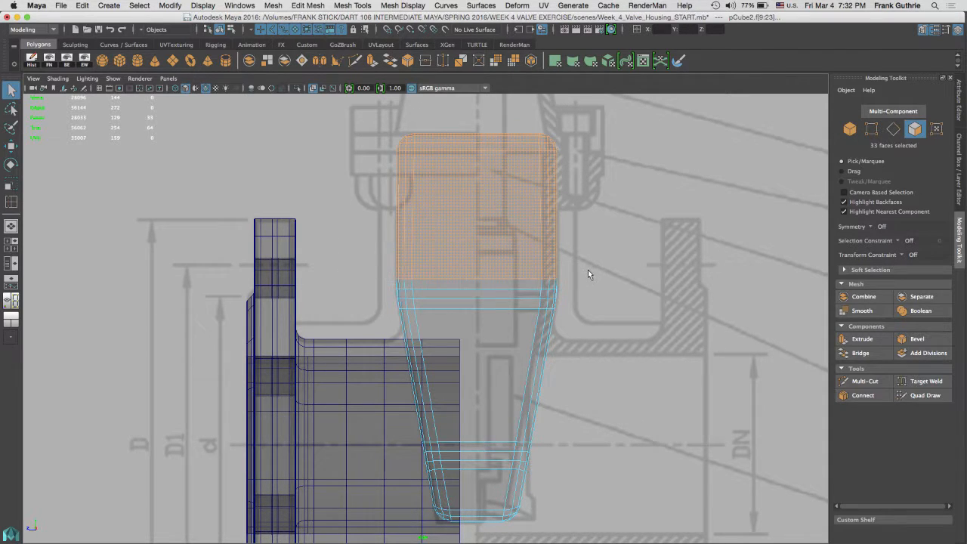
{"action": "key", "text": "Delete"}
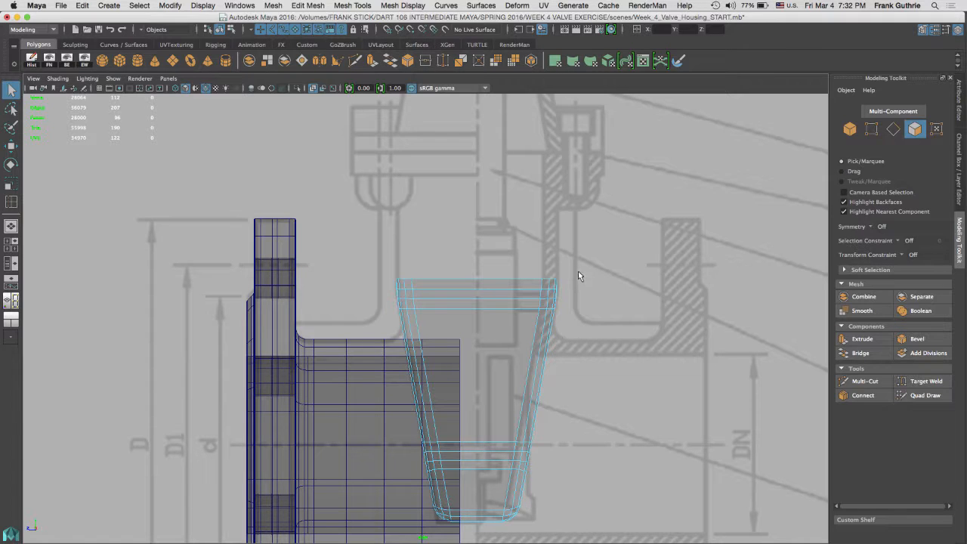
{"action": "middle_click_drag", "start_coordinate": [578, 276], "coordinate": [577, 257], "text": "alt"}
{"action": "right_click", "coordinate": [487, 271]}
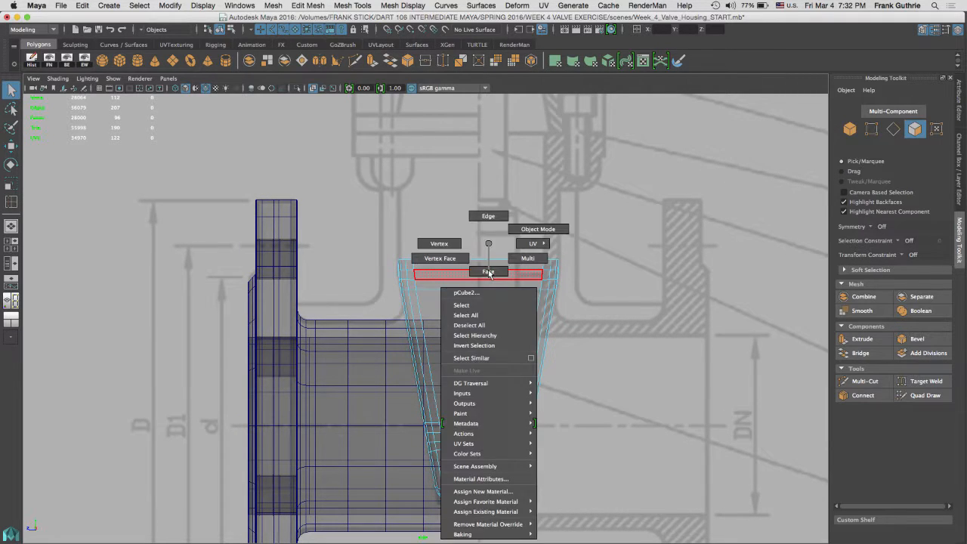
{"action": "left_click", "coordinate": [525, 230]}
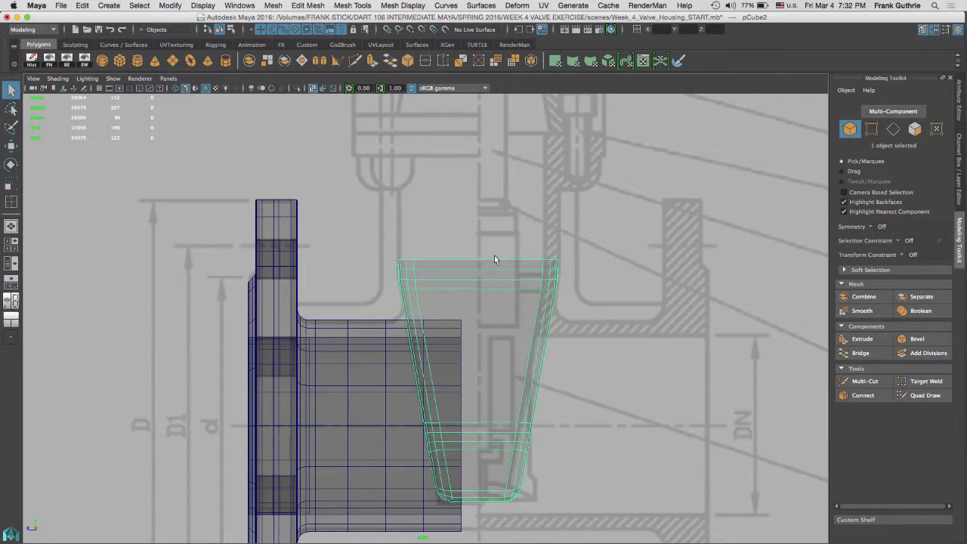
Slice the valve body with Multi-Cut along the reference drawing's vertical centre line.
{"action": "left_click", "coordinate": [861, 382]}
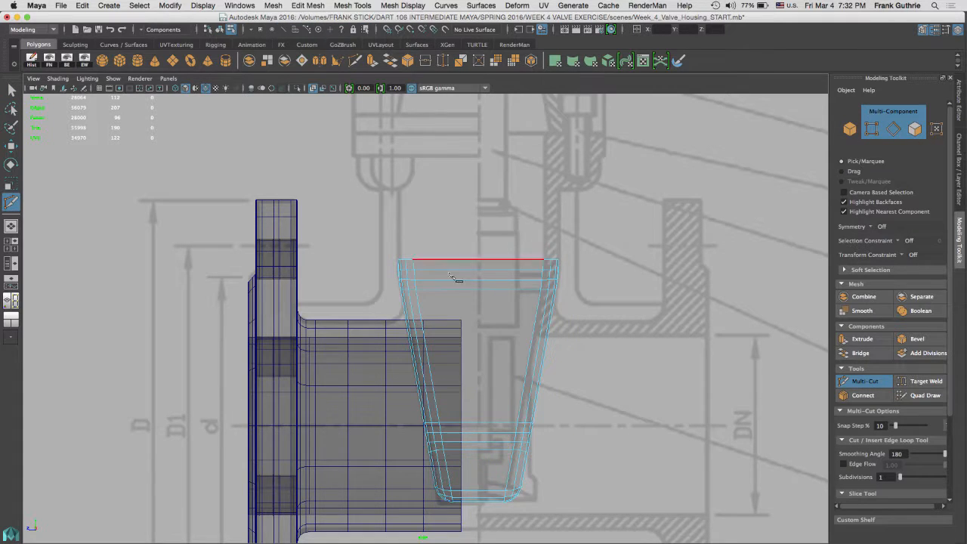
{"action": "left_click_drag", "start_coordinate": [479, 230], "coordinate": [502, 384]}
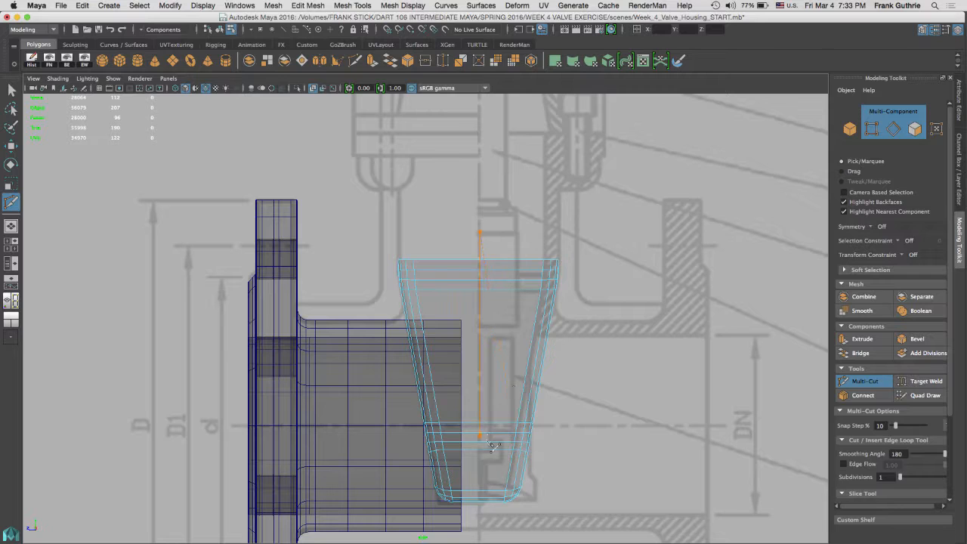
{"action": "left_click_drag", "start_coordinate": [492, 445], "coordinate": [486, 527]}
{"action": "key", "text": "q"}
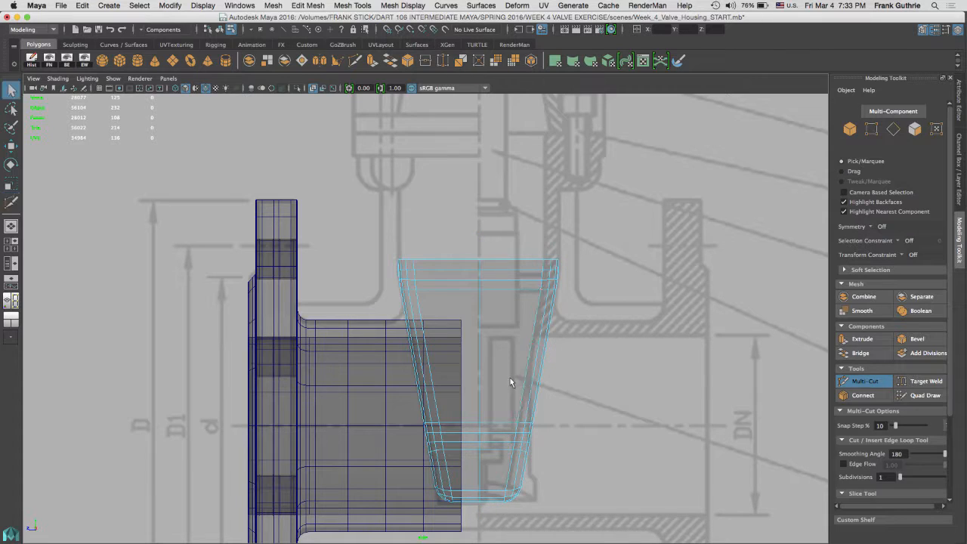
Delete the valve body's faces beyond the centre line, on the side away from the flanged pipe, and return to object mode.
{"action": "right_click_drag", "start_coordinate": [508, 246], "coordinate": [514, 272]}
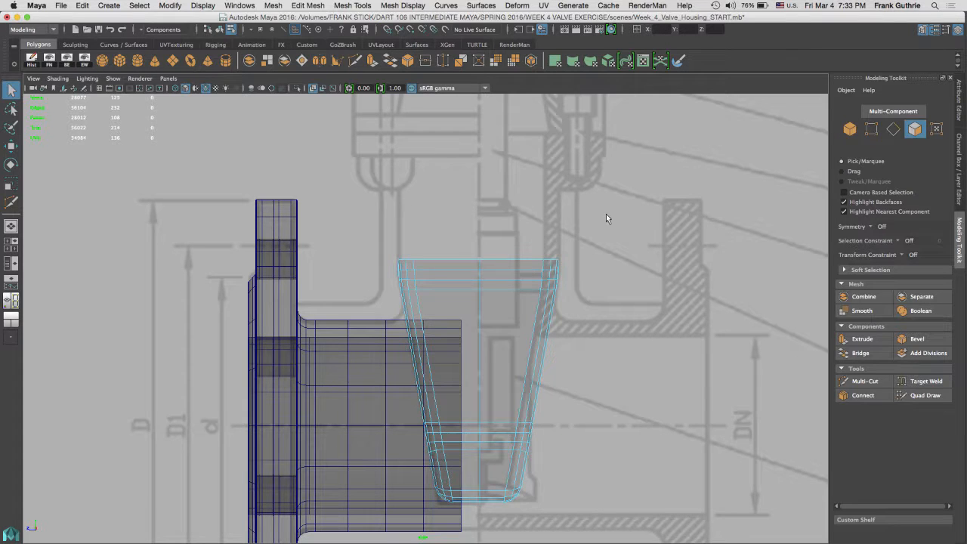
{"action": "left_click_drag", "start_coordinate": [605, 215], "coordinate": [480, 497]}
{"action": "key", "text": "Delete"}
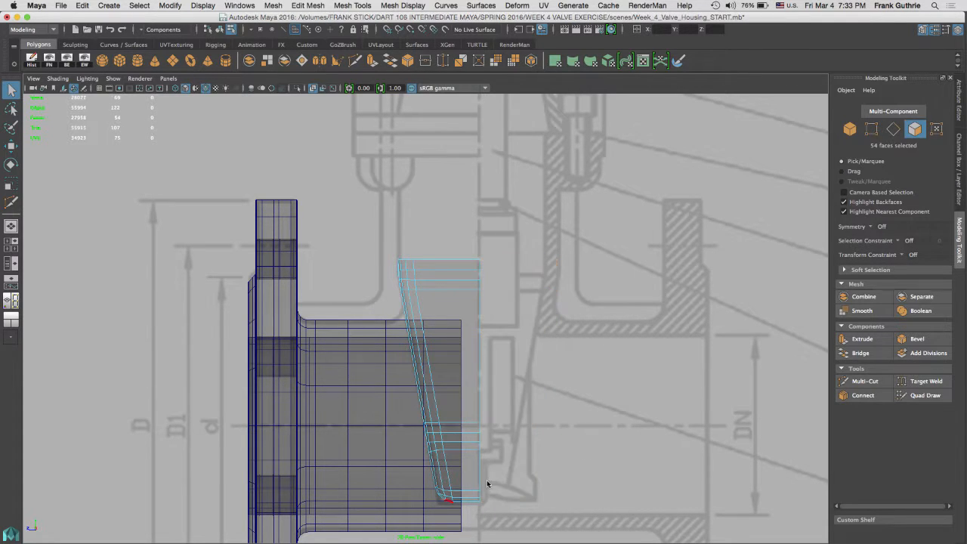
{"action": "right_click_drag", "start_coordinate": [471, 243], "coordinate": [514, 231]}
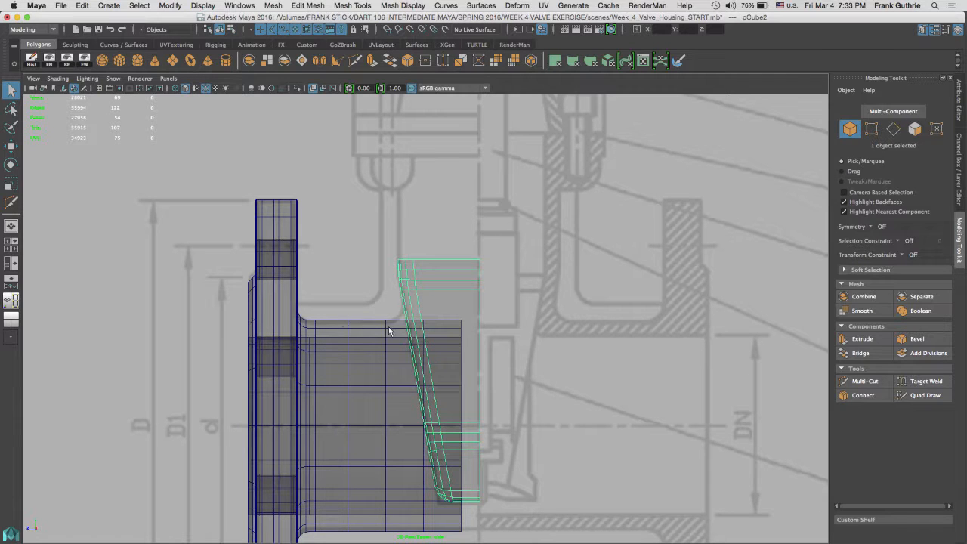
Turn off the pipe's smooth preview and delete the outer and inner edge loops of the ring nearest the flange on the plain tube.
{"action": "scroll", "coordinate": [457, 308], "scroll_direction": "up", "scroll_amount": 5}
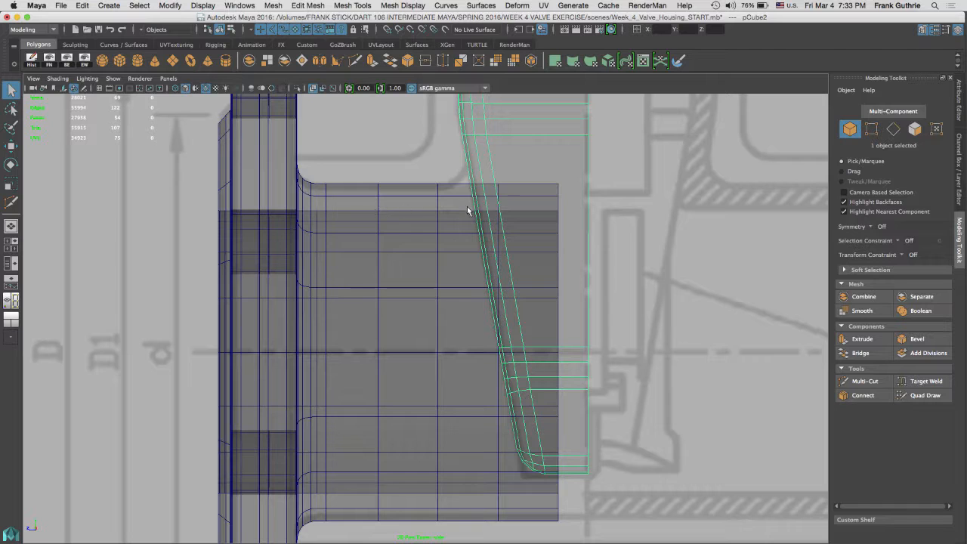
{"action": "left_click", "coordinate": [393, 214]}
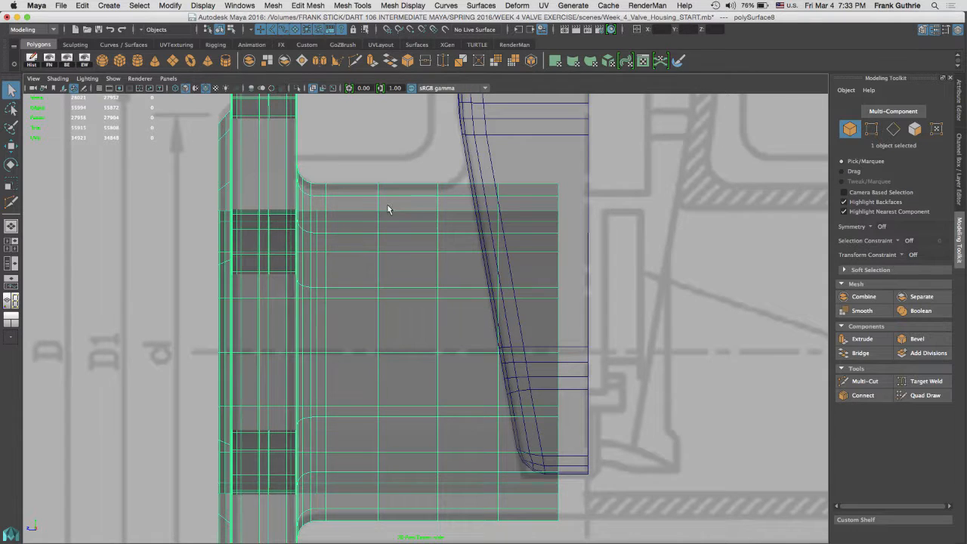
{"action": "right_click_drag", "start_coordinate": [388, 204], "coordinate": [387, 179]}
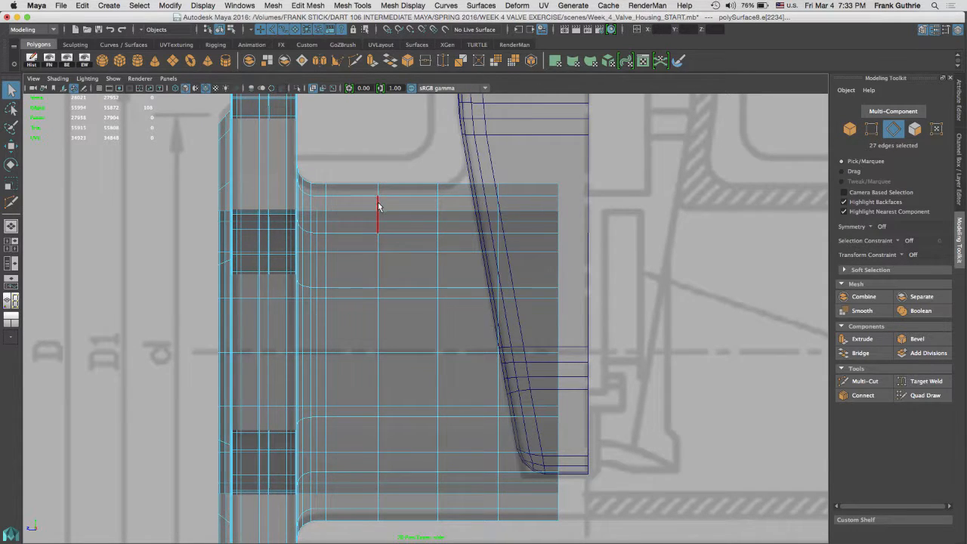
{"action": "double_click", "coordinate": [378, 206]}
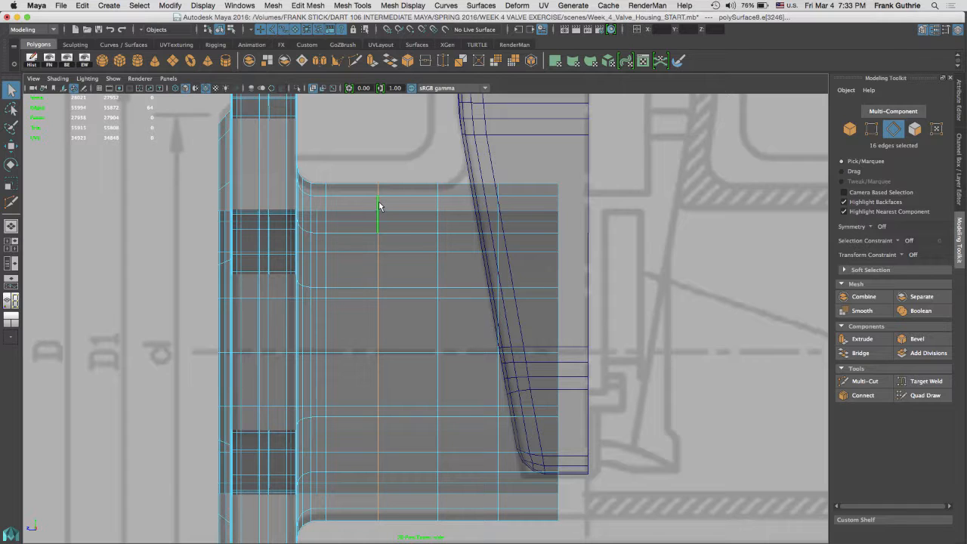
{"action": "right_click_drag", "start_coordinate": [378, 205], "coordinate": [344, 216], "text": "shift"}
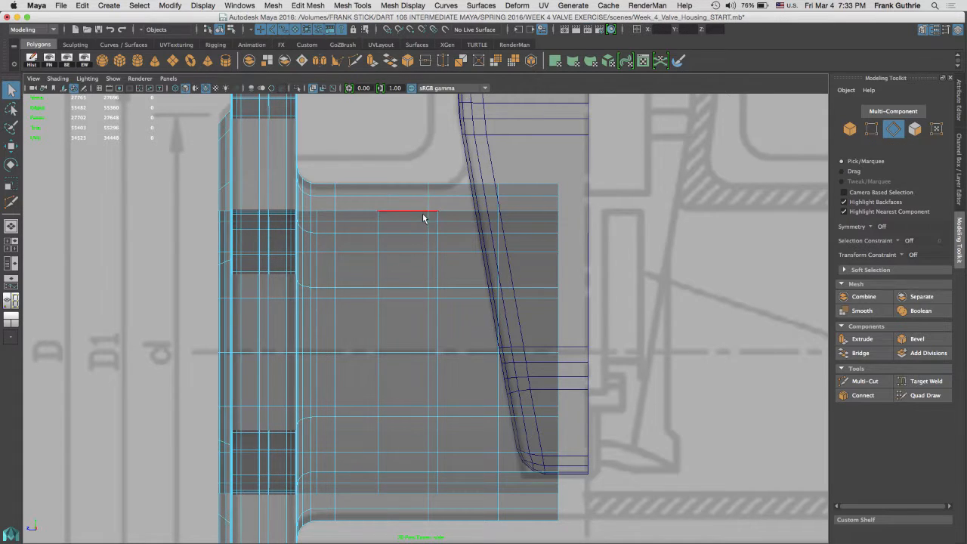
{"action": "key", "text": "1"}
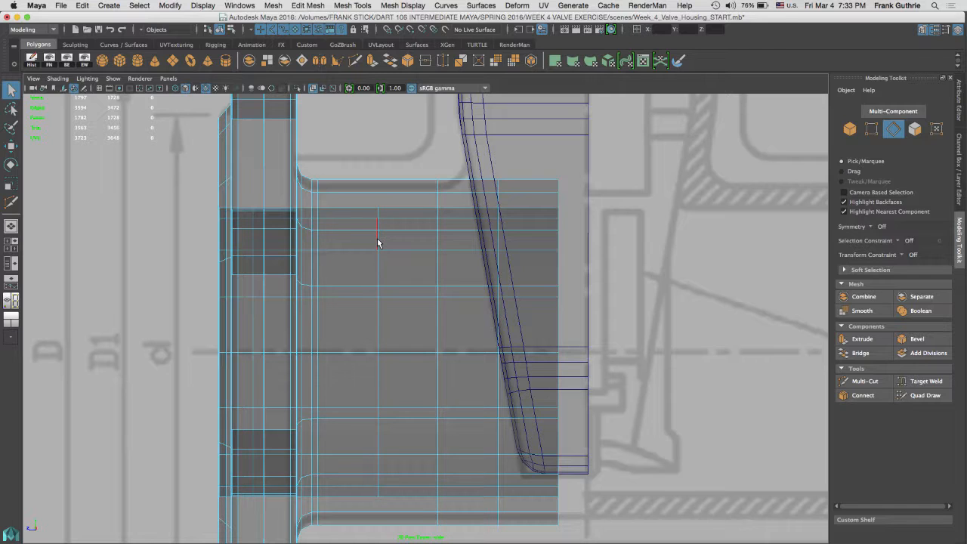
{"action": "left_click", "coordinate": [379, 243], "text": "ctrl"}
{"action": "key", "text": "ctrl+Delete"}
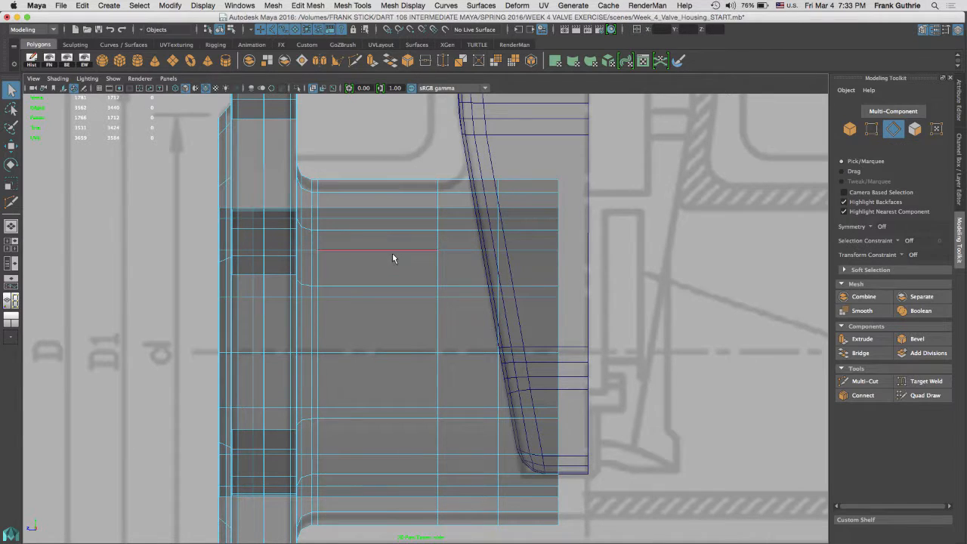
Delete the outer and inner edge loops of the two remaining rings between the flange fillet and the pipe's open end.
{"action": "left_click", "coordinate": [438, 203], "text": "ctrl"}
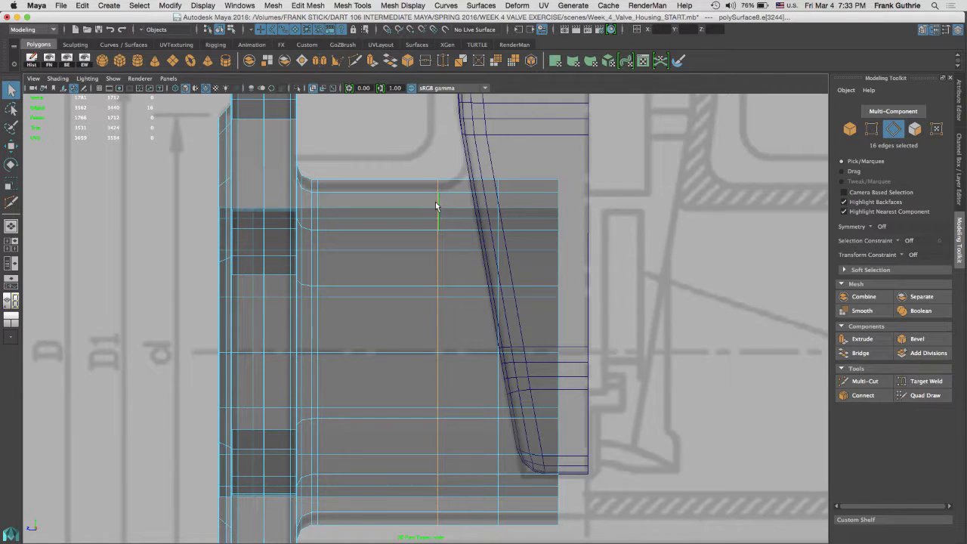
{"action": "key", "text": "ctrl+Delete"}
{"action": "left_click", "coordinate": [438, 226], "text": "ctrl"}
{"action": "key", "text": "ctrl+Delete"}
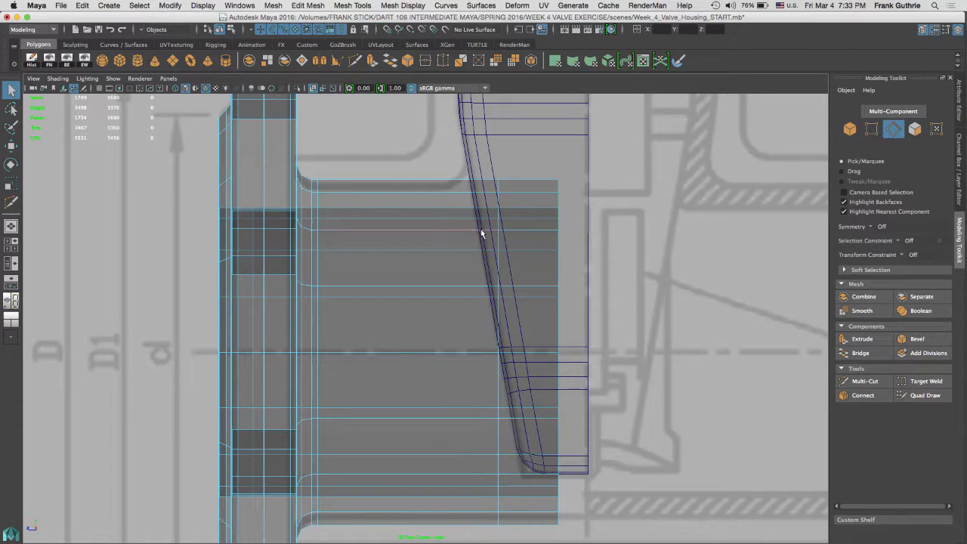
{"action": "double_click", "coordinate": [498, 186]}
{"action": "key", "text": "ctrl+Delete"}
{"action": "double_click", "coordinate": [498, 443]}
{"action": "key", "text": "ctrl+Delete"}
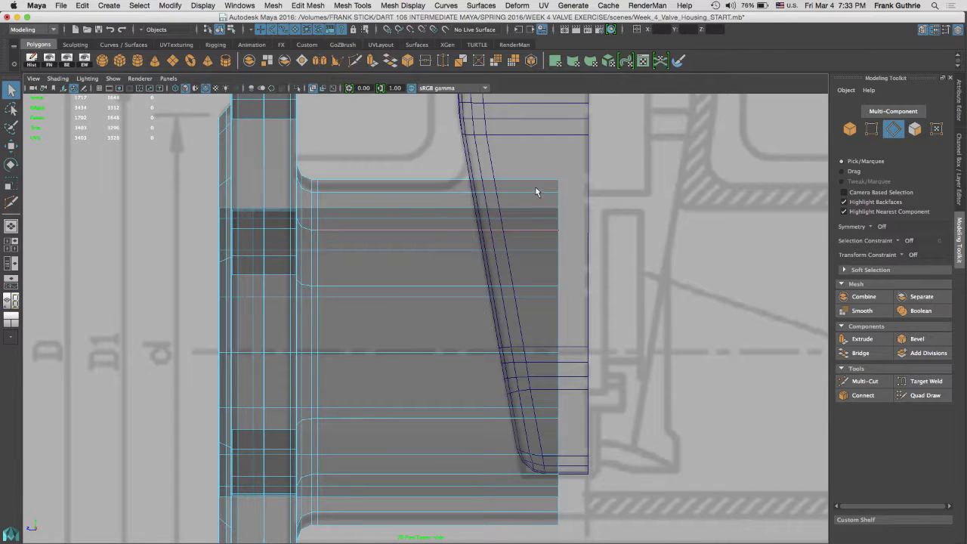
Move the pipe's open-end vertices back towards the flange to about Z 8.07, just short of the valve body's tapered side.
{"action": "right_click_drag", "start_coordinate": [414, 196], "coordinate": [372, 198]}
{"action": "left_click_drag", "start_coordinate": [447, 137], "coordinate": [609, 526]}
{"action": "key", "text": "w"}
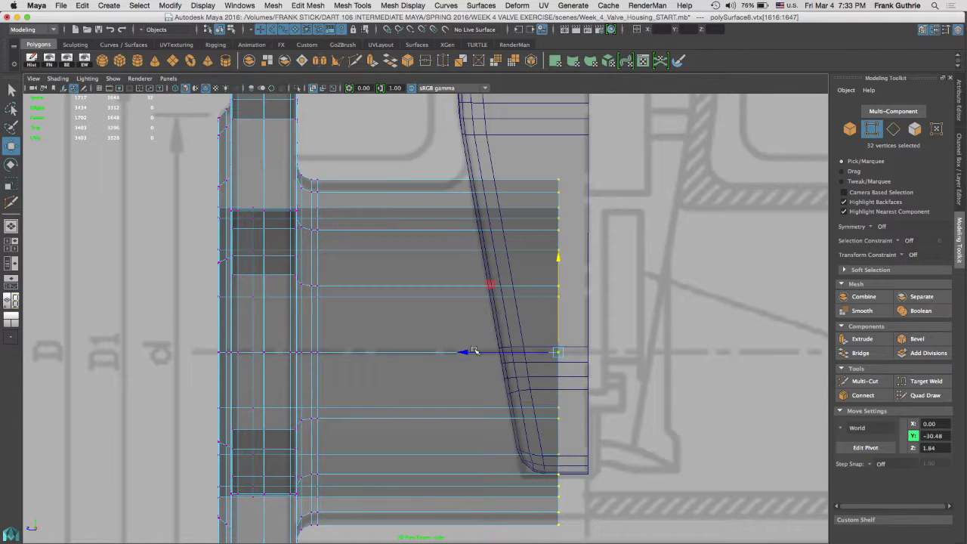
{"action": "left_click_drag", "start_coordinate": [474, 350], "coordinate": [383, 351]}
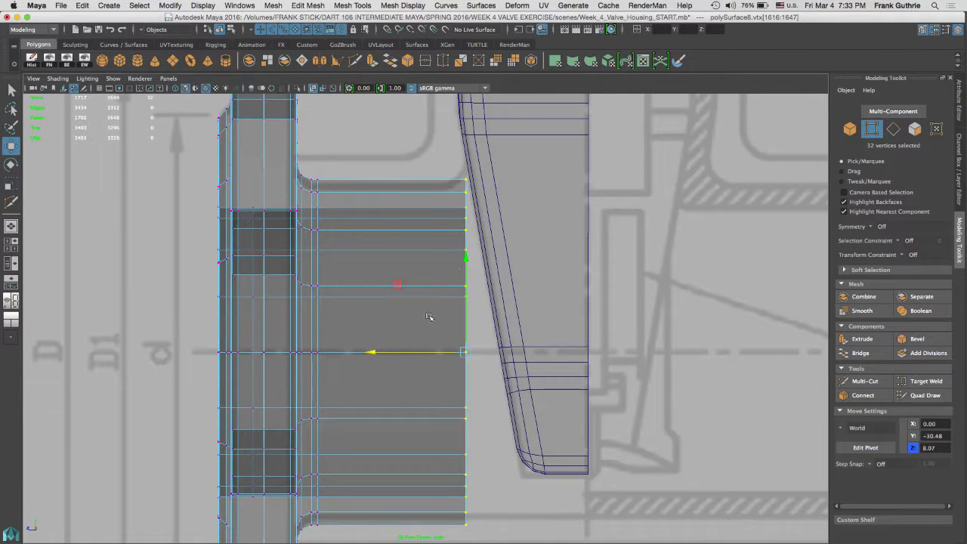
{"action": "scroll", "coordinate": [487, 210], "scroll_direction": "up", "scroll_amount": 5}
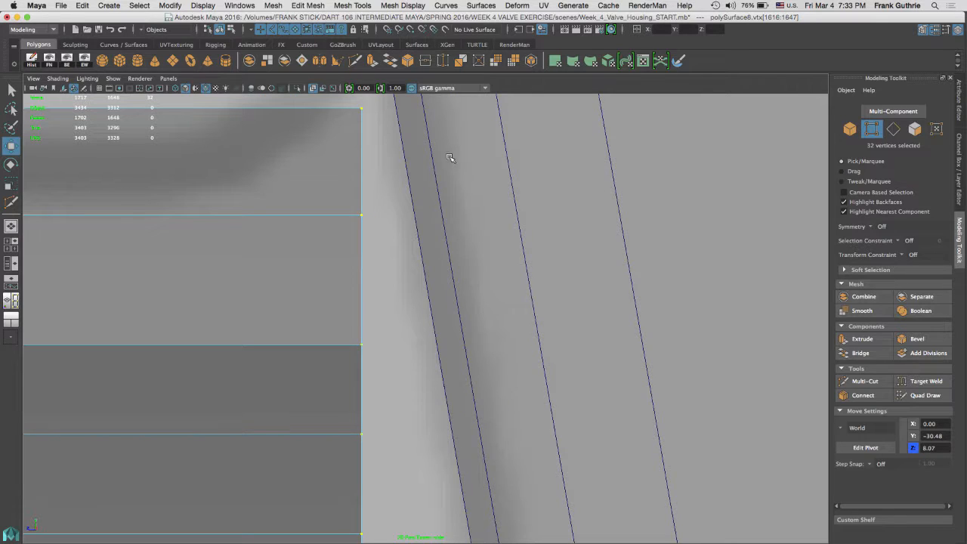
Try to level the lowest of the valve body's four cross rows by moving its tapered-side vertices up to the row's straight part.
{"action": "middle_click_drag", "start_coordinate": [458, 154], "coordinate": [457, 232], "text": "alt"}
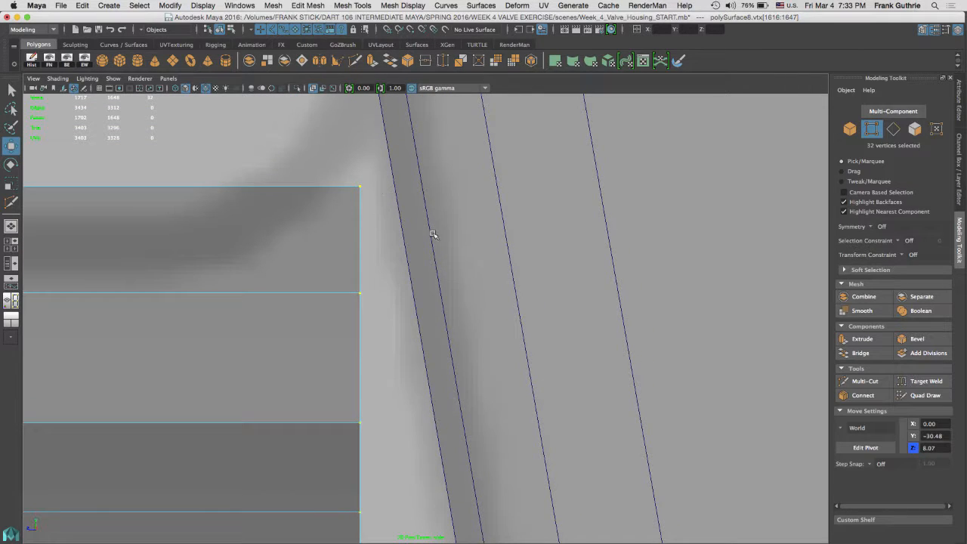
{"action": "scroll", "coordinate": [433, 233], "scroll_direction": "down", "scroll_amount": 6}
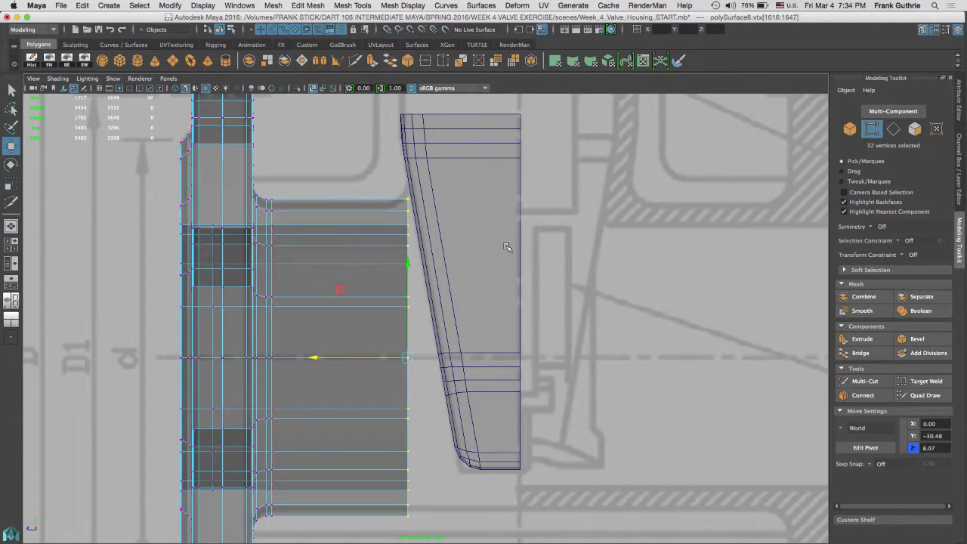
{"action": "scroll", "coordinate": [506, 247], "scroll_direction": "up", "scroll_amount": 4}
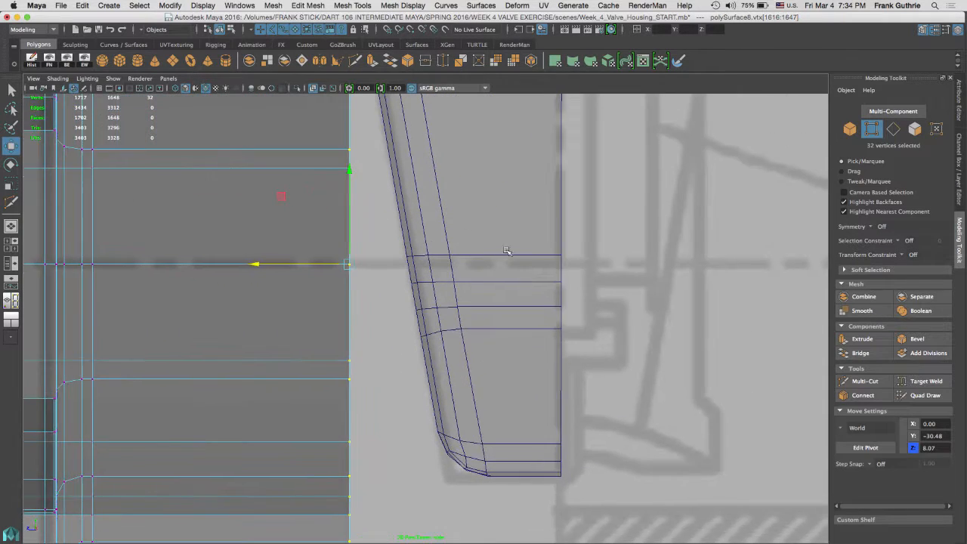
{"action": "middle_click_drag", "start_coordinate": [507, 251], "coordinate": [530, 360], "text": "alt"}
{"action": "middle_click_drag", "start_coordinate": [492, 286], "coordinate": [500, 377], "text": "alt"}
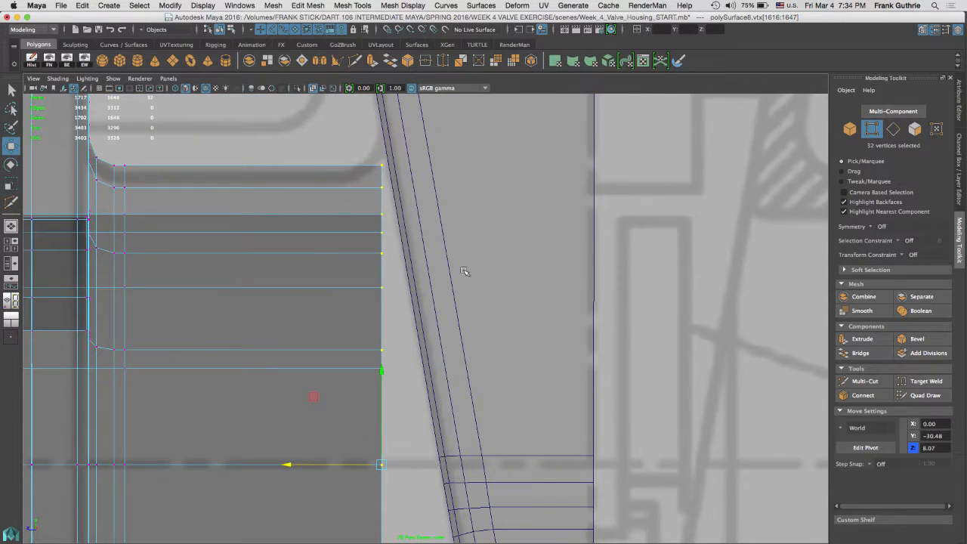
{"action": "middle_click_drag", "start_coordinate": [464, 271], "coordinate": [463, 190], "text": "alt"}
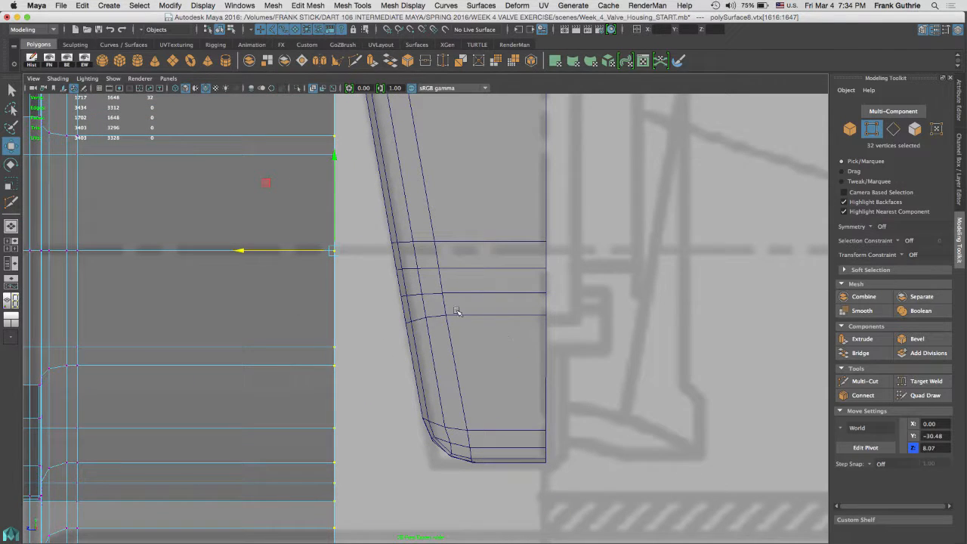
{"action": "right_click_drag", "start_coordinate": [446, 314], "coordinate": [520, 289], "text": "alt"}
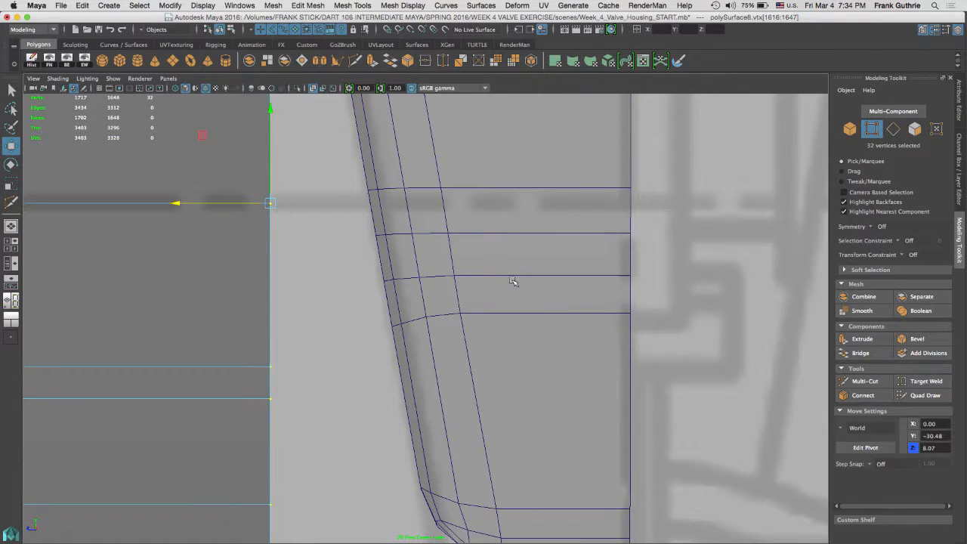
{"action": "key", "text": "F8"}
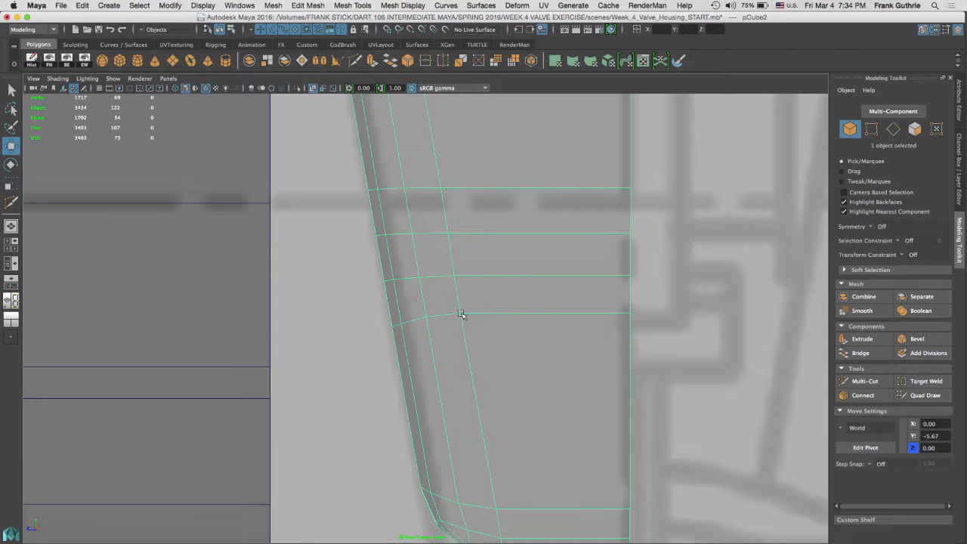
{"action": "right_click_drag", "start_coordinate": [456, 249], "coordinate": [415, 254]}
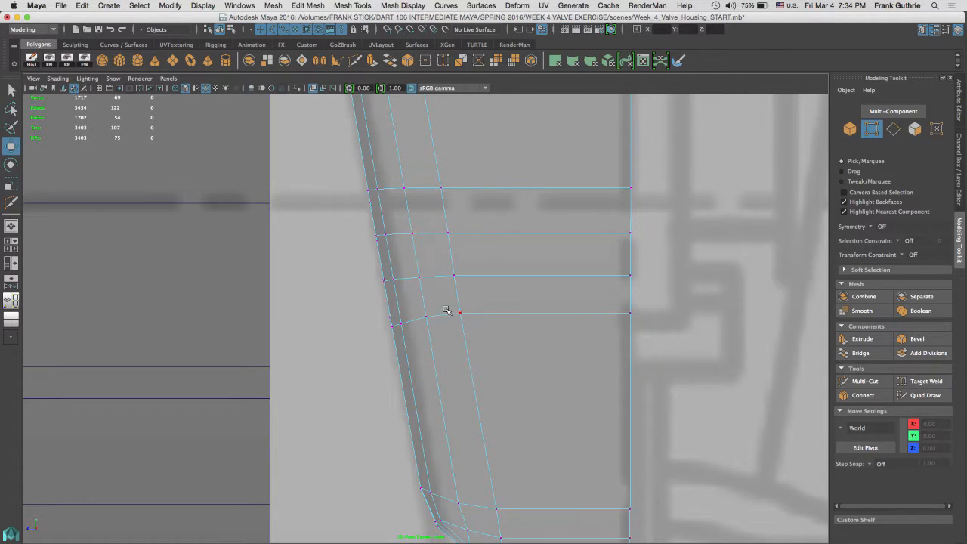
{"action": "left_click_drag", "start_coordinate": [447, 311], "coordinate": [379, 344]}
{"action": "left_click_drag", "start_coordinate": [406, 312], "coordinate": [407, 294]}
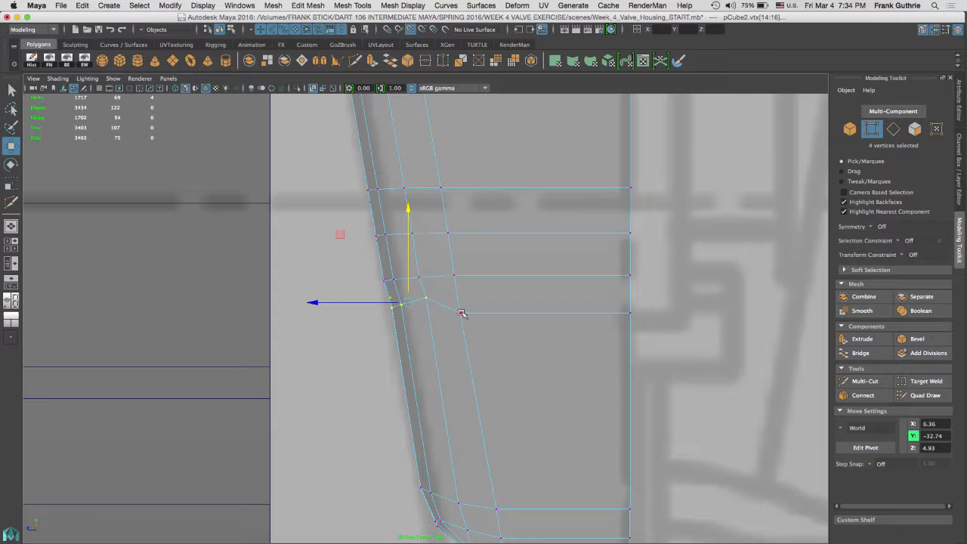
{"action": "middle_click_drag", "start_coordinate": [462, 313], "coordinate": [460, 318]}
{"action": "key", "text": "F8"}
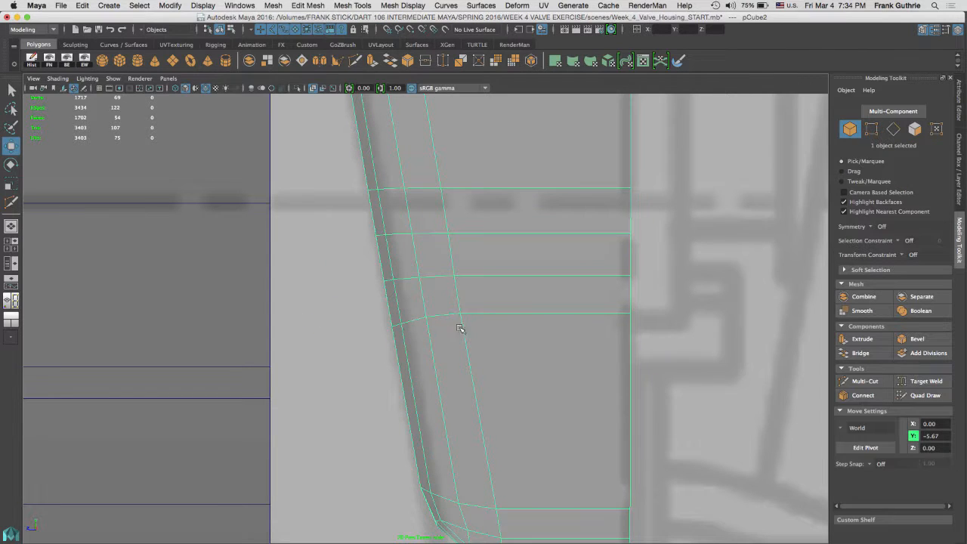
Slice four level edge rows across the valve body with Multi-Cut, following the straight parts of the four bent cross rows.
{"action": "left_click", "coordinate": [864, 381]}
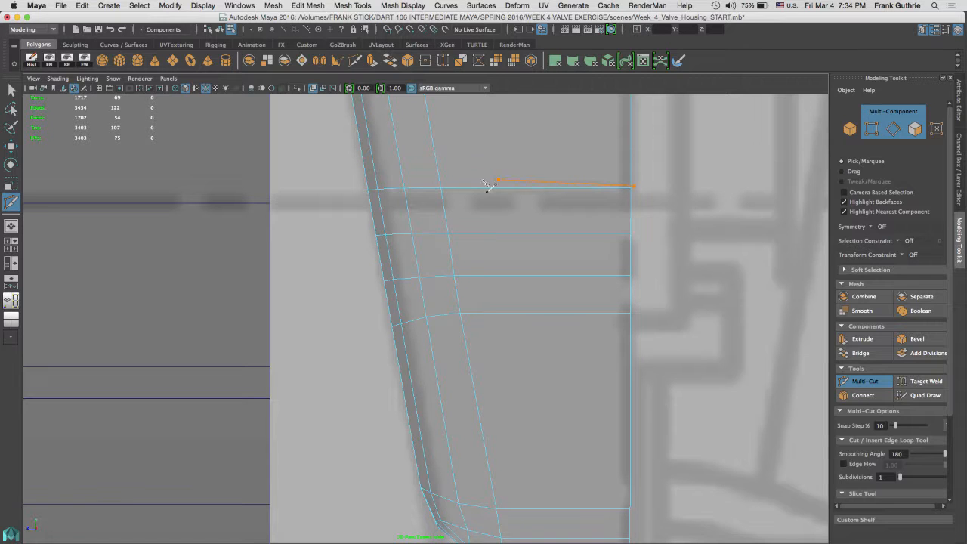
{"action": "left_click", "coordinate": [352, 190]}
{"action": "key", "text": "Return"}
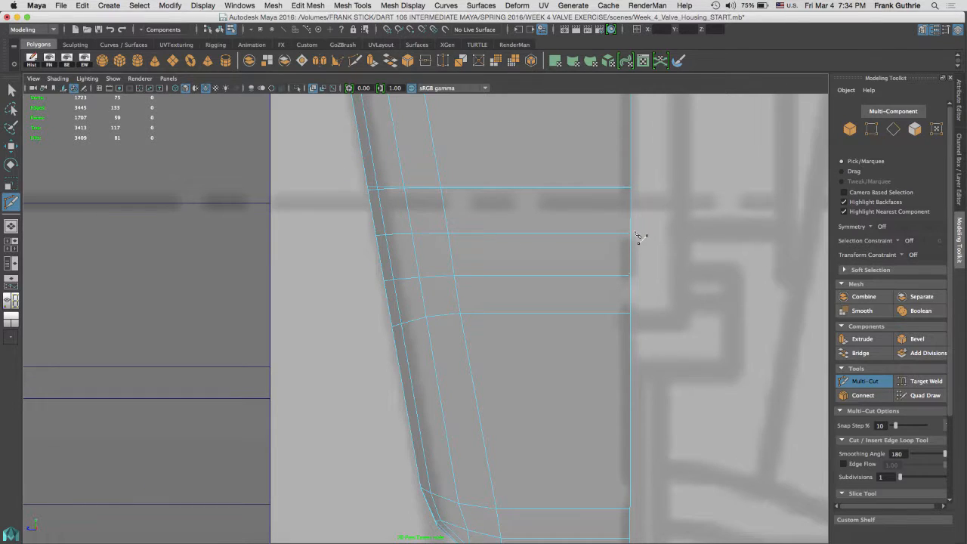
{"action": "left_click_drag", "start_coordinate": [633, 233], "coordinate": [346, 246], "text": "shift"}
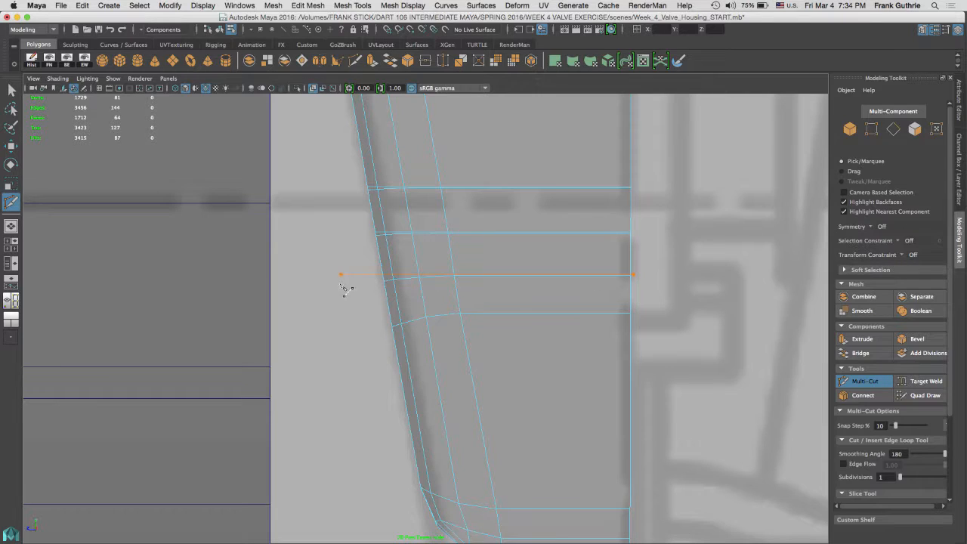
{"action": "left_click_drag", "start_coordinate": [346, 288], "coordinate": [347, 289], "text": "shift"}
{"action": "left_click_drag", "start_coordinate": [595, 318], "coordinate": [358, 310], "text": "shift"}
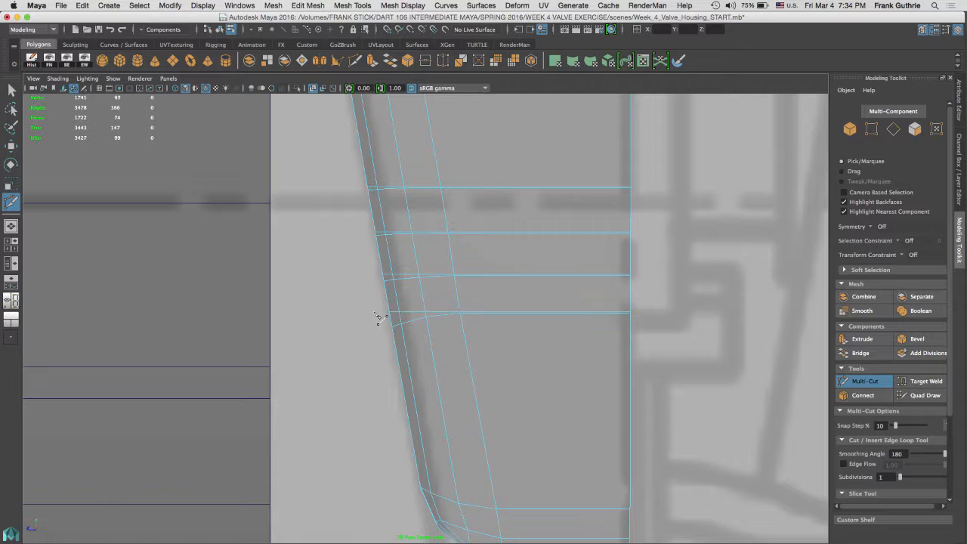
Delete the four old bent edge loops lying just beneath the new level cuts on the valve body.
{"action": "middle_click_drag", "start_coordinate": [471, 370], "coordinate": [412, 229], "text": "alt"}
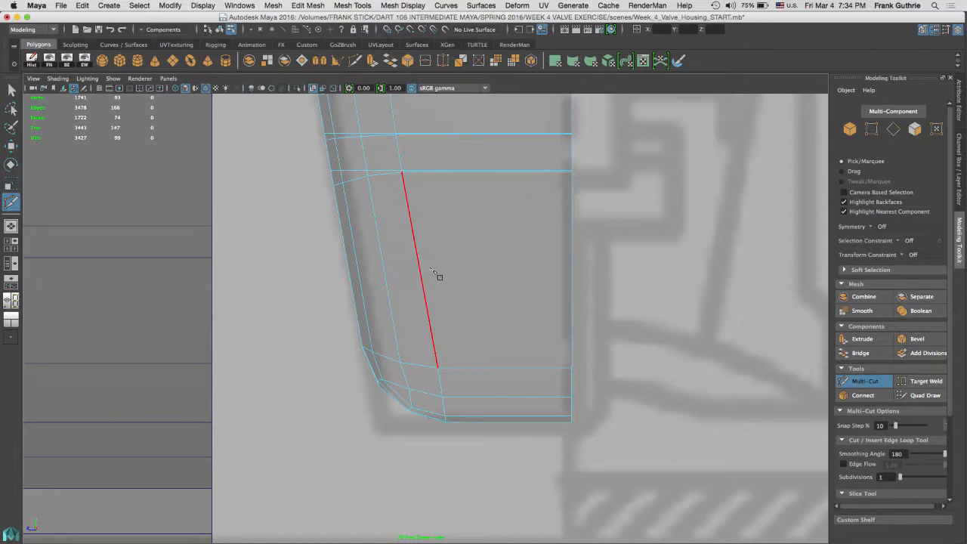
{"action": "middle_click_drag", "start_coordinate": [435, 273], "coordinate": [463, 357], "text": "alt"}
{"action": "key", "text": "q"}
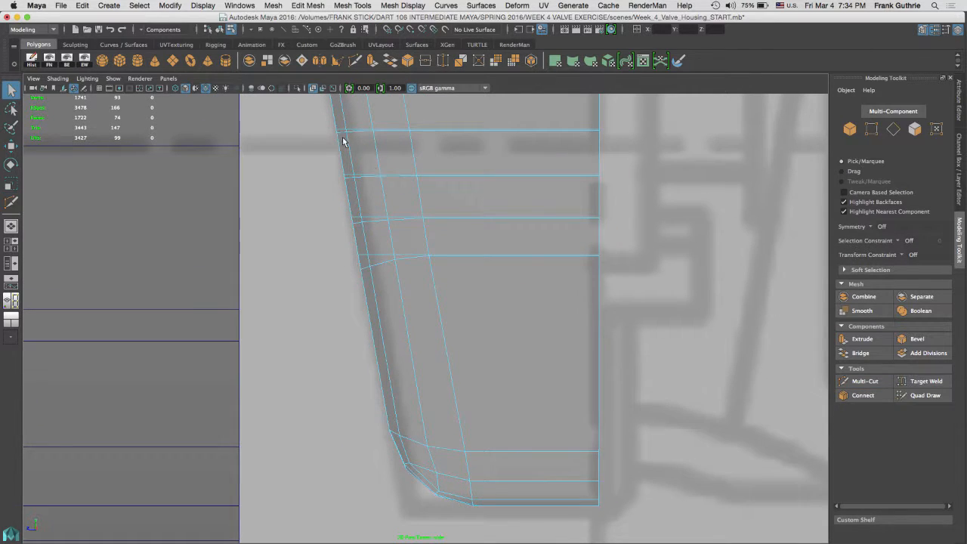
{"action": "right_click_drag", "start_coordinate": [343, 134], "coordinate": [347, 109]}
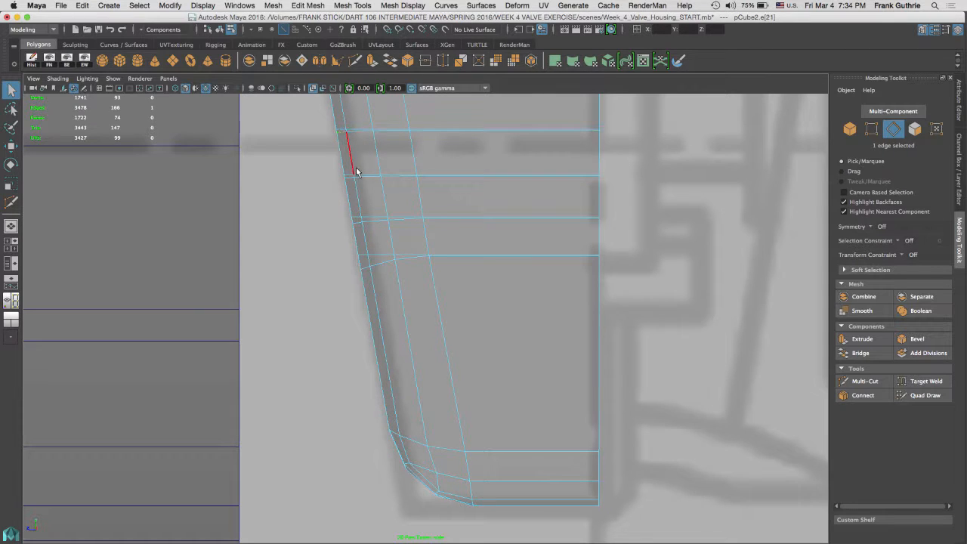
{"action": "left_click", "coordinate": [342, 136]}
{"action": "double_click", "coordinate": [352, 136], "text": "shift"}
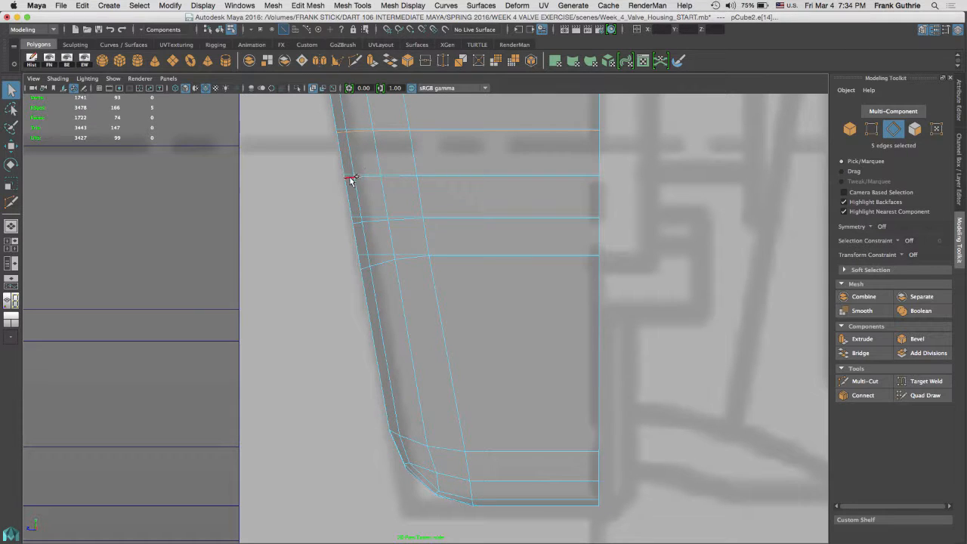
{"action": "double_click", "coordinate": [349, 179], "text": "shift"}
{"action": "middle_click_drag", "start_coordinate": [421, 217], "coordinate": [424, 289], "text": "alt"}
{"action": "right_click_drag", "start_coordinate": [424, 290], "coordinate": [717, 280], "text": "alt"}
{"action": "middle_click_drag", "start_coordinate": [475, 254], "coordinate": [510, 305], "text": "alt"}
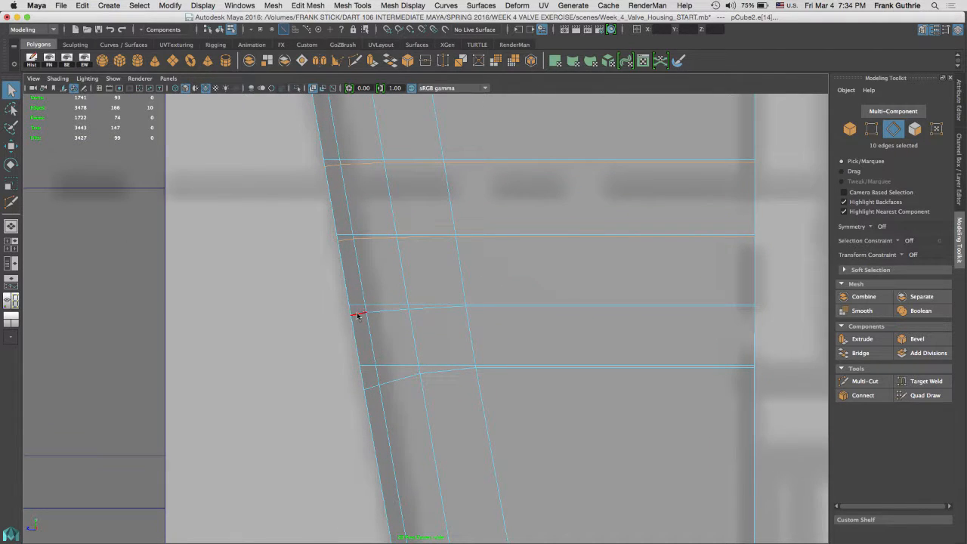
{"action": "double_click", "coordinate": [358, 314], "text": "shift"}
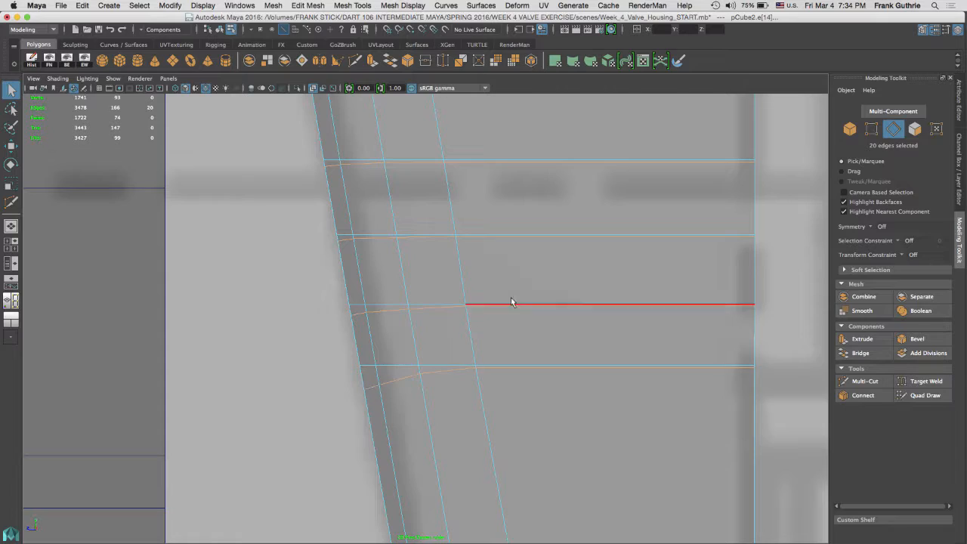
{"action": "right_click", "coordinate": [514, 266], "text": "shift"}
{"action": "right_click_drag", "start_coordinate": [513, 268], "coordinate": [501, 291]}
Hide the flanged pipe's layer3 and the IMAGE_PLANES layer, and frame the valve body's lower bend in the front view.
{"action": "key", "text": "space"}
{"action": "key", "text": "space"}
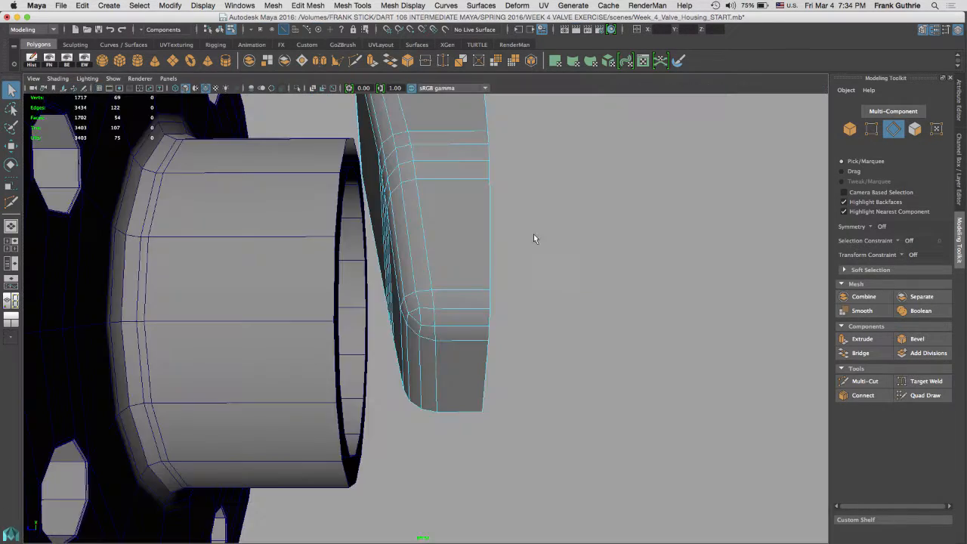
{"action": "left_click_drag", "start_coordinate": [535, 235], "coordinate": [540, 281], "text": "alt"}
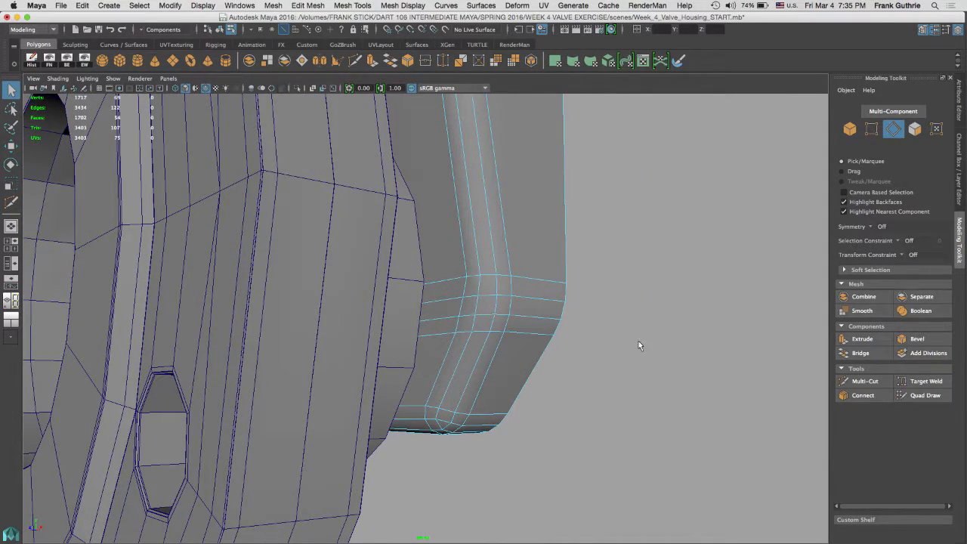
{"action": "left_click", "coordinate": [959, 194]}
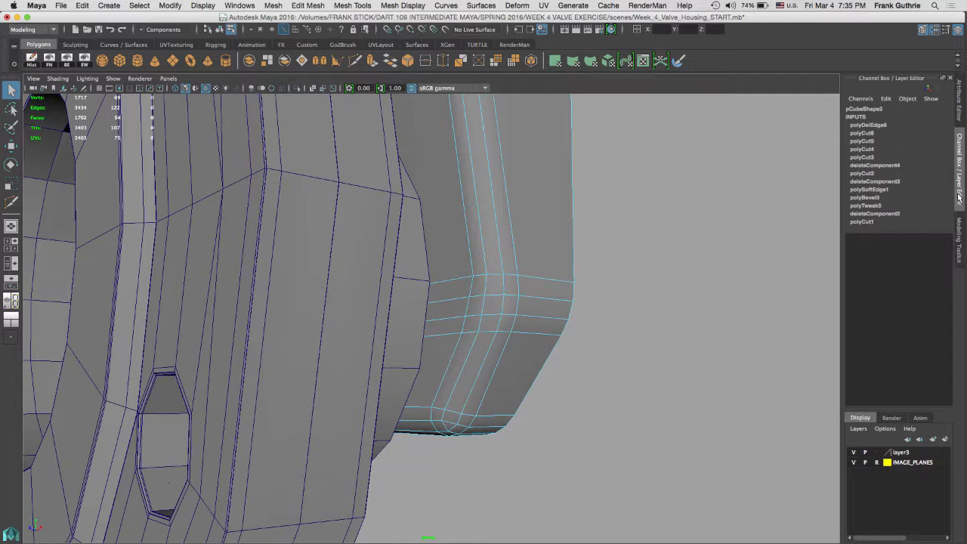
{"action": "left_click", "coordinate": [853, 453]}
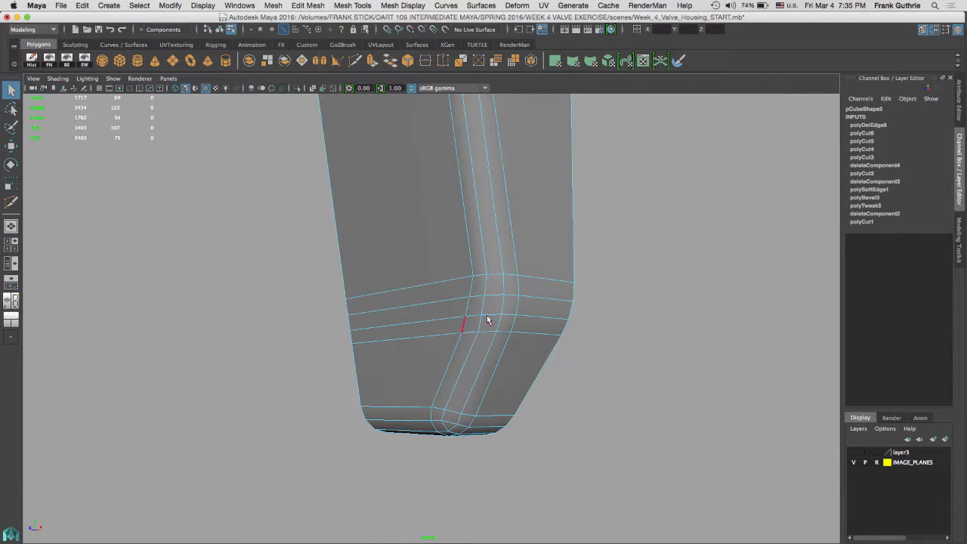
{"action": "key", "text": "space"}
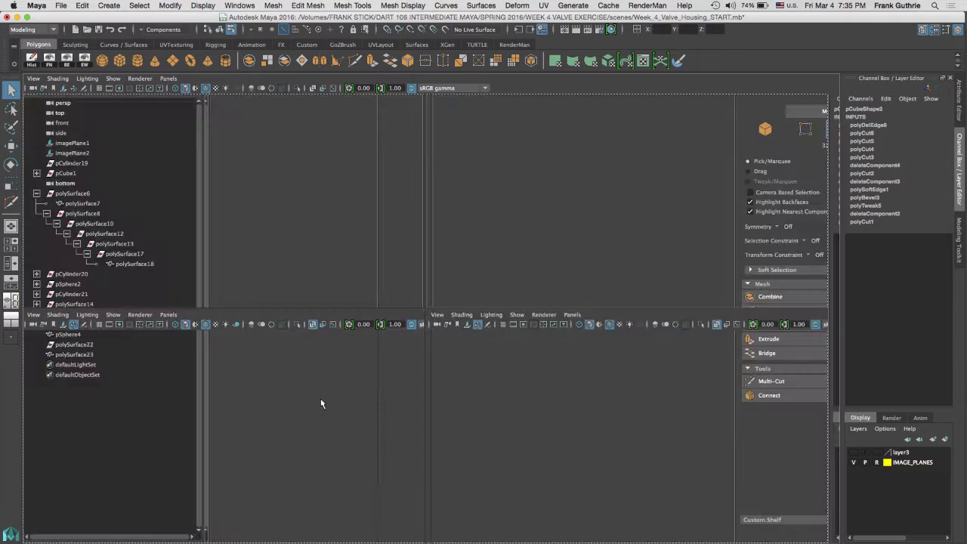
{"action": "key", "text": "space"}
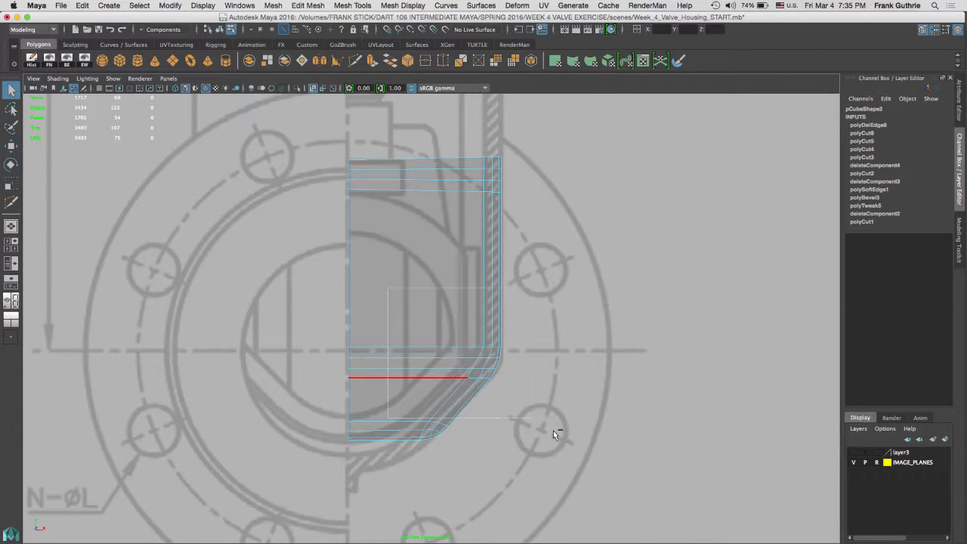
{"action": "scroll", "coordinate": [484, 370], "scroll_direction": "up", "scroll_amount": 10}
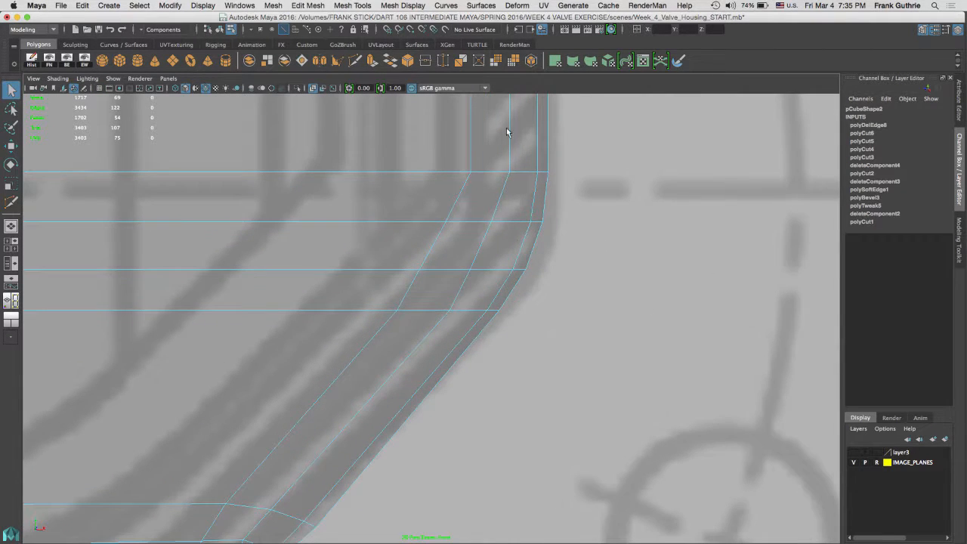
{"action": "left_click", "coordinate": [852, 462]}
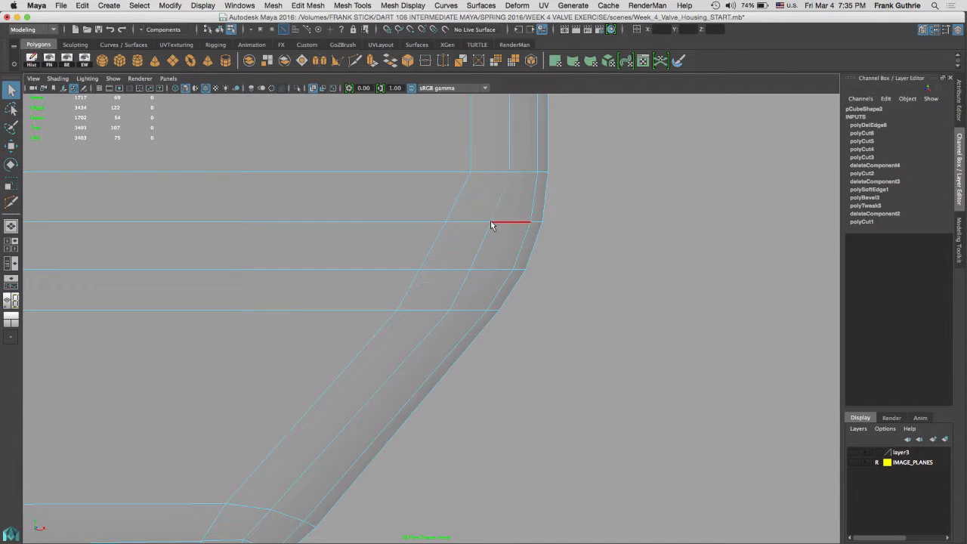
Smooth the lower bend by shifting the inner two vertex columns of its two middle rows outwards, and the innermost column slightly further.
{"action": "right_click_drag", "start_coordinate": [491, 222], "coordinate": [436, 223]}
{"action": "left_click_drag", "start_coordinate": [364, 180], "coordinate": [495, 231]}
{"action": "left_click_drag", "start_coordinate": [364, 172], "coordinate": [508, 277]}
{"action": "key", "text": "w"}
{"action": "left_click_drag", "start_coordinate": [552, 245], "coordinate": [559, 245]}
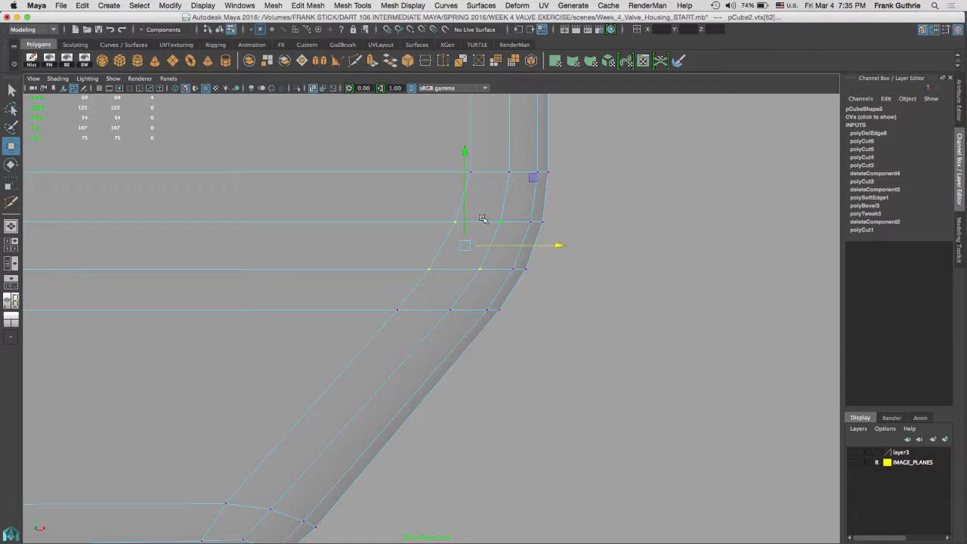
{"action": "left_click_drag", "start_coordinate": [371, 185], "coordinate": [470, 288]}
{"action": "left_click_drag", "start_coordinate": [537, 244], "coordinate": [541, 245]}
Check the valve body's lower corner from the side, switch to face selection and show layer3 again in the perspective view.
{"action": "left_click_drag", "start_coordinate": [388, 310], "coordinate": [430, 247]}
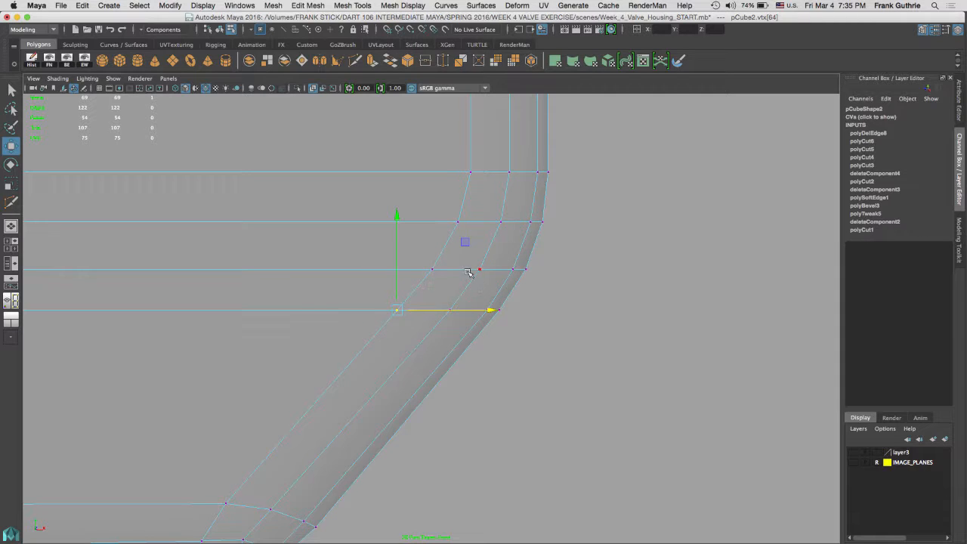
{"action": "left_click_drag", "start_coordinate": [464, 209], "coordinate": [420, 272], "text": "shift"}
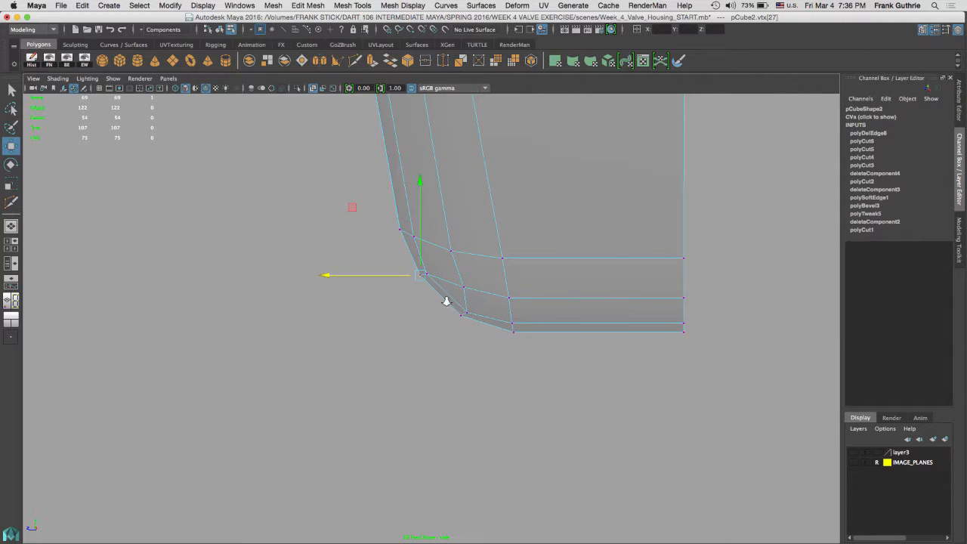
{"action": "scroll", "coordinate": [447, 302], "scroll_direction": "up", "scroll_amount": 3}
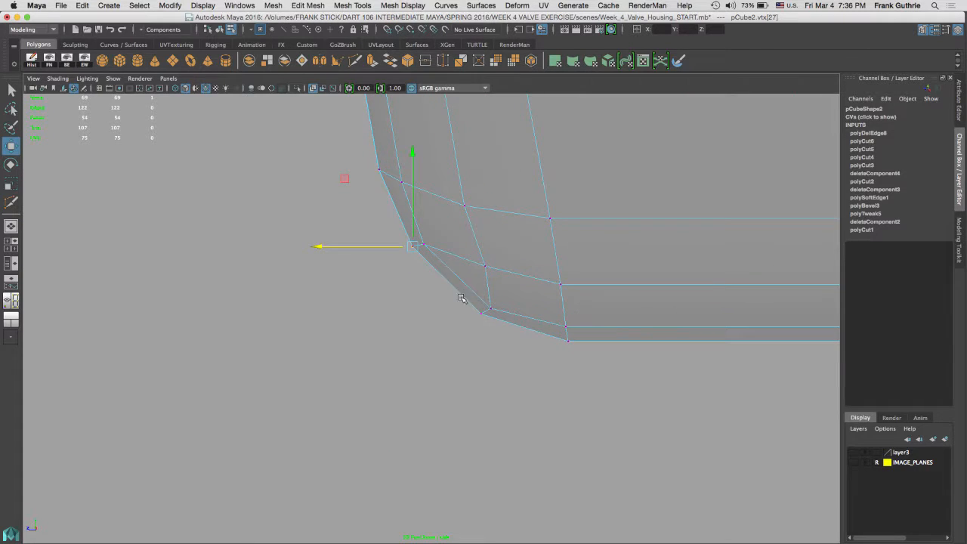
{"action": "right_click_drag", "start_coordinate": [464, 274], "coordinate": [470, 286]}
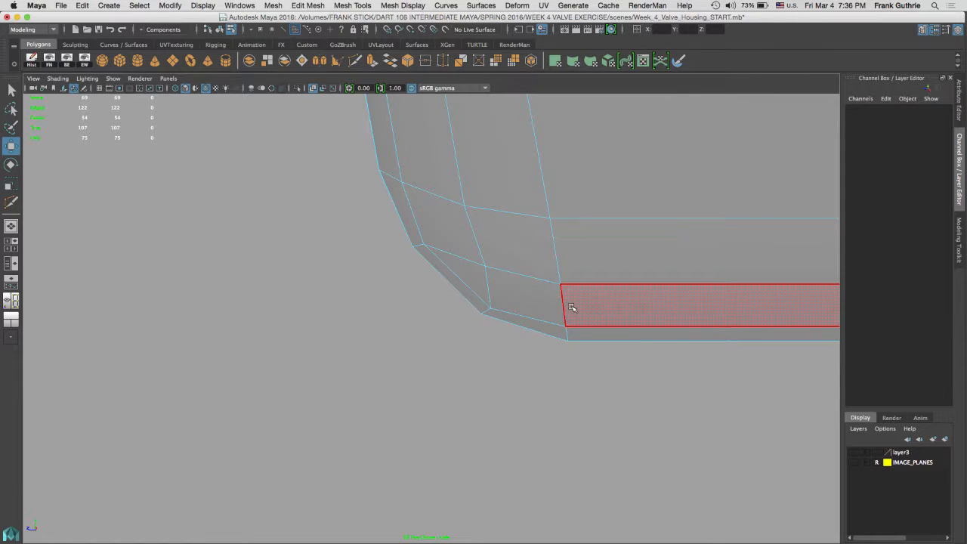
{"action": "key", "text": "space"}
{"action": "key", "text": "space"}
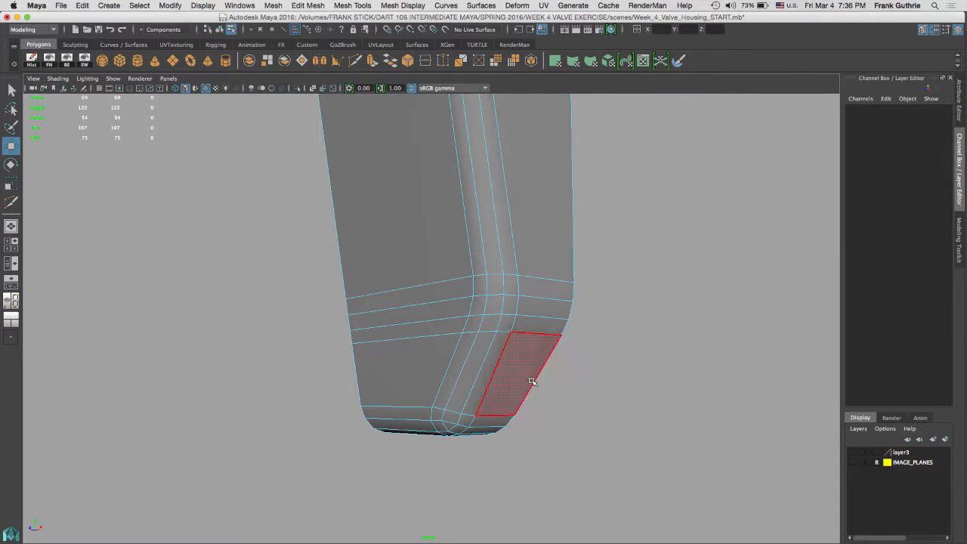
{"action": "left_click", "coordinate": [854, 452]}
{"action": "left_click_drag", "start_coordinate": [593, 371], "coordinate": [528, 357], "text": "alt"}
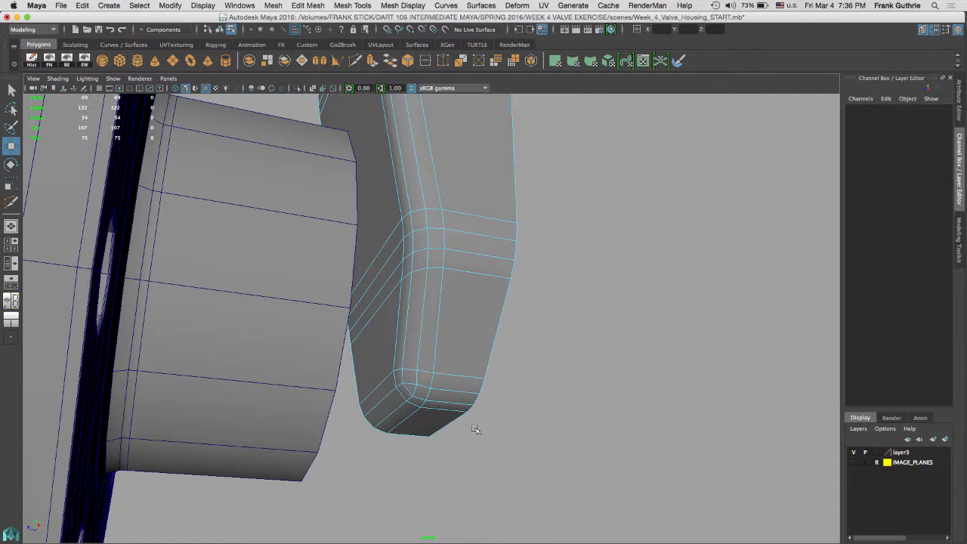
Delete the faces below the valve body's lower bend in the front view, first the flat bottom ones, then the rounded corner ones.
{"action": "key", "text": "space"}
{"action": "key", "text": "space"}
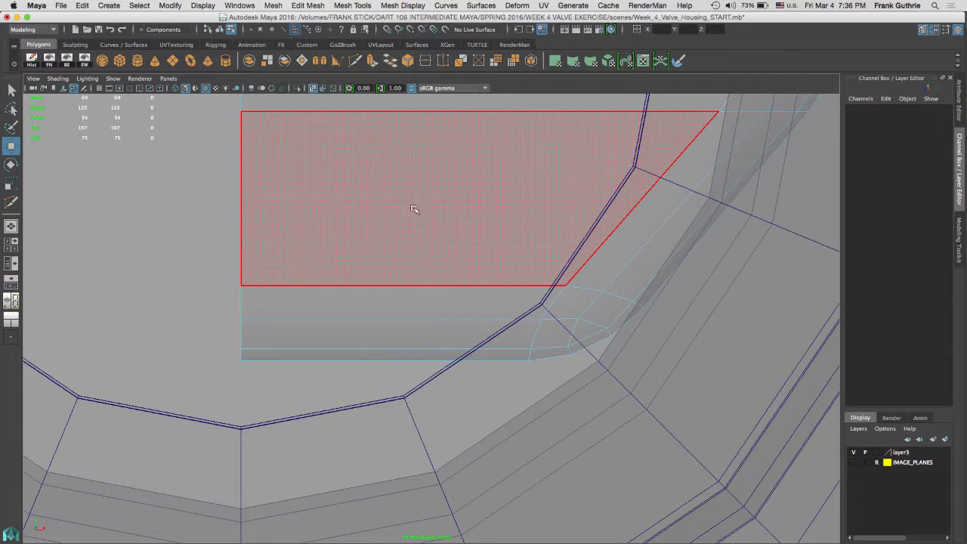
{"action": "left_click_drag", "start_coordinate": [422, 162], "coordinate": [238, 399]}
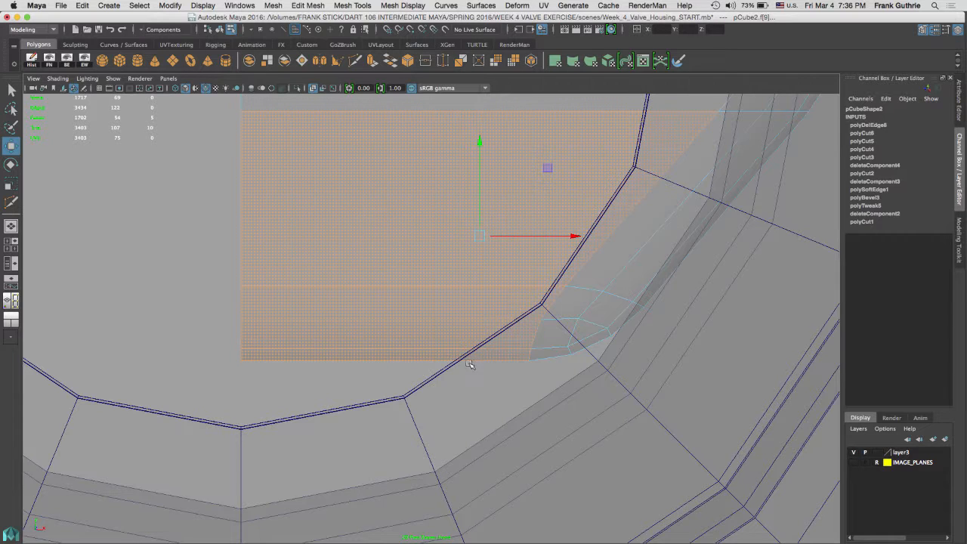
{"action": "left_click", "coordinate": [524, 355]}
{"action": "left_click", "coordinate": [629, 312]}
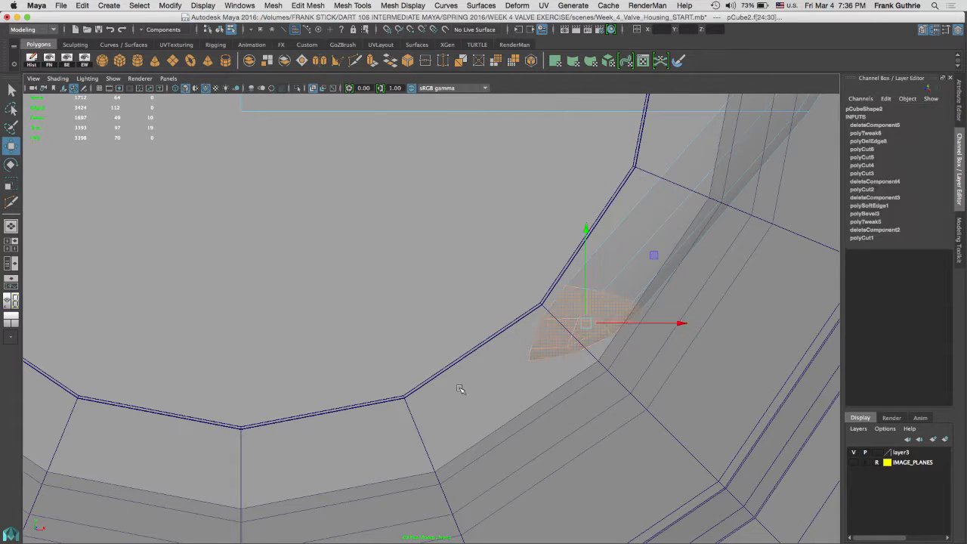
{"action": "left_click", "coordinate": [476, 373]}
{"action": "middle_click_drag", "start_coordinate": [675, 244], "coordinate": [531, 334], "text": "alt"}
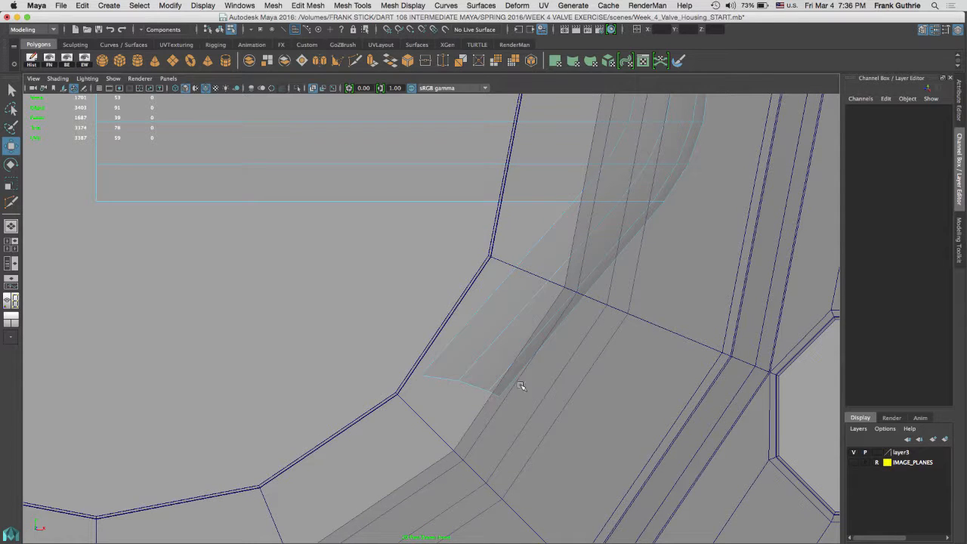
Select the five vertices on the open lower end of the valve body's sloped side and snap the move pivot to the corner vertex beside the flat face.
{"action": "key", "text": "space"}
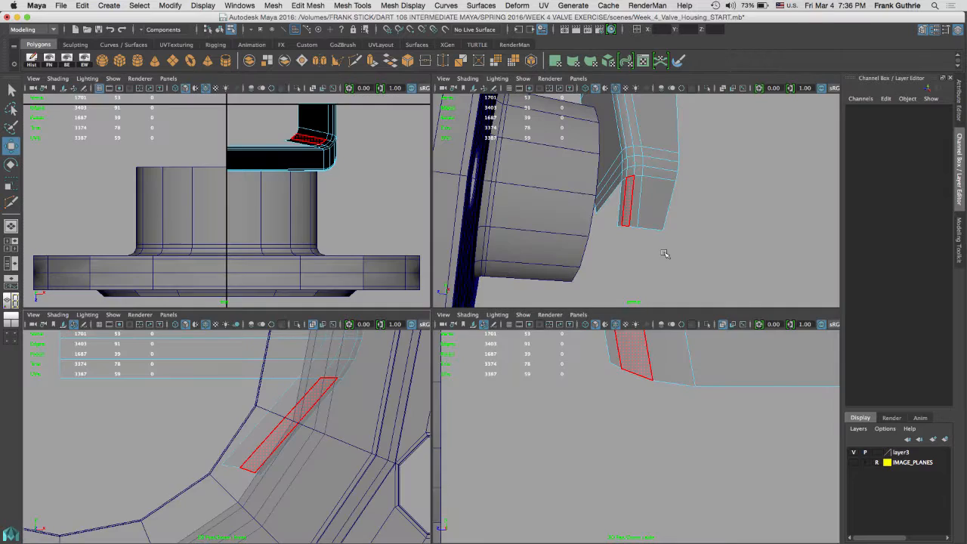
{"action": "key", "text": "space"}
{"action": "right_click_drag", "start_coordinate": [446, 242], "coordinate": [394, 244]}
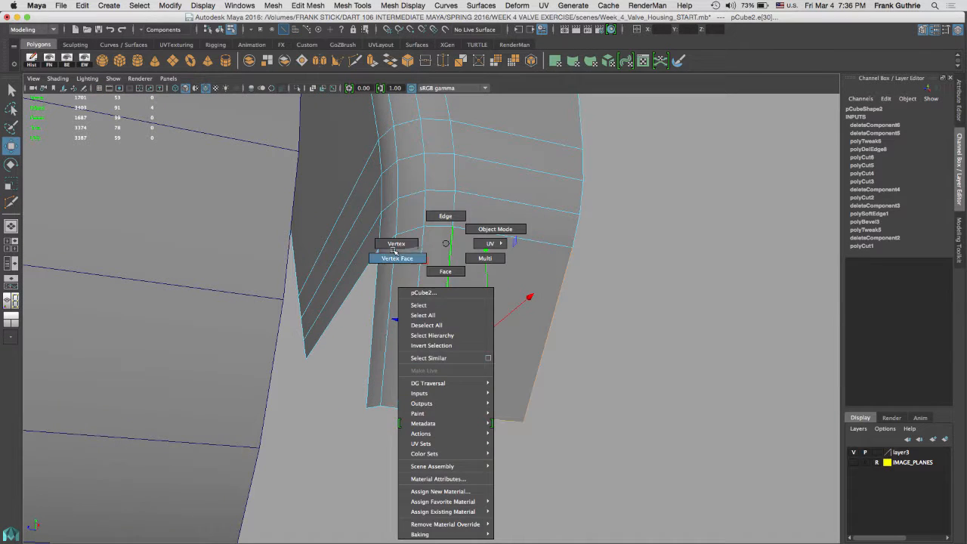
{"action": "left_click_drag", "start_coordinate": [421, 389], "coordinate": [533, 451]}
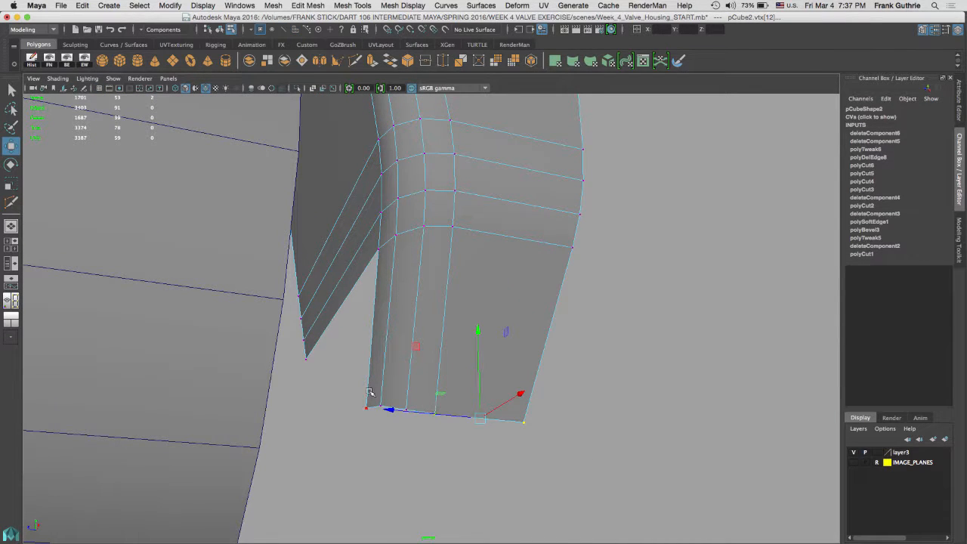
{"action": "left_click_drag", "start_coordinate": [345, 364], "coordinate": [624, 465]}
{"action": "left_click_drag", "start_coordinate": [522, 388], "coordinate": [547, 347], "text": "alt"}
{"action": "middle_click_drag", "start_coordinate": [548, 347], "coordinate": [557, 333], "text": "alt"}
{"action": "left_click_drag", "start_coordinate": [557, 333], "coordinate": [458, 282], "text": "alt"}
{"action": "right_click_drag", "start_coordinate": [352, 295], "coordinate": [414, 302], "text": "alt"}
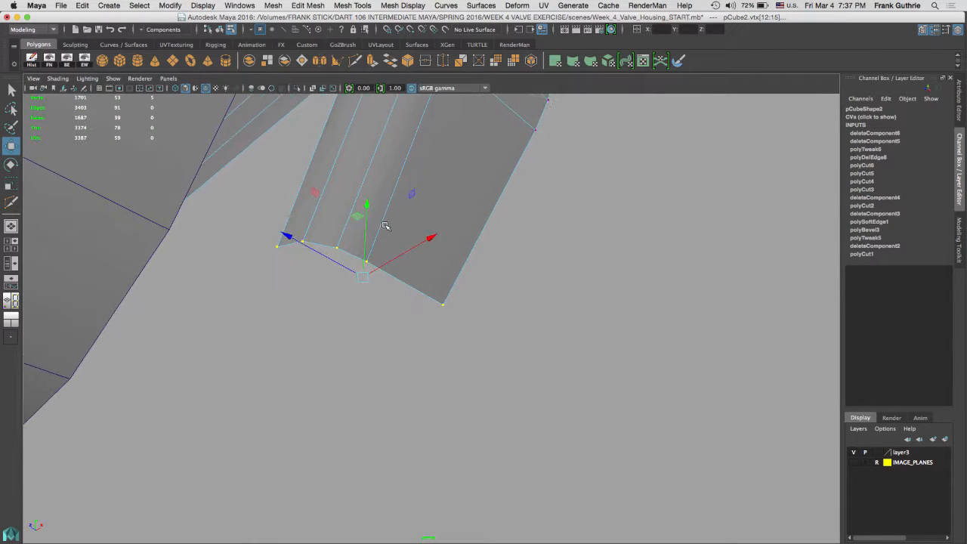
{"action": "middle_click_drag", "start_coordinate": [408, 293], "coordinate": [480, 343], "text": "alt"}
{"action": "right_click_drag", "start_coordinate": [467, 343], "coordinate": [514, 359], "text": "alt"}
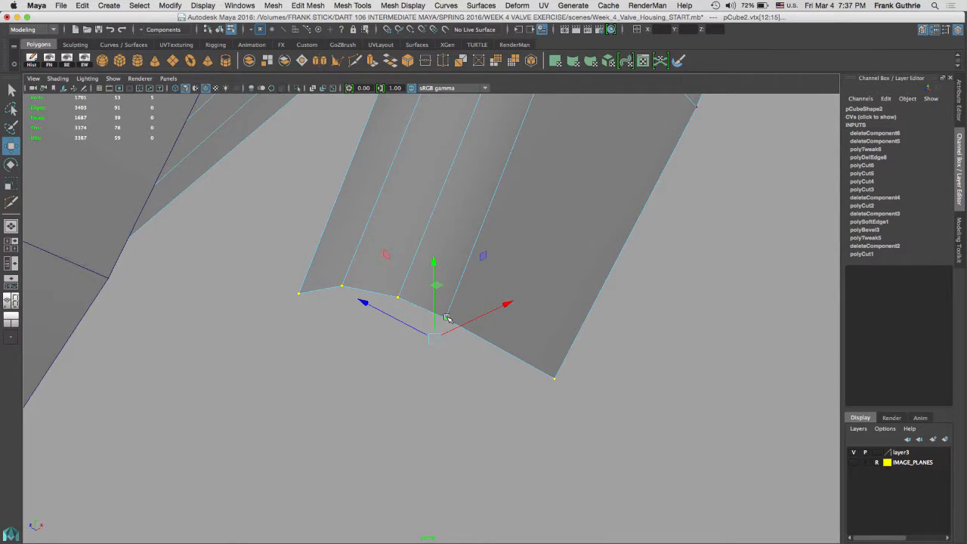
{"action": "key", "text": "d"}
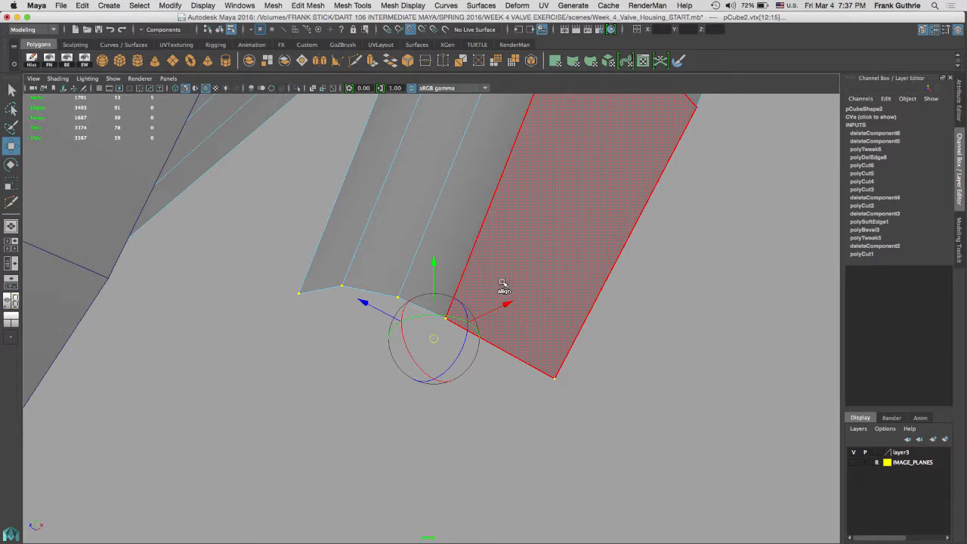
{"action": "left_click", "coordinate": [447, 318]}
{"action": "key", "text": "d"}
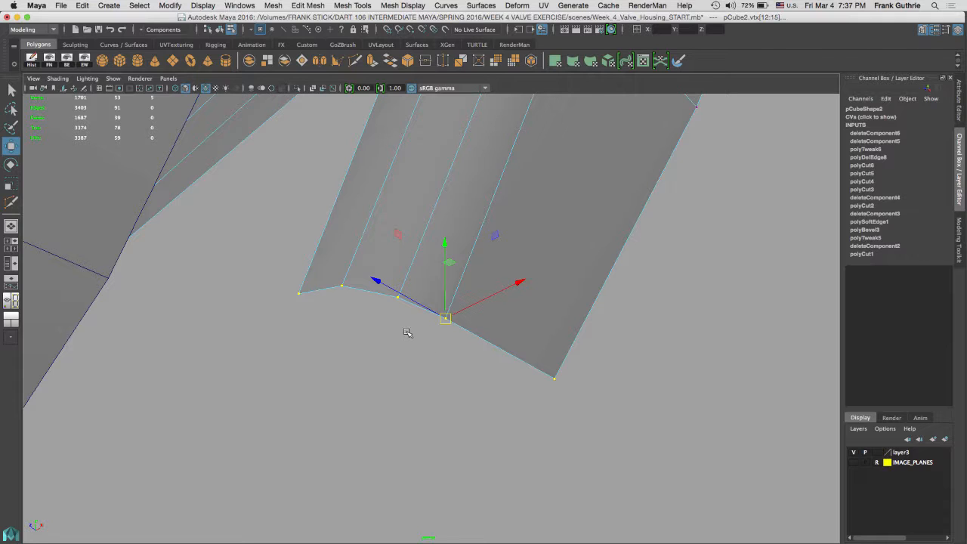
Snap the five selected vertices along X and Y to line up with the nearest vertex on the pipe's end rim.
{"action": "left_click_drag", "start_coordinate": [405, 331], "coordinate": [498, 345]}
{"action": "left_click_drag", "start_coordinate": [699, 383], "coordinate": [505, 371]}
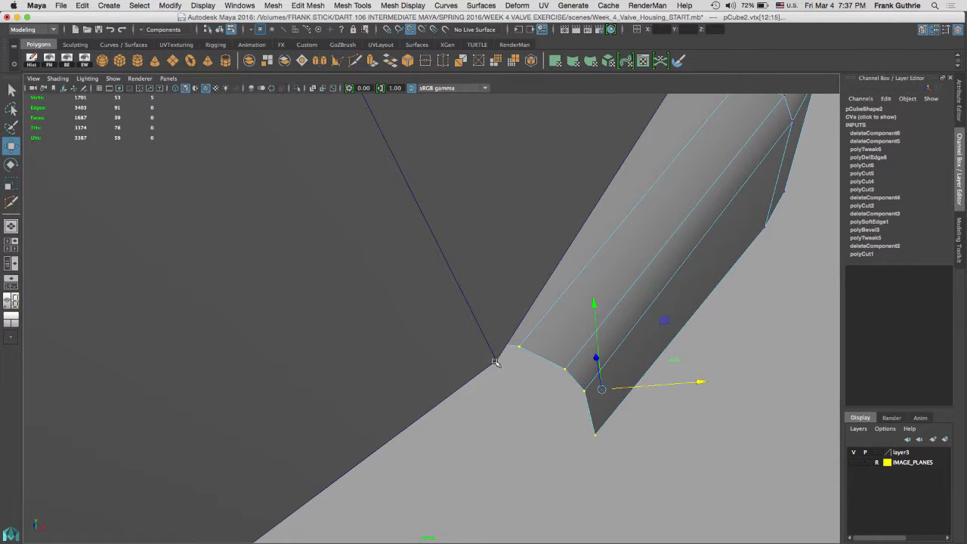
{"action": "middle_click_drag", "start_coordinate": [492, 365], "coordinate": [499, 362]}
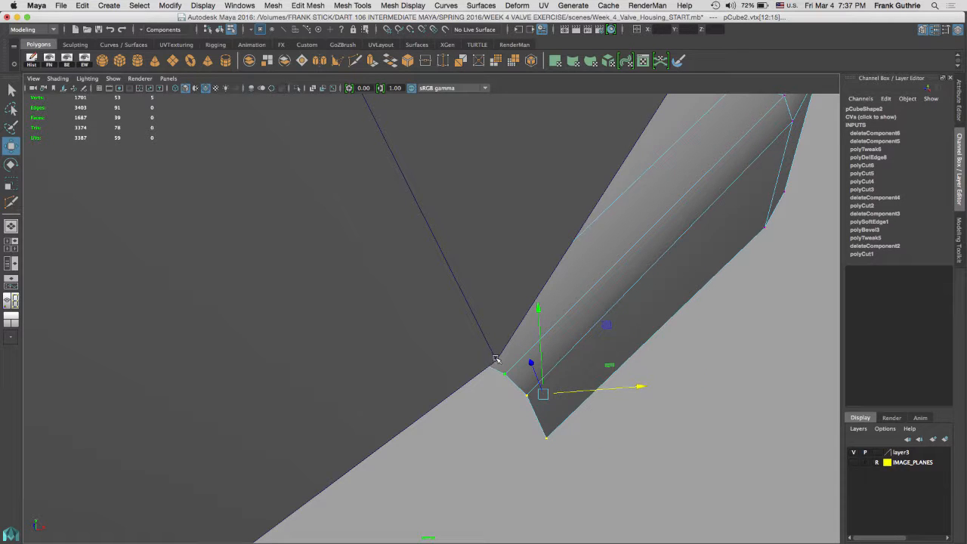
{"action": "left_click_drag", "start_coordinate": [502, 356], "coordinate": [451, 283], "text": "alt"}
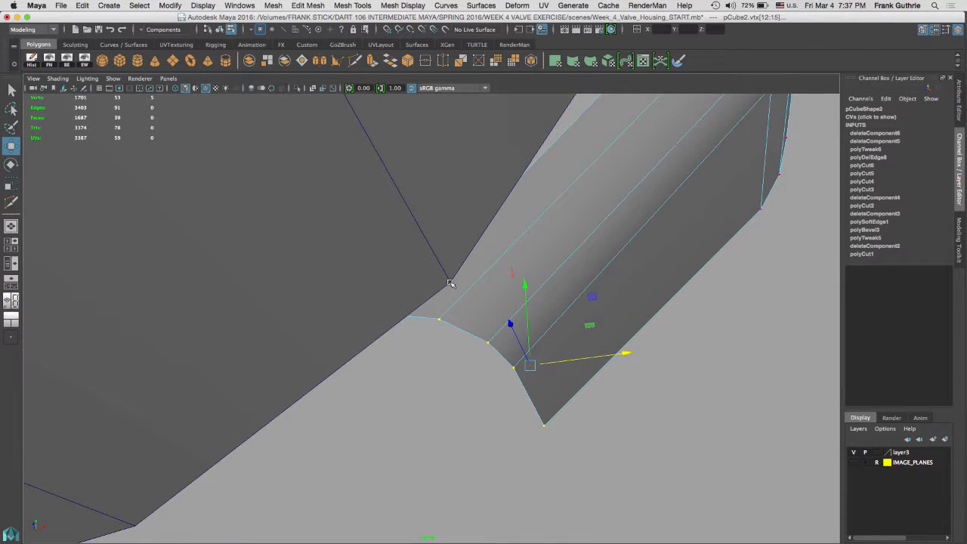
{"action": "mouse_move", "coordinate": [525, 287]}
{"action": "left_mouse_down"}
{"action": "mouse_move", "coordinate": [524, 263]}
{"action": "mouse_move", "coordinate": [524, 283]}
{"action": "left_mouse_up"}
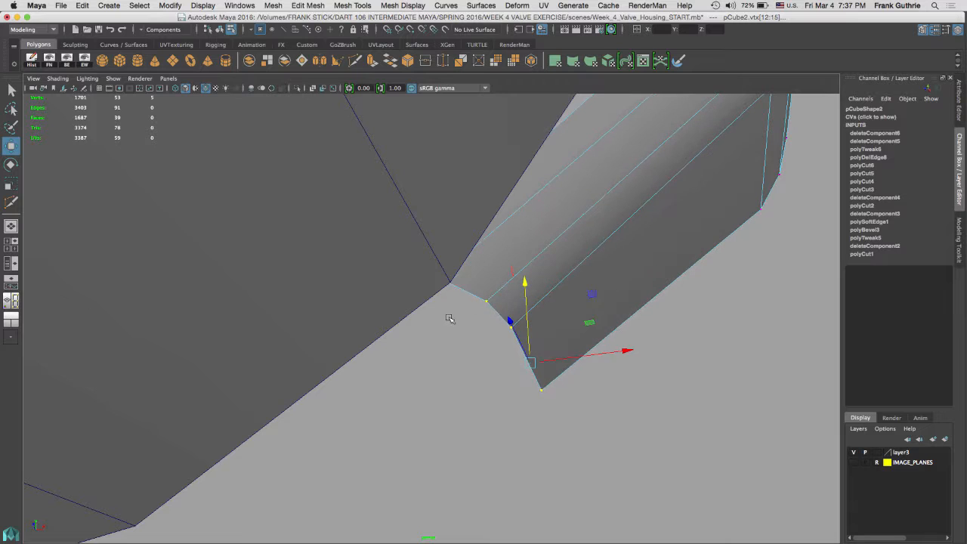
{"action": "key", "text": "v"}
{"action": "middle_click_drag", "start_coordinate": [457, 275], "coordinate": [451, 290]}
{"action": "key", "text": "super+z"}
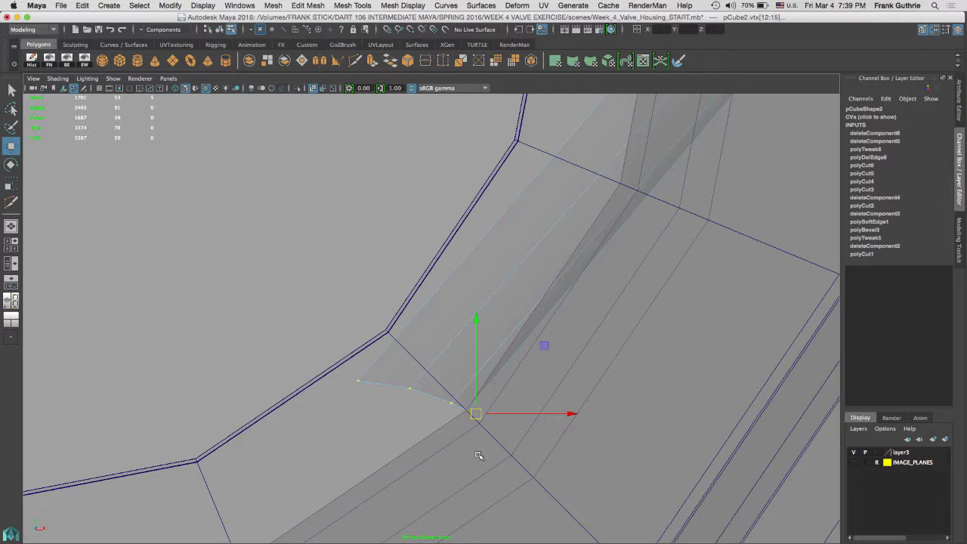
Select the edge loop around the pipe's open end and pull it along Z until it passes completely through the valve body.
{"action": "key", "text": "q"}
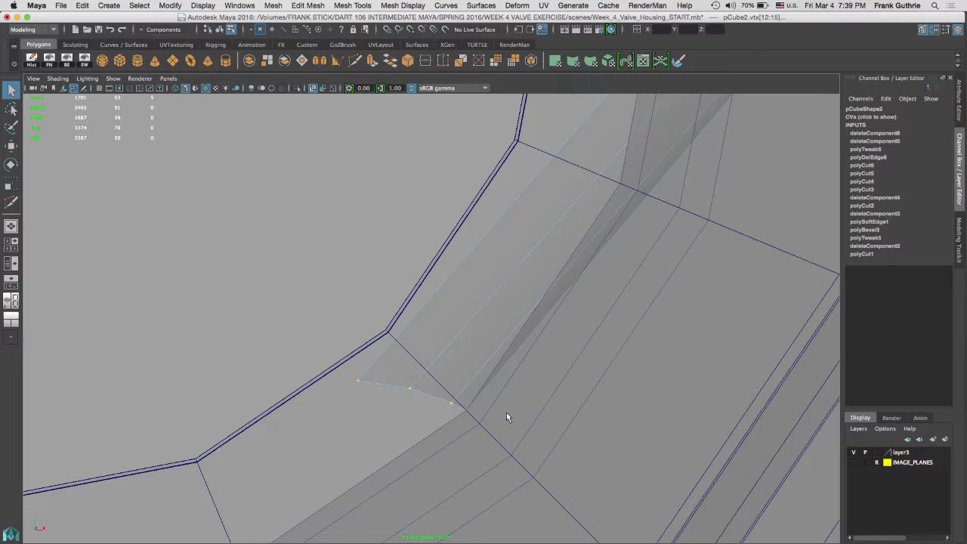
{"action": "right_click_drag", "start_coordinate": [470, 402], "coordinate": [565, 409], "text": "ctrl"}
{"action": "key", "text": "space"}
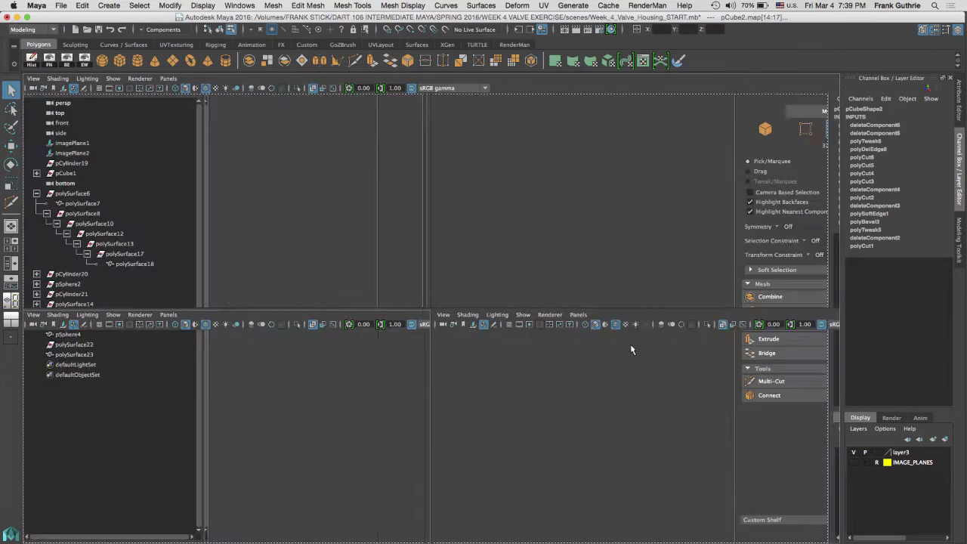
{"action": "key", "text": "space"}
{"action": "left_click_drag", "start_coordinate": [509, 383], "coordinate": [342, 366], "text": "alt"}
{"action": "right_click_drag", "start_coordinate": [334, 243], "coordinate": [347, 219]}
{"action": "double_click", "coordinate": [357, 348]}
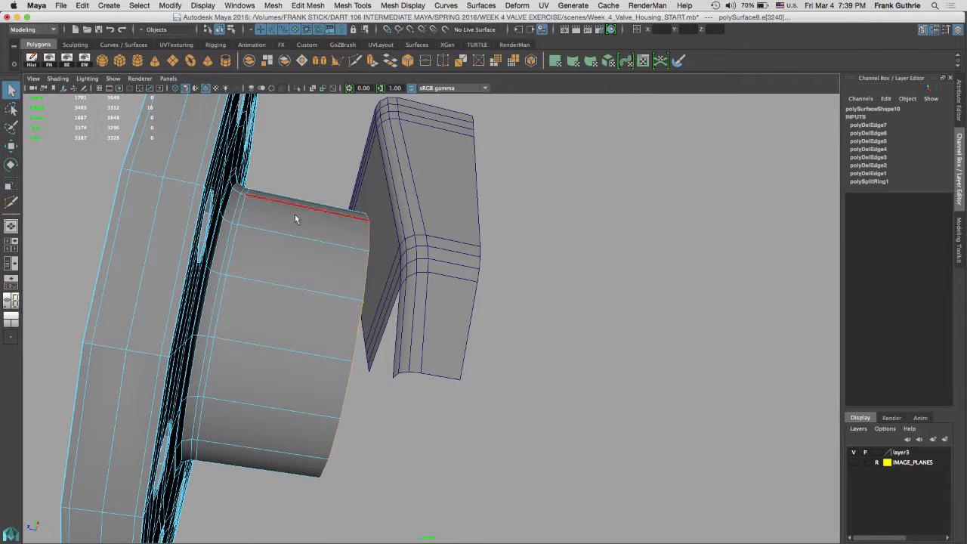
{"action": "key", "text": "w"}
{"action": "left_click_drag", "start_coordinate": [259, 329], "coordinate": [334, 358]}
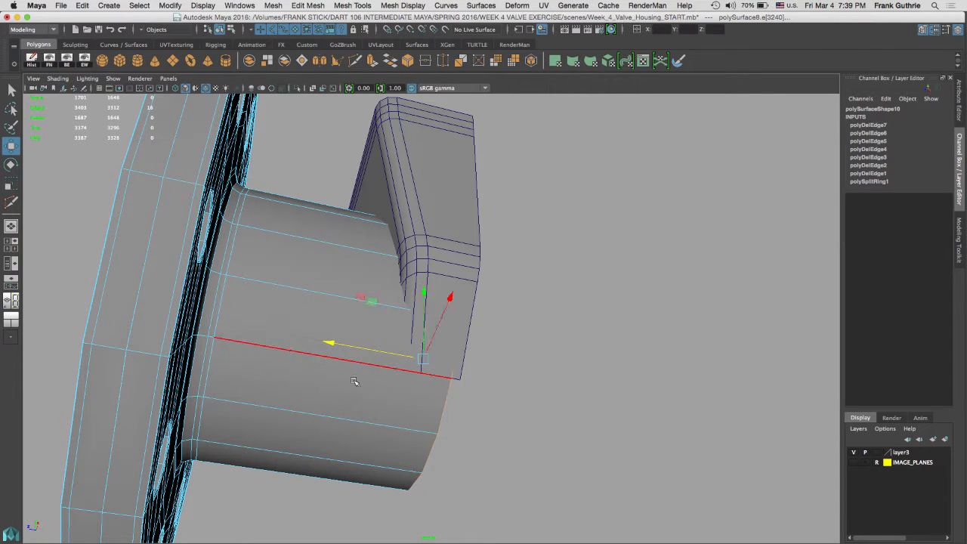
{"action": "right_click_drag", "start_coordinate": [356, 384], "coordinate": [634, 405], "text": "alt"}
{"action": "left_click_drag", "start_coordinate": [473, 408], "coordinate": [469, 380], "text": "alt"}
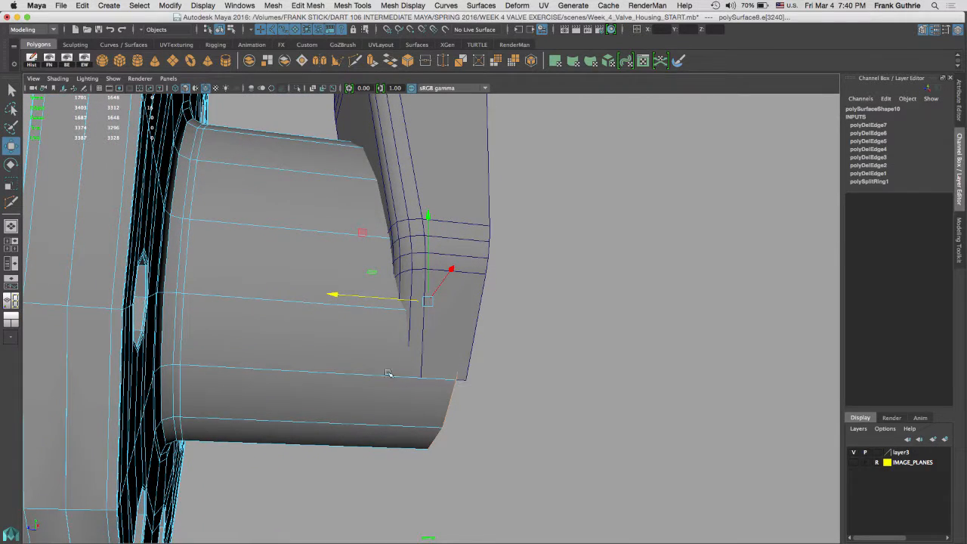
{"action": "left_click_drag", "start_coordinate": [334, 295], "coordinate": [422, 307]}
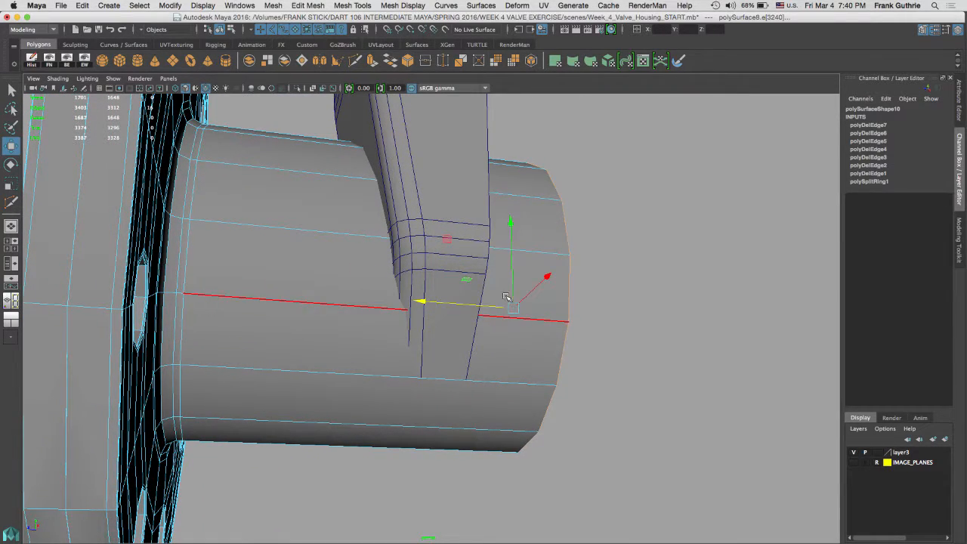
Select all vertices of the pipe's extended end ring and apply a Lattice deformer to them.
{"action": "left_click_drag", "start_coordinate": [470, 242], "coordinate": [373, 179], "text": "alt"}
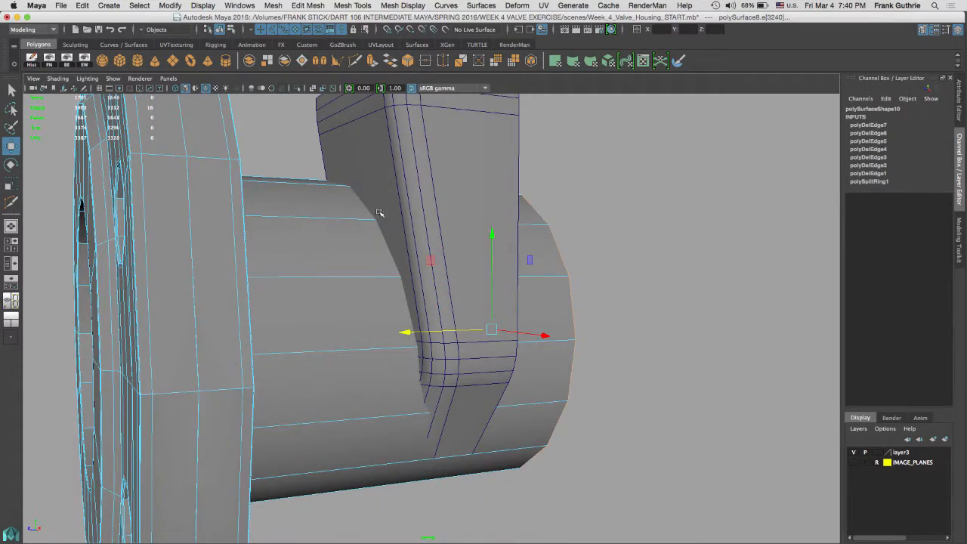
{"action": "left_click_drag", "start_coordinate": [379, 212], "coordinate": [356, 304], "text": "alt"}
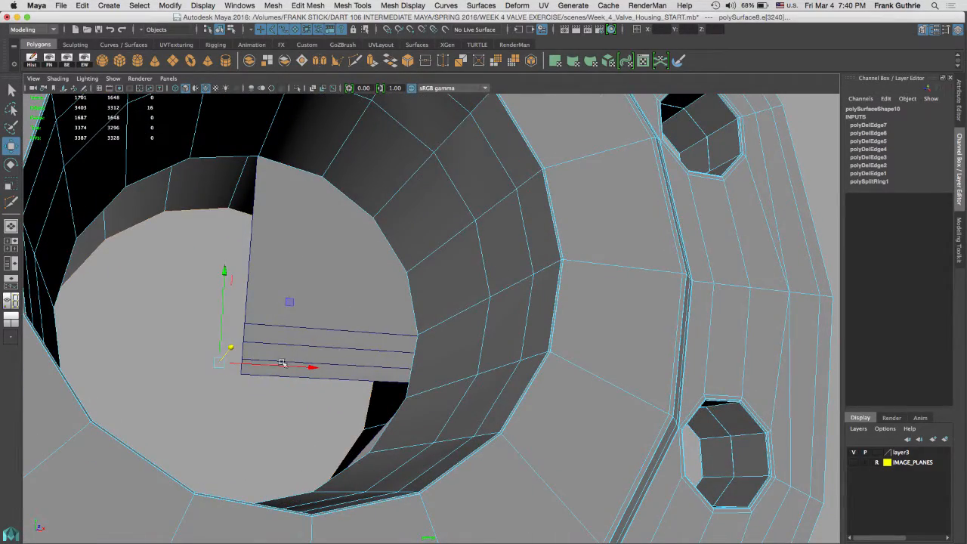
{"action": "left_click_drag", "start_coordinate": [281, 363], "coordinate": [591, 249], "text": "alt"}
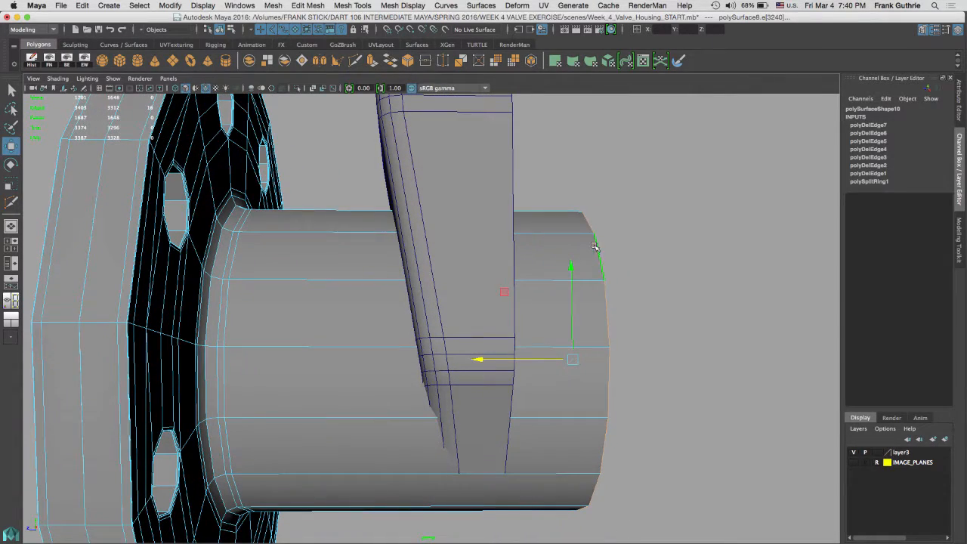
{"action": "right_click_drag", "start_coordinate": [584, 226], "coordinate": [533, 226]}
{"action": "left_click_drag", "start_coordinate": [539, 162], "coordinate": [729, 532]}
{"action": "left_click_drag", "start_coordinate": [675, 339], "coordinate": [644, 281], "text": "alt"}
{"action": "left_click", "coordinate": [521, 6]}
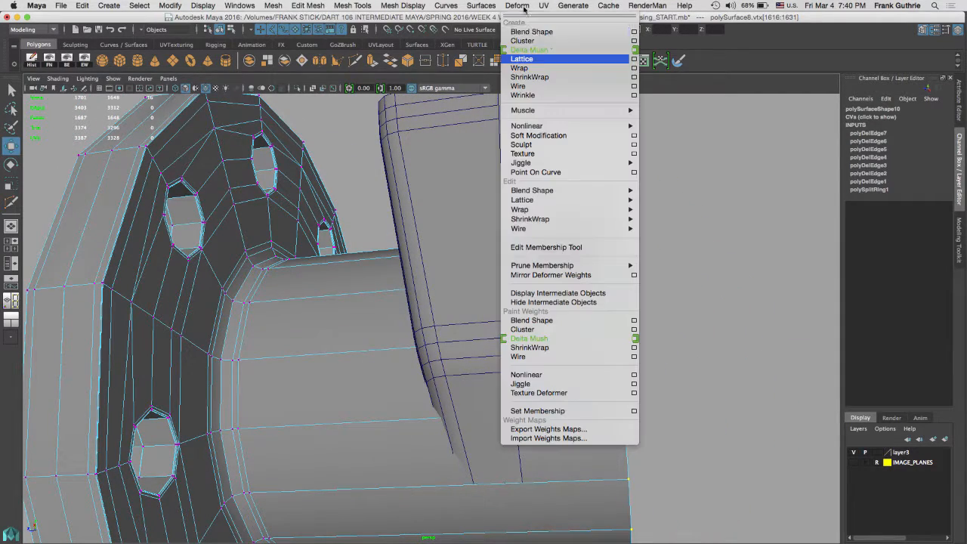
{"action": "left_click", "coordinate": [532, 59]}
{"action": "key", "text": "f"}
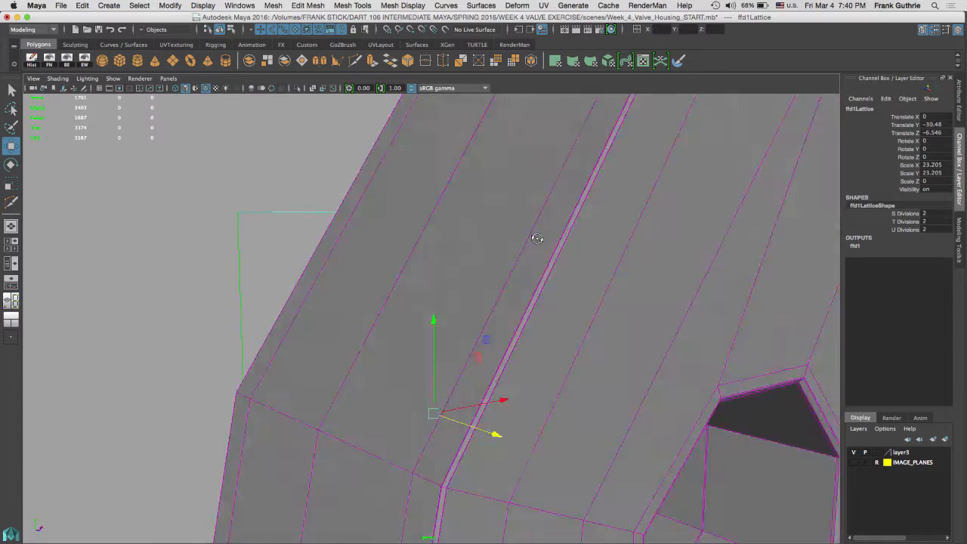
Select the upper lattice points and pull them along Z towards the flange, close to the valve body's sloped side.
{"action": "right_click_drag", "start_coordinate": [361, 202], "coordinate": [355, 169]}
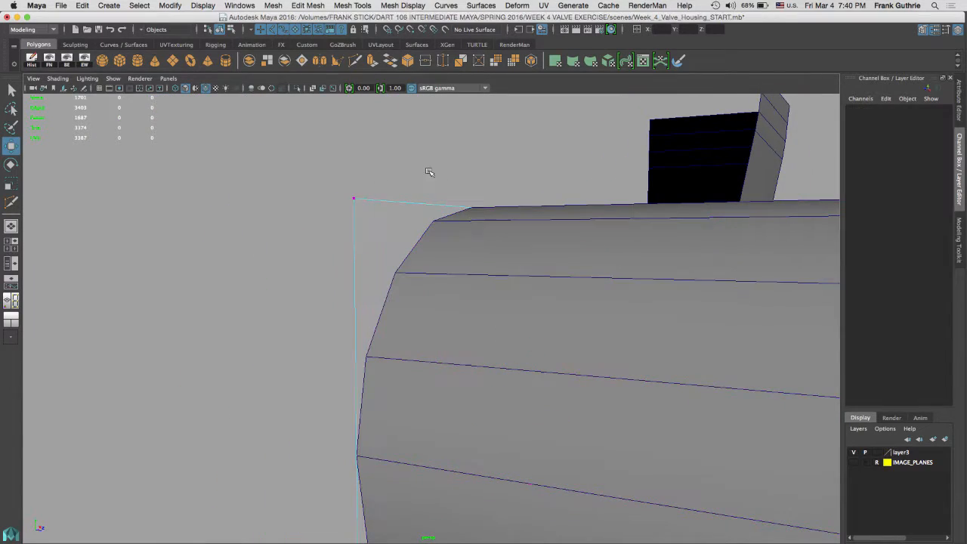
{"action": "left_click_drag", "start_coordinate": [597, 161], "coordinate": [501, 231]}
{"action": "middle_click_drag", "start_coordinate": [501, 231], "coordinate": [695, 279], "text": "alt"}
{"action": "left_click_drag", "start_coordinate": [464, 263], "coordinate": [241, 313]}
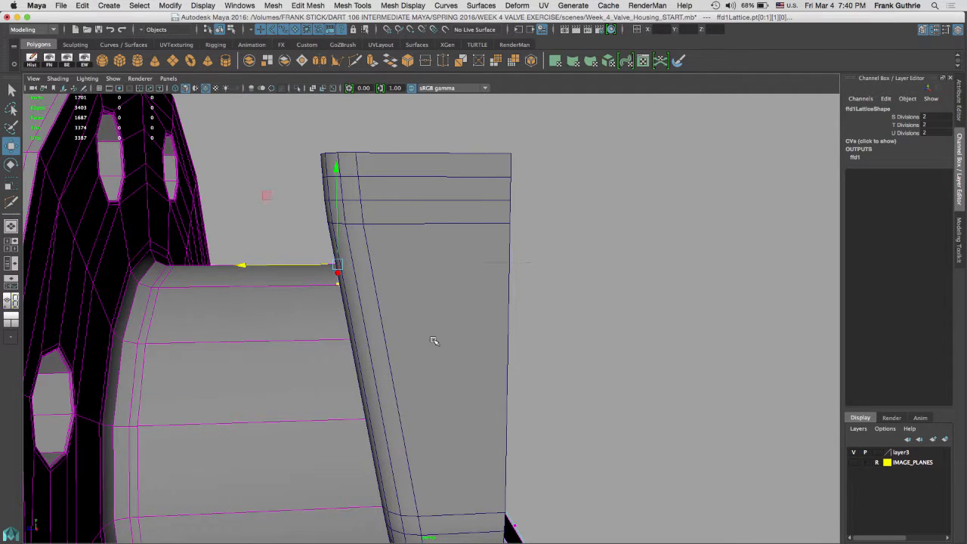
Fine-tune the upper lattice points along Z in the side view so the pipe's top edge meets the valve body's sloped edge.
{"action": "key", "text": "space"}
{"action": "key", "text": "space"}
{"action": "key", "text": "f"}
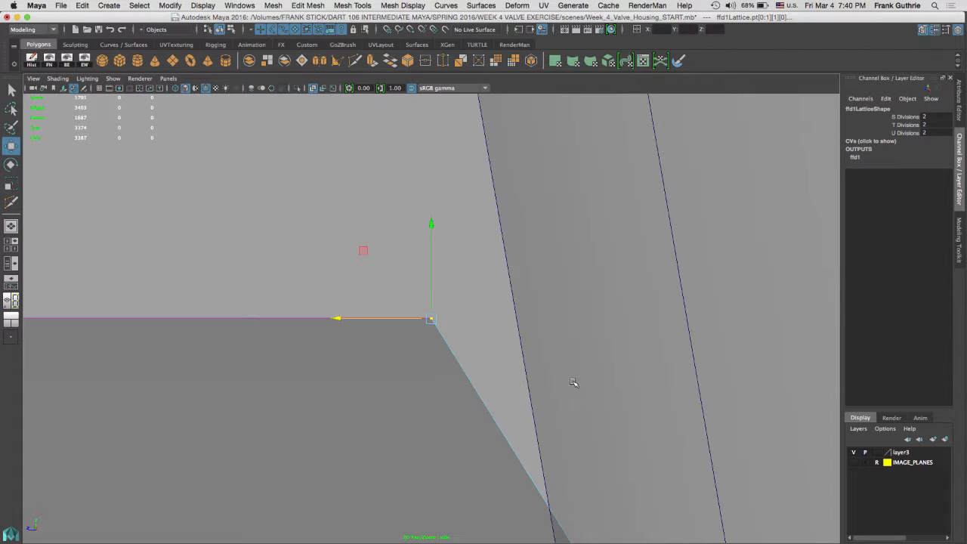
{"action": "left_click_drag", "start_coordinate": [338, 321], "coordinate": [416, 327]}
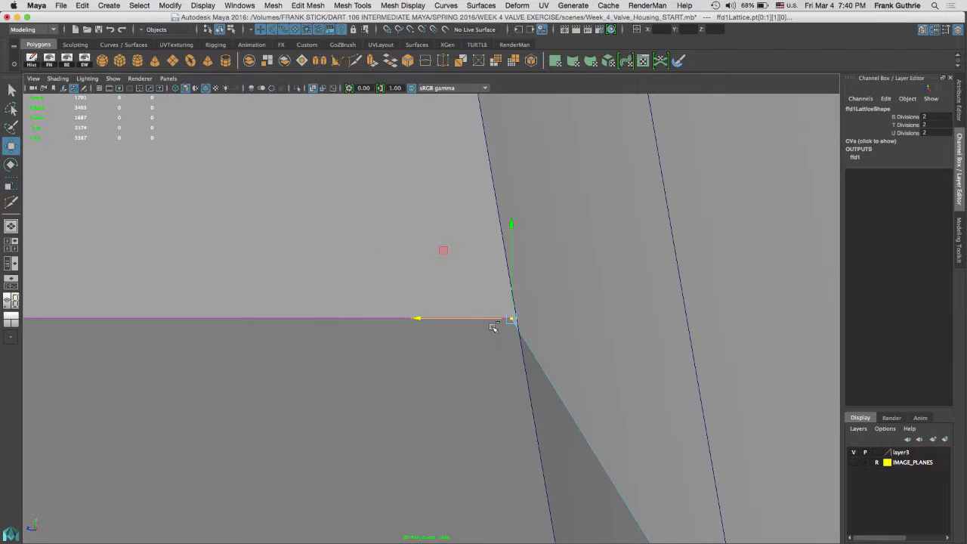
{"action": "left_click_drag", "start_coordinate": [492, 292], "coordinate": [551, 353], "text": "ctrl+alt"}
{"action": "left_click_drag", "start_coordinate": [320, 245], "coordinate": [455, 380], "text": "ctrl+alt"}
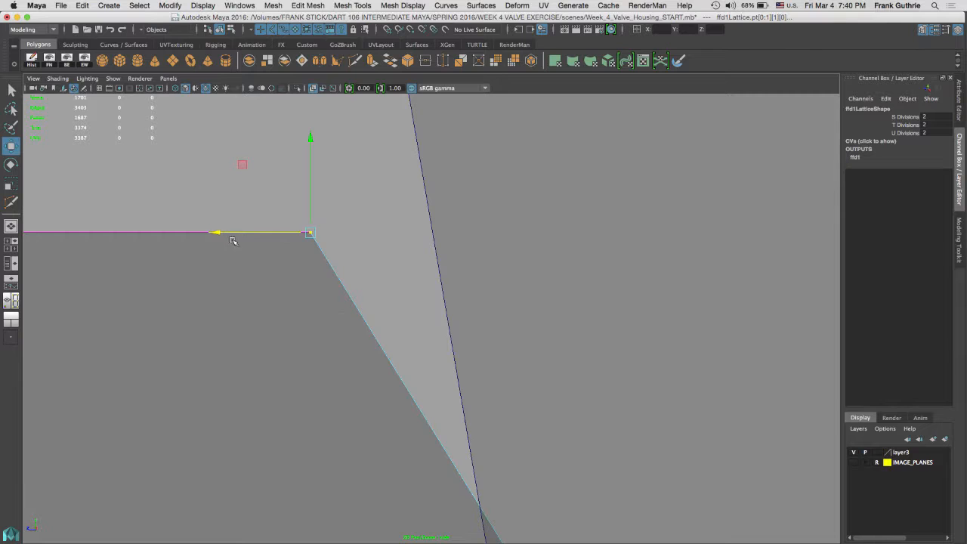
{"action": "left_click_drag", "start_coordinate": [217, 232], "coordinate": [339, 250]}
{"action": "left_click_drag", "start_coordinate": [403, 211], "coordinate": [486, 340], "text": "ctrl+alt"}
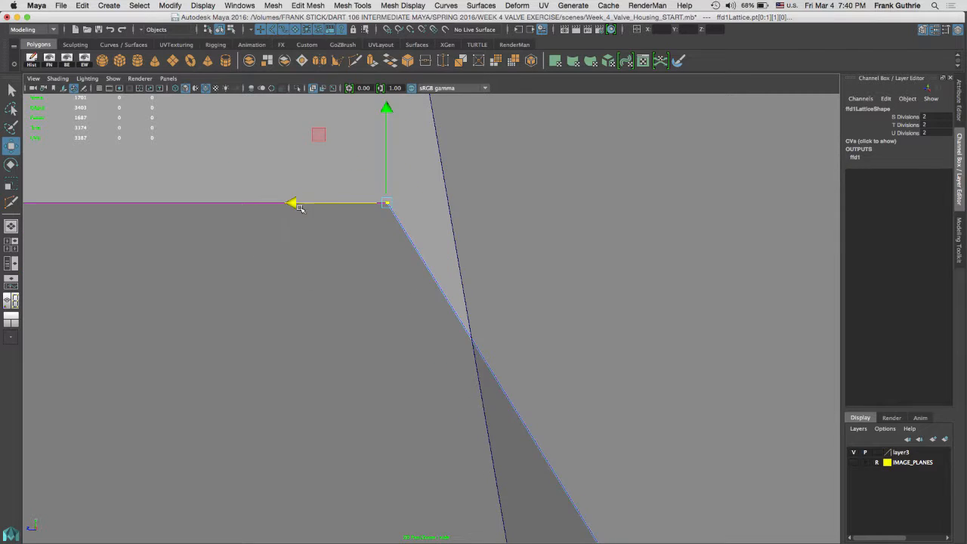
{"action": "left_click_drag", "start_coordinate": [299, 208], "coordinate": [354, 217]}
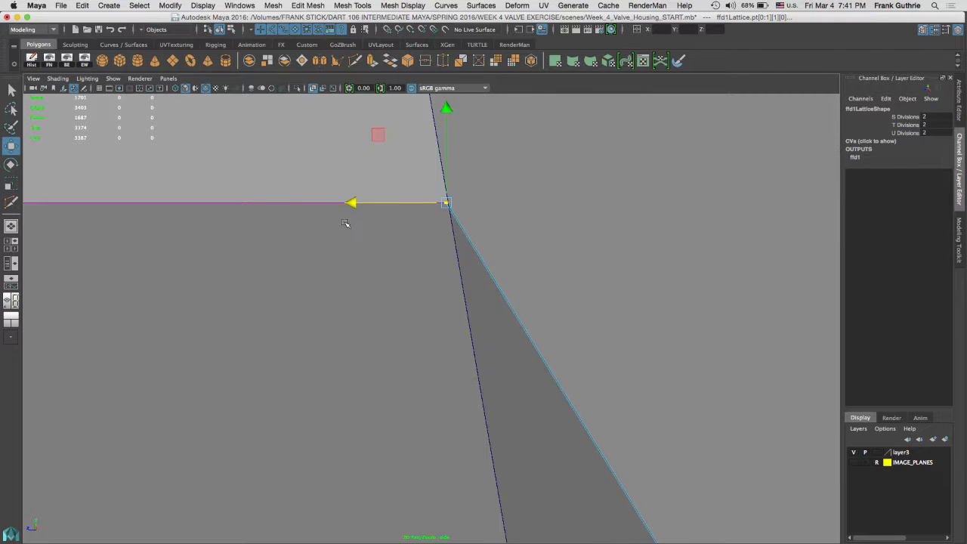
{"action": "scroll", "coordinate": [551, 298], "scroll_direction": "down", "scroll_amount": 5}
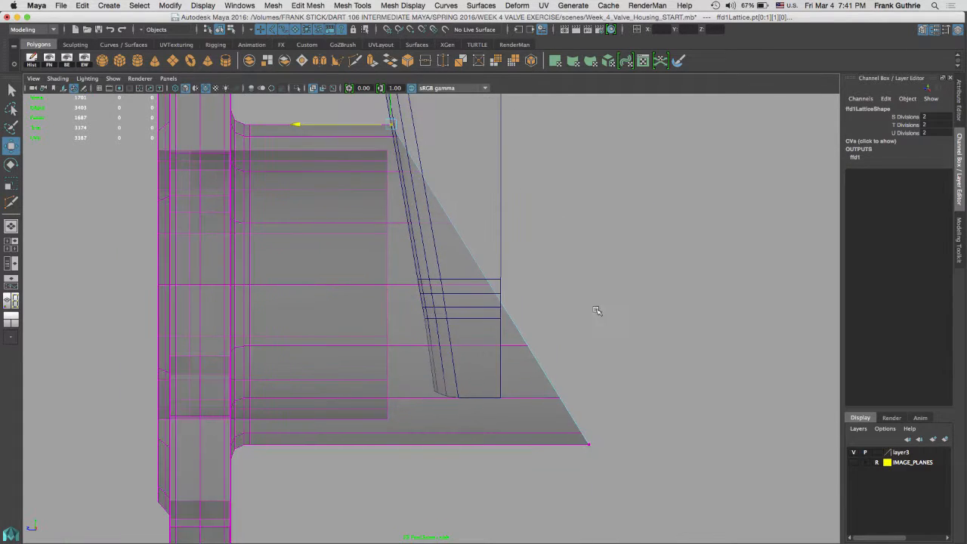
Select the lower lattice points and pull them along Z towards the flange, close to the valve body's sloped side.
{"action": "left_click_drag", "start_coordinate": [553, 414], "coordinate": [638, 488]}
{"action": "scroll", "coordinate": [624, 355], "scroll_direction": "up", "scroll_amount": 4}
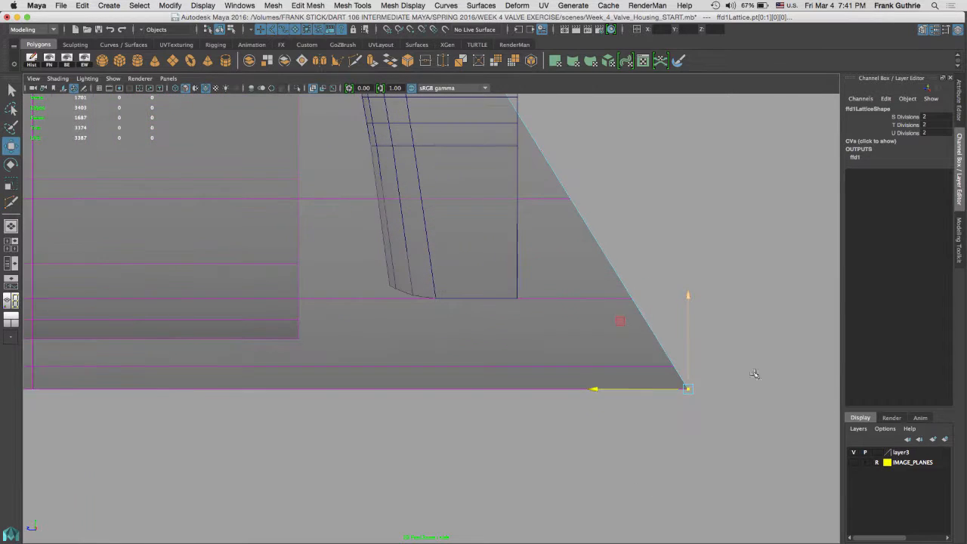
{"action": "left_click_drag", "start_coordinate": [624, 356], "coordinate": [626, 423], "text": "alt"}
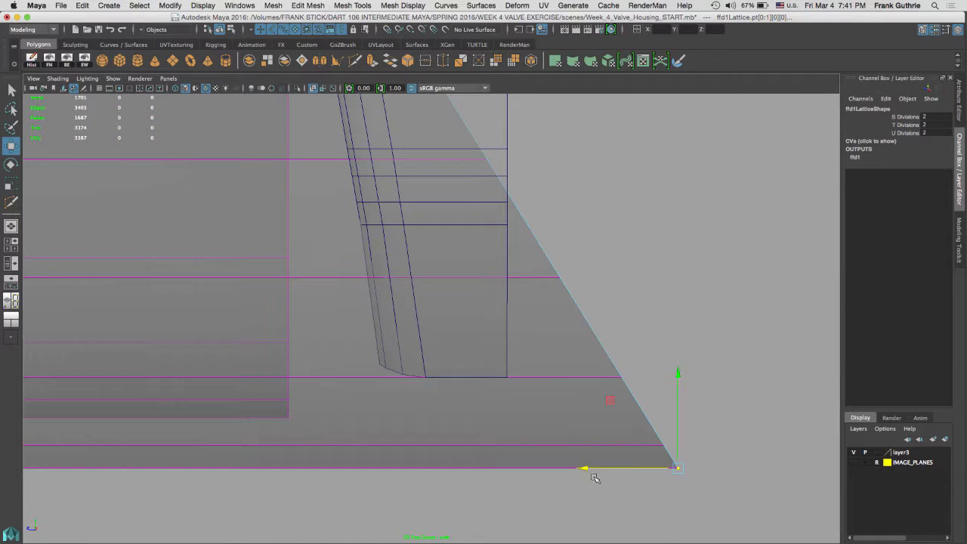
{"action": "left_click_drag", "start_coordinate": [584, 470], "coordinate": [355, 449]}
{"action": "right_click_drag", "start_coordinate": [443, 352], "coordinate": [366, 334], "text": "alt"}
{"action": "middle_click_drag", "start_coordinate": [367, 334], "coordinate": [391, 463], "text": "alt"}
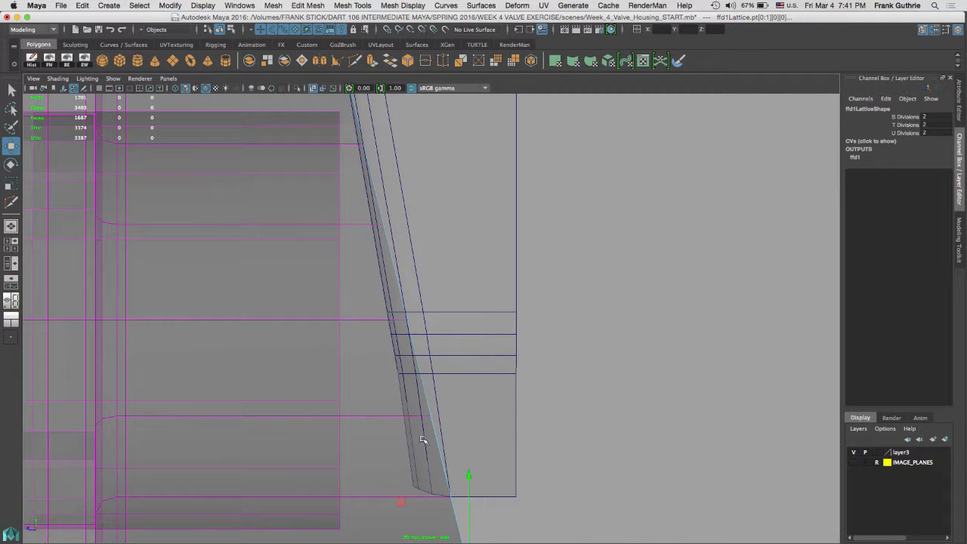
{"action": "middle_click_drag", "start_coordinate": [412, 536], "coordinate": [420, 432], "text": "alt"}
{"action": "left_click_drag", "start_coordinate": [390, 457], "coordinate": [360, 445]}
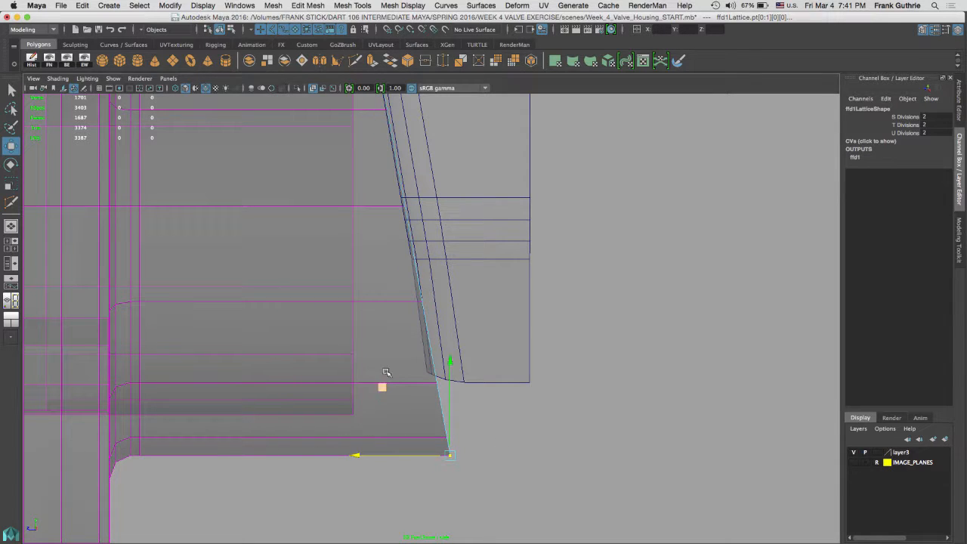
Fine-tune the lower lattice points along Z in the side view so the pipe's end edge lines up with the valve body's sloped edge.
{"action": "scroll", "coordinate": [396, 191], "scroll_direction": "up", "scroll_amount": 6}
{"action": "left_click_drag", "start_coordinate": [313, 226], "coordinate": [367, 306]}
{"action": "left_click_drag", "start_coordinate": [394, 251], "coordinate": [462, 316], "text": "ctrl+alt"}
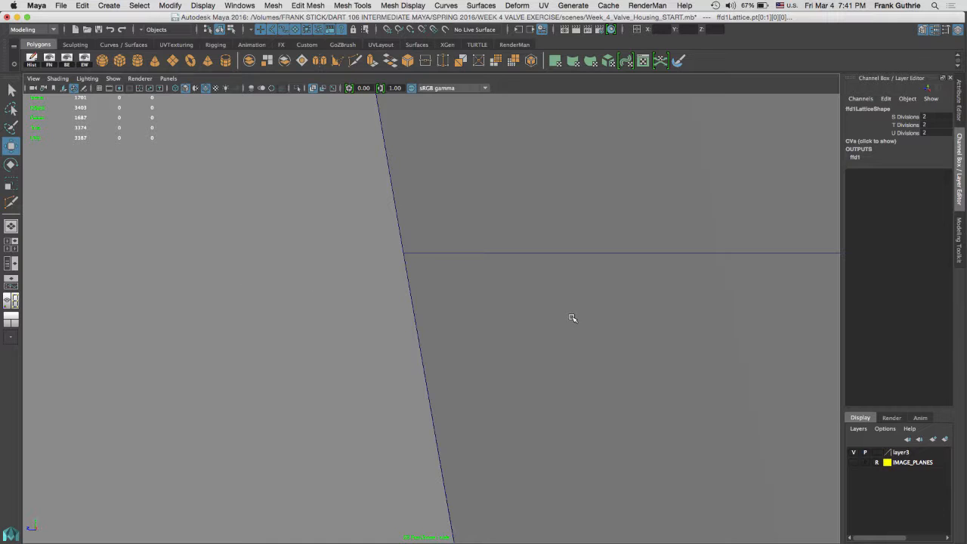
{"action": "scroll", "coordinate": [572, 319], "scroll_direction": "down", "scroll_amount": 5}
{"action": "scroll", "coordinate": [566, 318], "scroll_direction": "up", "scroll_amount": 3}
{"action": "middle_click_drag", "start_coordinate": [574, 331], "coordinate": [208, 316]}
{"action": "middle_click_drag", "start_coordinate": [574, 324], "coordinate": [403, 325]}
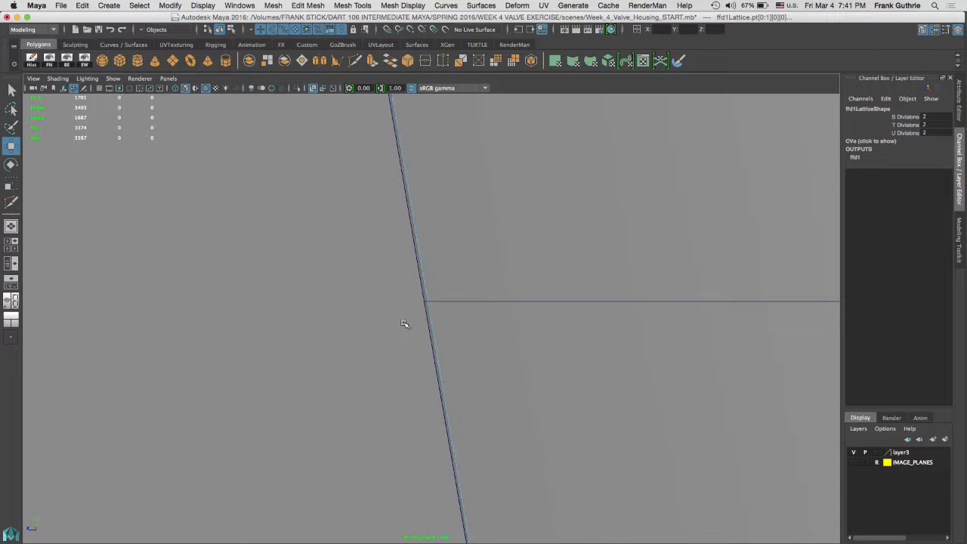
{"action": "left_click_drag", "start_coordinate": [390, 267], "coordinate": [482, 355], "text": "ctrl+alt"}
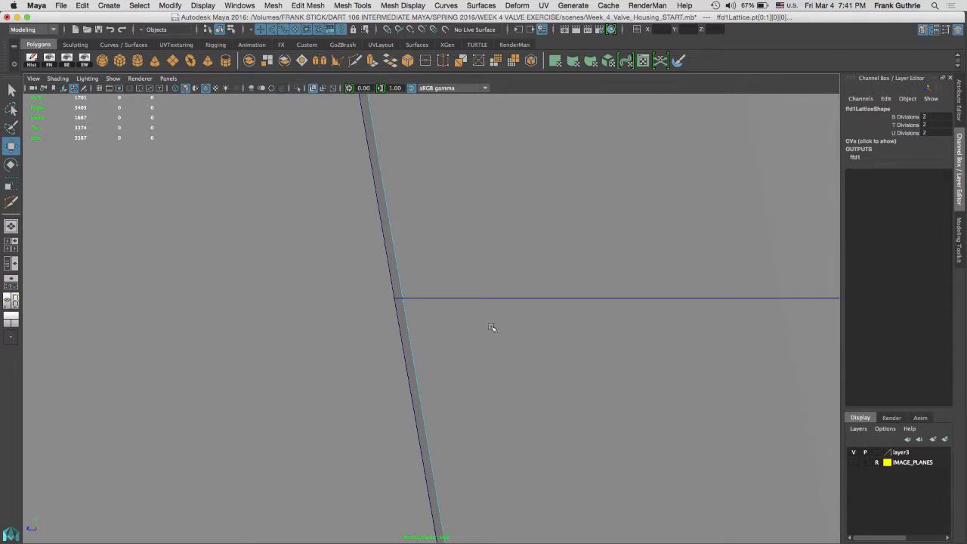
{"action": "left_click_drag", "start_coordinate": [357, 265], "coordinate": [459, 354], "text": "ctrl+alt"}
{"action": "middle_click_drag", "start_coordinate": [467, 295], "coordinate": [390, 315]}
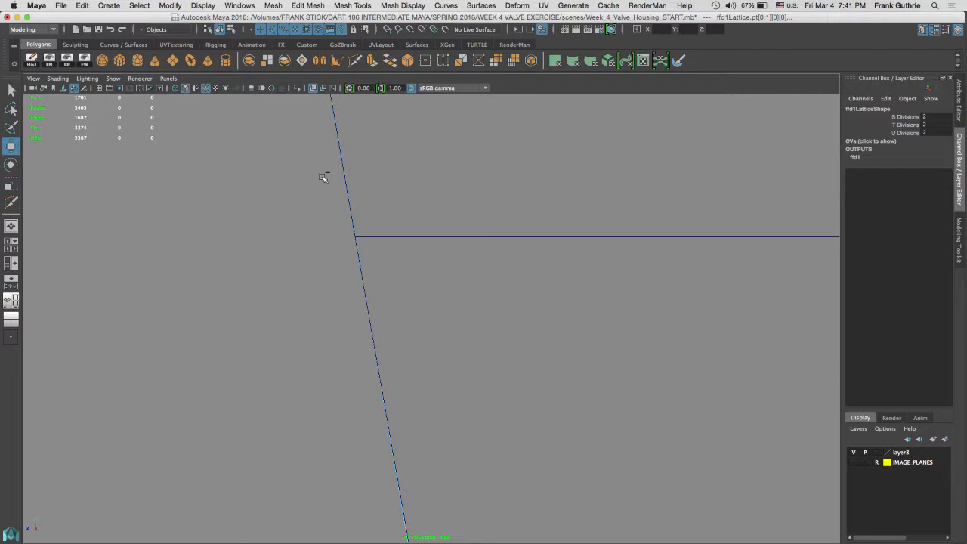
{"action": "middle_click_drag", "start_coordinate": [378, 228], "coordinate": [469, 301], "text": "alt"}
{"action": "middle_click_drag", "start_coordinate": [449, 359], "coordinate": [460, 324], "text": "alt"}
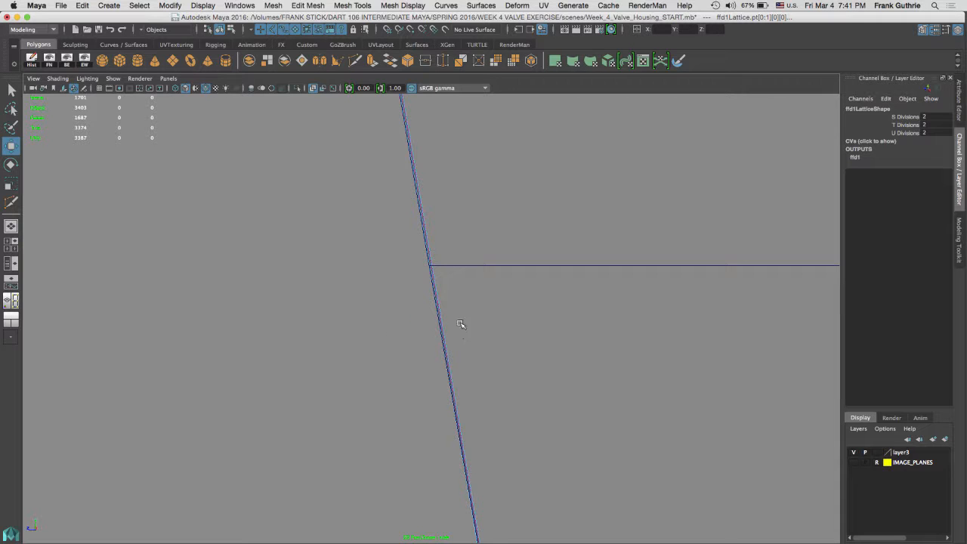
{"action": "mouse_move", "coordinate": [474, 291]}
{"action": "middle_mouse_down"}
{"action": "mouse_move", "coordinate": [466, 293]}
{"action": "mouse_move", "coordinate": [475, 300]}
{"action": "middle_mouse_up"}
{"action": "key", "text": "f"}
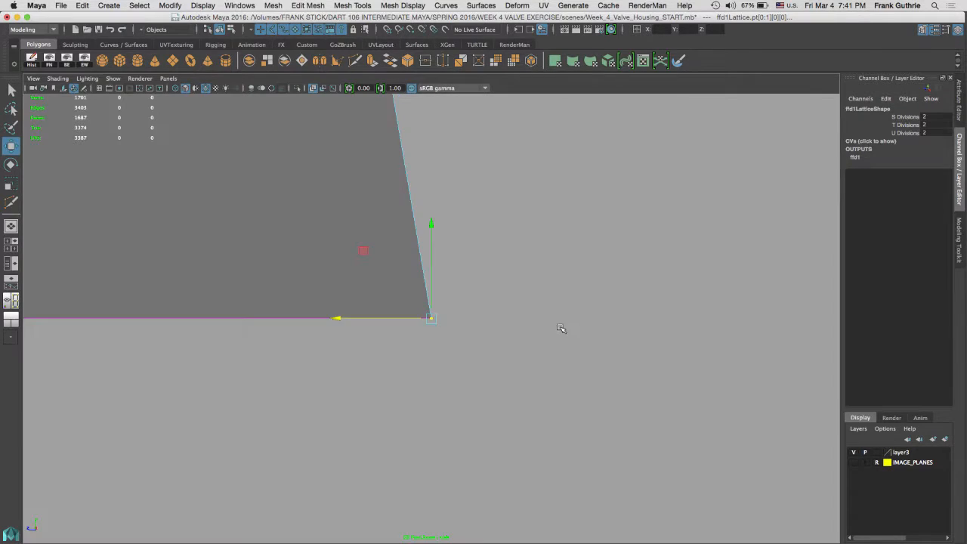
Examine in the side view how the pipe's slanted end aligns with the valve body's slope and its lower corner.
{"action": "right_click_drag", "start_coordinate": [615, 335], "coordinate": [183, 253], "text": "alt"}
{"action": "middle_click_drag", "start_coordinate": [516, 281], "coordinate": [559, 334], "text": "alt"}
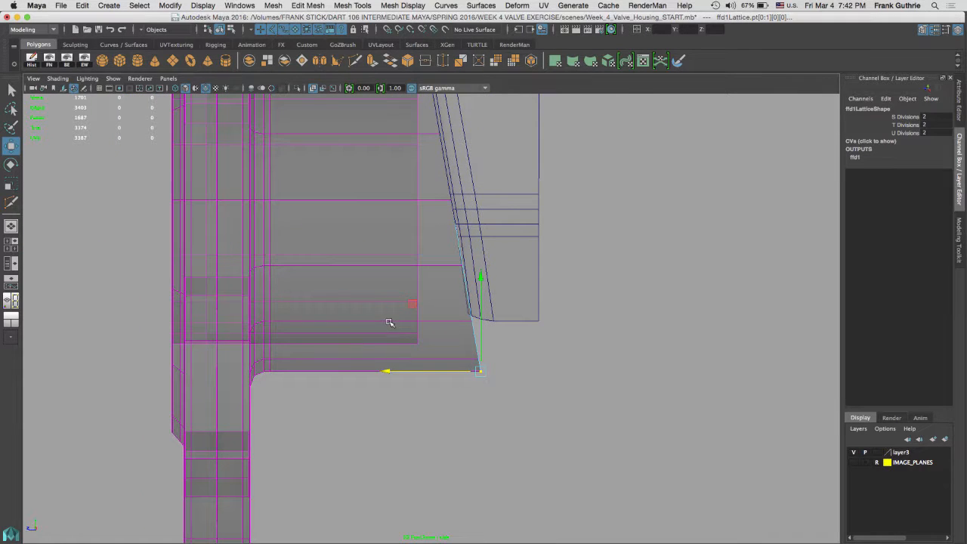
{"action": "right_click_drag", "start_coordinate": [393, 312], "coordinate": [729, 356], "text": "alt"}
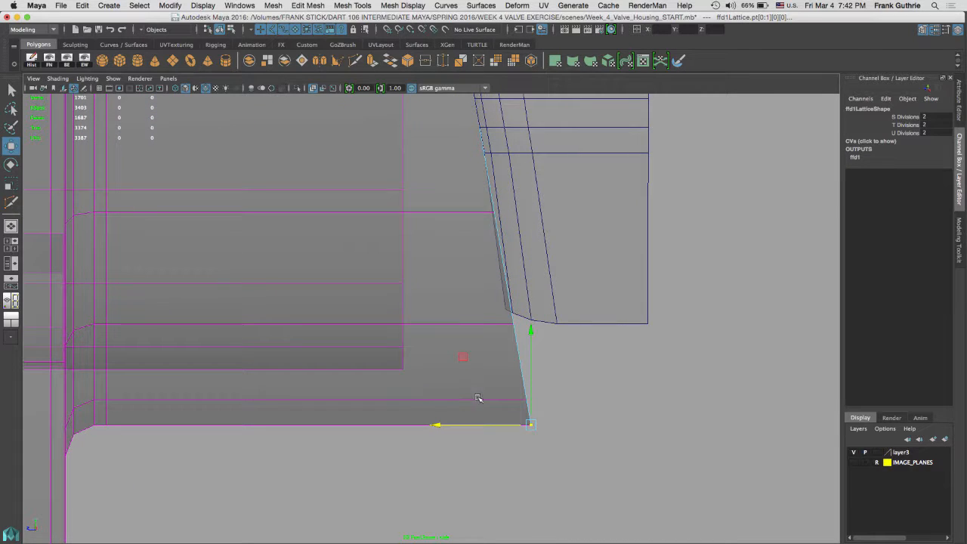
{"action": "middle_click_drag", "start_coordinate": [751, 242], "coordinate": [608, 273]}
{"action": "middle_click_drag", "start_coordinate": [627, 293], "coordinate": [620, 392], "text": "alt"}
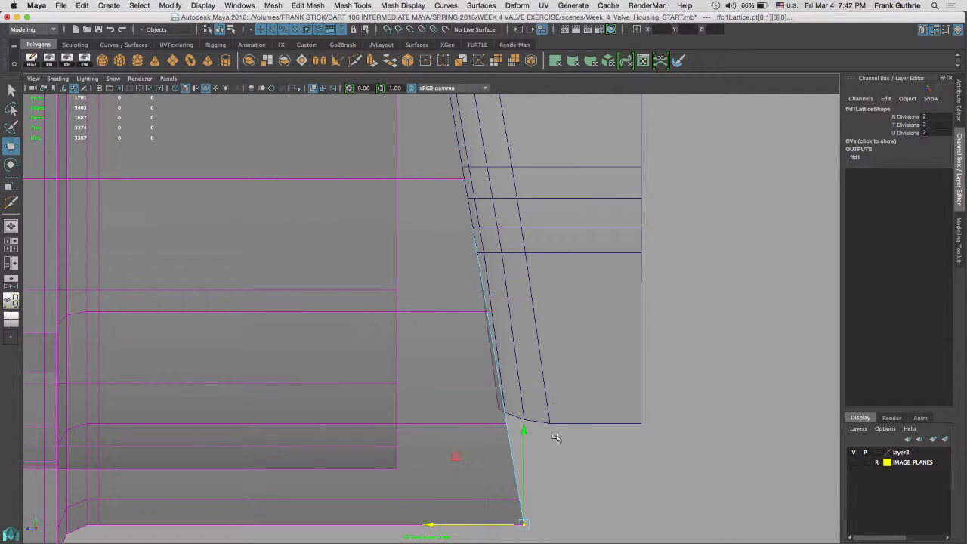
{"action": "left_click_drag", "start_coordinate": [451, 356], "coordinate": [525, 405], "text": "ctrl+alt"}
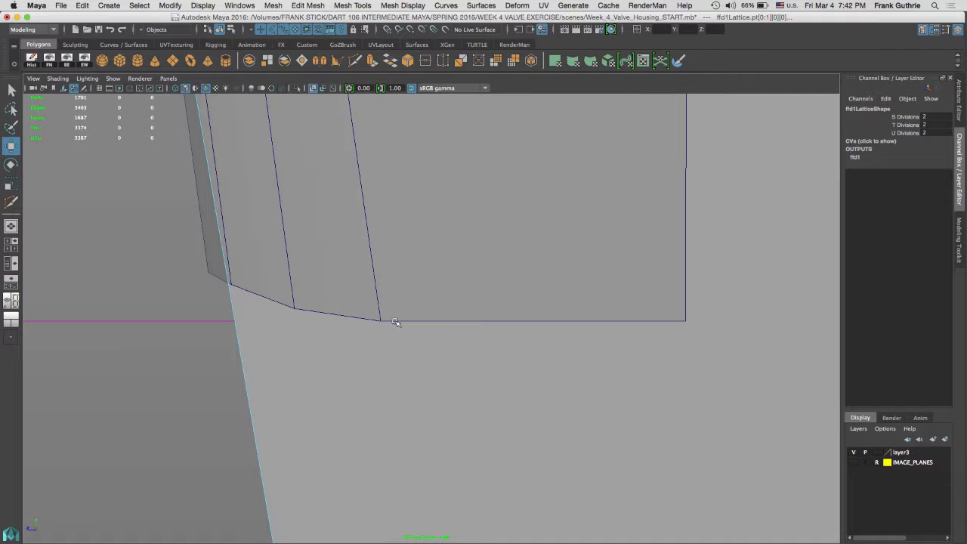
{"action": "right_click_drag", "start_coordinate": [492, 314], "coordinate": [372, 270], "text": "alt"}
{"action": "middle_click_drag", "start_coordinate": [412, 243], "coordinate": [425, 308], "text": "alt"}
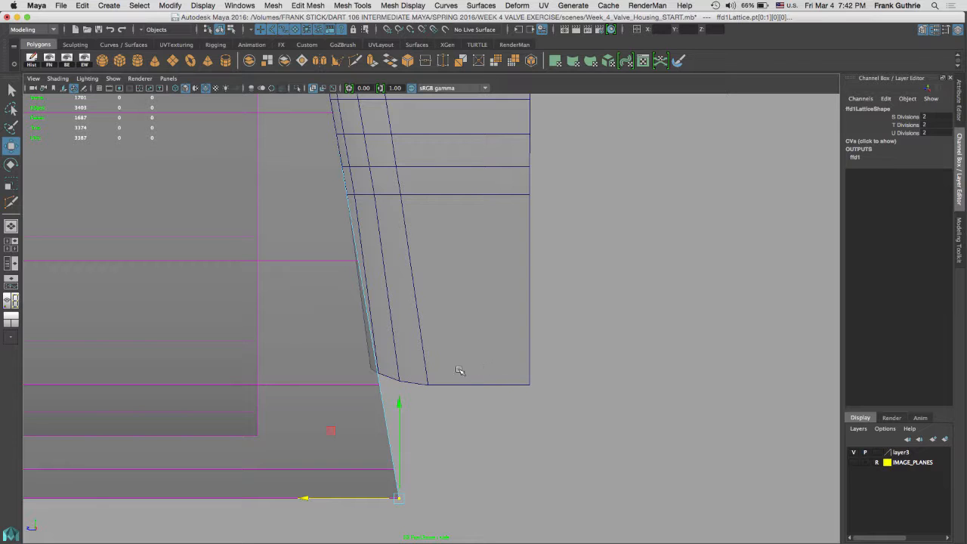
{"action": "right_click_drag", "start_coordinate": [484, 361], "coordinate": [317, 303], "text": "alt"}
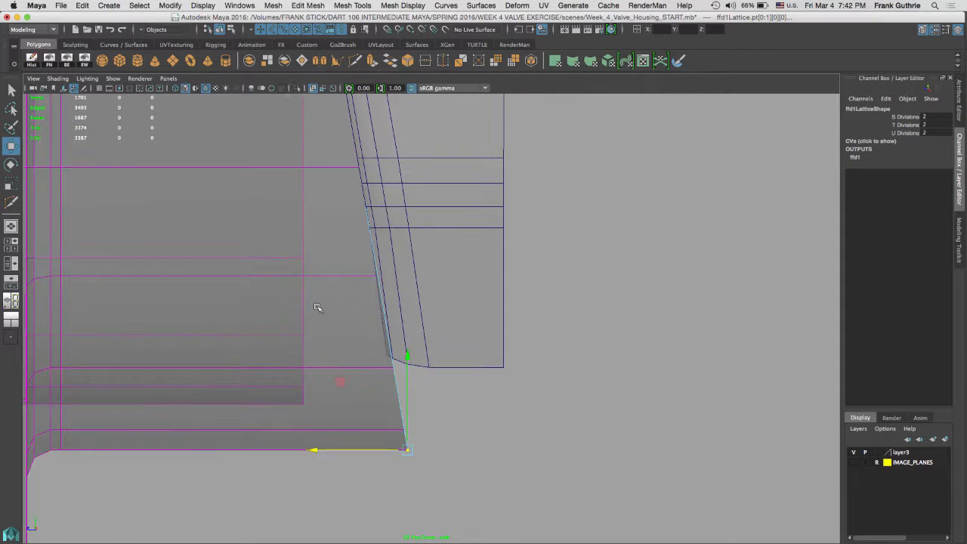
{"action": "middle_click_drag", "start_coordinate": [513, 302], "coordinate": [641, 379], "text": "alt"}
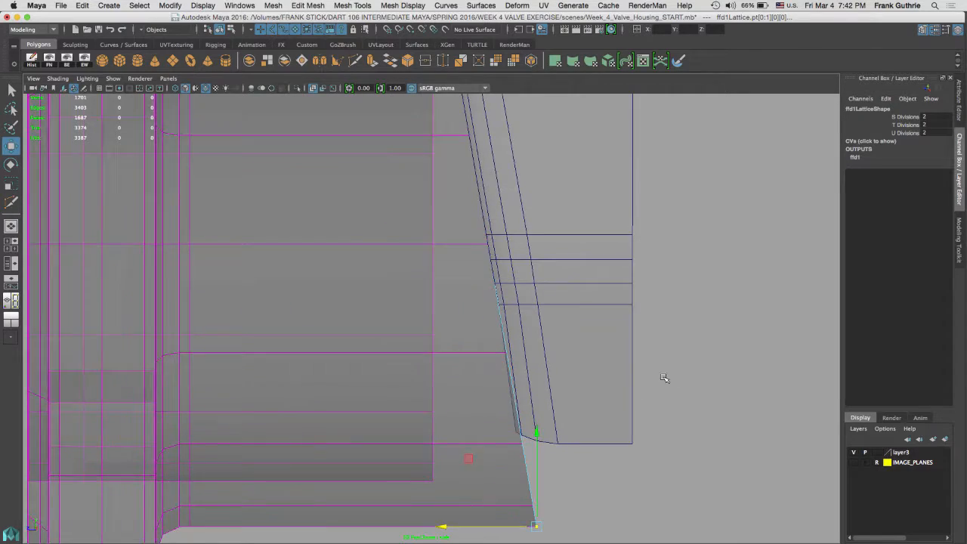
{"action": "right_click_drag", "start_coordinate": [665, 378], "coordinate": [406, 319], "text": "alt"}
{"action": "middle_click_drag", "start_coordinate": [424, 309], "coordinate": [422, 293], "text": "alt"}
Select the flanged pipe as an object in the perspective view and delete its construction history to bake in the lattice deformation.
{"action": "key", "text": "space"}
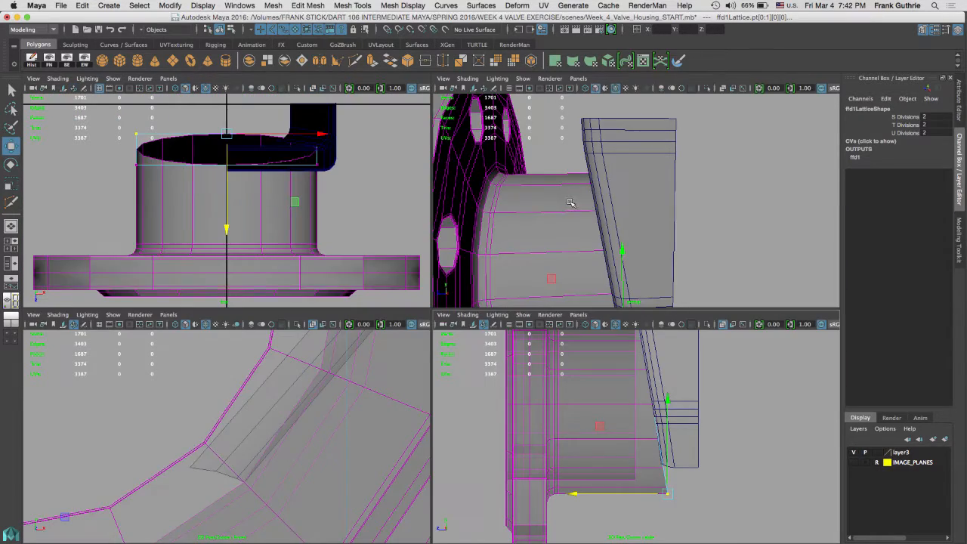
{"action": "key", "text": "space"}
{"action": "left_click_drag", "start_coordinate": [503, 315], "coordinate": [472, 285], "text": "alt"}
{"action": "middle_click_drag", "start_coordinate": [472, 285], "coordinate": [472, 168], "text": "alt"}
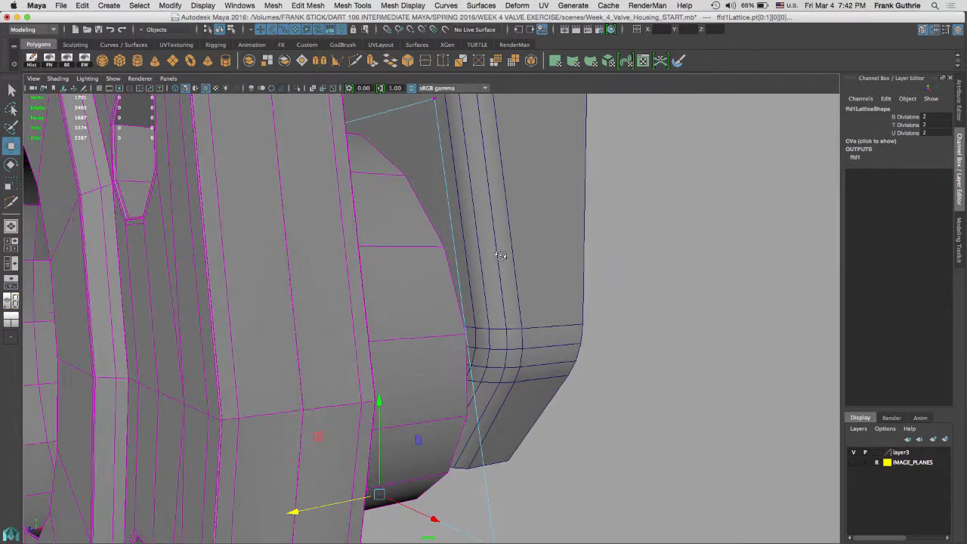
{"action": "left_click_drag", "start_coordinate": [501, 256], "coordinate": [268, 184], "text": "alt"}
{"action": "right_click_drag", "start_coordinate": [263, 164], "coordinate": [292, 146]}
{"action": "left_click", "coordinate": [261, 192]}
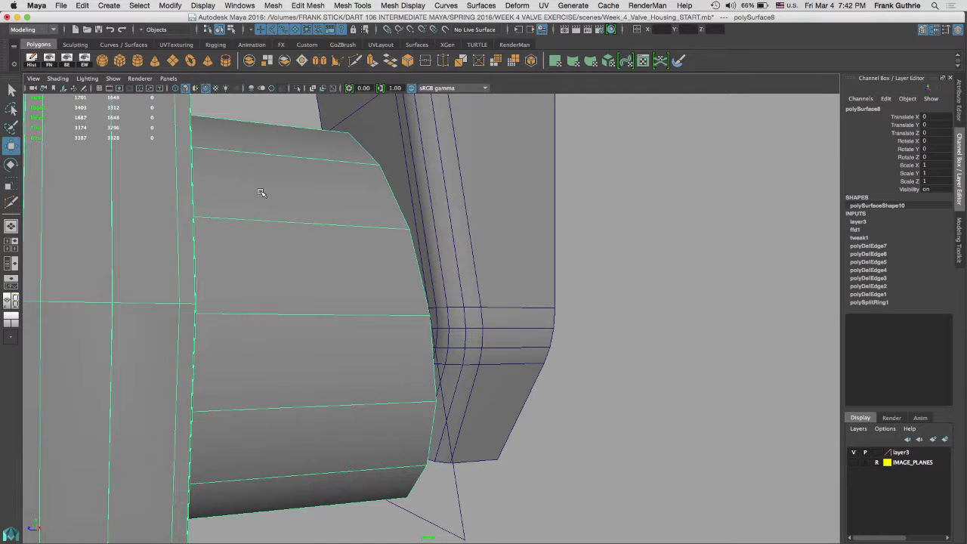
{"action": "left_click", "coordinate": [32, 60]}
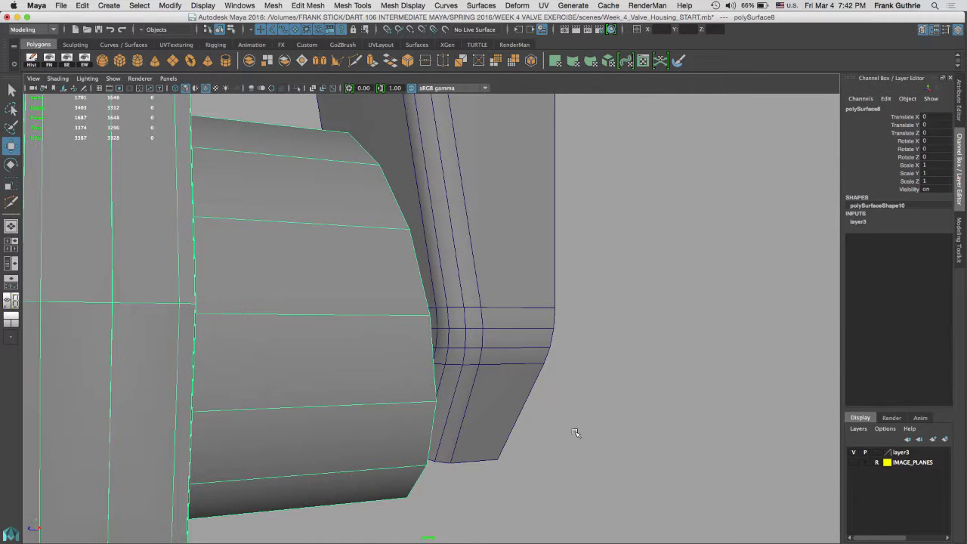
Select the vertices along the valve body's bottom edge and apply a Lattice deformer to them.
{"action": "left_click_drag", "start_coordinate": [565, 423], "coordinate": [441, 346], "text": "alt"}
{"action": "left_click", "coordinate": [459, 349]}
{"action": "right_click_drag", "start_coordinate": [471, 337], "coordinate": [424, 247]}
{"action": "left_click_drag", "start_coordinate": [551, 341], "coordinate": [313, 436]}
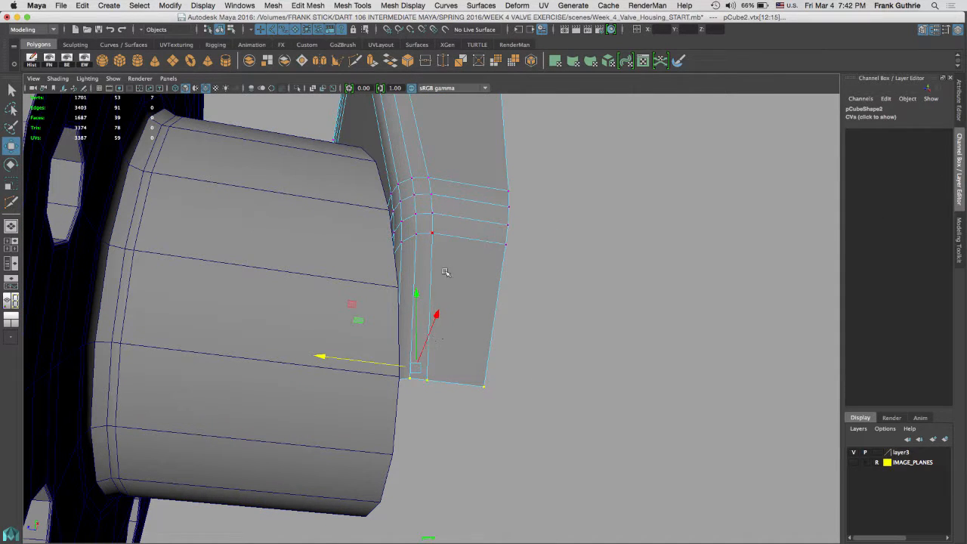
{"action": "left_click", "coordinate": [517, 5]}
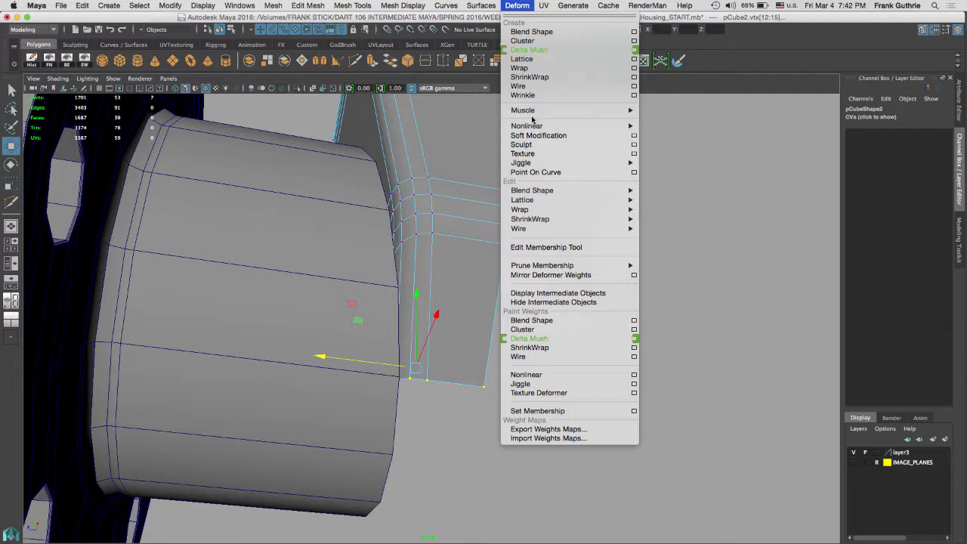
{"action": "left_click", "coordinate": [519, 83]}
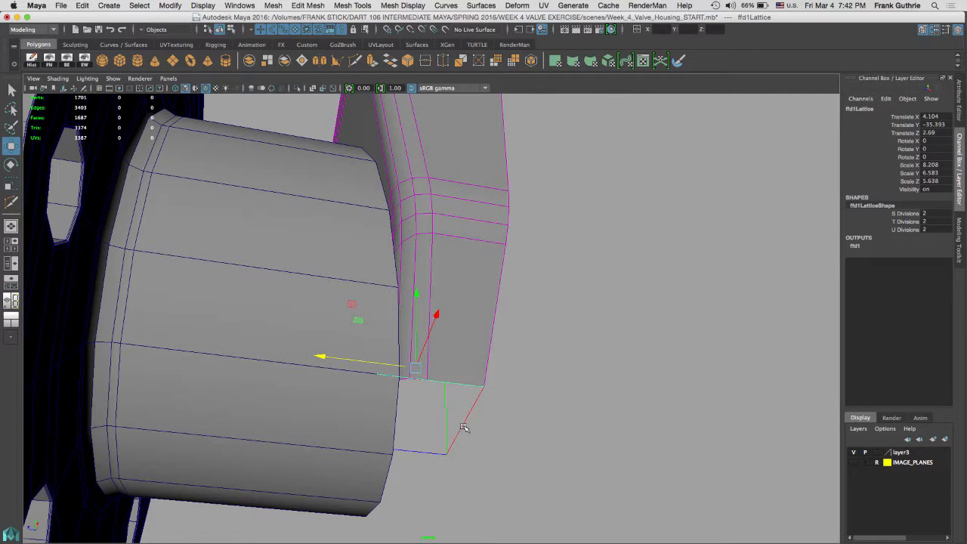
Select the lower lattice points on the flange-facing side and move them along Z away from the flange, towards the pipe's slanted edge.
{"action": "right_click_drag", "start_coordinate": [463, 427], "coordinate": [469, 247]}
{"action": "left_click_drag", "start_coordinate": [582, 374], "coordinate": [555, 406], "text": "alt"}
{"action": "left_click_drag", "start_coordinate": [483, 410], "coordinate": [360, 452]}
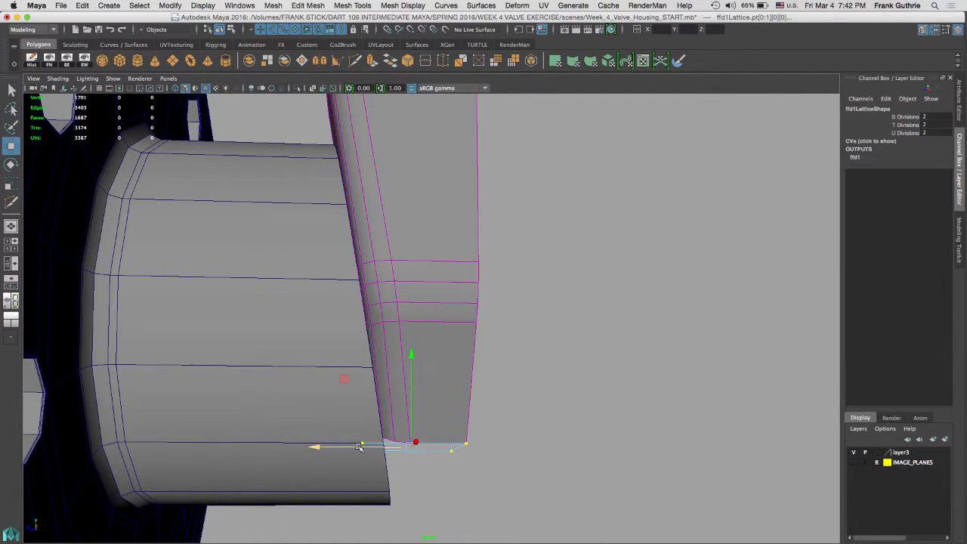
{"action": "key", "text": "space"}
{"action": "key", "text": "space"}
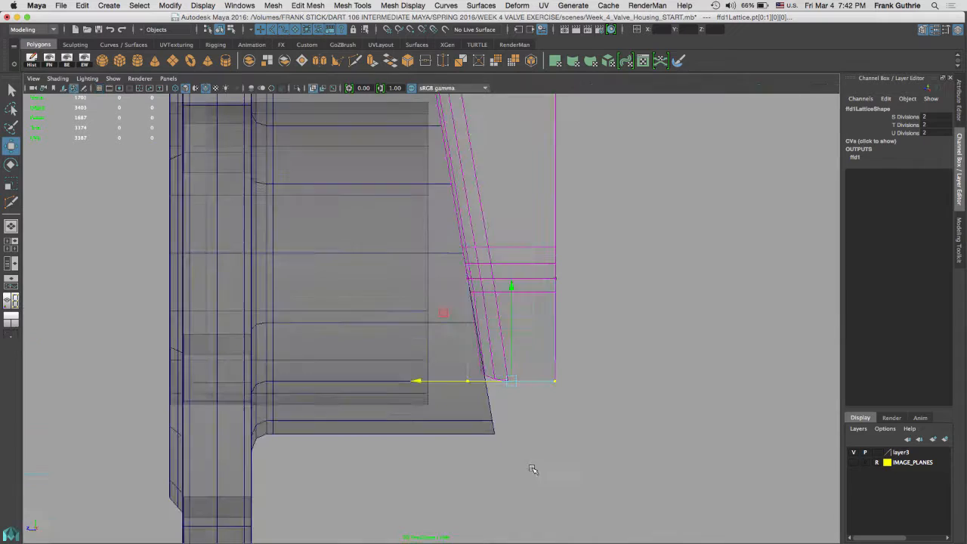
{"action": "scroll", "coordinate": [762, 435], "scroll_direction": "up", "scroll_amount": 3}
{"action": "middle_click_drag", "start_coordinate": [763, 435], "coordinate": [481, 309], "text": "alt"}
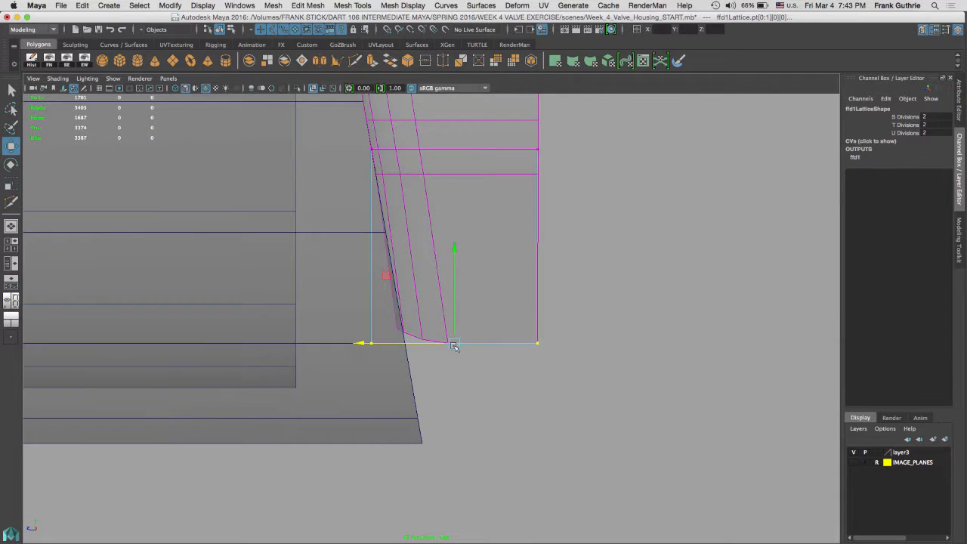
{"action": "scroll", "coordinate": [455, 345], "scroll_direction": "up", "scroll_amount": 4}
{"action": "left_click_drag", "start_coordinate": [247, 291], "coordinate": [325, 382]}
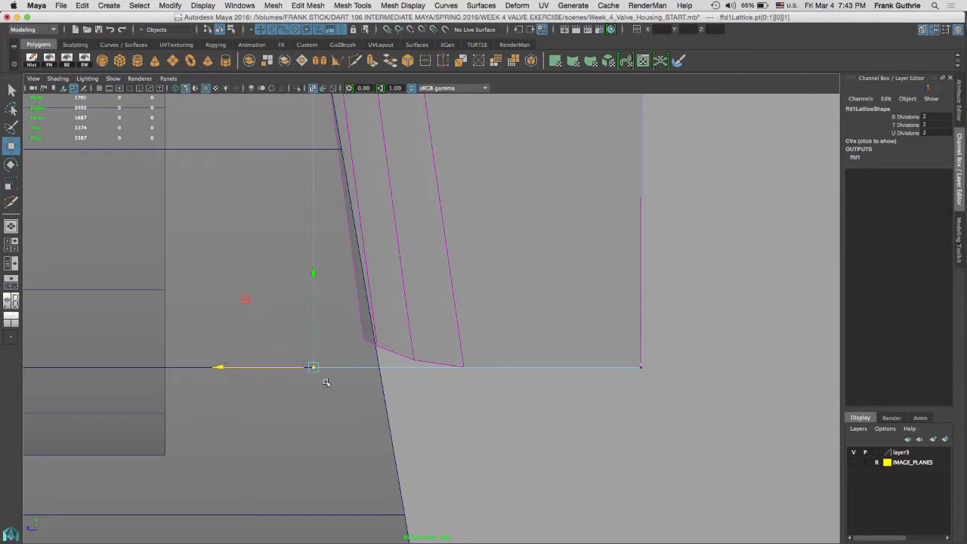
{"action": "left_click_drag", "start_coordinate": [217, 369], "coordinate": [226, 369]}
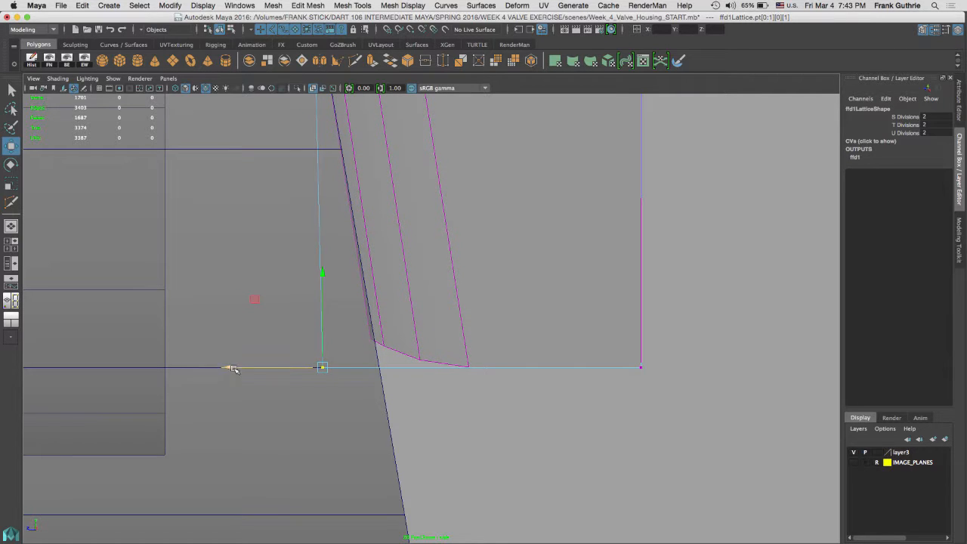
Fine-tune the selected lattice points along Z until the valve body's lower corner meets the pipe's slanted edge.
{"action": "scroll", "coordinate": [369, 332], "scroll_direction": "up", "scroll_amount": 3}
{"action": "left_click_drag", "start_coordinate": [371, 180], "coordinate": [473, 297], "text": "ctrl+alt"}
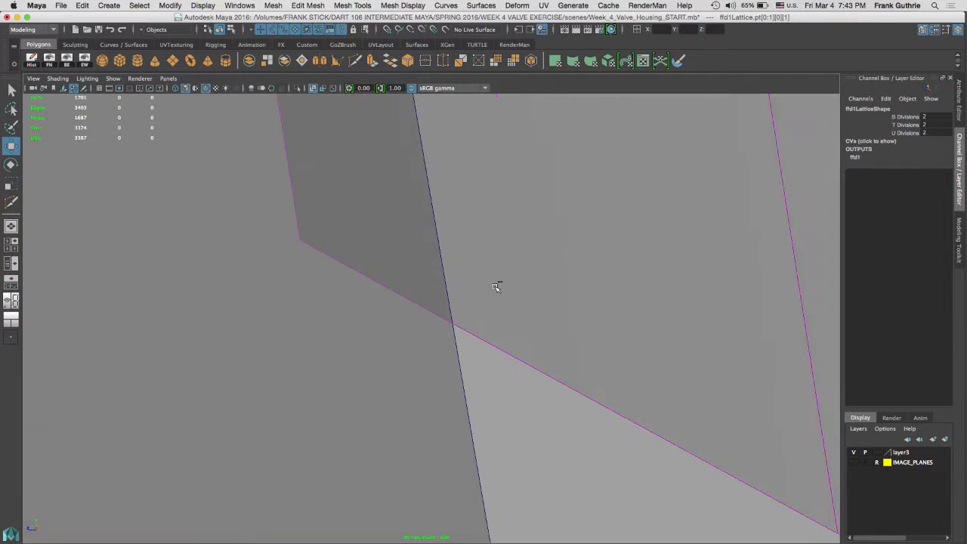
{"action": "middle_click_drag", "start_coordinate": [499, 285], "coordinate": [638, 294]}
{"action": "middle_click_drag", "start_coordinate": [482, 239], "coordinate": [527, 240]}
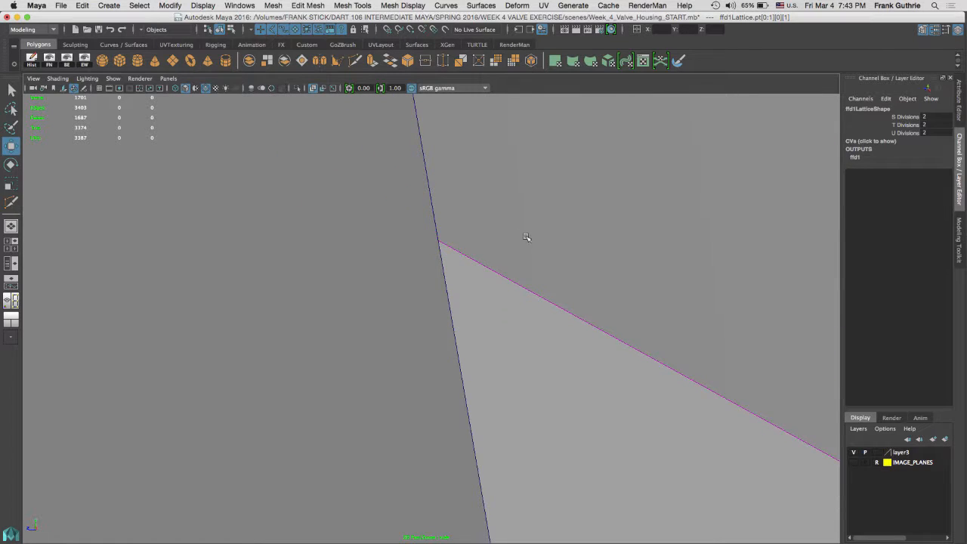
{"action": "right_click_drag", "start_coordinate": [618, 315], "coordinate": [535, 292], "text": "alt"}
{"action": "middle_click_drag", "start_coordinate": [493, 279], "coordinate": [490, 403], "text": "alt"}
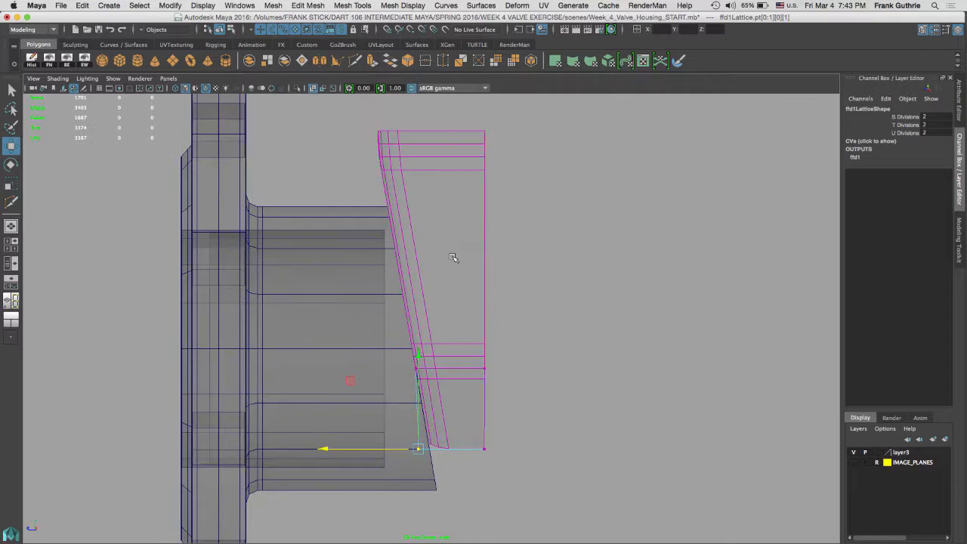
Select the valve body as an object and delete its construction history to bake in the lattice deformation.
{"action": "right_click_drag", "start_coordinate": [442, 244], "coordinate": [491, 228]}
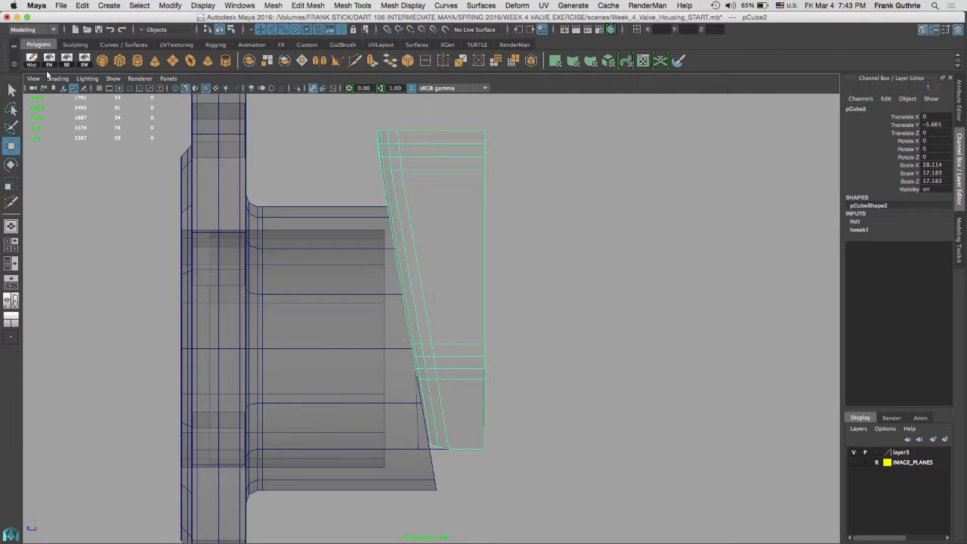
{"action": "key", "text": "space"}
{"action": "key", "text": "space"}
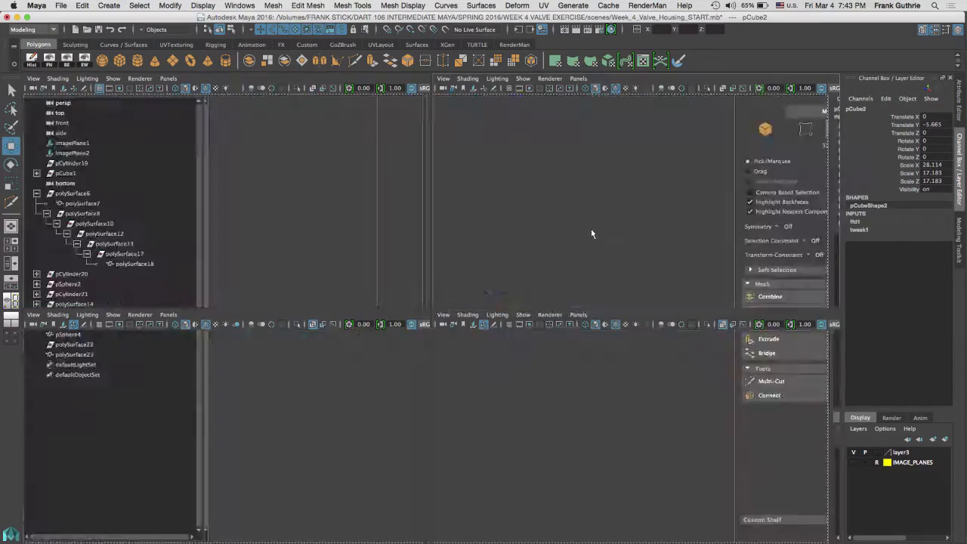
{"action": "left_click_drag", "start_coordinate": [565, 236], "coordinate": [505, 241], "text": "alt"}
{"action": "left_click", "coordinate": [32, 60]}
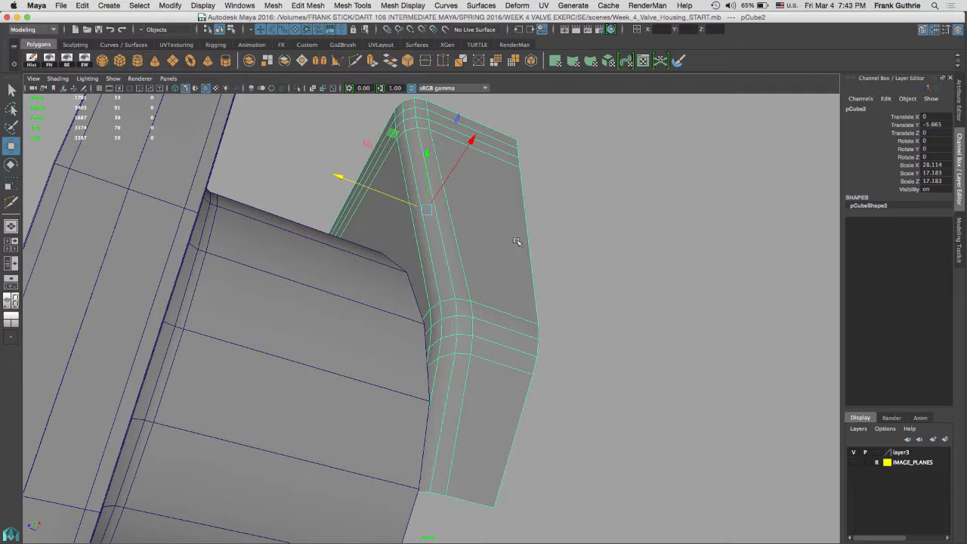
Select the border edge loop around the flanged pipe's slanted open end, facing the valve body.
{"action": "left_click_drag", "start_coordinate": [495, 260], "coordinate": [454, 212], "text": "alt"}
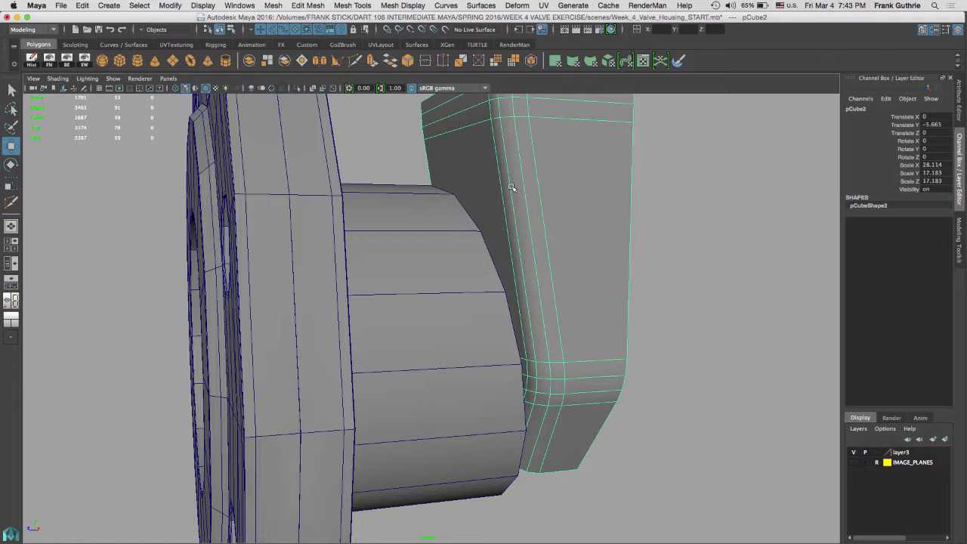
{"action": "left_click_drag", "start_coordinate": [476, 244], "coordinate": [384, 195], "text": "alt"}
{"action": "left_click", "coordinate": [384, 194]}
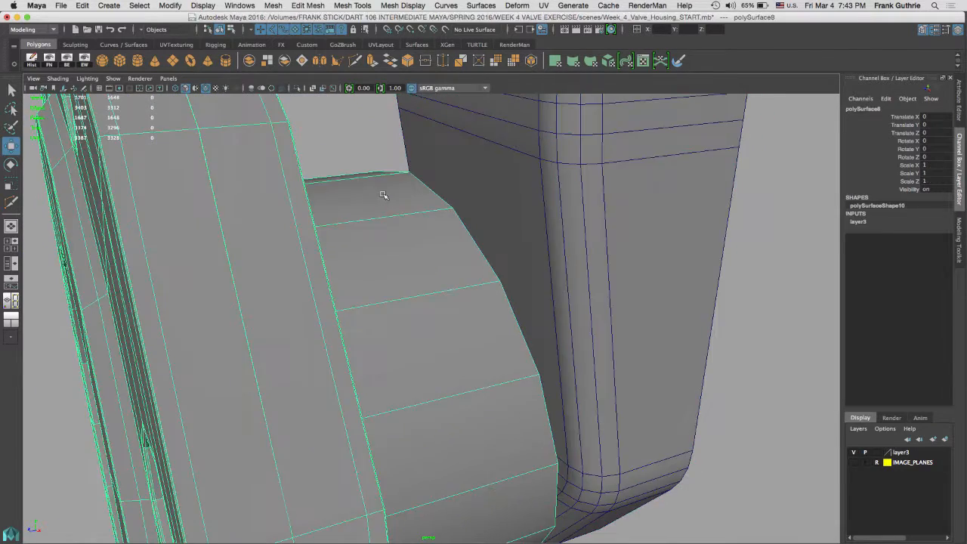
{"action": "right_click_drag", "start_coordinate": [389, 172], "coordinate": [388, 145]}
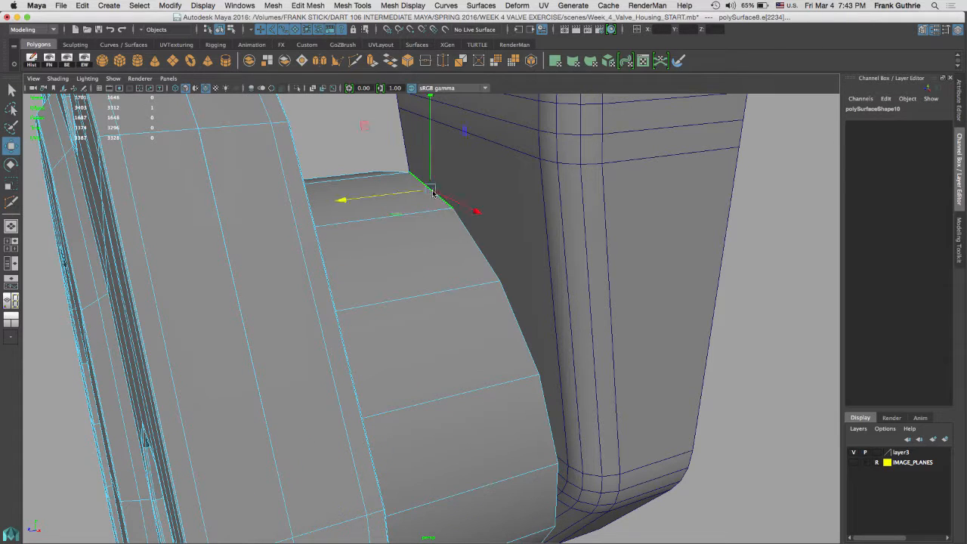
{"action": "double_click", "coordinate": [445, 204]}
Examine where the pipe's slanted end meets the valve body and compare it with the valve reference photo in Photoshop before returning to Maya.
{"action": "left_click_drag", "start_coordinate": [447, 206], "coordinate": [475, 214], "text": "alt"}
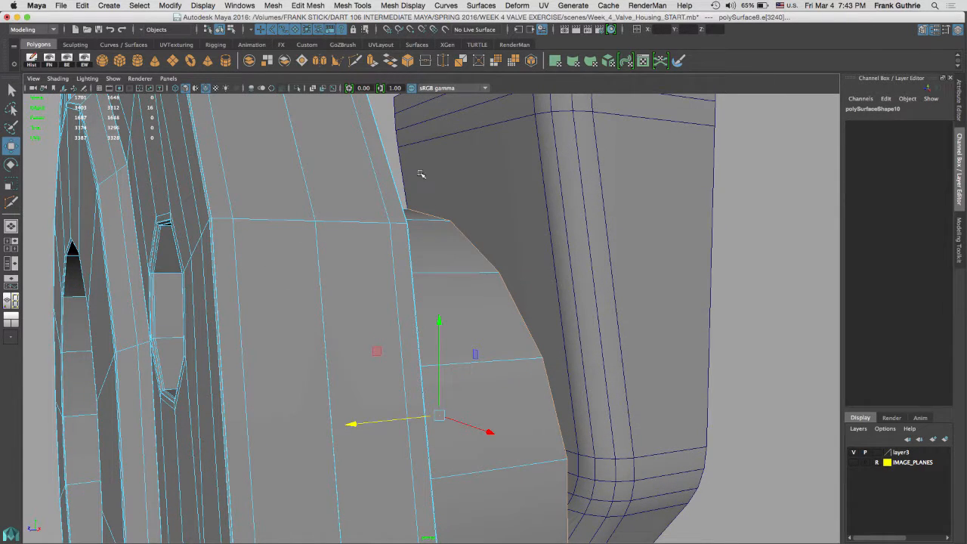
{"action": "left_click_drag", "start_coordinate": [564, 284], "coordinate": [415, 187], "text": "alt"}
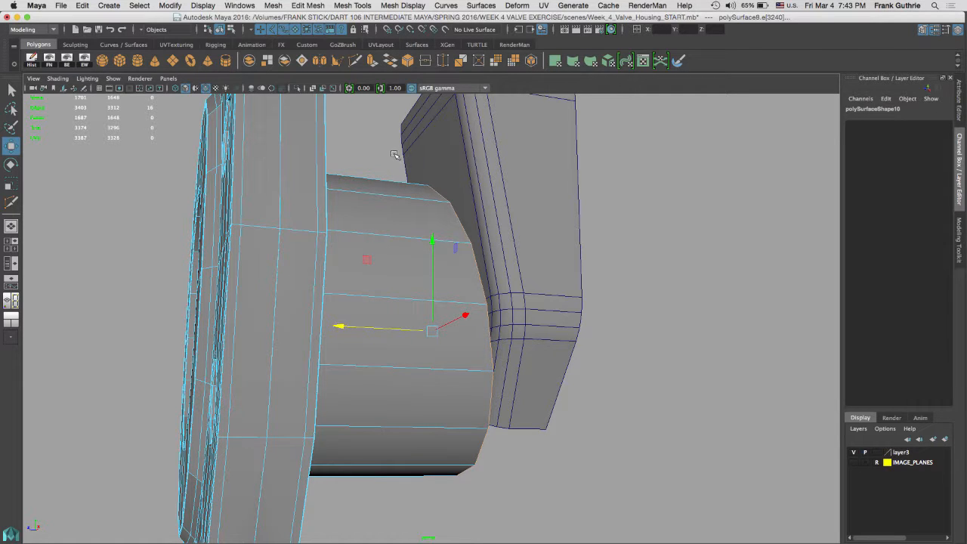
{"action": "left_click_drag", "start_coordinate": [497, 167], "coordinate": [426, 192], "text": "alt"}
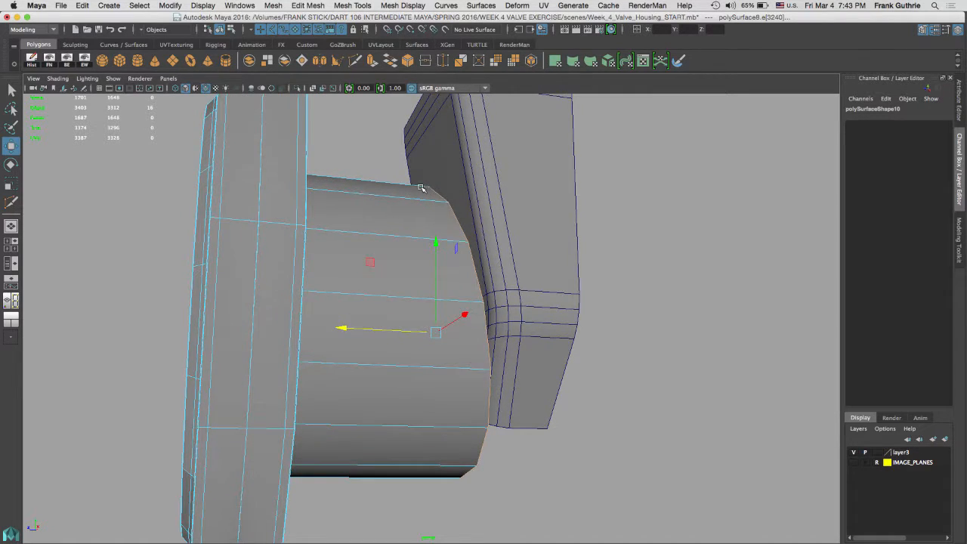
{"action": "scroll", "coordinate": [484, 276], "scroll_direction": "up", "scroll_amount": 5}
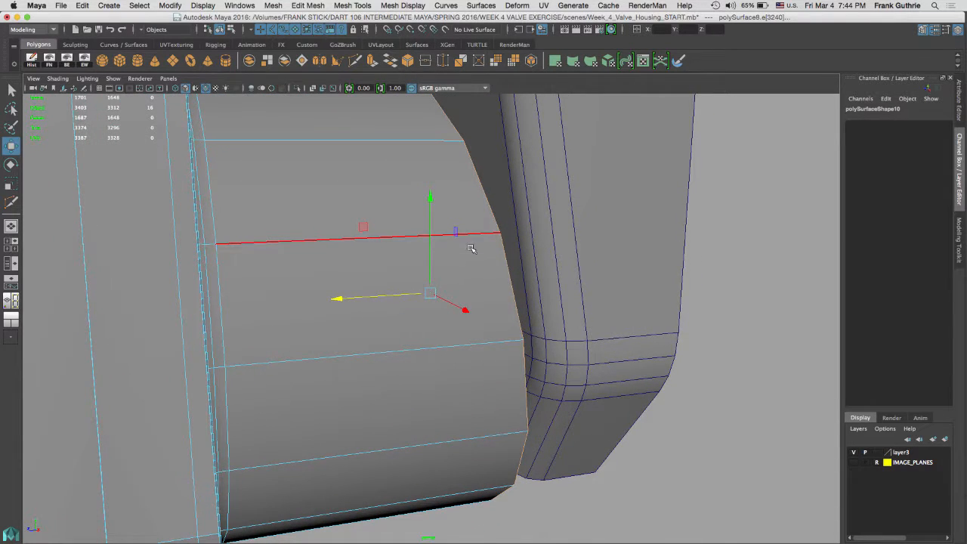
{"action": "key", "text": "super+Tab"}
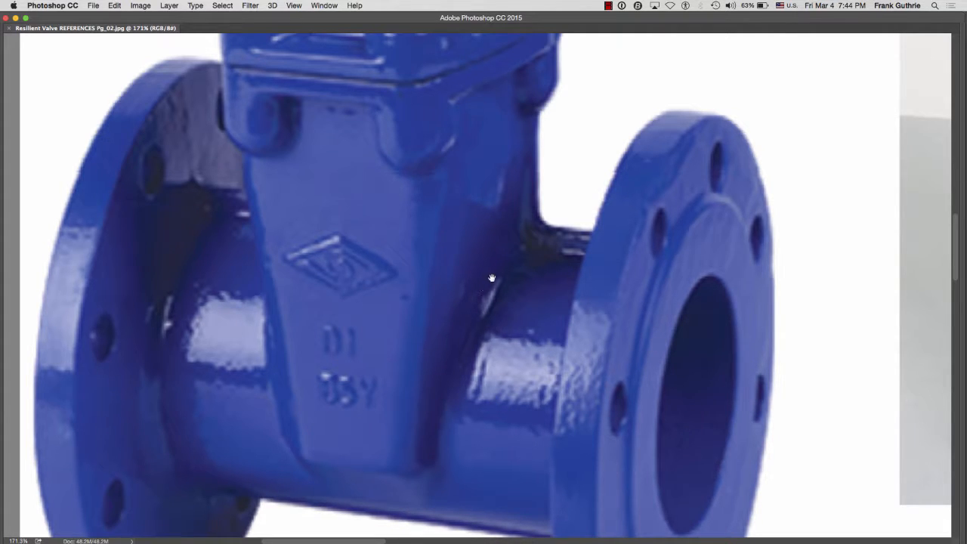
{"action": "key", "text": "super+Tab"}
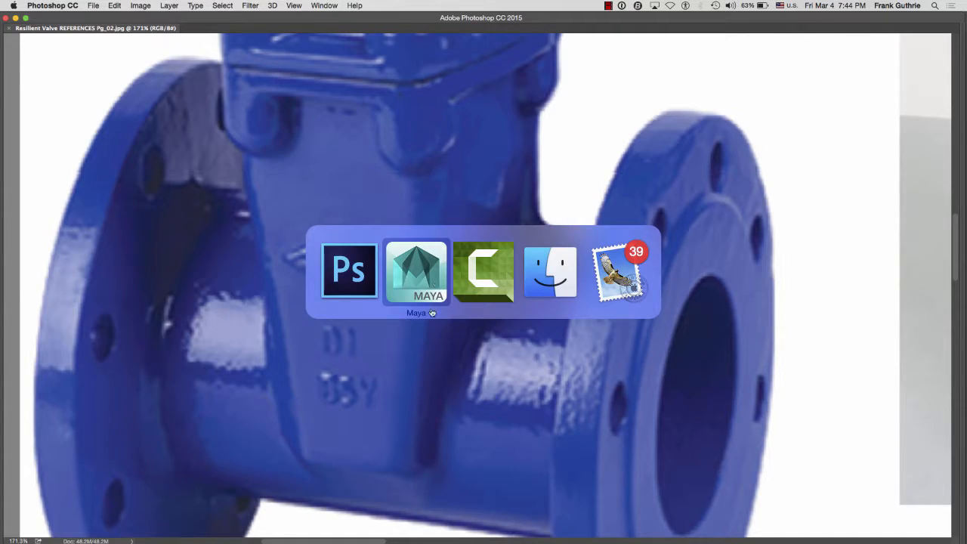
{"action": "left_click_drag", "start_coordinate": [599, 310], "coordinate": [534, 241], "text": "alt"}
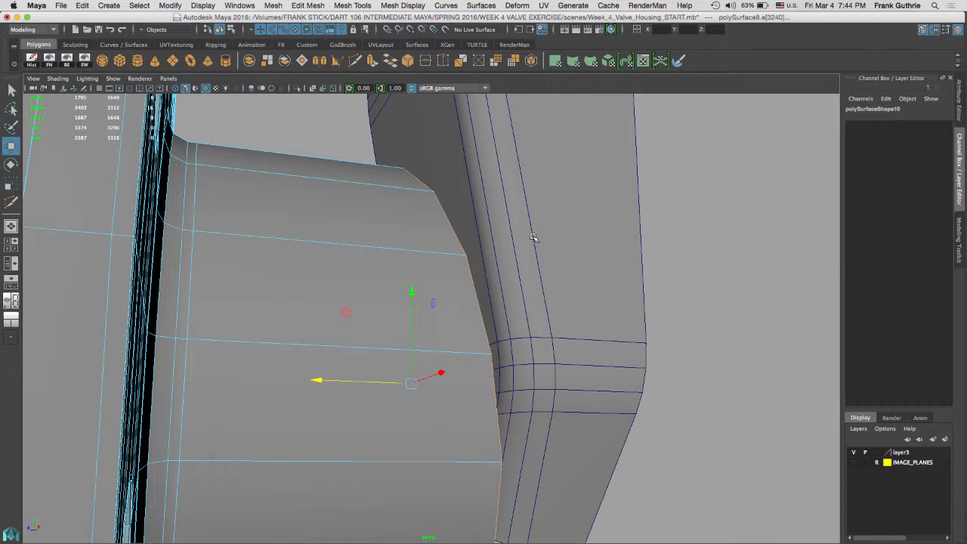
Extrude the selected border edges of the pipe's open end.
{"action": "mouse_move", "coordinate": [533, 237]}
{"action": "right_mouse_down", "text": "shift"}
{"action": "mouse_move", "coordinate": [536, 249]}
{"action": "mouse_move", "coordinate": [543, 235]}
{"action": "right_mouse_up", "text": "shift"}
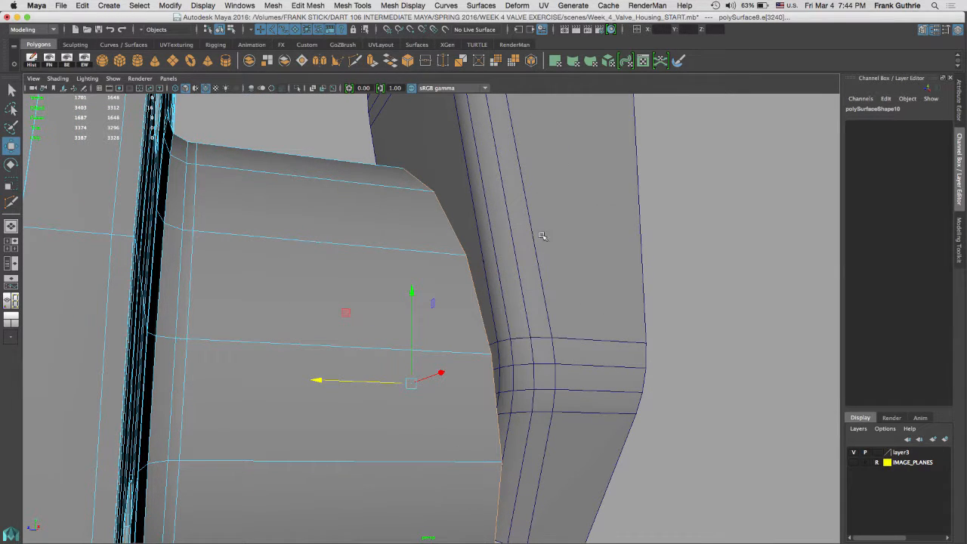
{"action": "left_click", "coordinate": [957, 249]}
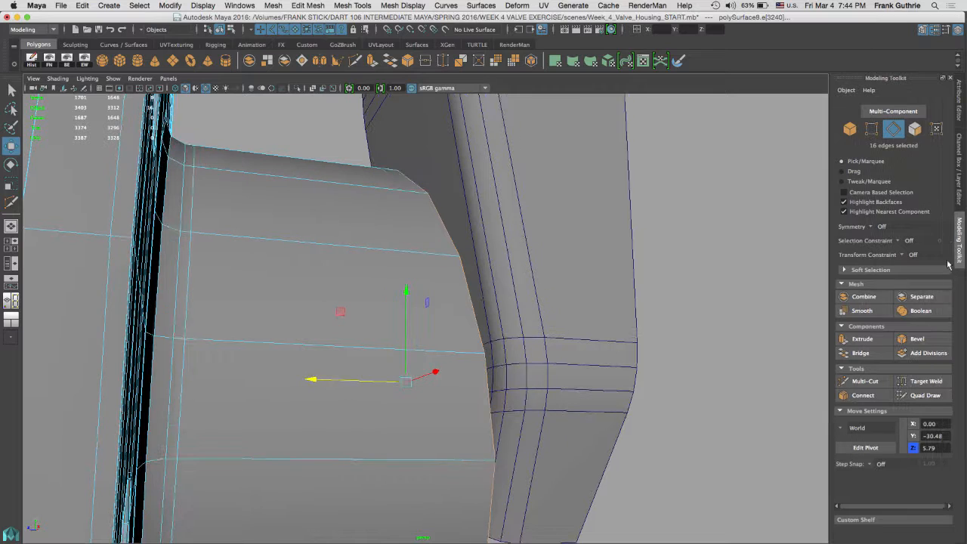
{"action": "left_click", "coordinate": [864, 342]}
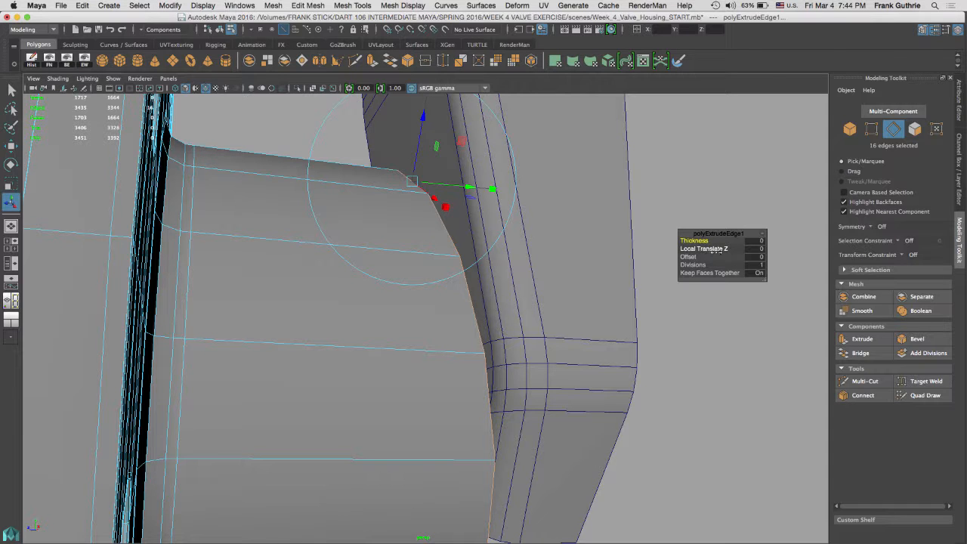
Try offsetting the extruded edges with a Local Translate Z of 4.4, and undo it.
{"action": "middle_click_drag", "start_coordinate": [554, 189], "coordinate": [530, 246], "text": "alt"}
{"action": "left_click_drag", "start_coordinate": [529, 246], "coordinate": [532, 251], "text": "alt"}
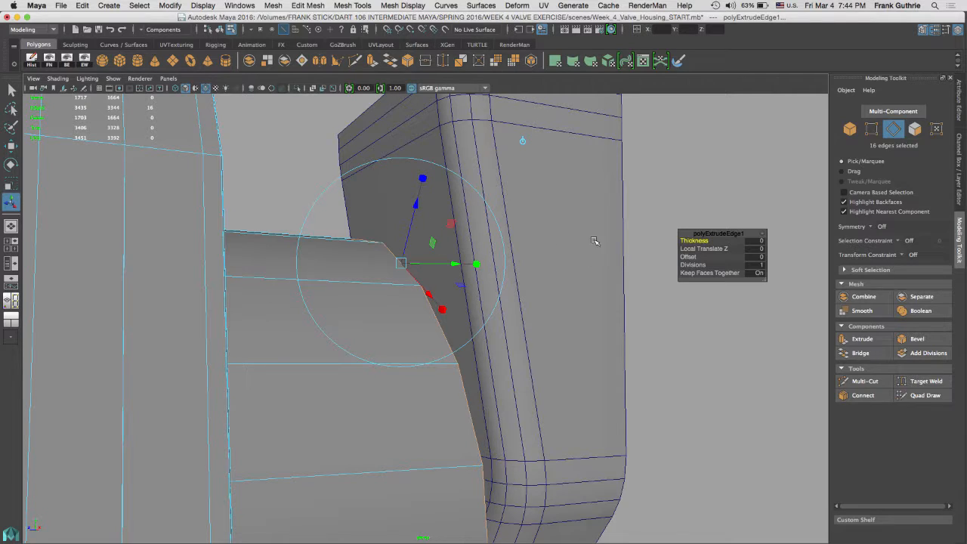
{"action": "mouse_move", "coordinate": [608, 232]}
{"action": "left_mouse_down", "text": "alt"}
{"action": "mouse_move", "coordinate": [592, 219]}
{"action": "mouse_move", "coordinate": [598, 229]}
{"action": "left_mouse_up", "text": "alt"}
{"action": "left_click_drag", "start_coordinate": [302, 409], "coordinate": [178, 443], "text": "alt"}
{"action": "left_click_drag", "start_coordinate": [417, 304], "coordinate": [407, 217], "text": "alt"}
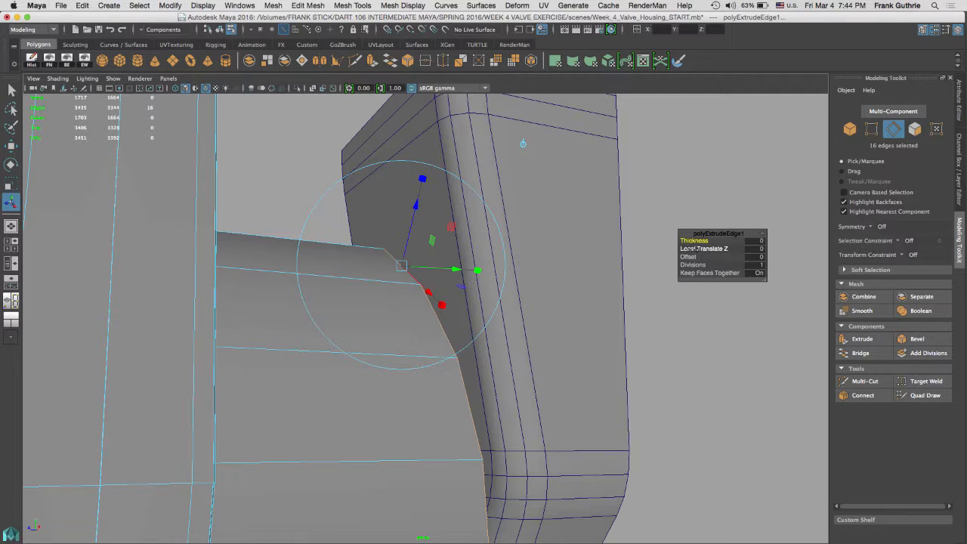
{"action": "left_click_drag", "start_coordinate": [692, 249], "coordinate": [713, 248]}
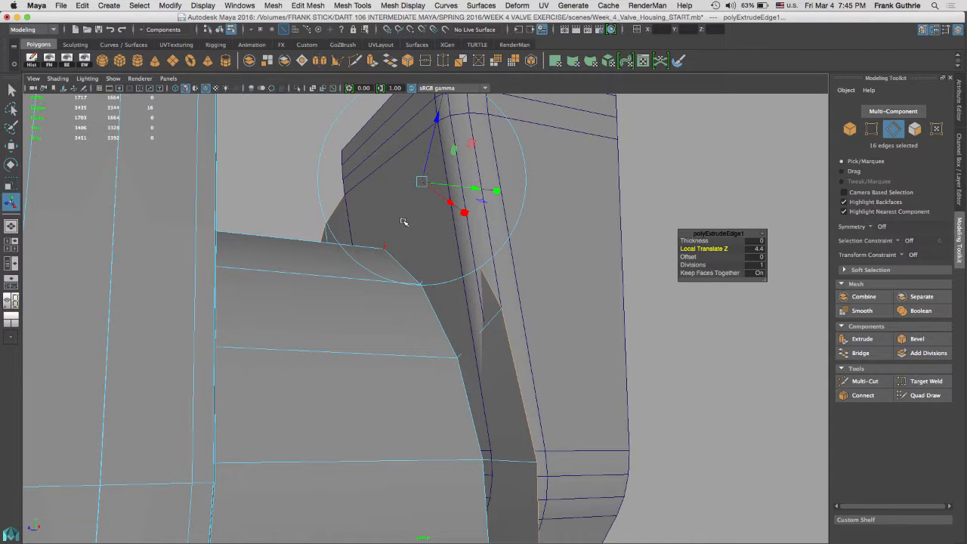
{"action": "key", "text": "super+z"}
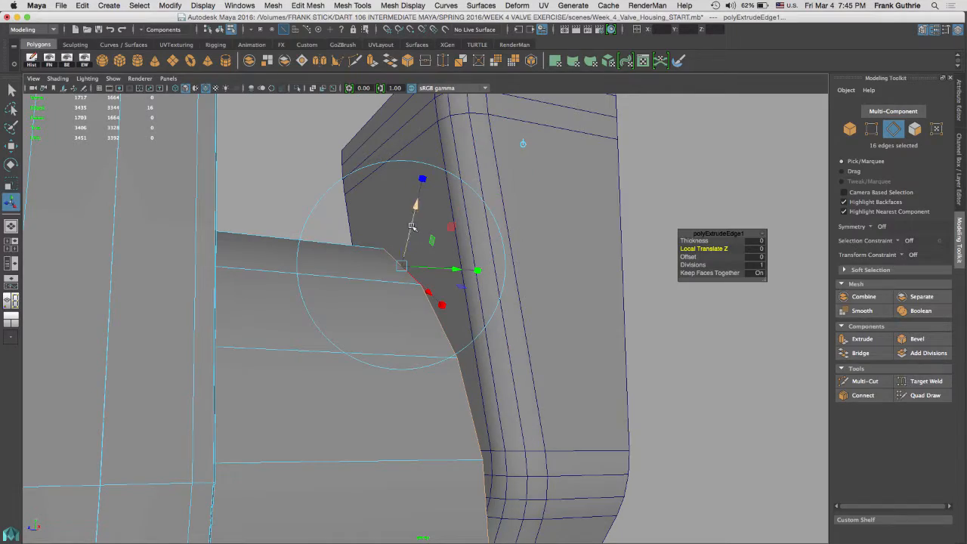
Scale the extruded edge loop uniformly outward into a lip around the pipe's end, checking it against the body's slope in side view.
{"action": "left_click_drag", "start_coordinate": [524, 229], "coordinate": [689, 244], "text": "alt"}
{"action": "left_click_drag", "start_coordinate": [416, 262], "coordinate": [496, 231], "text": "alt"}
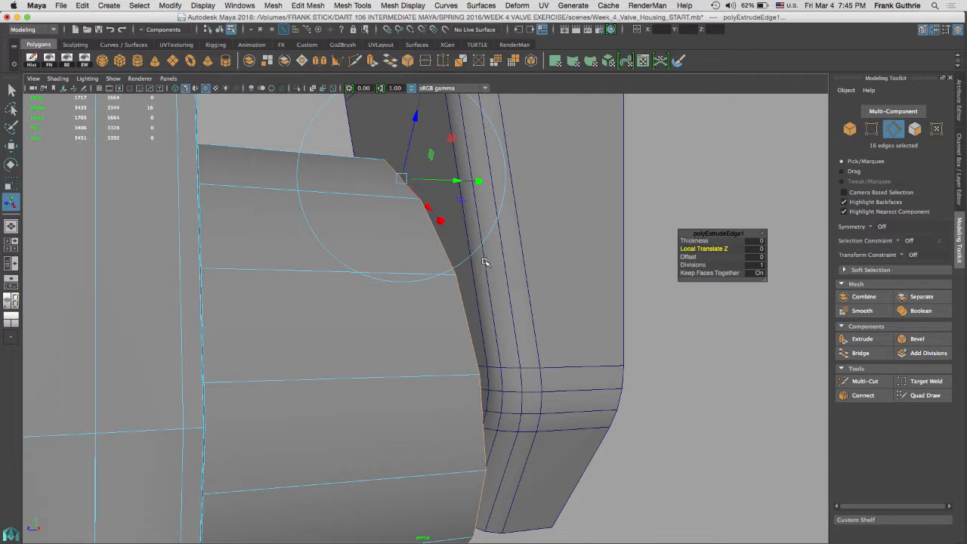
{"action": "key", "text": "r"}
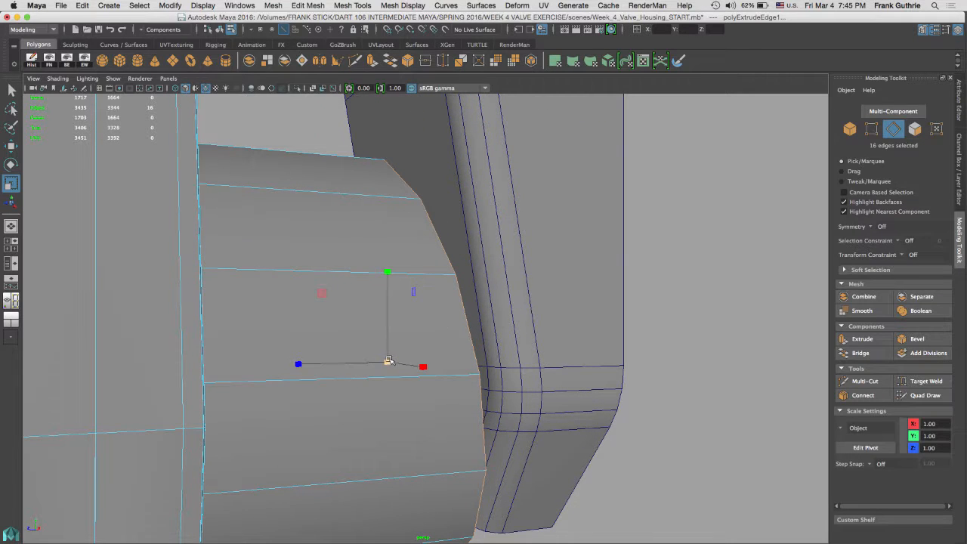
{"action": "left_click_drag", "start_coordinate": [385, 360], "coordinate": [386, 323], "text": "alt"}
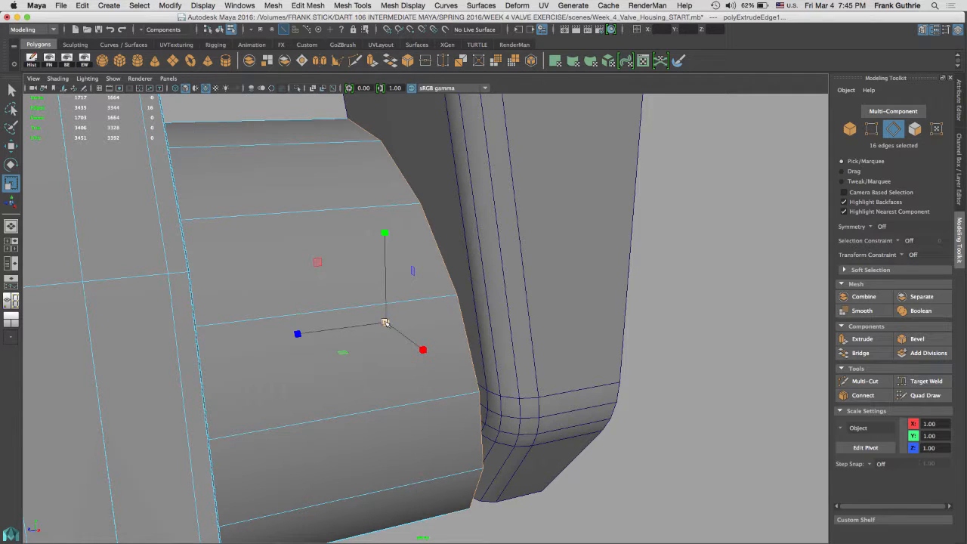
{"action": "left_click_drag", "start_coordinate": [385, 323], "coordinate": [419, 320]}
{"action": "key", "text": "space"}
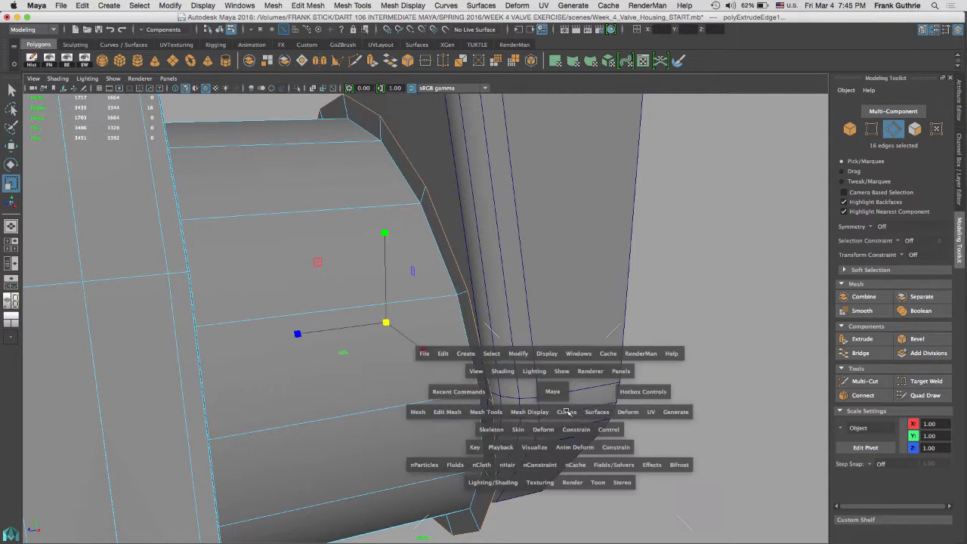
{"action": "key", "text": "space"}
{"action": "middle_click_drag", "start_coordinate": [502, 331], "coordinate": [519, 383], "text": "alt"}
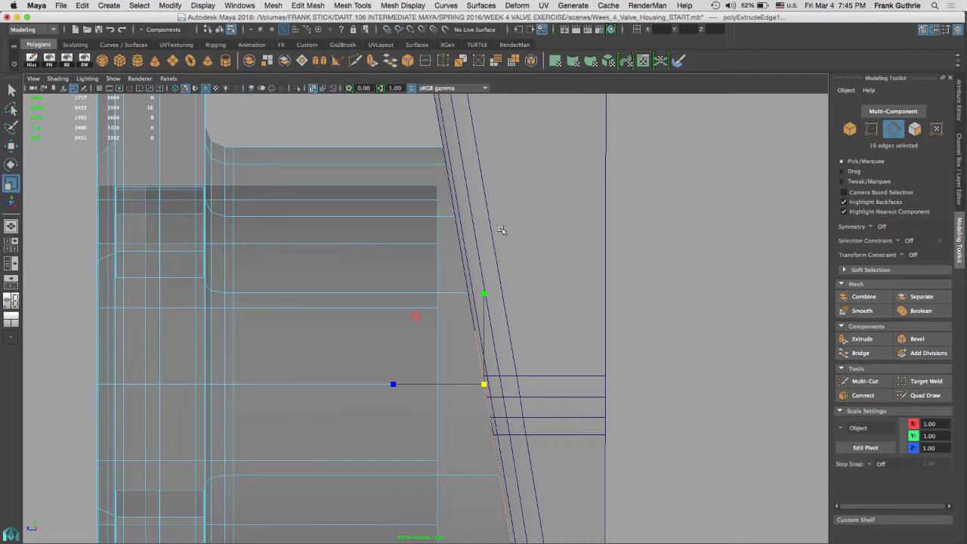
{"action": "middle_click_drag", "start_coordinate": [502, 230], "coordinate": [552, 217]}
{"action": "key", "text": "space"}
{"action": "key", "text": "space"}
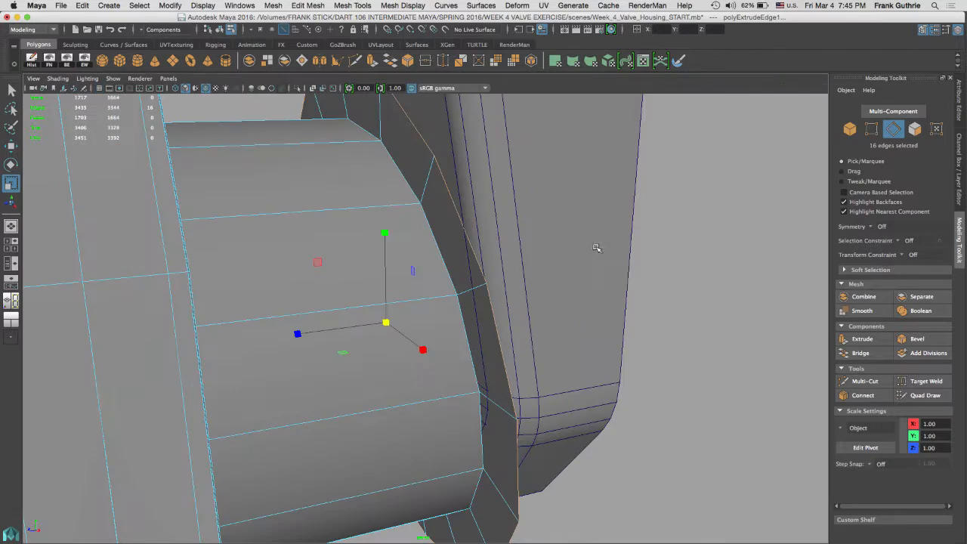
{"action": "left_click_drag", "start_coordinate": [596, 248], "coordinate": [330, 228], "text": "alt"}
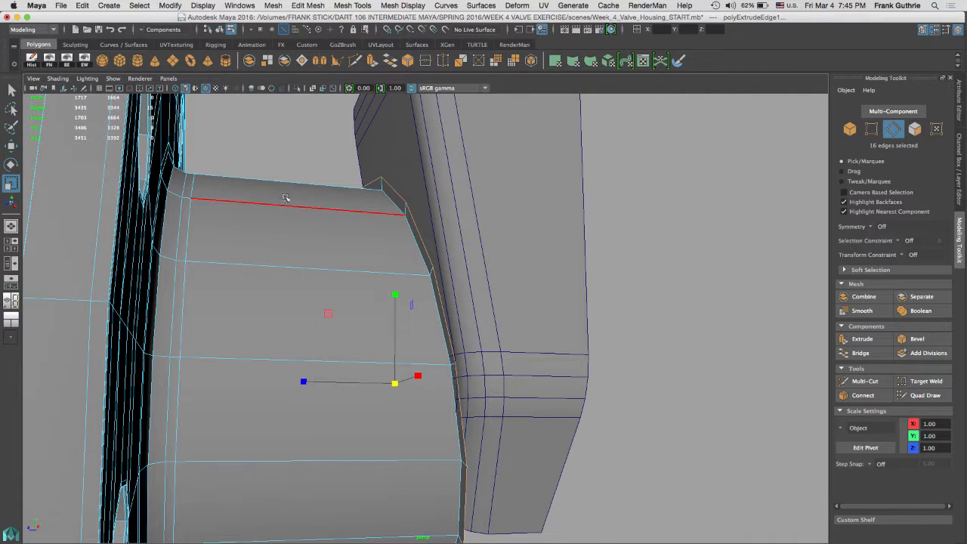
Frame the pipe and valve body junction in the side view and turn off X-Ray display there.
{"action": "double_click", "coordinate": [321, 205]}
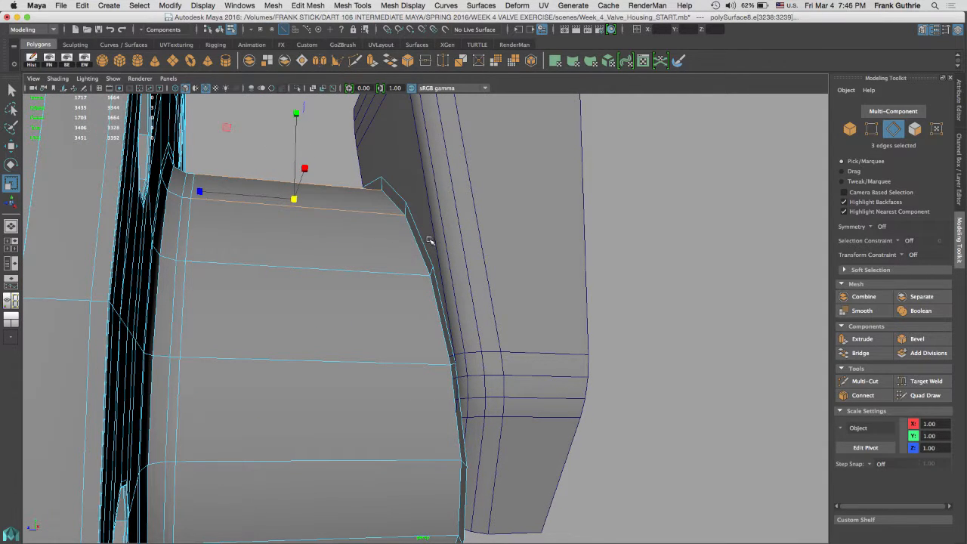
{"action": "key", "text": "super+z"}
{"action": "mouse_move", "coordinate": [483, 263]}
{"action": "left_mouse_down", "text": "alt"}
{"action": "mouse_move", "coordinate": [498, 255]}
{"action": "mouse_move", "coordinate": [482, 263]}
{"action": "left_mouse_up", "text": "alt"}
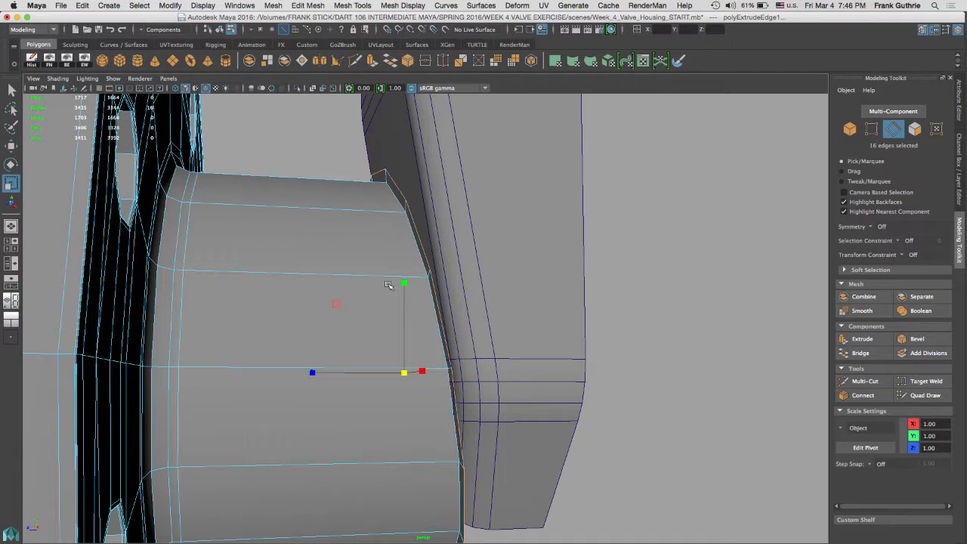
{"action": "mouse_move", "coordinate": [332, 220]}
{"action": "left_mouse_down", "text": "alt"}
{"action": "mouse_move", "coordinate": [256, 209]}
{"action": "mouse_move", "coordinate": [345, 216]}
{"action": "mouse_move", "coordinate": [315, 217]}
{"action": "left_mouse_up", "text": "alt"}
{"action": "key", "text": "space"}
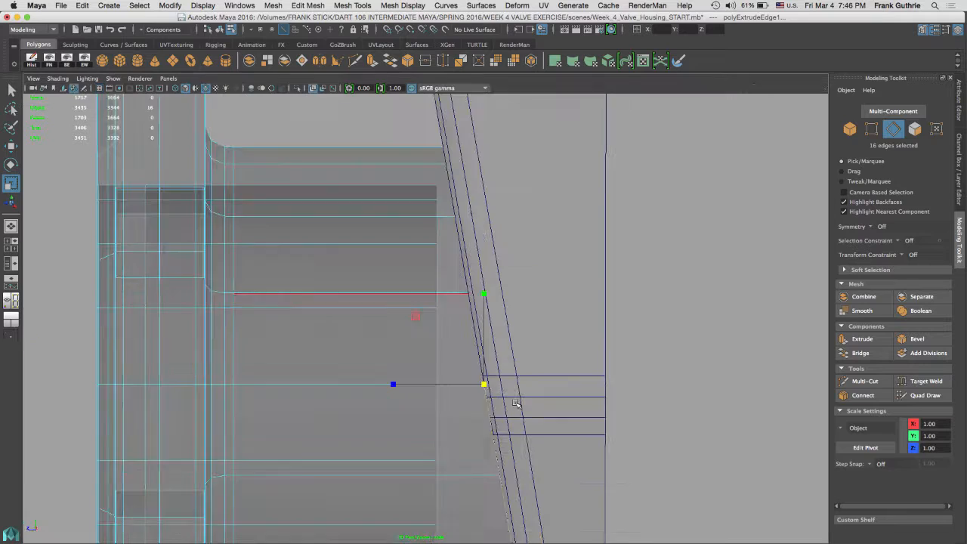
{"action": "middle_click_drag", "start_coordinate": [429, 238], "coordinate": [458, 275], "text": "alt"}
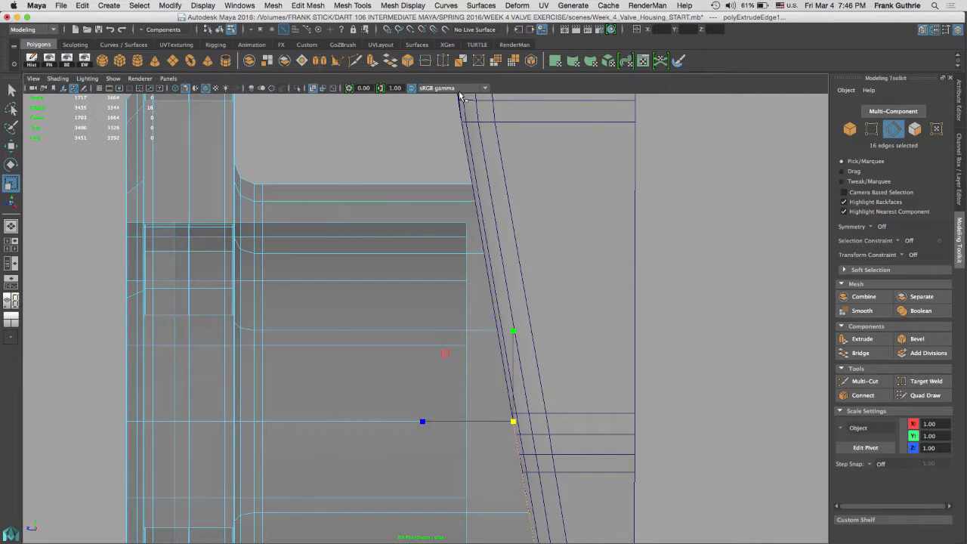
{"action": "left_click", "coordinate": [313, 88]}
{"action": "middle_click_drag", "start_coordinate": [317, 173], "coordinate": [358, 123], "text": "alt"}
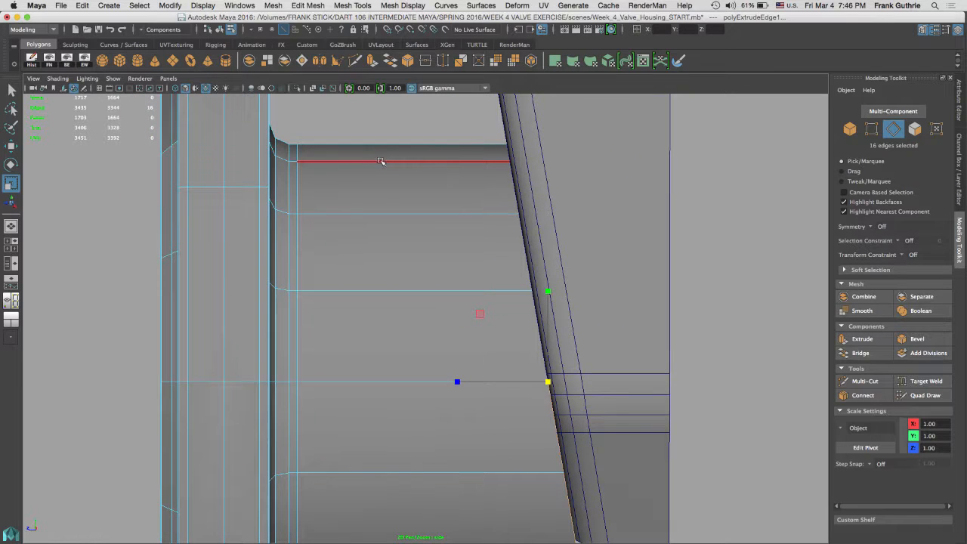
Select the flanged pipe, change to edge selection and pick an edge at the top of the pipe near its slanted end.
{"action": "key", "text": "F8"}
{"action": "left_click", "coordinate": [371, 199]}
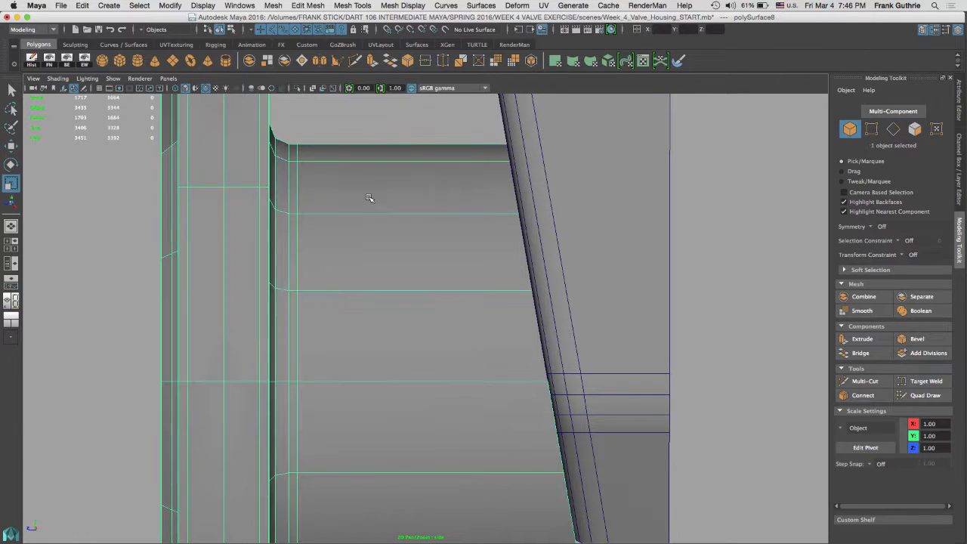
{"action": "right_click_drag", "start_coordinate": [371, 198], "coordinate": [371, 146]}
{"action": "key", "text": "q"}
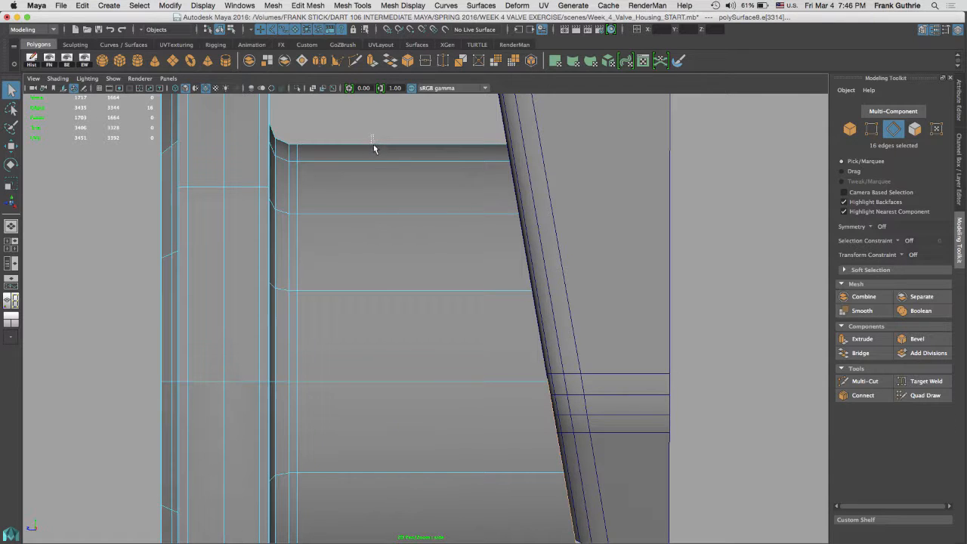
{"action": "left_click", "coordinate": [371, 158]}
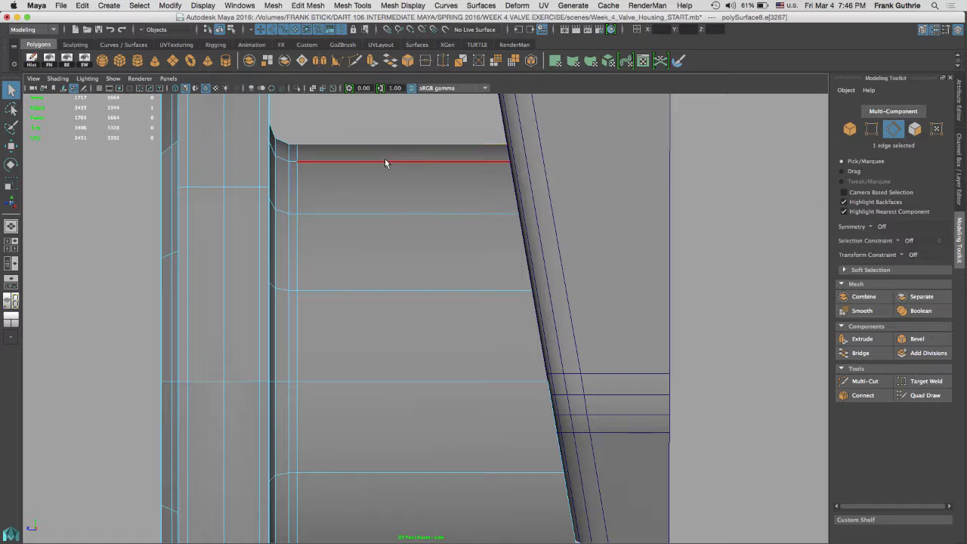
Open the Insert Edge Loop Tool settings, reset them and set Maintain position to Multiple edge loops.
{"action": "right_click_drag", "start_coordinate": [384, 161], "coordinate": [423, 233], "text": "shift"}
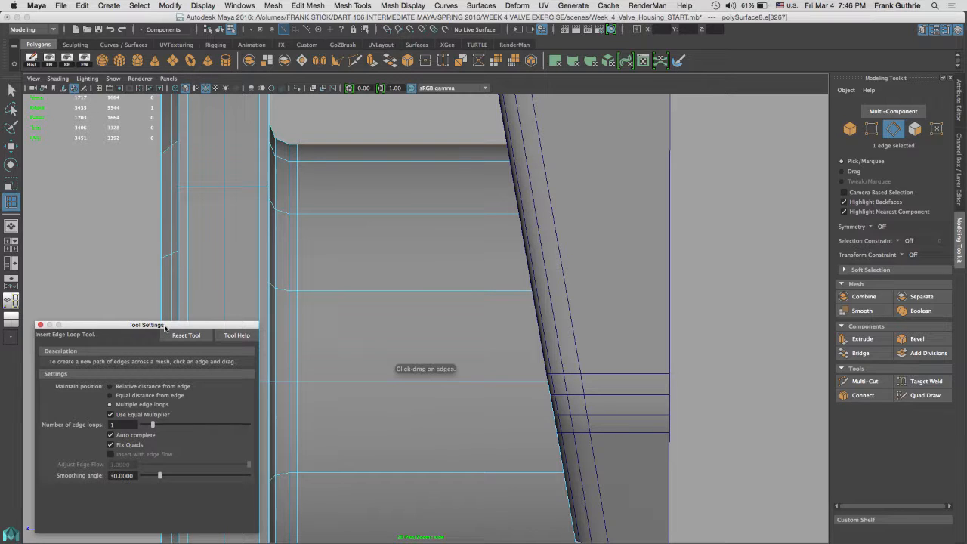
{"action": "left_click_drag", "start_coordinate": [164, 326], "coordinate": [168, 121]}
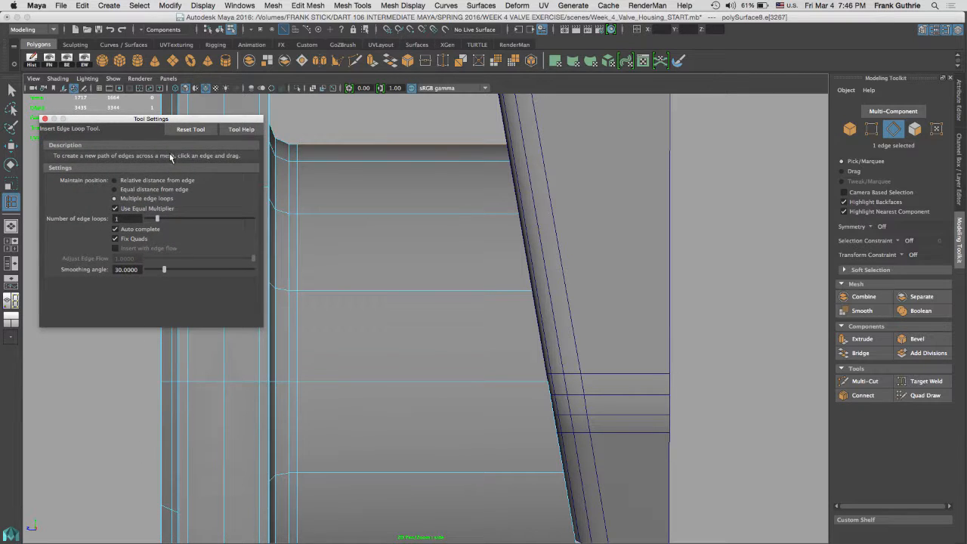
{"action": "left_click", "coordinate": [189, 130]}
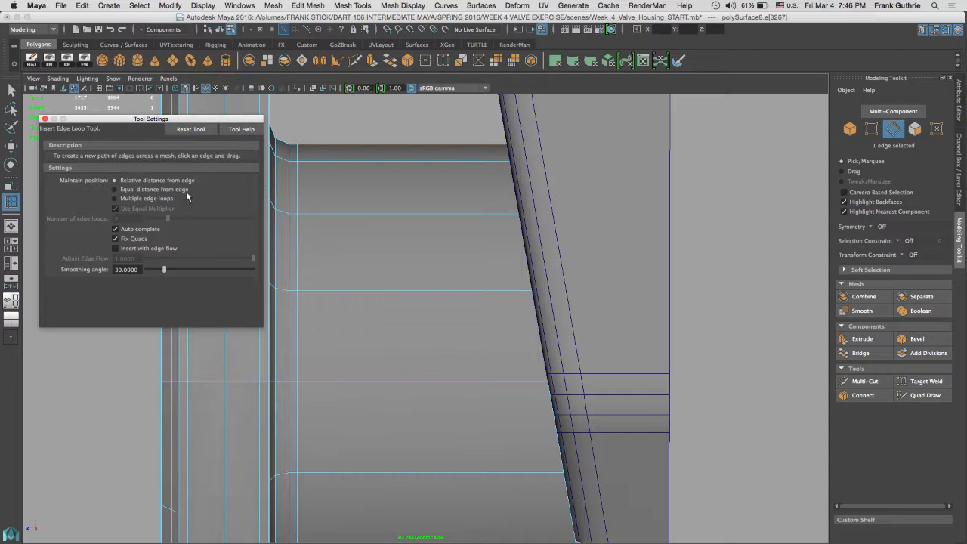
{"action": "left_click", "coordinate": [114, 199]}
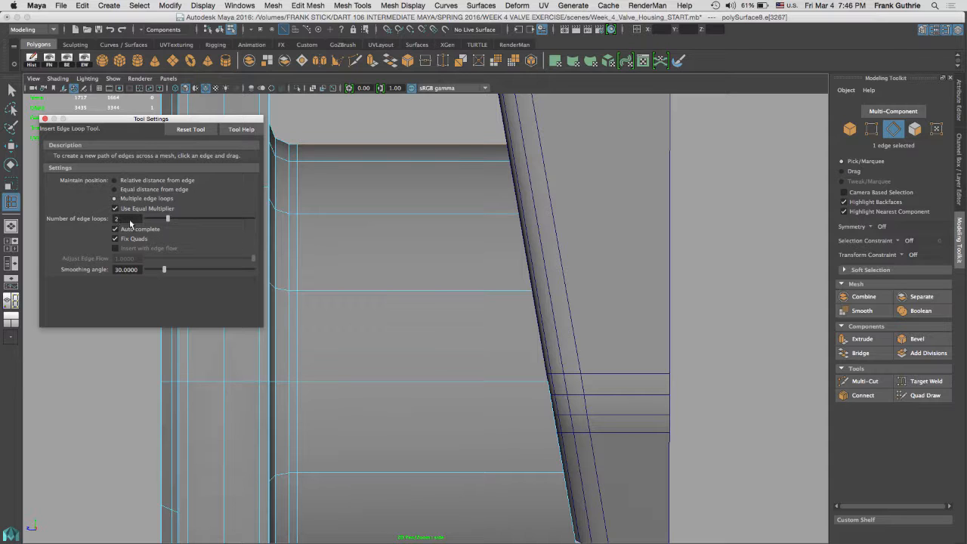
Try inserting two evenly spaced edge loops around the cylinder, and try the same with the number of edge loops set to 3.
{"action": "mouse_move", "coordinate": [378, 162]}
{"action": "left_mouse_down"}
{"action": "mouse_move", "coordinate": [398, 162]}
{"action": "mouse_move", "coordinate": [362, 164]}
{"action": "mouse_move", "coordinate": [401, 163]}
{"action": "mouse_move", "coordinate": [368, 164]}
{"action": "mouse_move", "coordinate": [364, 174]}
{"action": "left_mouse_up"}
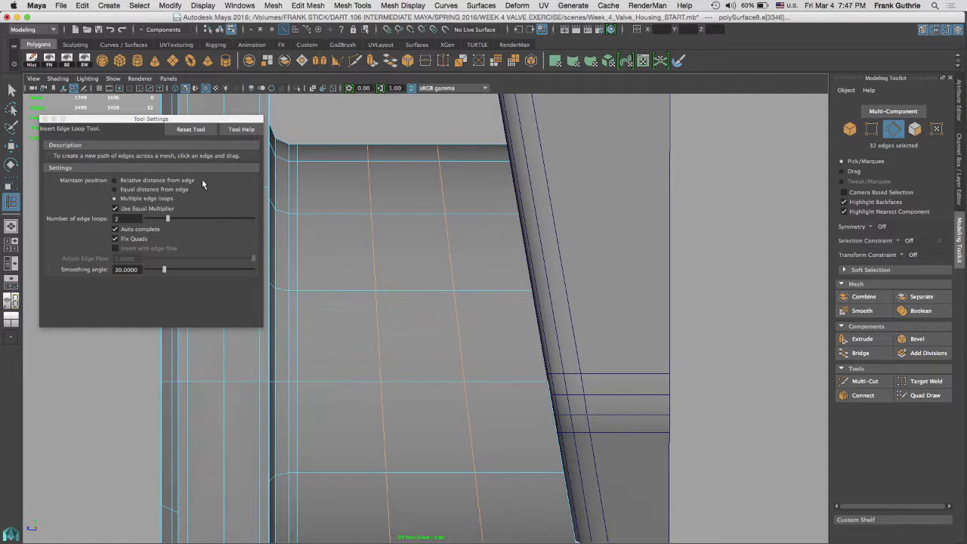
{"action": "key", "text": "super+z"}
{"action": "left_click", "coordinate": [125, 218]}
{"action": "type", "text": "3"}
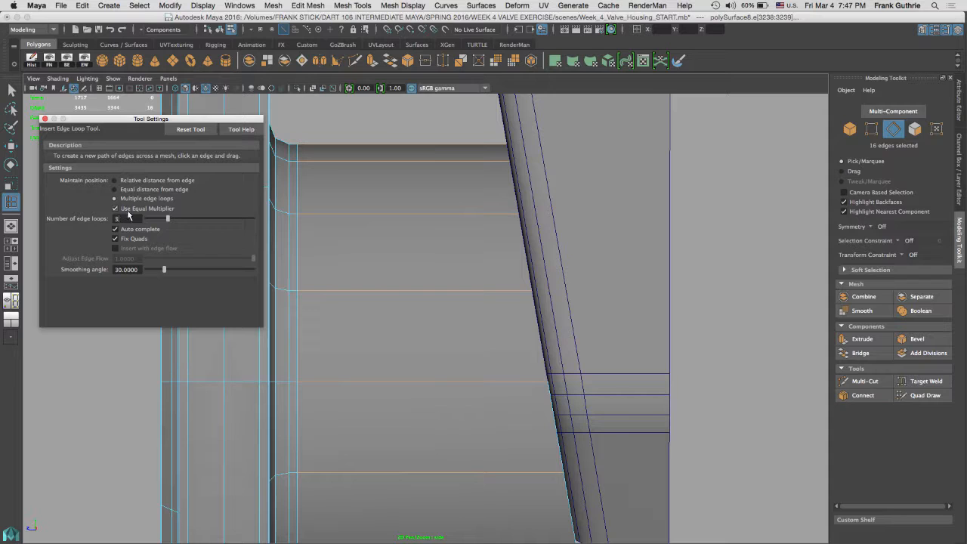
{"action": "key", "text": "Return"}
{"action": "left_click_drag", "start_coordinate": [399, 166], "coordinate": [398, 165]}
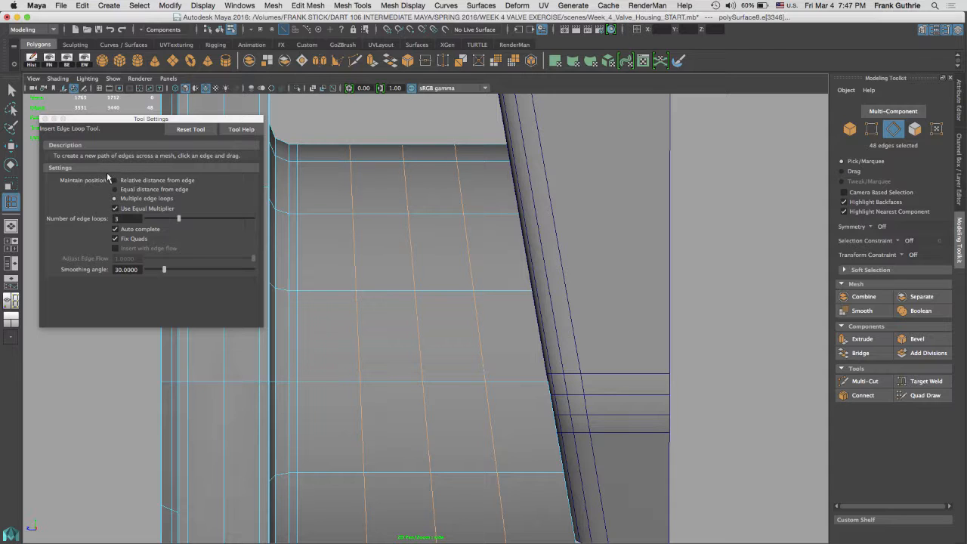
{"action": "key", "text": "ctrl+z"}
Reset the Insert Edge Loop tool and try placing a single edge loop near the cylinder's slanted end.
{"action": "left_click", "coordinate": [190, 129]}
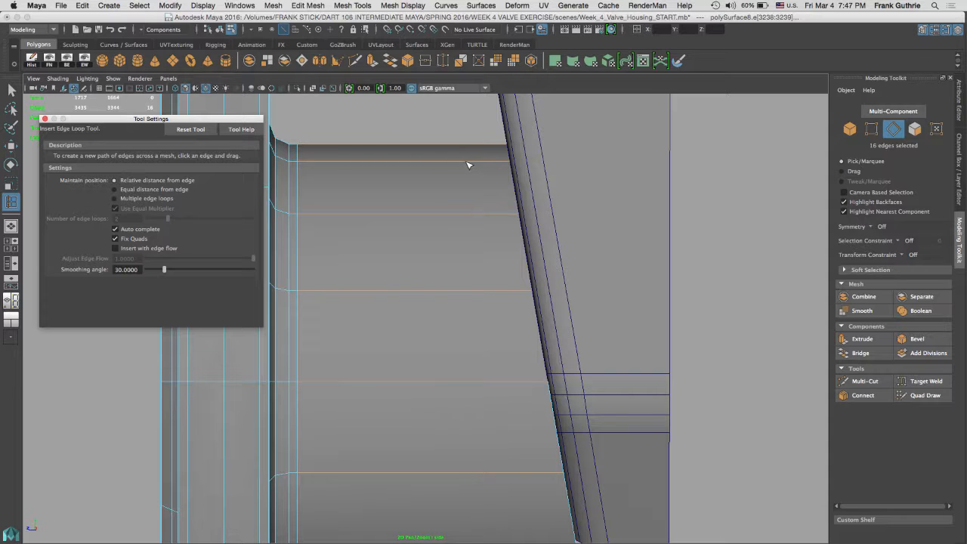
{"action": "left_click_drag", "start_coordinate": [467, 164], "coordinate": [478, 187]}
{"action": "scroll", "coordinate": [465, 170], "scroll_direction": "down", "scroll_amount": 2}
{"action": "key", "text": "ctrl+z"}
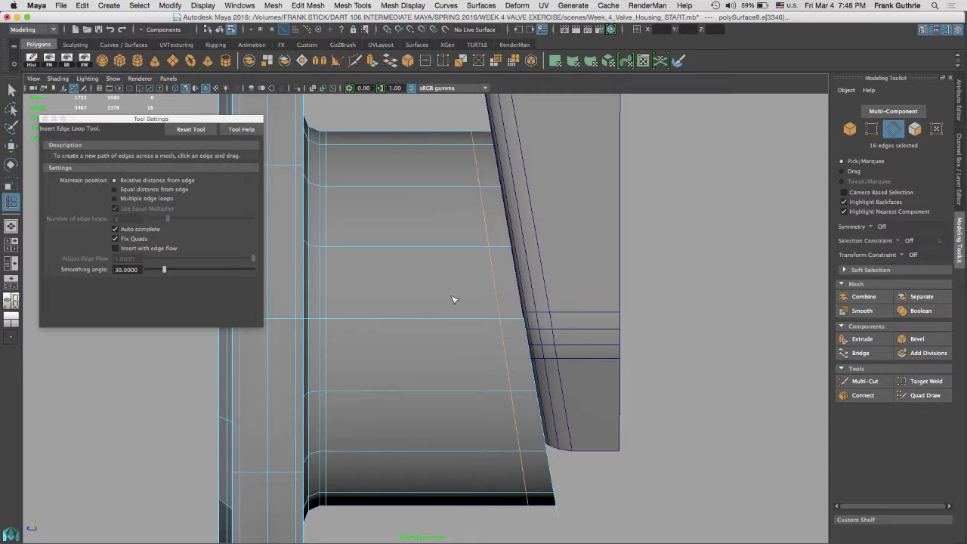
{"action": "key", "text": "z"}
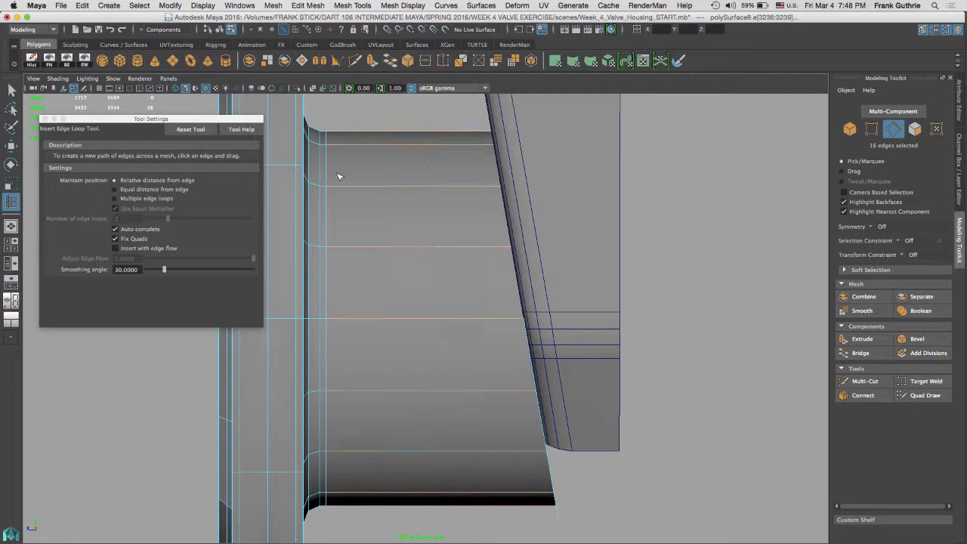
Try inserting two evenly spaced edge loops around the cylinder with the Multiple edge loops option.
{"action": "left_click", "coordinate": [127, 198]}
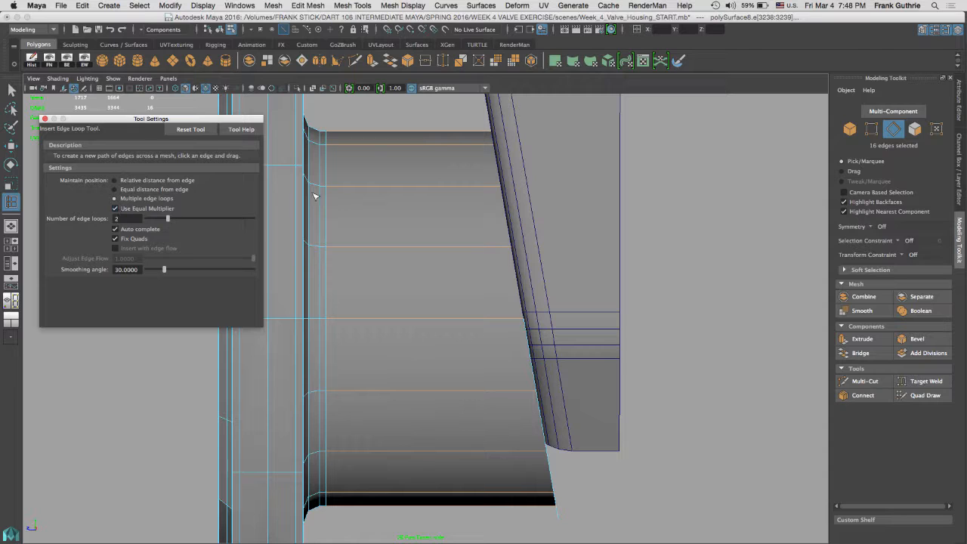
{"action": "left_click", "coordinate": [412, 149]}
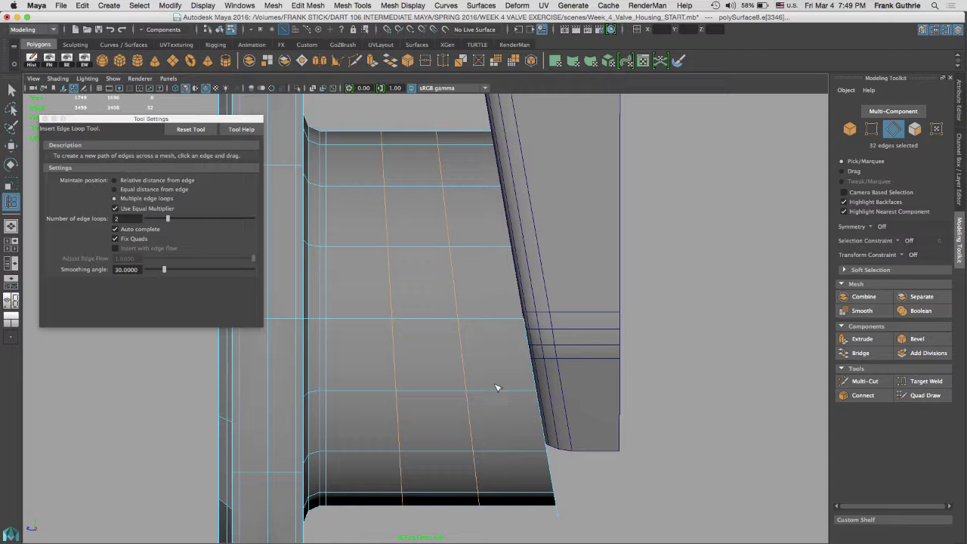
{"action": "key", "text": "ctrl+z"}
{"action": "key", "text": "q"}
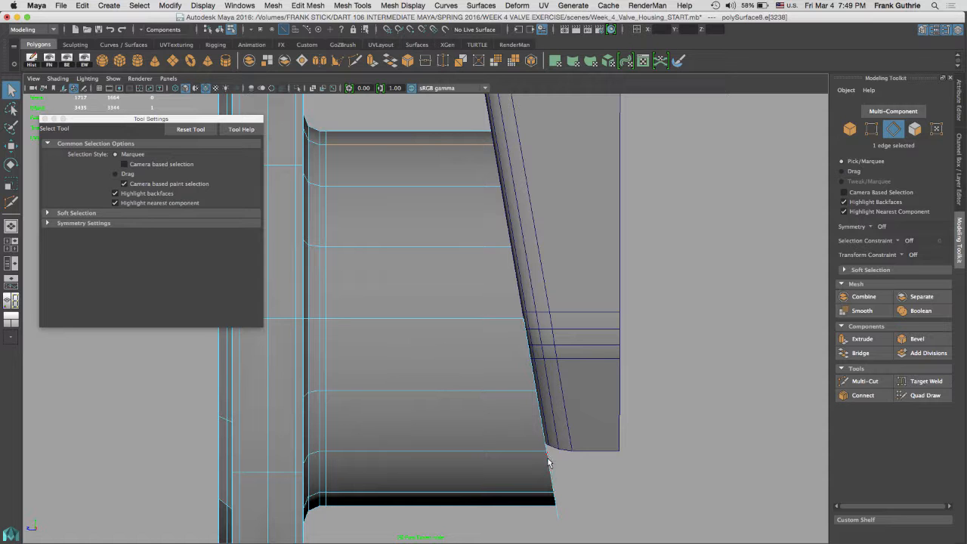
Select the 32 rim edges at the cylinder's slanted end and move them back along Z to 6.82.
{"action": "key", "text": "space"}
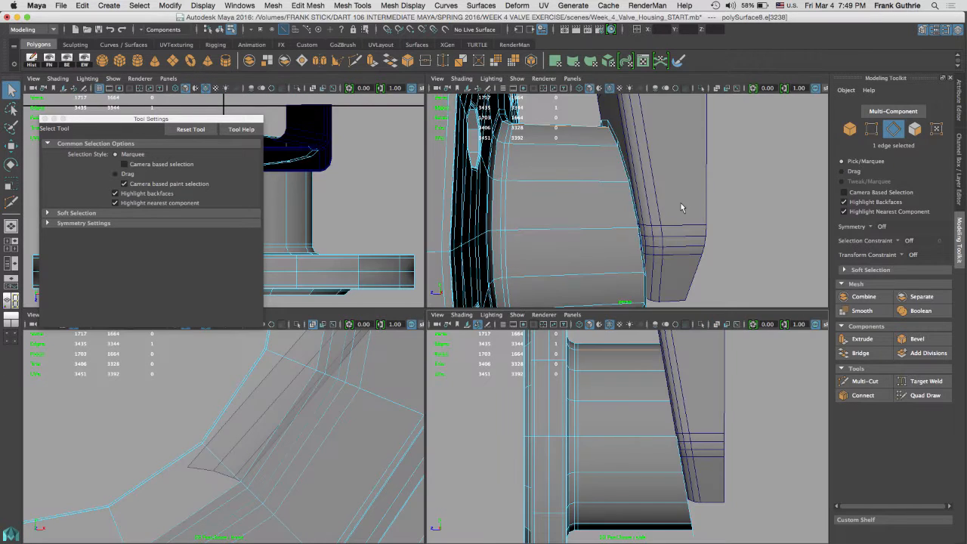
{"action": "key", "text": "space"}
{"action": "left_click_drag", "start_coordinate": [456, 191], "coordinate": [513, 232], "text": "alt"}
{"action": "double_click", "coordinate": [527, 233]}
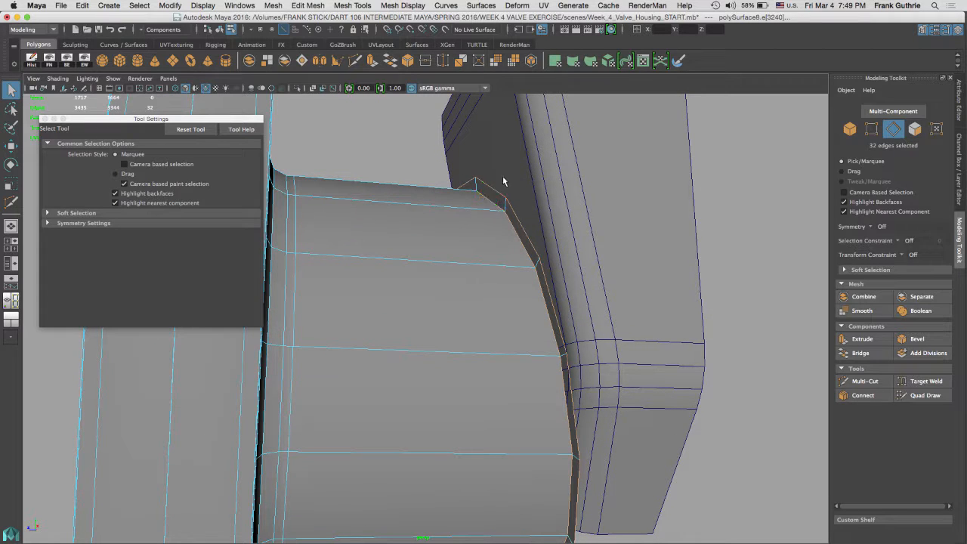
{"action": "key", "text": "space"}
{"action": "key", "text": "space"}
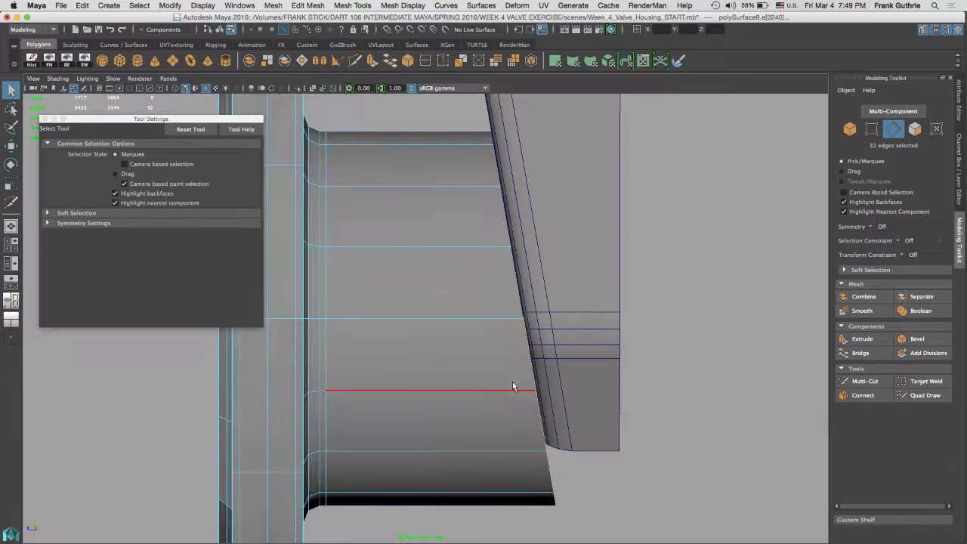
{"action": "key", "text": "w"}
{"action": "left_click_drag", "start_coordinate": [429, 318], "coordinate": [411, 318]}
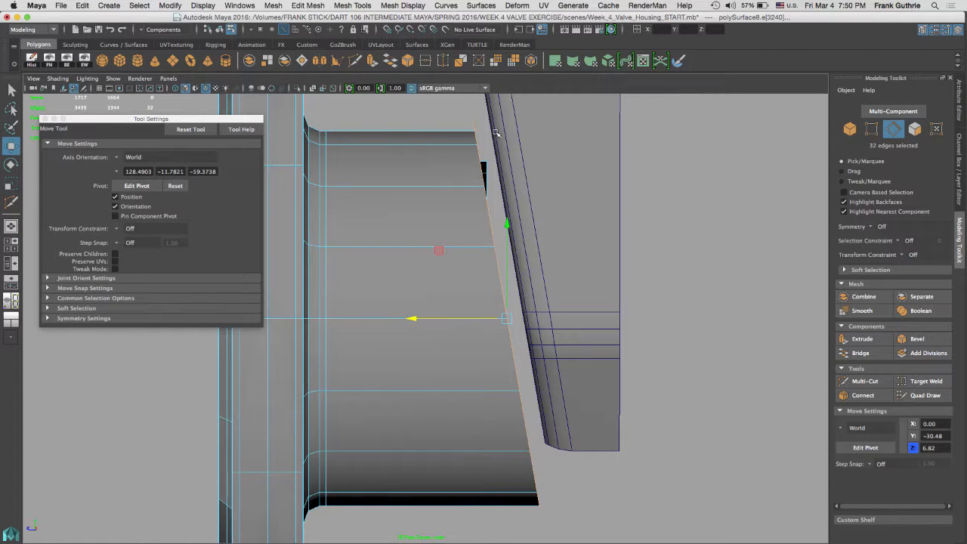
Select the outer edge loop of the rim at the cylinder's slanted end, convert it to faces, and delete those faces.
{"action": "key", "text": "space"}
{"action": "key", "text": "space"}
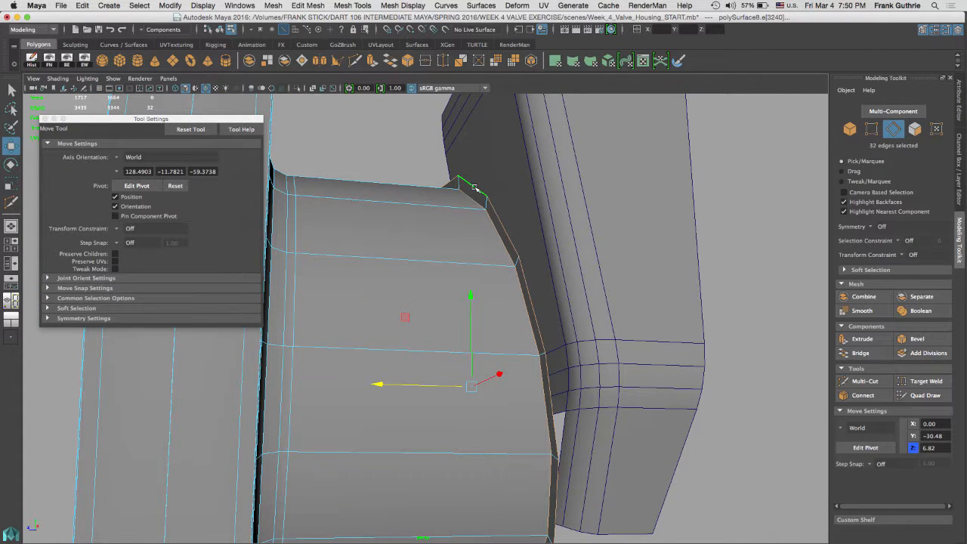
{"action": "key", "text": "q"}
{"action": "double_click", "coordinate": [512, 257]}
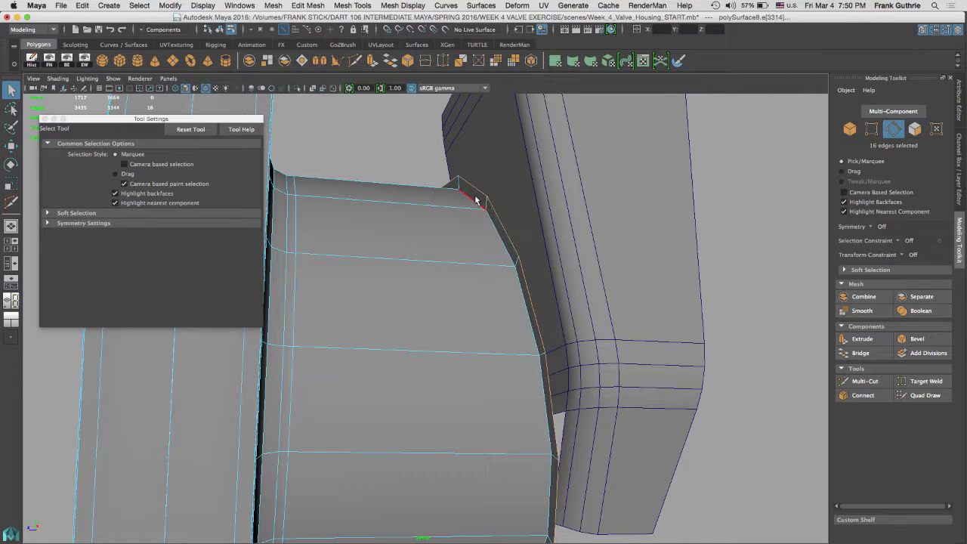
{"action": "key", "text": "F11"}
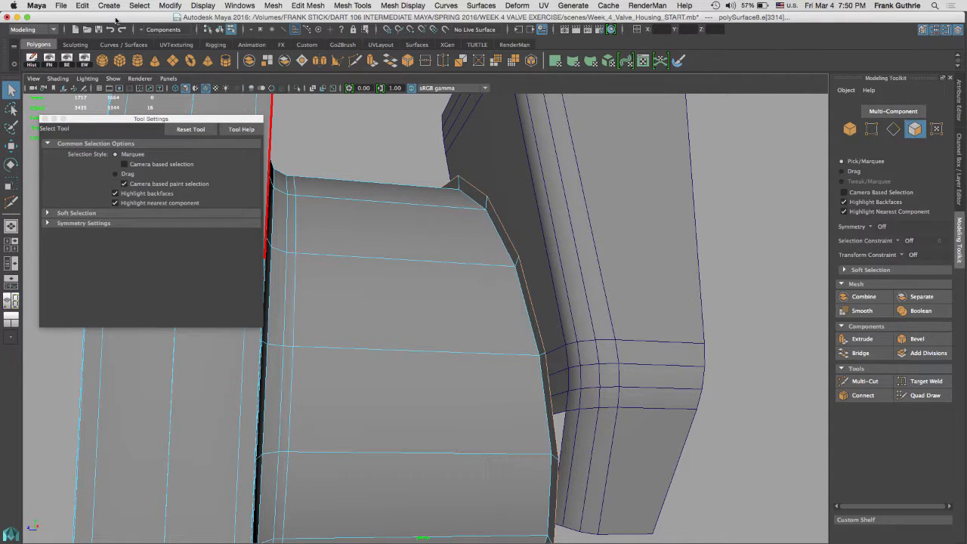
{"action": "left_click", "coordinate": [143, 7]}
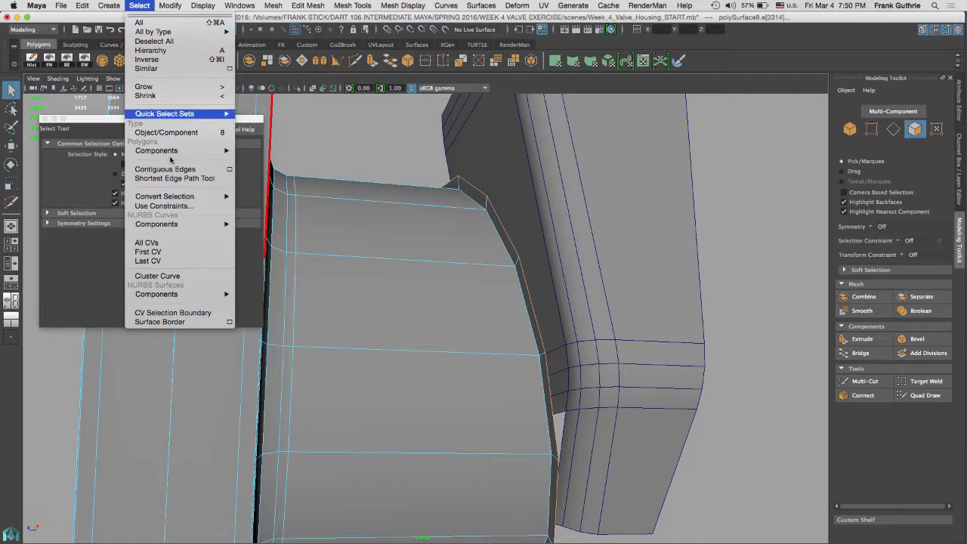
{"action": "mouse_move", "coordinate": [178, 198]}
{"action": "left_click", "coordinate": [283, 284]}
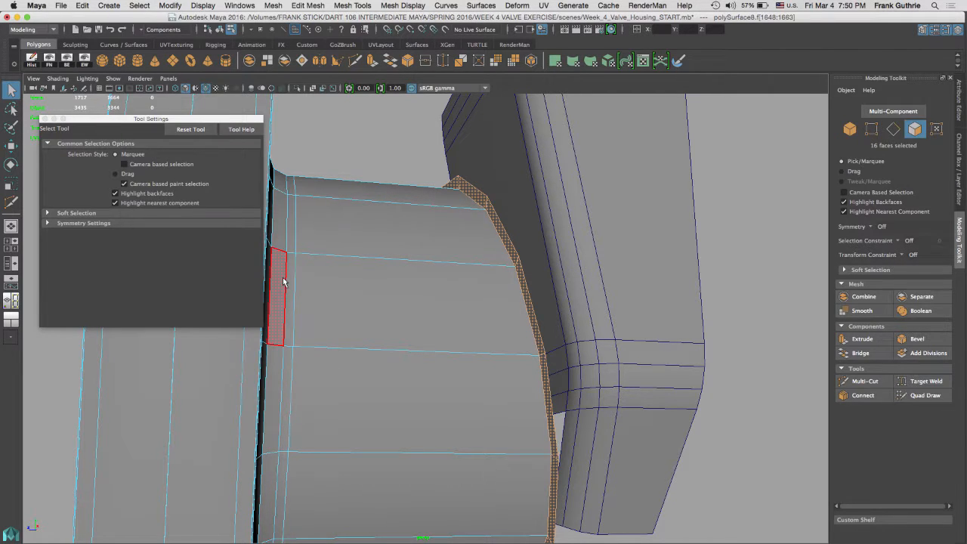
{"action": "key", "text": "Delete"}
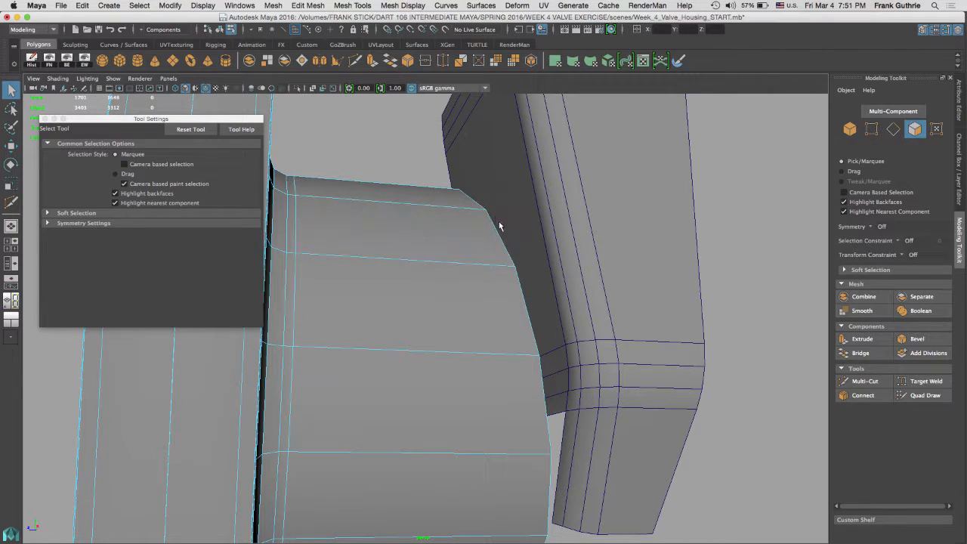
Extrude the open border edge loop at the cylinder's slanted end and move it outward along Z to 6.34.
{"action": "right_click_drag", "start_coordinate": [497, 232], "coordinate": [498, 212]}
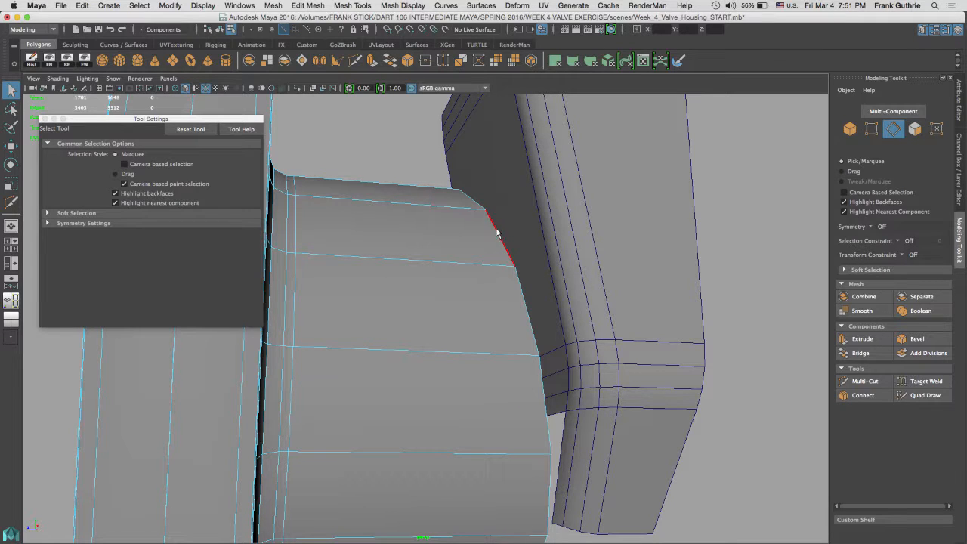
{"action": "double_click", "coordinate": [500, 240]}
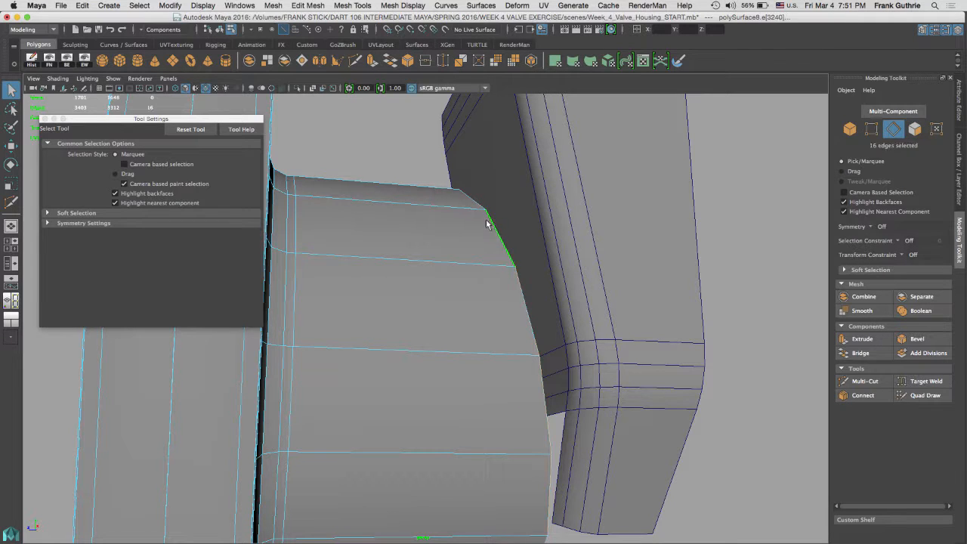
{"action": "left_click", "coordinate": [869, 341]}
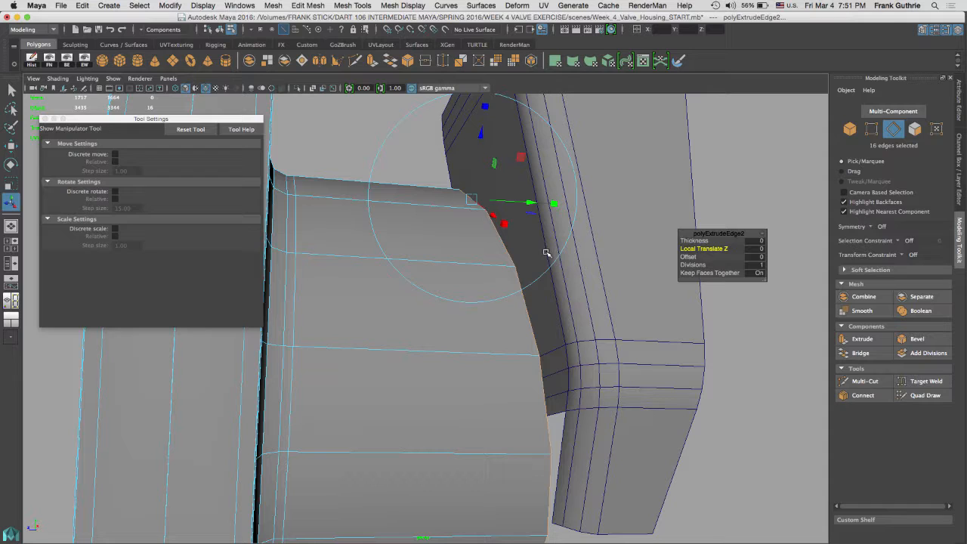
{"action": "key", "text": "w"}
{"action": "left_click_drag", "start_coordinate": [382, 385], "coordinate": [384, 382]}
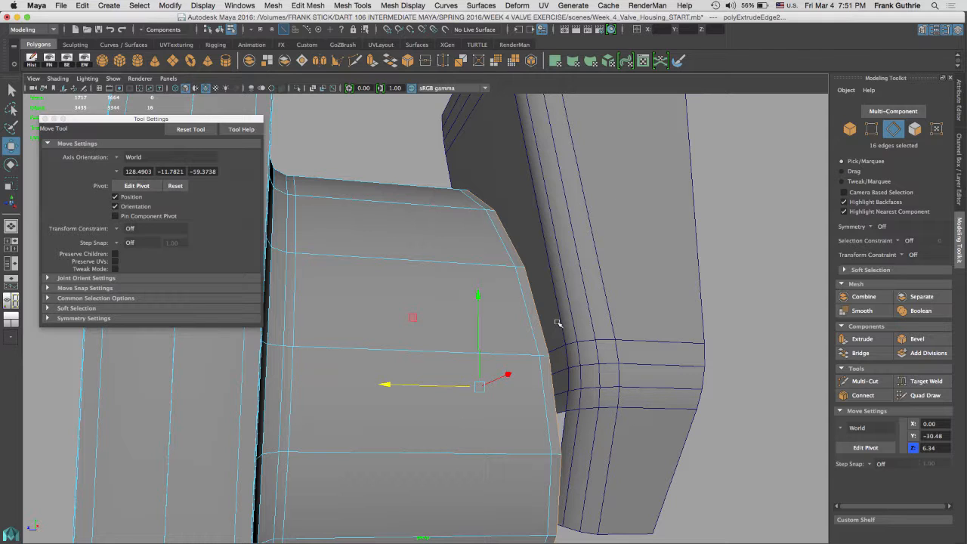
Snap the Move pivot to a vertex on the extruded border and shift the border edges along Z to 6.30.
{"action": "key", "text": "d"}
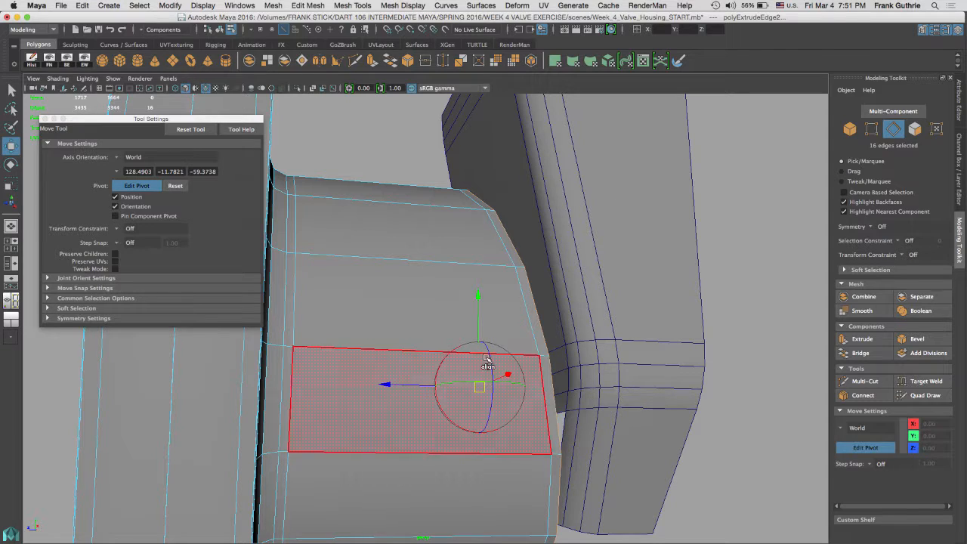
{"action": "key", "text": "v"}
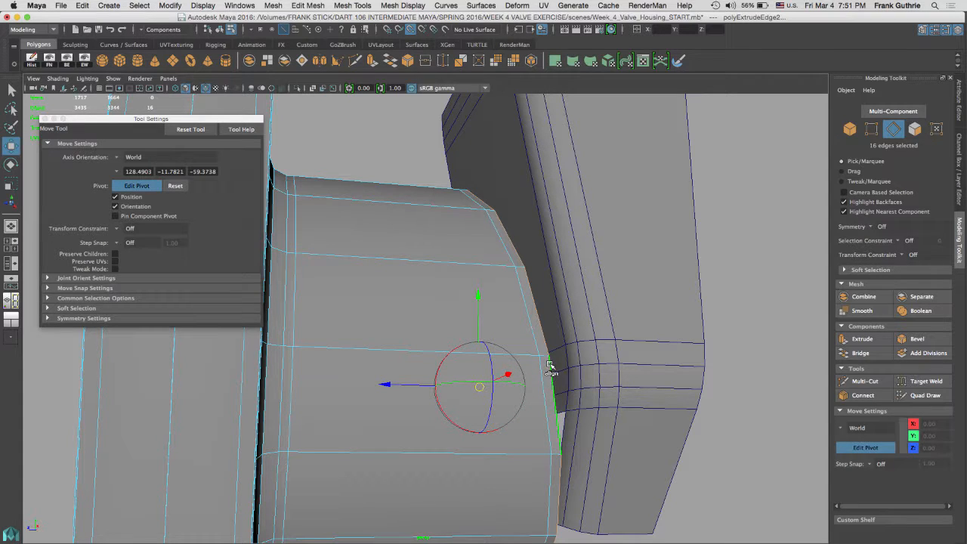
{"action": "left_click_drag", "start_coordinate": [550, 366], "coordinate": [548, 363]}
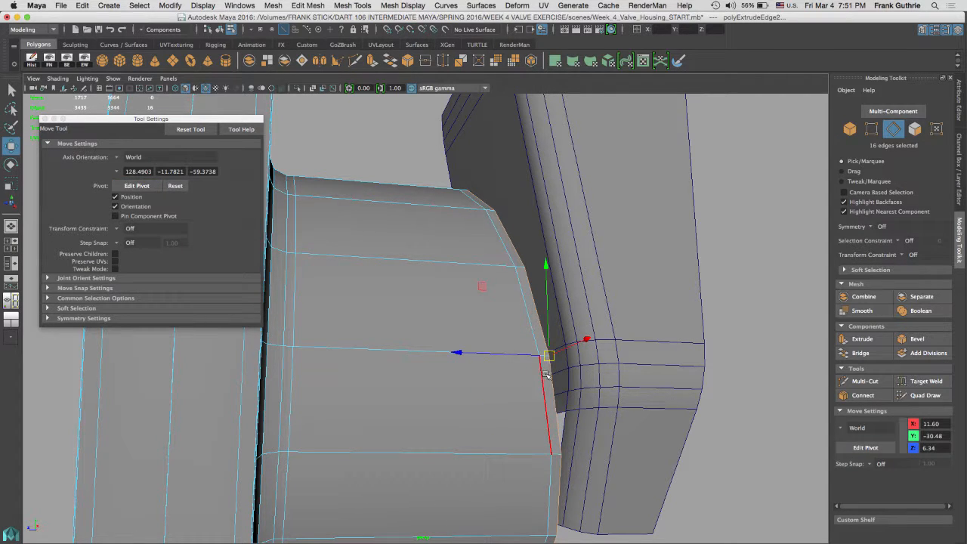
{"action": "left_click", "coordinate": [458, 353]}
{"action": "left_click_drag", "start_coordinate": [458, 353], "coordinate": [457, 351]}
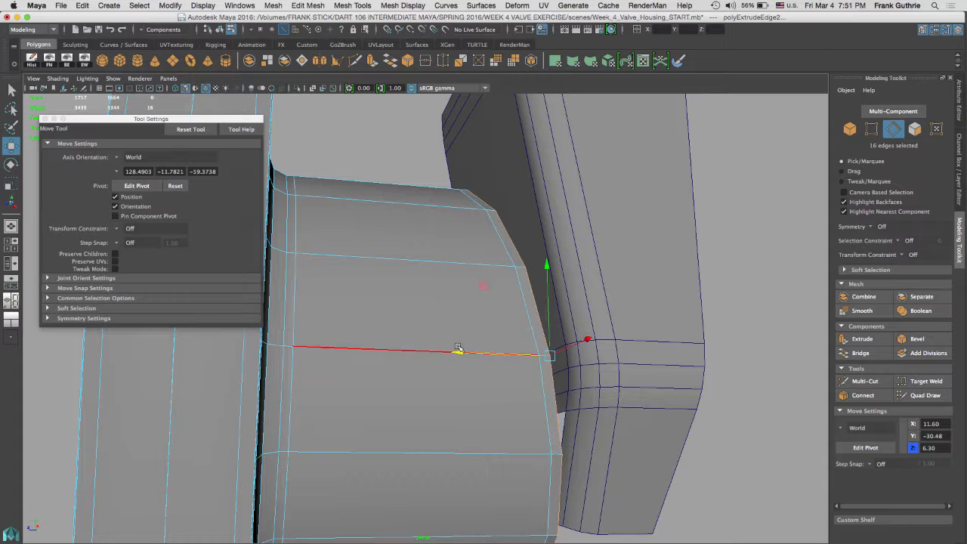
Turn off Keep Spacing for the Move tool and move the extruded border edges along Z to 6.37.
{"action": "left_click", "coordinate": [396, 160]}
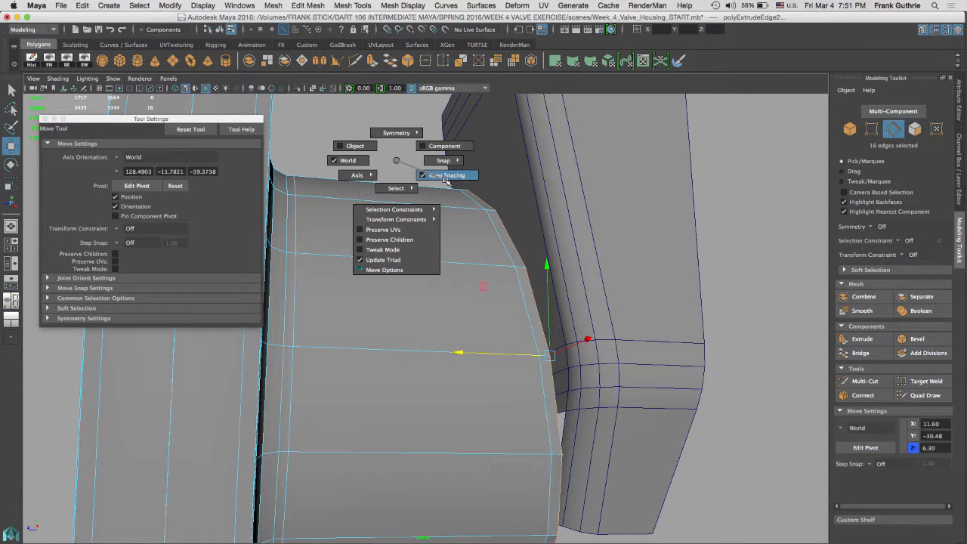
{"action": "left_click_drag", "start_coordinate": [445, 180], "coordinate": [396, 161]}
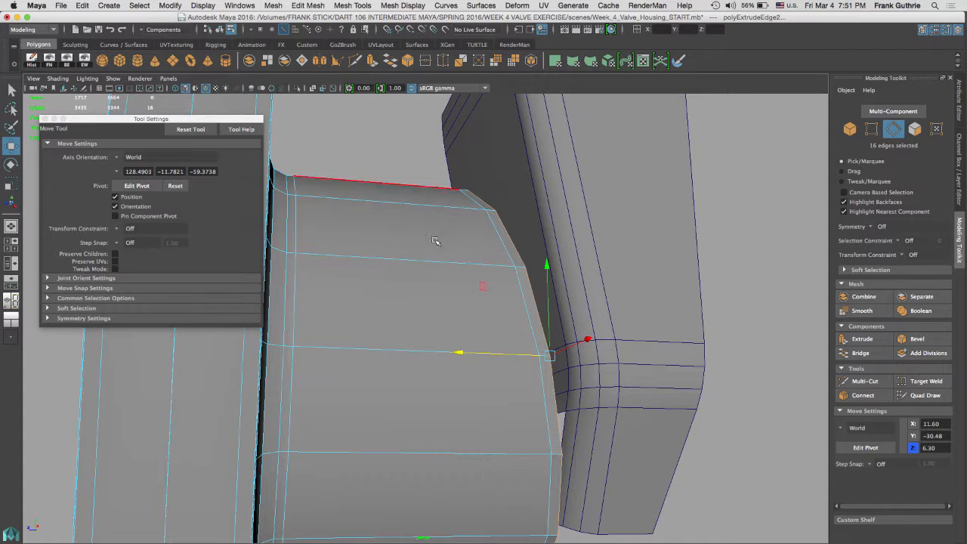
{"action": "left_click_drag", "start_coordinate": [461, 355], "coordinate": [459, 353]}
{"action": "left_click", "coordinate": [460, 353]}
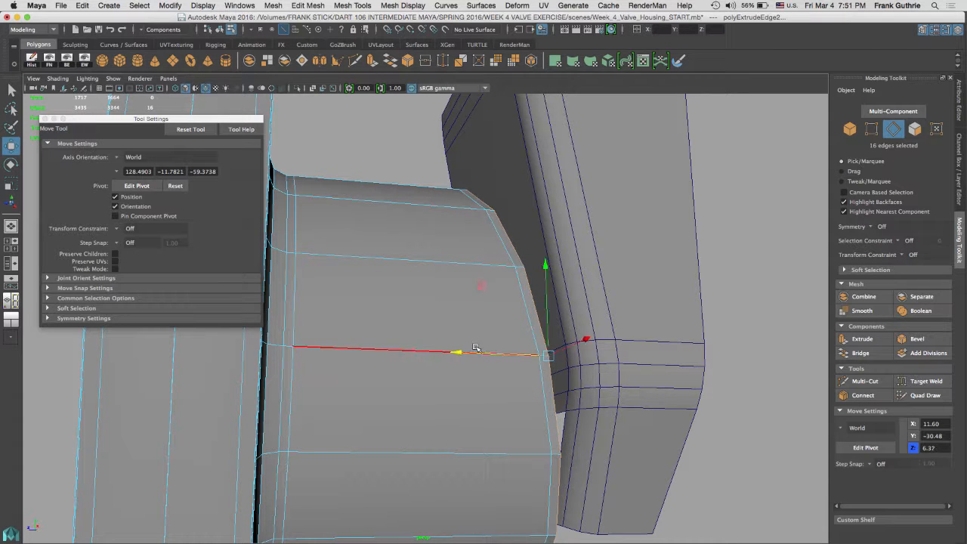
Snap the extruded border edges along Z to a vertex on the neighbouring slanted part, at 5.86.
{"action": "left_click_drag", "start_coordinate": [447, 334], "coordinate": [553, 283], "text": "alt"}
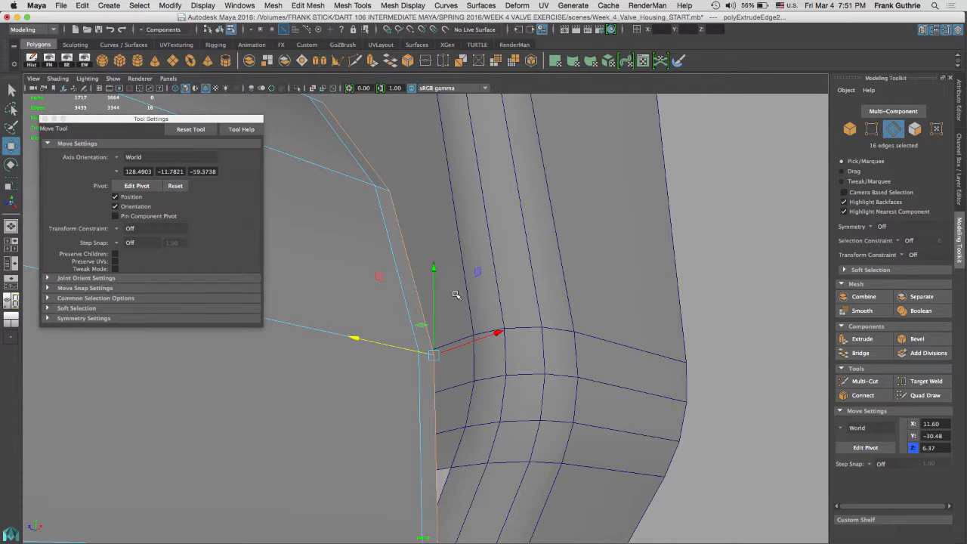
{"action": "key", "text": "v"}
{"action": "left_click_drag", "start_coordinate": [474, 335], "coordinate": [478, 341], "text": "alt"}
{"action": "key", "text": "space"}
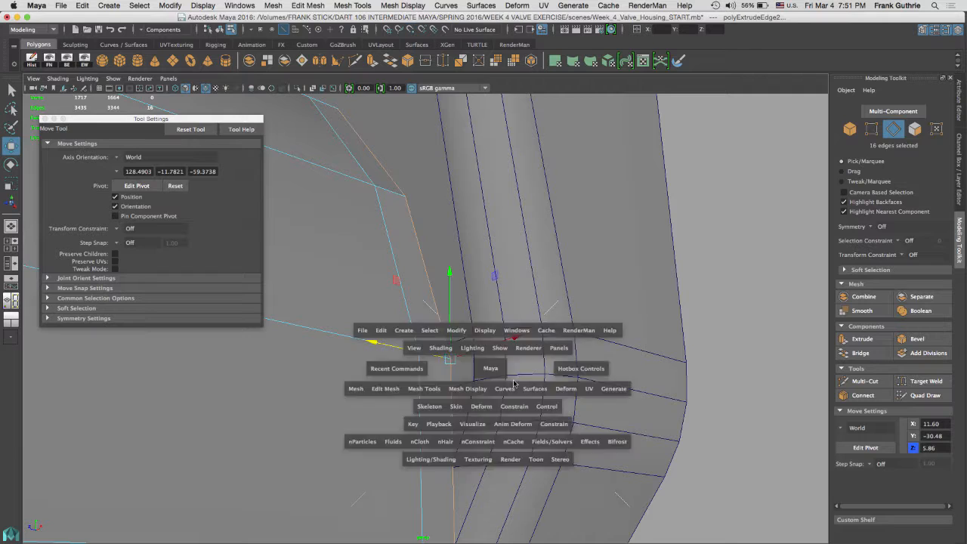
{"action": "key", "text": "space"}
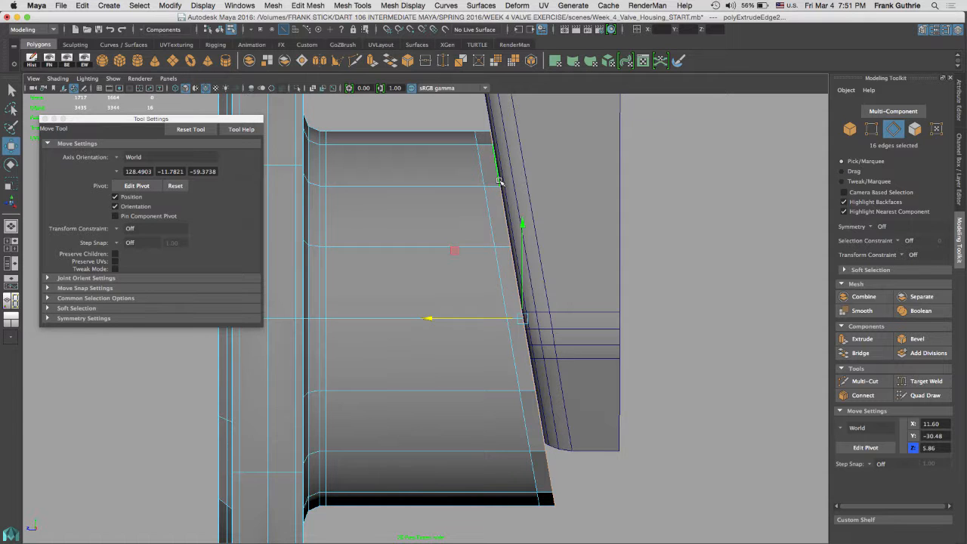
{"action": "key", "text": "space"}
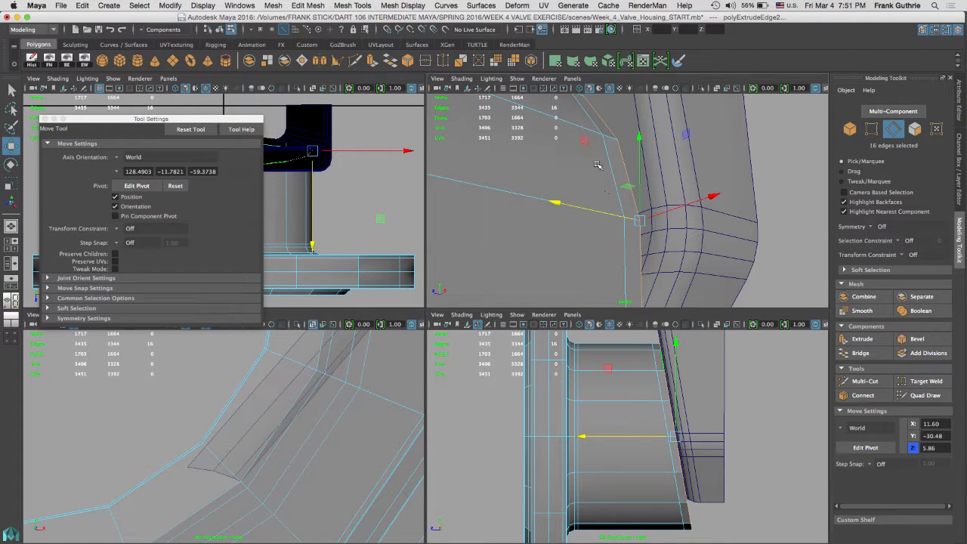
{"action": "key", "text": "space"}
{"action": "mouse_move", "coordinate": [526, 248]}
{"action": "left_mouse_down", "text": "alt"}
{"action": "mouse_move", "coordinate": [568, 223]}
{"action": "mouse_move", "coordinate": [562, 212]}
{"action": "left_mouse_up", "text": "alt"}
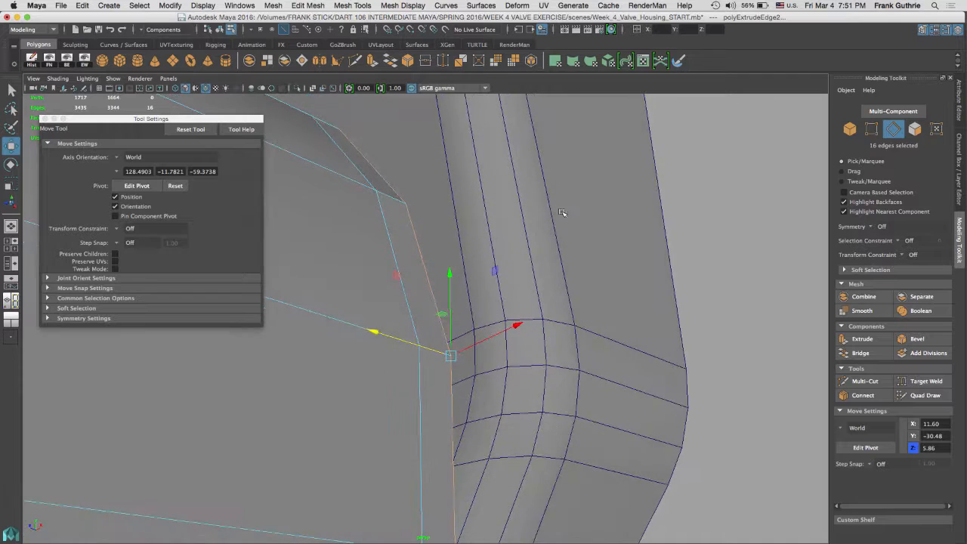
Extrude the open border edges at the cylinder's slanted end again and scale them outward into a flared rim.
{"action": "left_click", "coordinate": [862, 338]}
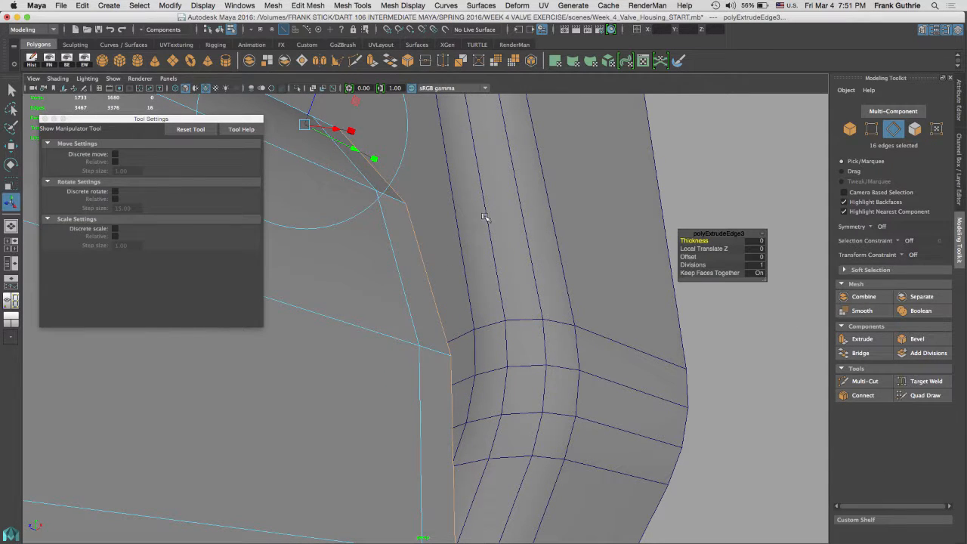
{"action": "key", "text": "r"}
{"action": "left_click_drag", "start_coordinate": [534, 239], "coordinate": [529, 244], "text": "alt"}
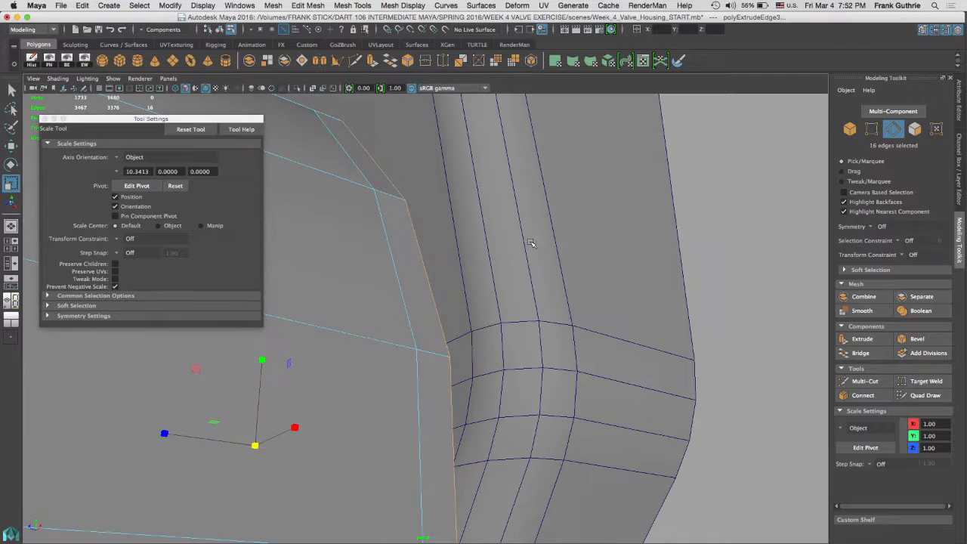
{"action": "left_click_drag", "start_coordinate": [256, 445], "coordinate": [290, 425]}
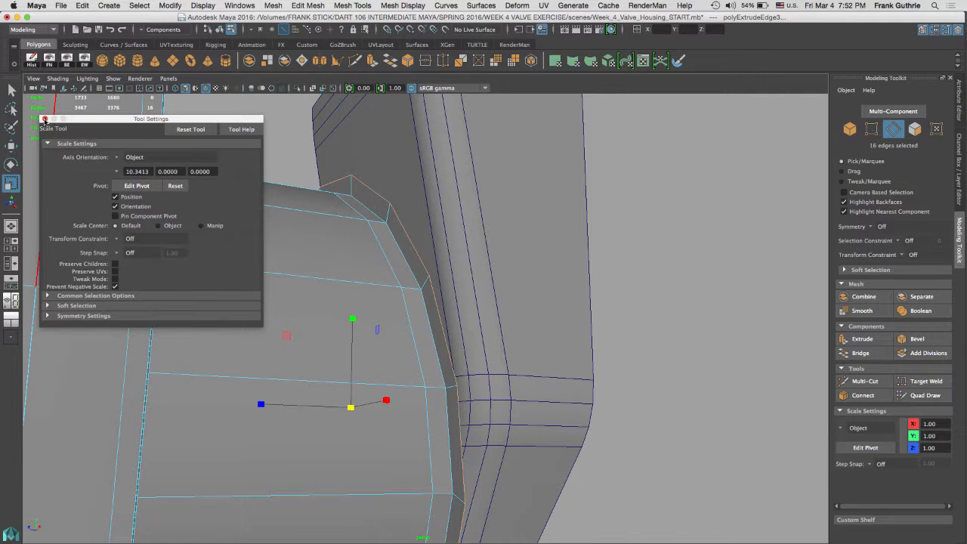
{"action": "left_click", "coordinate": [45, 119]}
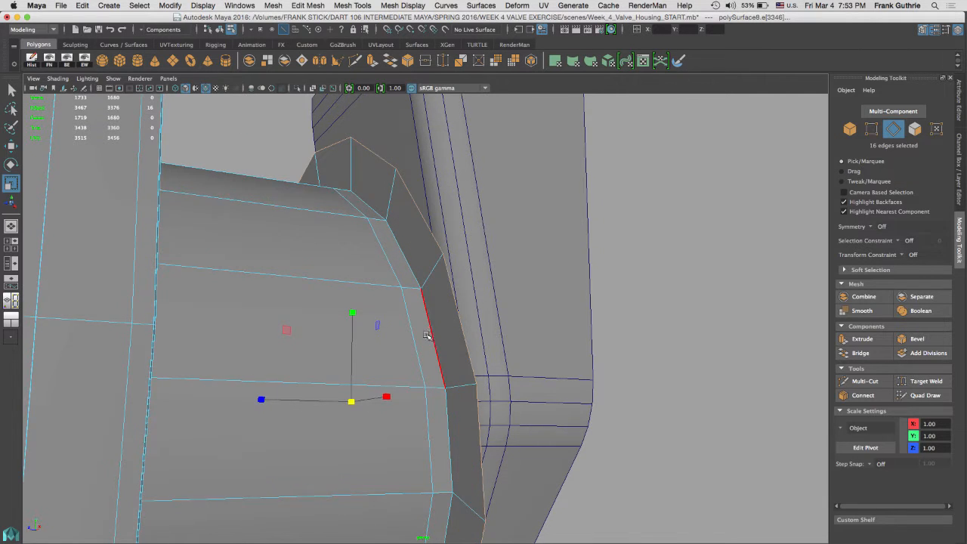
Select the supporting edge loop beside the cylinder's slanted end and move it along Z to 8.40.
{"action": "left_click_drag", "start_coordinate": [426, 337], "coordinate": [416, 337], "text": "alt"}
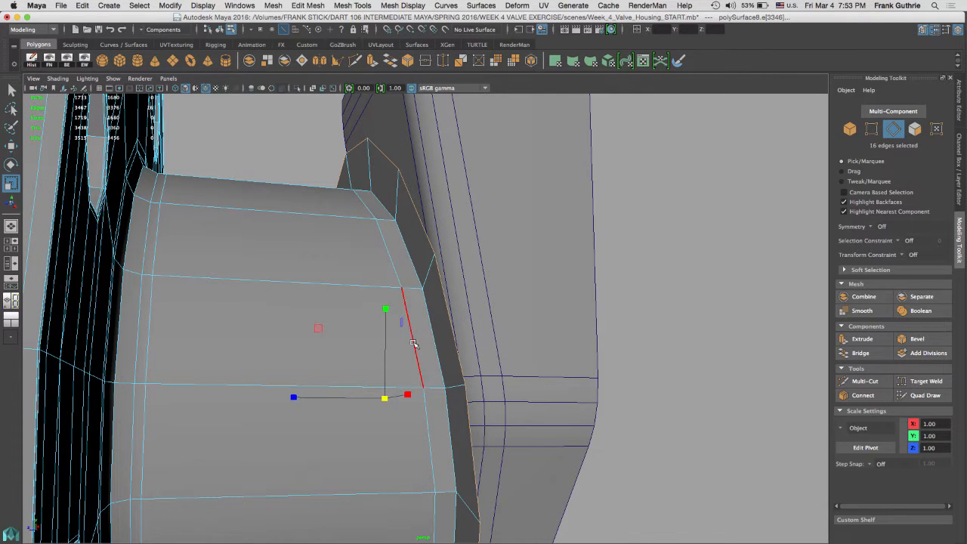
{"action": "key", "text": "q"}
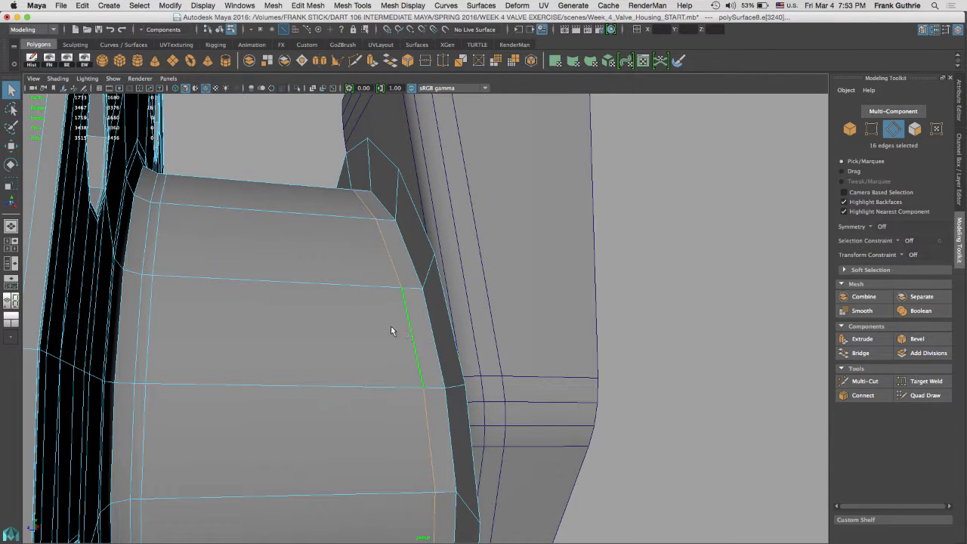
{"action": "mouse_move", "coordinate": [390, 330]}
{"action": "left_mouse_down", "text": "alt"}
{"action": "mouse_move", "coordinate": [363, 320]}
{"action": "mouse_move", "coordinate": [398, 319]}
{"action": "left_mouse_up", "text": "alt"}
{"action": "key", "text": "w"}
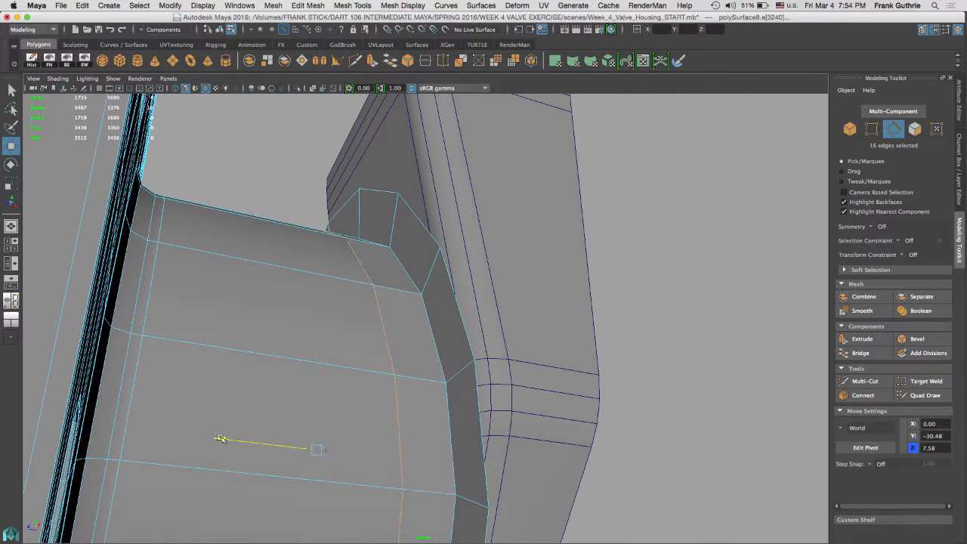
{"action": "left_click_drag", "start_coordinate": [220, 438], "coordinate": [218, 437]}
Bevel the corner edge loop where the cylinder meets the flared rim, raising the bevel's Fraction to 1.
{"action": "left_click_drag", "start_coordinate": [365, 348], "coordinate": [412, 262], "text": "alt"}
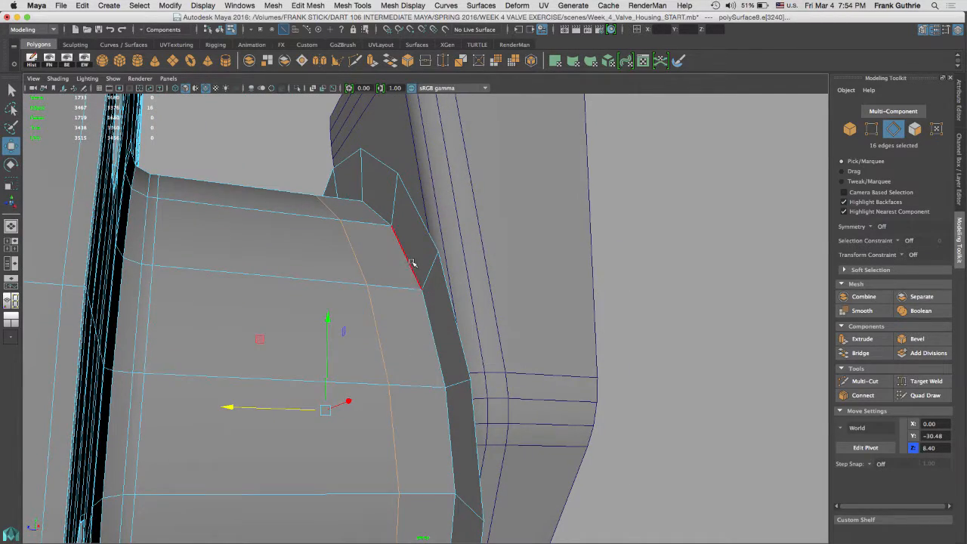
{"action": "key", "text": "q"}
{"action": "double_click", "coordinate": [410, 265]}
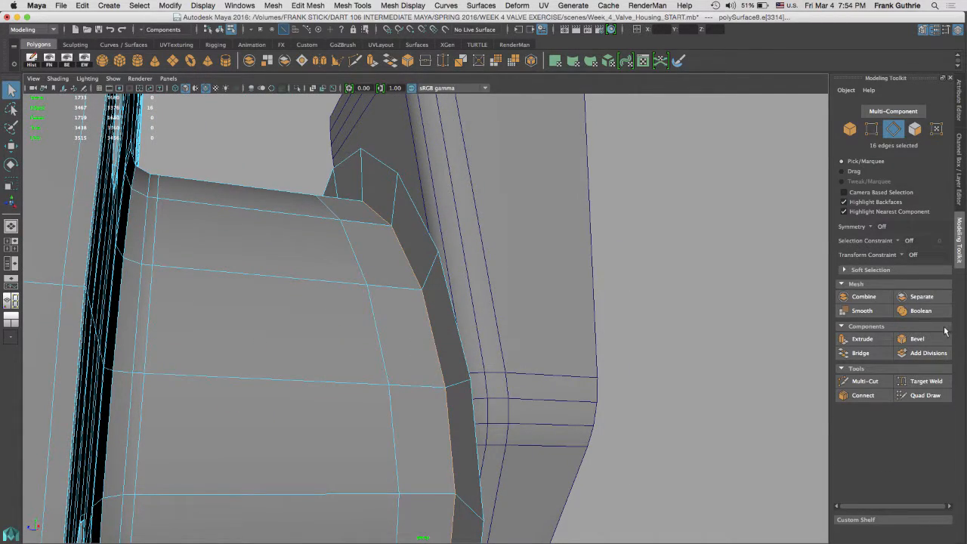
{"action": "left_click", "coordinate": [915, 340]}
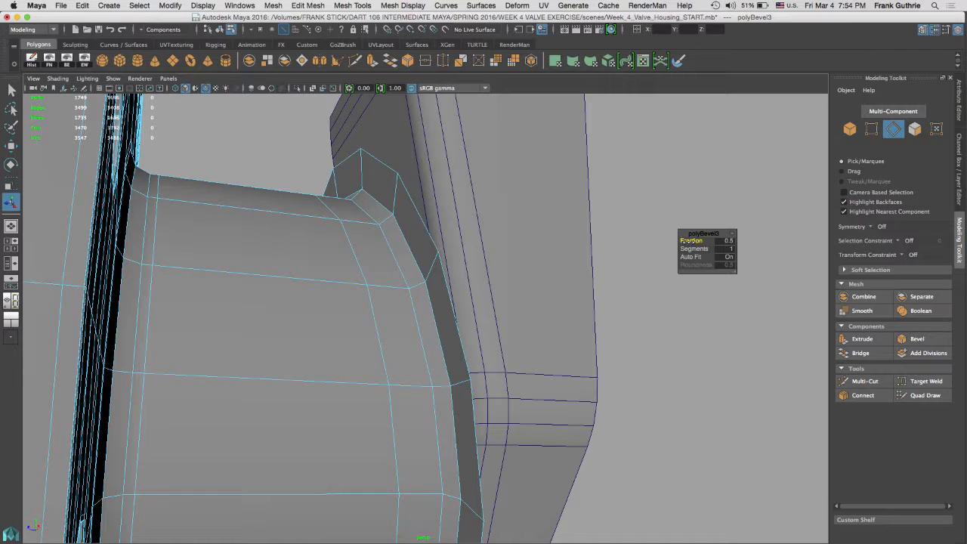
{"action": "left_click_drag", "start_coordinate": [688, 240], "coordinate": [694, 240]}
Check the beveled edges up close in an orthographic view and reduce the bevel's Fraction to 0.86.
{"action": "key", "text": "space"}
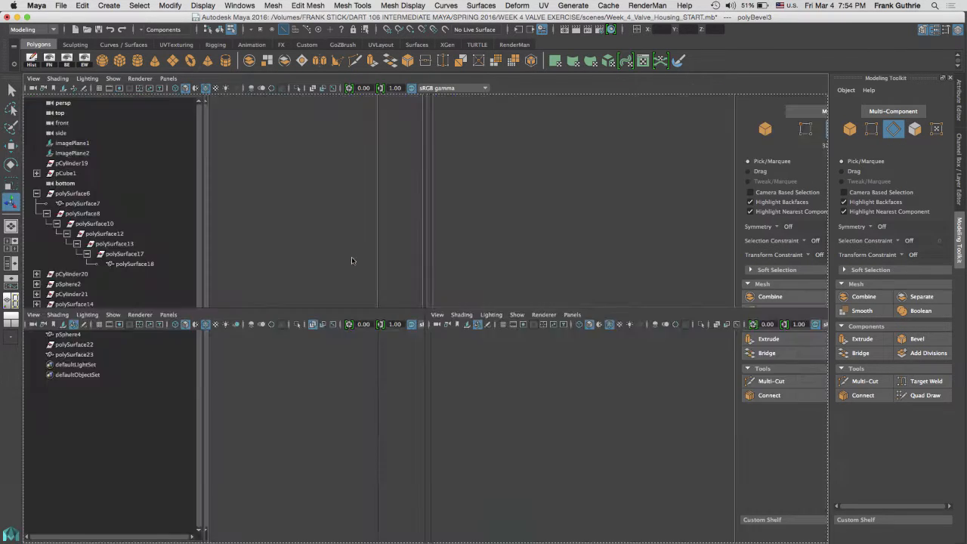
{"action": "key", "text": "space"}
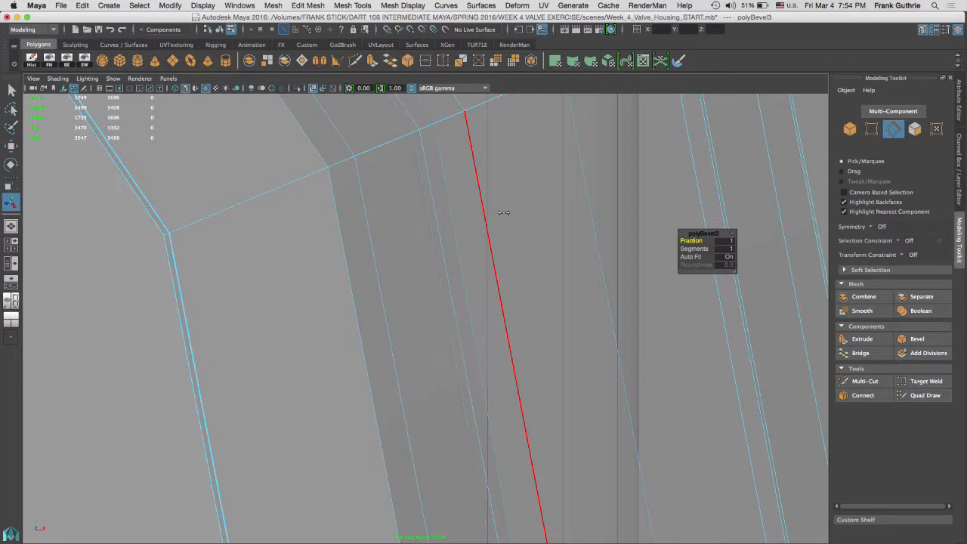
{"action": "left_click_drag", "start_coordinate": [494, 222], "coordinate": [474, 248], "text": "alt"}
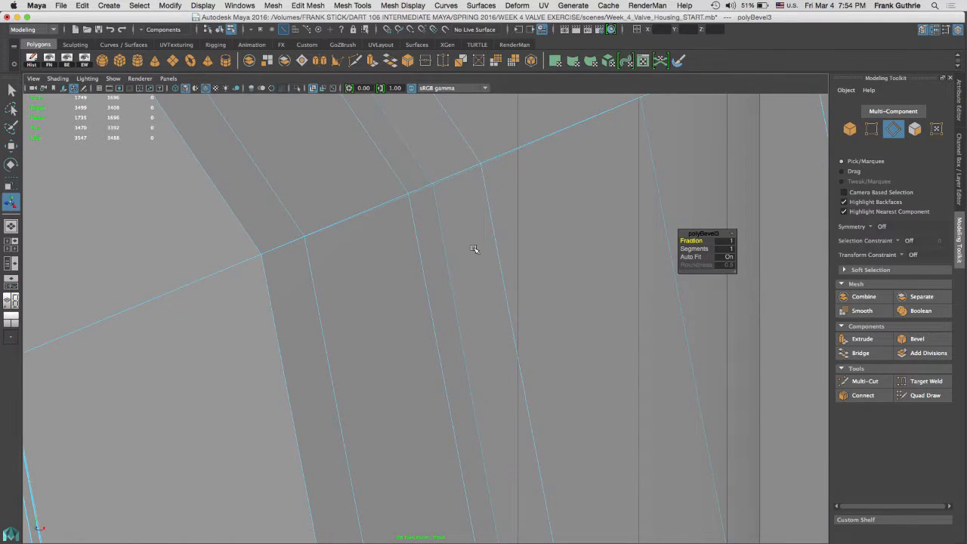
{"action": "middle_click_drag", "start_coordinate": [468, 239], "coordinate": [468, 237]}
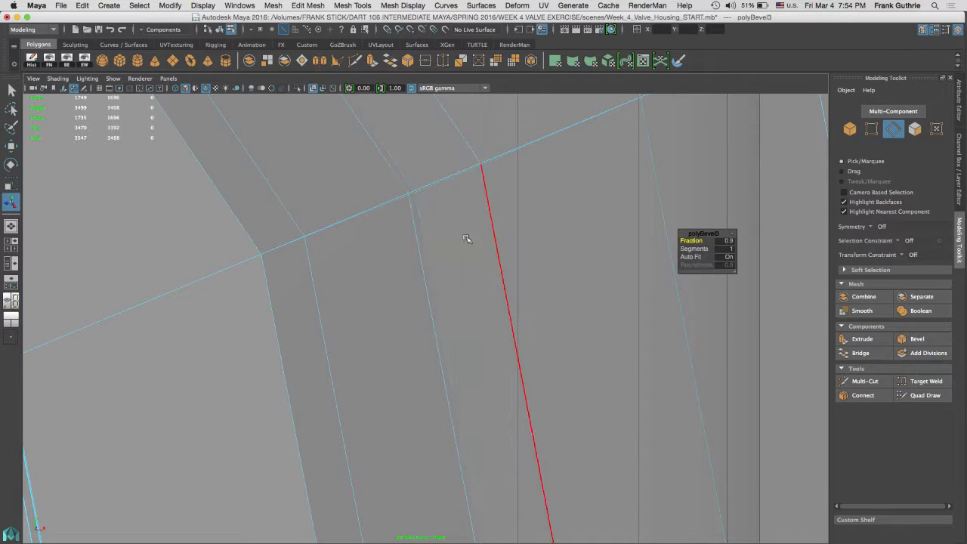
{"action": "left_click", "coordinate": [732, 240]}
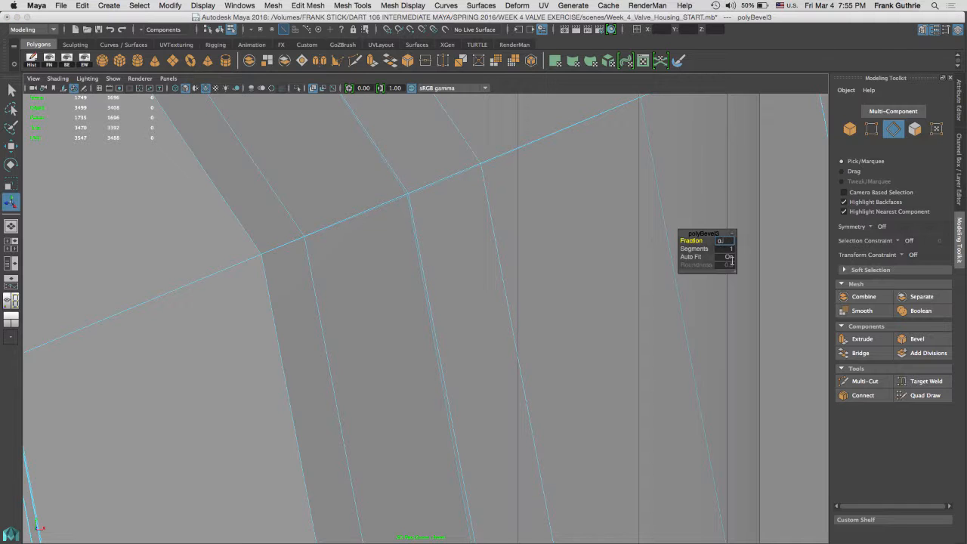
{"action": "type", "text": "0.88"}
{"action": "key", "text": "Return"}
{"action": "middle_click_drag", "start_coordinate": [606, 218], "coordinate": [546, 244], "text": "alt"}
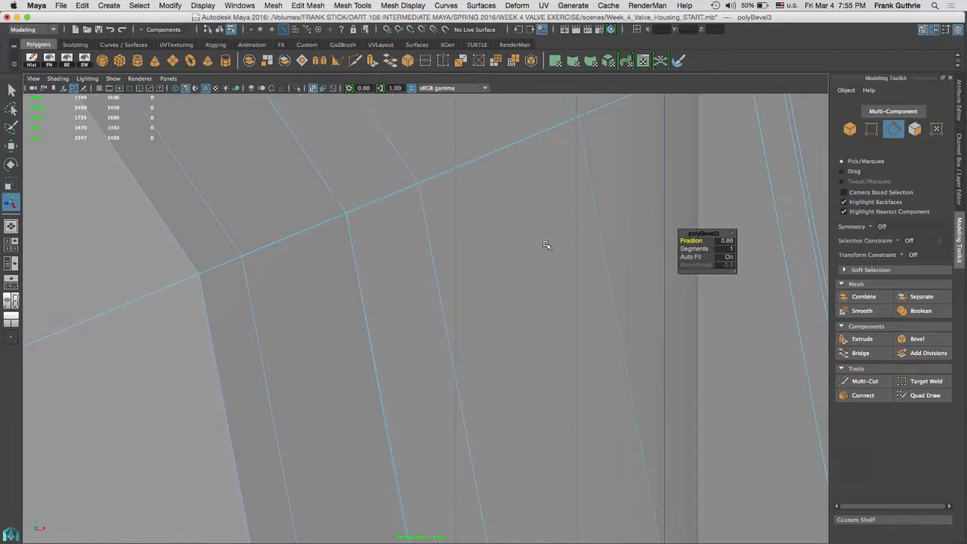
Set the corner bevel's Segments to 2 in the perspective view and inspect the rounded transition.
{"action": "key", "text": "space"}
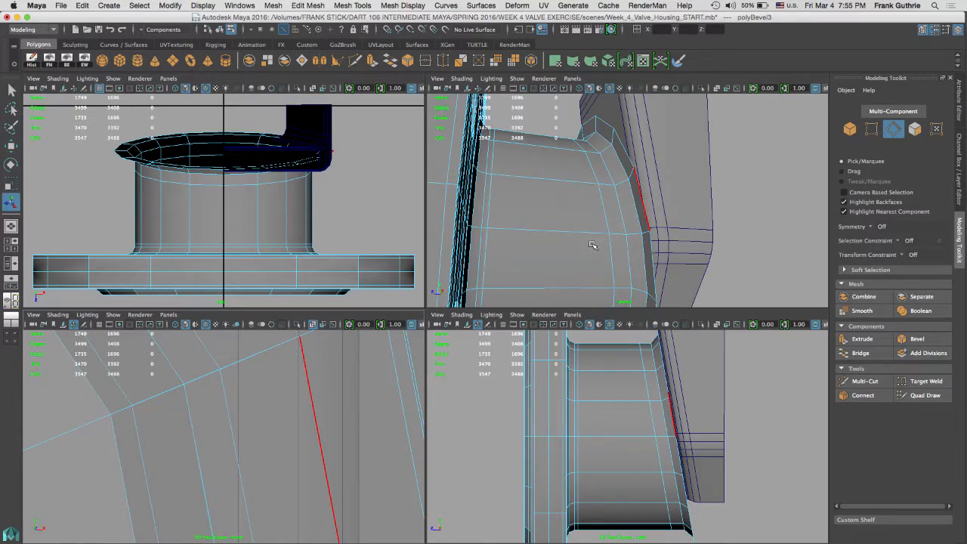
{"action": "key", "text": "space"}
{"action": "left_click_drag", "start_coordinate": [550, 244], "coordinate": [531, 236], "text": "alt"}
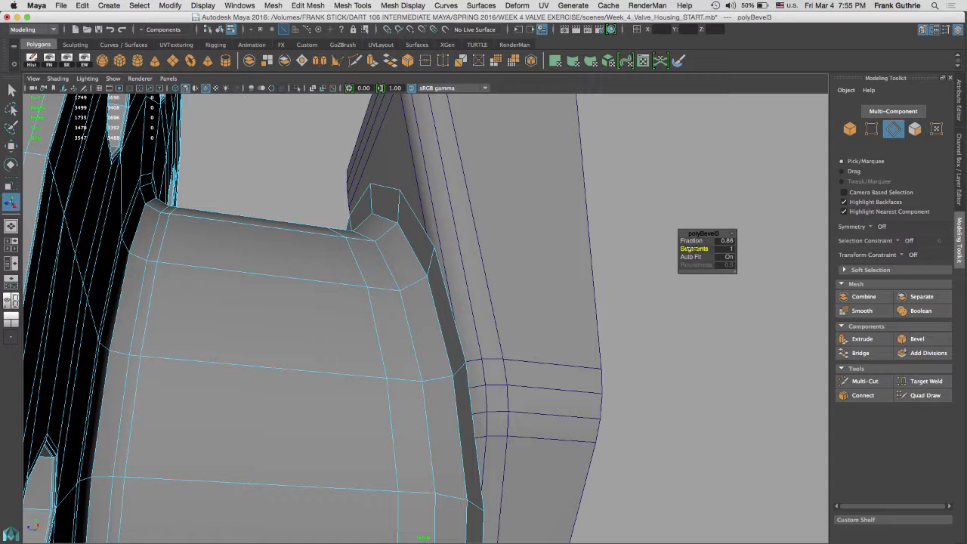
{"action": "left_click_drag", "start_coordinate": [692, 250], "coordinate": [693, 249]}
{"action": "left_click_drag", "start_coordinate": [432, 270], "coordinate": [303, 269], "text": "alt"}
{"action": "left_click_drag", "start_coordinate": [390, 249], "coordinate": [459, 323], "text": "alt"}
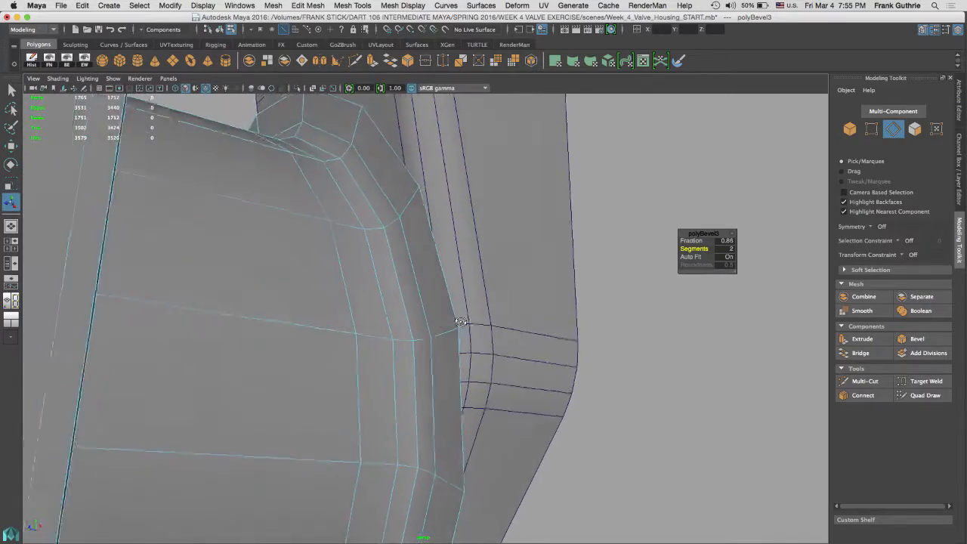
{"action": "left_click_drag", "start_coordinate": [416, 197], "coordinate": [346, 311], "text": "alt"}
{"action": "key", "text": "q"}
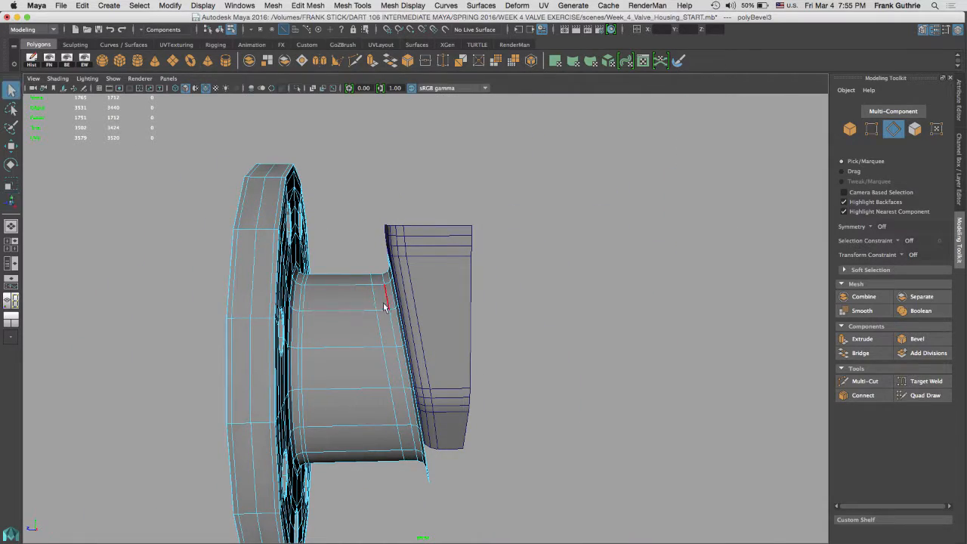
Select the supporting edge loop on the cylinder and move it along Z to 7.34, closer to the beveled corner.
{"action": "left_click_drag", "start_coordinate": [353, 347], "coordinate": [336, 286], "text": "alt"}
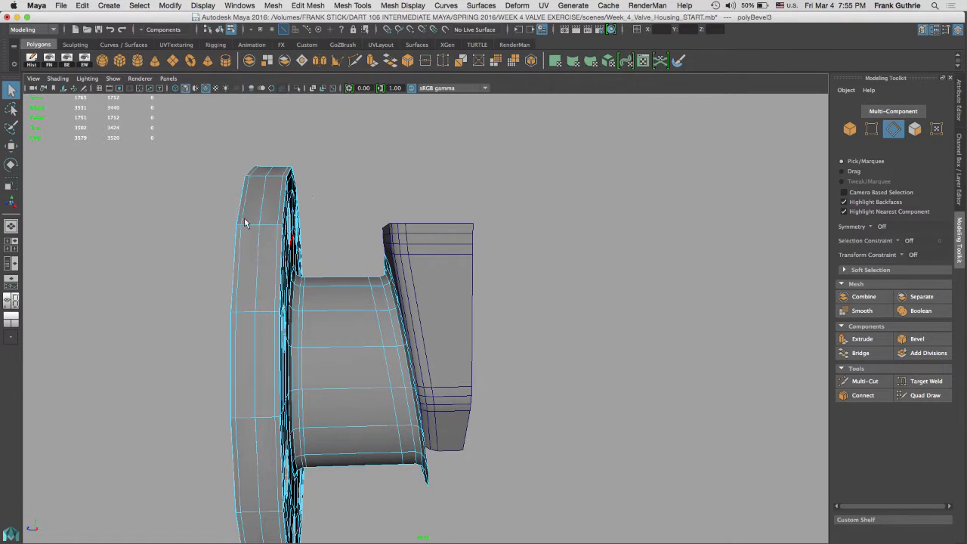
{"action": "left_click_drag", "start_coordinate": [244, 222], "coordinate": [426, 223], "text": "alt"}
{"action": "left_click_drag", "start_coordinate": [522, 240], "coordinate": [410, 231], "text": "alt"}
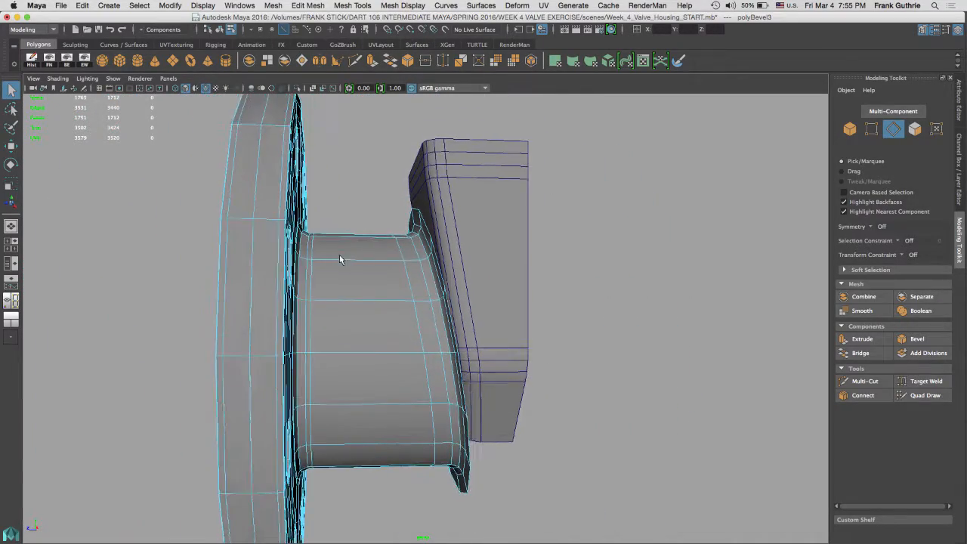
{"action": "scroll", "coordinate": [406, 252], "scroll_direction": "up", "scroll_amount": 2}
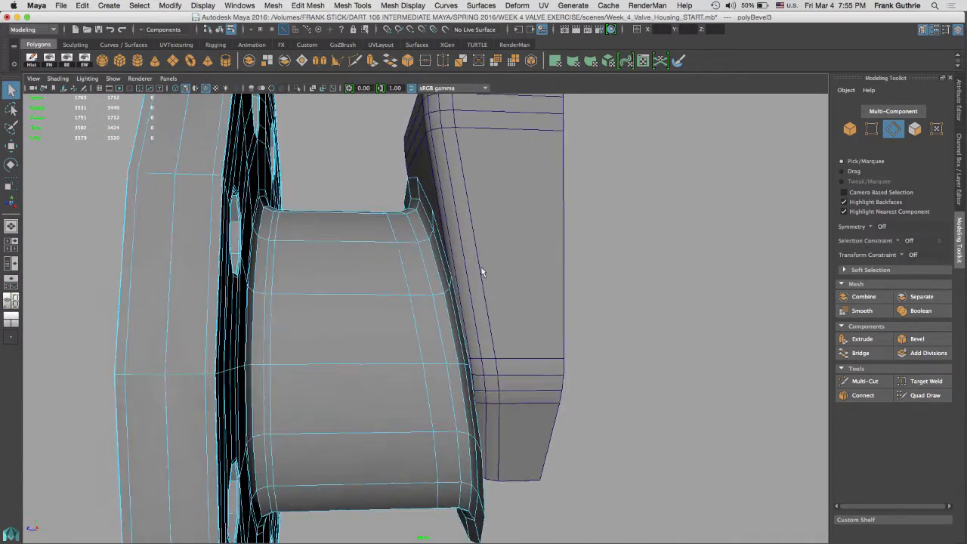
{"action": "double_click", "coordinate": [406, 288]}
{"action": "key", "text": "space"}
{"action": "key", "text": "space"}
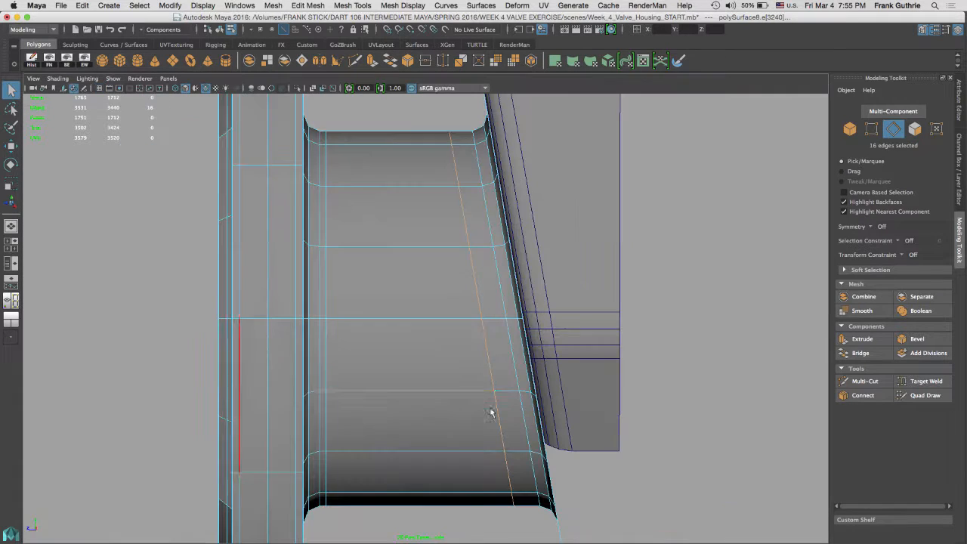
{"action": "key", "text": "w"}
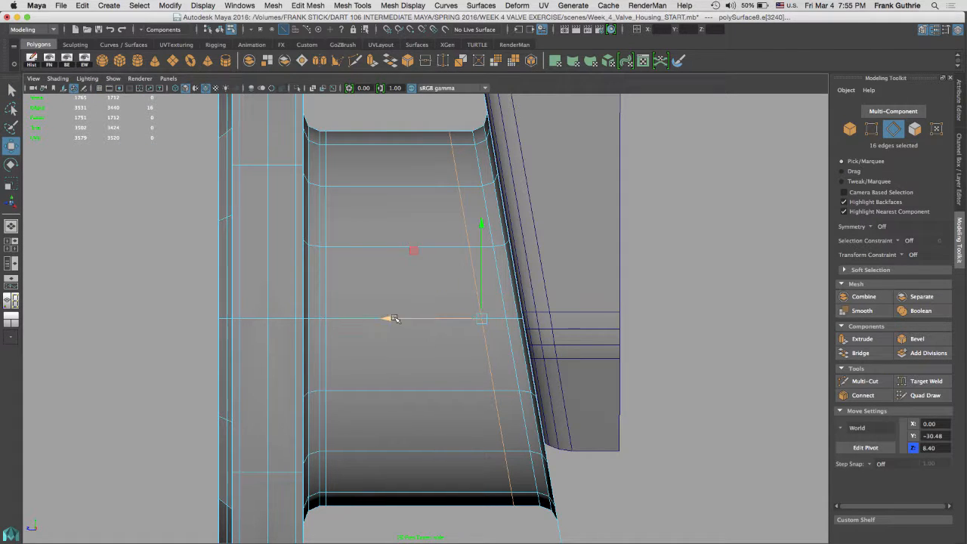
{"action": "left_click_drag", "start_coordinate": [386, 318], "coordinate": [403, 319]}
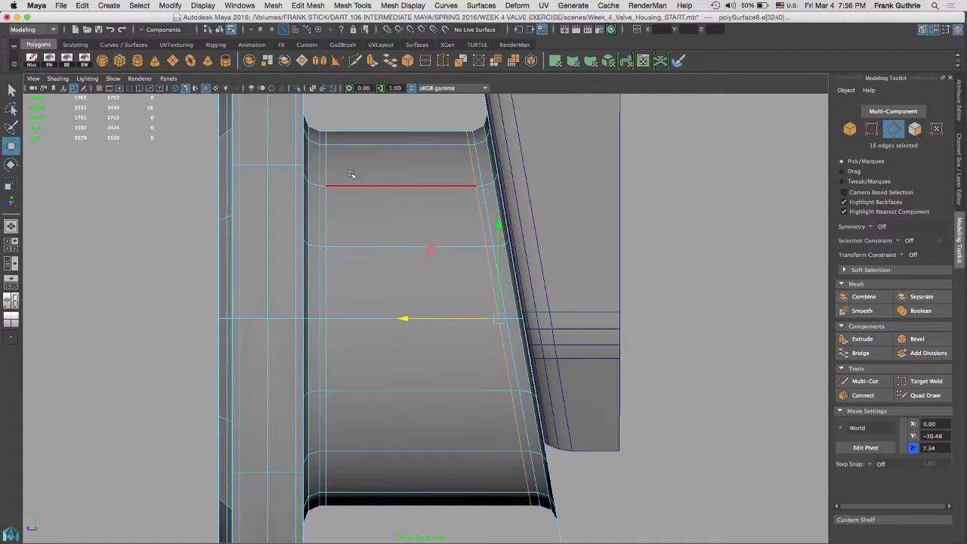
Insert three evenly spaced edge loops around the cylinder's middle section with the Insert Edge Loop Tool's Multiple edge loops option.
{"action": "key", "text": "q"}
{"action": "left_click", "coordinate": [381, 146]}
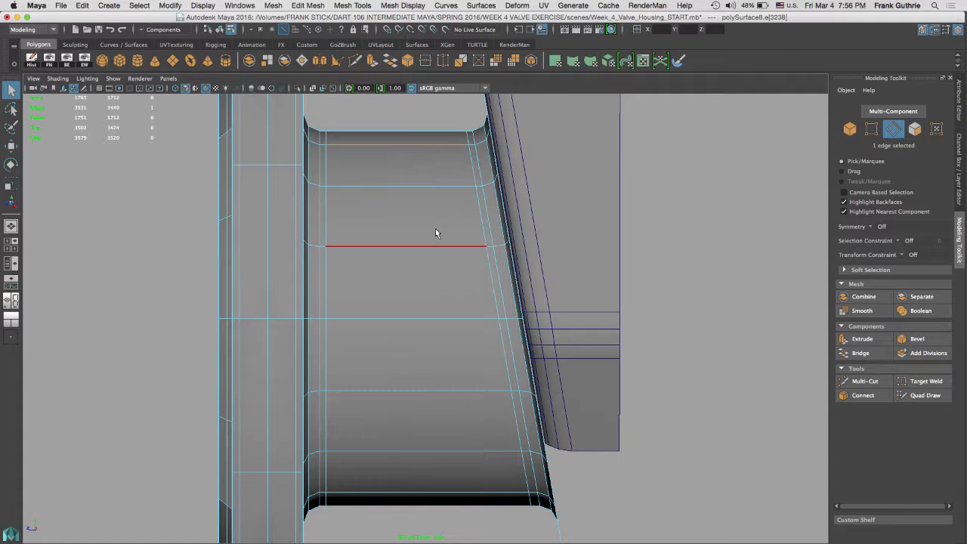
{"action": "right_click", "coordinate": [406, 228], "text": "shift"}
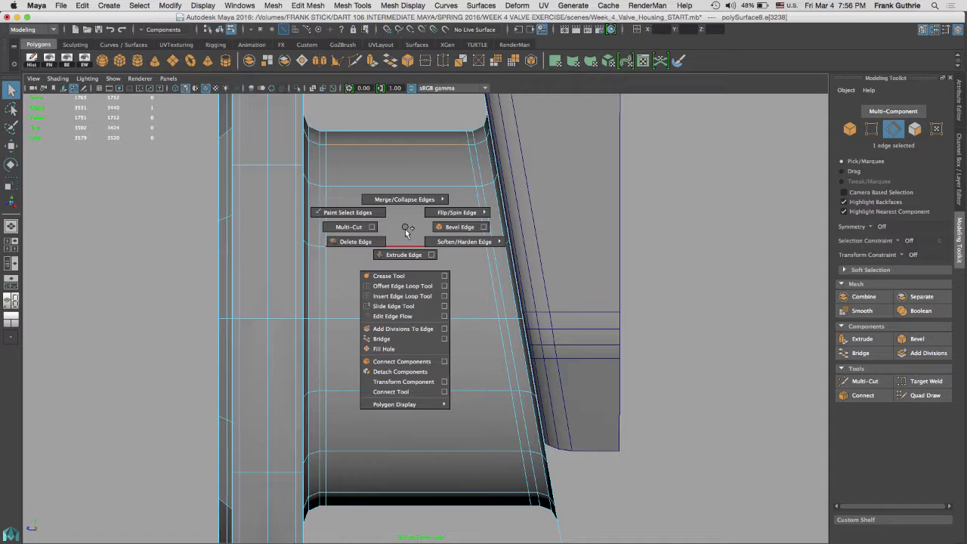
{"action": "right_click_drag", "start_coordinate": [406, 230], "coordinate": [401, 307], "text": "shift"}
{"action": "right_click_drag", "start_coordinate": [396, 219], "coordinate": [435, 288], "text": "shift"}
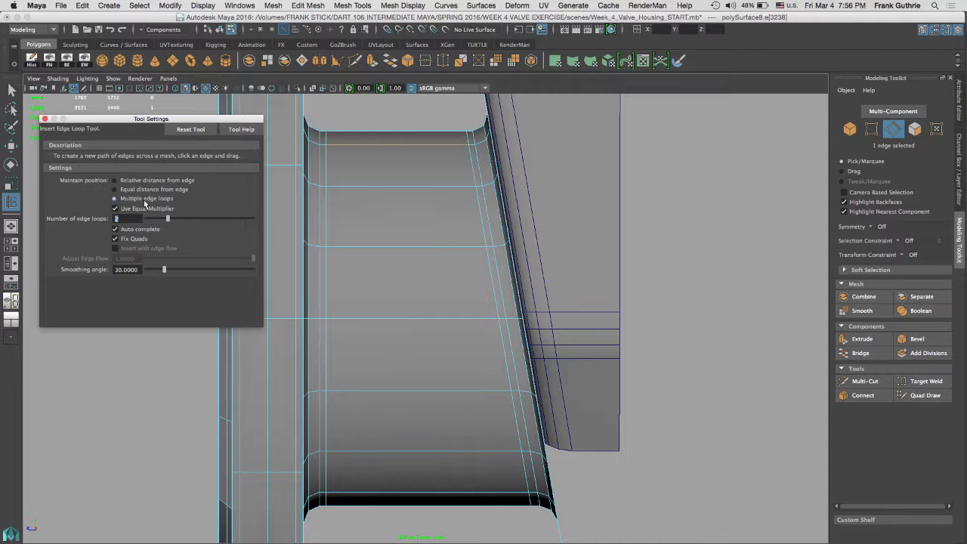
{"action": "type", "text": "3"}
{"action": "left_click", "coordinate": [45, 119]}
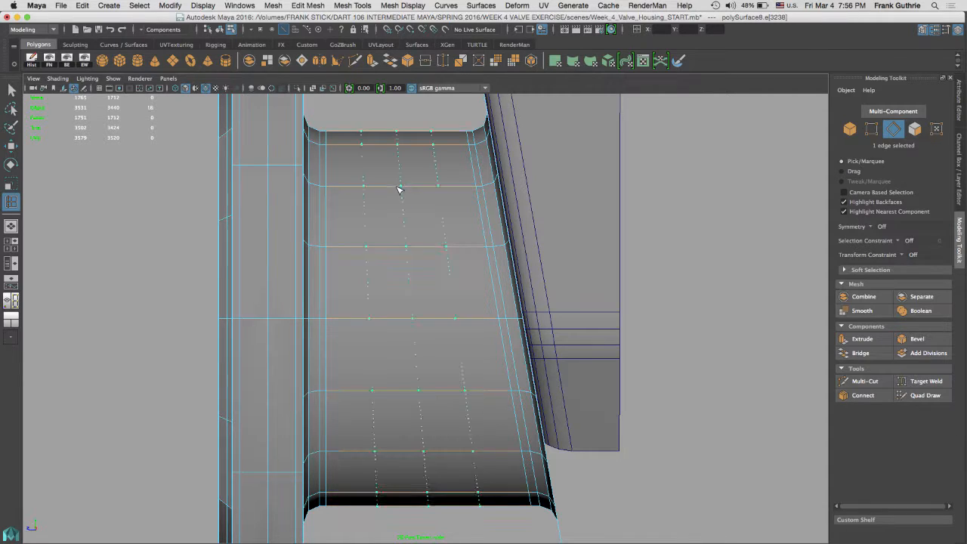
{"action": "left_click", "coordinate": [402, 192]}
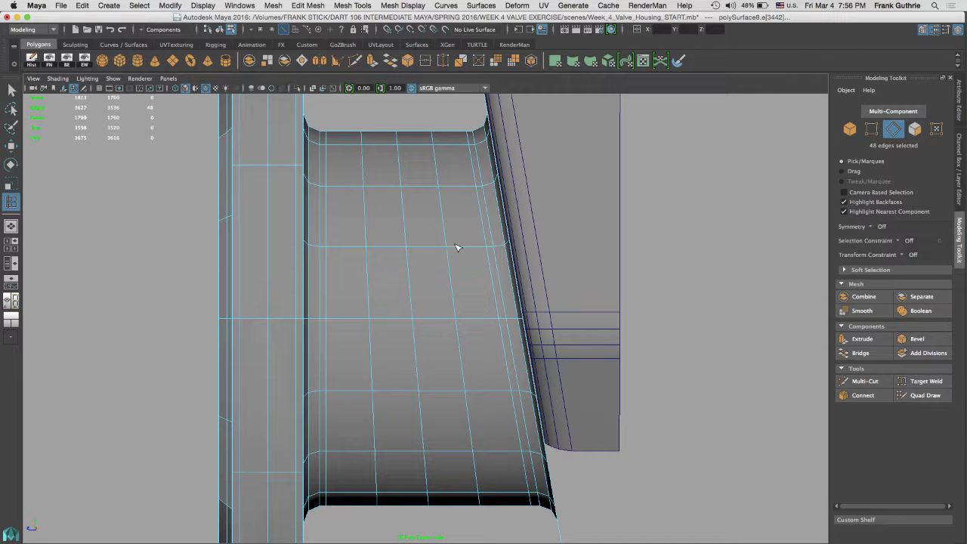
{"action": "key", "text": "q"}
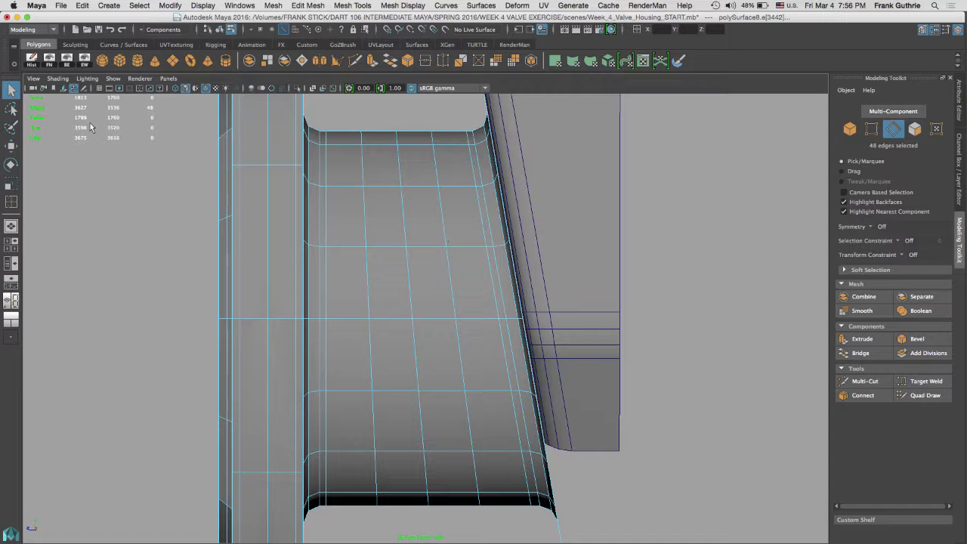
Extract the band of faces at the cylinder's slanted end, from the last inserted edge loop through the flared rim, as a separate mesh.
{"action": "key", "text": "q"}
{"action": "right_click_drag", "start_coordinate": [455, 170], "coordinate": [452, 195]}
{"action": "mouse_move", "coordinate": [439, 110]}
{"action": "left_mouse_down"}
{"action": "mouse_move", "coordinate": [624, 253]}
{"action": "mouse_move", "coordinate": [620, 538]}
{"action": "mouse_move", "coordinate": [505, 540]}
{"action": "mouse_move", "coordinate": [454, 151]}
{"action": "left_mouse_up"}
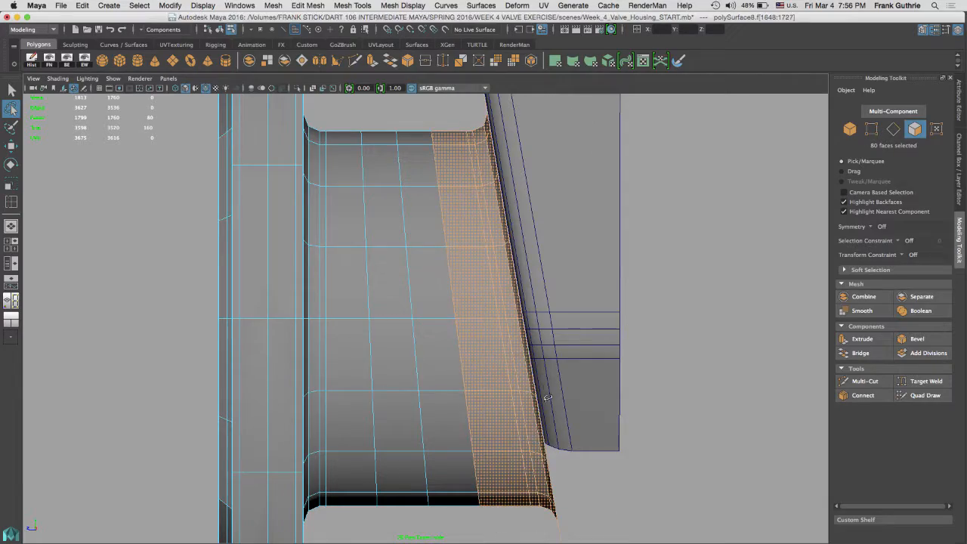
{"action": "key", "text": "space"}
{"action": "key", "text": "space"}
{"action": "left_click_drag", "start_coordinate": [528, 284], "coordinate": [384, 176], "text": "alt"}
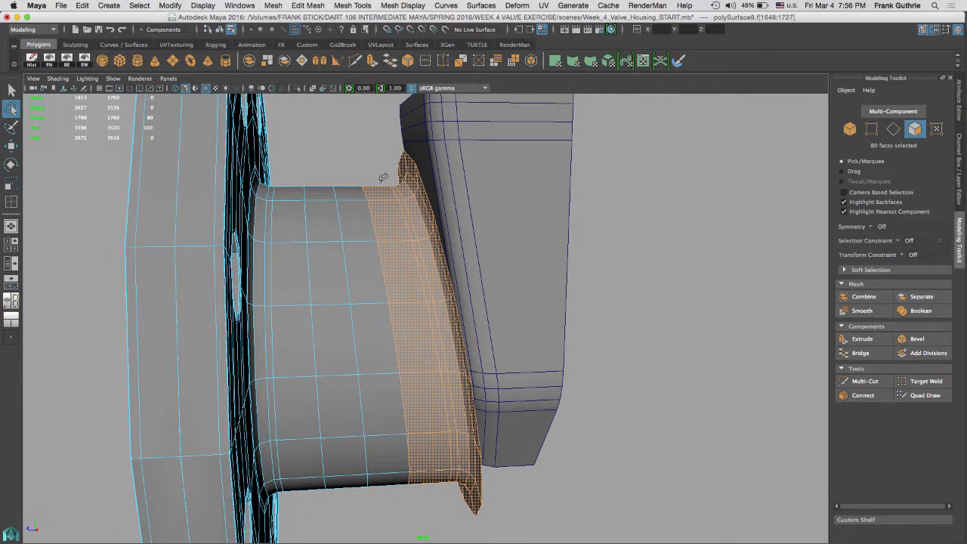
{"action": "left_click", "coordinate": [309, 6]}
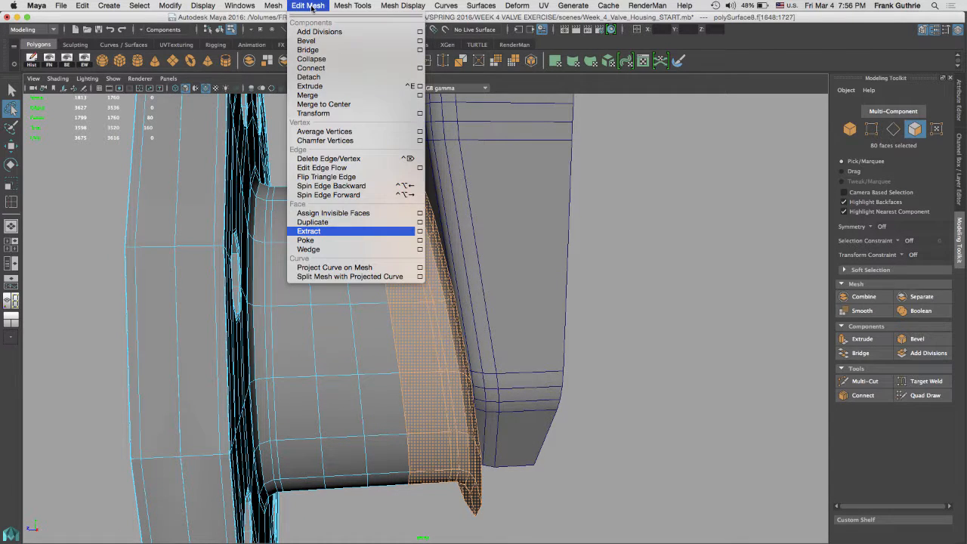
{"action": "left_click", "coordinate": [318, 233]}
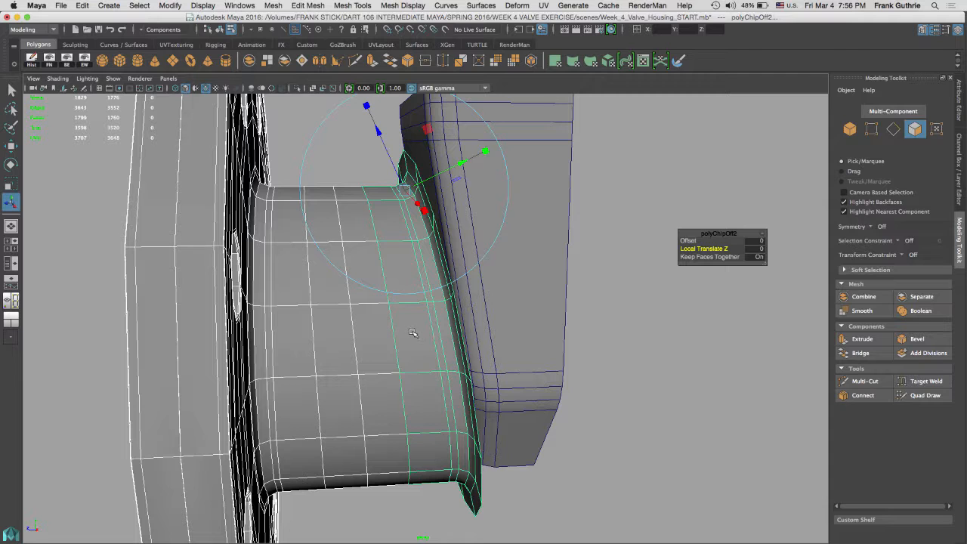
{"action": "right_click_drag", "start_coordinate": [409, 345], "coordinate": [451, 244]}
{"action": "left_click_drag", "start_coordinate": [333, 514], "coordinate": [426, 447]}
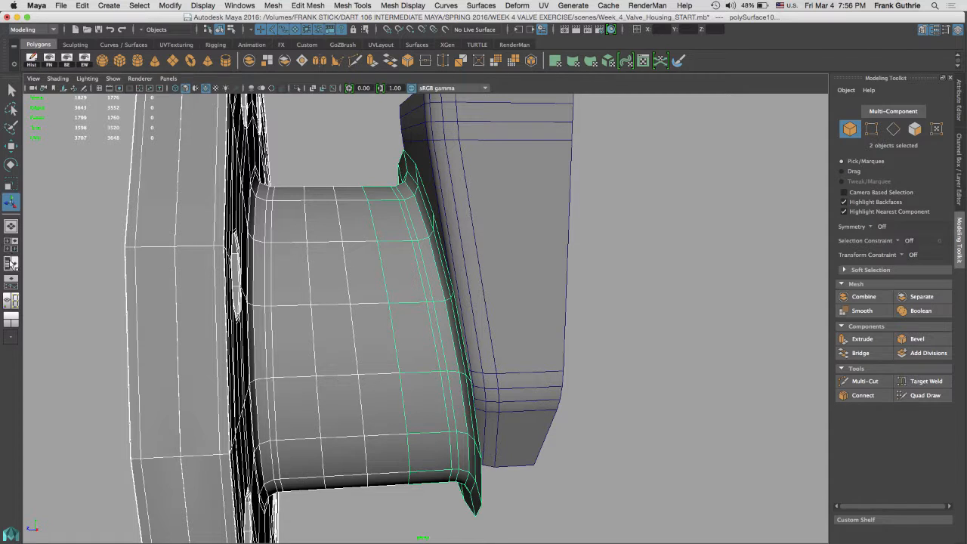
Take polySurface10 out of the polySurface8 group in the scene hierarchy and hide layer3.
{"action": "left_click", "coordinate": [11, 263]}
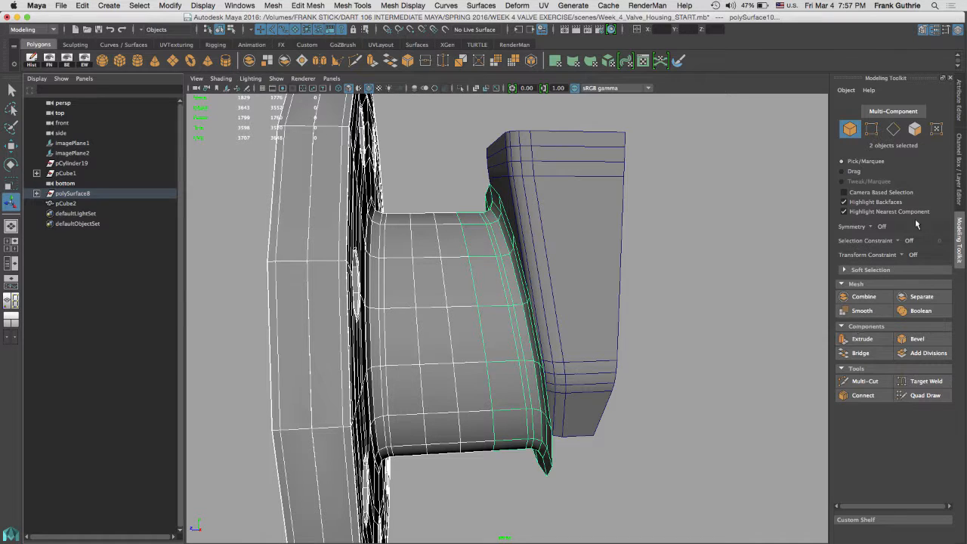
{"action": "left_click", "coordinate": [958, 189]}
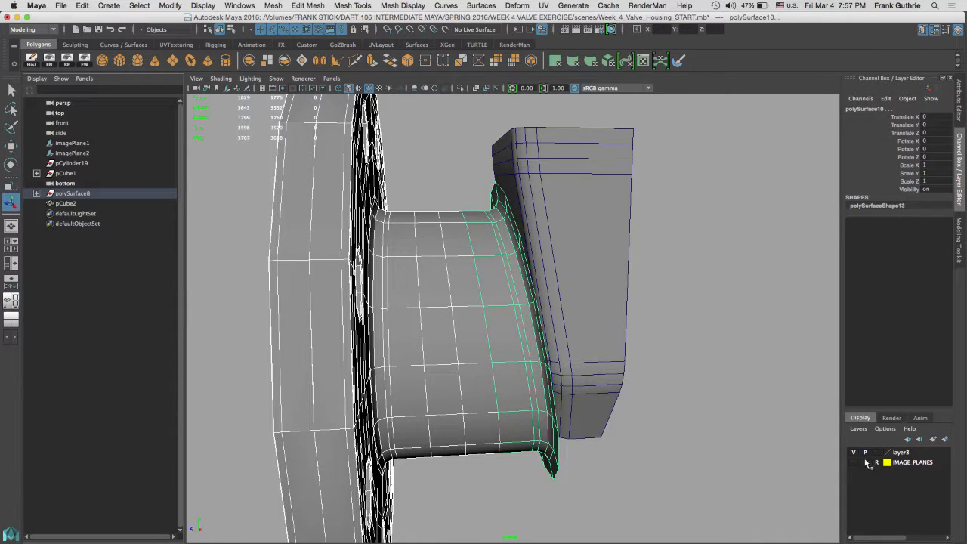
{"action": "left_click", "coordinate": [853, 452]}
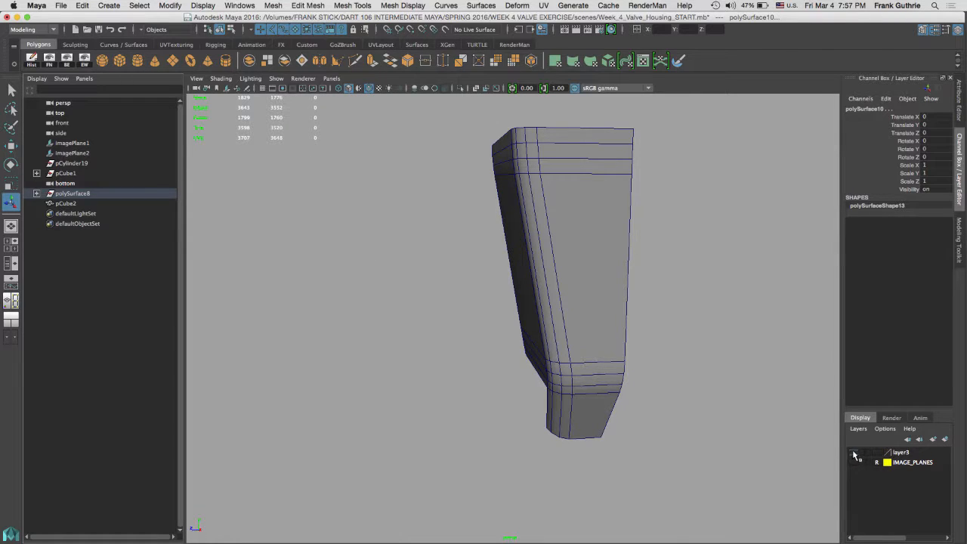
{"action": "left_click", "coordinate": [853, 453]}
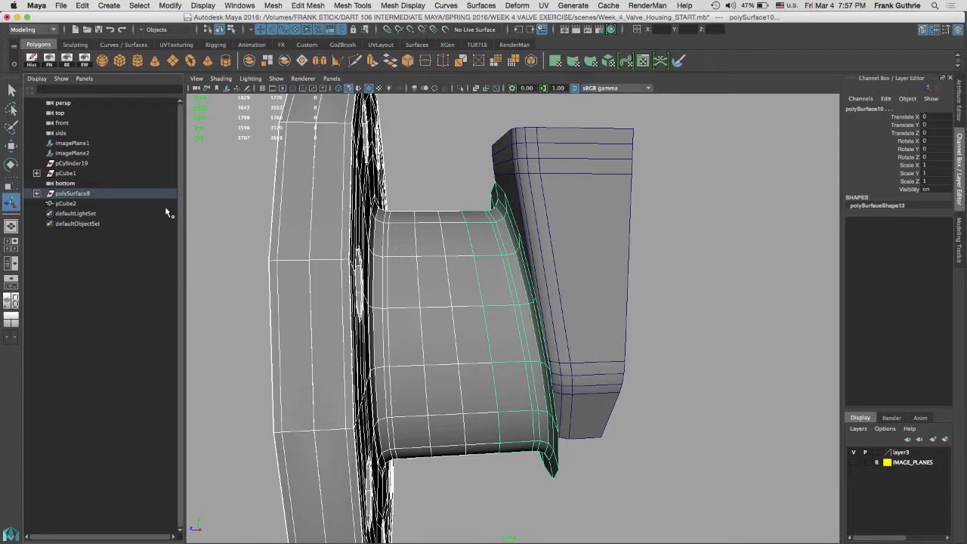
{"action": "key", "text": "f"}
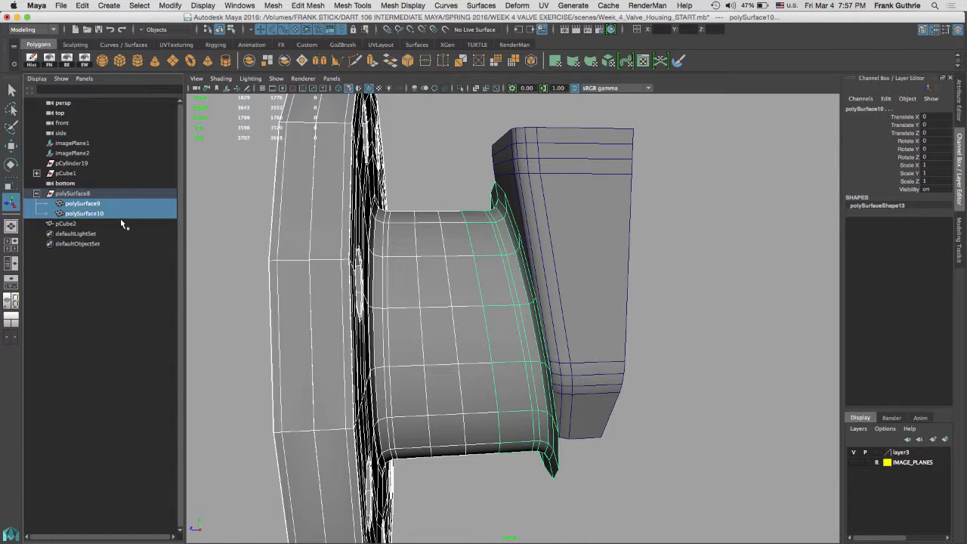
{"action": "left_click", "coordinate": [93, 205]}
{"action": "left_click", "coordinate": [96, 214]}
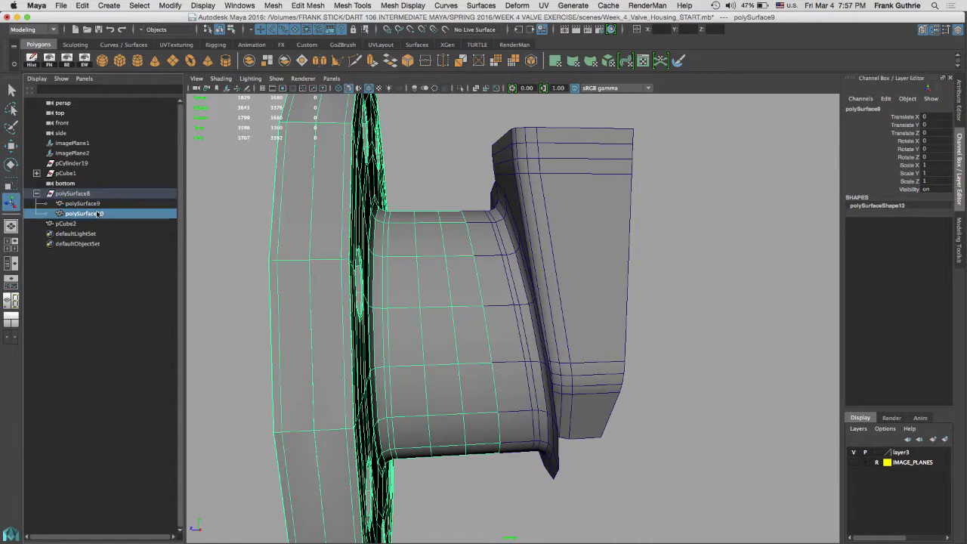
{"action": "middle_click_drag", "start_coordinate": [96, 219], "coordinate": [95, 273]}
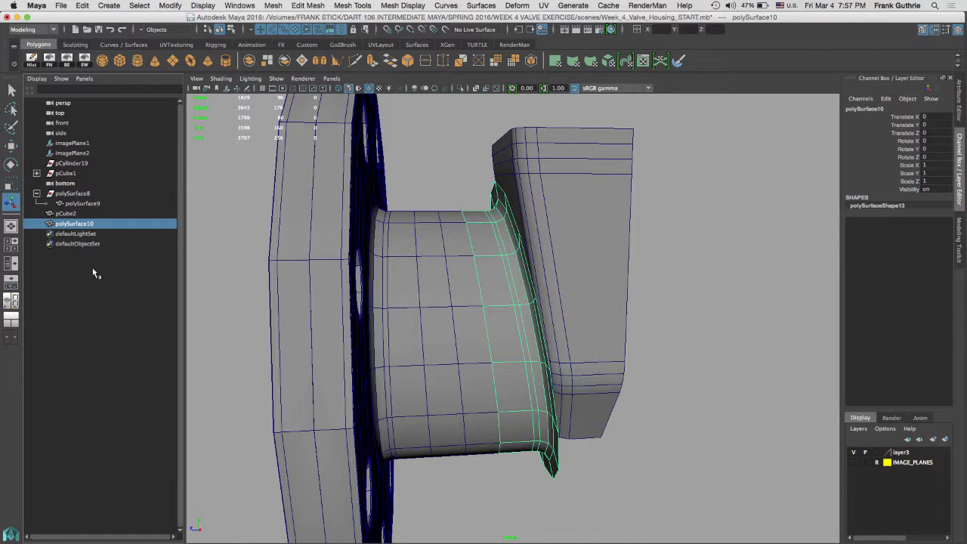
{"action": "left_click", "coordinate": [855, 453]}
Delete the faces of the extracted ring's half on the opposite side of the centre line from the box.
{"action": "left_click_drag", "start_coordinate": [567, 346], "coordinate": [587, 289], "text": "alt"}
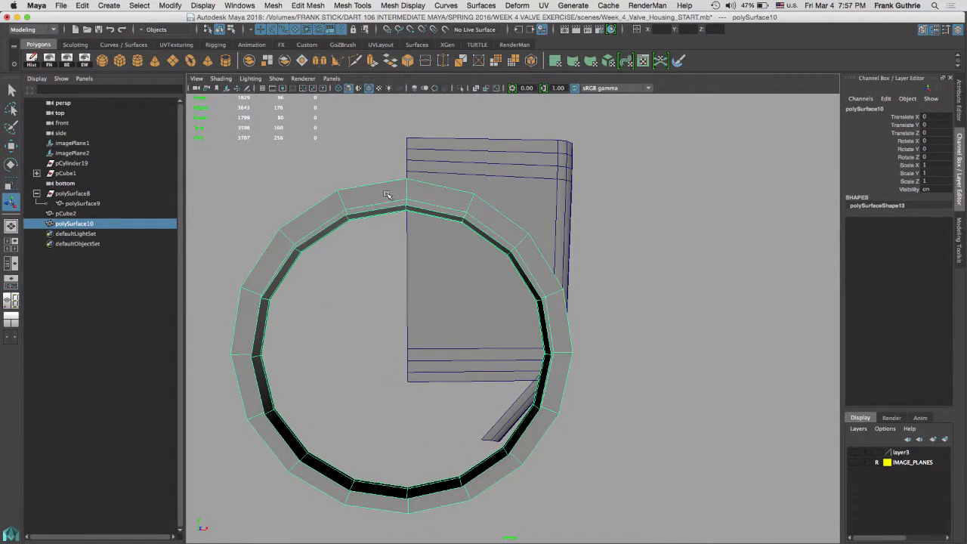
{"action": "right_click_drag", "start_coordinate": [386, 195], "coordinate": [387, 217]}
{"action": "left_click_drag", "start_coordinate": [392, 151], "coordinate": [204, 527]}
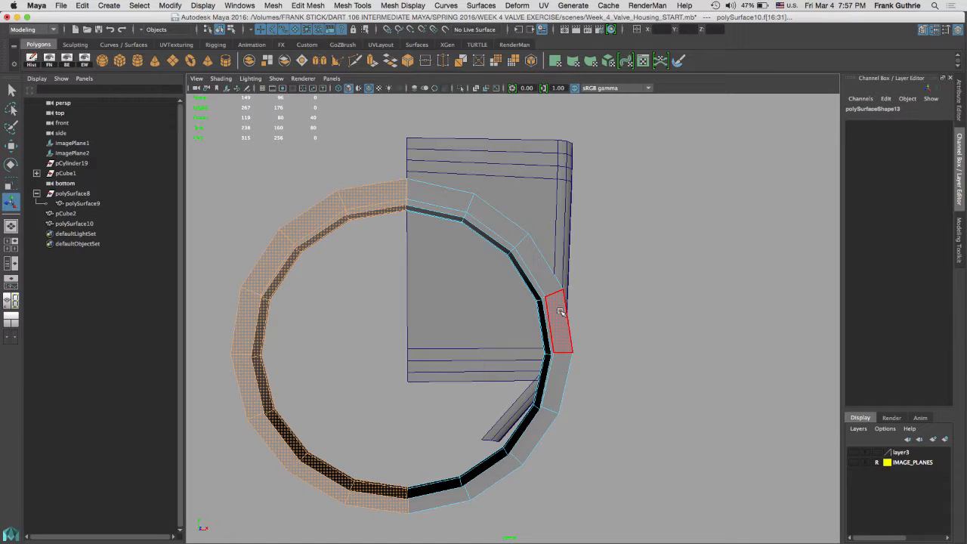
{"action": "key", "text": "Delete"}
{"action": "left_click_drag", "start_coordinate": [552, 329], "coordinate": [445, 298], "text": "alt"}
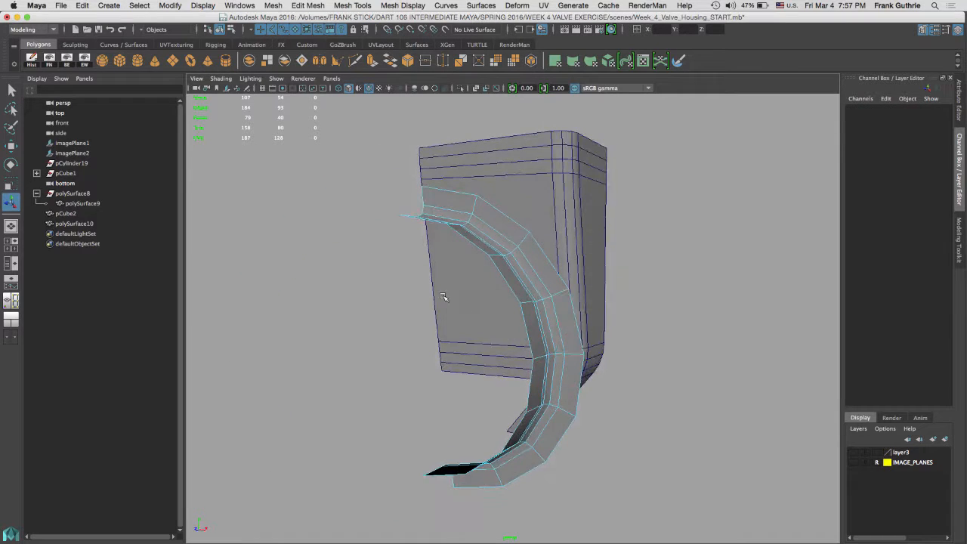
{"action": "scroll", "coordinate": [445, 297], "scroll_direction": "up", "scroll_amount": 6}
{"action": "left_click_drag", "start_coordinate": [529, 258], "coordinate": [494, 294], "text": "alt"}
{"action": "left_click_drag", "start_coordinate": [458, 333], "coordinate": [461, 352]}
Reset the Insert Edge Loop Tool and insert a vertical edge loop on the box through the half ring's first outer corner from the centre line.
{"action": "key", "text": "space"}
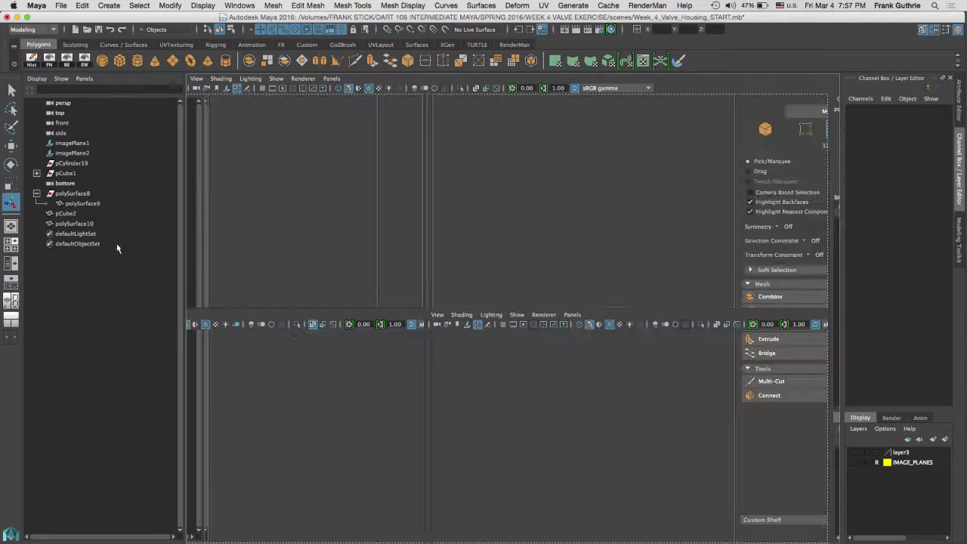
{"action": "key", "text": "space"}
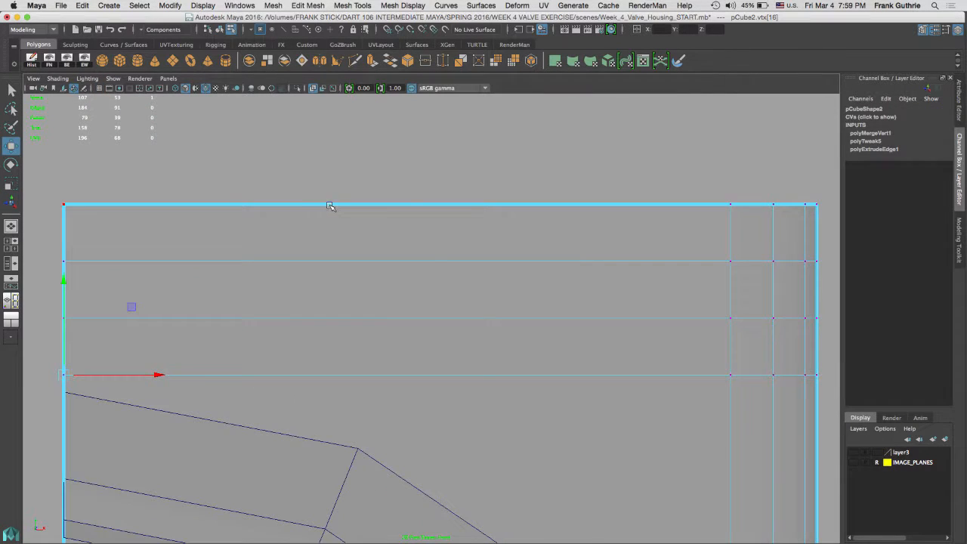
{"action": "right_click_drag", "start_coordinate": [330, 205], "coordinate": [330, 179]}
{"action": "left_click", "coordinate": [328, 204]}
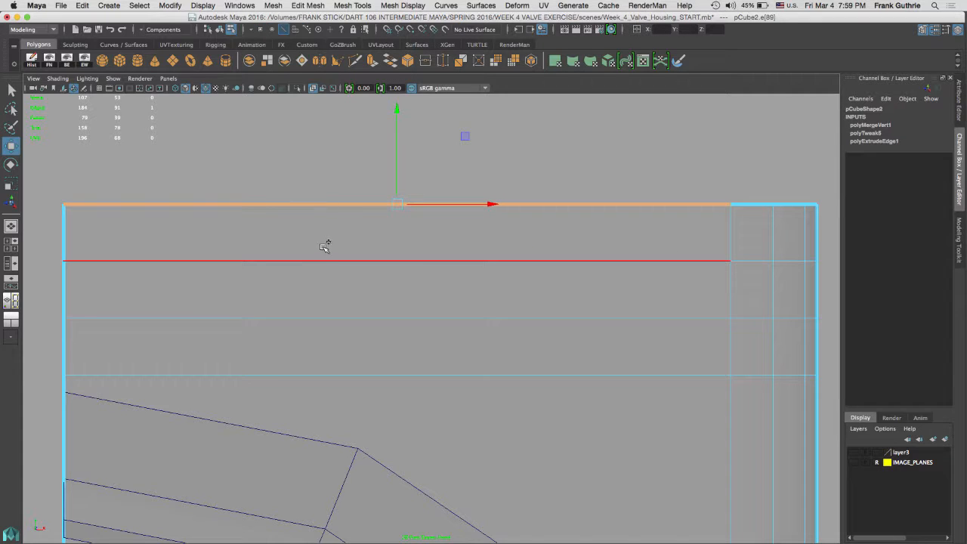
{"action": "right_click_drag", "start_coordinate": [321, 243], "coordinate": [321, 239], "text": "shift"}
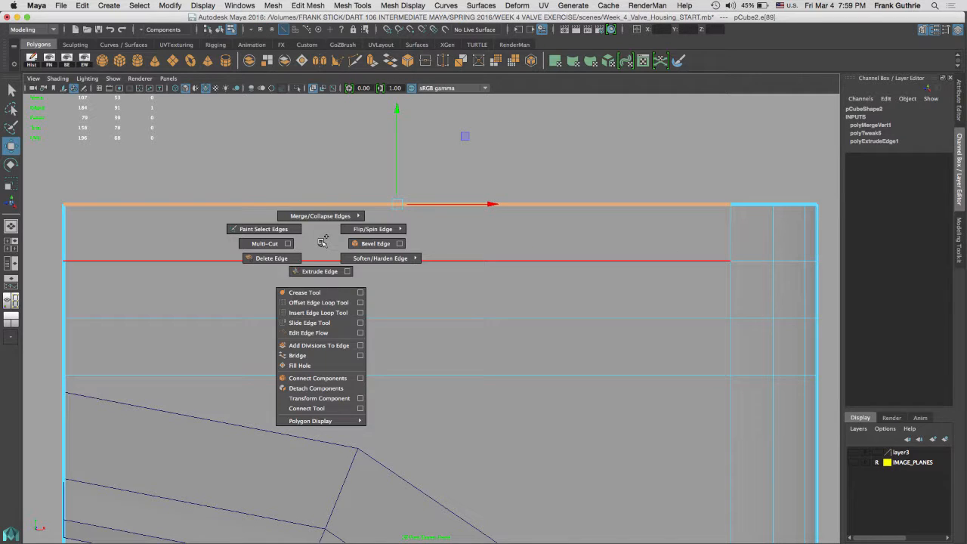
{"action": "left_click", "coordinate": [360, 312]}
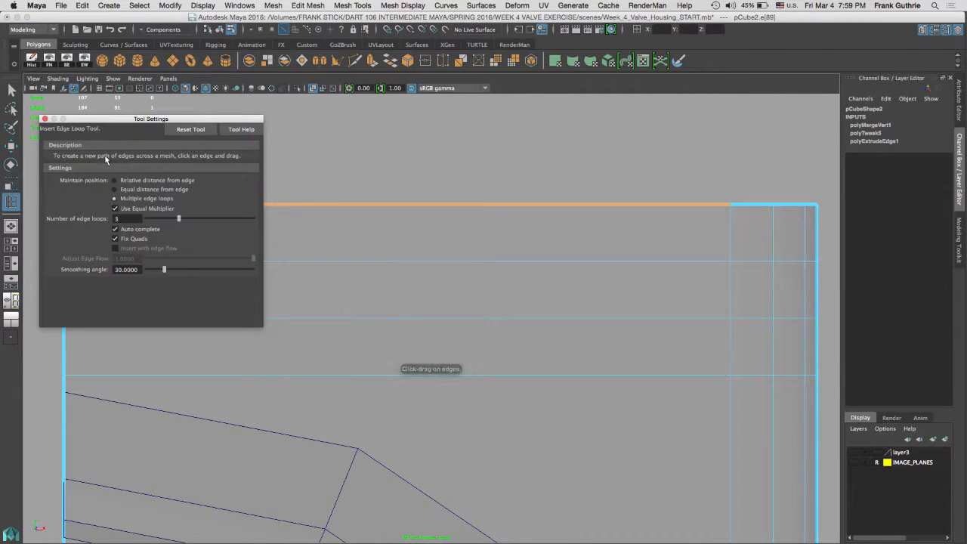
{"action": "left_click", "coordinate": [190, 130]}
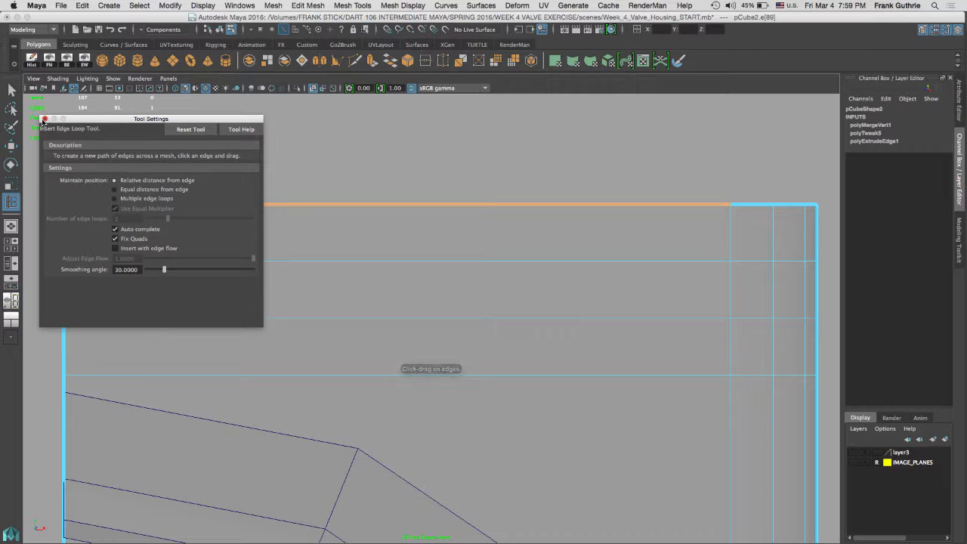
{"action": "left_click", "coordinate": [45, 120]}
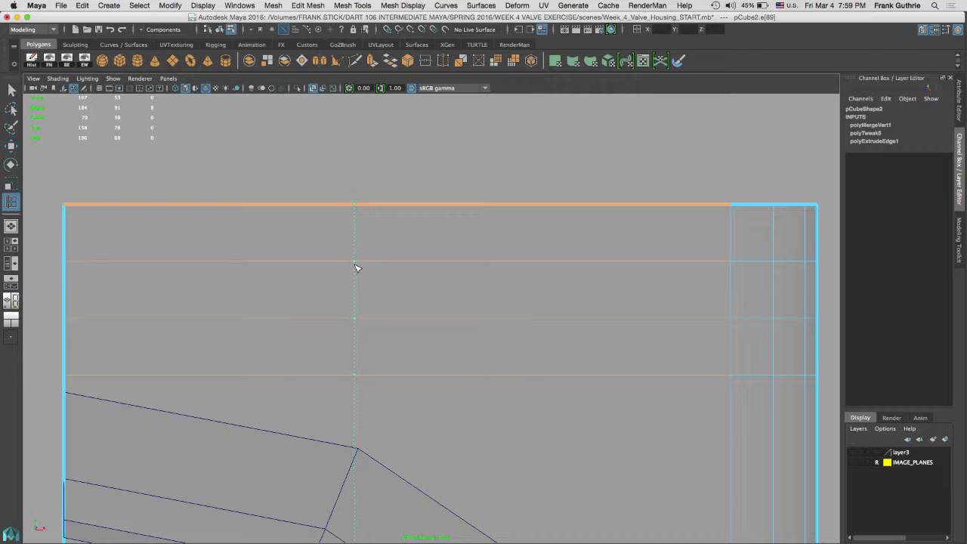
{"action": "left_click", "coordinate": [358, 262]}
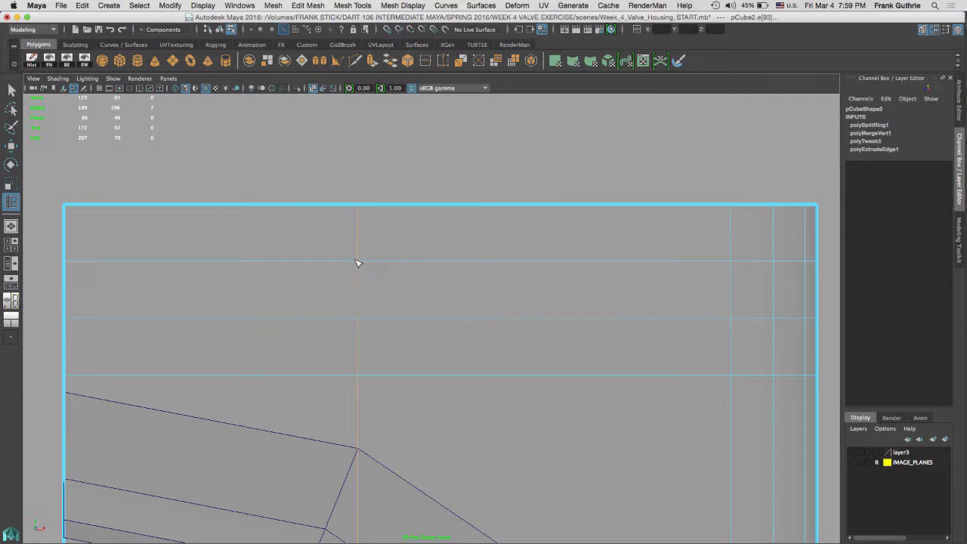
Insert another vertical edge loop on the box, aligned with the half ring's second outer corner from the centre line.
{"action": "middle_click_drag", "start_coordinate": [339, 362], "coordinate": [357, 255], "text": "alt"}
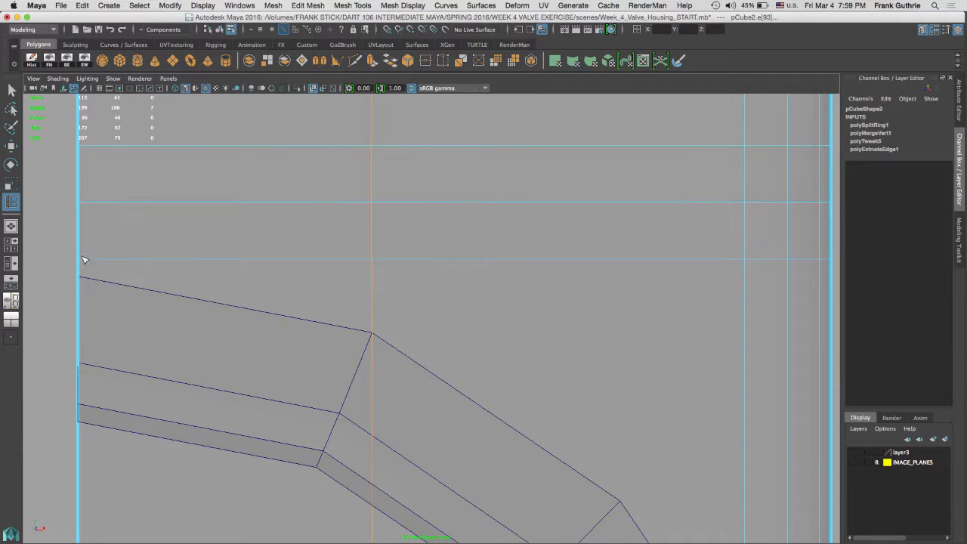
{"action": "middle_click_drag", "start_coordinate": [118, 528], "coordinate": [142, 329], "text": "alt"}
{"action": "middle_click_drag", "start_coordinate": [441, 202], "coordinate": [287, 307], "text": "alt"}
{"action": "middle_click_drag", "start_coordinate": [225, 284], "coordinate": [306, 235], "text": "alt"}
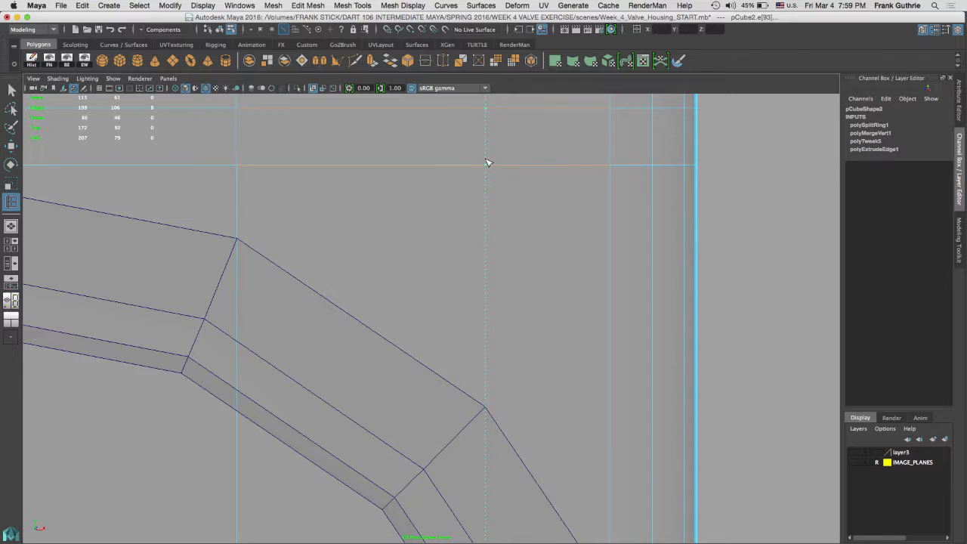
{"action": "left_click", "coordinate": [485, 163]}
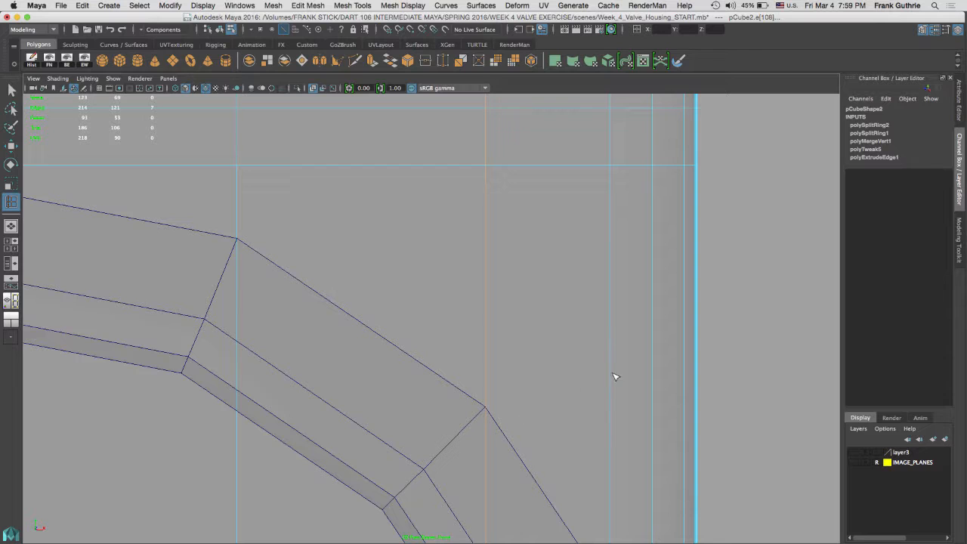
{"action": "middle_click_drag", "start_coordinate": [614, 376], "coordinate": [446, 324], "text": "alt"}
{"action": "middle_click_drag", "start_coordinate": [503, 273], "coordinate": [638, 260], "text": "alt"}
{"action": "scroll", "coordinate": [589, 252], "scroll_direction": "down", "scroll_amount": 4}
{"action": "middle_click_drag", "start_coordinate": [580, 238], "coordinate": [585, 241], "text": "alt"}
{"action": "key", "text": "q"}
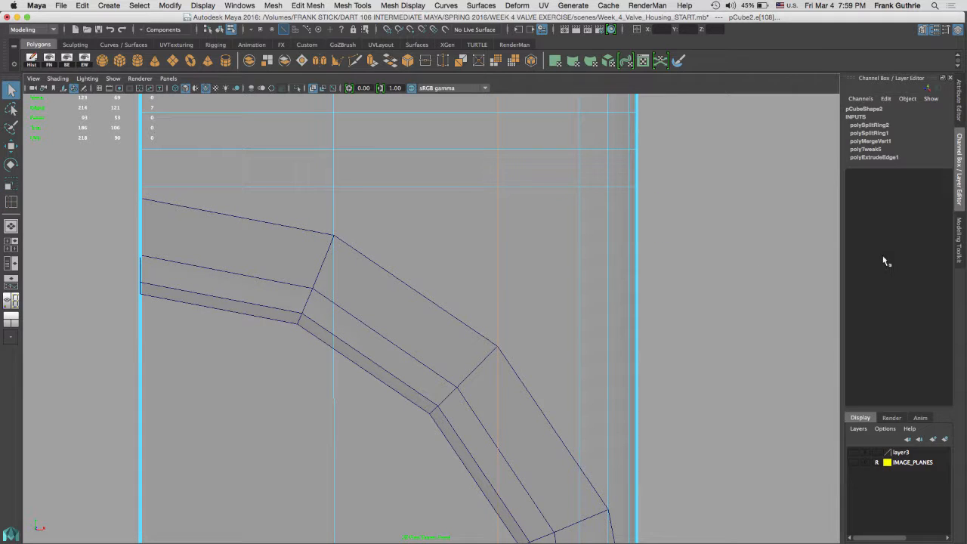
Slice the box horizontally with Multi-Cut at the height of the half ring's second outer corner.
{"action": "left_click", "coordinate": [960, 241]}
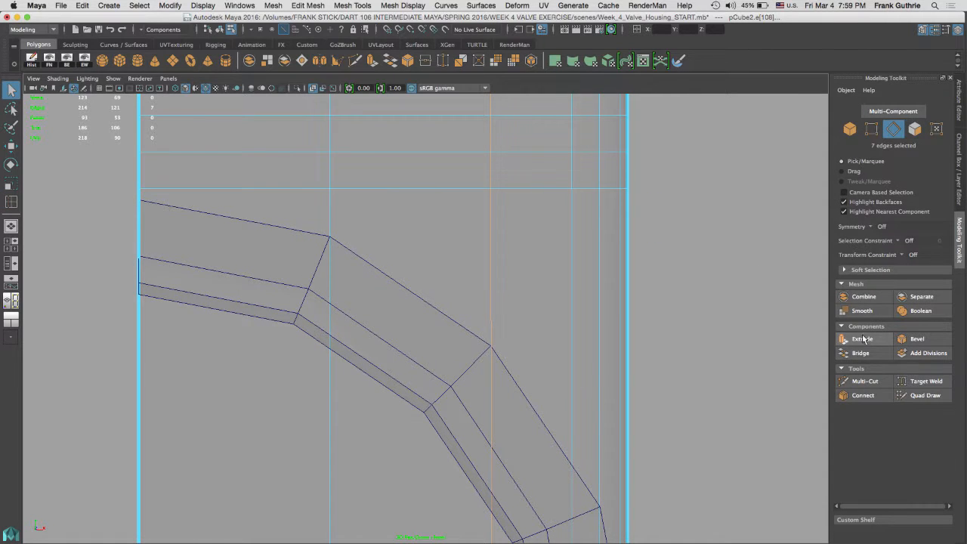
{"action": "left_click", "coordinate": [864, 381]}
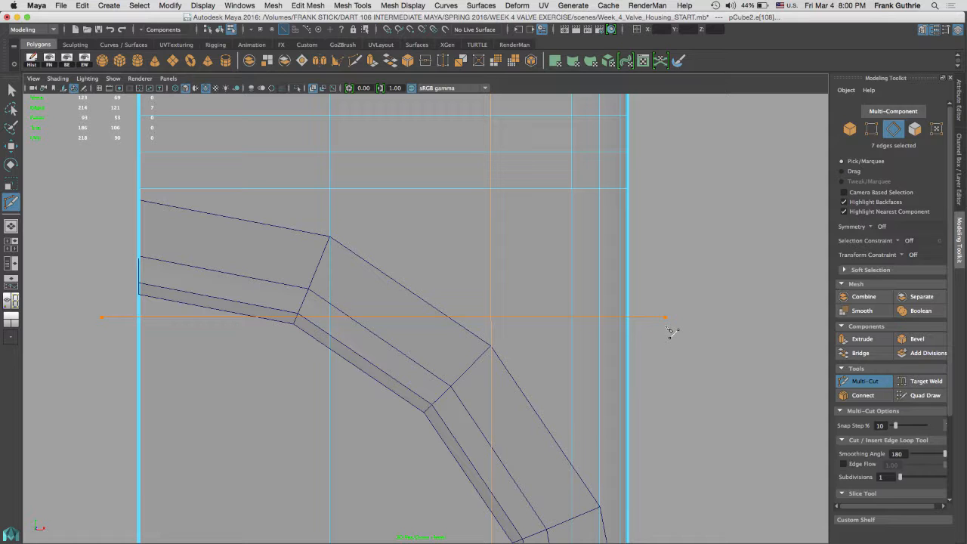
{"action": "left_click_drag", "start_coordinate": [668, 330], "coordinate": [670, 331]}
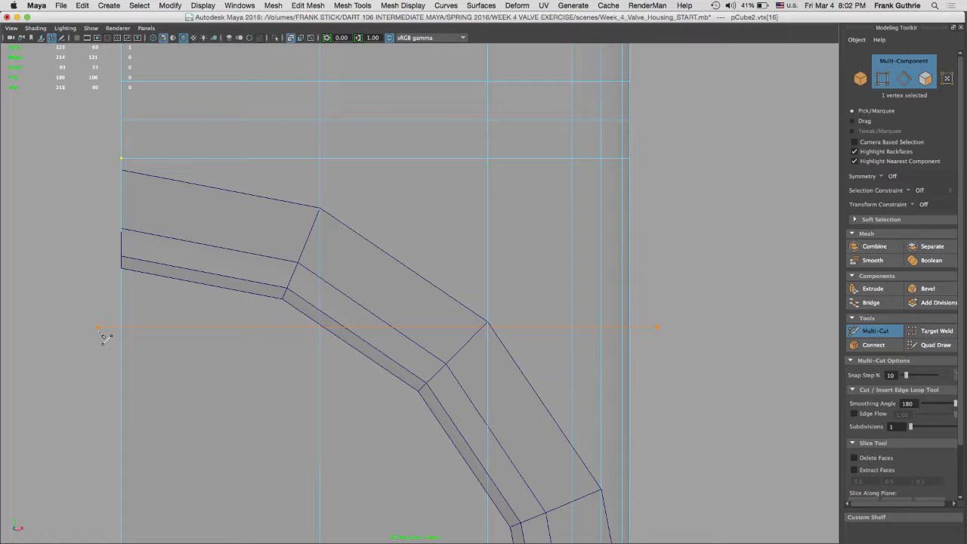
{"action": "left_click_drag", "start_coordinate": [99, 335], "coordinate": [99, 335]}
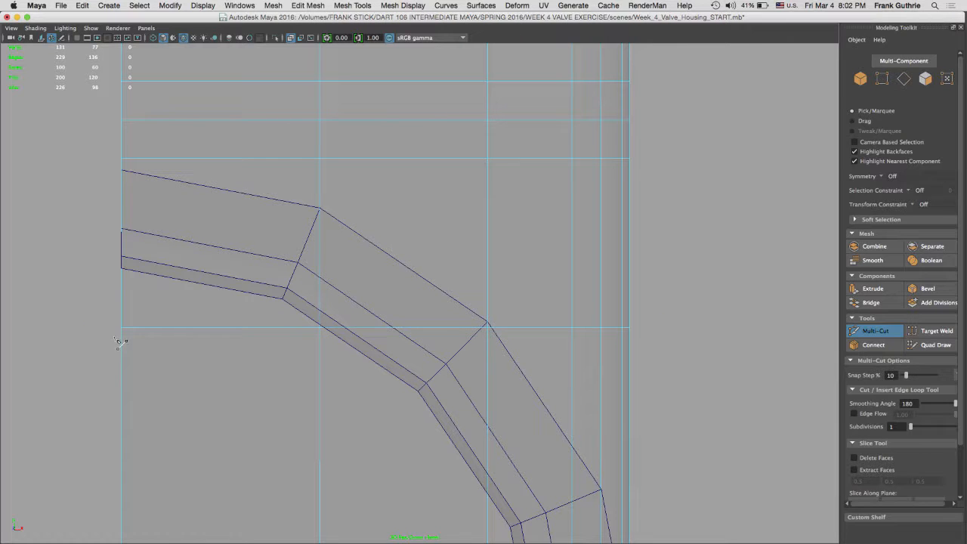
Select the box's new horizontal edge loop and slide it along its adjoining edges to the height of the half ring's second outer corner.
{"action": "key", "text": "space"}
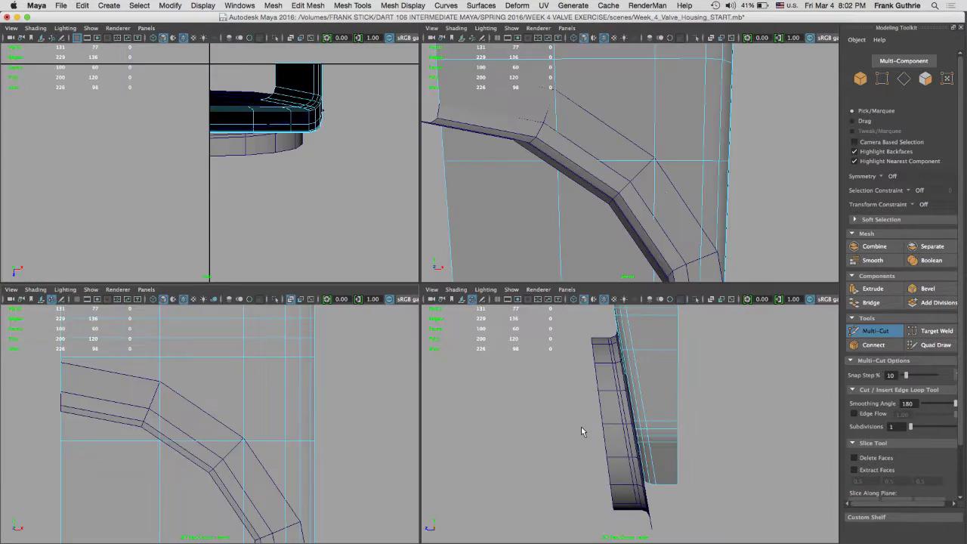
{"action": "key", "text": "space"}
{"action": "scroll", "coordinate": [565, 198], "scroll_direction": "up", "scroll_amount": 5}
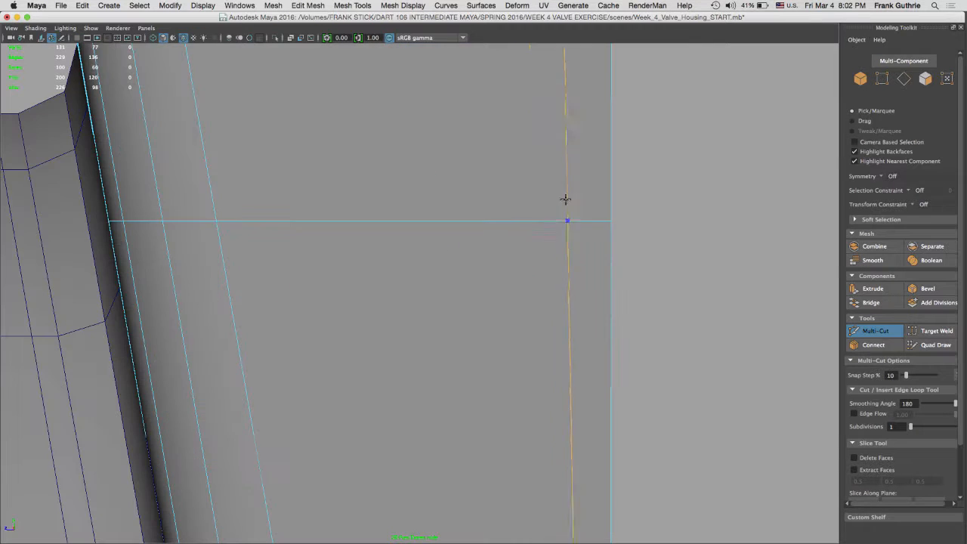
{"action": "scroll", "coordinate": [378, 227], "scroll_direction": "down", "scroll_amount": 3}
{"action": "key", "text": "q"}
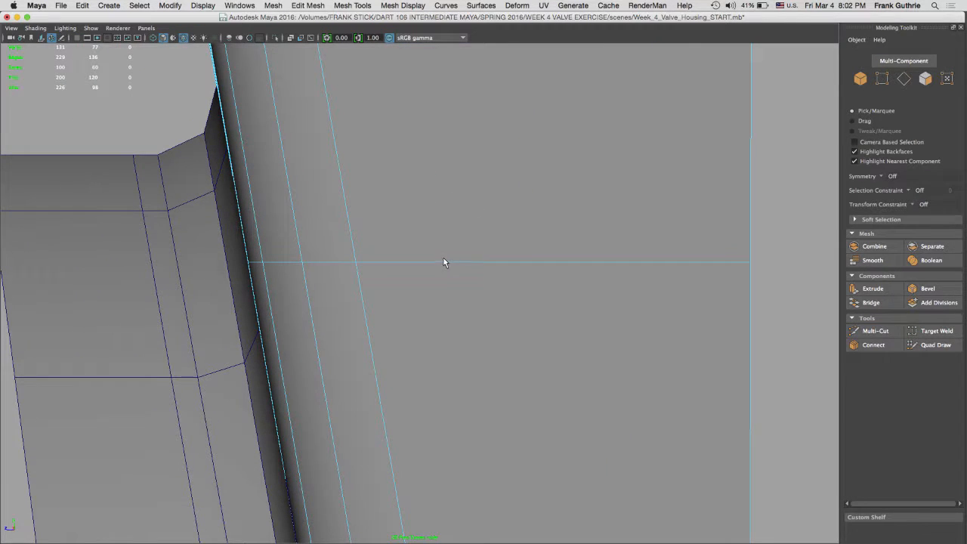
{"action": "right_click_drag", "start_coordinate": [443, 265], "coordinate": [442, 219]}
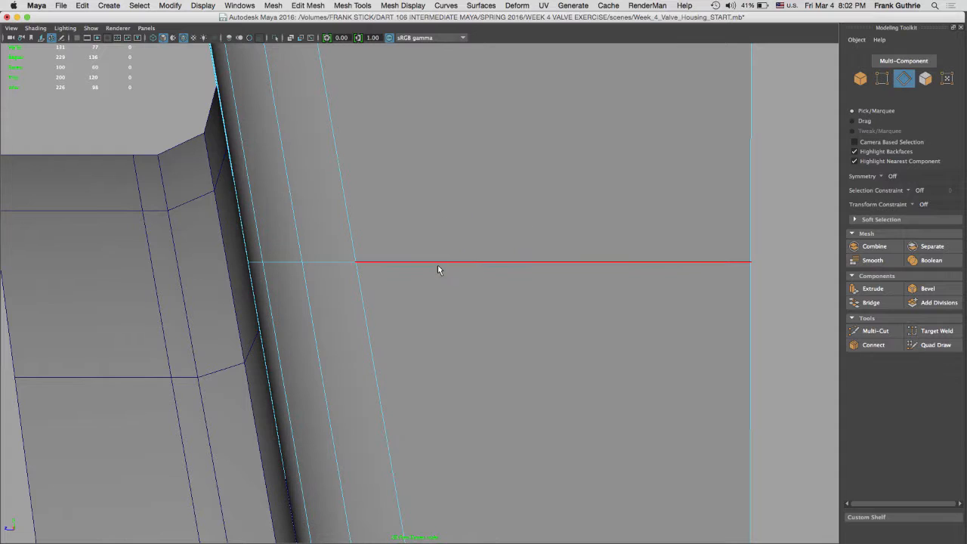
{"action": "double_click", "coordinate": [439, 263]}
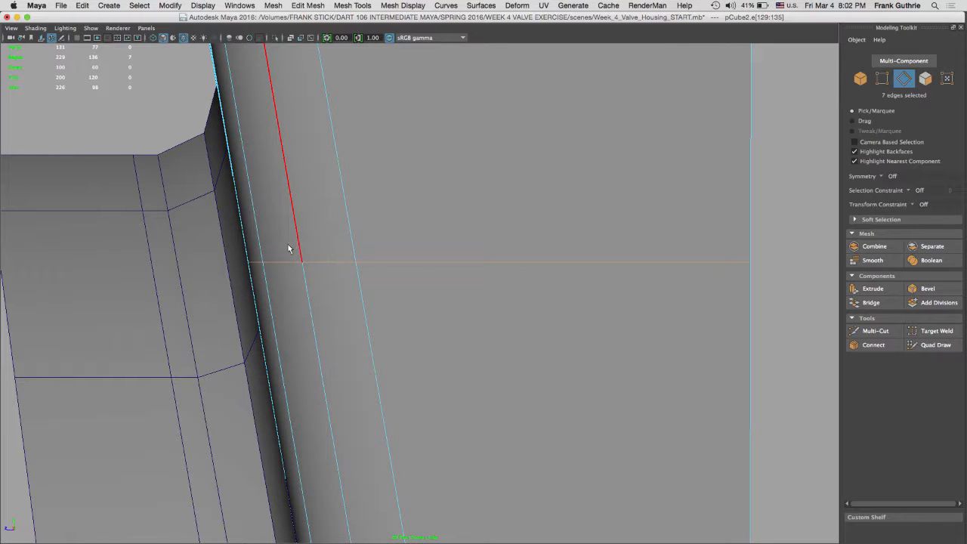
{"action": "left_click_drag", "start_coordinate": [215, 222], "coordinate": [295, 299], "text": "ctrl+alt"}
{"action": "key", "text": "space"}
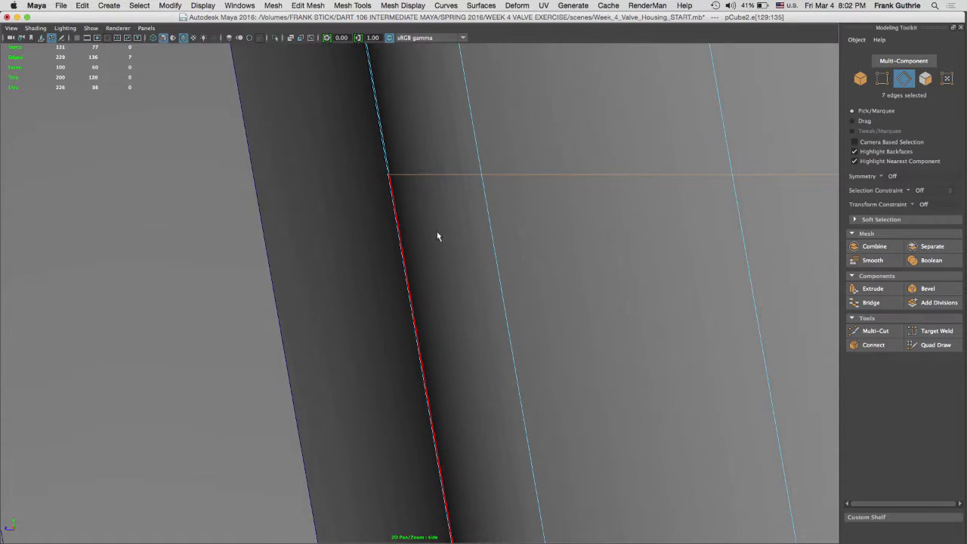
{"action": "key", "text": "space"}
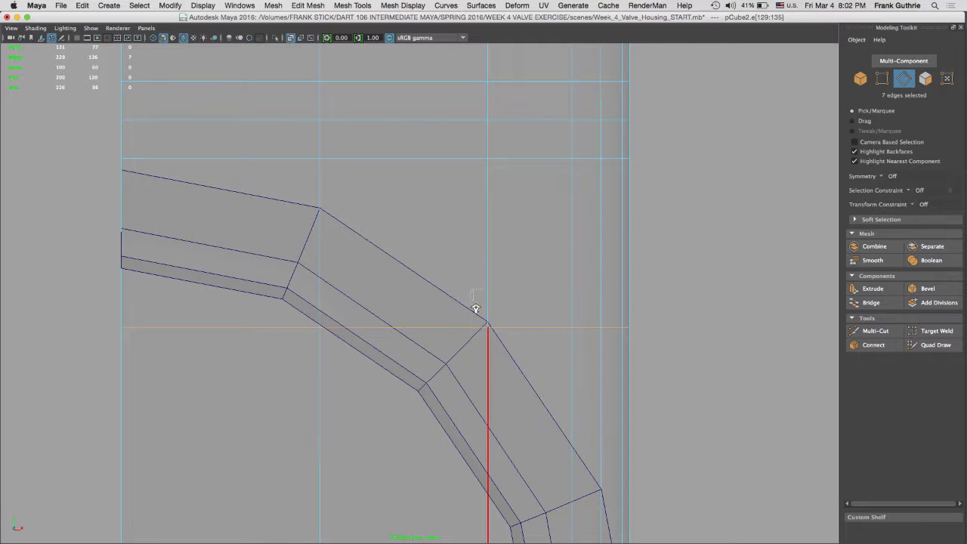
{"action": "left_click_drag", "start_coordinate": [475, 309], "coordinate": [445, 293], "text": "ctrl+alt"}
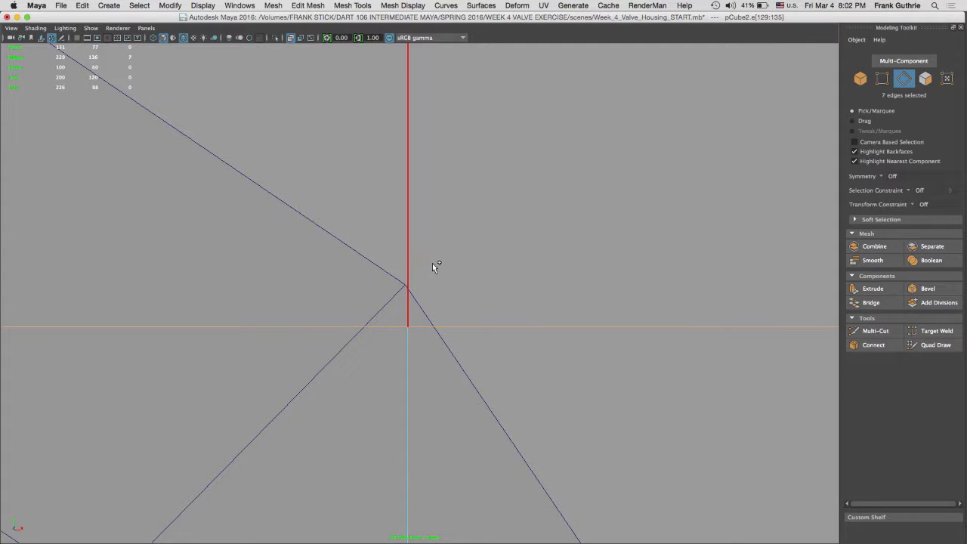
{"action": "right_click_drag", "start_coordinate": [432, 263], "coordinate": [433, 344], "text": "shift"}
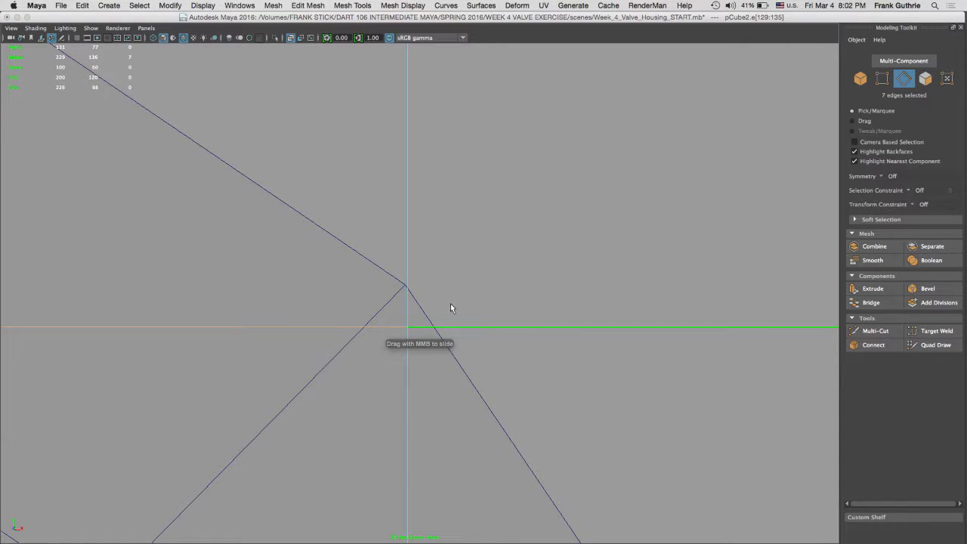
{"action": "middle_click_drag", "start_coordinate": [450, 304], "coordinate": [448, 282]}
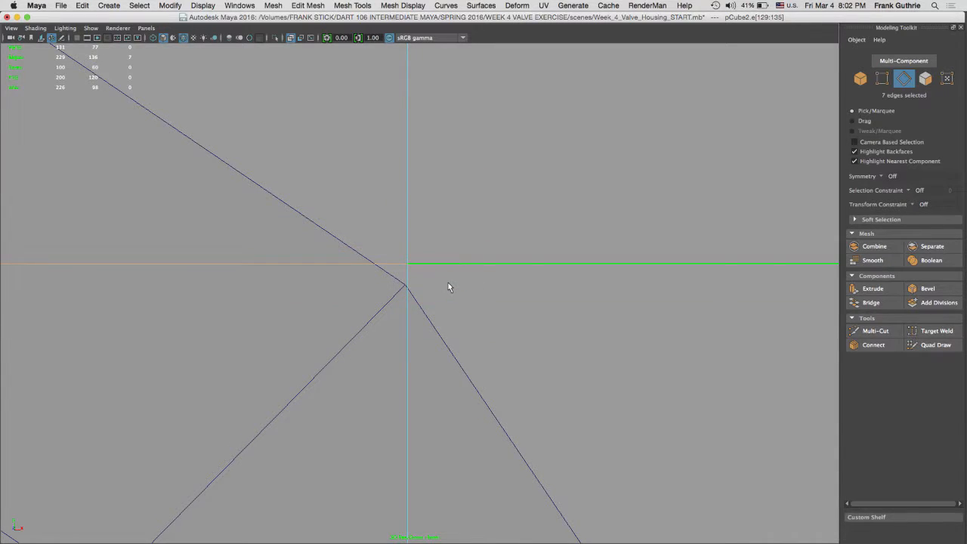
{"action": "key", "text": "ctrl+space"}
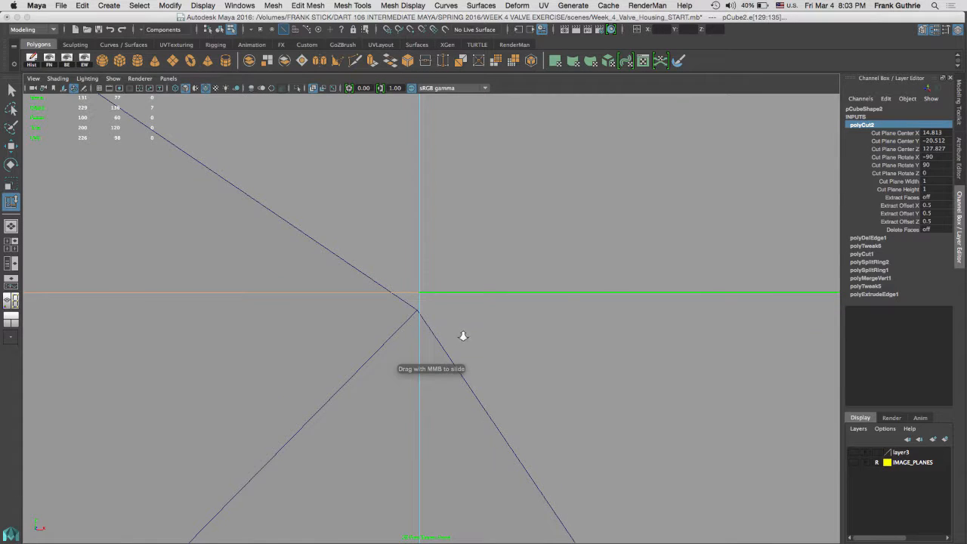
{"action": "right_click_drag", "start_coordinate": [463, 336], "coordinate": [436, 339], "text": "alt"}
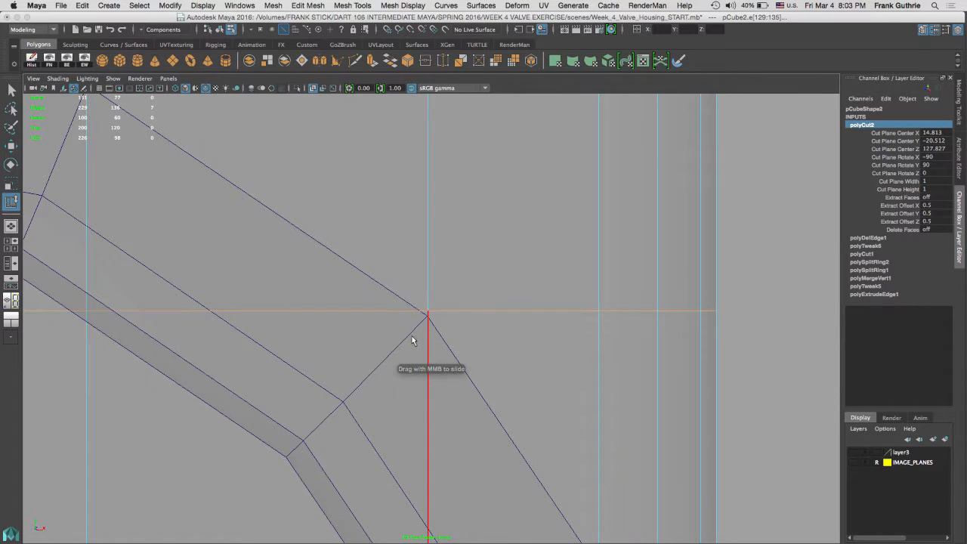
Snap the half ring's second outer corner vertex onto the box vertex where the horizontal and second vertical loops cross.
{"action": "right_click_drag", "start_coordinate": [352, 244], "coordinate": [302, 244]}
{"action": "left_click", "coordinate": [428, 310]}
{"action": "middle_click_drag", "start_coordinate": [552, 458], "coordinate": [504, 28], "text": "alt"}
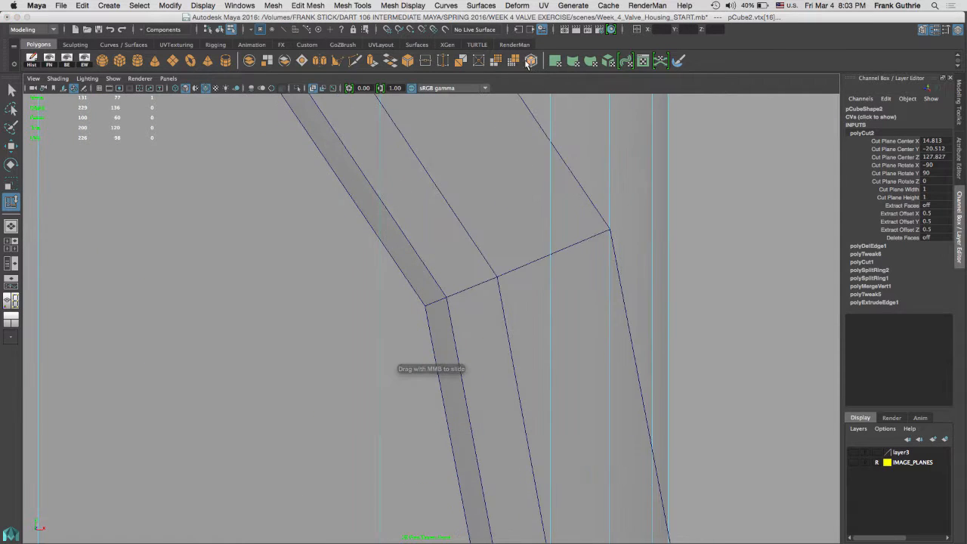
{"action": "middle_click_drag", "start_coordinate": [604, 491], "coordinate": [514, 174], "text": "alt"}
{"action": "right_click_drag", "start_coordinate": [596, 330], "coordinate": [547, 243]}
{"action": "middle_click_drag", "start_coordinate": [465, 160], "coordinate": [508, 496], "text": "alt"}
{"action": "middle_click_drag", "start_coordinate": [375, 121], "coordinate": [485, 441], "text": "alt"}
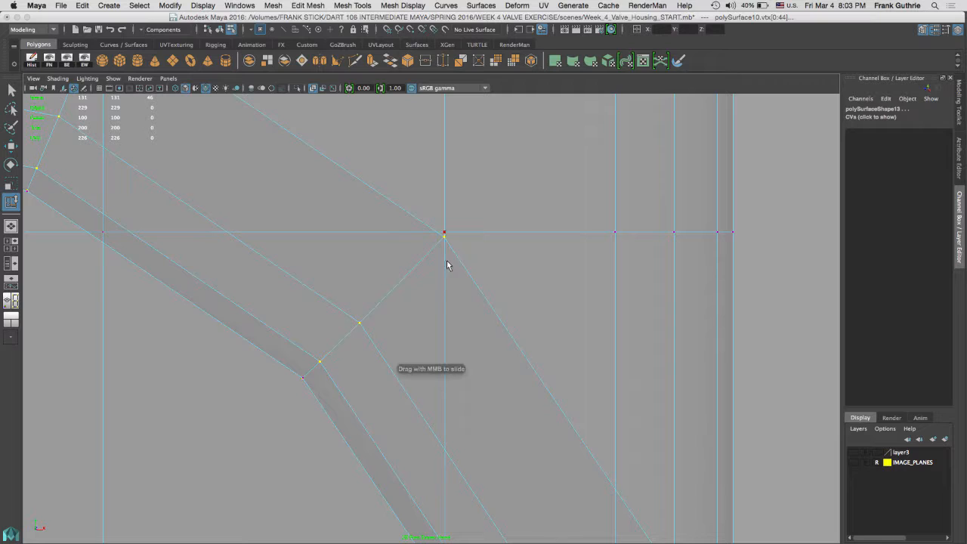
{"action": "left_click_drag", "start_coordinate": [430, 254], "coordinate": [457, 240]}
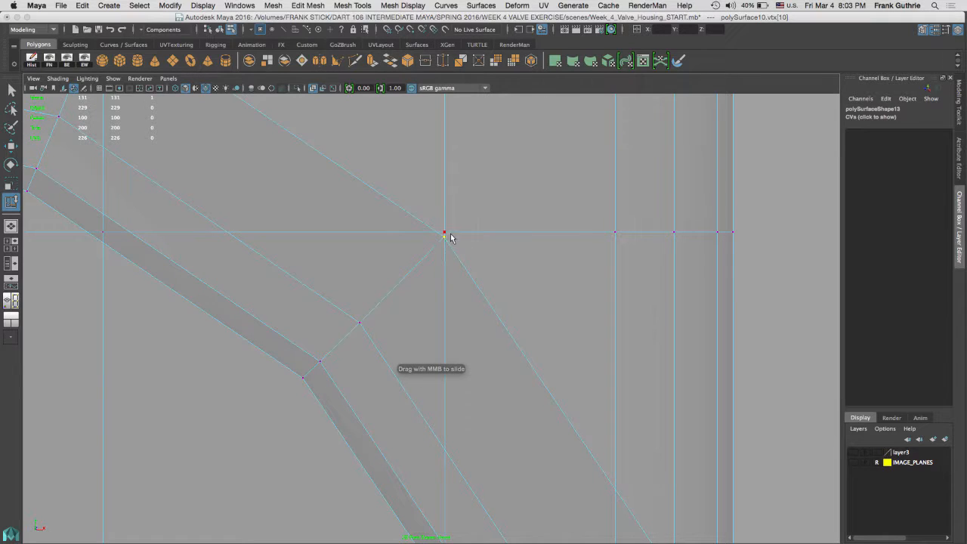
{"action": "key", "text": "w"}
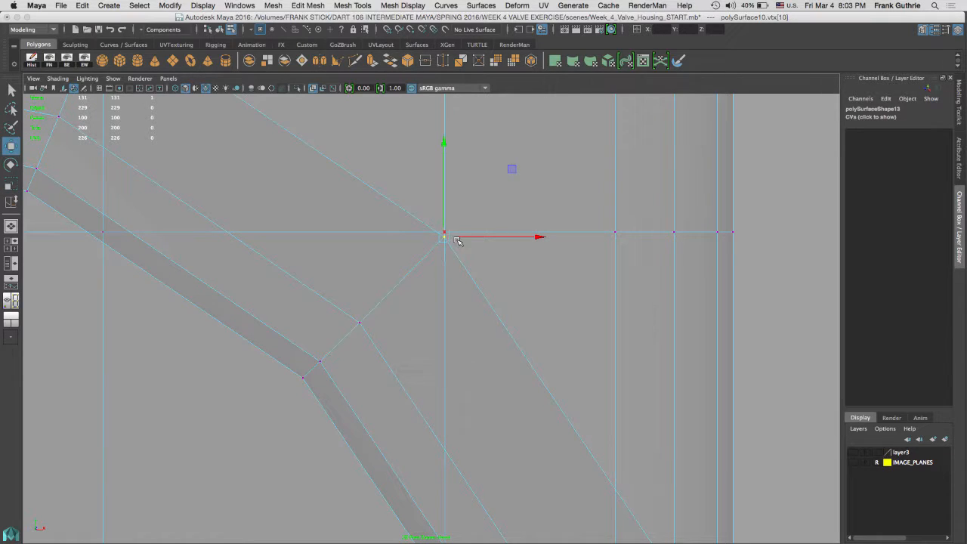
{"action": "key", "text": "v"}
{"action": "left_click", "coordinate": [467, 223]}
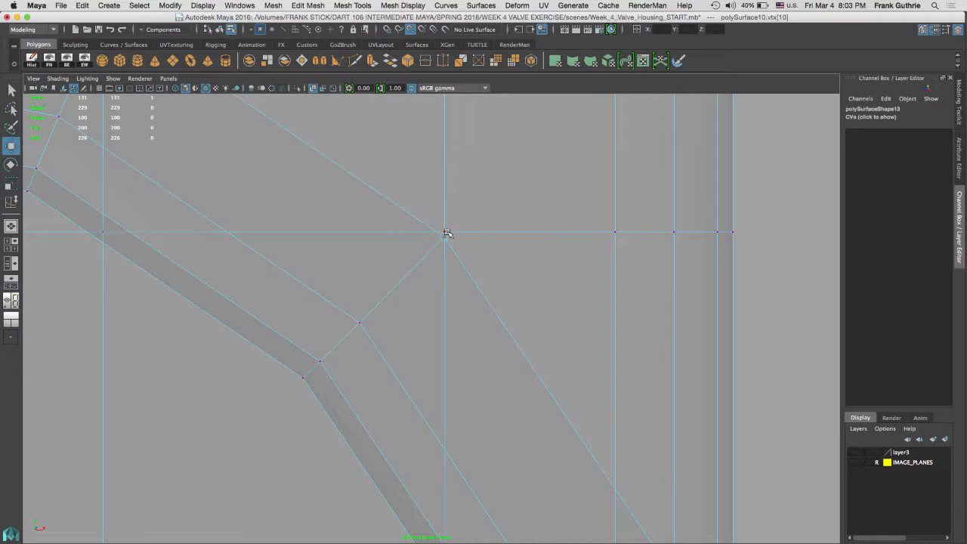
{"action": "left_click", "coordinate": [447, 234]}
{"action": "left_click_drag", "start_coordinate": [446, 238], "coordinate": [403, 269]}
{"action": "key", "text": "v"}
{"action": "left_click_drag", "start_coordinate": [402, 269], "coordinate": [447, 228]}
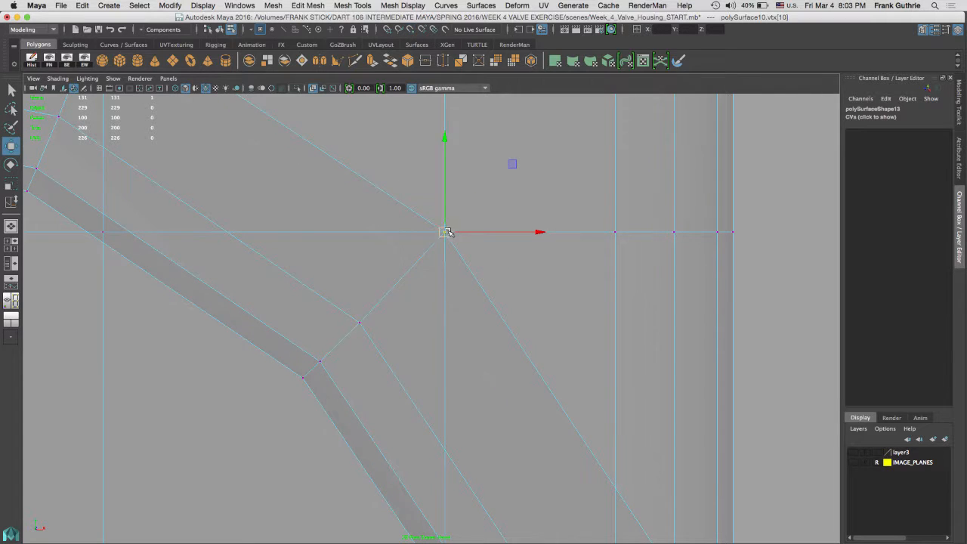
Delete the box faces behind the half ring, below the horizontal loop and between the centre line and the second vertical loop.
{"action": "middle_click_drag", "start_coordinate": [352, 182], "coordinate": [437, 189], "text": "alt"}
{"action": "right_click_drag", "start_coordinate": [682, 277], "coordinate": [465, 261], "text": "ctrl"}
{"action": "middle_click_drag", "start_coordinate": [466, 261], "coordinate": [380, 173], "text": "alt"}
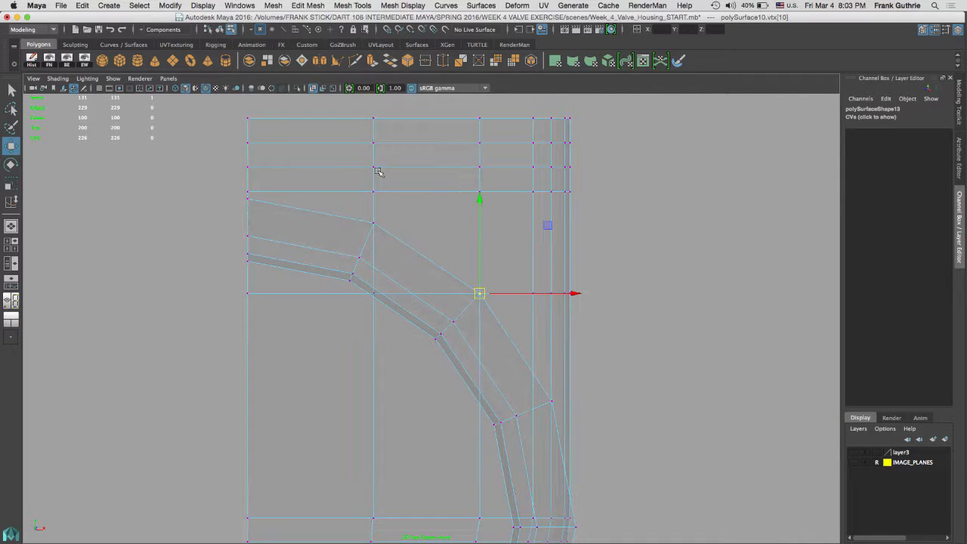
{"action": "right_click_drag", "start_coordinate": [534, 219], "coordinate": [593, 189]}
{"action": "left_click", "coordinate": [613, 187]}
{"action": "left_click", "coordinate": [553, 250]}
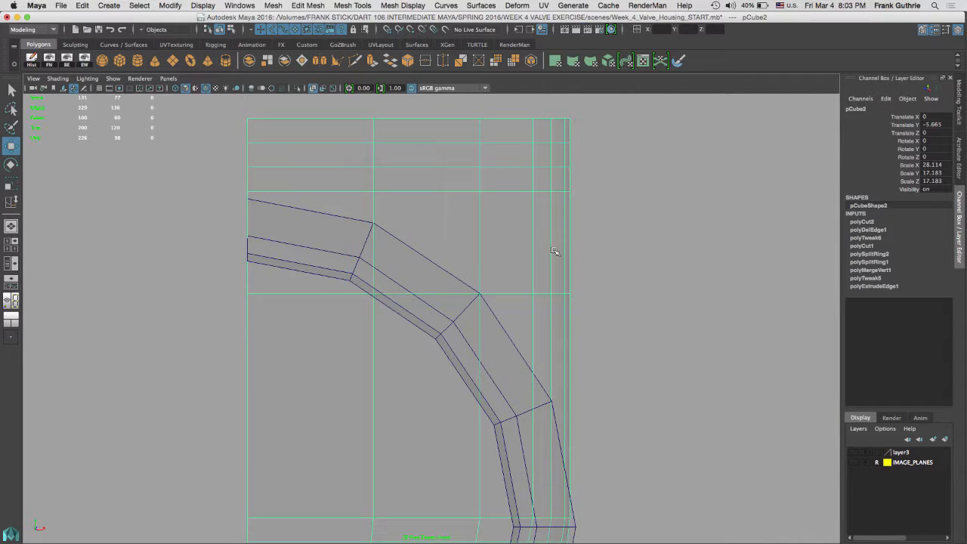
{"action": "key", "text": "space"}
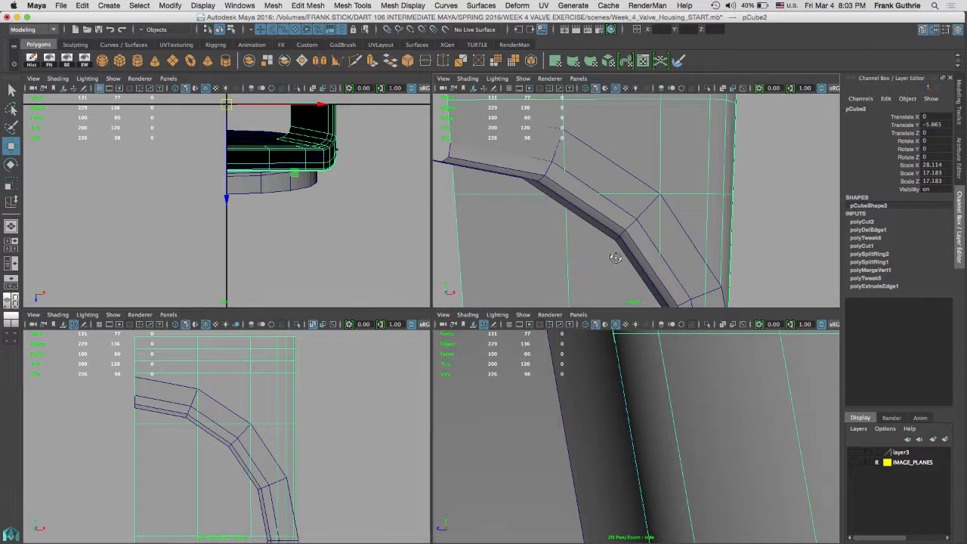
{"action": "mouse_move", "coordinate": [617, 257]}
{"action": "left_mouse_down", "text": "alt"}
{"action": "mouse_move", "coordinate": [616, 242]}
{"action": "mouse_move", "coordinate": [612, 255]}
{"action": "left_mouse_up", "text": "alt"}
{"action": "right_click_drag", "start_coordinate": [612, 254], "coordinate": [501, 218], "text": "alt"}
{"action": "left_click_drag", "start_coordinate": [500, 219], "coordinate": [561, 174], "text": "alt"}
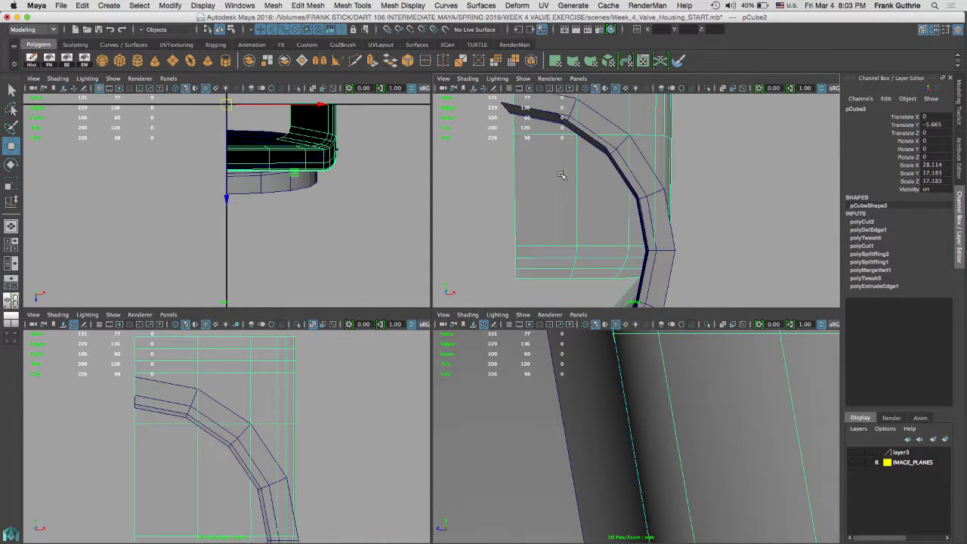
{"action": "right_click", "coordinate": [600, 215]}
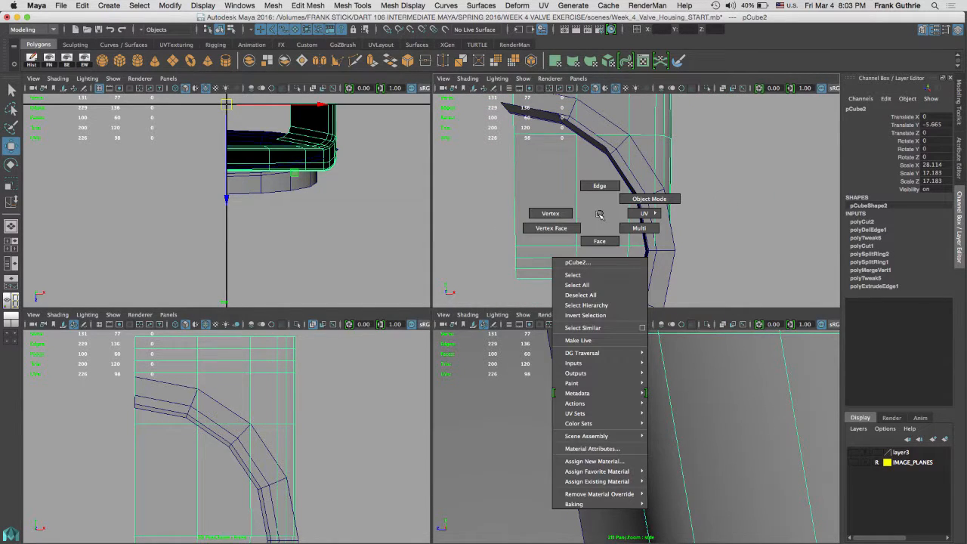
{"action": "left_click", "coordinate": [598, 241]}
{"action": "left_click_drag", "start_coordinate": [629, 136], "coordinate": [516, 278]}
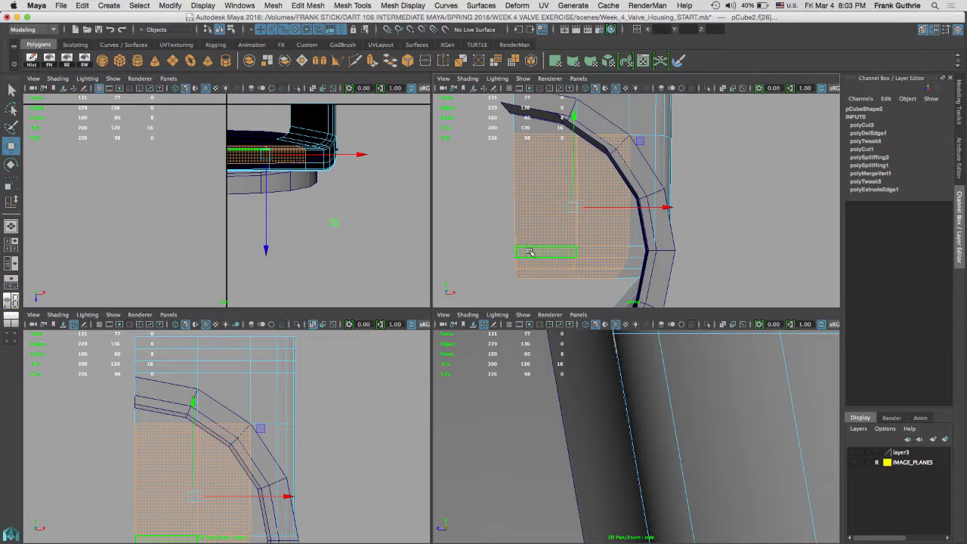
{"action": "key", "text": "Delete"}
Snap the box vertex at the opening's upper edge on the first vertical loop onto the half ring's first outer corner.
{"action": "left_click_drag", "start_coordinate": [539, 223], "coordinate": [648, 245], "text": "alt"}
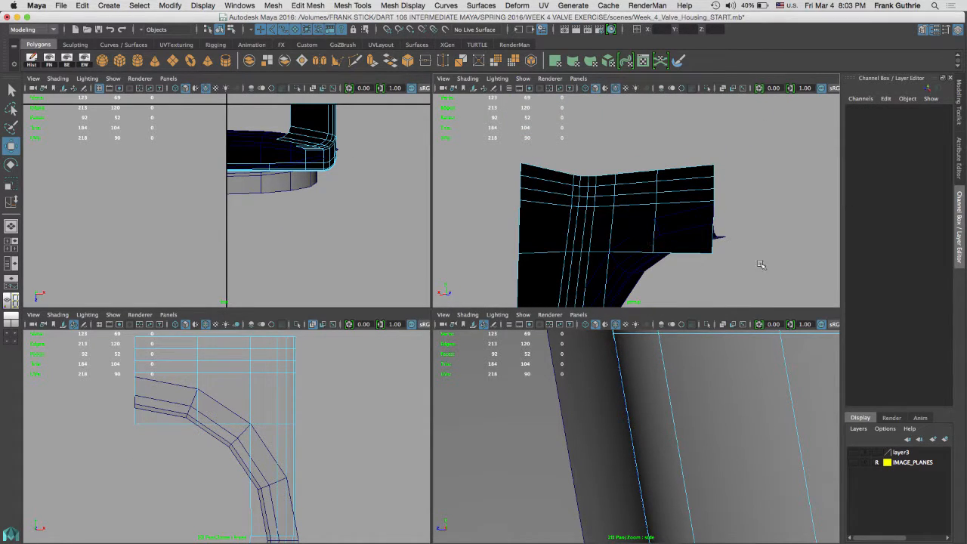
{"action": "key", "text": "space"}
{"action": "key", "text": "space"}
{"action": "key", "text": "space"}
{"action": "key", "text": "space"}
{"action": "key", "text": "space"}
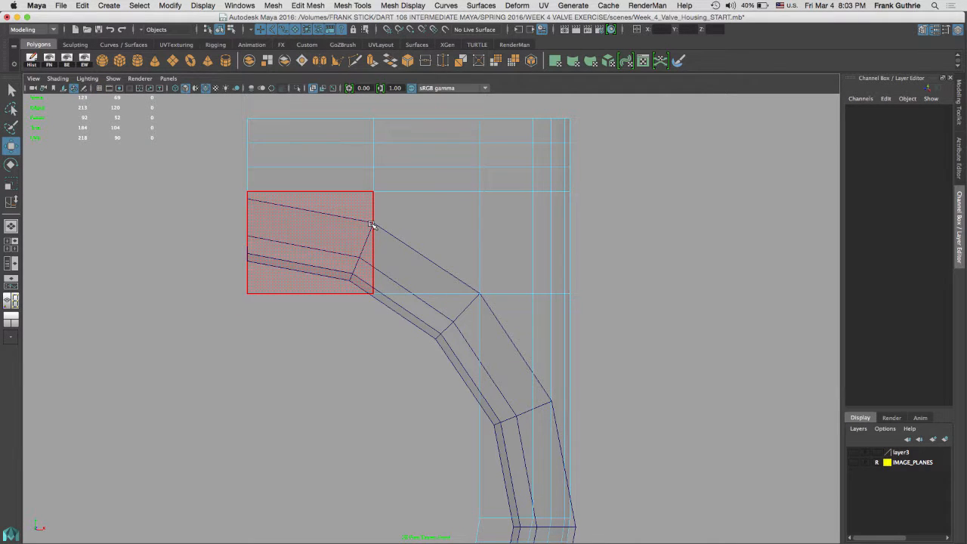
{"action": "right_click_drag", "start_coordinate": [273, 243], "coordinate": [234, 245]}
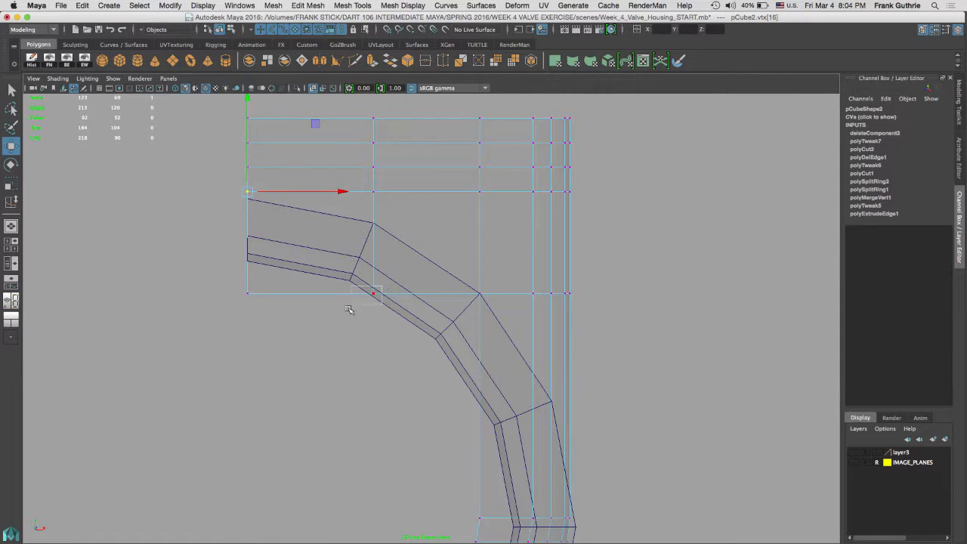
{"action": "left_click", "coordinate": [373, 293]}
{"action": "key", "text": "v"}
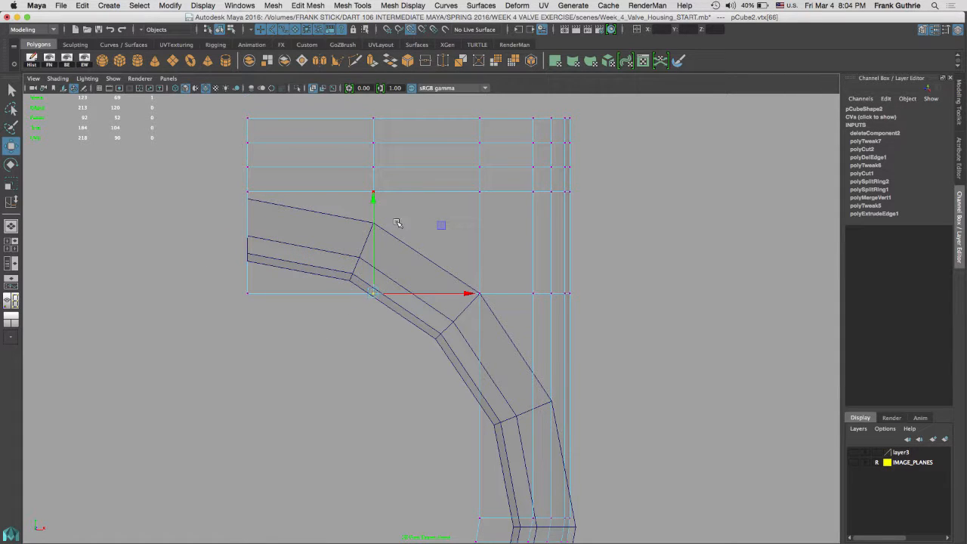
{"action": "middle_click_drag", "start_coordinate": [385, 218], "coordinate": [373, 223]}
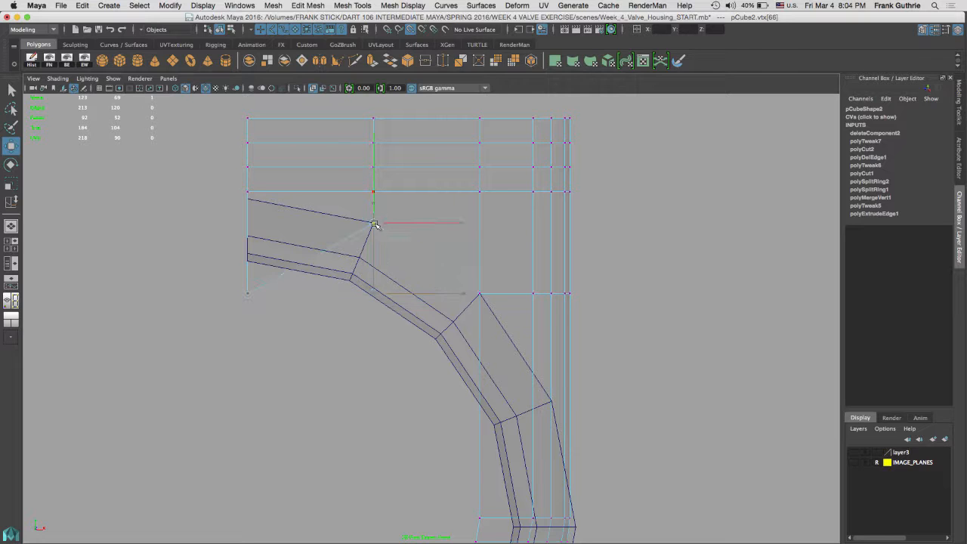
Snap the opening's upper centre-line vertex onto the half ring's outer vertex on the centre line.
{"action": "left_click", "coordinate": [247, 294]}
{"action": "middle_click_drag", "start_coordinate": [248, 294], "coordinate": [228, 267]}
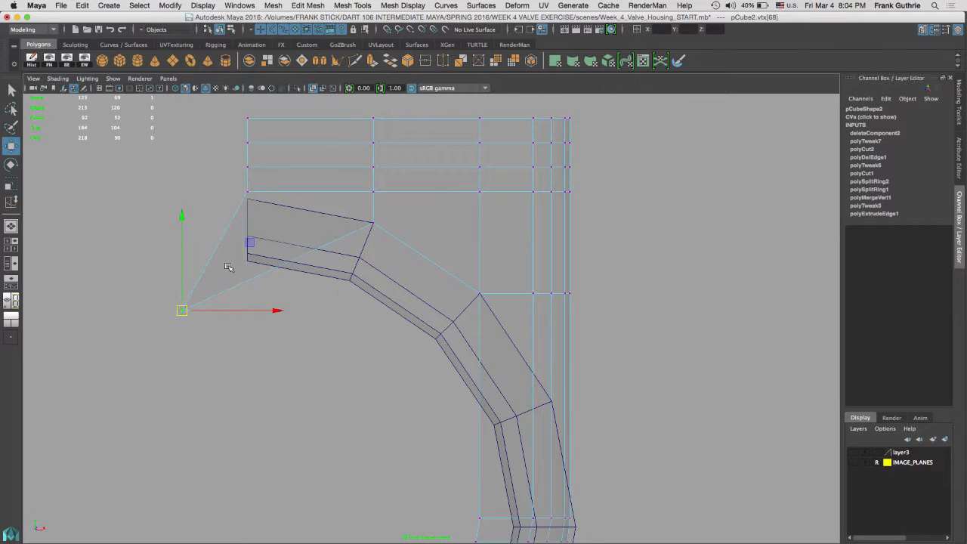
{"action": "middle_click_drag", "start_coordinate": [252, 208], "coordinate": [248, 200]}
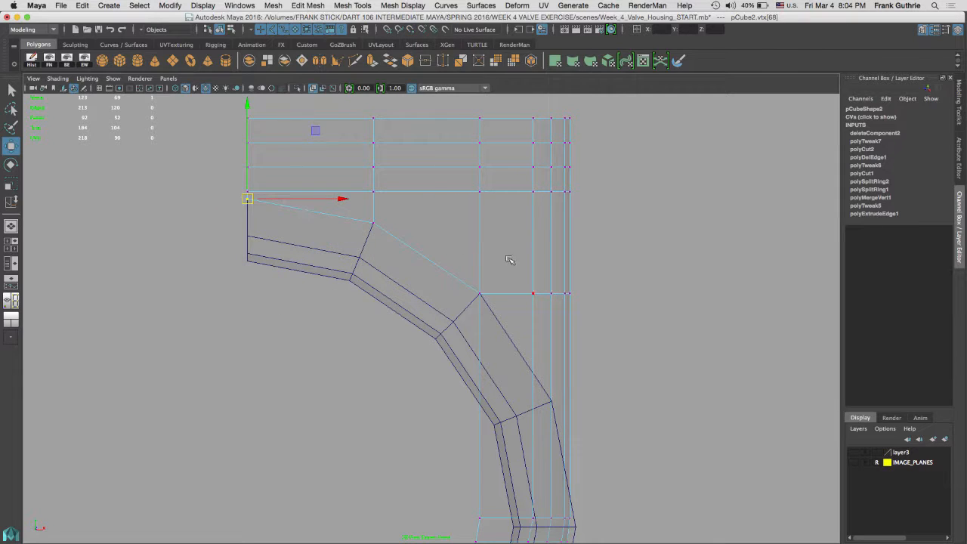
Combine the half ring and the box into one mesh and turn on border edge display.
{"action": "key", "text": "space"}
{"action": "key", "text": "space"}
{"action": "left_click_drag", "start_coordinate": [664, 242], "coordinate": [398, 230], "text": "alt"}
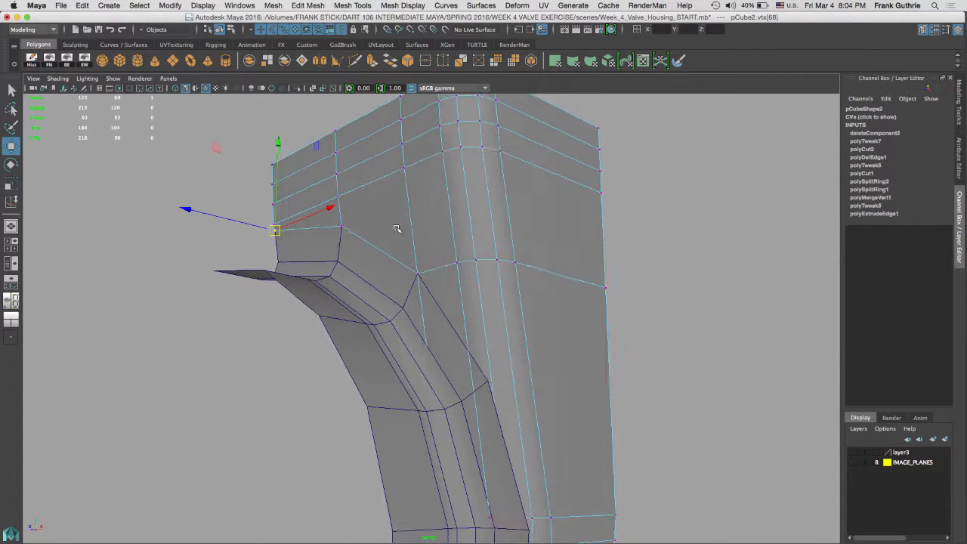
{"action": "right_click_drag", "start_coordinate": [393, 230], "coordinate": [425, 219]}
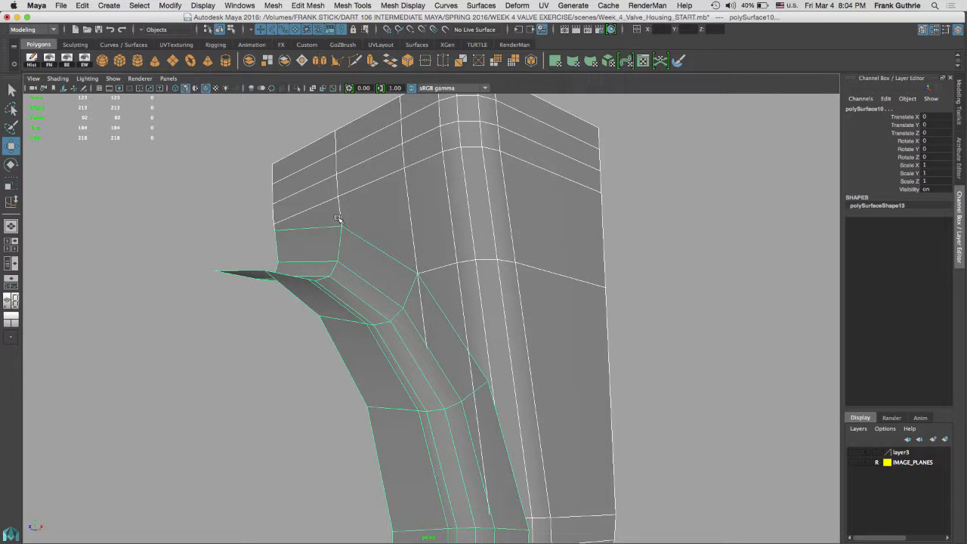
{"action": "mouse_move", "coordinate": [420, 237]}
{"action": "left_mouse_down", "text": "alt"}
{"action": "mouse_move", "coordinate": [559, 281]}
{"action": "mouse_move", "coordinate": [442, 201]}
{"action": "mouse_move", "coordinate": [424, 240]}
{"action": "left_mouse_up", "text": "alt"}
{"action": "left_click_drag", "start_coordinate": [489, 296], "coordinate": [498, 268], "text": "alt"}
{"action": "left_click_drag", "start_coordinate": [834, 284], "coordinate": [808, 286], "text": "alt"}
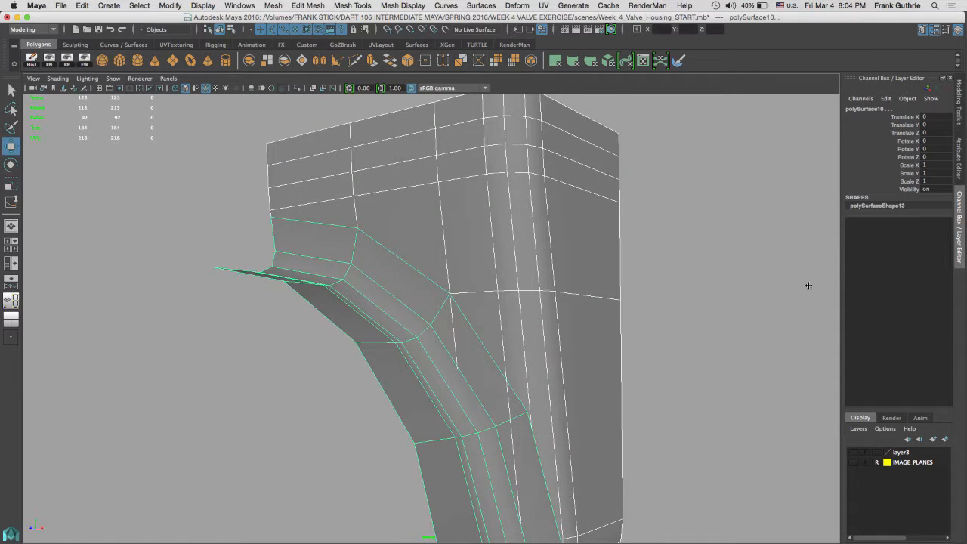
{"action": "left_click", "coordinate": [960, 113]}
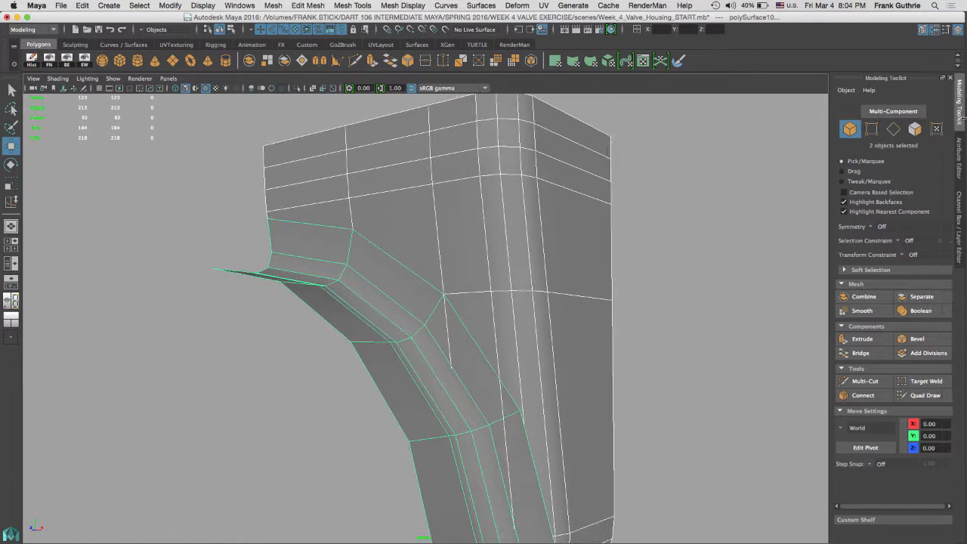
{"action": "left_click", "coordinate": [865, 299]}
{"action": "left_click", "coordinate": [68, 60]}
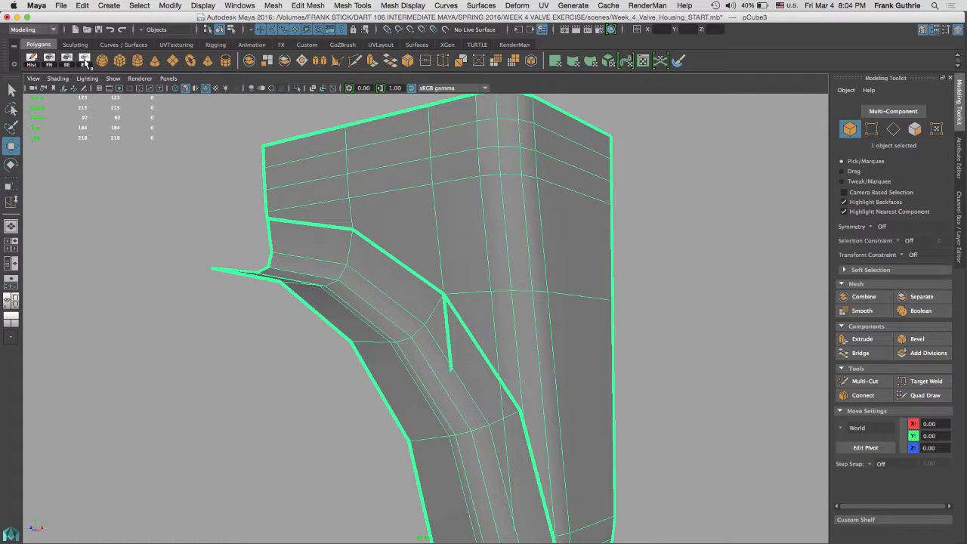
Merge the two overlapping vertices where the half ring's outer edge meets the box opening on the centre line.
{"action": "right_click_drag", "start_coordinate": [385, 231], "coordinate": [502, 261], "text": "alt"}
{"action": "middle_click_drag", "start_coordinate": [503, 261], "coordinate": [542, 293], "text": "alt"}
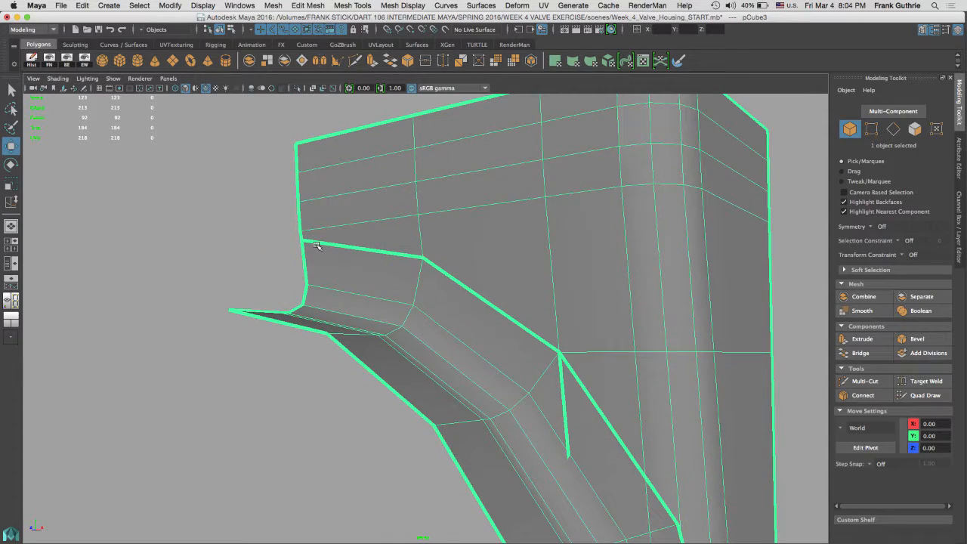
{"action": "right_click_drag", "start_coordinate": [315, 242], "coordinate": [261, 239]}
{"action": "left_click", "coordinate": [302, 240]}
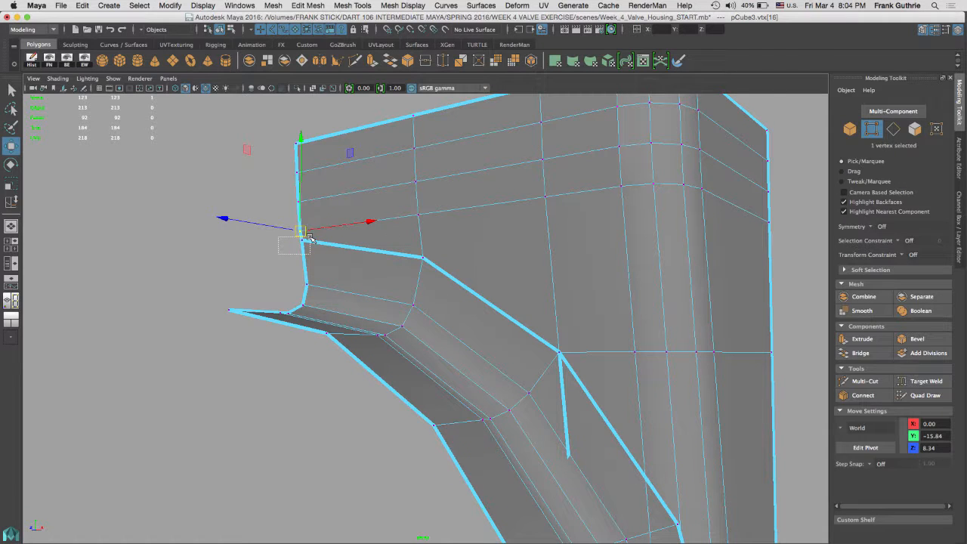
{"action": "right_click", "coordinate": [359, 272], "text": "shift"}
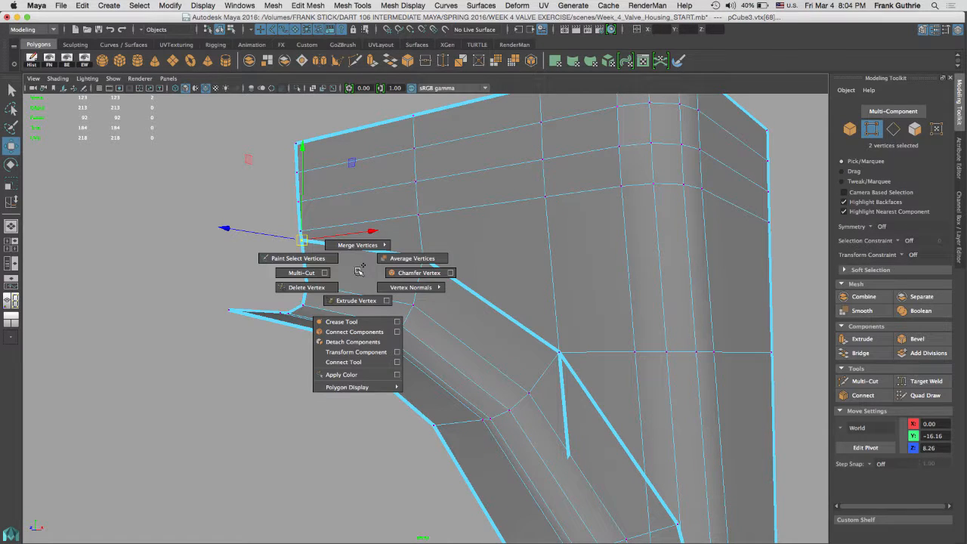
{"action": "right_click_drag", "start_coordinate": [358, 271], "coordinate": [364, 217], "text": "shift"}
Merge the overlapping ring and box vertices at the half ring's first and second outer corners.
{"action": "left_click_drag", "start_coordinate": [427, 252], "coordinate": [408, 266]}
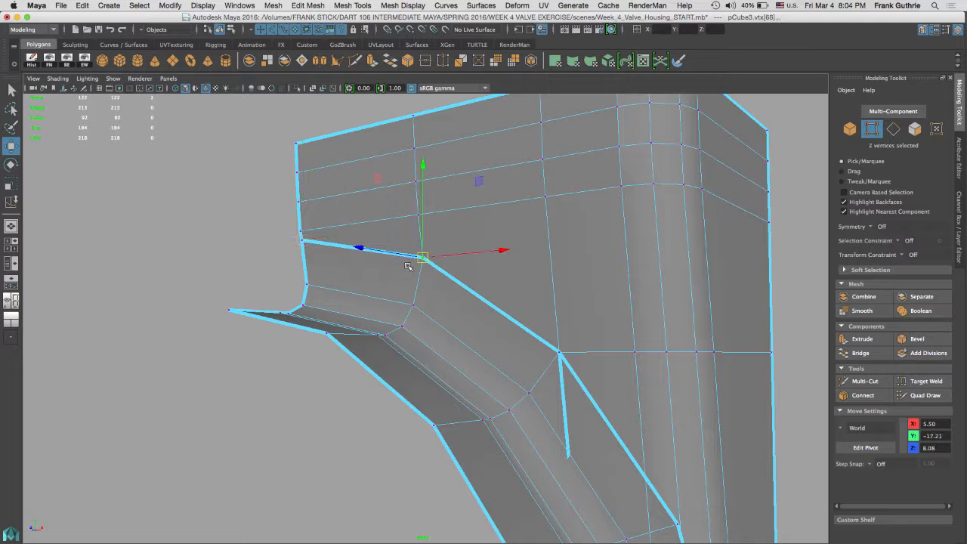
{"action": "key", "text": "g"}
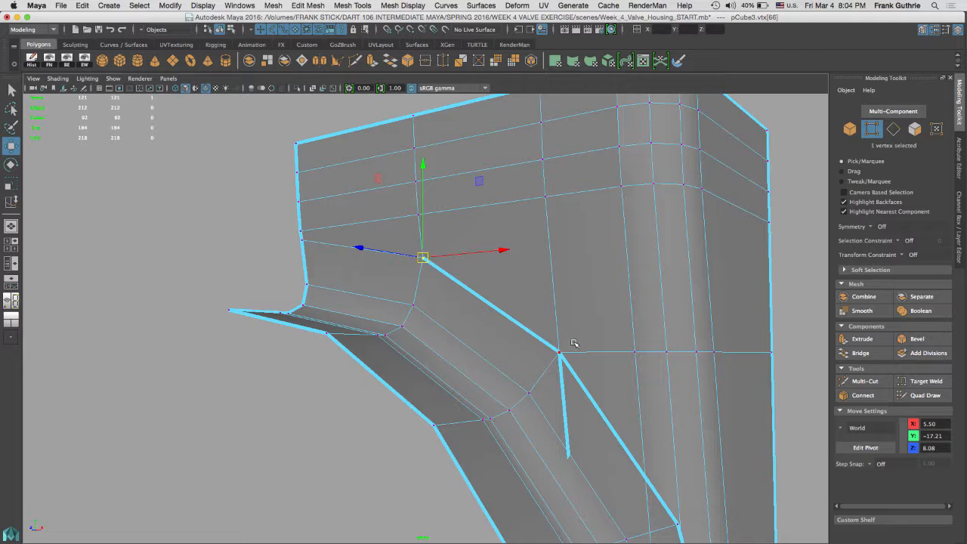
{"action": "left_click_drag", "start_coordinate": [573, 341], "coordinate": [555, 361]}
{"action": "key", "text": "g"}
Examine the unmerged border below the second outer corner and the box faces crossing the half ring there.
{"action": "middle_click_drag", "start_coordinate": [615, 284], "coordinate": [466, 142], "text": "alt"}
{"action": "left_click_drag", "start_coordinate": [535, 265], "coordinate": [575, 260], "text": "alt"}
{"action": "middle_click_drag", "start_coordinate": [507, 233], "coordinate": [435, 209], "text": "alt"}
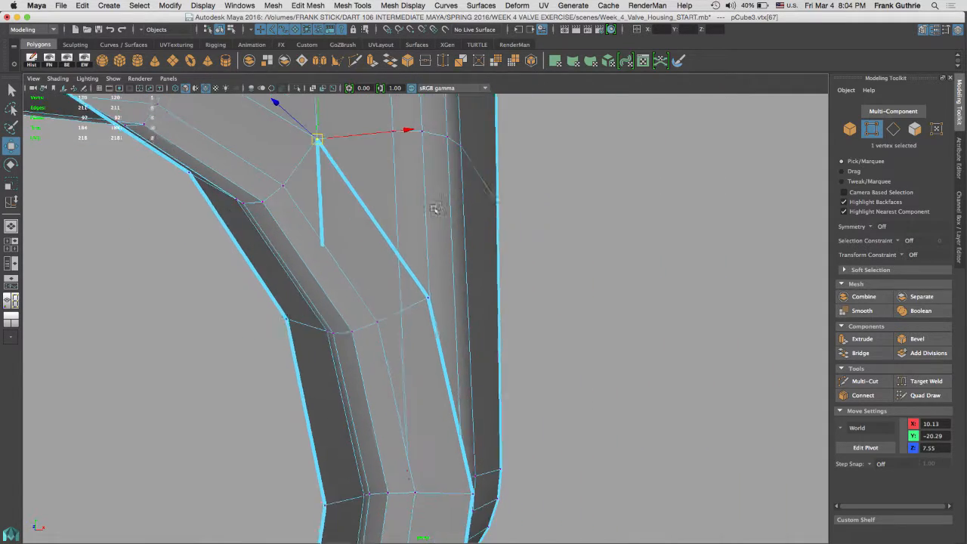
{"action": "right_click_drag", "start_coordinate": [434, 209], "coordinate": [432, 279], "text": "alt"}
{"action": "left_click_drag", "start_coordinate": [438, 283], "coordinate": [469, 262], "text": "alt"}
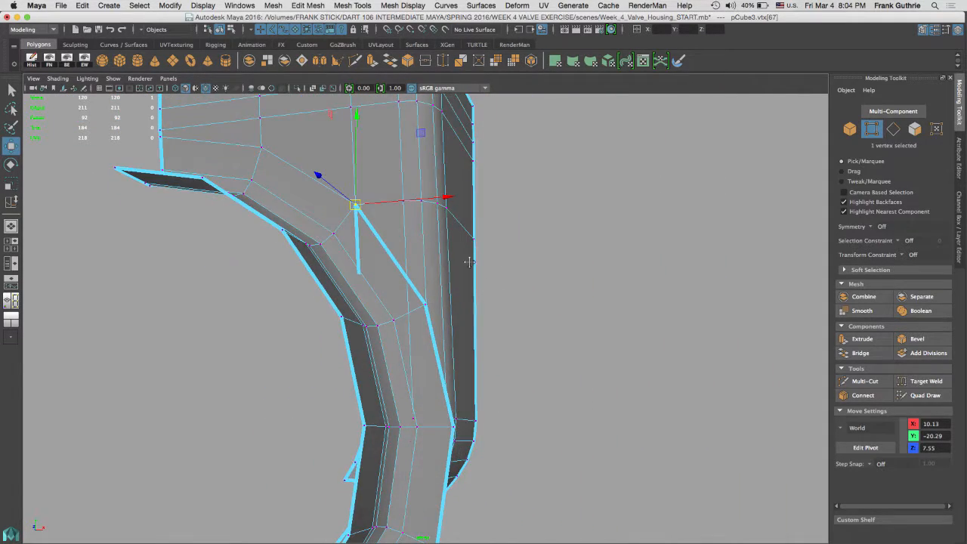
{"action": "middle_click_drag", "start_coordinate": [469, 261], "coordinate": [457, 250], "text": "alt"}
{"action": "right_click_drag", "start_coordinate": [371, 302], "coordinate": [540, 292], "text": "alt"}
{"action": "left_click_drag", "start_coordinate": [475, 276], "coordinate": [425, 231], "text": "alt"}
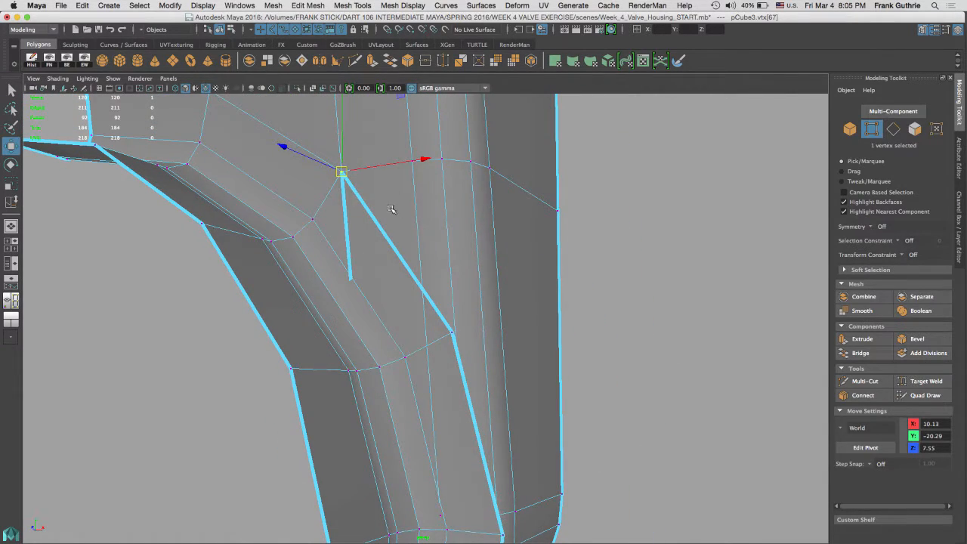
{"action": "key", "text": "F11"}
{"action": "left_click", "coordinate": [393, 219]}
{"action": "left_click", "coordinate": [635, 263]}
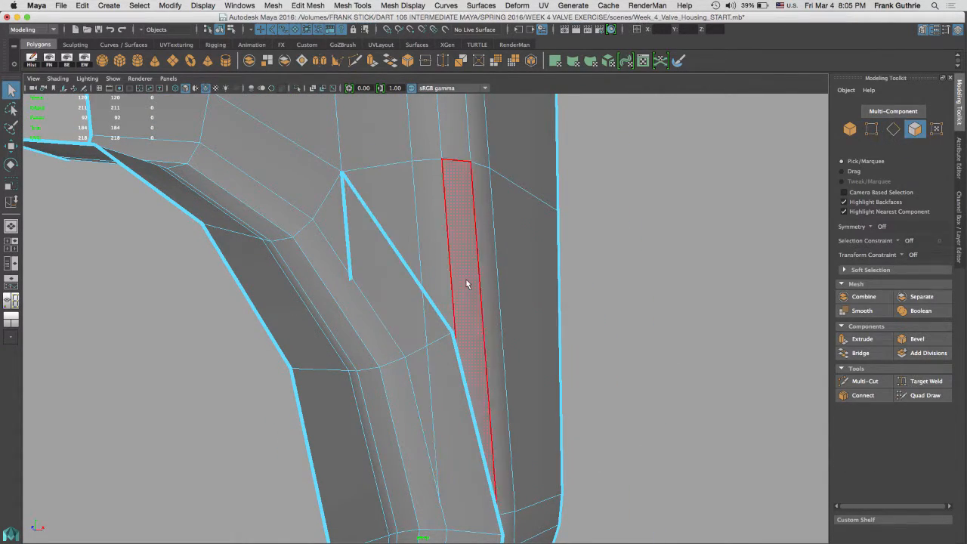
{"action": "middle_click_drag", "start_coordinate": [450, 289], "coordinate": [476, 190], "text": "alt"}
{"action": "right_click_drag", "start_coordinate": [440, 229], "coordinate": [527, 236], "text": "alt"}
{"action": "middle_click_drag", "start_coordinate": [489, 258], "coordinate": [476, 285], "text": "alt"}
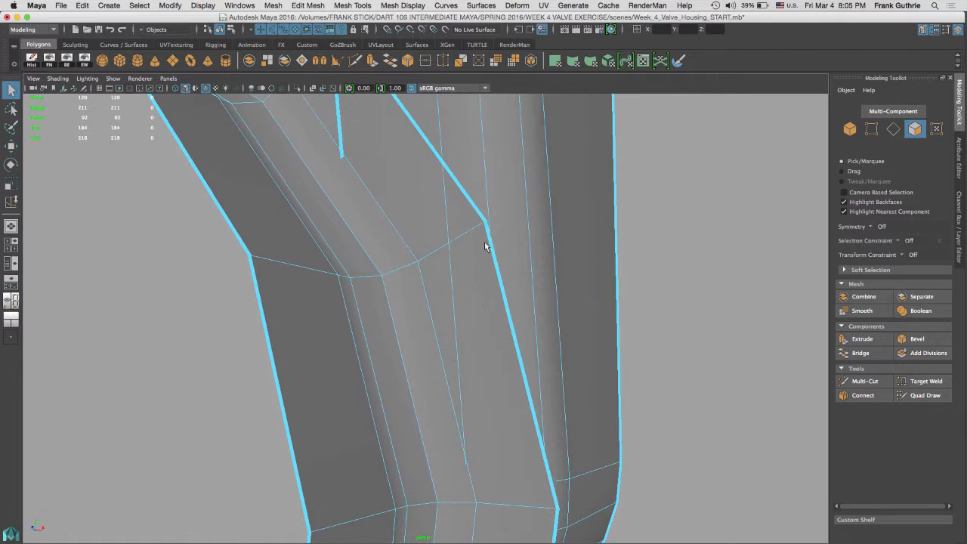
Scale the half ring's third outer corner vertex inward along its edge, using the adjacent inner vertex as the pivot.
{"action": "right_click_drag", "start_coordinate": [483, 227], "coordinate": [448, 260]}
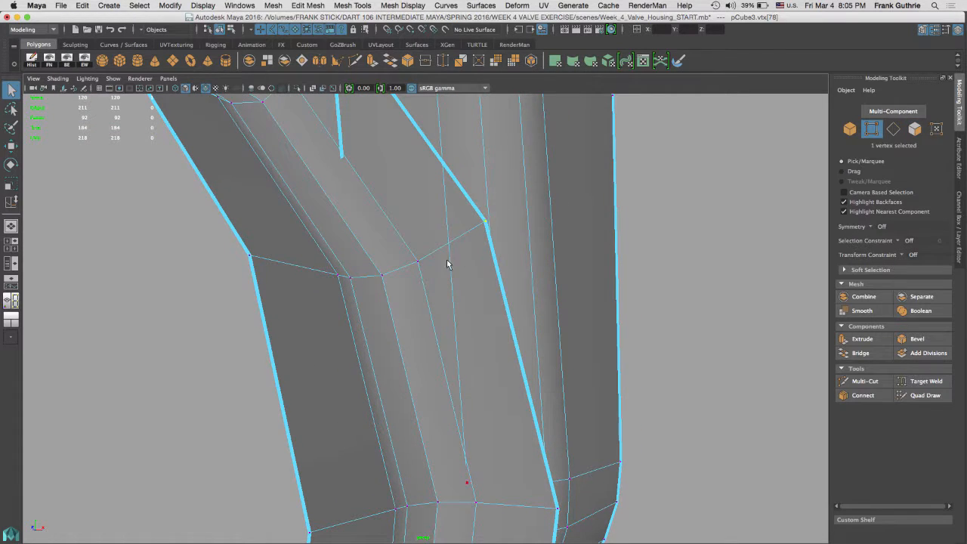
{"action": "left_click_drag", "start_coordinate": [459, 252], "coordinate": [480, 266], "text": "alt"}
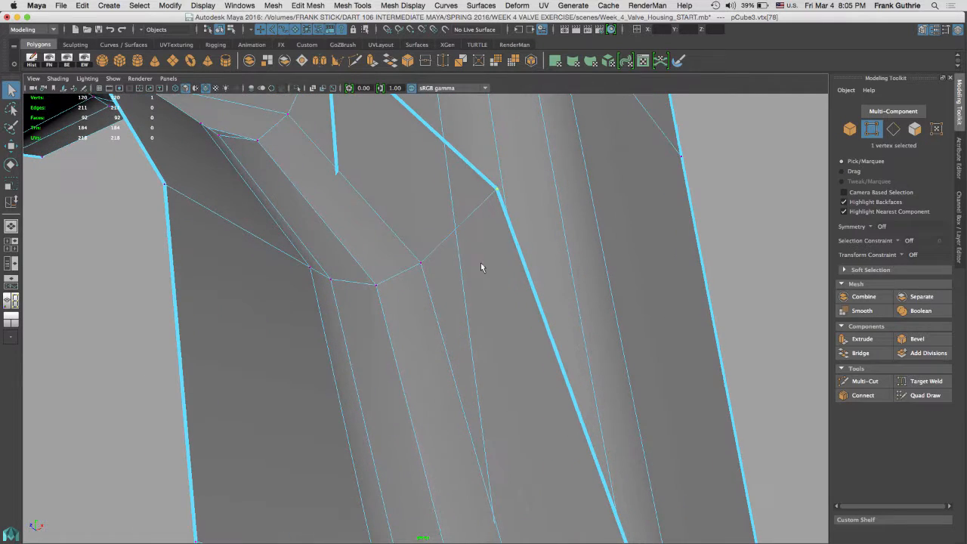
{"action": "key", "text": "r"}
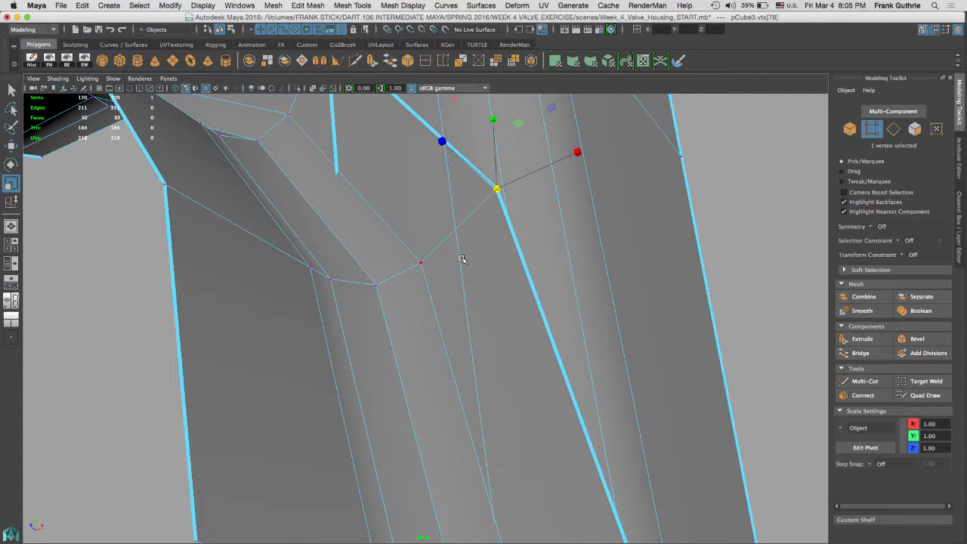
{"action": "key", "text": "d"}
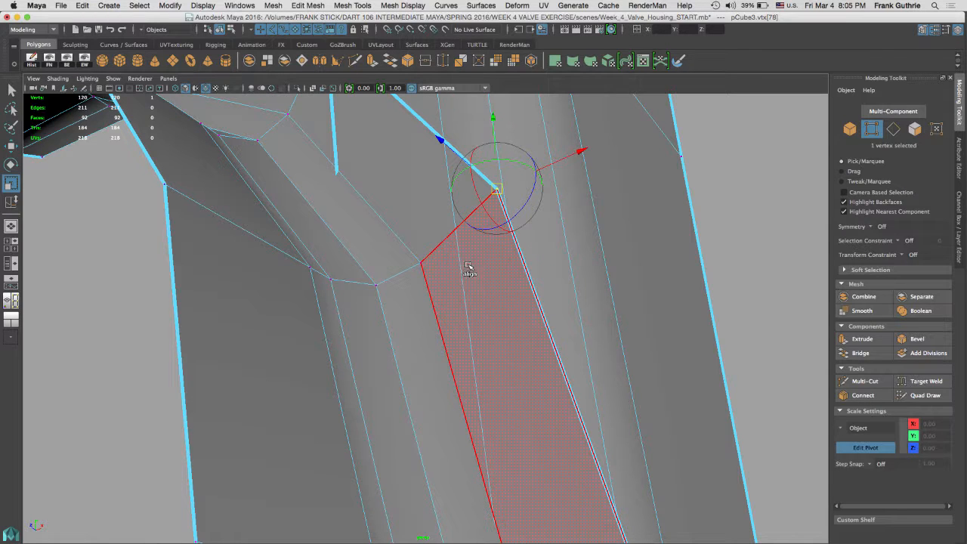
{"action": "left_click", "coordinate": [423, 268]}
{"action": "key", "text": "d"}
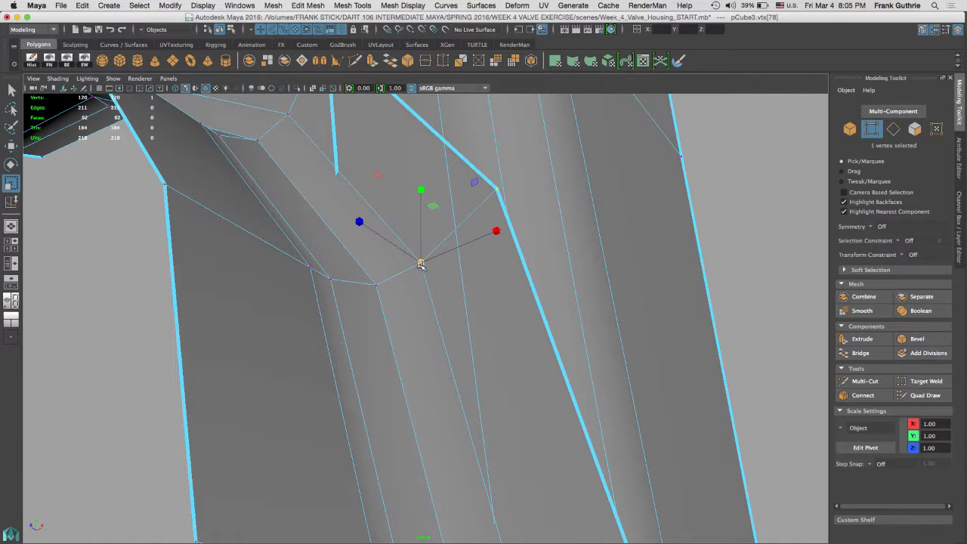
{"action": "left_click_drag", "start_coordinate": [421, 262], "coordinate": [512, 192]}
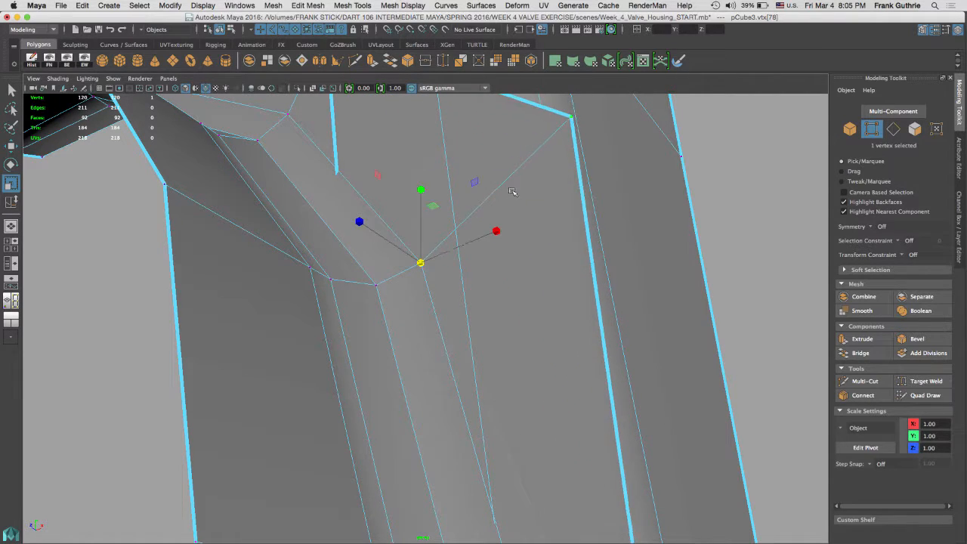
{"action": "left_click_drag", "start_coordinate": [421, 264], "coordinate": [271, 380]}
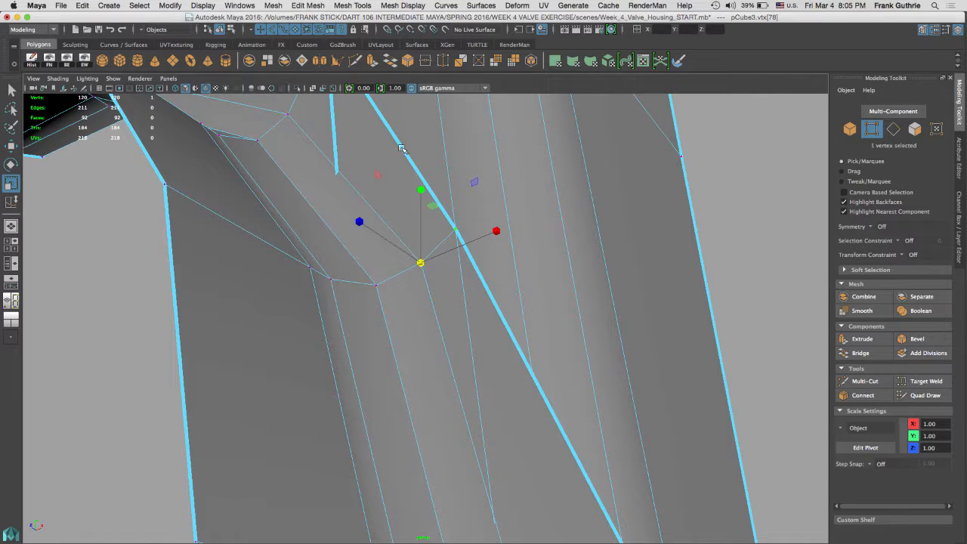
Turn off border edge display and check the scaled corner vertex against the box surface in the side view.
{"action": "key", "text": "space"}
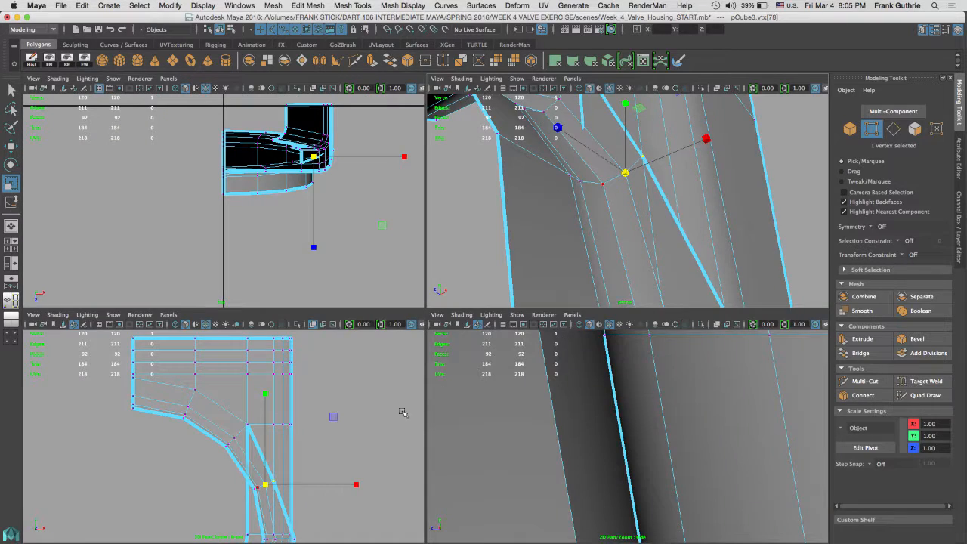
{"action": "key", "text": "space"}
{"action": "scroll", "coordinate": [530, 423], "scroll_direction": "down", "scroll_amount": 2}
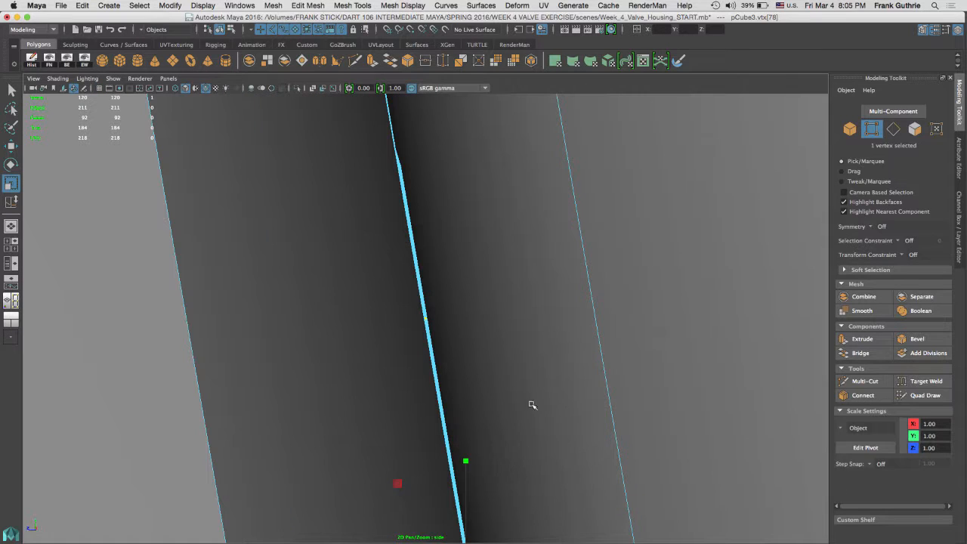
{"action": "middle_click_drag", "start_coordinate": [524, 365], "coordinate": [528, 280], "text": "alt"}
{"action": "left_click", "coordinate": [69, 65]}
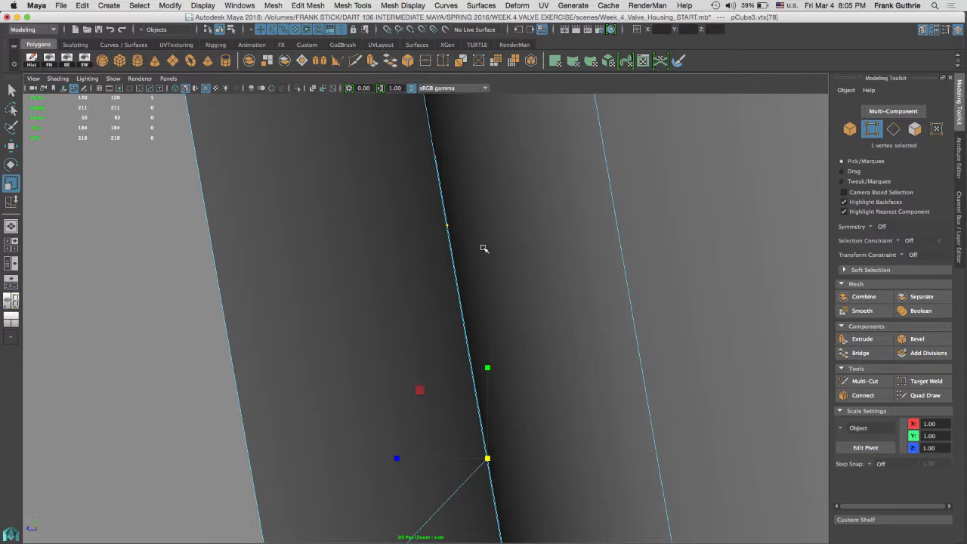
{"action": "middle_click_drag", "start_coordinate": [403, 246], "coordinate": [404, 277], "text": "alt"}
{"action": "right_click_drag", "start_coordinate": [397, 263], "coordinate": [829, 294], "text": "alt"}
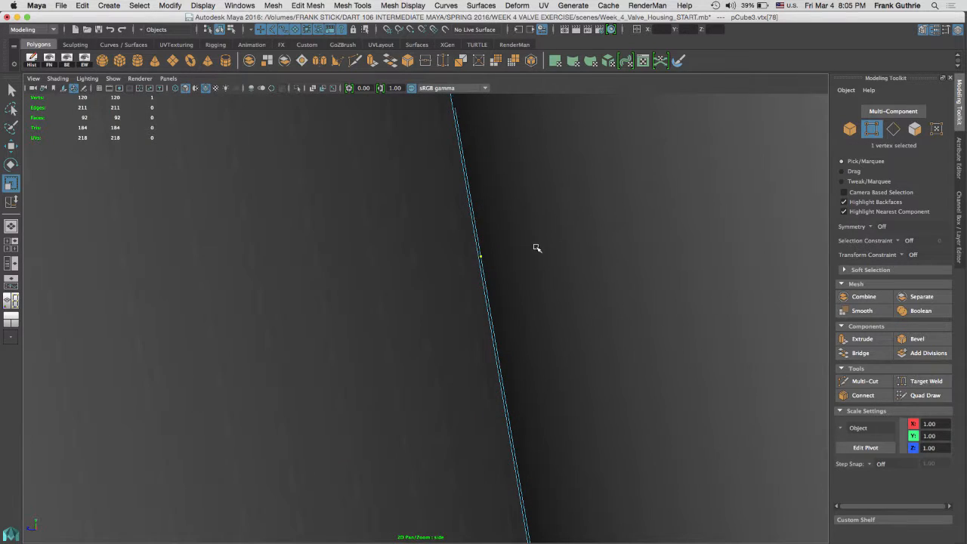
Examine in the front view how the half ring's lower outer corners line up with the box's vertical edge loops.
{"action": "key", "text": "space"}
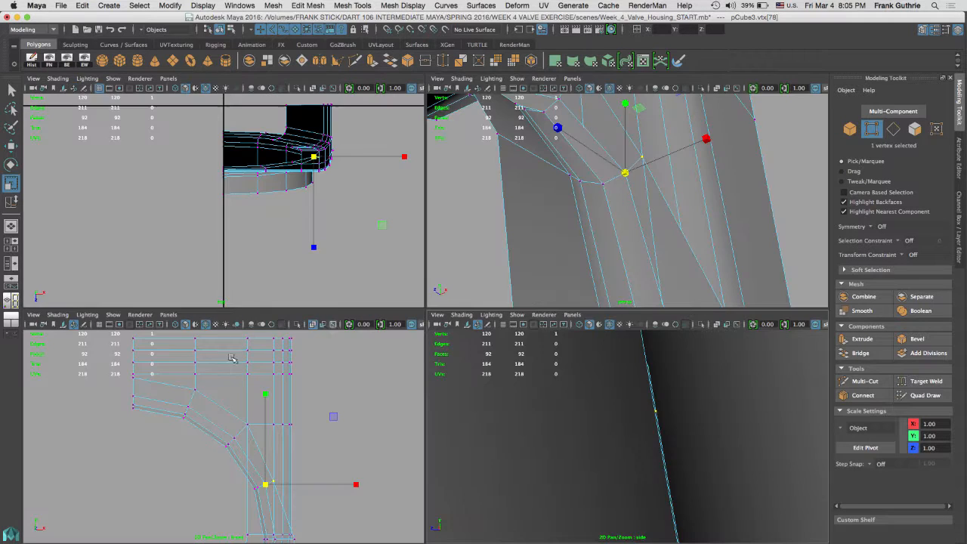
{"action": "key", "text": "space"}
{"action": "middle_click_drag", "start_coordinate": [370, 323], "coordinate": [315, 146], "text": "alt"}
{"action": "right_click_drag", "start_coordinate": [364, 260], "coordinate": [868, 321], "text": "alt"}
{"action": "middle_click_drag", "start_coordinate": [569, 241], "coordinate": [545, 431], "text": "alt"}
{"action": "right_click_drag", "start_coordinate": [478, 299], "coordinate": [351, 293], "text": "alt"}
{"action": "middle_click_drag", "start_coordinate": [493, 258], "coordinate": [517, 313], "text": "alt"}
{"action": "middle_click_drag", "start_coordinate": [525, 238], "coordinate": [548, 169], "text": "alt"}
{"action": "right_click_drag", "start_coordinate": [491, 238], "coordinate": [647, 254], "text": "alt"}
{"action": "middle_click_drag", "start_coordinate": [601, 256], "coordinate": [557, 382]}
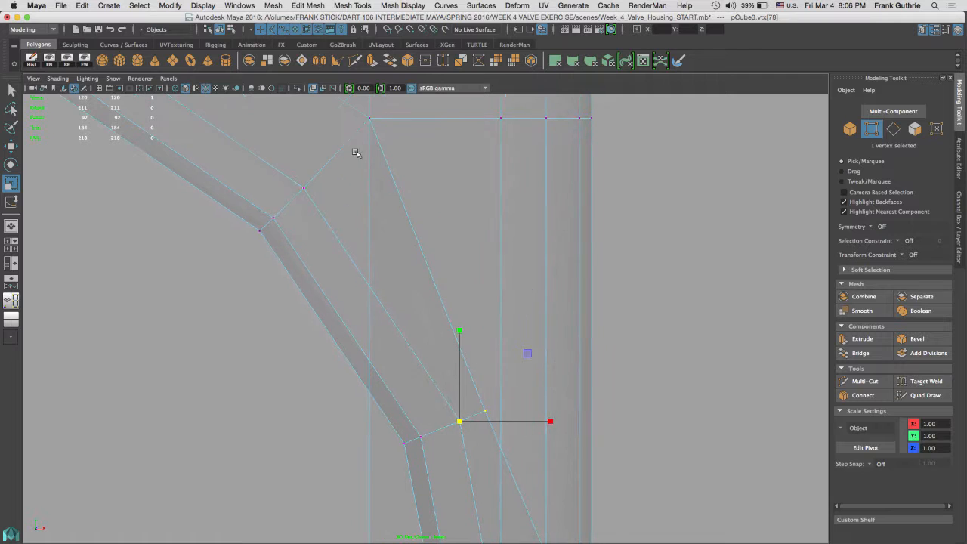
{"action": "middle_click_drag", "start_coordinate": [562, 331], "coordinate": [553, 134], "text": "alt"}
{"action": "middle_click_drag", "start_coordinate": [552, 252], "coordinate": [530, 137], "text": "alt"}
{"action": "middle_click_drag", "start_coordinate": [425, 321], "coordinate": [463, 256], "text": "alt"}
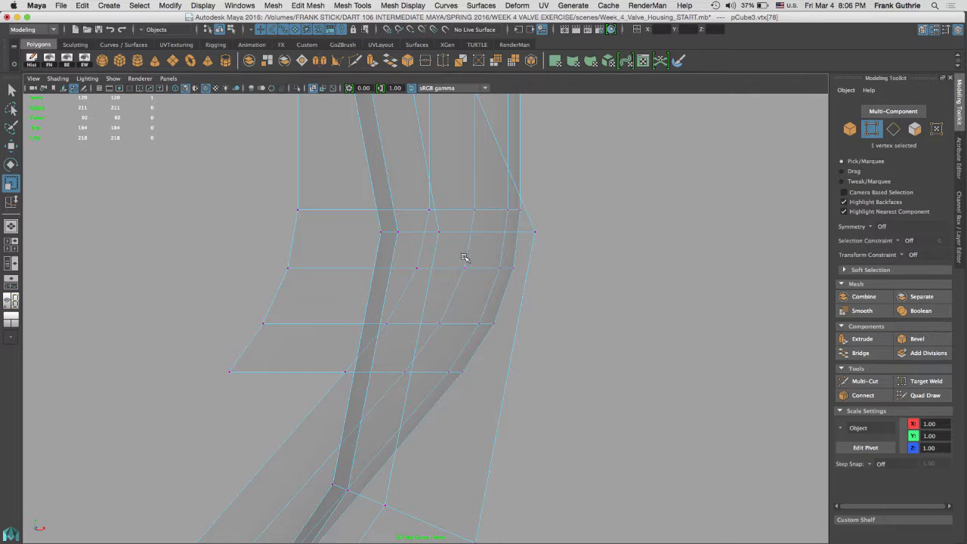
{"action": "middle_click_drag", "start_coordinate": [522, 209], "coordinate": [521, 382], "text": "alt"}
{"action": "middle_click_drag", "start_coordinate": [456, 148], "coordinate": [512, 254], "text": "alt"}
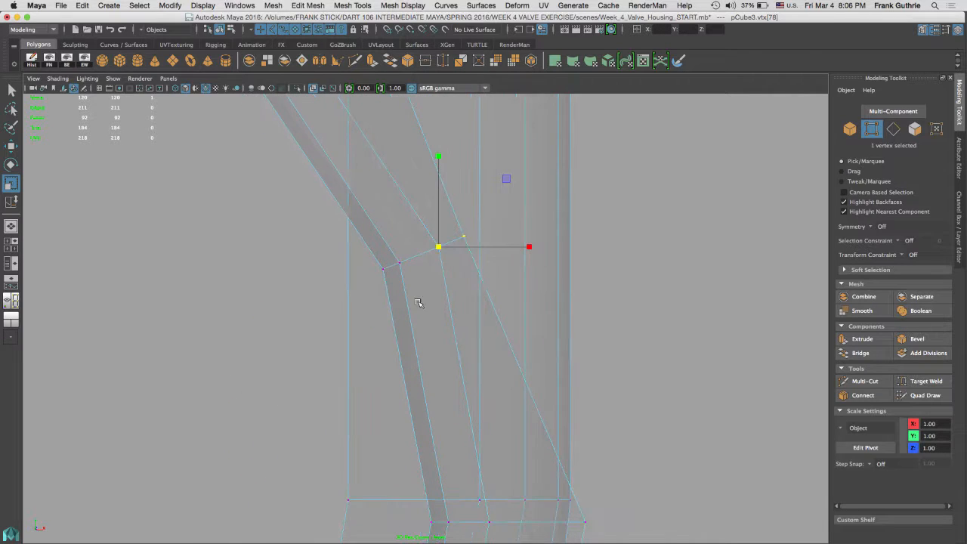
{"action": "middle_click_drag", "start_coordinate": [428, 277], "coordinate": [421, 219], "text": "alt"}
{"action": "middle_click_drag", "start_coordinate": [382, 282], "coordinate": [368, 219], "text": "alt"}
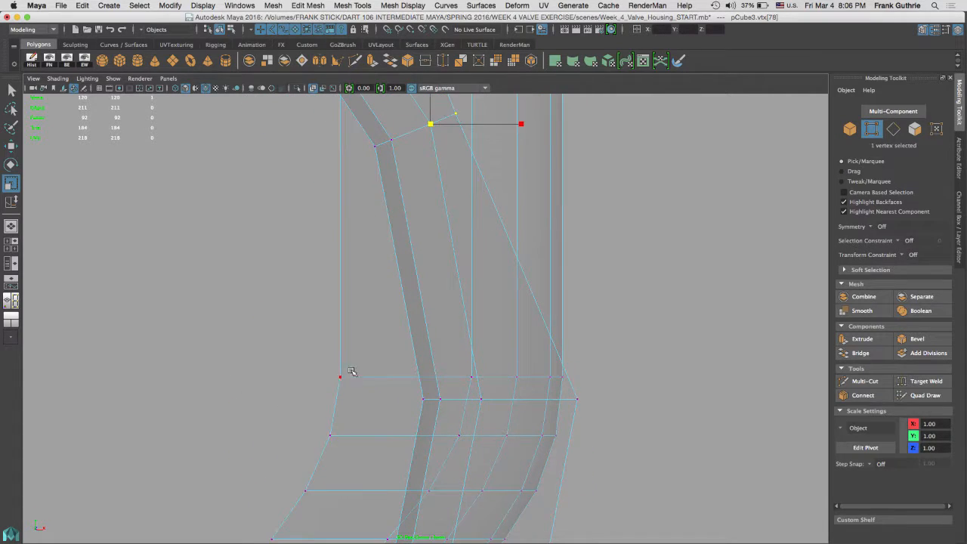
Detach the box vertex at the lower end of the opening's vertical edge and delete the box face directly below it.
{"action": "right_click_drag", "start_coordinate": [375, 244], "coordinate": [375, 272]}
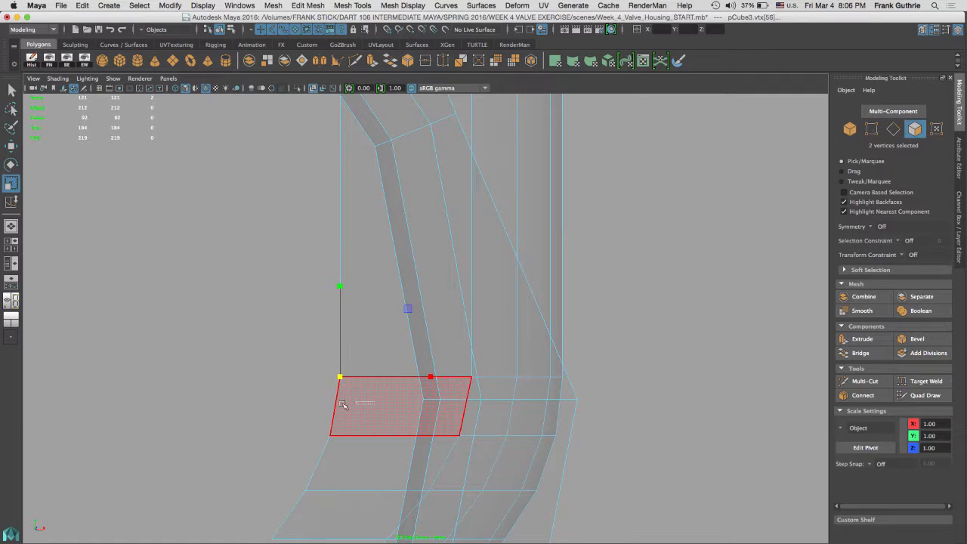
{"action": "left_click", "coordinate": [343, 404]}
{"action": "left_click", "coordinate": [319, 393]}
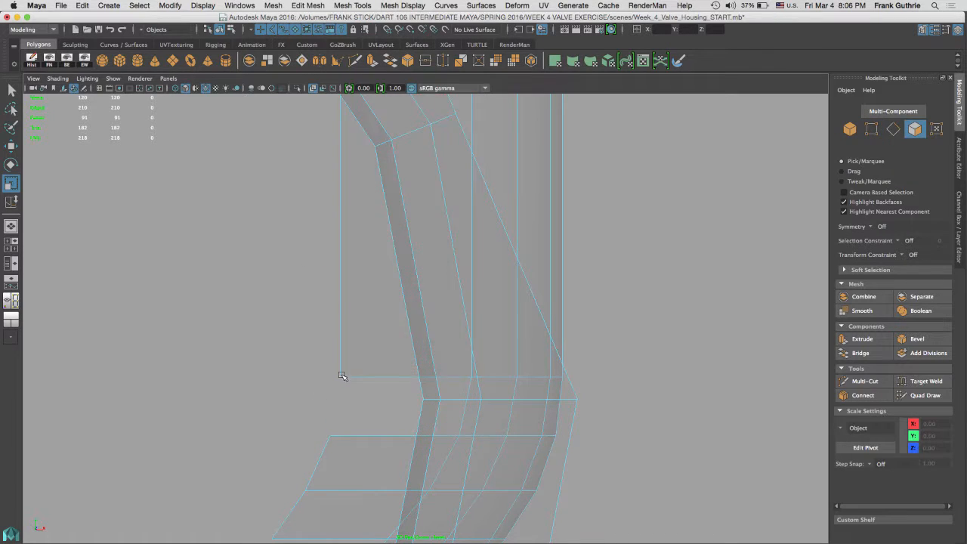
Snap the box vertex at the lower end of the opening's vertical edge onto the half ring's outer corner vertex above it.
{"action": "right_click_drag", "start_coordinate": [352, 243], "coordinate": [310, 257]}
{"action": "left_click", "coordinate": [323, 385]}
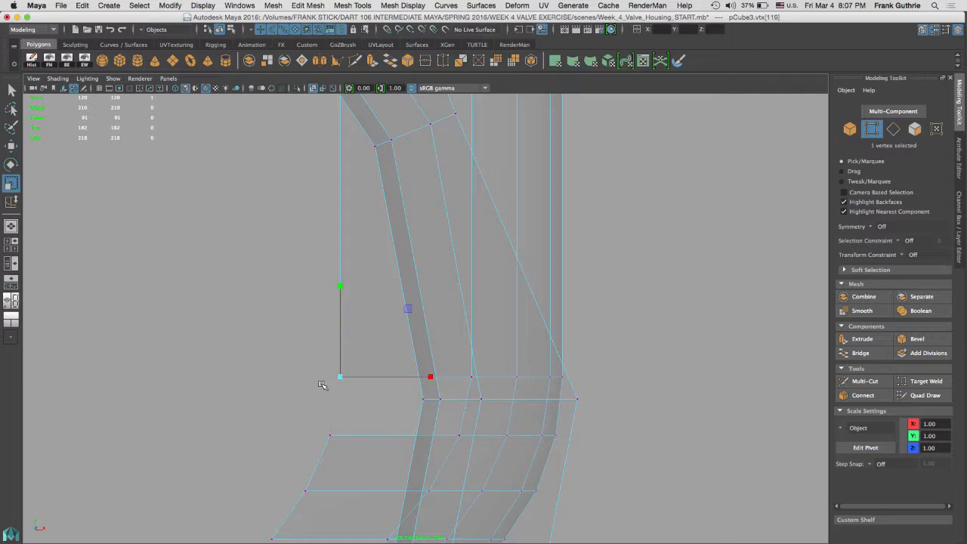
{"action": "key", "text": "w"}
{"action": "middle_click_drag", "start_coordinate": [427, 221], "coordinate": [321, 313], "text": "alt"}
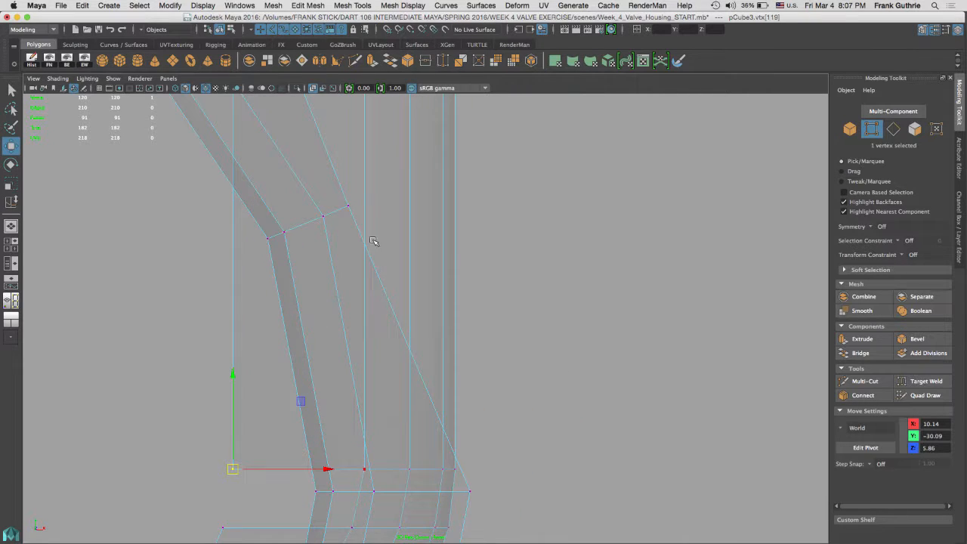
{"action": "left_click", "coordinate": [350, 205]}
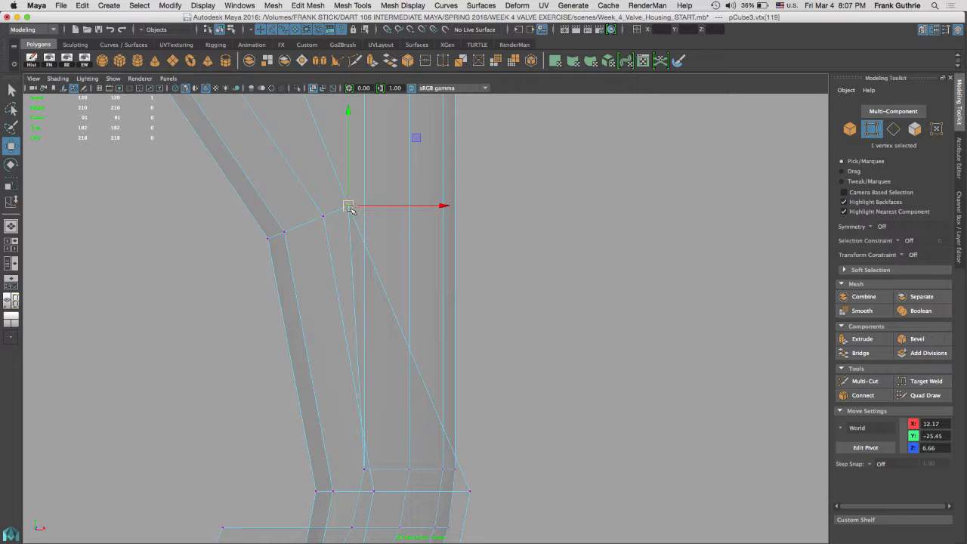
Turn on border edge display and merge the snapped box vertex with the half ring's corner vertex.
{"action": "key", "text": "space"}
{"action": "key", "text": "space"}
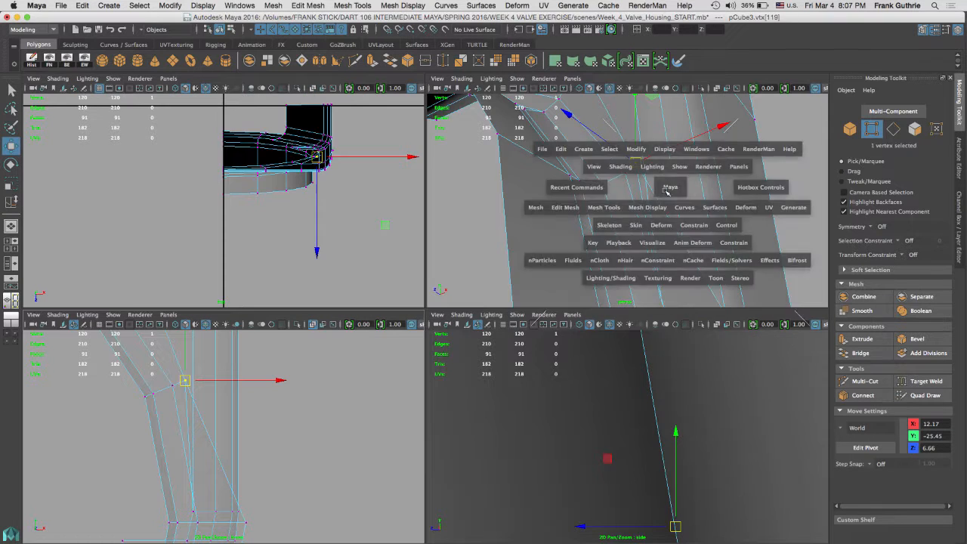
{"action": "left_click_drag", "start_coordinate": [530, 260], "coordinate": [523, 290], "text": "alt"}
{"action": "left_click", "coordinate": [67, 62]}
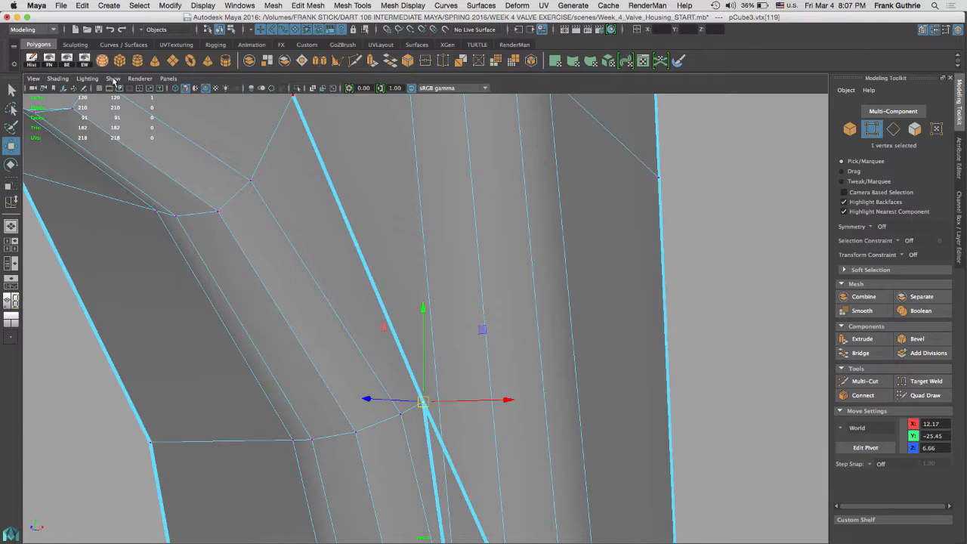
{"action": "left_click_drag", "start_coordinate": [463, 309], "coordinate": [432, 311], "text": "alt"}
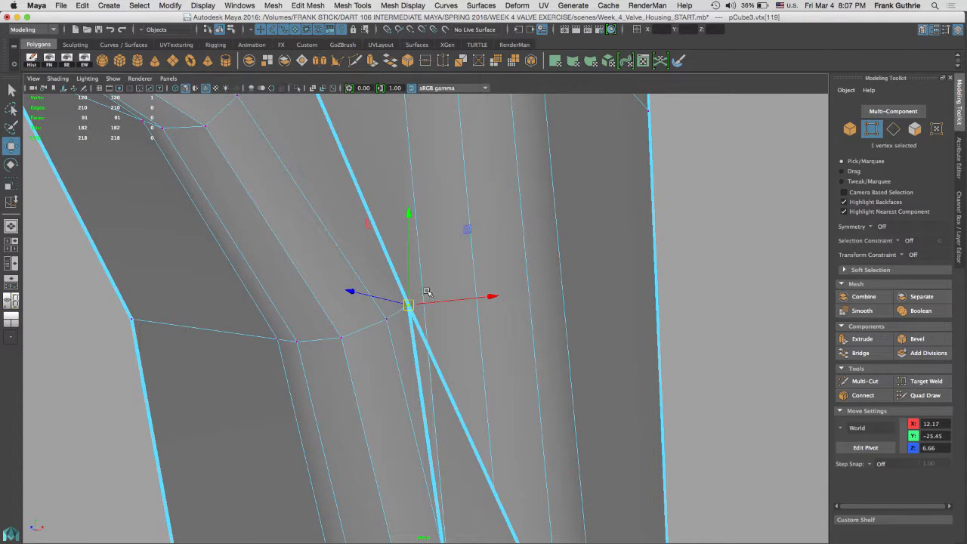
{"action": "left_click", "coordinate": [205, 125], "text": "shift"}
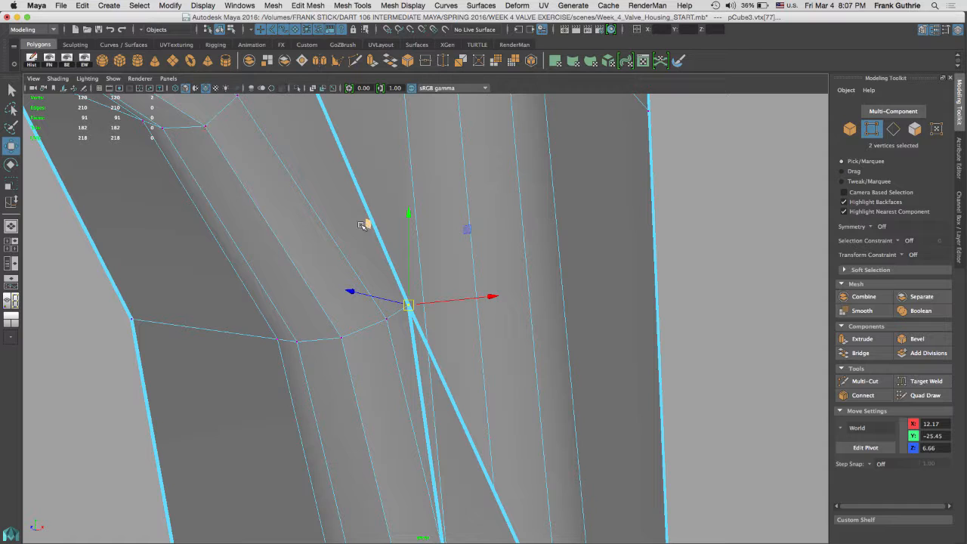
{"action": "right_click_drag", "start_coordinate": [351, 218], "coordinate": [356, 176], "text": "shift"}
{"action": "left_click_drag", "start_coordinate": [468, 236], "coordinate": [430, 233], "text": "alt"}
{"action": "right_click_drag", "start_coordinate": [431, 232], "coordinate": [484, 213]}
{"action": "middle_click_drag", "start_coordinate": [512, 206], "coordinate": [536, 323], "text": "alt"}
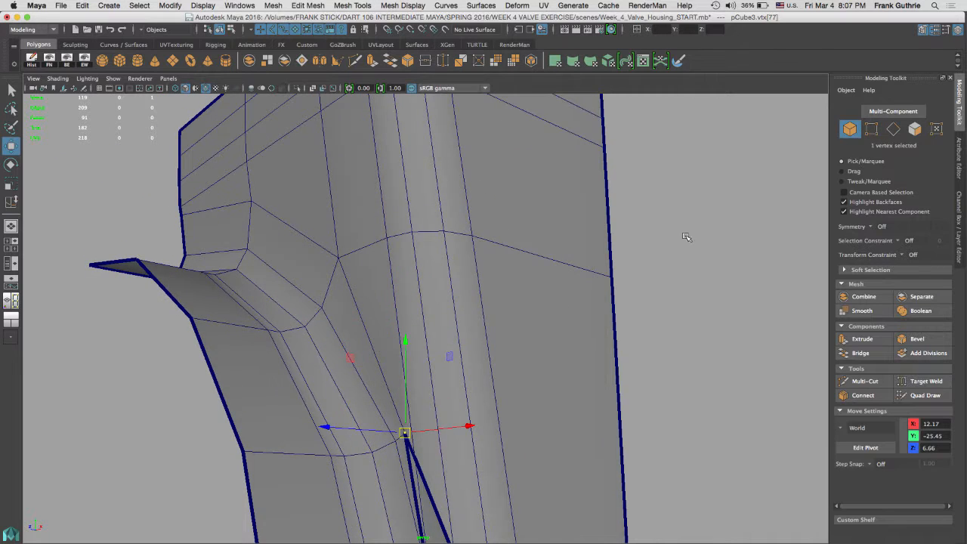
Check the combined mesh in smooth preview around the open triangular gap, then return to the unsmoothed display.
{"action": "left_click", "coordinate": [423, 320]}
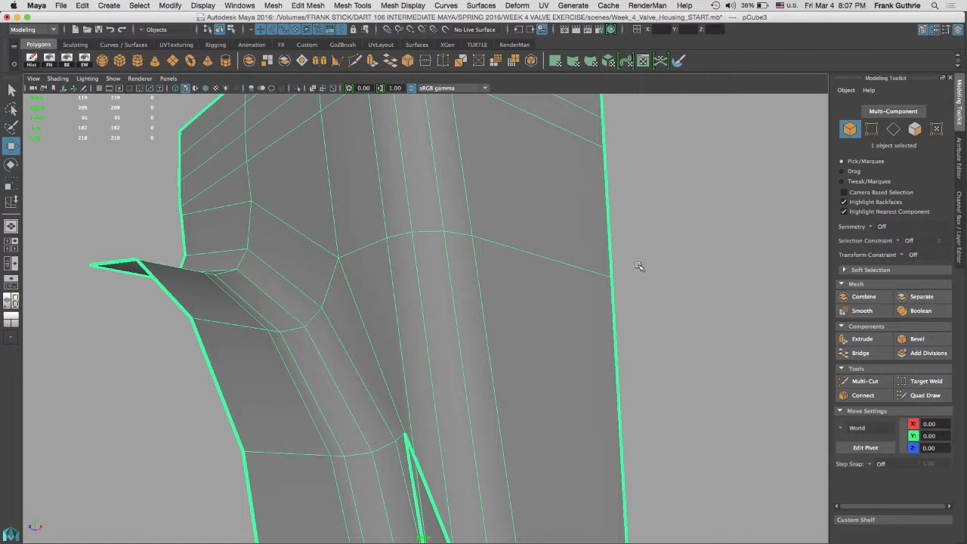
{"action": "key", "text": "3"}
{"action": "left_click", "coordinate": [660, 263]}
{"action": "left_click_drag", "start_coordinate": [409, 249], "coordinate": [388, 238], "text": "alt"}
{"action": "left_click_drag", "start_coordinate": [324, 256], "coordinate": [407, 279], "text": "alt"}
{"action": "left_click", "coordinate": [376, 311]}
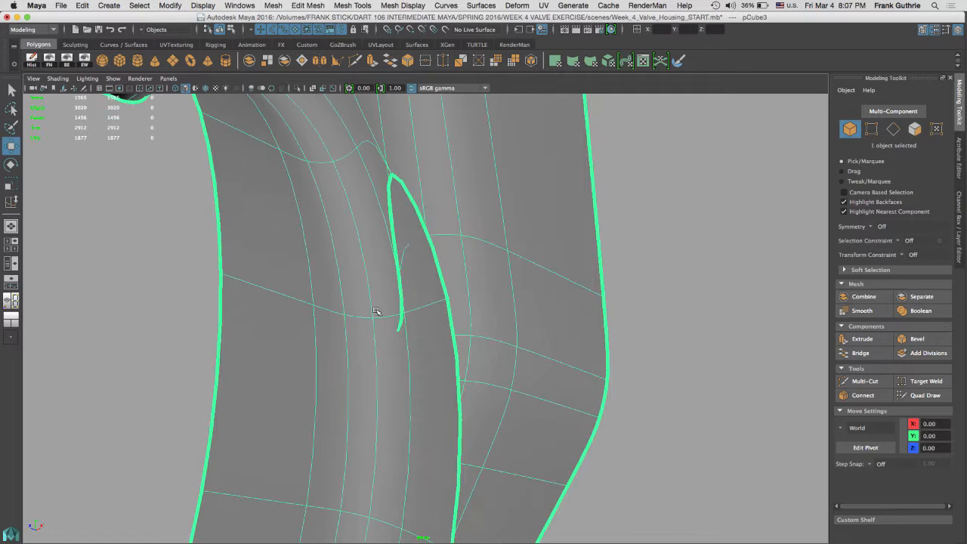
{"action": "key", "text": "1"}
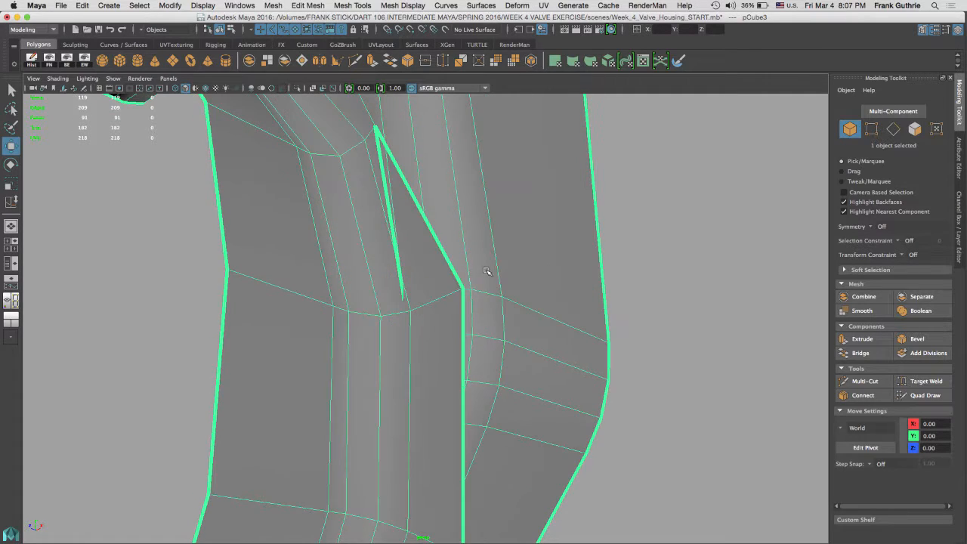
Delete the six outer faces in the two lowest rows of the half ring's lower end.
{"action": "left_click_drag", "start_coordinate": [486, 282], "coordinate": [484, 225], "text": "alt"}
{"action": "middle_click_drag", "start_coordinate": [484, 225], "coordinate": [466, 89], "text": "alt"}
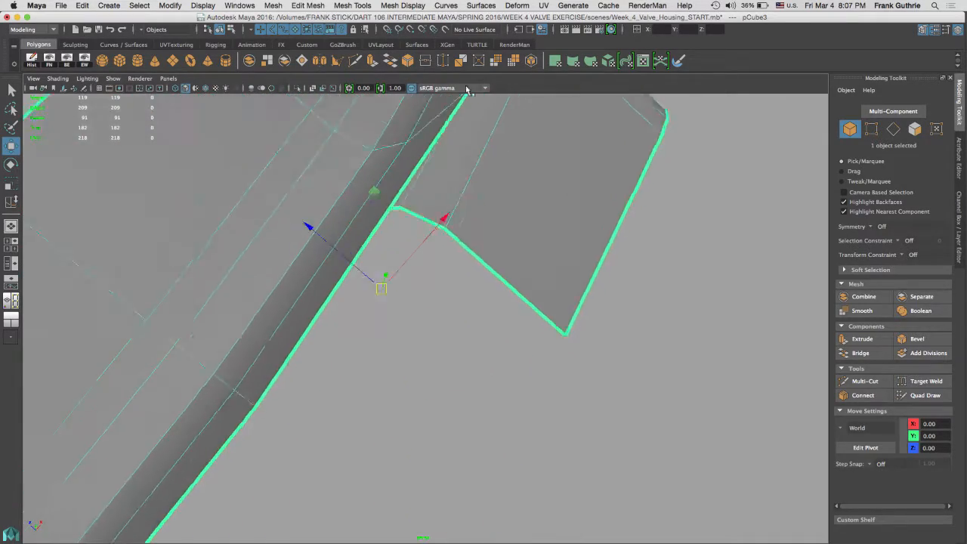
{"action": "left_click_drag", "start_coordinate": [466, 89], "coordinate": [356, 286], "text": "alt"}
{"action": "right_click_drag", "start_coordinate": [355, 286], "coordinate": [370, 280], "text": "alt"}
{"action": "left_click_drag", "start_coordinate": [371, 280], "coordinate": [359, 362], "text": "alt"}
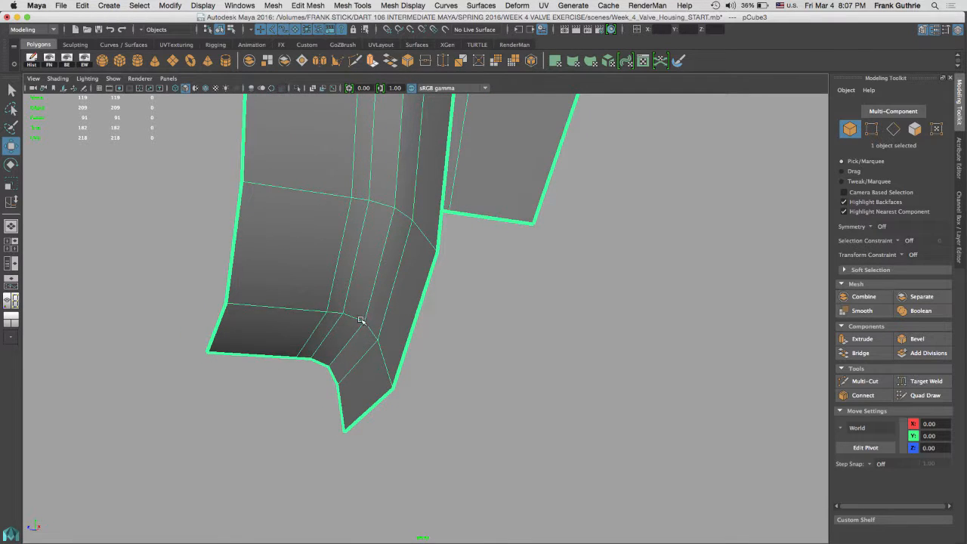
{"action": "right_click_drag", "start_coordinate": [360, 315], "coordinate": [363, 275]}
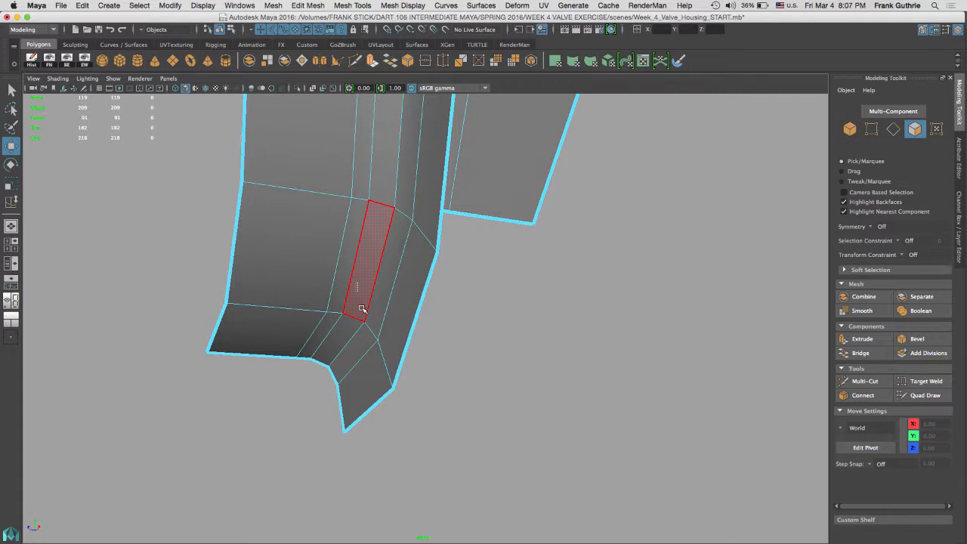
{"action": "left_click_drag", "start_coordinate": [359, 306], "coordinate": [436, 435]}
{"action": "key", "text": "Delete"}
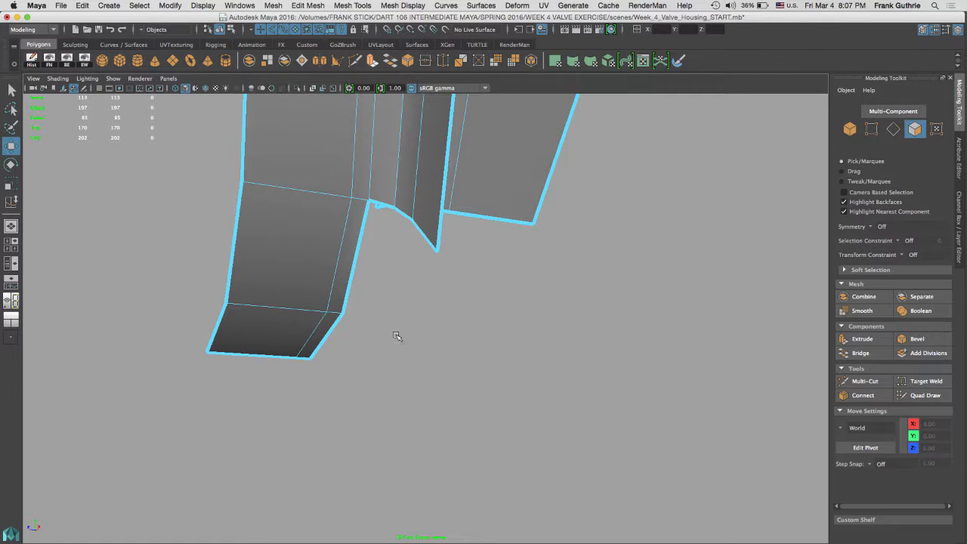
Extrude the two open border edges left by the deleted faces at the half ring's lower end.
{"action": "left_click_drag", "start_coordinate": [396, 336], "coordinate": [351, 262], "text": "alt"}
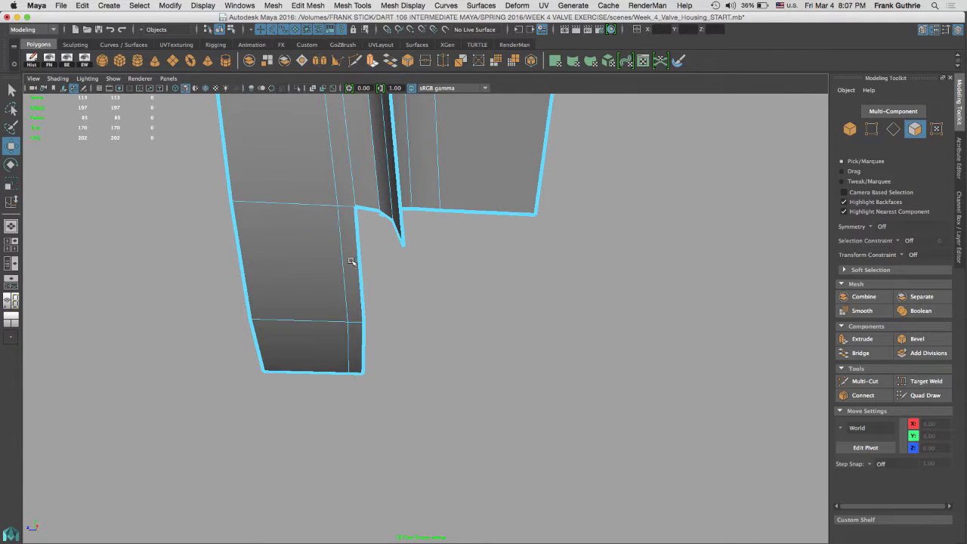
{"action": "key", "text": "space"}
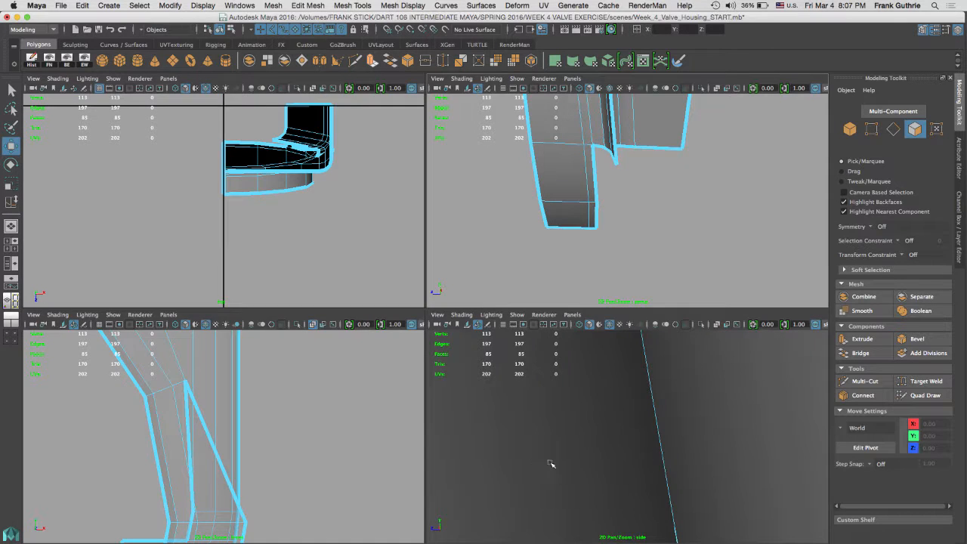
{"action": "key", "text": "space"}
{"action": "right_click_drag", "start_coordinate": [575, 412], "coordinate": [476, 313], "text": "alt"}
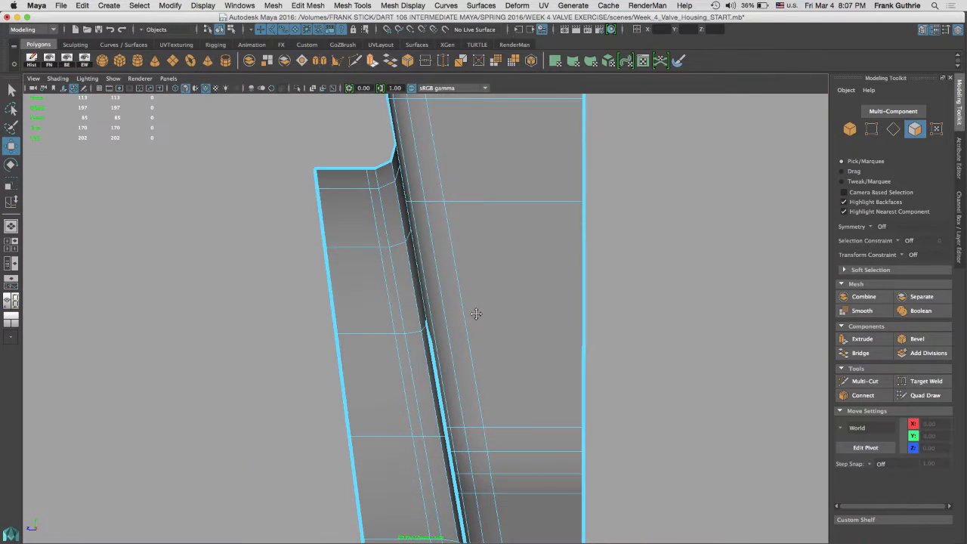
{"action": "middle_click_drag", "start_coordinate": [477, 313], "coordinate": [485, 151], "text": "alt"}
{"action": "right_click_drag", "start_coordinate": [495, 299], "coordinate": [543, 269], "text": "alt"}
{"action": "middle_click_drag", "start_coordinate": [543, 270], "coordinate": [498, 372], "text": "alt"}
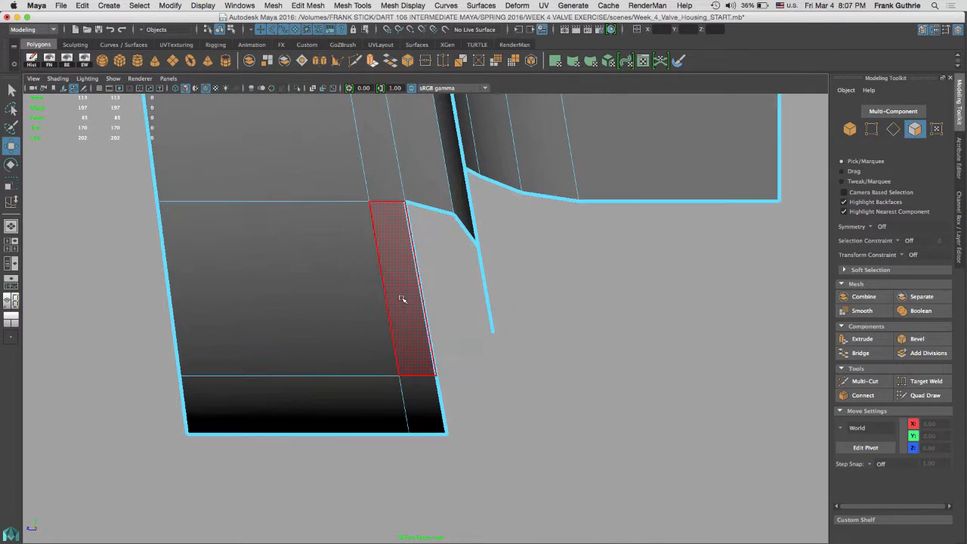
{"action": "right_click_drag", "start_coordinate": [420, 244], "coordinate": [417, 215]}
{"action": "left_click", "coordinate": [423, 284]}
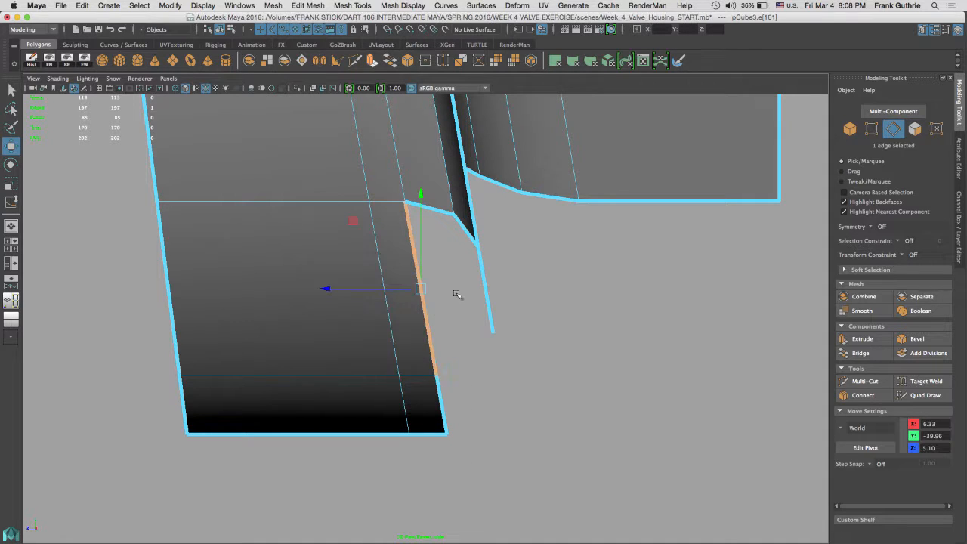
{"action": "left_click", "coordinate": [436, 398], "text": "shift"}
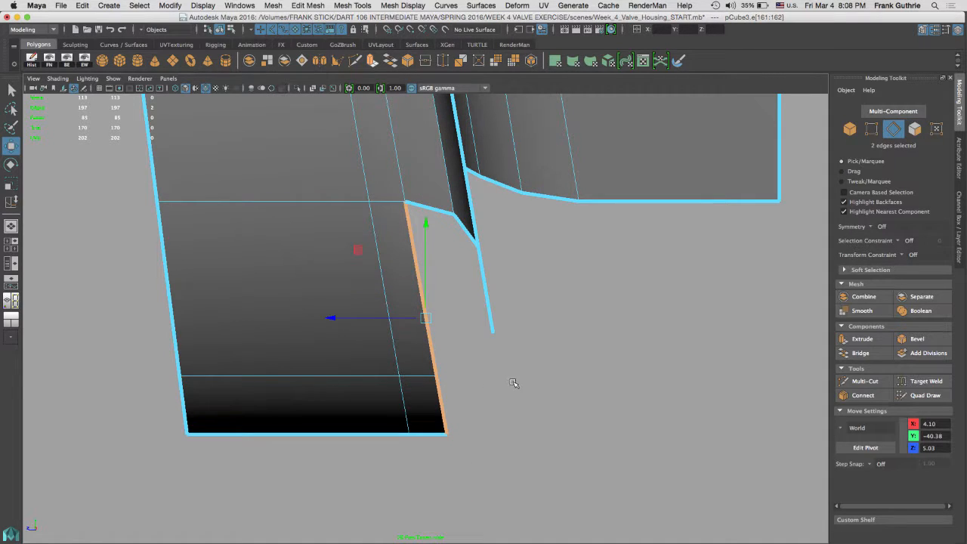
{"action": "left_click", "coordinate": [862, 338]}
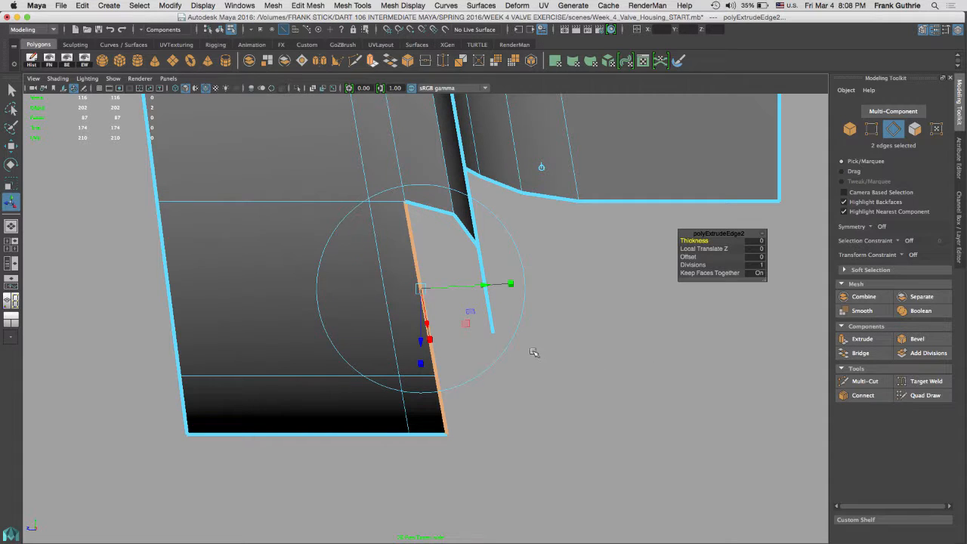
Move the extruded edges along Z and snap them flat in line with the box's straight vertical border.
{"action": "key", "text": "w"}
{"action": "left_click_drag", "start_coordinate": [334, 319], "coordinate": [671, 362]}
{"action": "left_click_drag", "start_coordinate": [138, 296], "coordinate": [172, 311]}
{"action": "left_click_drag", "start_coordinate": [671, 318], "coordinate": [610, 318]}
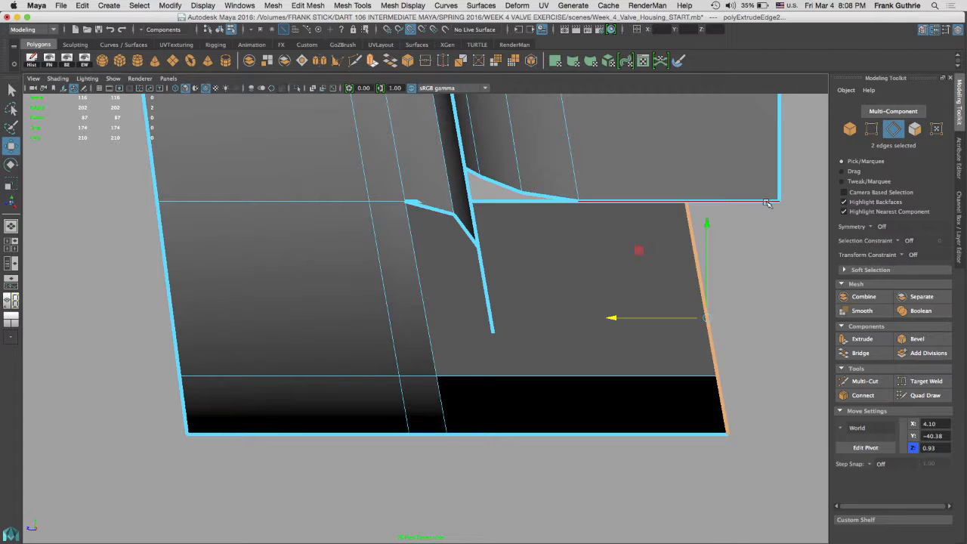
{"action": "middle_click_drag", "start_coordinate": [762, 202], "coordinate": [787, 203]}
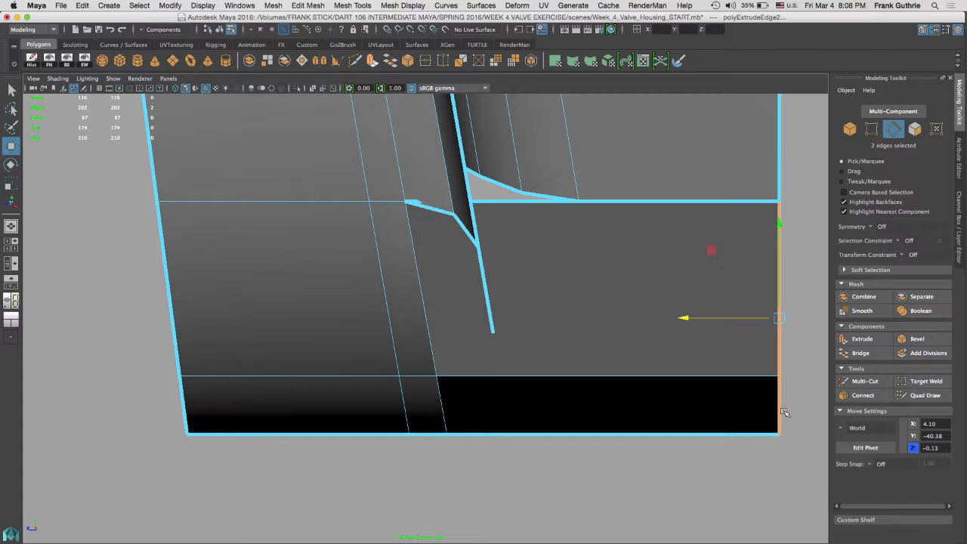
Soften the four edges where the extruded faces meet the half ring and each other.
{"action": "right_click_drag", "start_coordinate": [669, 306], "coordinate": [713, 231]}
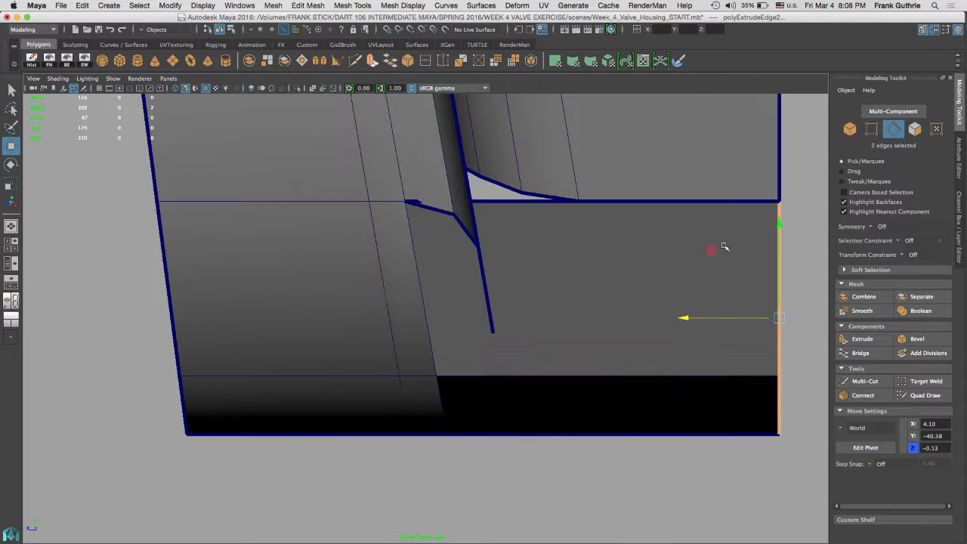
{"action": "left_click", "coordinate": [591, 368]}
{"action": "right_click_drag", "start_coordinate": [589, 244], "coordinate": [589, 219]}
{"action": "left_click_drag", "start_coordinate": [612, 333], "coordinate": [414, 390]}
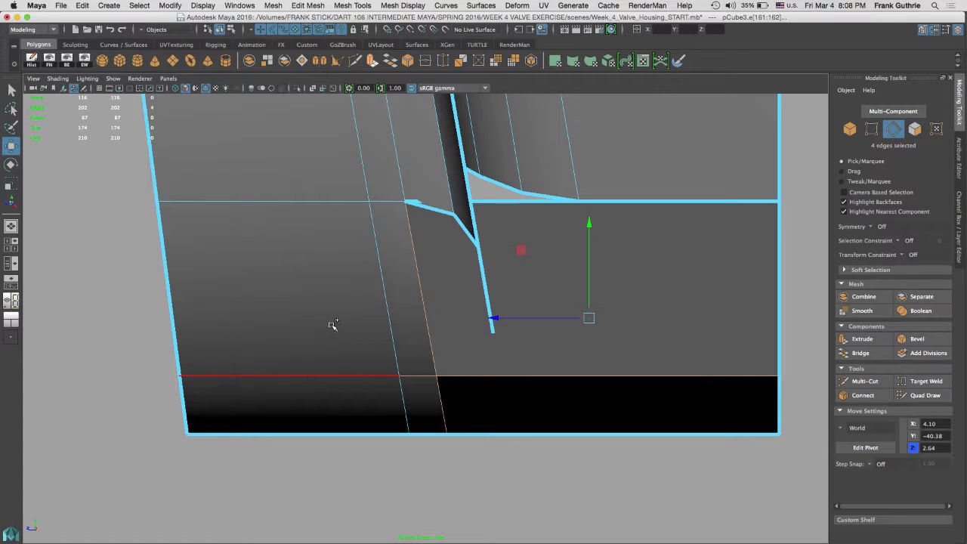
{"action": "mouse_move", "coordinate": [336, 321]}
{"action": "right_mouse_down", "text": "shift"}
{"action": "mouse_move", "coordinate": [408, 346]}
{"action": "mouse_move", "coordinate": [422, 322]}
{"action": "right_mouse_up", "text": "shift"}
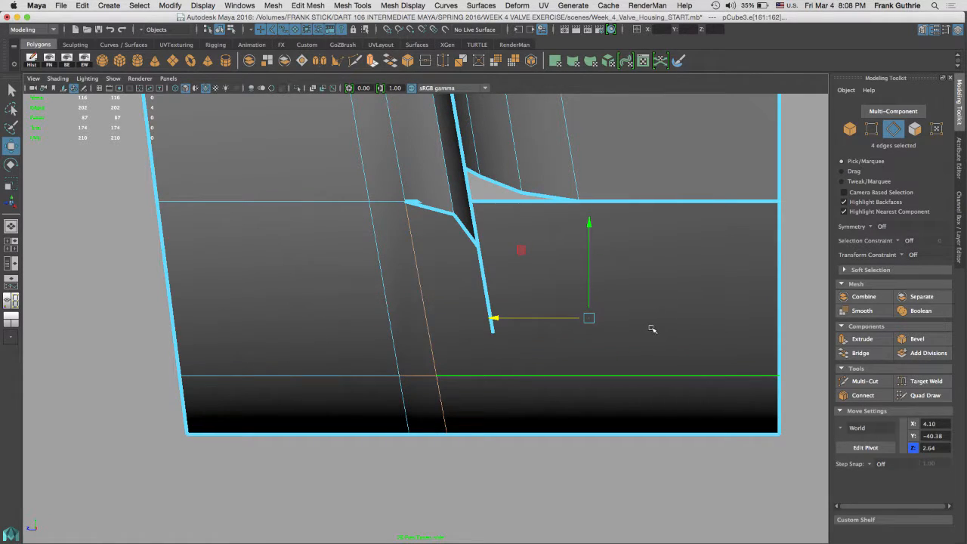
{"action": "right_click_drag", "start_coordinate": [648, 243], "coordinate": [718, 244]}
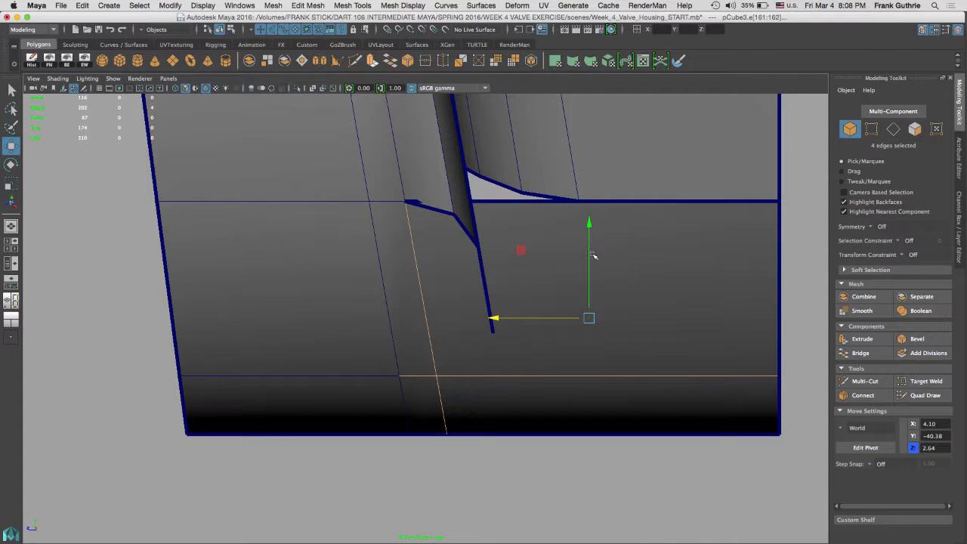
Turn on wireframe on shaded in the perspective view and inspect the half ring's extended lower end and the gap above it.
{"action": "key", "text": "space"}
{"action": "key", "text": "space"}
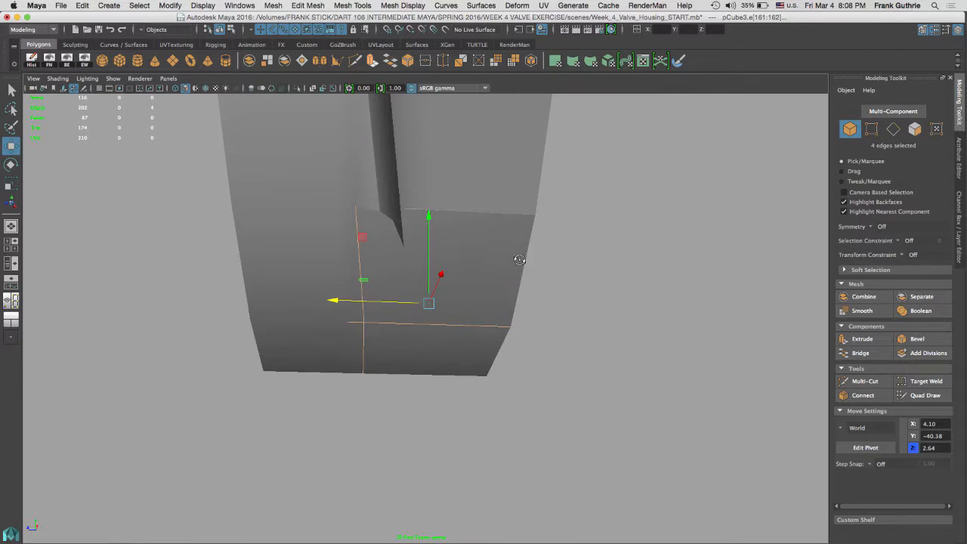
{"action": "left_click_drag", "start_coordinate": [518, 259], "coordinate": [553, 258], "text": "alt"}
{"action": "left_click", "coordinate": [203, 89]}
{"action": "mouse_move", "coordinate": [438, 203]}
{"action": "left_mouse_down", "text": "alt"}
{"action": "mouse_move", "coordinate": [559, 205]}
{"action": "mouse_move", "coordinate": [362, 313]}
{"action": "mouse_move", "coordinate": [414, 280]}
{"action": "mouse_move", "coordinate": [479, 274]}
{"action": "mouse_move", "coordinate": [453, 257]}
{"action": "mouse_move", "coordinate": [549, 270]}
{"action": "mouse_move", "coordinate": [473, 260]}
{"action": "mouse_move", "coordinate": [488, 277]}
{"action": "mouse_move", "coordinate": [453, 224]}
{"action": "mouse_move", "coordinate": [416, 259]}
{"action": "mouse_move", "coordinate": [400, 216]}
{"action": "mouse_move", "coordinate": [378, 293]}
{"action": "left_mouse_up", "text": "alt"}
{"action": "left_click_drag", "start_coordinate": [498, 342], "coordinate": [472, 349], "text": "alt"}
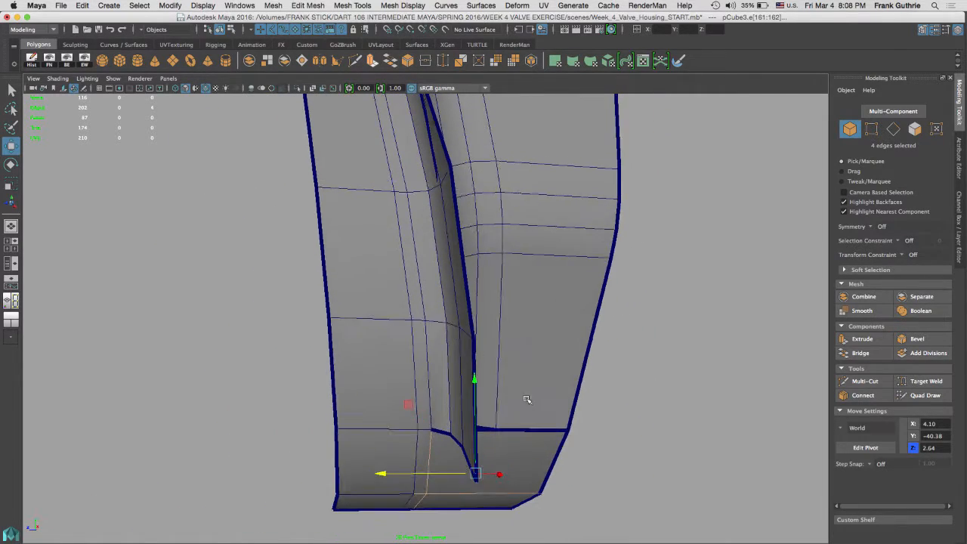
{"action": "left_click_drag", "start_coordinate": [529, 407], "coordinate": [436, 257], "text": "alt"}
Delete the half ring's outer face that overlaps the narrow gap below the merged corner vertex.
{"action": "right_click_drag", "start_coordinate": [434, 251], "coordinate": [435, 258]}
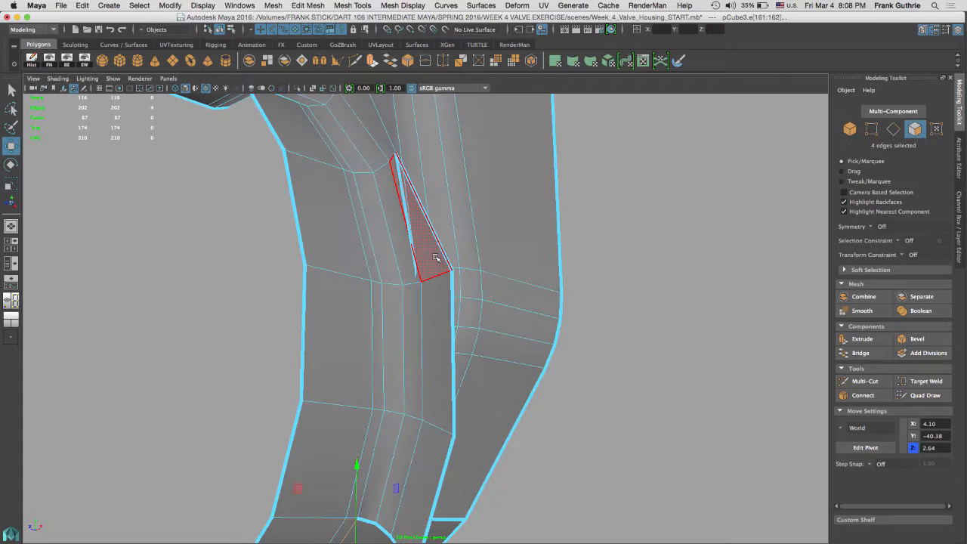
{"action": "key", "text": "Delete"}
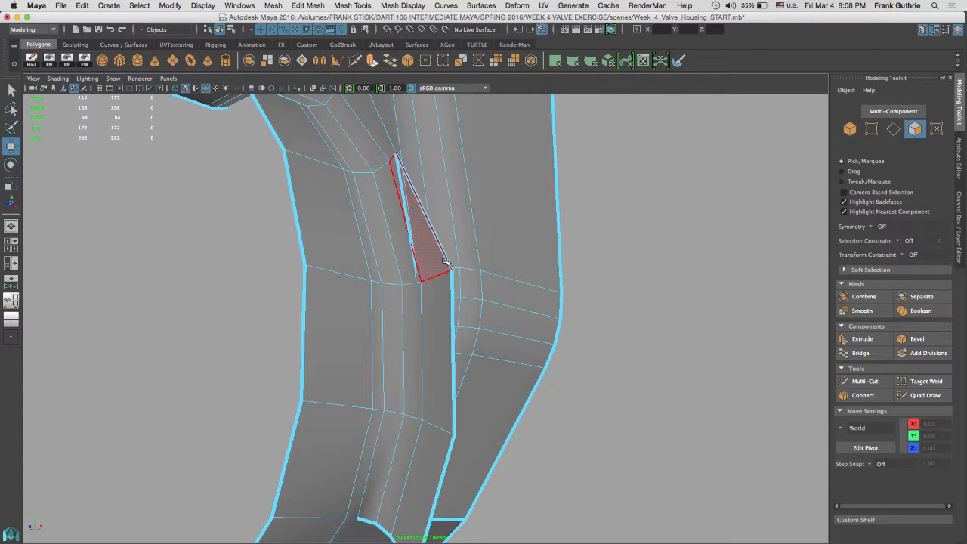
{"action": "key", "text": "q"}
{"action": "left_click", "coordinate": [435, 260]}
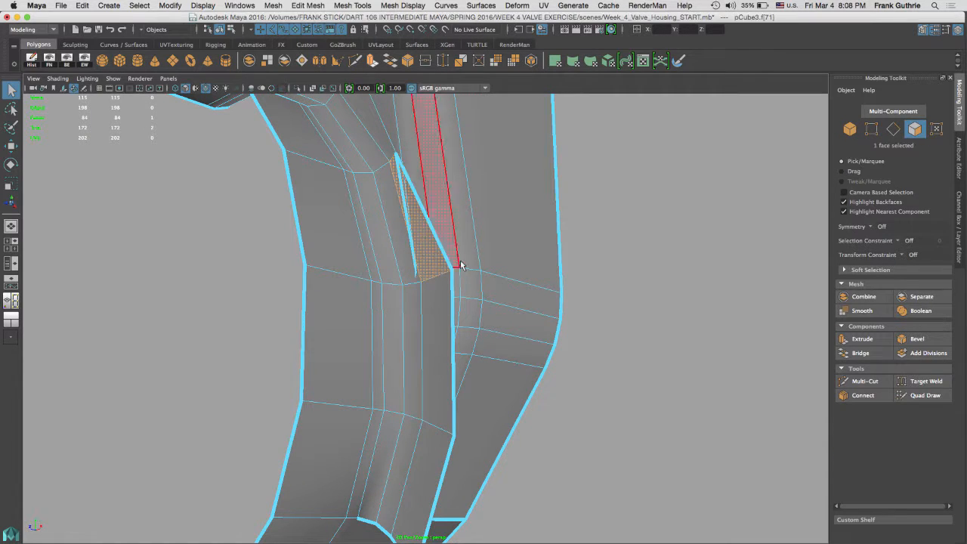
{"action": "key", "text": "Delete"}
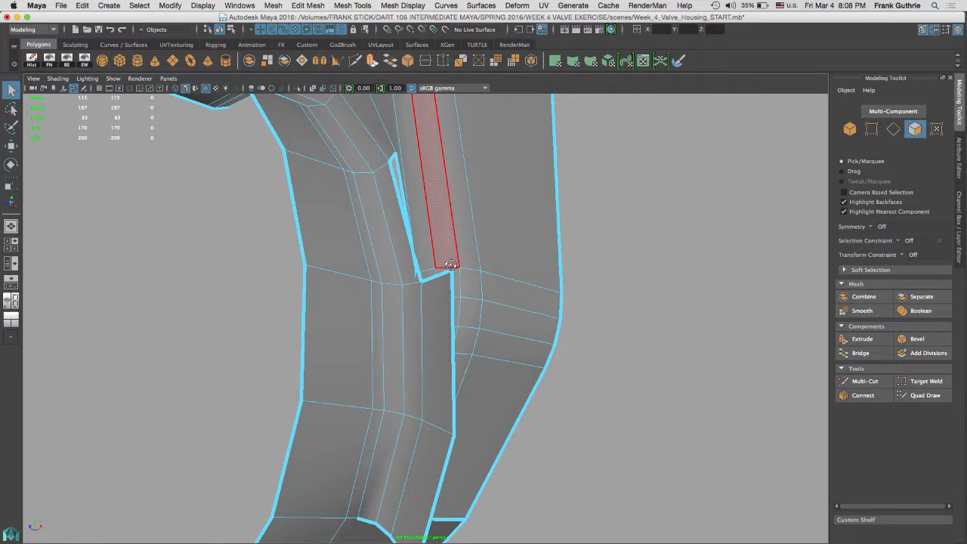
Select the edges alongside the narrow gap below the corner vertex and turn off the thick border-edge display.
{"action": "left_click_drag", "start_coordinate": [450, 264], "coordinate": [474, 353], "text": "alt"}
{"action": "left_click_drag", "start_coordinate": [407, 272], "coordinate": [456, 299], "text": "alt"}
{"action": "key", "text": "F12"}
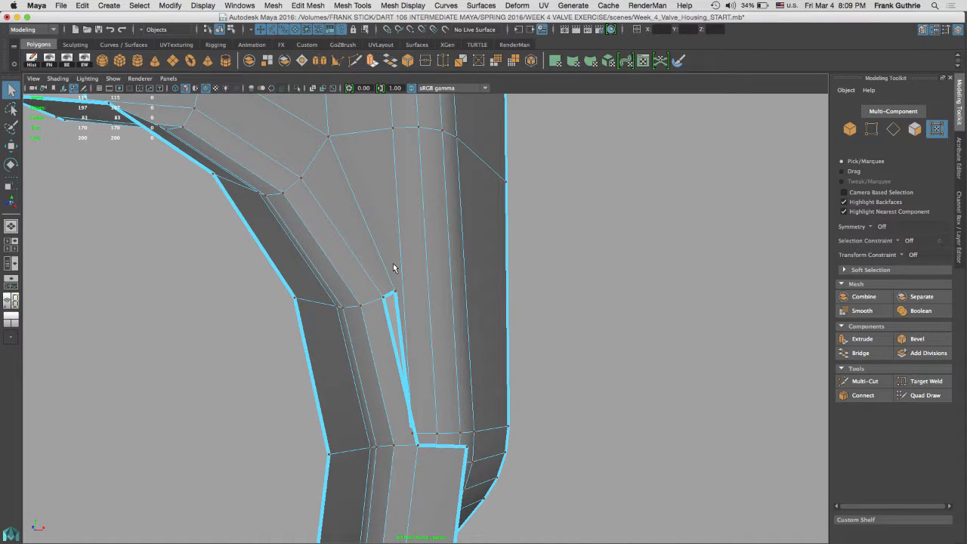
{"action": "mouse_move", "coordinate": [400, 281]}
{"action": "right_mouse_down"}
{"action": "mouse_move", "coordinate": [401, 269]}
{"action": "mouse_move", "coordinate": [398, 298]}
{"action": "right_mouse_up"}
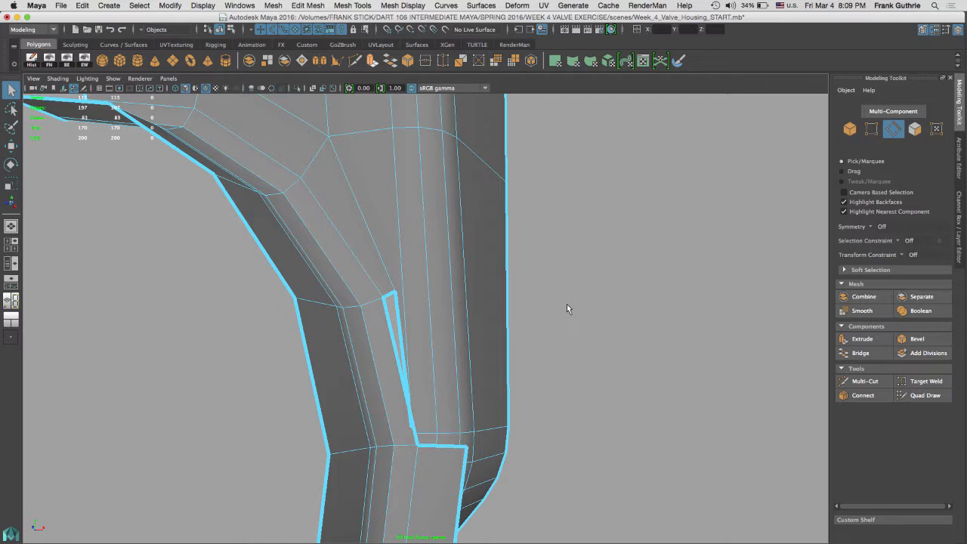
{"action": "left_click_drag", "start_coordinate": [550, 290], "coordinate": [374, 308]}
{"action": "left_click_drag", "start_coordinate": [374, 308], "coordinate": [496, 304], "text": "alt"}
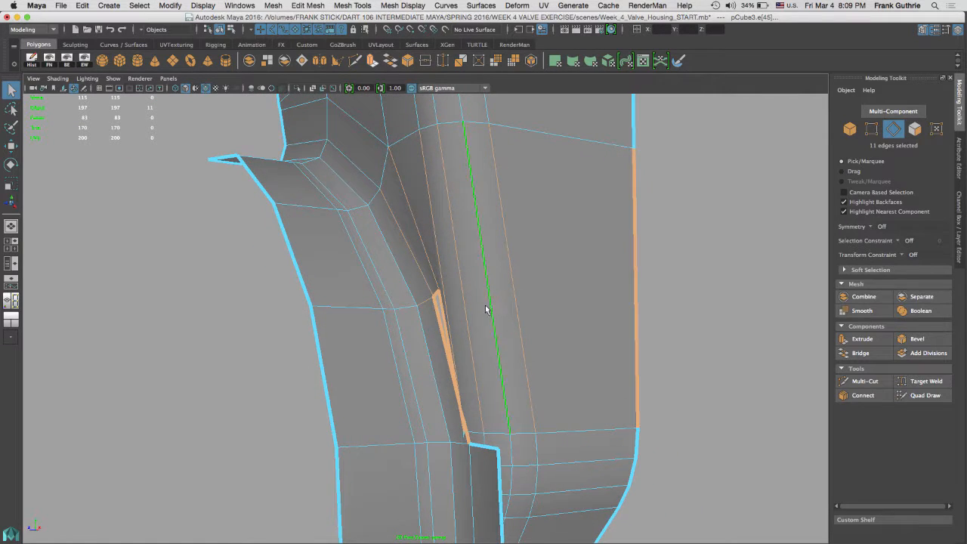
{"action": "key", "text": "space"}
{"action": "key", "text": "space"}
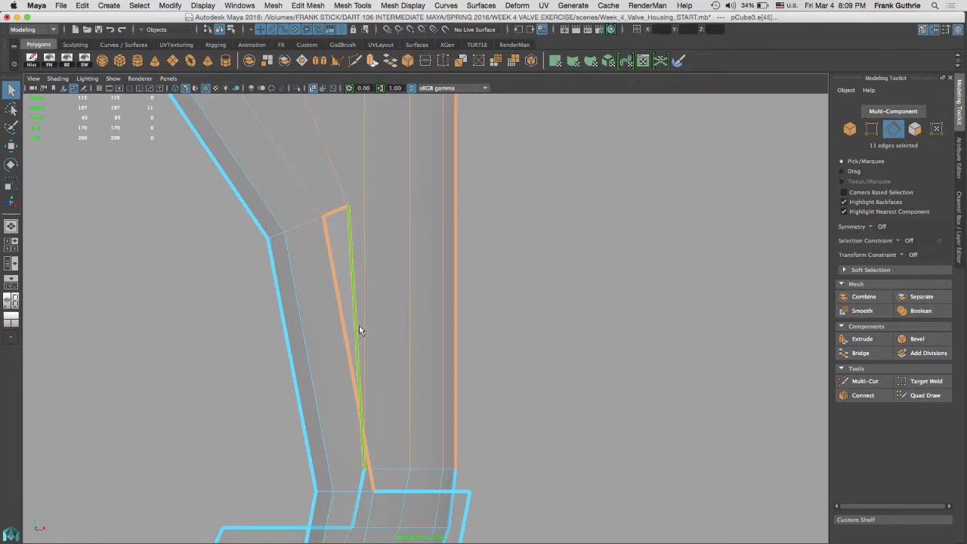
{"action": "left_click", "coordinate": [66, 64]}
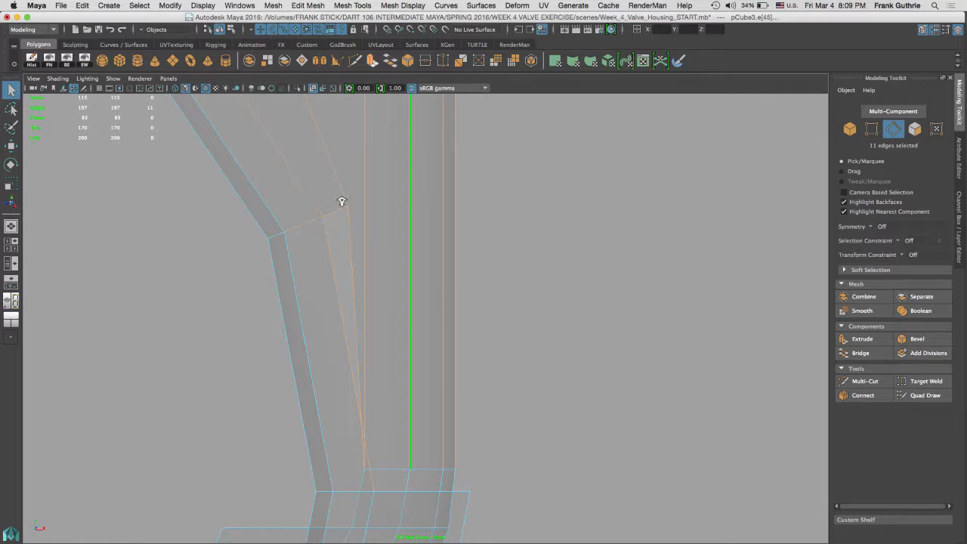
With Multi-Cut in the front view, cut a horizontal edge line from the gap's upper corner vertex across the box's vertical edges.
{"action": "scroll", "coordinate": [344, 201], "scroll_direction": "up", "scroll_amount": 10}
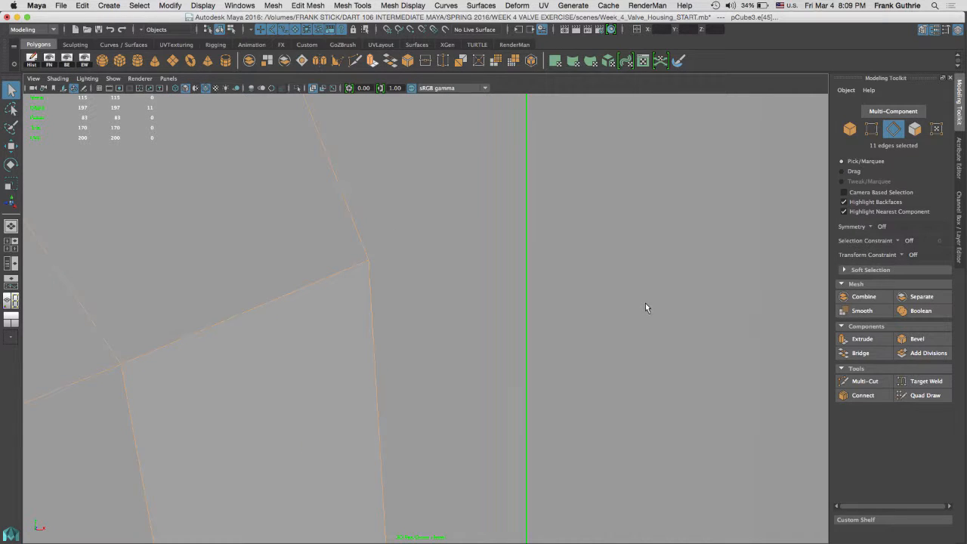
{"action": "right_click_drag", "start_coordinate": [643, 301], "coordinate": [585, 285], "text": "alt"}
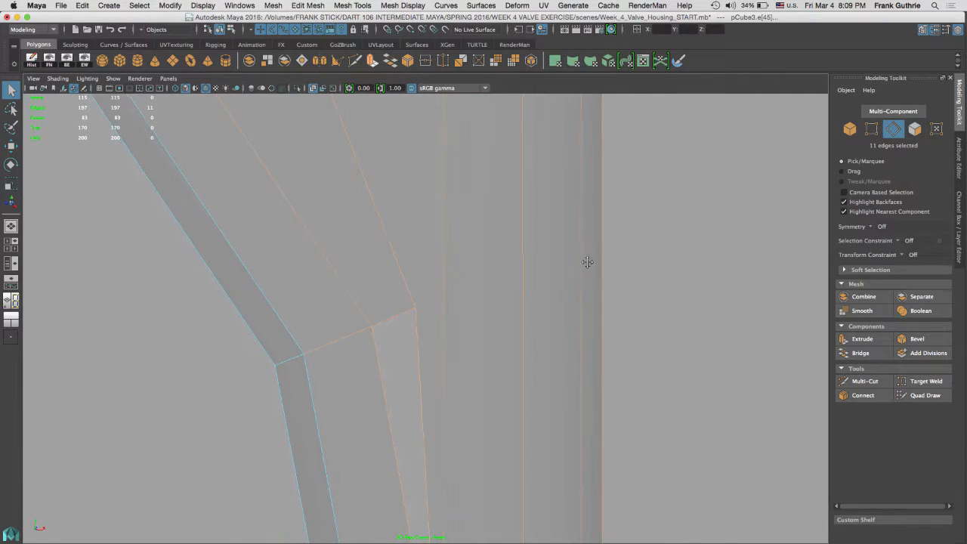
{"action": "middle_click_drag", "start_coordinate": [587, 261], "coordinate": [598, 241], "text": "alt"}
{"action": "right_click_drag", "start_coordinate": [472, 295], "coordinate": [473, 279], "text": "alt"}
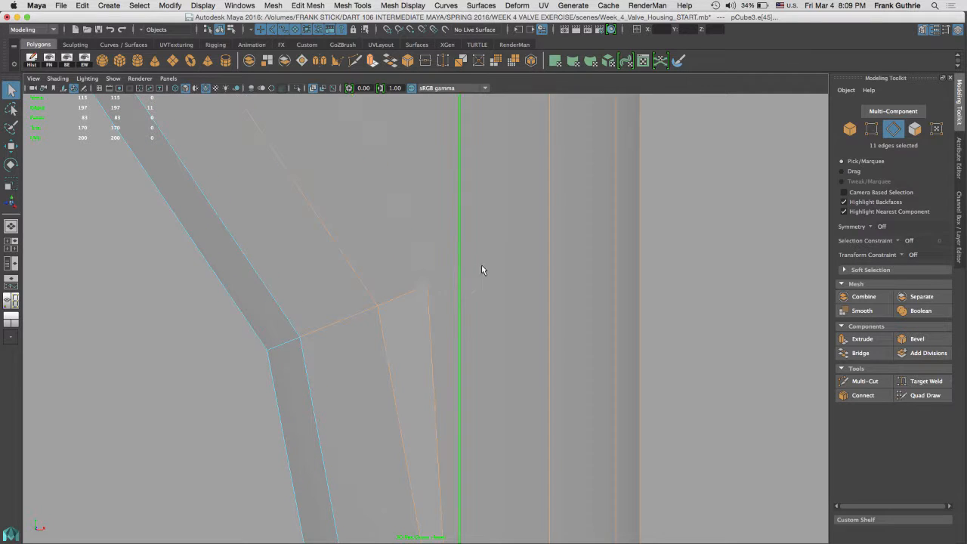
{"action": "left_click", "coordinate": [858, 381]}
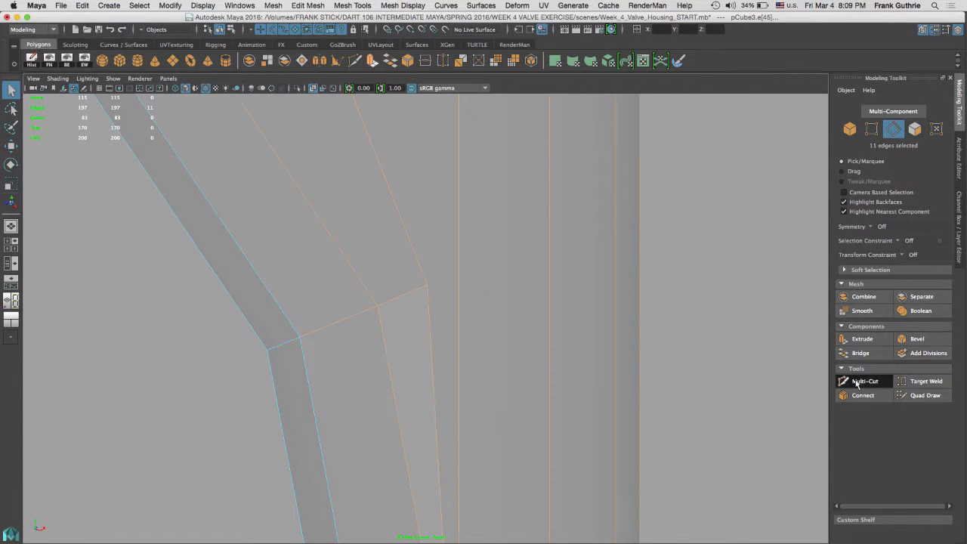
{"action": "left_click", "coordinate": [426, 286]}
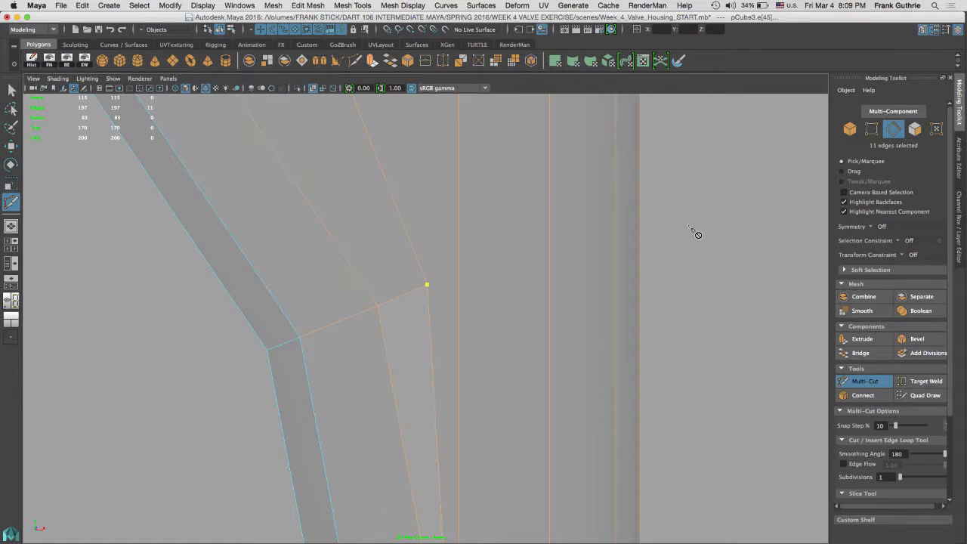
{"action": "left_click", "coordinate": [640, 287]}
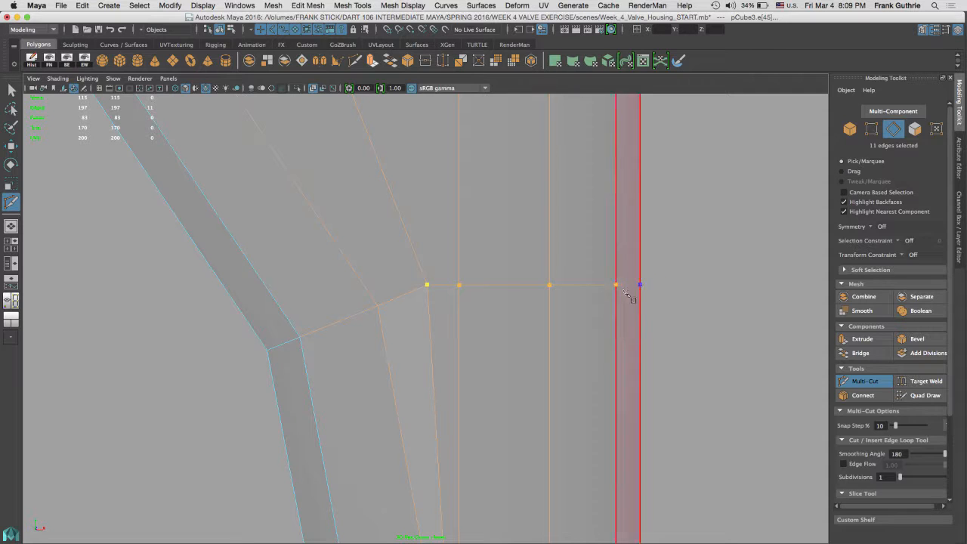
{"action": "key", "text": "Return"}
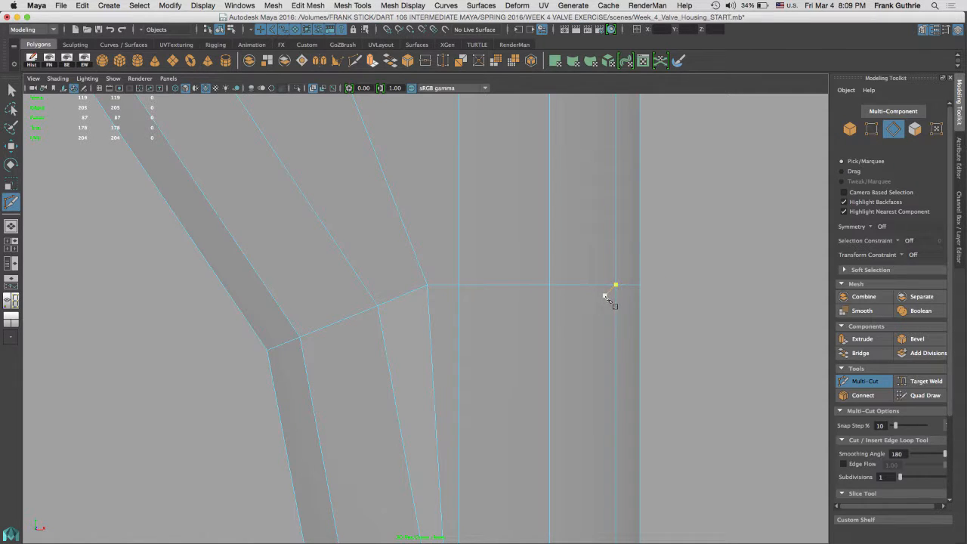
{"action": "key", "text": "q"}
Extend the new horizontal cut in the perspective view across the box's wide side face to its far vertical border.
{"action": "key", "text": "space"}
{"action": "key", "text": "space"}
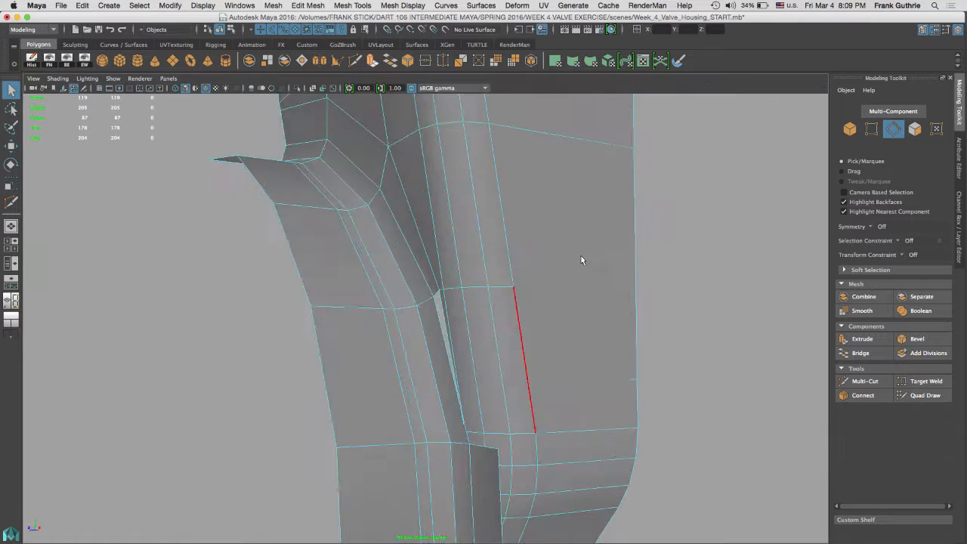
{"action": "left_click_drag", "start_coordinate": [555, 262], "coordinate": [542, 276], "text": "alt"}
{"action": "right_click_drag", "start_coordinate": [541, 276], "coordinate": [554, 282], "text": "alt"}
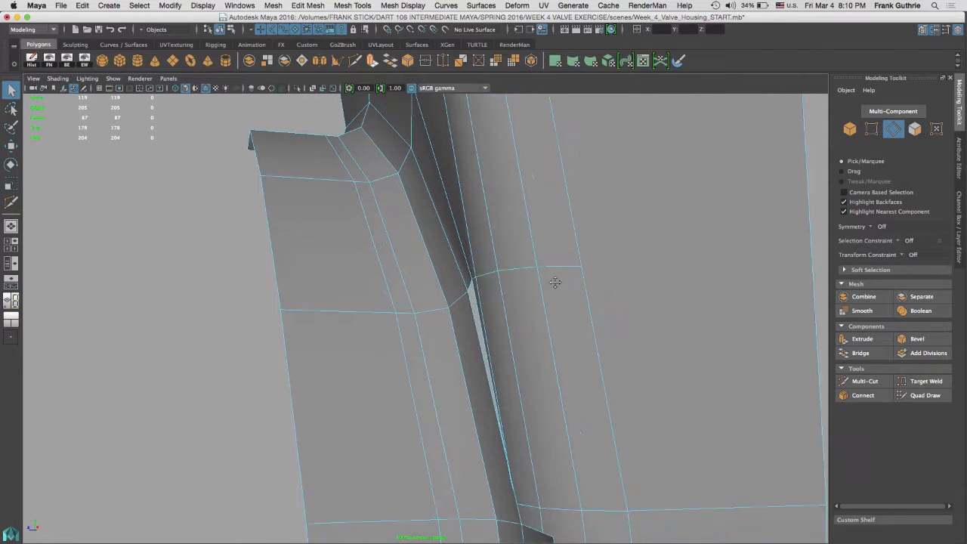
{"action": "middle_click_drag", "start_coordinate": [554, 283], "coordinate": [439, 274], "text": "alt"}
{"action": "middle_click_drag", "start_coordinate": [545, 268], "coordinate": [537, 282], "text": "alt"}
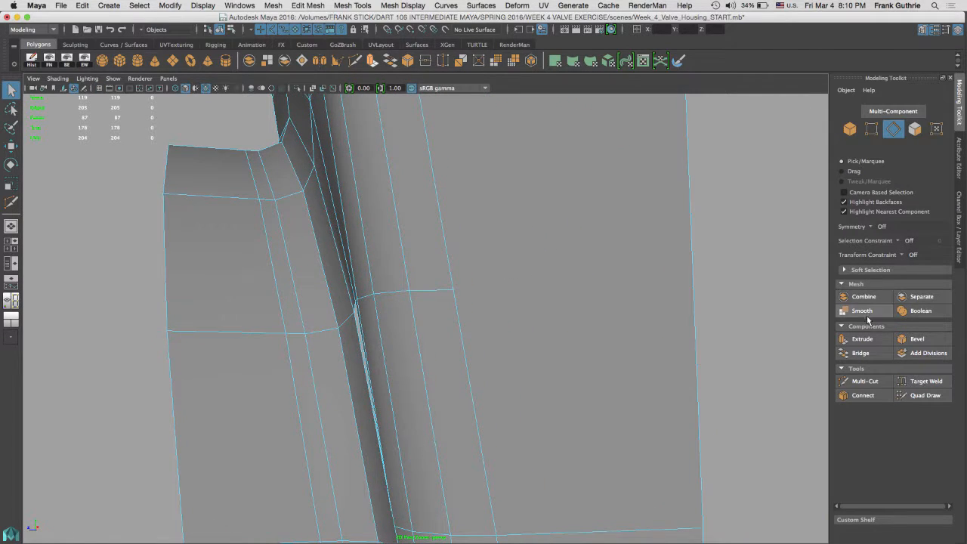
{"action": "key", "text": "g"}
{"action": "left_click", "coordinate": [409, 291]}
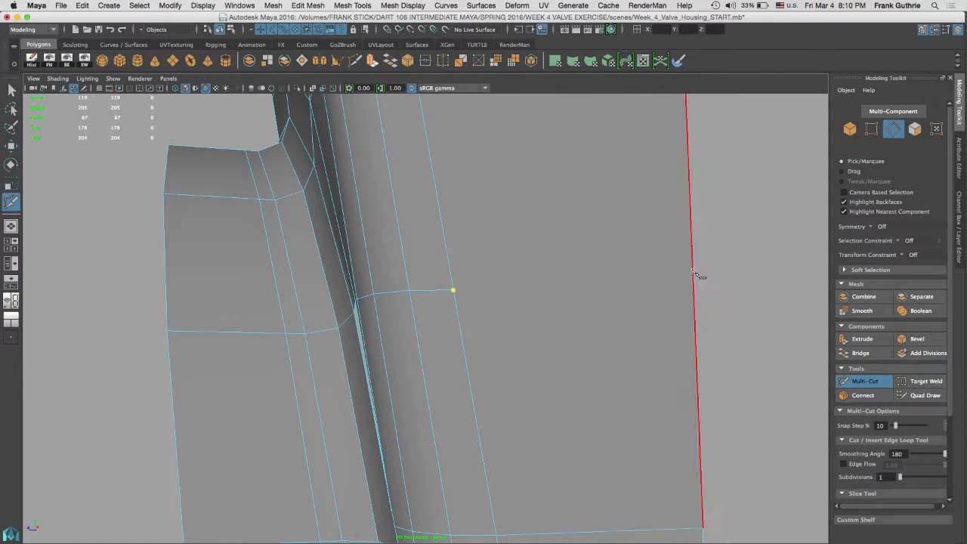
{"action": "left_click", "coordinate": [691, 295]}
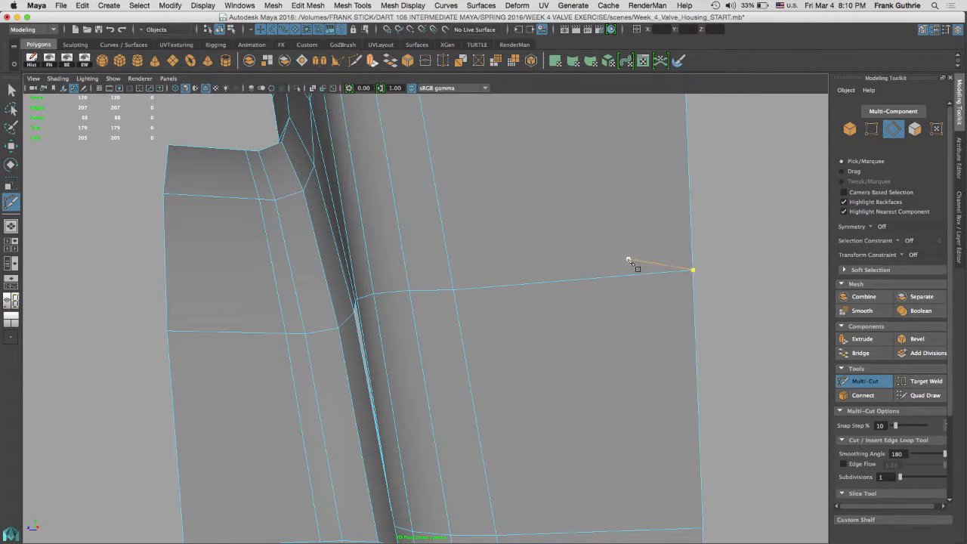
{"action": "key", "text": "q"}
Move the cut's end vertex on the far border down along Y and snap it level with the cut's other vertices.
{"action": "right_click", "coordinate": [627, 260]}
{"action": "right_click_drag", "start_coordinate": [609, 261], "coordinate": [579, 243]}
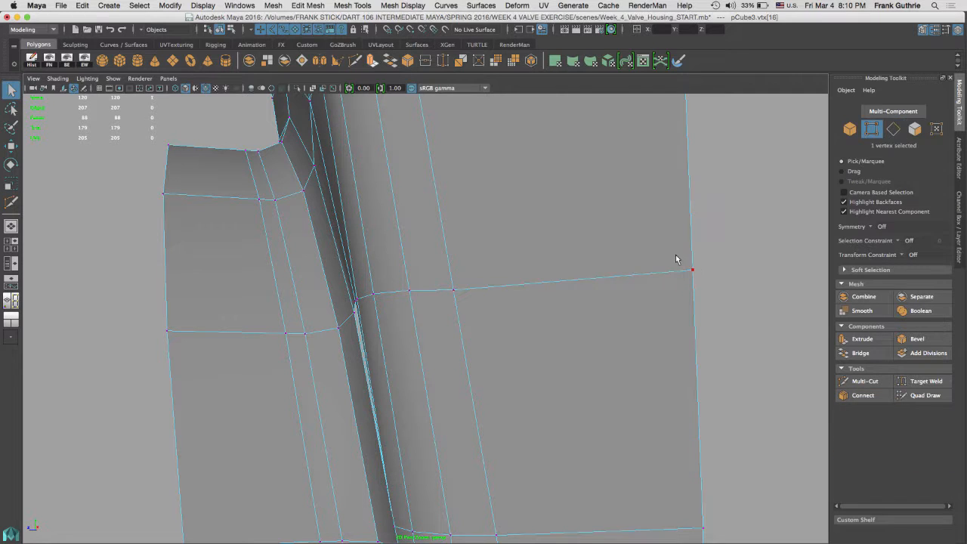
{"action": "left_click", "coordinate": [697, 264]}
{"action": "key", "text": "w"}
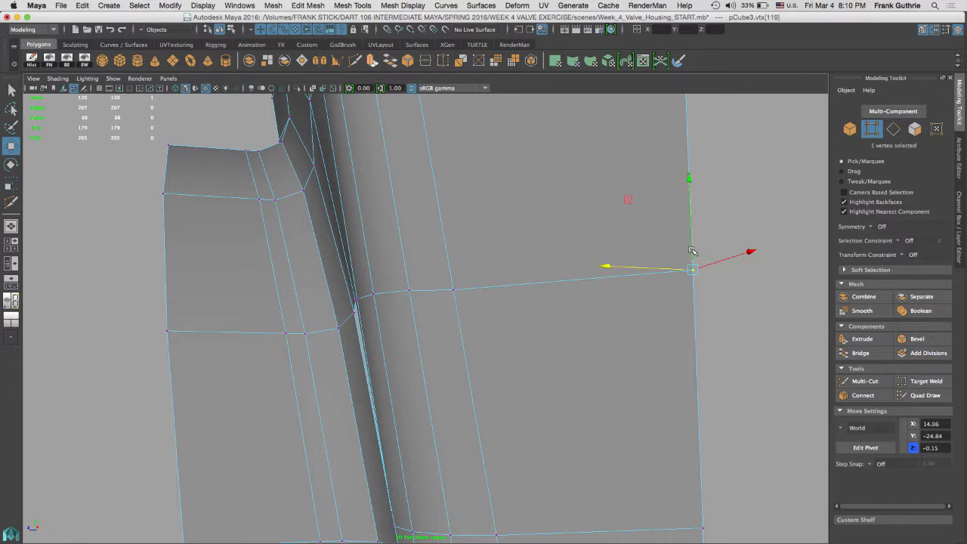
{"action": "left_click_drag", "start_coordinate": [691, 247], "coordinate": [691, 252]}
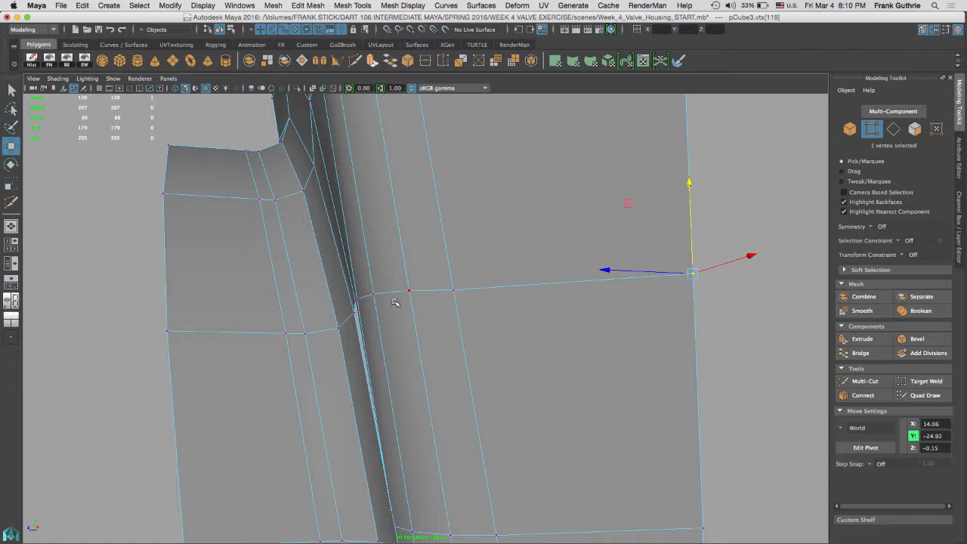
{"action": "key", "text": "v"}
{"action": "middle_click_drag", "start_coordinate": [450, 297], "coordinate": [456, 289]}
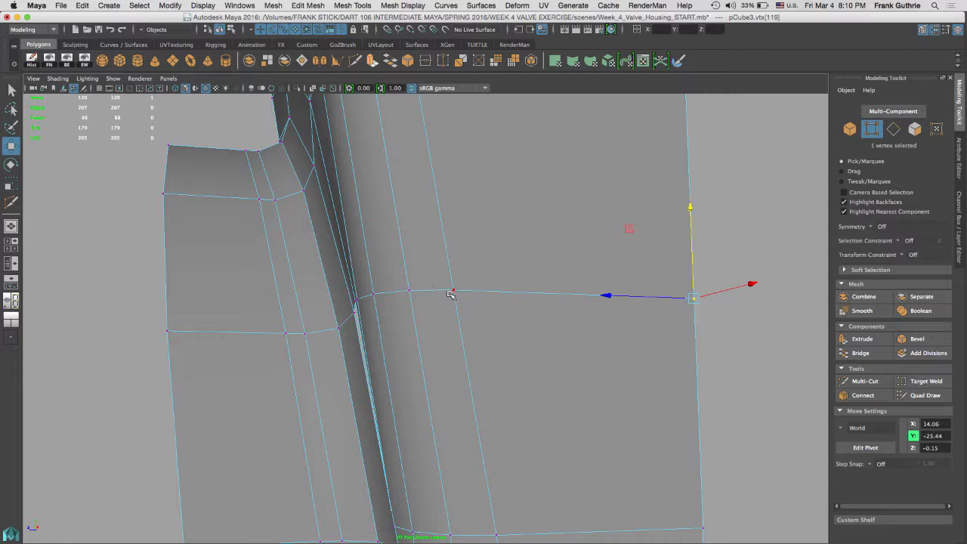
Delete the thin box face beside the narrow gap, directly below the new horizontal cut.
{"action": "left_click_drag", "start_coordinate": [505, 304], "coordinate": [602, 315], "text": "alt"}
{"action": "right_click_drag", "start_coordinate": [435, 265], "coordinate": [482, 230]}
{"action": "left_click_drag", "start_coordinate": [495, 253], "coordinate": [469, 216], "text": "alt"}
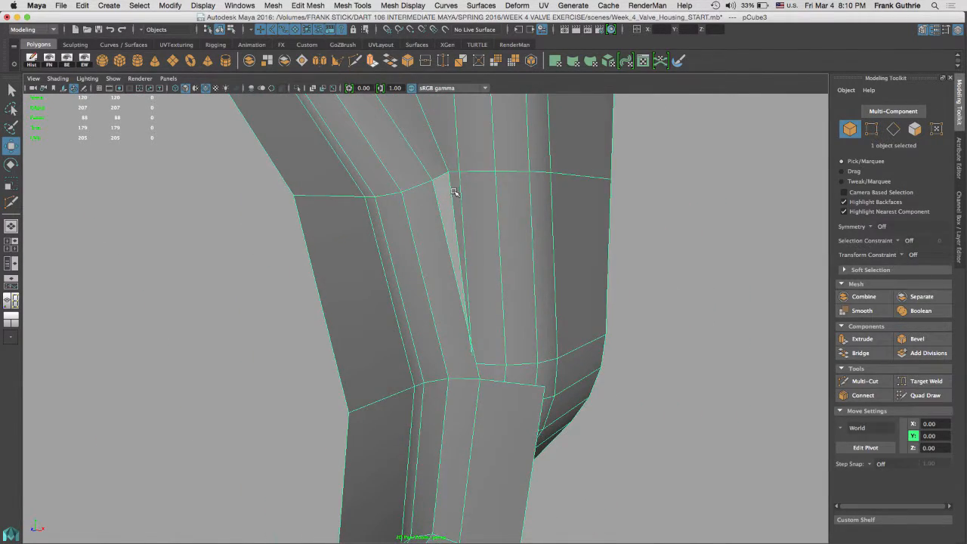
{"action": "right_click_drag", "start_coordinate": [454, 192], "coordinate": [455, 219]}
{"action": "left_click", "coordinate": [452, 226]}
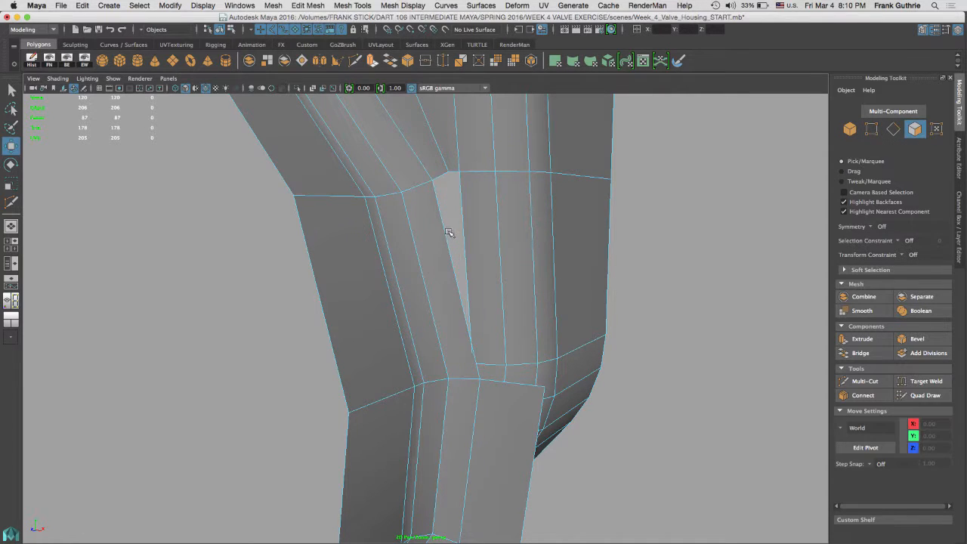
Switch to Photoshop to examine how the valve body meets the pipe in the reference photo, and return to Maya.
{"action": "left_click_drag", "start_coordinate": [633, 318], "coordinate": [563, 302], "text": "alt"}
{"action": "left_click", "coordinate": [510, 297]}
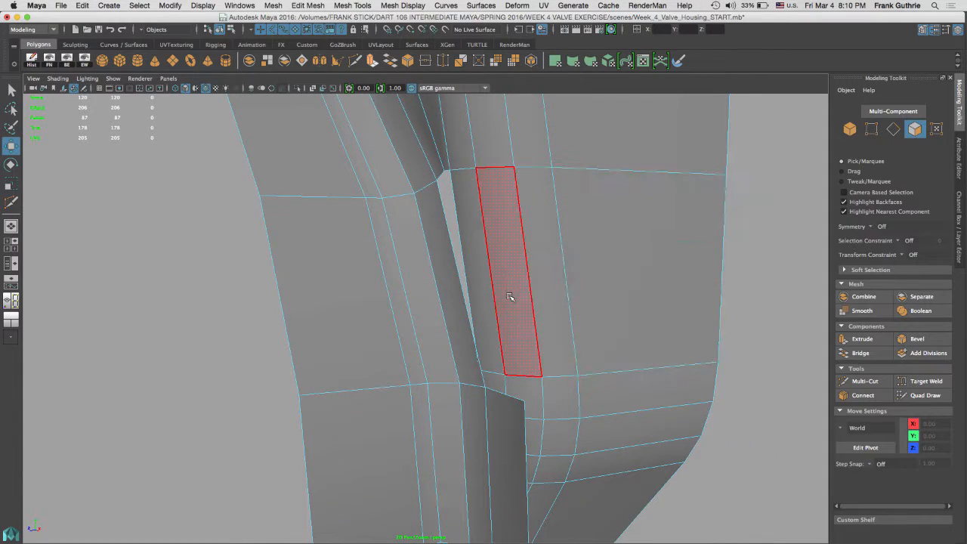
{"action": "key", "text": "super+Tab"}
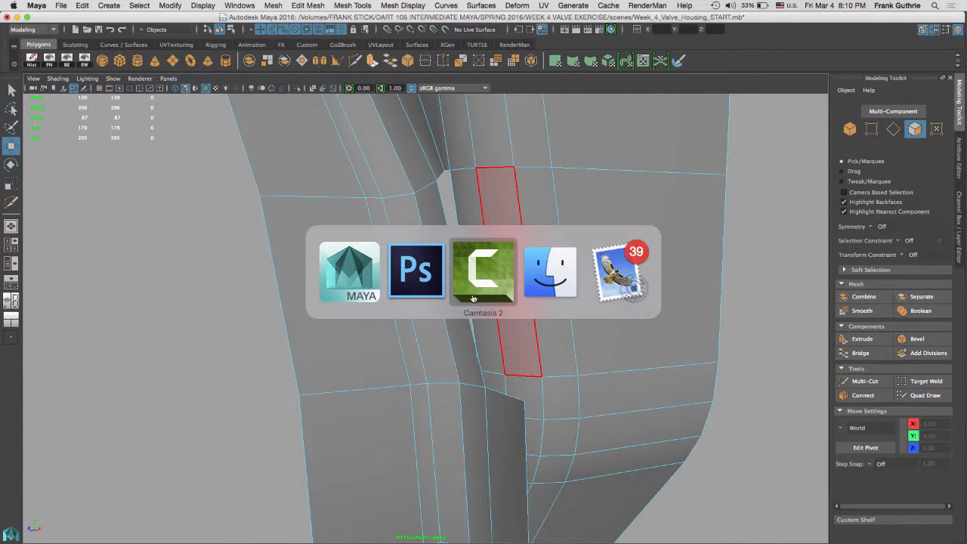
{"action": "left_click", "coordinate": [421, 284]}
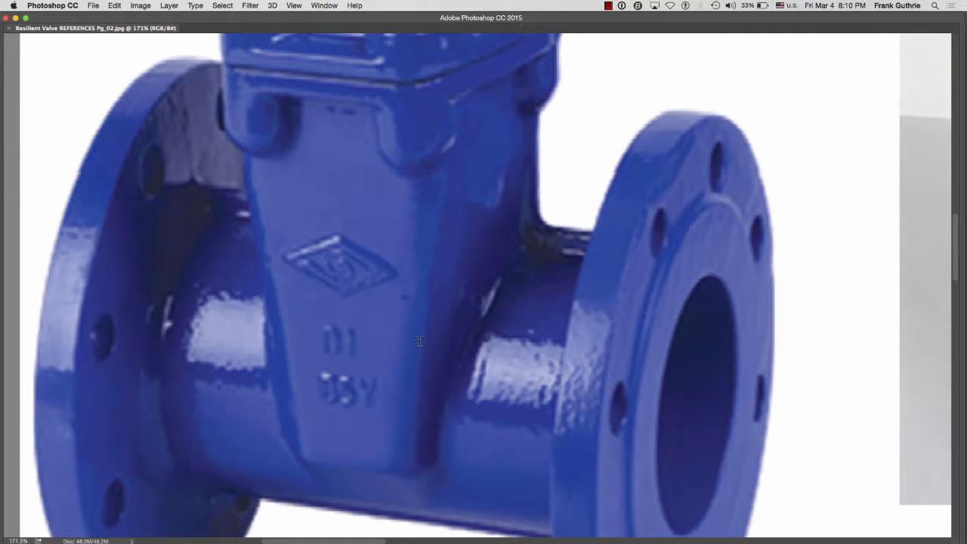
{"action": "key", "text": "super+Tab"}
{"action": "key", "text": "super+Tab"}
{"action": "key", "text": "super+shift+Tab"}
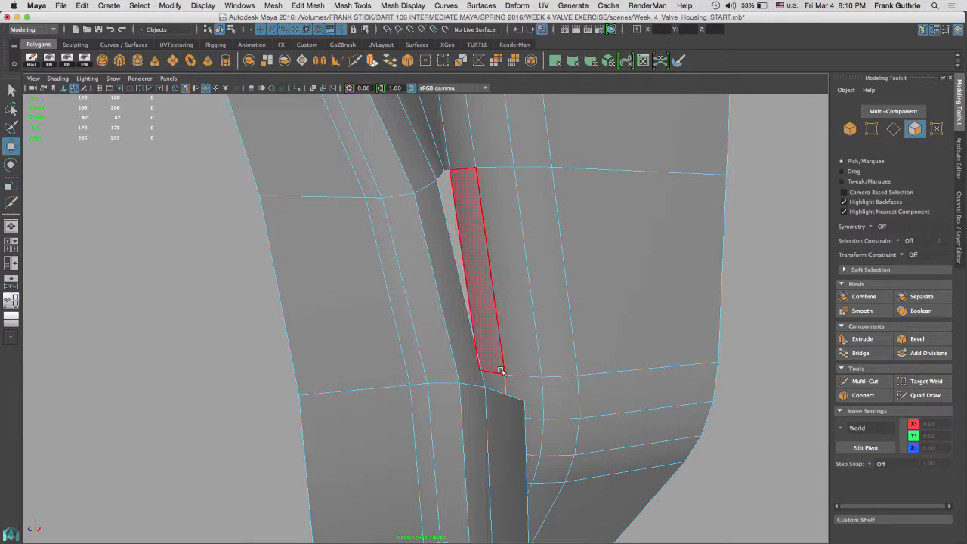
Show the IMAGE_PLANES layer and compare the half ring's lower corner with the reference drawing in the front view.
{"action": "left_click_drag", "start_coordinate": [578, 320], "coordinate": [417, 310], "text": "alt"}
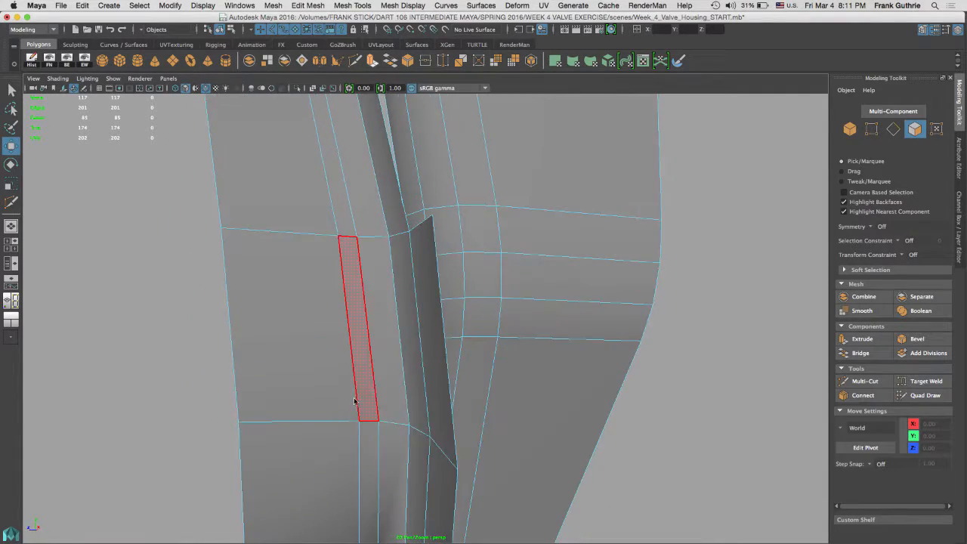
{"action": "key", "text": "space"}
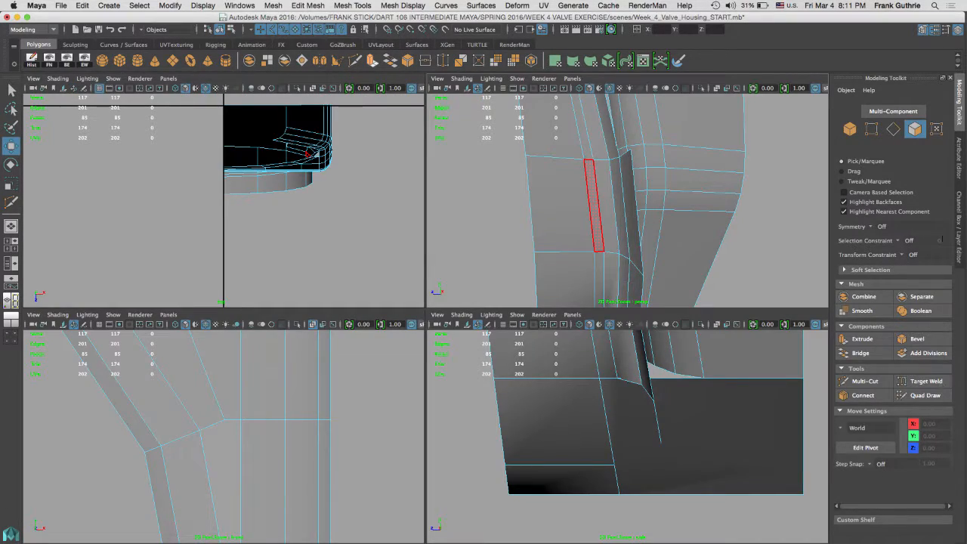
{"action": "left_click", "coordinate": [957, 226]}
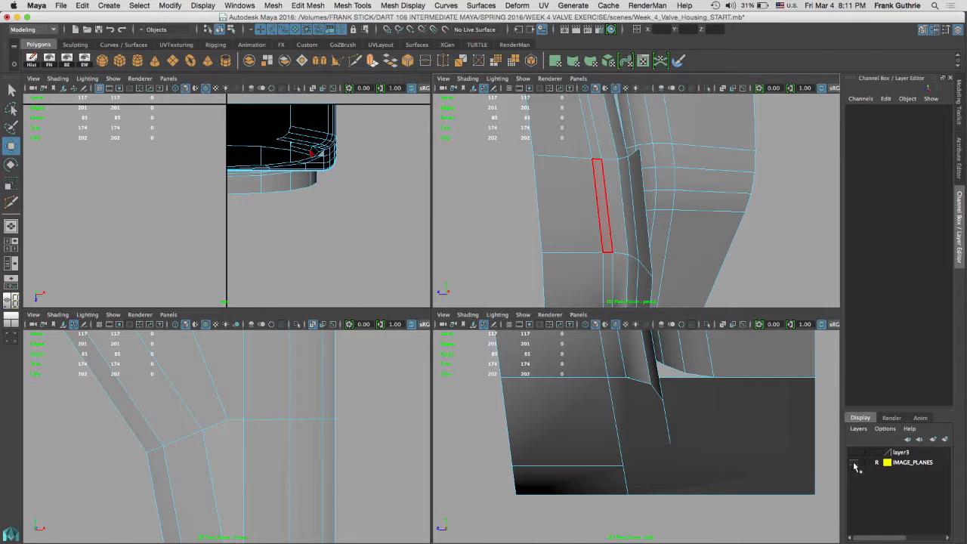
{"action": "left_click", "coordinate": [854, 462]}
{"action": "key", "text": "space"}
{"action": "scroll", "coordinate": [370, 393], "scroll_direction": "down", "scroll_amount": 5}
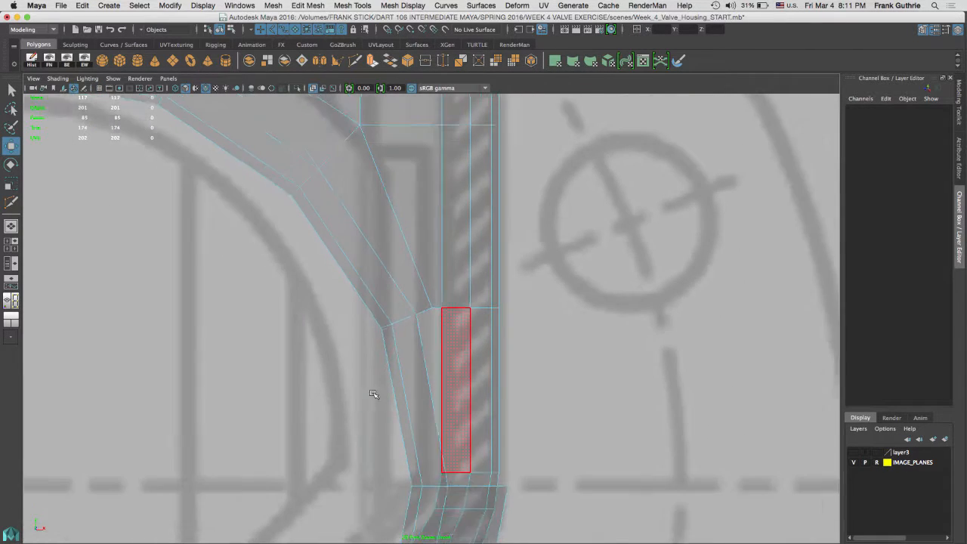
{"action": "middle_click_drag", "start_coordinate": [474, 368], "coordinate": [490, 191], "text": "alt"}
{"action": "right_click_drag", "start_coordinate": [373, 316], "coordinate": [691, 341], "text": "alt"}
{"action": "middle_click_drag", "start_coordinate": [691, 340], "coordinate": [600, 384], "text": "alt"}
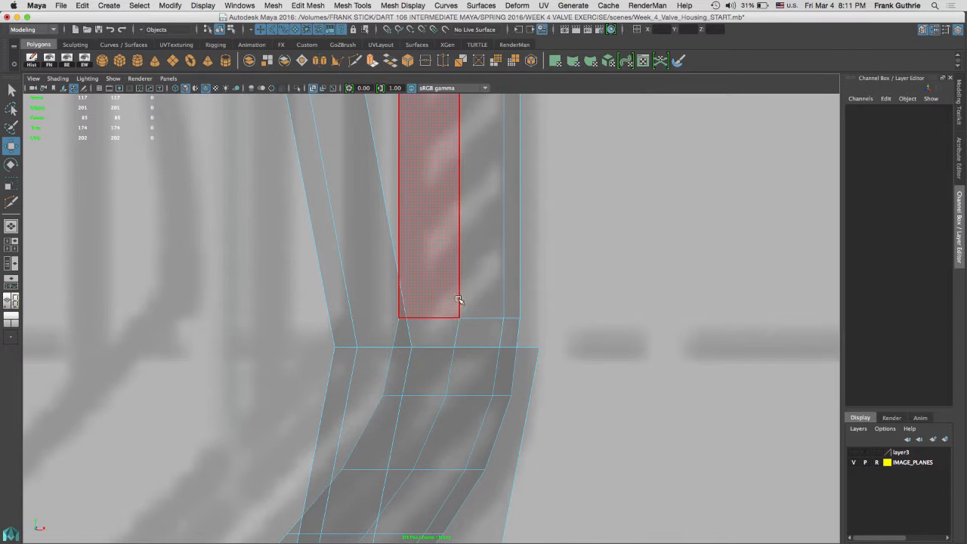
Select the whole housing mesh in object mode and turn on its smooth mesh preview.
{"action": "right_click", "coordinate": [469, 298]}
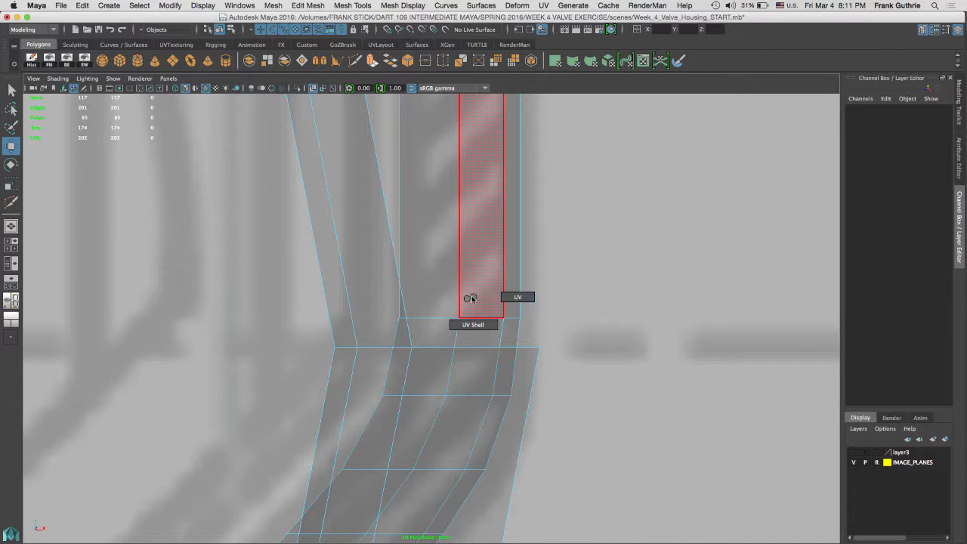
{"action": "right_click_drag", "start_coordinate": [469, 255], "coordinate": [557, 233]}
{"action": "left_click", "coordinate": [486, 291]}
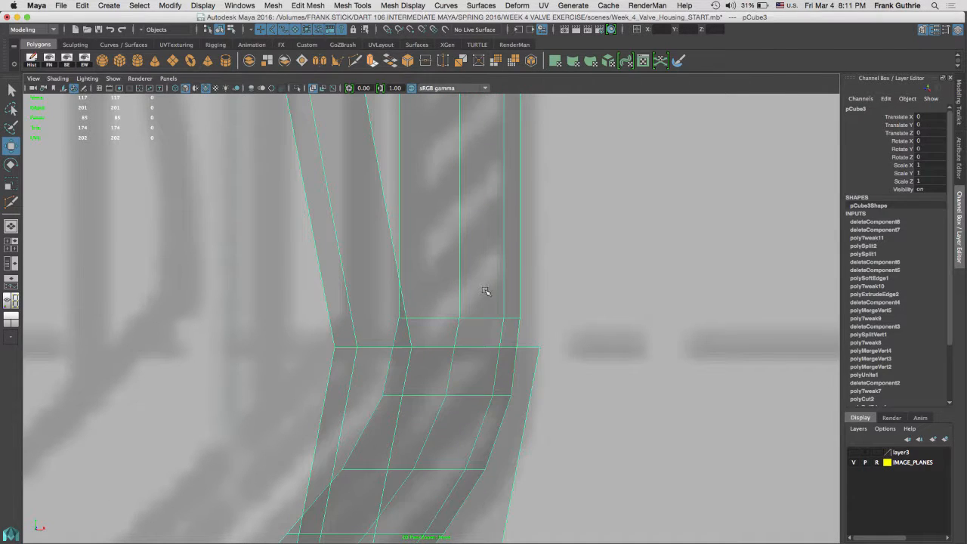
{"action": "key", "text": "3"}
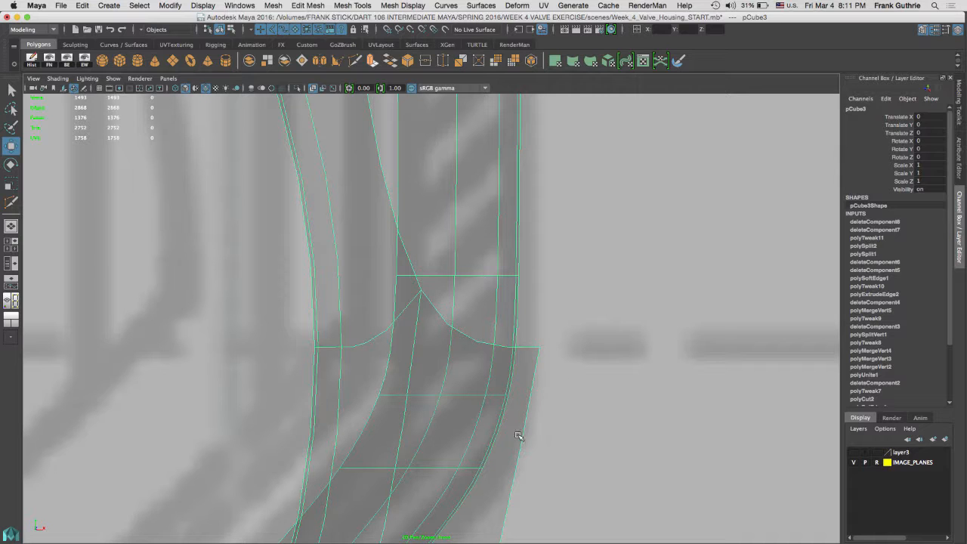
Compare the smoothed half ring's lower corner with the reference drawing in the front view and turn off the smooth mesh preview.
{"action": "right_click_drag", "start_coordinate": [553, 439], "coordinate": [498, 382], "text": "alt"}
{"action": "middle_click_drag", "start_coordinate": [524, 320], "coordinate": [551, 263], "text": "alt"}
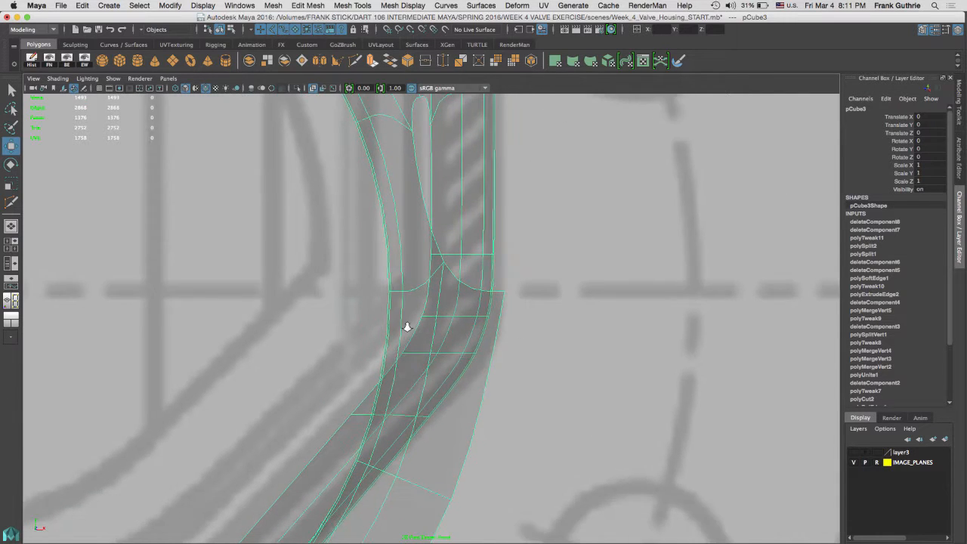
{"action": "right_click_drag", "start_coordinate": [405, 328], "coordinate": [619, 337], "text": "alt"}
{"action": "middle_click_drag", "start_coordinate": [508, 295], "coordinate": [509, 348], "text": "alt"}
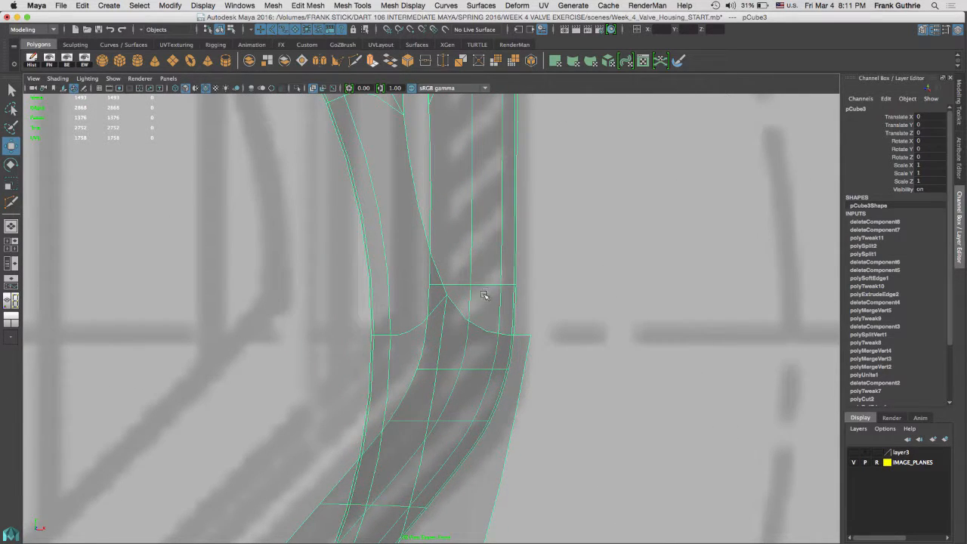
{"action": "key", "text": "1"}
Try to lower the ring's horizontal edge row just above the box corner in the front view.
{"action": "right_click_drag", "start_coordinate": [487, 296], "coordinate": [489, 219]}
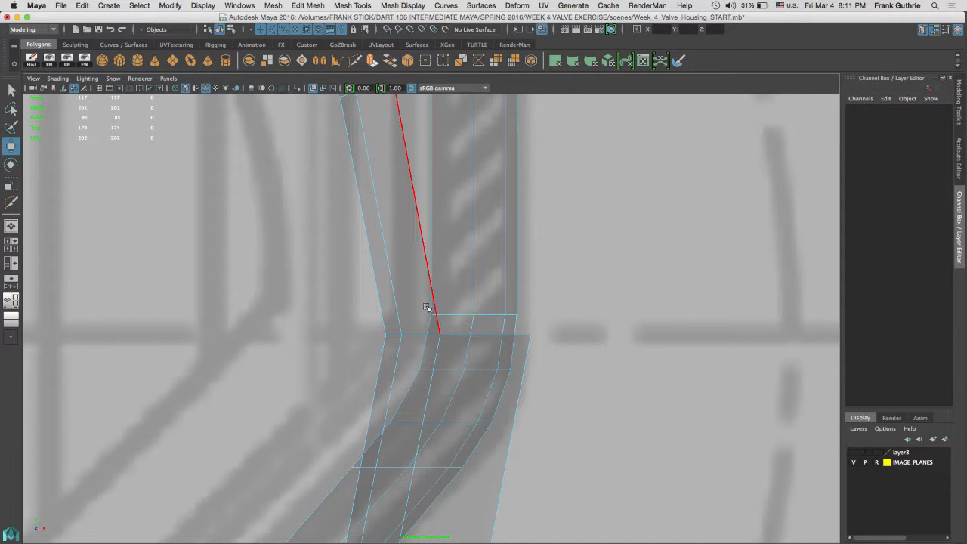
{"action": "left_click_drag", "start_coordinate": [443, 310], "coordinate": [555, 300]}
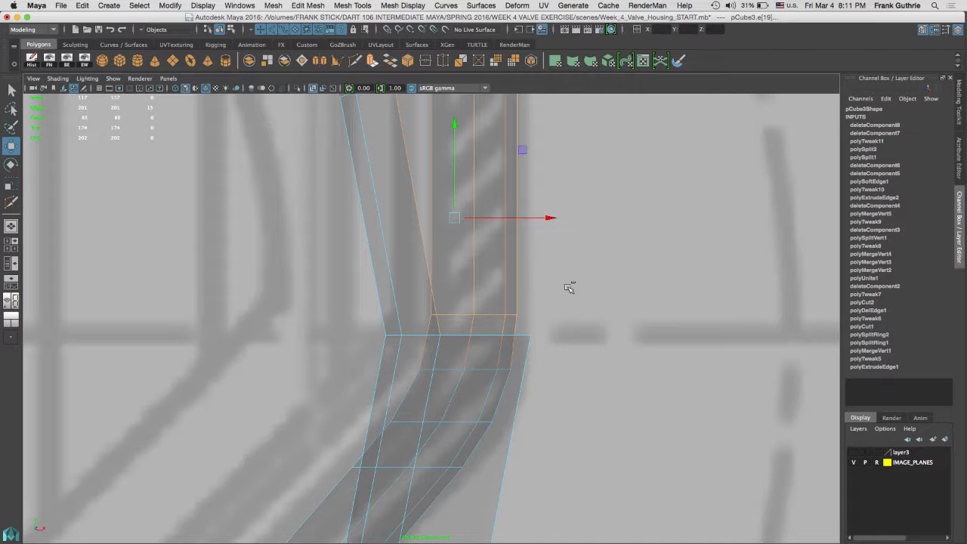
{"action": "left_click_drag", "start_coordinate": [191, 206], "coordinate": [64, 440]}
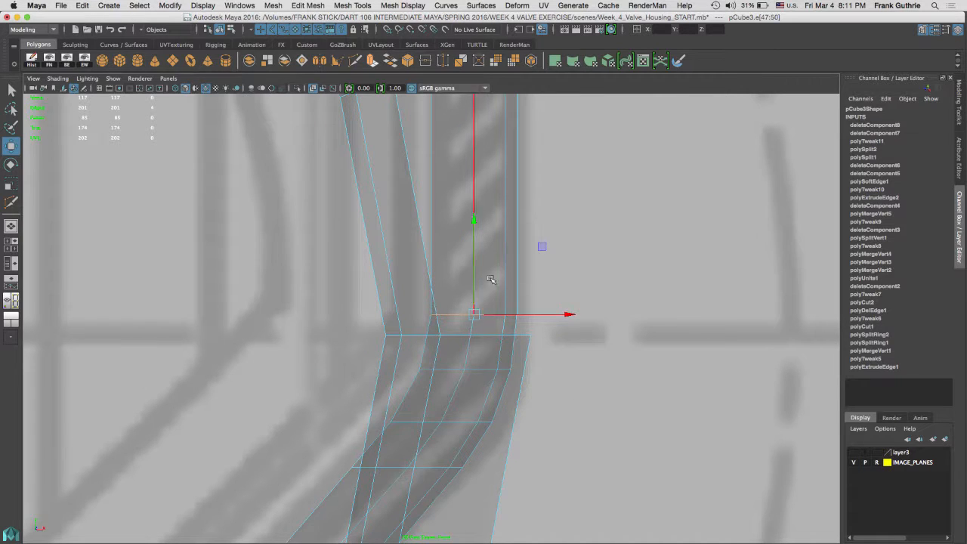
{"action": "left_click_drag", "start_coordinate": [473, 224], "coordinate": [468, 310]}
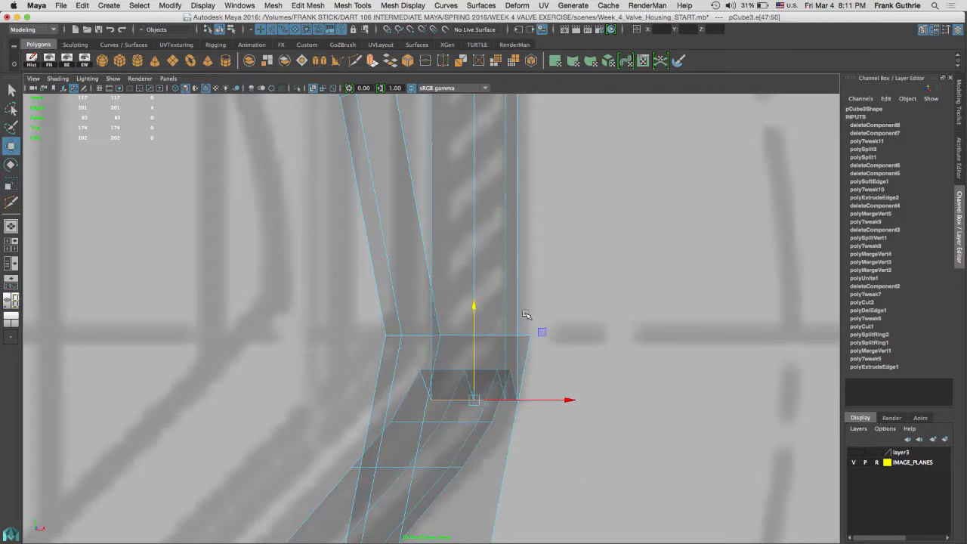
{"action": "middle_click_drag", "start_coordinate": [556, 330], "coordinate": [505, 337], "text": "alt"}
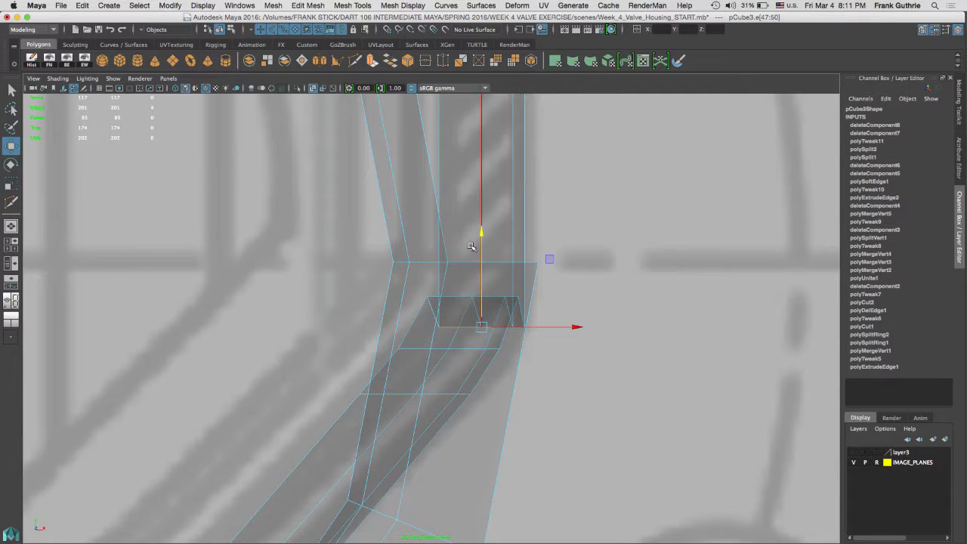
{"action": "left_click", "coordinate": [490, 277]}
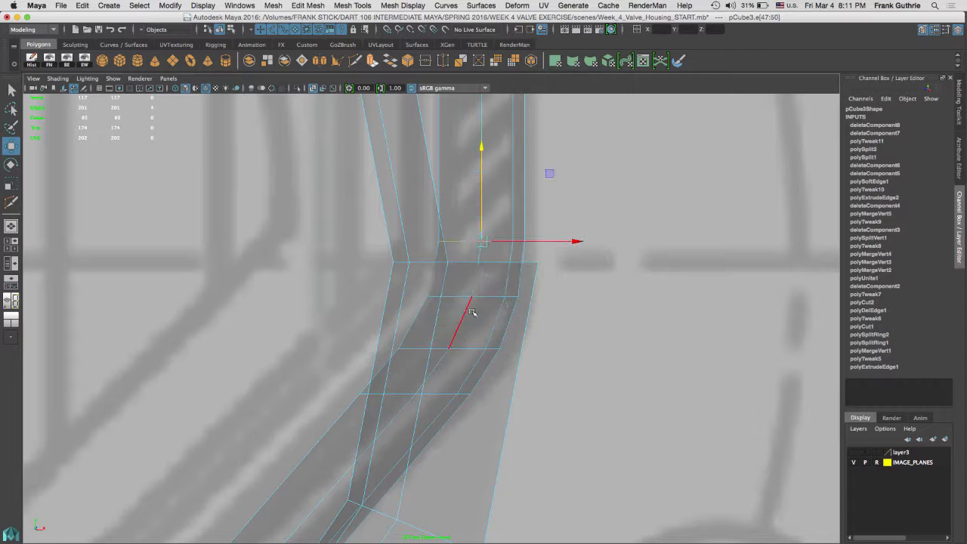
In the side view, delete the three rows of ring faces directly below the horizontal edge row near the box corner.
{"action": "key", "text": "space"}
{"action": "key", "text": "space"}
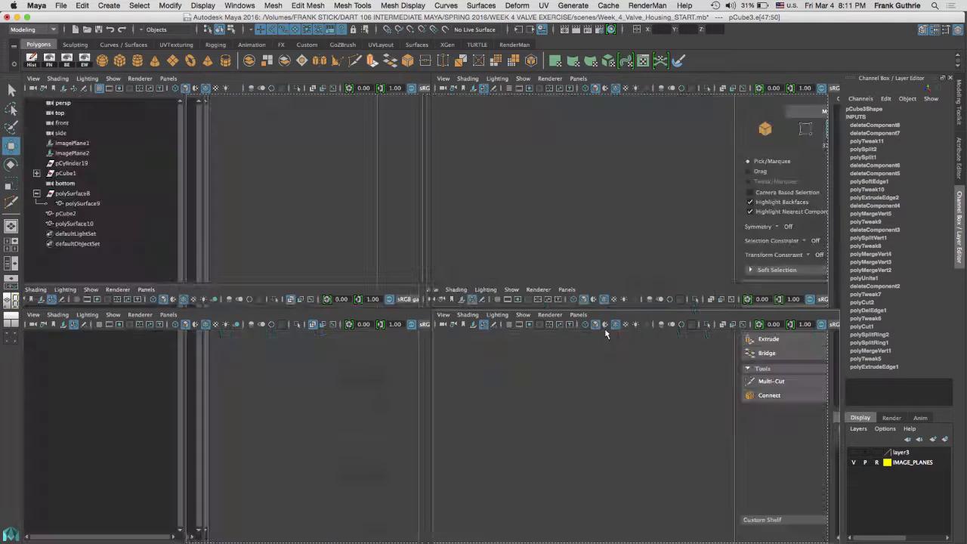
{"action": "middle_click_drag", "start_coordinate": [591, 237], "coordinate": [576, 328], "text": "alt"}
{"action": "middle_click_drag", "start_coordinate": [607, 188], "coordinate": [581, 460], "text": "alt"}
{"action": "middle_click_drag", "start_coordinate": [632, 204], "coordinate": [629, 405], "text": "alt"}
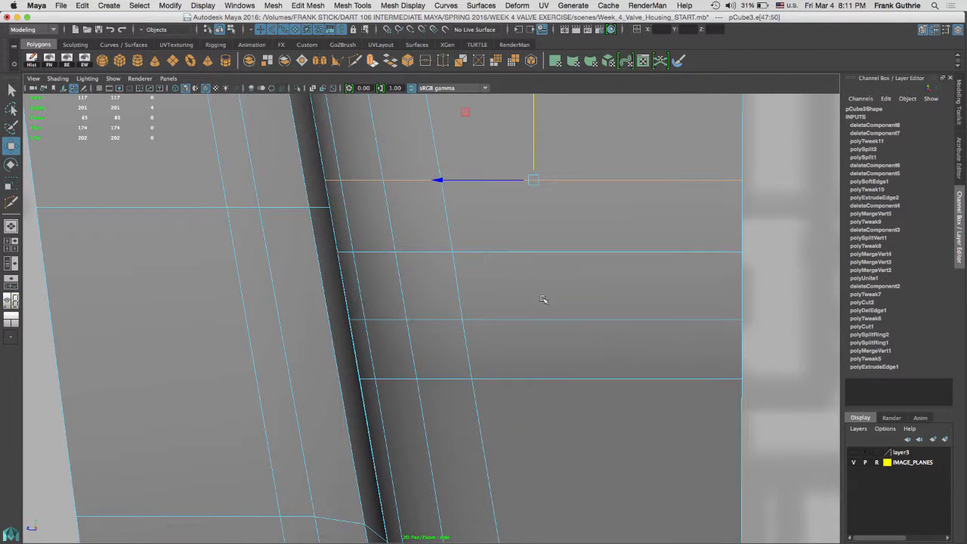
{"action": "right_click_drag", "start_coordinate": [521, 230], "coordinate": [526, 261]}
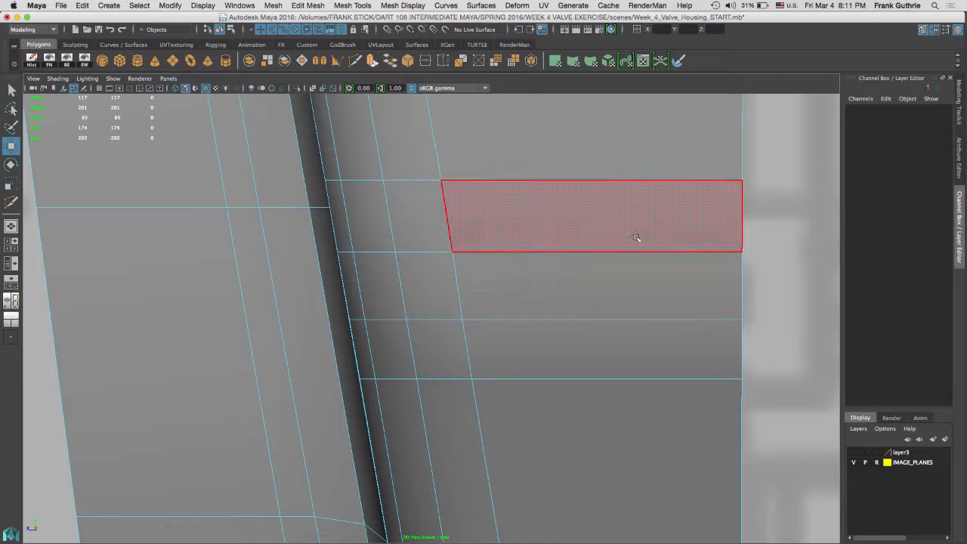
{"action": "left_click_drag", "start_coordinate": [741, 210], "coordinate": [364, 332]}
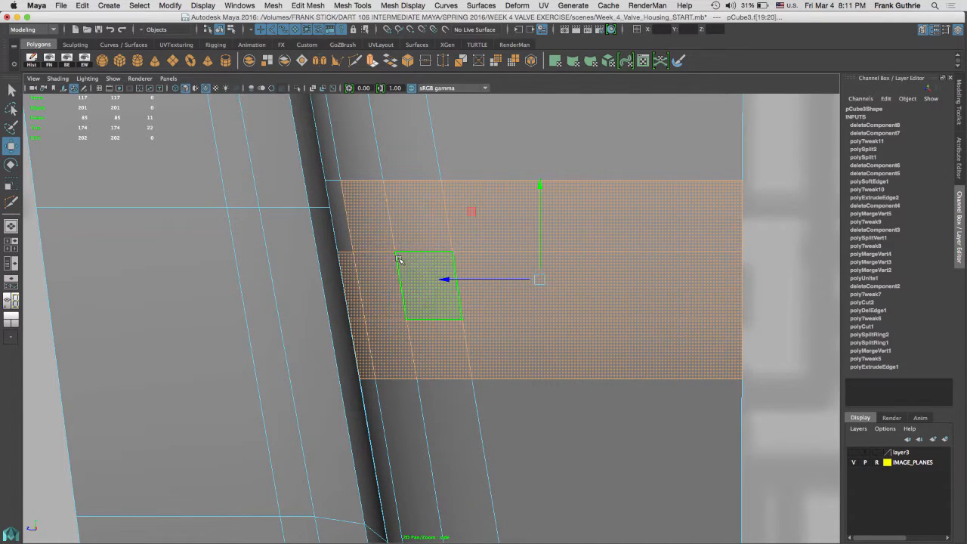
{"action": "key", "text": "Delete"}
{"action": "left_click", "coordinate": [346, 246]}
{"action": "key", "text": "Delete"}
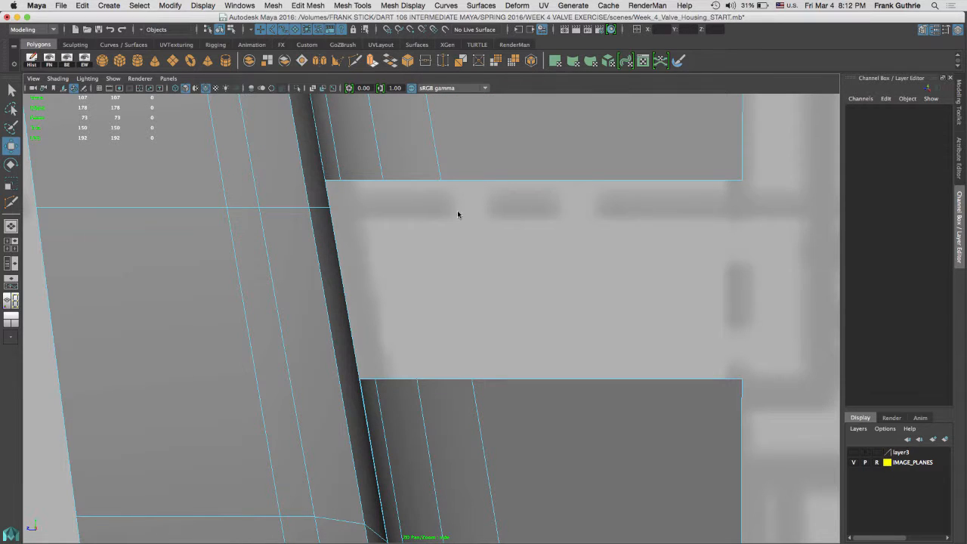
In the front view, lower the bottom vertex row of the ring's upper section below the box corner.
{"action": "key", "text": "space"}
{"action": "right_click_drag", "start_coordinate": [257, 243], "coordinate": [219, 245]}
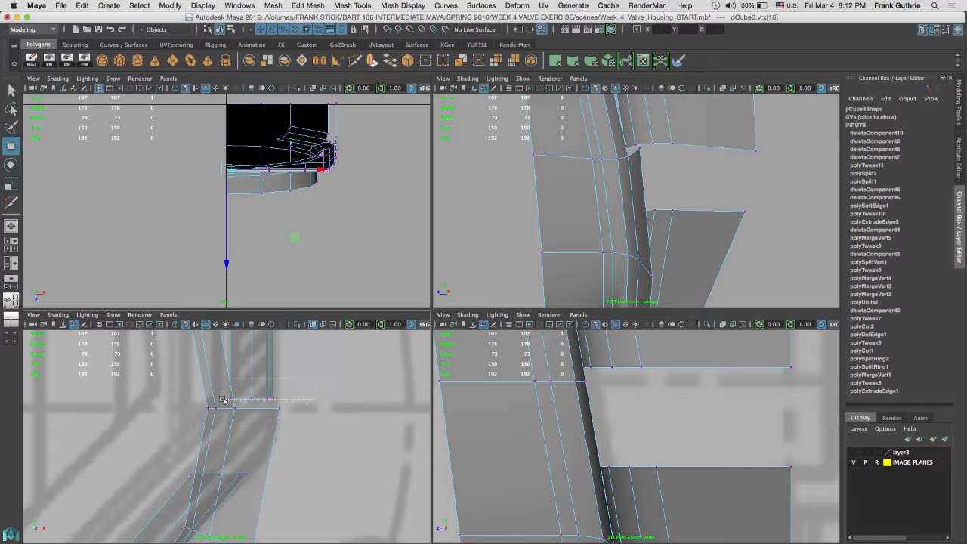
{"action": "left_click_drag", "start_coordinate": [224, 400], "coordinate": [251, 415]}
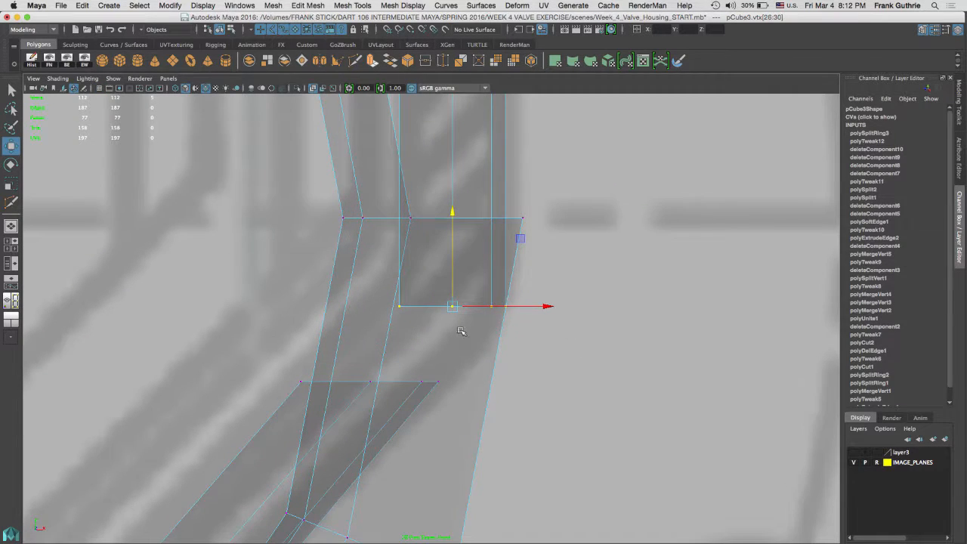
{"action": "middle_click_drag", "start_coordinate": [431, 307], "coordinate": [432, 297], "text": "alt"}
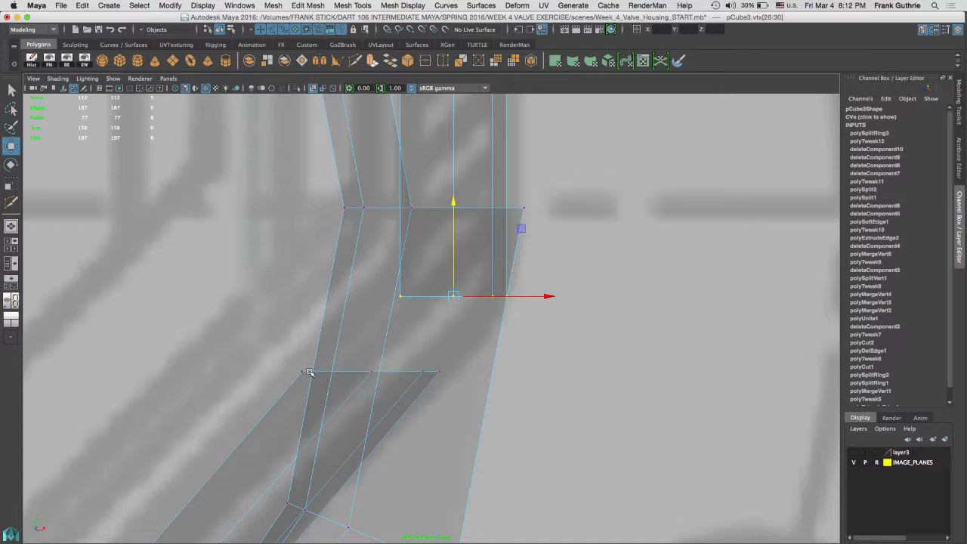
Snap the three inner vertices of the ring's lower section, one by one, onto the matching bottom vertices of its upper section.
{"action": "left_click_drag", "start_coordinate": [314, 362], "coordinate": [281, 382]}
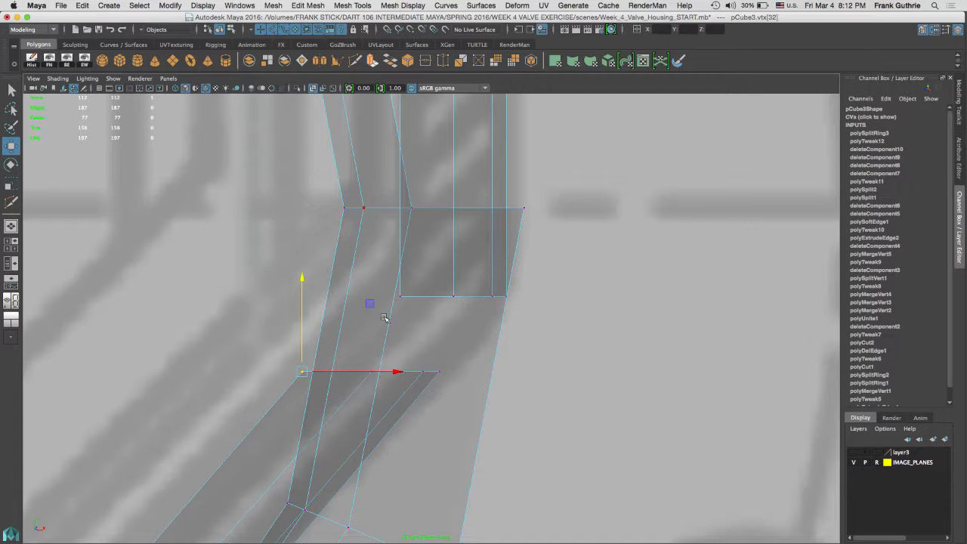
{"action": "key", "text": "v"}
{"action": "middle_click_drag", "start_coordinate": [401, 302], "coordinate": [397, 297]}
{"action": "left_click_drag", "start_coordinate": [302, 298], "coordinate": [255, 351]}
{"action": "key", "text": "v"}
{"action": "middle_click_drag", "start_coordinate": [398, 301], "coordinate": [400, 297]}
{"action": "left_click_drag", "start_coordinate": [379, 367], "coordinate": [353, 382]}
{"action": "key", "text": "v"}
{"action": "middle_click_drag", "start_coordinate": [455, 298], "coordinate": [453, 297]}
{"action": "left_click_drag", "start_coordinate": [429, 368], "coordinate": [391, 386]}
{"action": "key", "text": "v"}
{"action": "middle_click_drag", "start_coordinate": [493, 301], "coordinate": [491, 298]}
Snap the two outermost vertices of the ring's lower section horizontally and vertically onto the upper section's outer bottom corner.
{"action": "left_click_drag", "start_coordinate": [461, 361], "coordinate": [405, 404]}
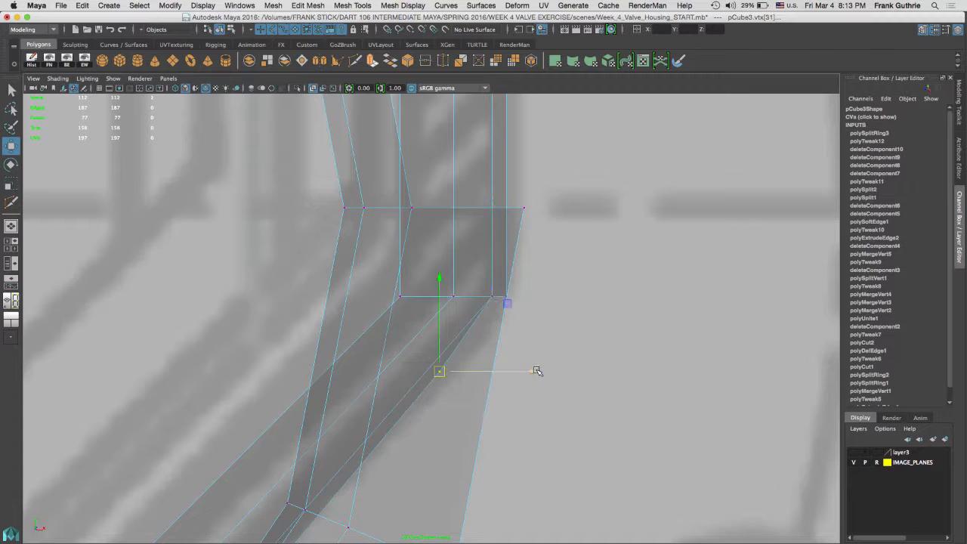
{"action": "left_click_drag", "start_coordinate": [537, 371], "coordinate": [703, 370]}
{"action": "key", "text": "v"}
{"action": "middle_click_drag", "start_coordinate": [506, 304], "coordinate": [507, 298]}
{"action": "left_click_drag", "start_coordinate": [506, 277], "coordinate": [506, 422]}
{"action": "key", "text": "v"}
{"action": "middle_click_drag", "start_coordinate": [510, 318], "coordinate": [564, 319]}
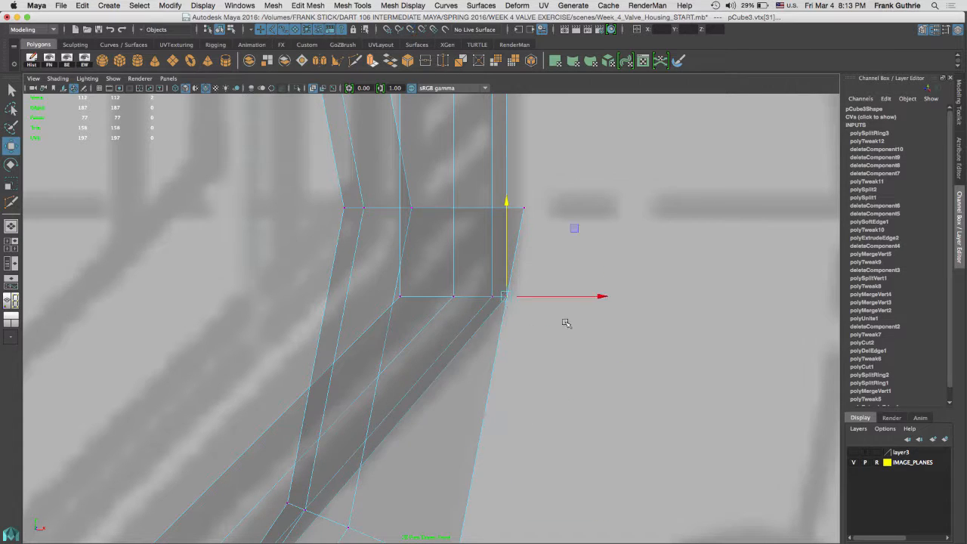
In the side view, snap the lower section's misaligned joint vertex onto the neighbouring bottom vertex of the upper section.
{"action": "key", "text": "space"}
{"action": "key", "text": "space"}
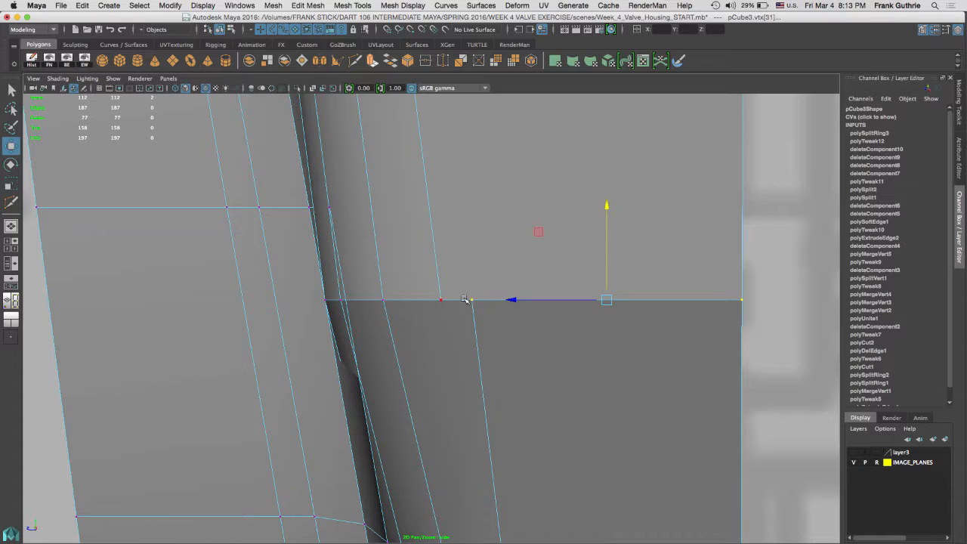
{"action": "left_click", "coordinate": [476, 302]}
{"action": "middle_click_drag", "start_coordinate": [471, 302], "coordinate": [451, 304]}
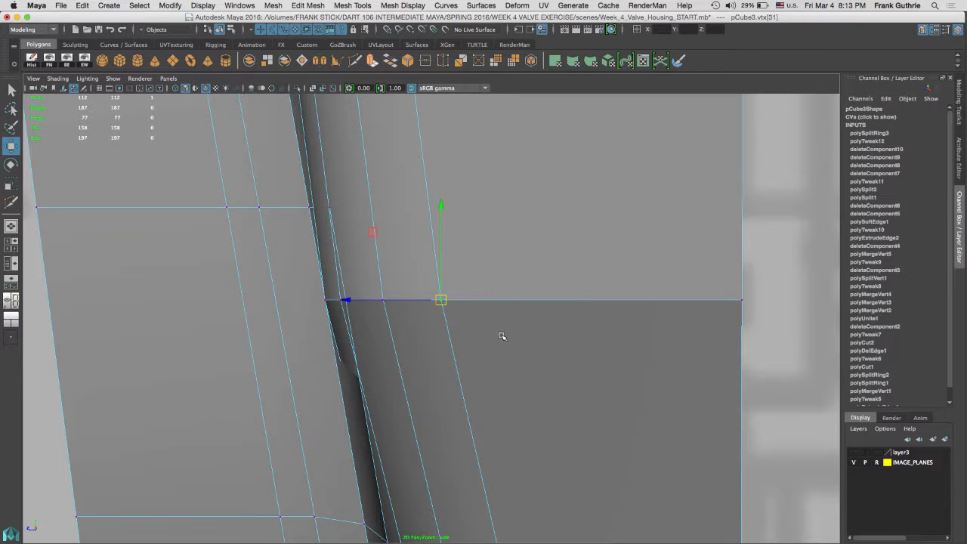
Display the side view in wireframe and shift the ring's inner joint vertices along the depth axis toward the slanted reference line.
{"action": "key", "text": "4"}
{"action": "left_click_drag", "start_coordinate": [299, 267], "coordinate": [467, 320]}
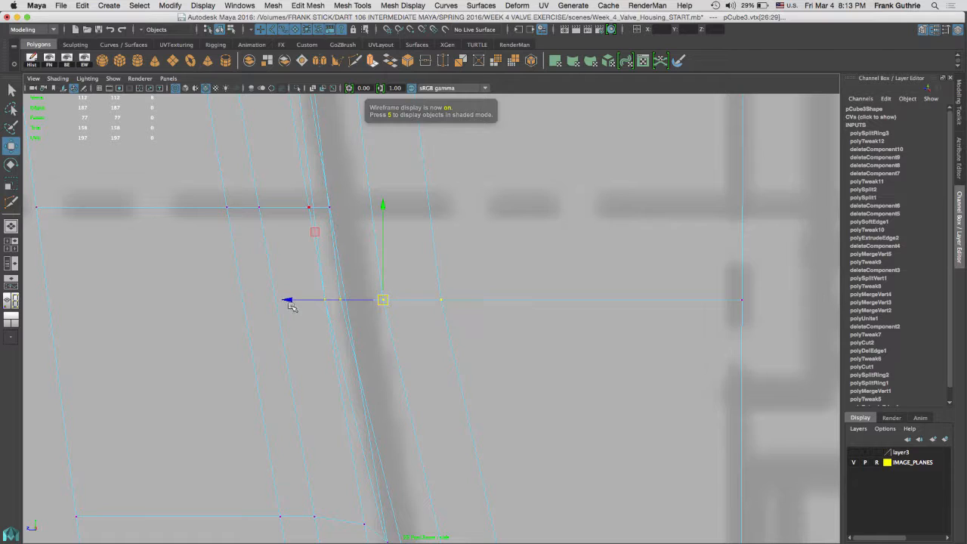
{"action": "left_click_drag", "start_coordinate": [288, 303], "coordinate": [314, 303]}
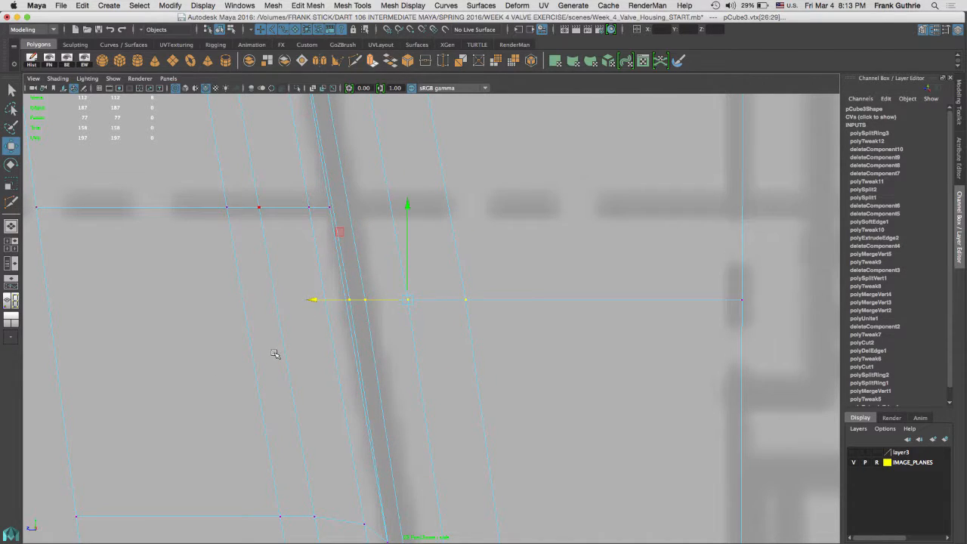
Place the pivot on the joint row's end vertex beside the box and align the selected vertices with the box's slanted edge.
{"action": "right_click_drag", "start_coordinate": [274, 354], "coordinate": [318, 341]}
{"action": "key", "text": "d"}
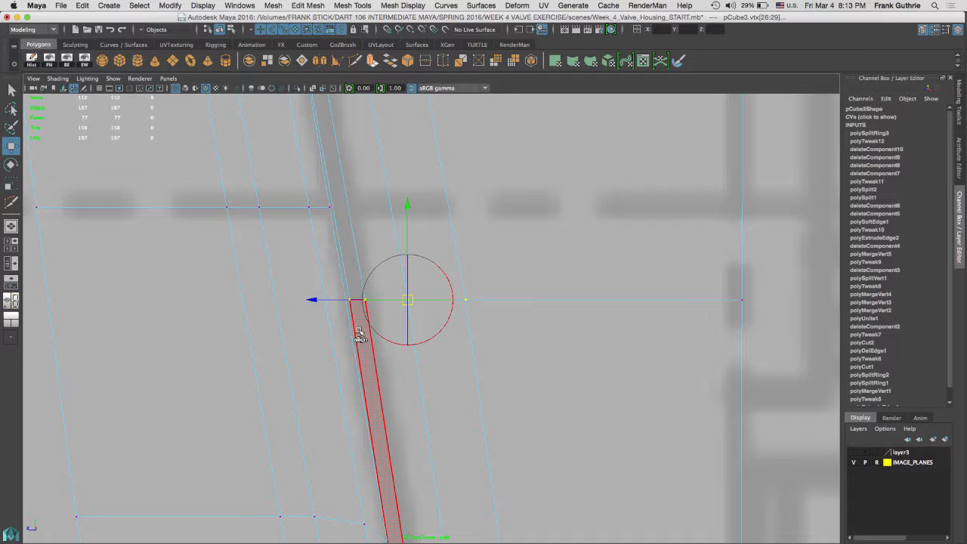
{"action": "left_click", "coordinate": [348, 316]}
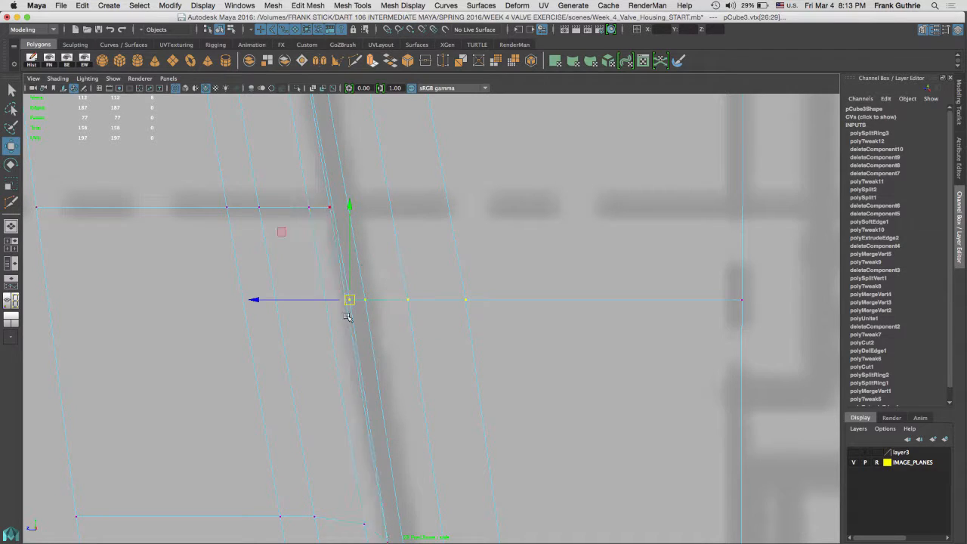
{"action": "left_click_drag", "start_coordinate": [259, 299], "coordinate": [262, 300]}
{"action": "left_click_drag", "start_coordinate": [325, 252], "coordinate": [381, 361], "text": "ctrl+alt"}
{"action": "middle_click_drag", "start_coordinate": [416, 329], "coordinate": [386, 319]}
{"action": "left_click_drag", "start_coordinate": [376, 255], "coordinate": [412, 331], "text": "ctrl+alt"}
{"action": "left_click_drag", "start_coordinate": [366, 286], "coordinate": [332, 287]}
{"action": "left_click_drag", "start_coordinate": [556, 345], "coordinate": [335, 294], "text": "ctrl+alt"}
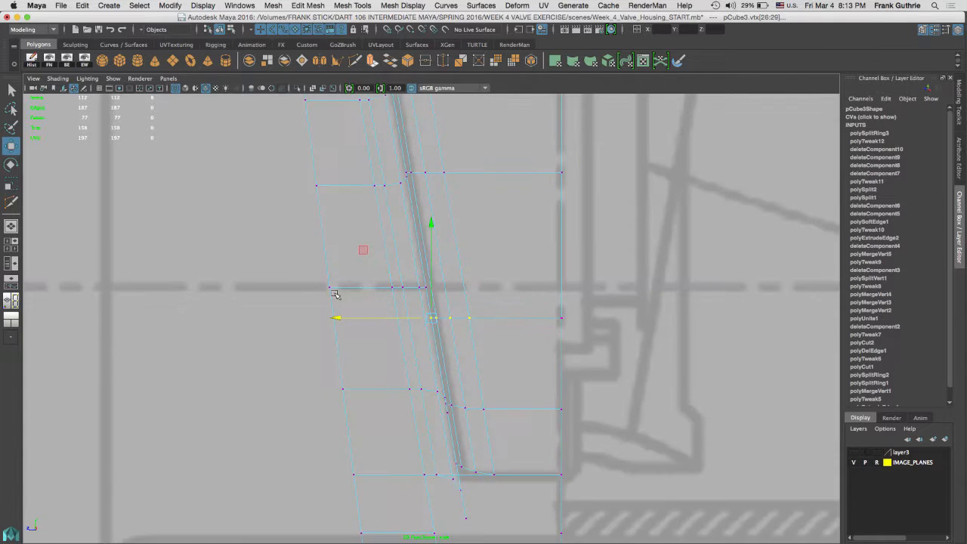
In the perspective view, delete the outermost box face overlapping the ring beside the new joint.
{"action": "key", "text": "space"}
{"action": "key", "text": "space"}
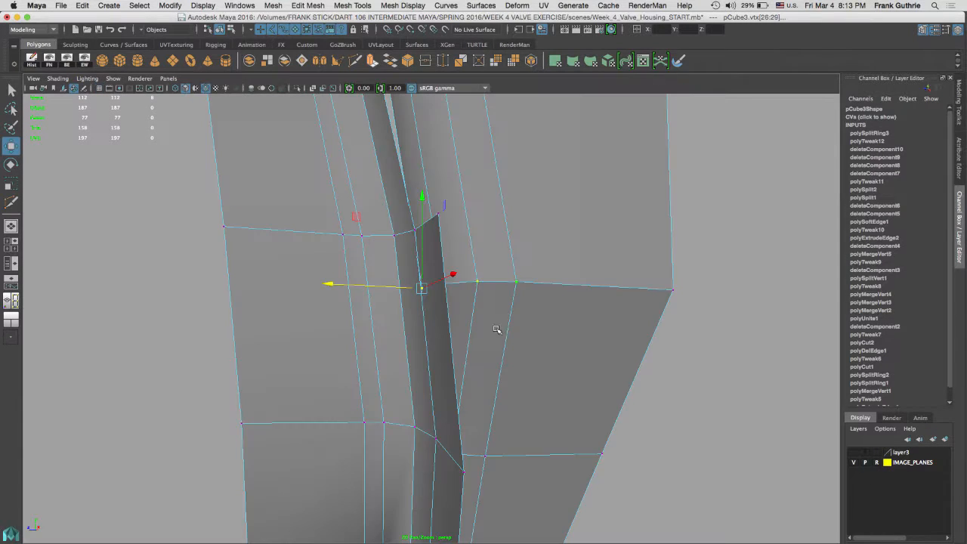
{"action": "left_click_drag", "start_coordinate": [496, 328], "coordinate": [481, 255], "text": "alt"}
{"action": "middle_click_drag", "start_coordinate": [481, 256], "coordinate": [467, 293], "text": "alt"}
{"action": "key", "text": "q"}
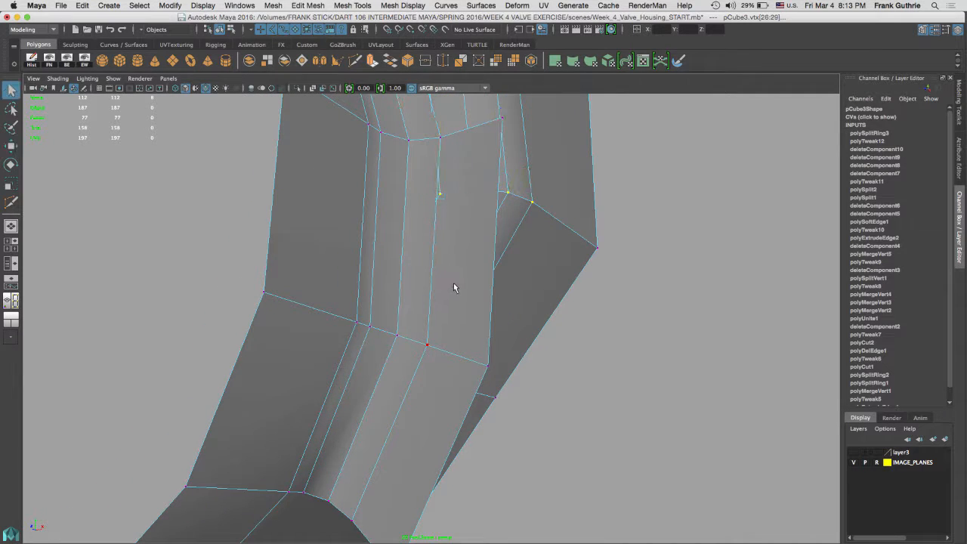
{"action": "right_click_drag", "start_coordinate": [452, 290], "coordinate": [454, 272]}
{"action": "left_click", "coordinate": [473, 326]}
{"action": "key", "text": "Delete"}
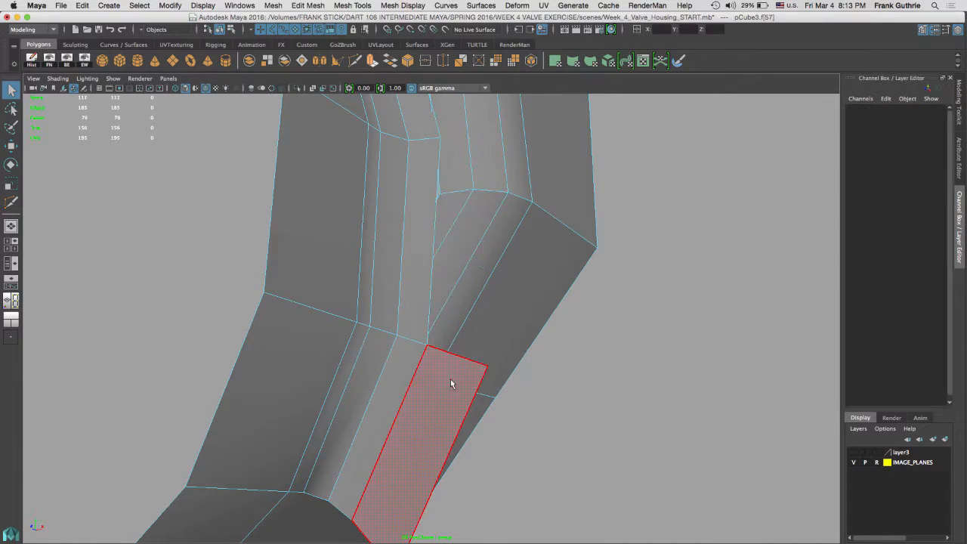
Delete the three adjoining narrow box faces in the segment below, working inward from the outer edge.
{"action": "left_click", "coordinate": [434, 399]}
{"action": "key", "text": "Delete"}
{"action": "left_click", "coordinate": [372, 445]}
{"action": "key", "text": "Delete"}
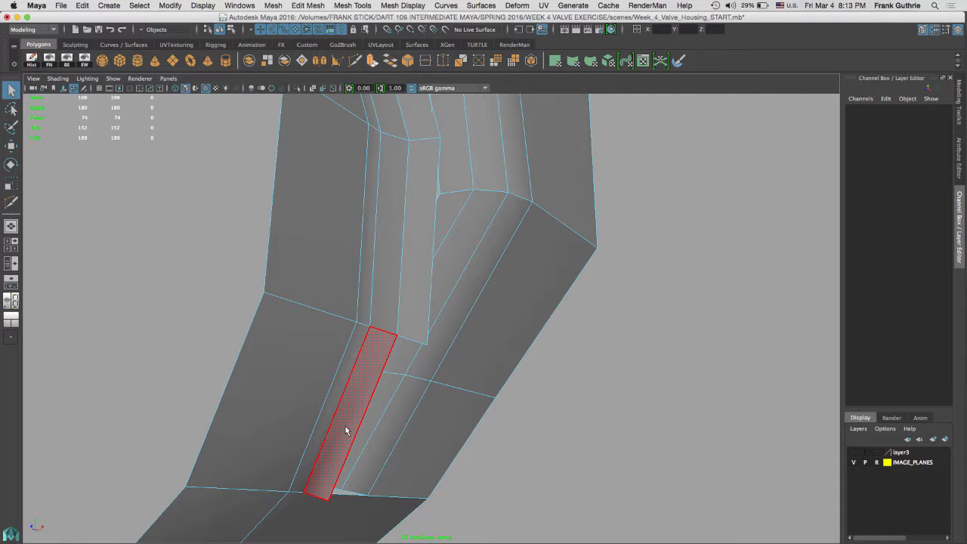
{"action": "left_click", "coordinate": [350, 432]}
{"action": "key", "text": "Delete"}
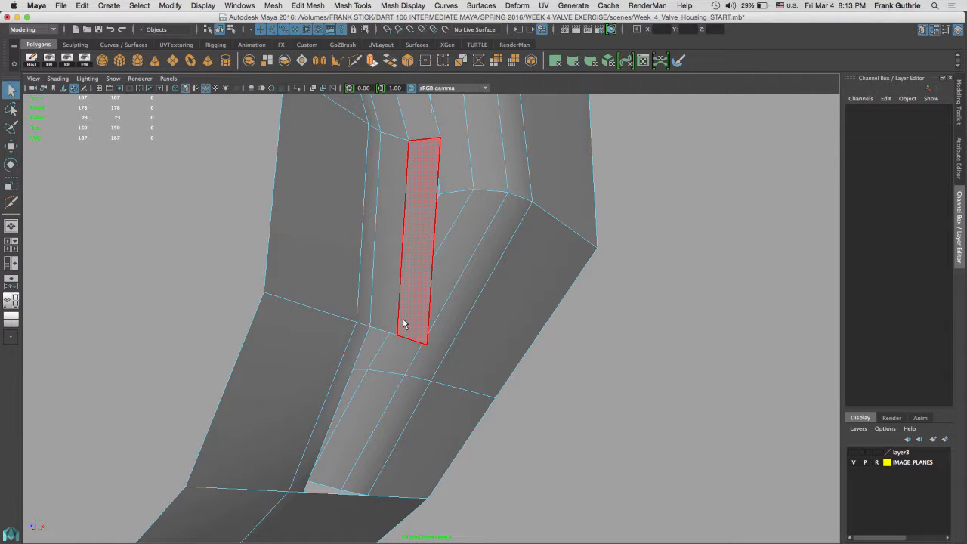
Turn on border edge display and merge the two coincident vertices at the outer corner of the ring's upper and lower sections.
{"action": "left_click_drag", "start_coordinate": [402, 323], "coordinate": [392, 254], "text": "alt"}
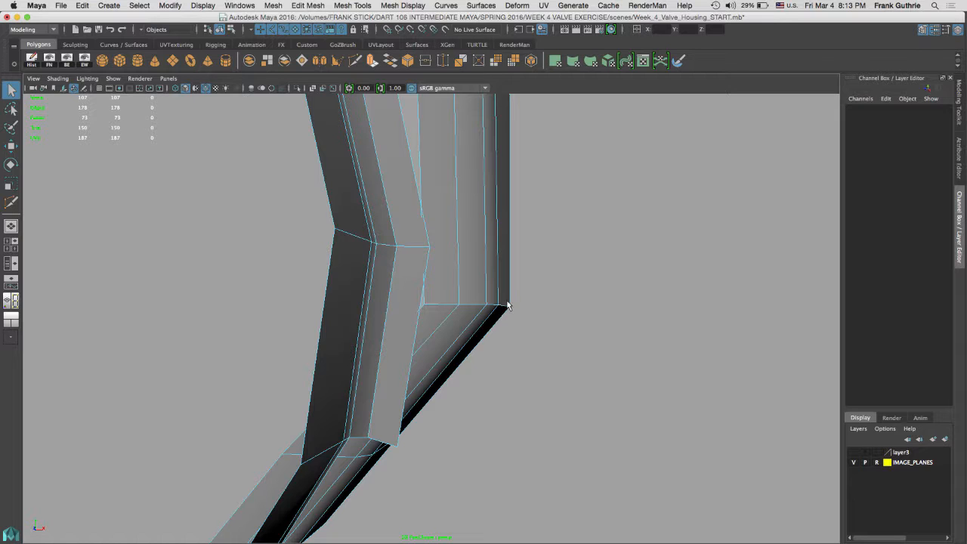
{"action": "left_click_drag", "start_coordinate": [462, 296], "coordinate": [439, 303], "text": "alt"}
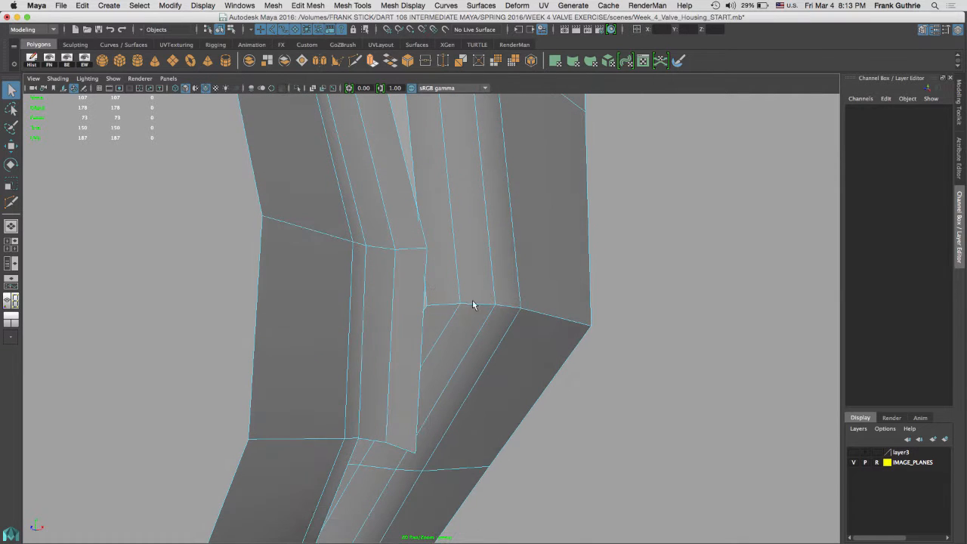
{"action": "left_click", "coordinate": [67, 61]}
{"action": "right_click_drag", "start_coordinate": [563, 301], "coordinate": [532, 249]}
{"action": "left_click_drag", "start_coordinate": [567, 289], "coordinate": [623, 361]}
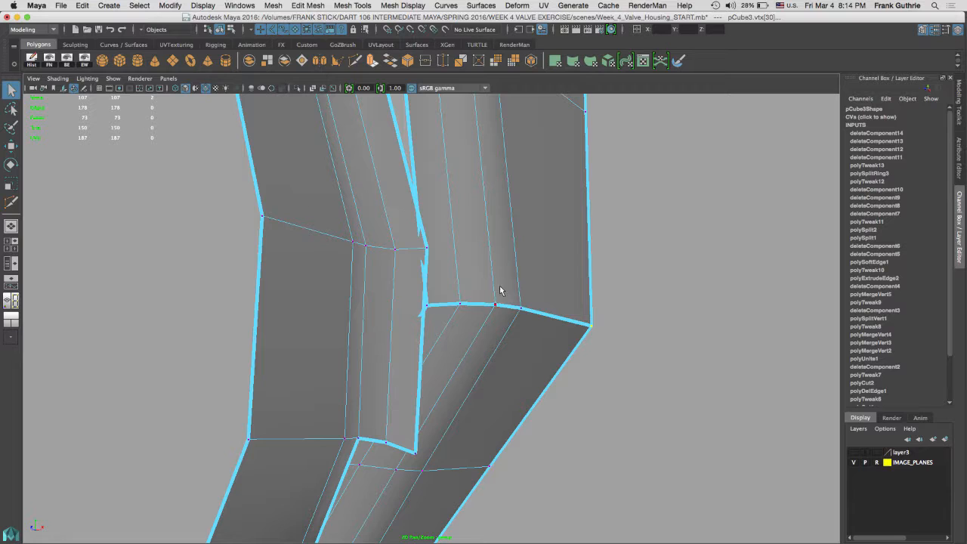
{"action": "right_click_drag", "start_coordinate": [499, 290], "coordinate": [503, 232], "text": "shift"}
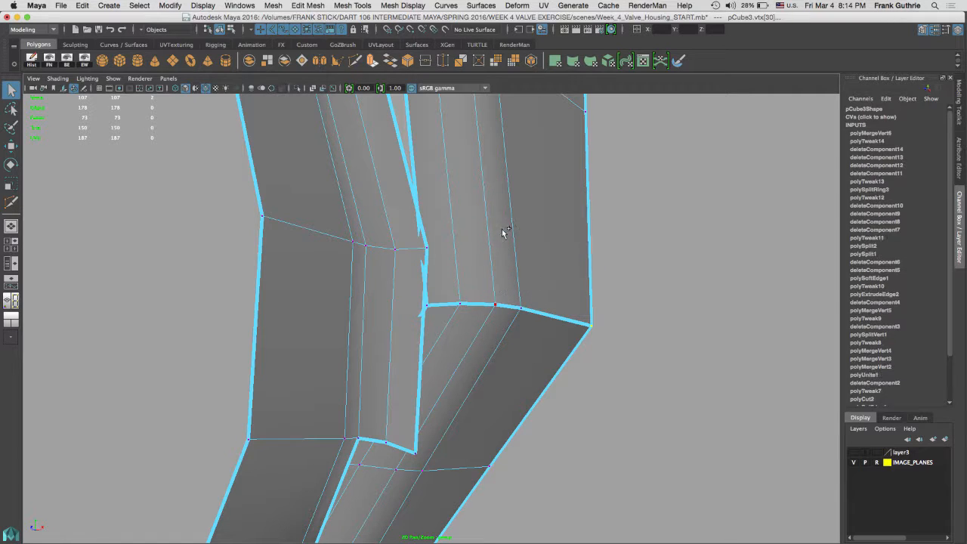
Merge the remaining coincident vertex pairs along the joint row, working inward from the outer corner.
{"action": "left_click_drag", "start_coordinate": [540, 287], "coordinate": [501, 333]}
{"action": "key", "text": "g"}
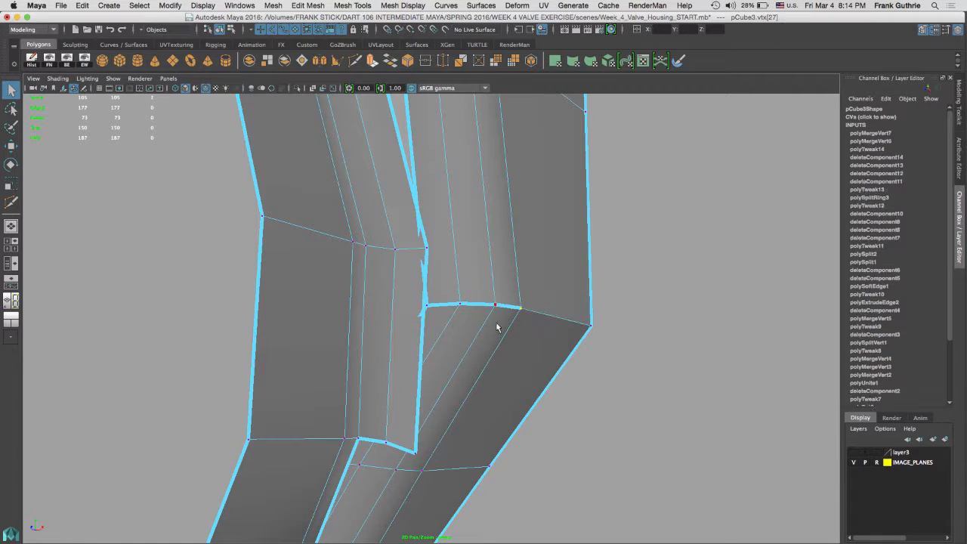
{"action": "left_click_drag", "start_coordinate": [511, 294], "coordinate": [484, 326]}
{"action": "key", "text": "g"}
{"action": "key", "text": "g"}
{"action": "left_click_drag", "start_coordinate": [481, 289], "coordinate": [417, 319]}
{"action": "key", "text": "g"}
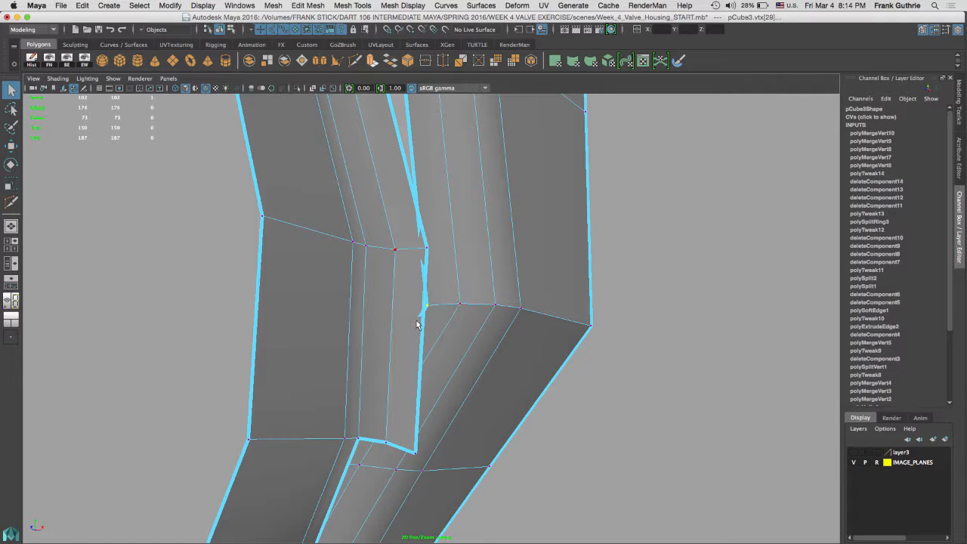
In the perspective view, delete the four-edge row crossing the strip just below the merged joint, together with its vertices.
{"action": "middle_click_drag", "start_coordinate": [576, 367], "coordinate": [571, 369], "text": "alt"}
{"action": "left_click_drag", "start_coordinate": [572, 368], "coordinate": [484, 247], "text": "alt"}
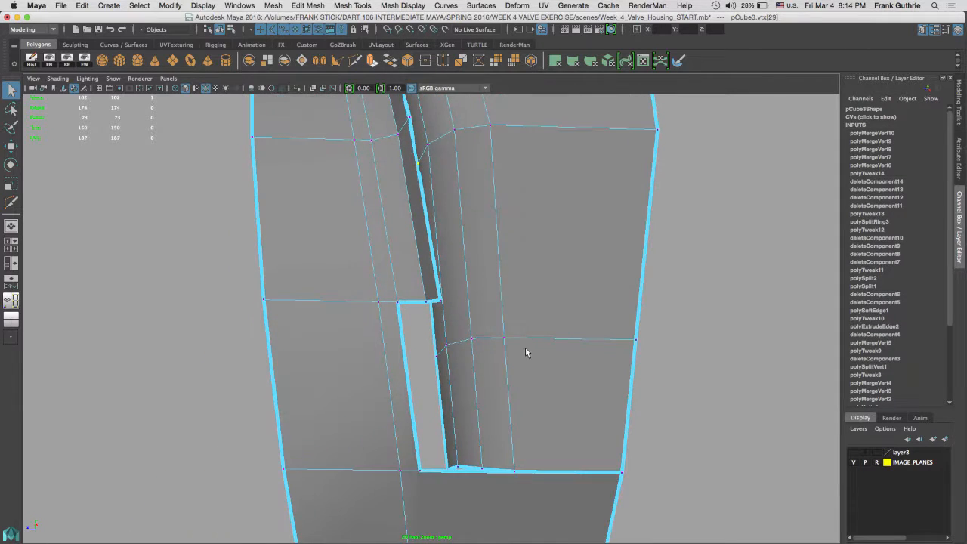
{"action": "right_click_drag", "start_coordinate": [539, 340], "coordinate": [539, 219]}
{"action": "left_click", "coordinate": [563, 340]}
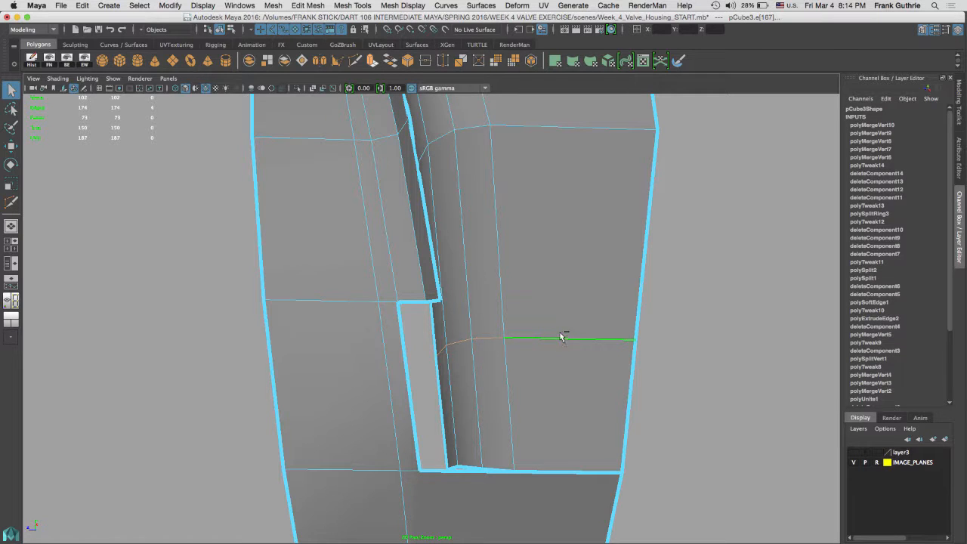
{"action": "right_click_drag", "start_coordinate": [564, 317], "coordinate": [528, 333], "text": "shift"}
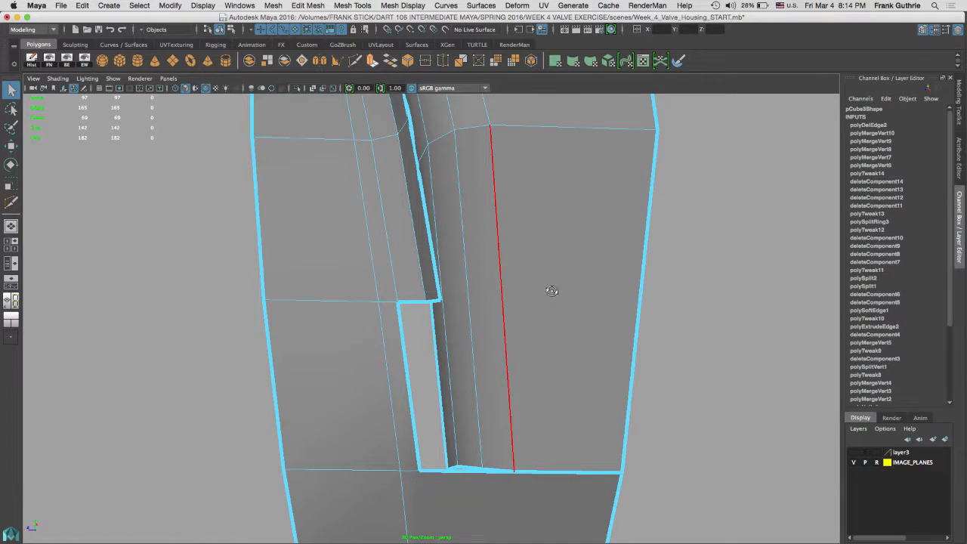
In the front view, select the full horizontal row of four edges at the joint where the strip bends.
{"action": "left_click_drag", "start_coordinate": [551, 290], "coordinate": [529, 278], "text": "alt"}
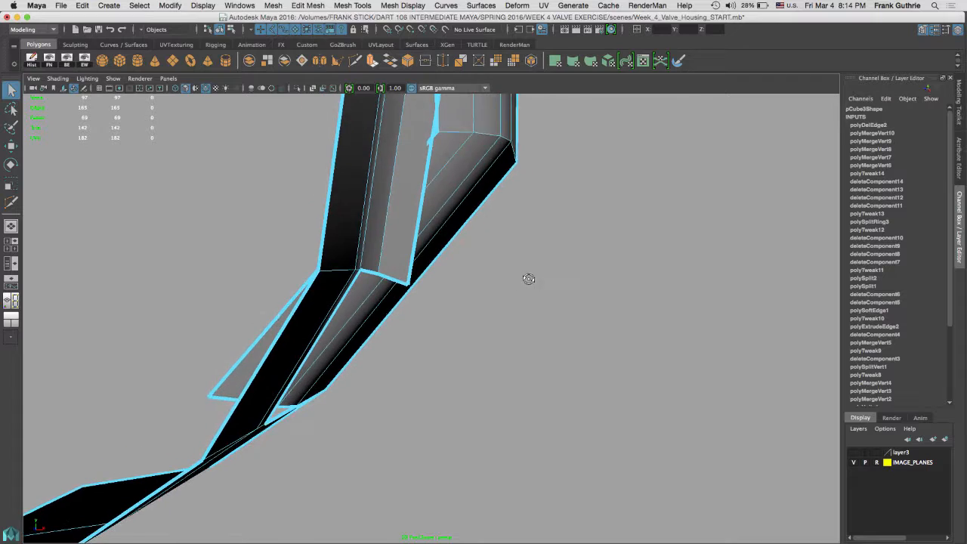
{"action": "key", "text": "space"}
{"action": "key", "text": "space"}
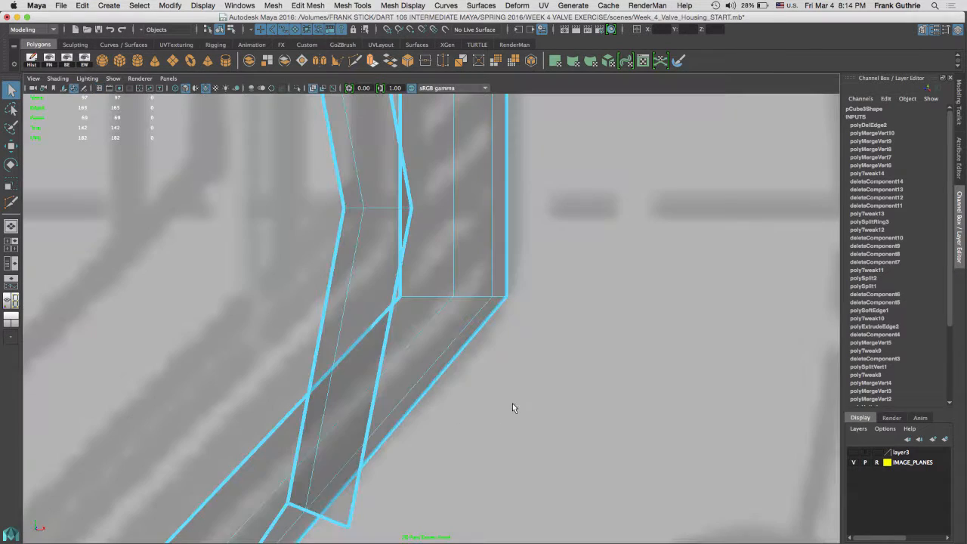
{"action": "right_click_drag", "start_coordinate": [512, 402], "coordinate": [356, 380], "text": "alt"}
{"action": "middle_click_drag", "start_coordinate": [304, 382], "coordinate": [329, 353], "text": "alt"}
{"action": "right_click_drag", "start_coordinate": [328, 353], "coordinate": [714, 356], "text": "alt"}
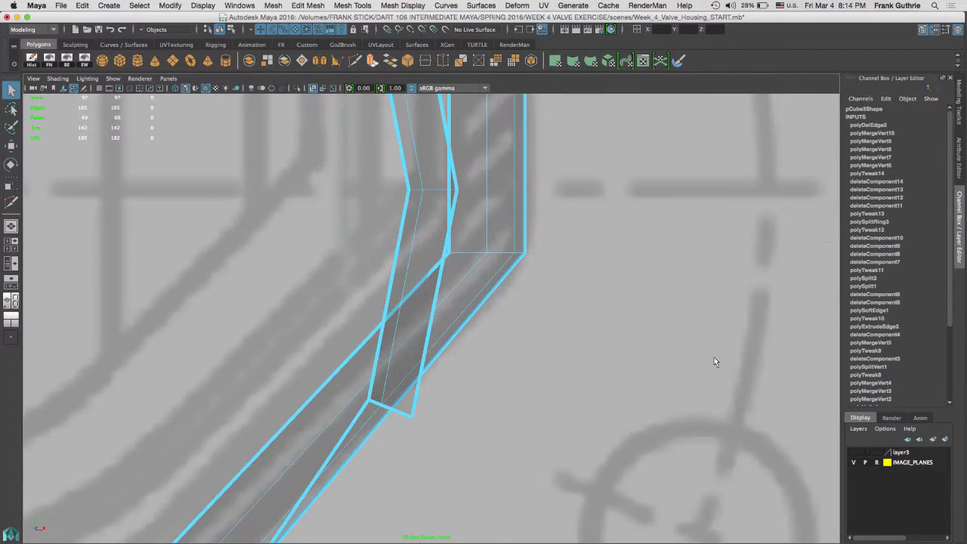
{"action": "middle_click_drag", "start_coordinate": [501, 277], "coordinate": [437, 353], "text": "alt"}
{"action": "right_click_drag", "start_coordinate": [373, 327], "coordinate": [674, 348], "text": "alt"}
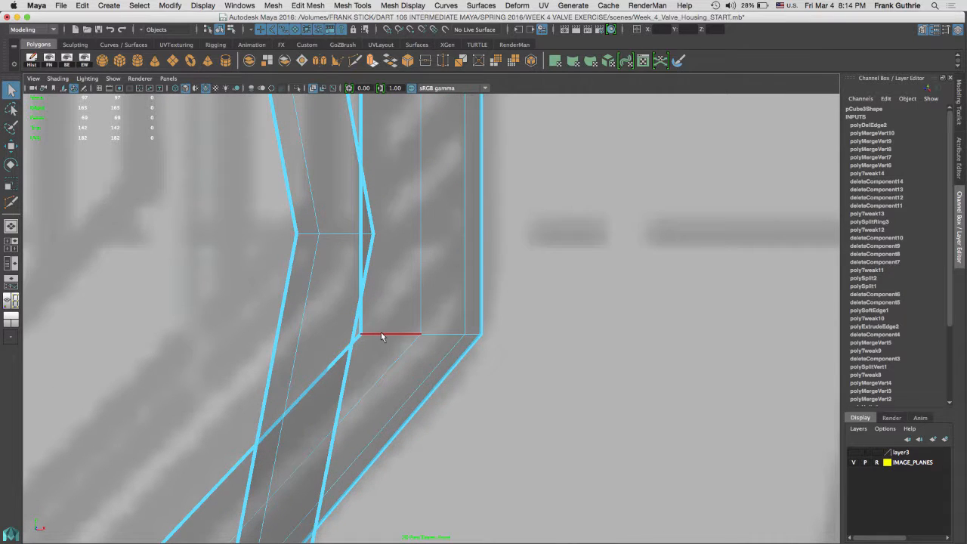
{"action": "right_click_drag", "start_coordinate": [381, 333], "coordinate": [381, 216]}
{"action": "left_click", "coordinate": [386, 333]}
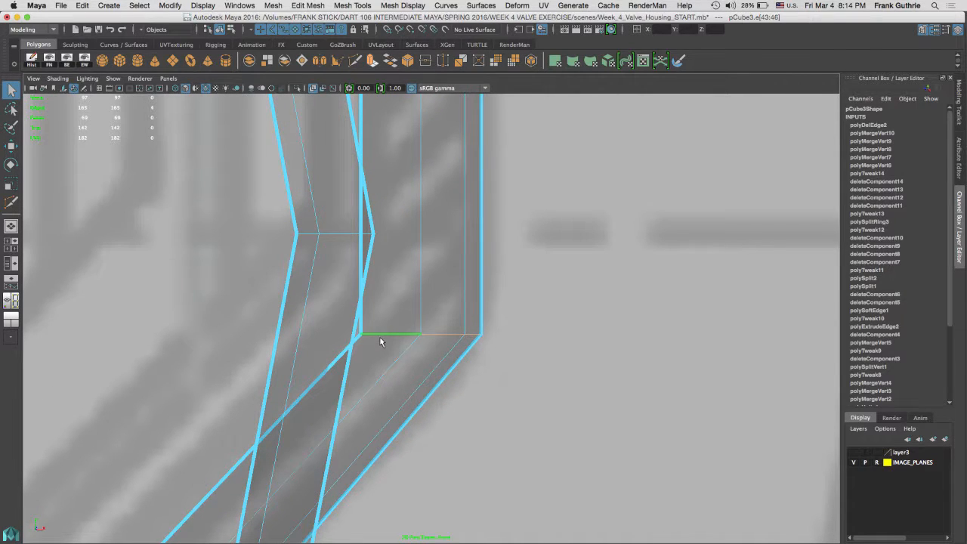
Snap the pivot to the joint row's outer end vertex and try to rotate the edge row about it.
{"action": "key", "text": "e"}
{"action": "key", "text": "d"}
{"action": "key", "text": "v"}
{"action": "middle_click_drag", "start_coordinate": [490, 371], "coordinate": [516, 346]}
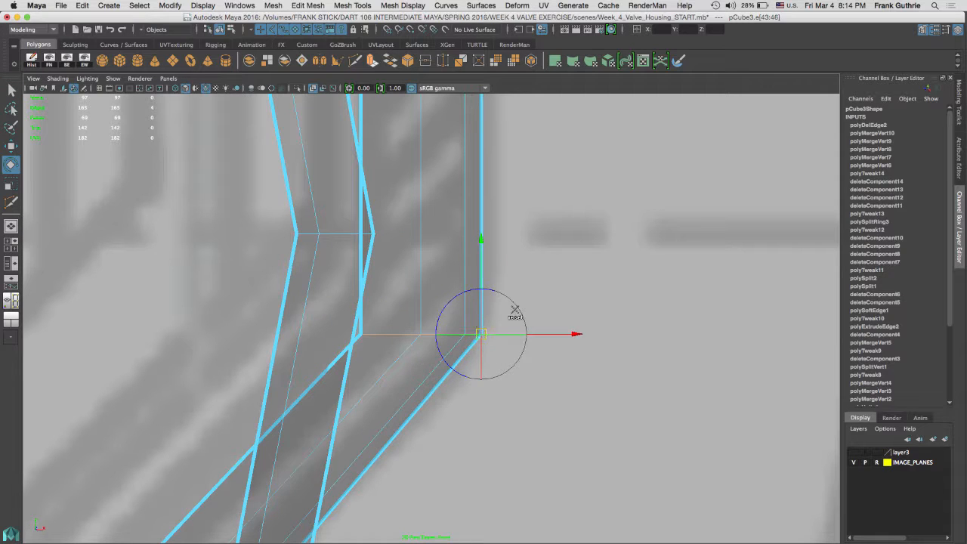
{"action": "left_click_drag", "start_coordinate": [515, 237], "coordinate": [556, 263]}
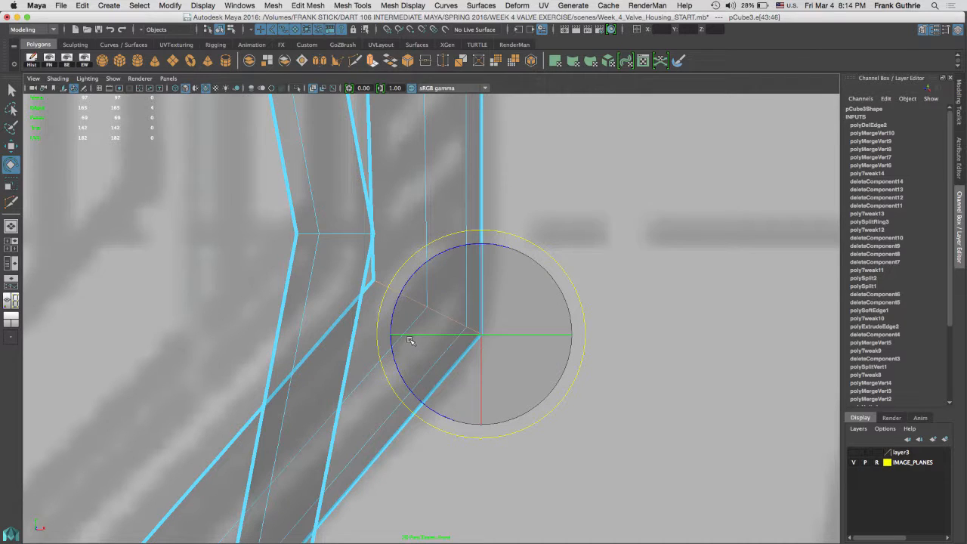
{"action": "left_click_drag", "start_coordinate": [404, 342], "coordinate": [400, 330]}
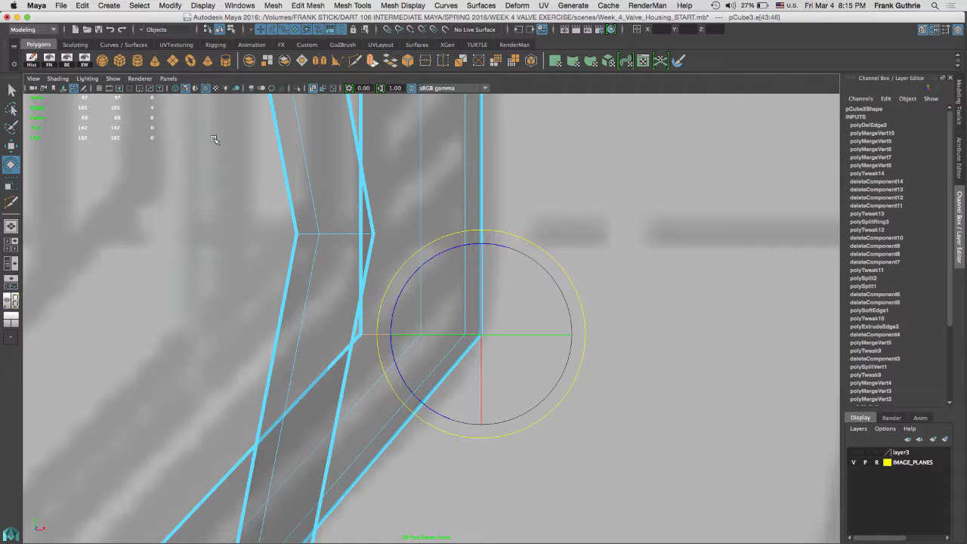
Convert the selected edge row to vertices and apply a Lattice deformer to them.
{"action": "left_click", "coordinate": [140, 6]}
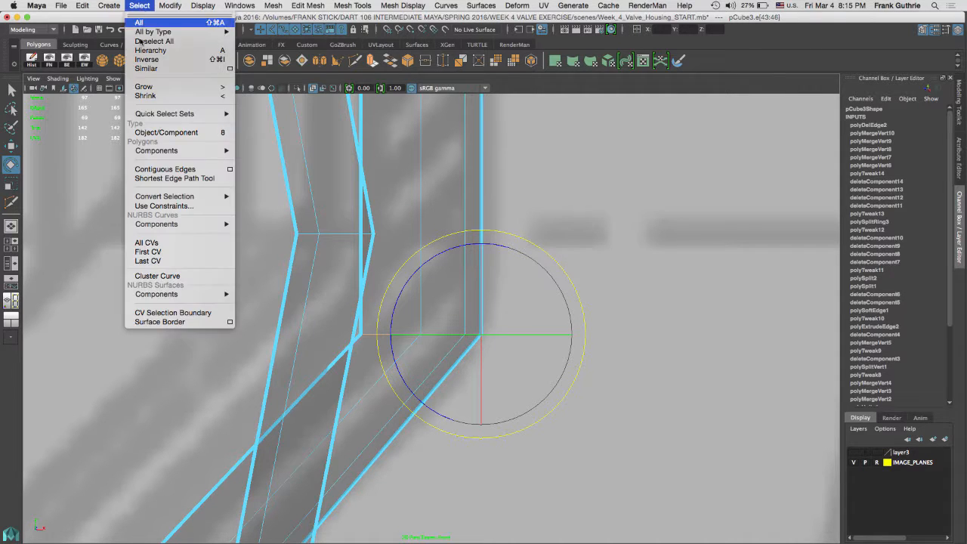
{"action": "mouse_move", "coordinate": [219, 197]}
{"action": "left_click", "coordinate": [293, 202]}
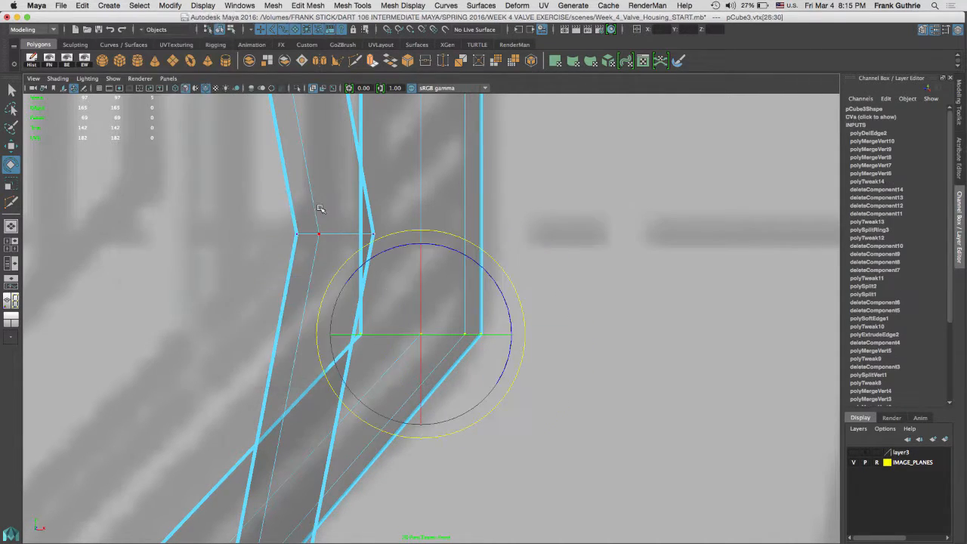
{"action": "left_click", "coordinate": [516, 6]}
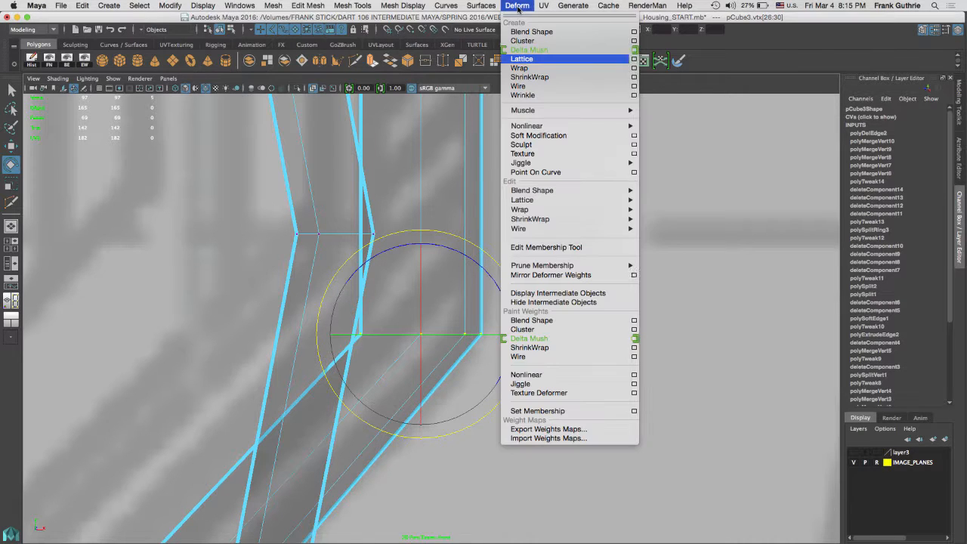
{"action": "left_click", "coordinate": [544, 61]}
In the perspective view, show the lattice points and select those at the inner end of the joint row.
{"action": "key", "text": "space"}
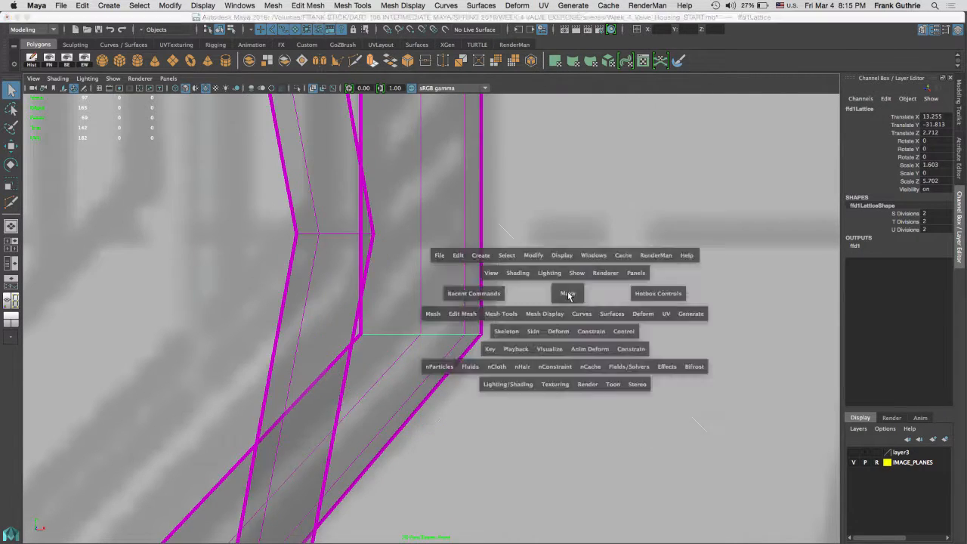
{"action": "key", "text": "space"}
{"action": "left_click_drag", "start_coordinate": [631, 203], "coordinate": [468, 225], "text": "alt"}
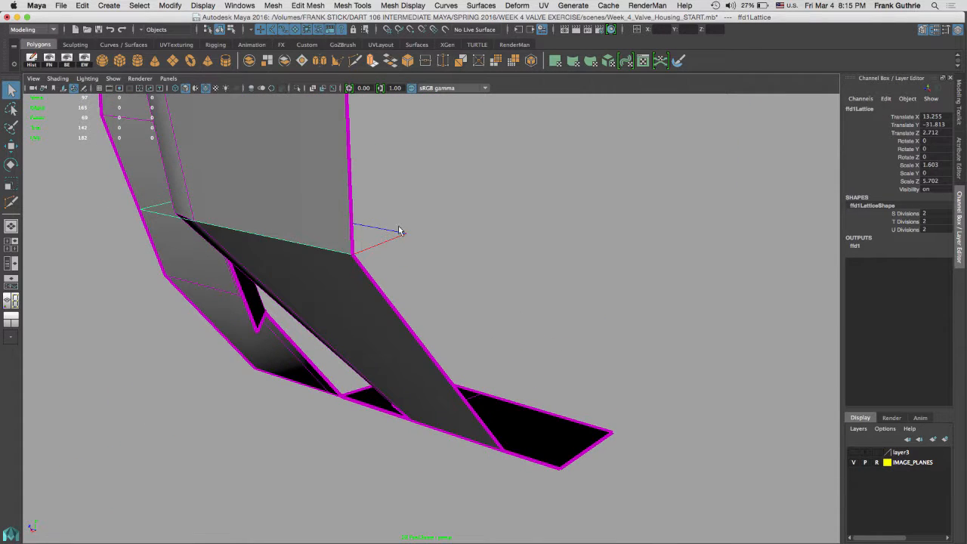
{"action": "right_click", "coordinate": [404, 237]}
{"action": "left_click", "coordinate": [402, 207]}
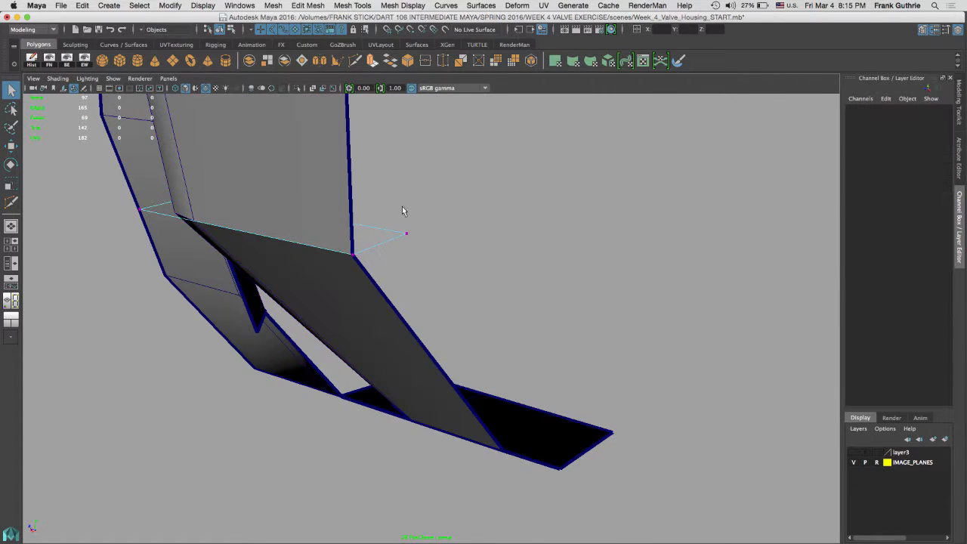
{"action": "left_click_drag", "start_coordinate": [448, 222], "coordinate": [420, 185], "text": "alt"}
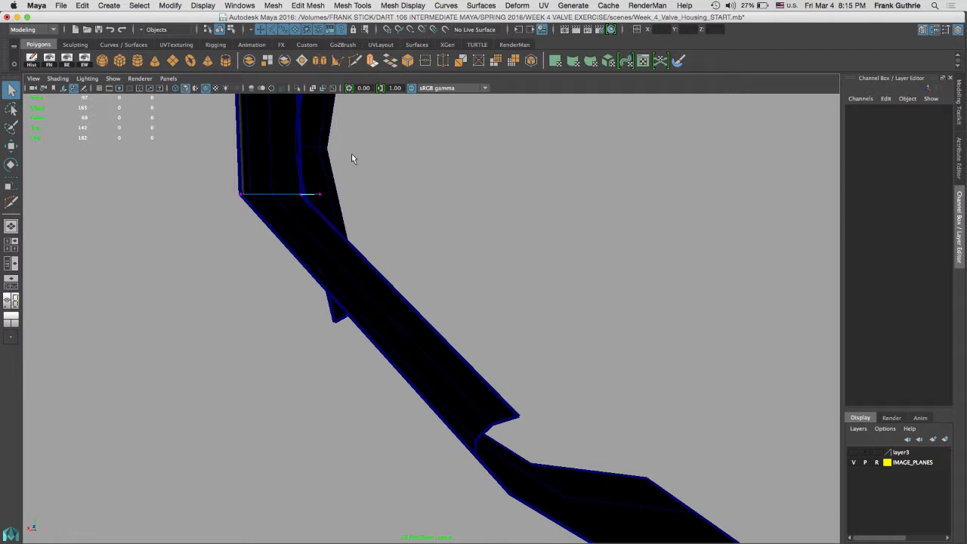
{"action": "left_click_drag", "start_coordinate": [351, 153], "coordinate": [271, 231]}
In the front view, raise the selected lattice points vertically so the joint row slants up from its outer corner toward the neighbouring strip.
{"action": "key", "text": "space"}
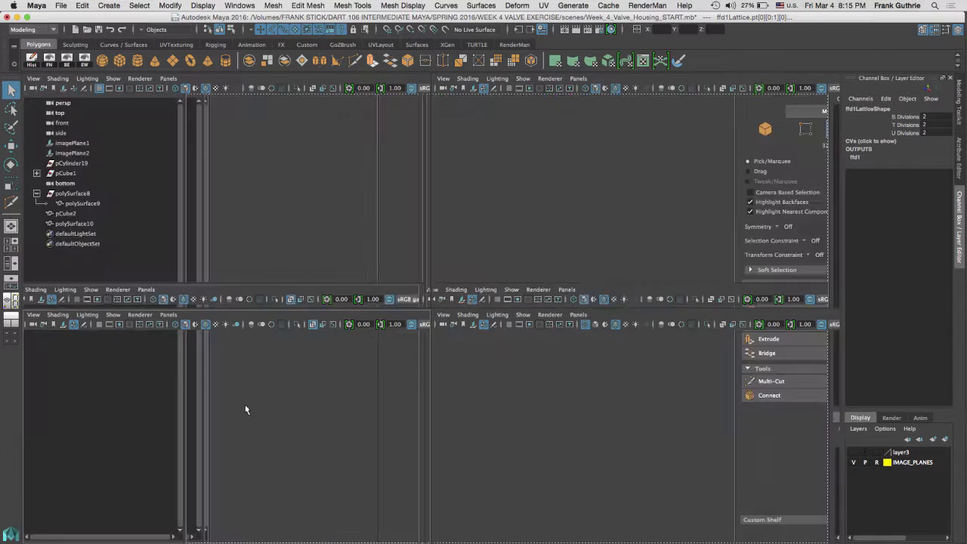
{"action": "key", "text": "space"}
{"action": "key", "text": "w"}
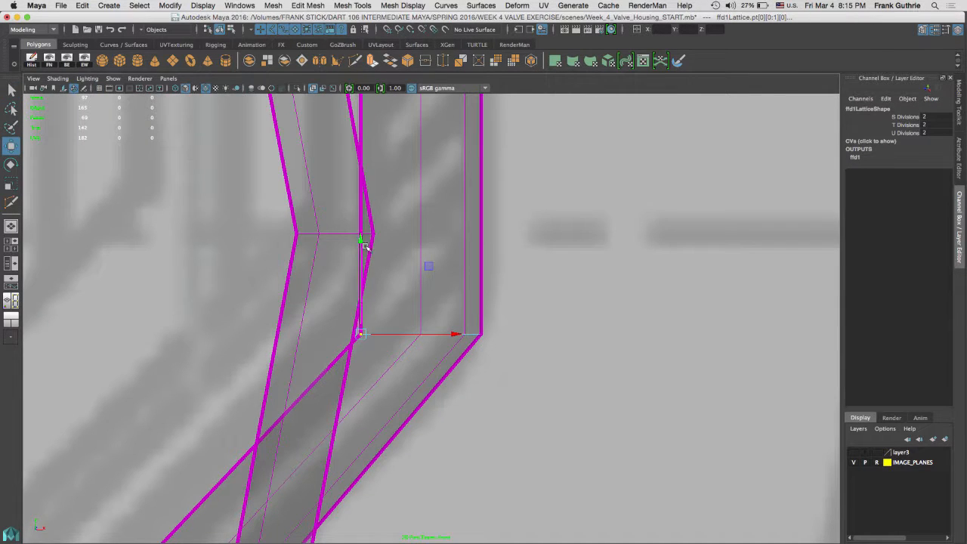
{"action": "left_click_drag", "start_coordinate": [360, 237], "coordinate": [363, 220]}
{"action": "middle_click_drag", "start_coordinate": [493, 227], "coordinate": [571, 373], "text": "alt"}
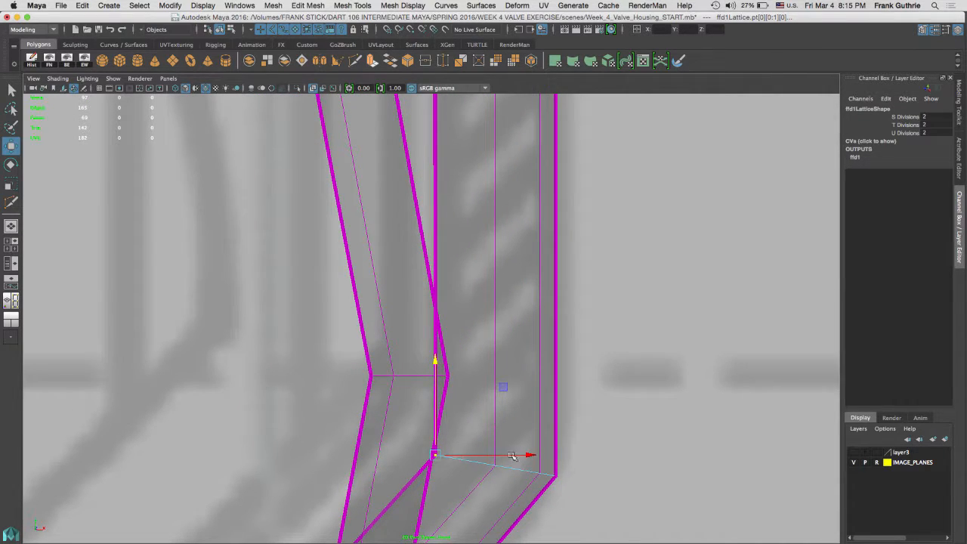
{"action": "left_click_drag", "start_coordinate": [436, 456], "coordinate": [492, 353]}
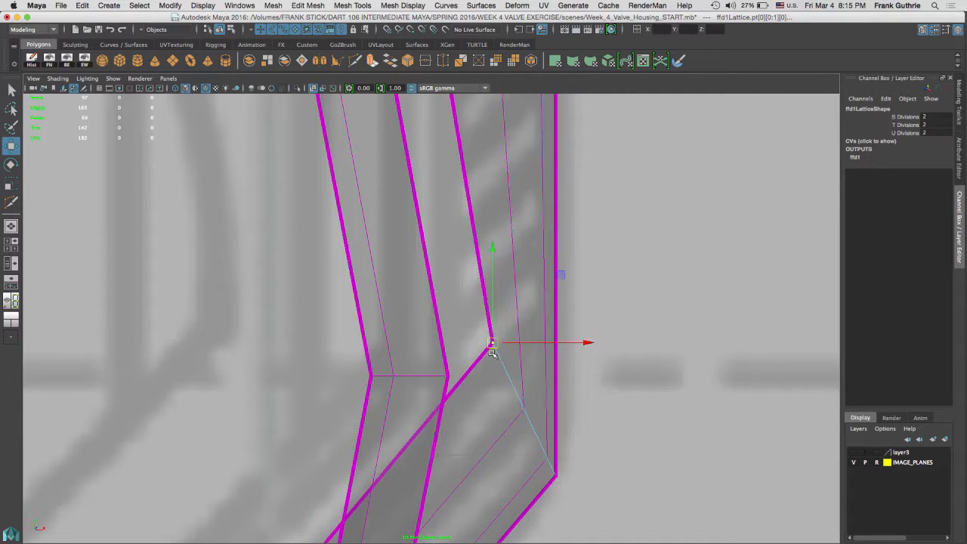
{"action": "key", "text": "super+z"}
{"action": "left_click_drag", "start_coordinate": [432, 364], "coordinate": [434, 309]}
{"action": "middle_click_drag", "start_coordinate": [459, 355], "coordinate": [477, 243], "text": "alt"}
{"action": "right_click_drag", "start_coordinate": [313, 285], "coordinate": [846, 407], "text": "alt"}
{"action": "middle_click_drag", "start_coordinate": [619, 310], "coordinate": [498, 469], "text": "alt"}
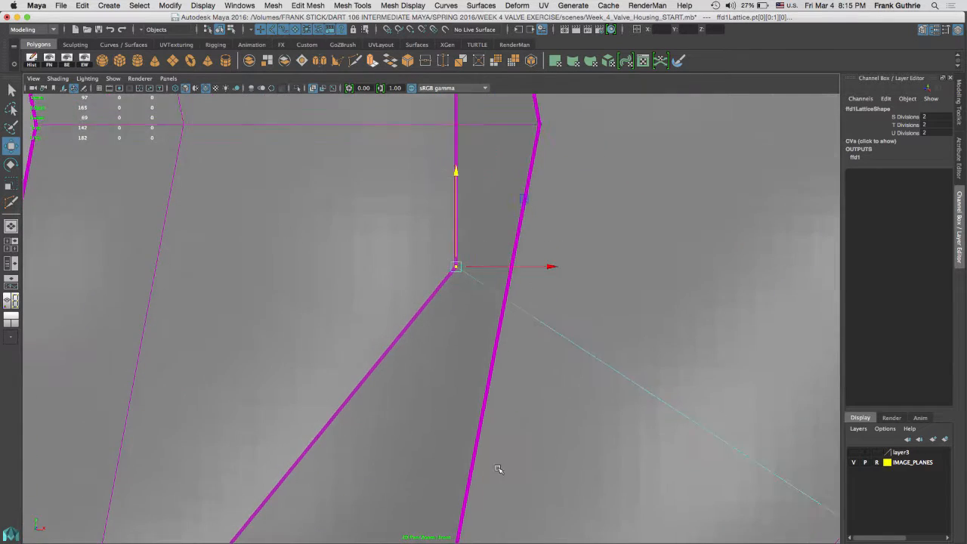
{"action": "right_click_drag", "start_coordinate": [541, 390], "coordinate": [408, 392], "text": "alt"}
{"action": "middle_click_drag", "start_coordinate": [529, 365], "coordinate": [498, 343], "text": "alt"}
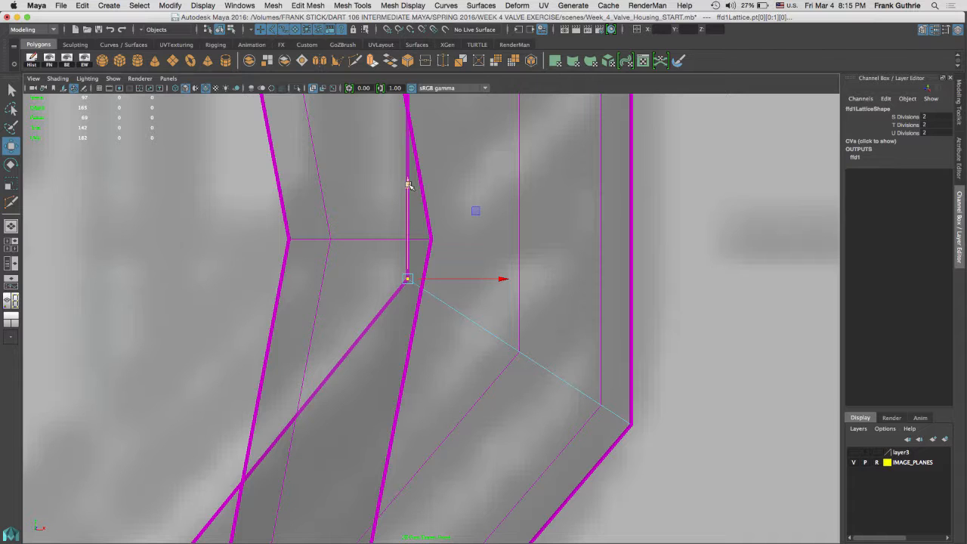
{"action": "left_click_drag", "start_coordinate": [408, 184], "coordinate": [405, 192]}
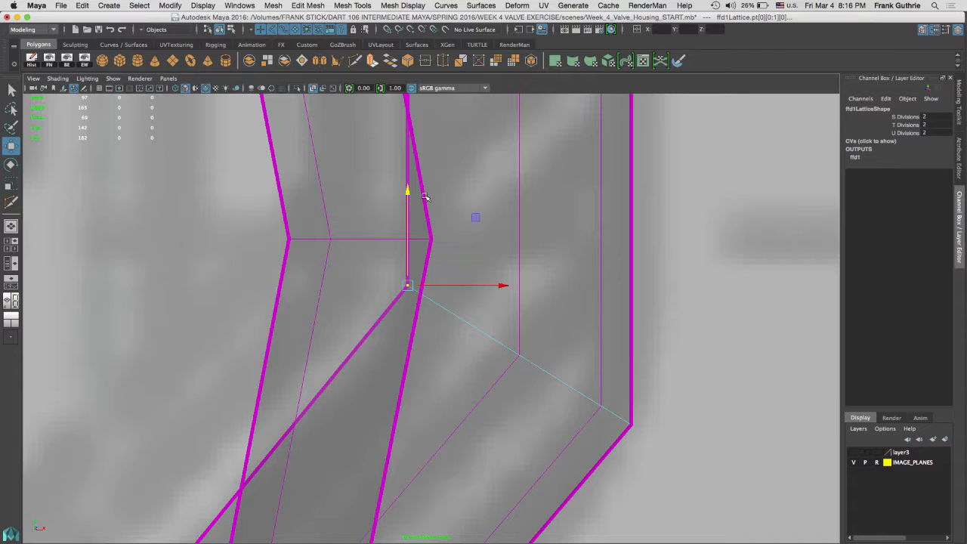
Select the whole mesh and delete its construction history to bake in the lattice deformation.
{"action": "right_click_drag", "start_coordinate": [603, 275], "coordinate": [654, 226]}
{"action": "left_click", "coordinate": [611, 249]}
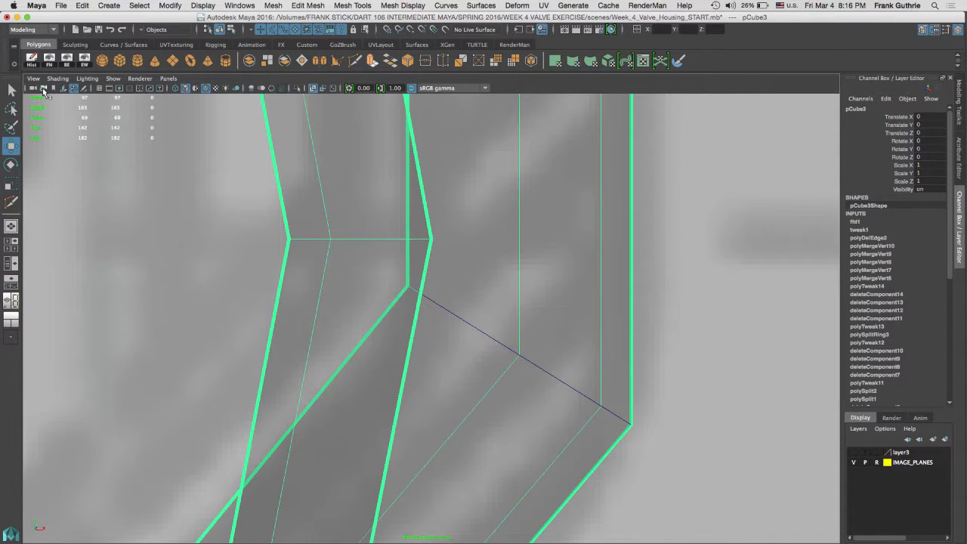
{"action": "left_click", "coordinate": [32, 61]}
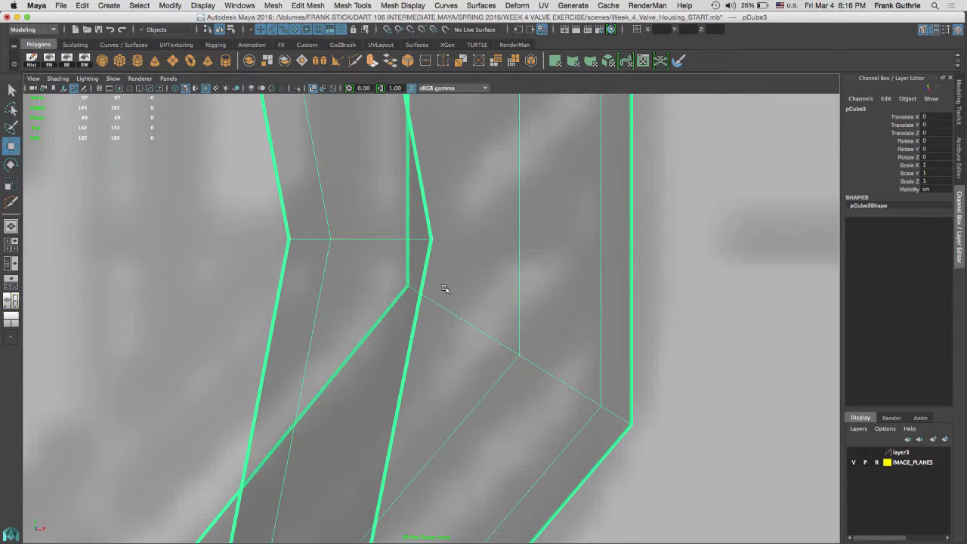
Snap the neighbouring strip's inner corner vertex vertically and horizontally to the inner end of the slanted joint row.
{"action": "right_click_drag", "start_coordinate": [431, 242], "coordinate": [381, 240]}
{"action": "left_click", "coordinate": [430, 239]}
{"action": "left_click_drag", "start_coordinate": [431, 225], "coordinate": [431, 204]}
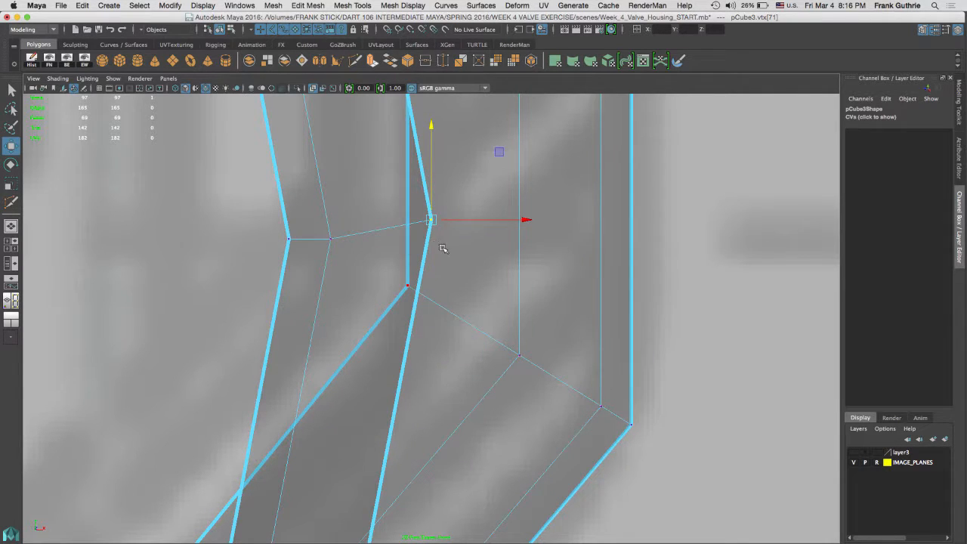
{"action": "key", "text": "v"}
{"action": "middle_click_drag", "start_coordinate": [408, 288], "coordinate": [407, 287]}
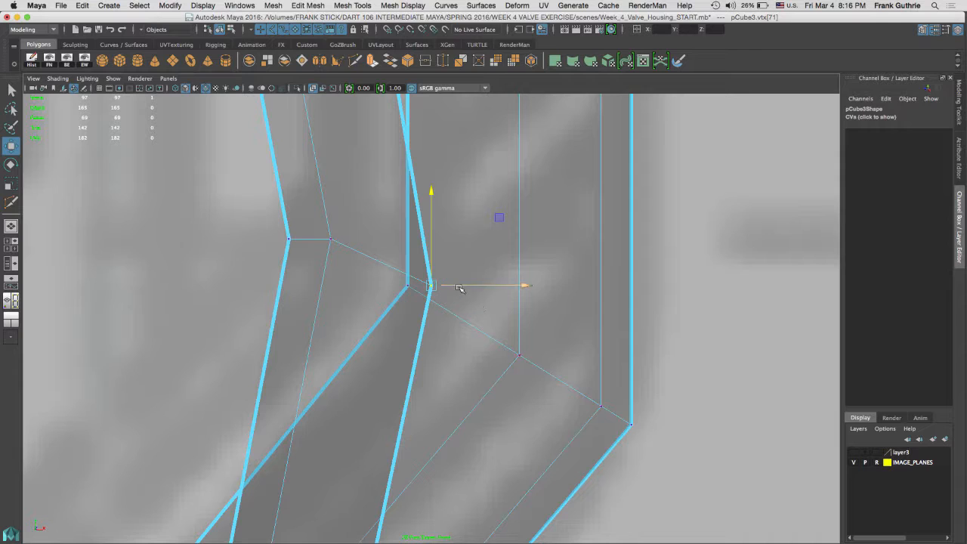
{"action": "left_click_drag", "start_coordinate": [459, 288], "coordinate": [423, 281]}
{"action": "left_click_drag", "start_coordinate": [527, 287], "coordinate": [565, 286]}
{"action": "middle_click_drag", "start_coordinate": [415, 291], "coordinate": [406, 290]}
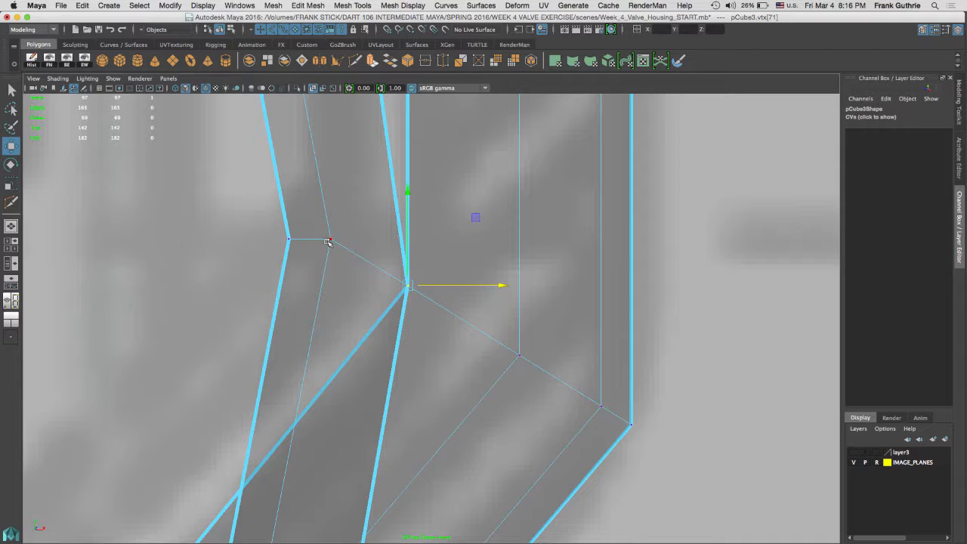
Examine the snapped vertex and the slanted joint row in the front and perspective views.
{"action": "middle_click_drag", "start_coordinate": [505, 241], "coordinate": [504, 357], "text": "alt"}
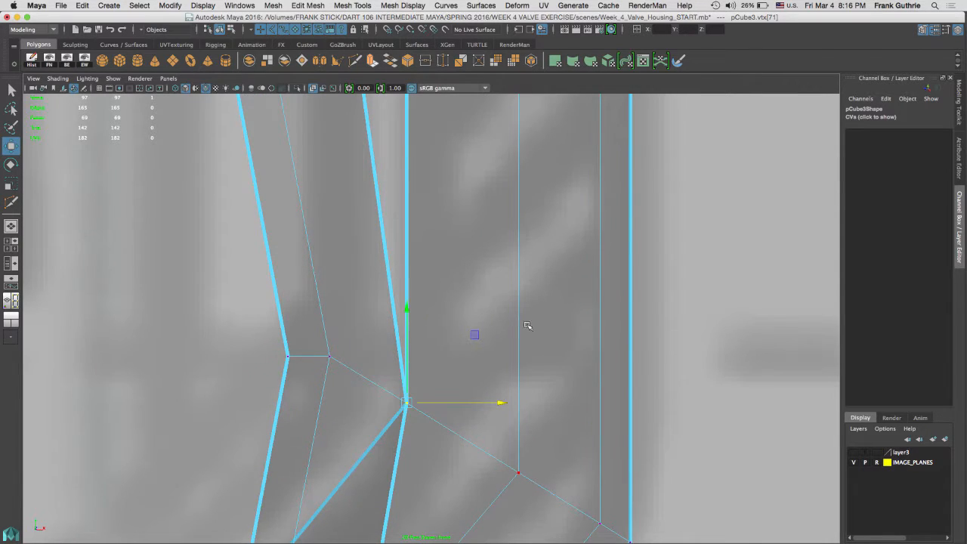
{"action": "right_click_drag", "start_coordinate": [533, 315], "coordinate": [441, 283], "text": "alt"}
{"action": "middle_click_drag", "start_coordinate": [455, 229], "coordinate": [422, 213], "text": "alt"}
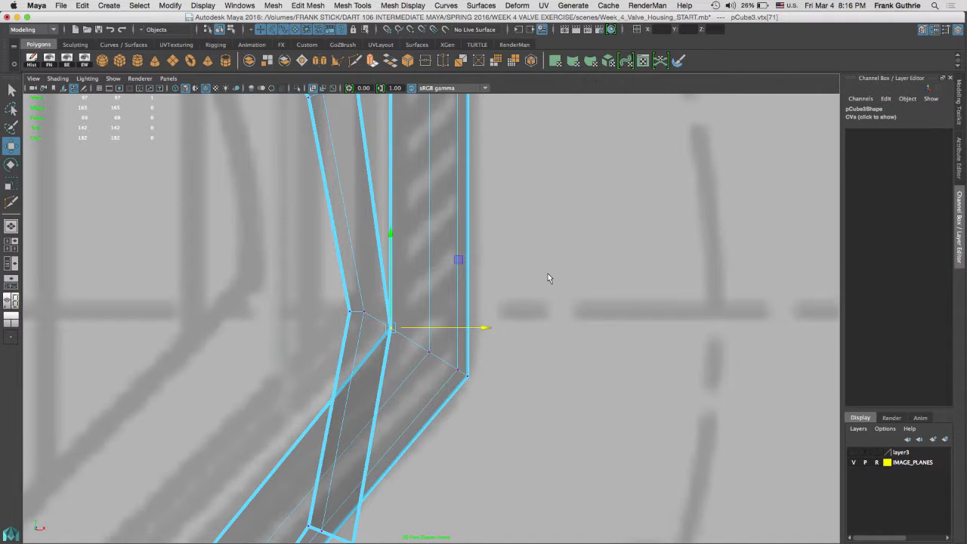
{"action": "key", "text": "space"}
{"action": "key", "text": "space"}
{"action": "mouse_move", "coordinate": [365, 260]}
{"action": "left_mouse_down", "text": "alt"}
{"action": "mouse_move", "coordinate": [539, 220]}
{"action": "mouse_move", "coordinate": [493, 224]}
{"action": "mouse_move", "coordinate": [371, 317]}
{"action": "mouse_move", "coordinate": [384, 324]}
{"action": "left_mouse_up", "text": "alt"}
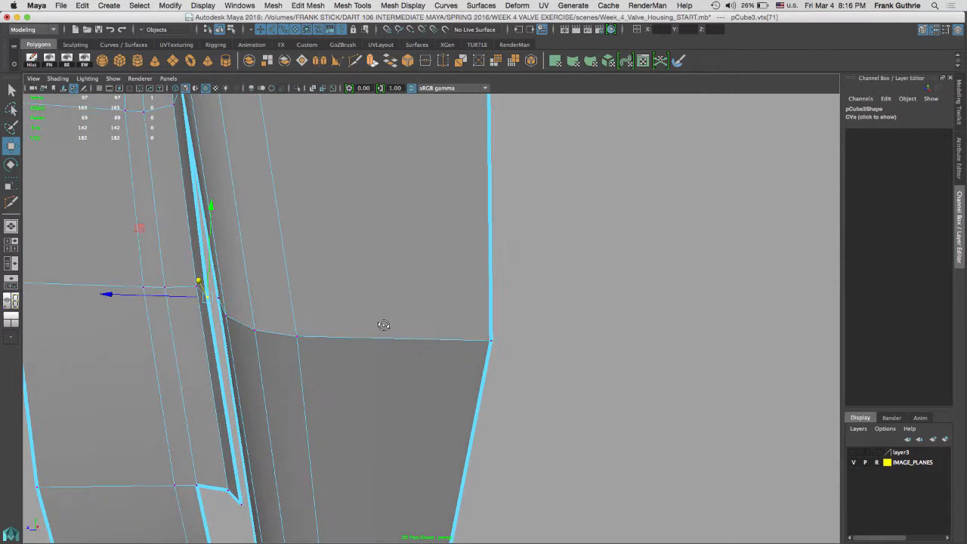
Examine the snapped joint vertex and its neighbouring rows in the perspective view and in the front wireframe view.
{"action": "middle_click_drag", "start_coordinate": [221, 310], "coordinate": [302, 290], "text": "alt"}
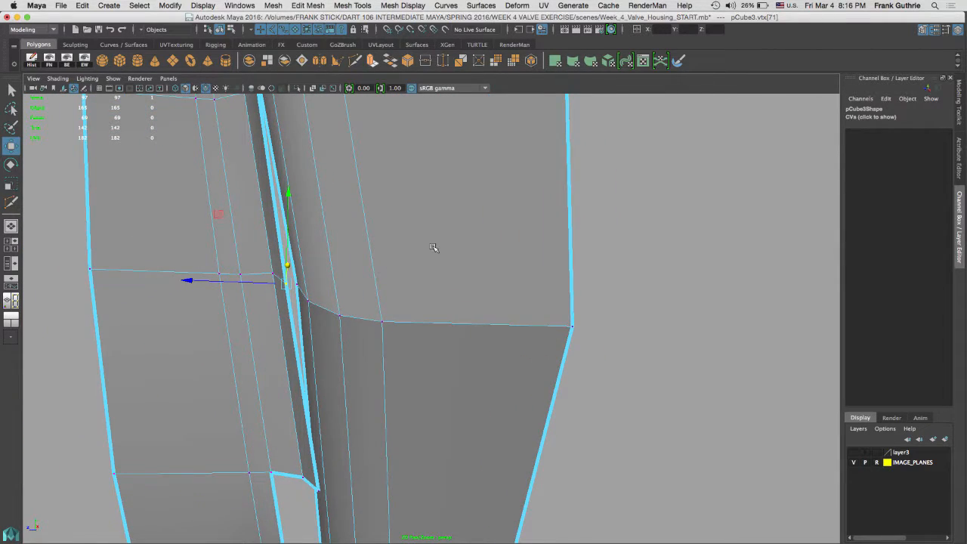
{"action": "mouse_move", "coordinate": [432, 248]}
{"action": "left_mouse_down", "text": "alt"}
{"action": "mouse_move", "coordinate": [345, 296]}
{"action": "mouse_move", "coordinate": [432, 237]}
{"action": "left_mouse_up", "text": "alt"}
{"action": "key", "text": "space"}
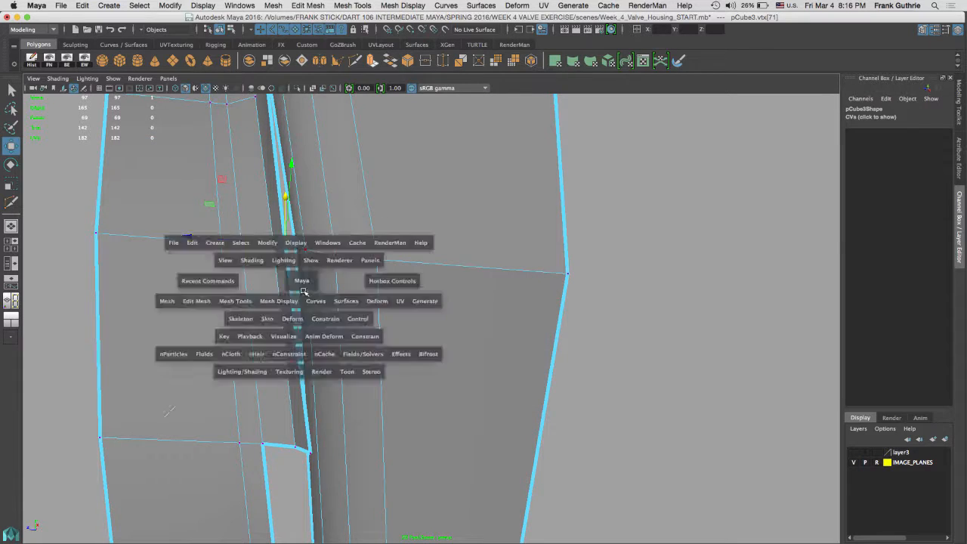
{"action": "key", "text": "space"}
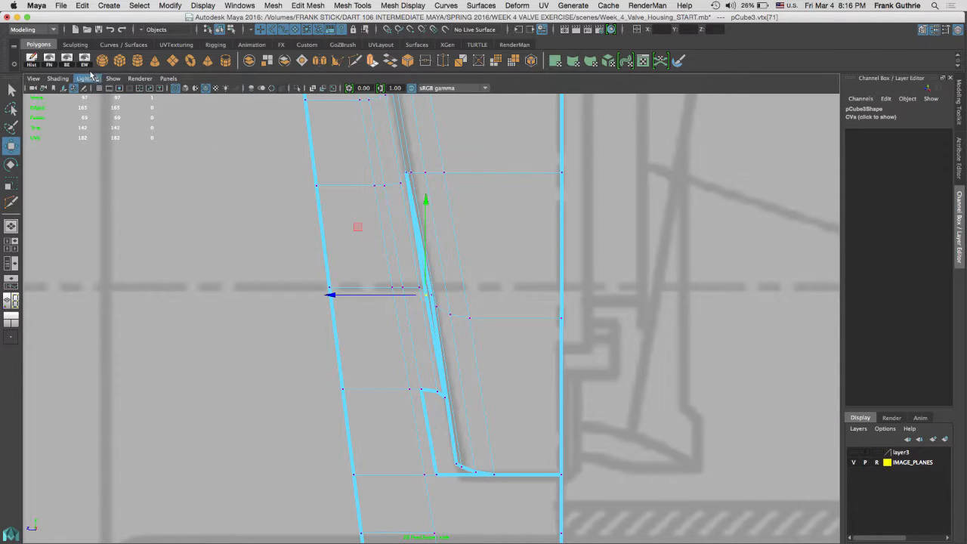
{"action": "left_click", "coordinate": [67, 64]}
{"action": "right_click_drag", "start_coordinate": [270, 257], "coordinate": [713, 339], "text": "alt"}
{"action": "middle_click_drag", "start_coordinate": [533, 287], "coordinate": [539, 499], "text": "alt"}
{"action": "middle_click_drag", "start_coordinate": [516, 363], "coordinate": [468, 176], "text": "alt"}
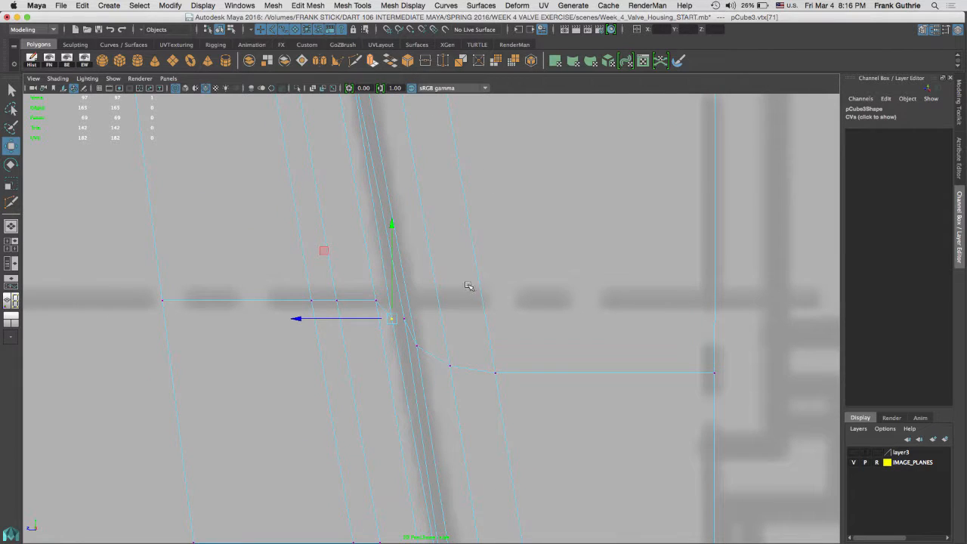
{"action": "middle_click_drag", "start_coordinate": [481, 337], "coordinate": [448, 124], "text": "alt"}
{"action": "middle_click_drag", "start_coordinate": [453, 326], "coordinate": [481, 457], "text": "alt"}
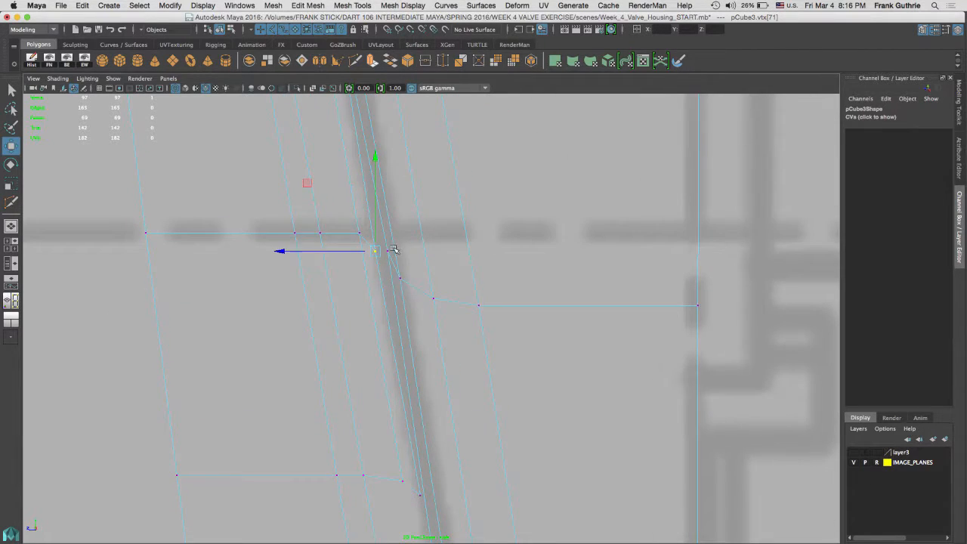
{"action": "scroll", "coordinate": [381, 226], "scroll_direction": "up", "scroll_amount": 2}
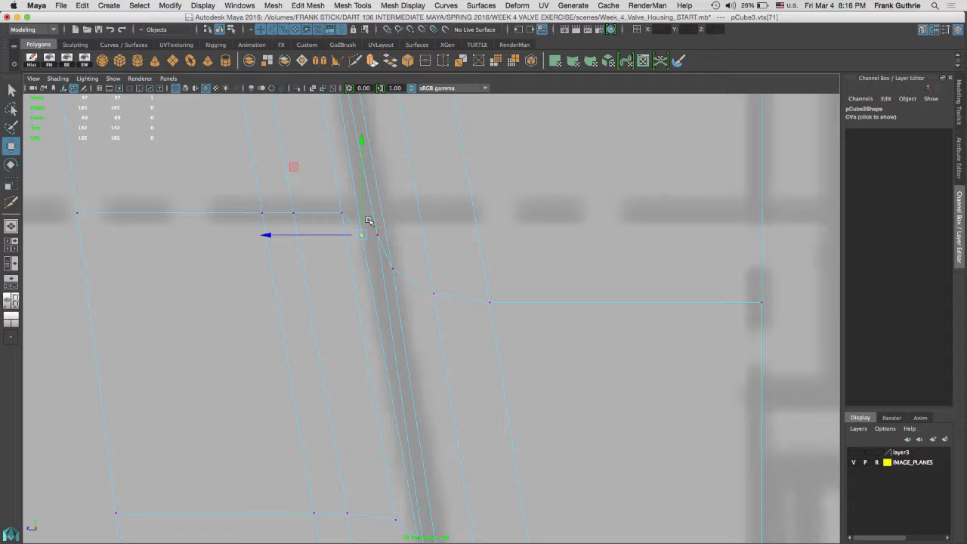
{"action": "left_click_drag", "start_coordinate": [378, 224], "coordinate": [499, 337]}
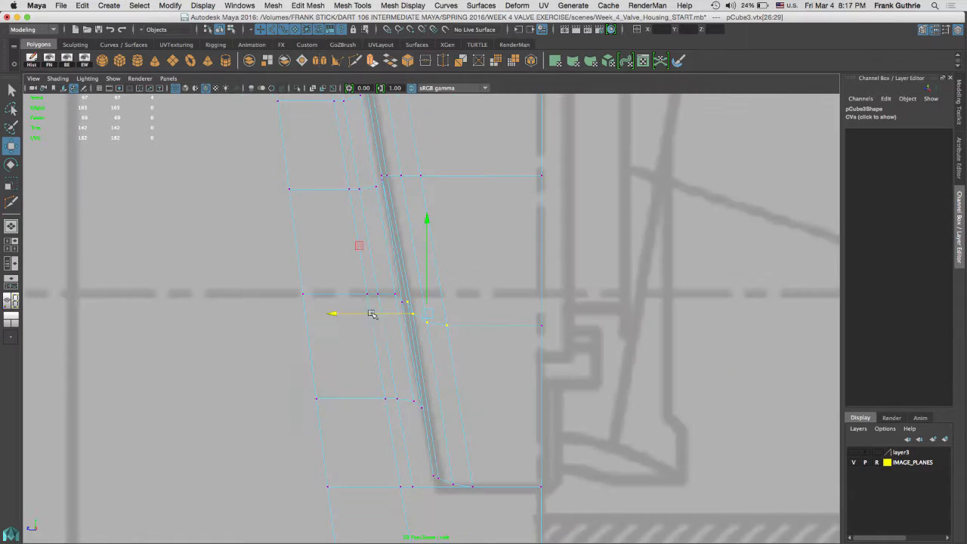
{"action": "right_click_drag", "start_coordinate": [370, 315], "coordinate": [602, 318], "text": "alt"}
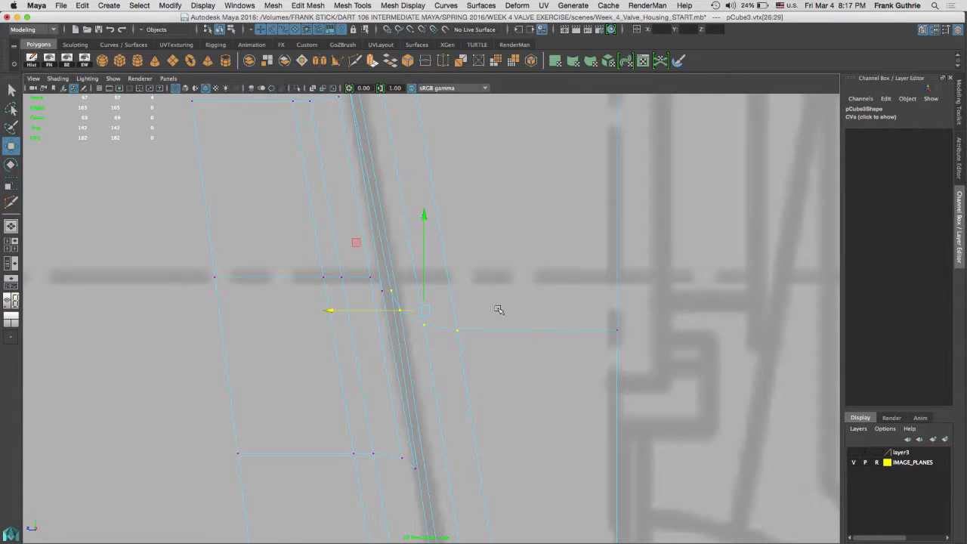
{"action": "middle_click_drag", "start_coordinate": [504, 315], "coordinate": [491, 433], "text": "alt"}
{"action": "right_click_drag", "start_coordinate": [419, 185], "coordinate": [340, 198], "text": "alt"}
{"action": "middle_click_drag", "start_coordinate": [406, 224], "coordinate": [417, 128], "text": "alt"}
{"action": "right_click_drag", "start_coordinate": [461, 198], "coordinate": [334, 216], "text": "alt"}
{"action": "middle_click_drag", "start_coordinate": [423, 209], "coordinate": [405, 194], "text": "alt"}
{"action": "left_click_drag", "start_coordinate": [395, 130], "coordinate": [401, 142]}
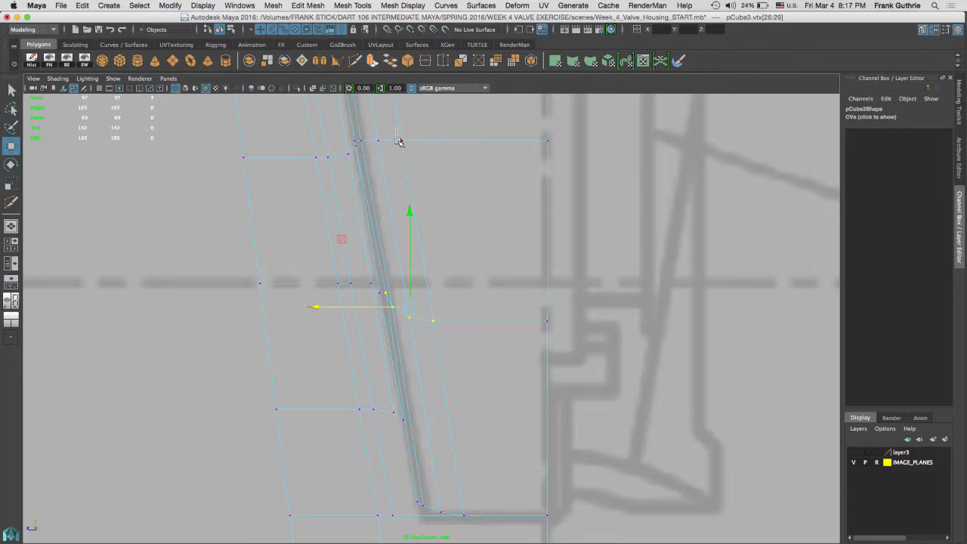
{"action": "left_click_drag", "start_coordinate": [399, 141], "coordinate": [400, 142]}
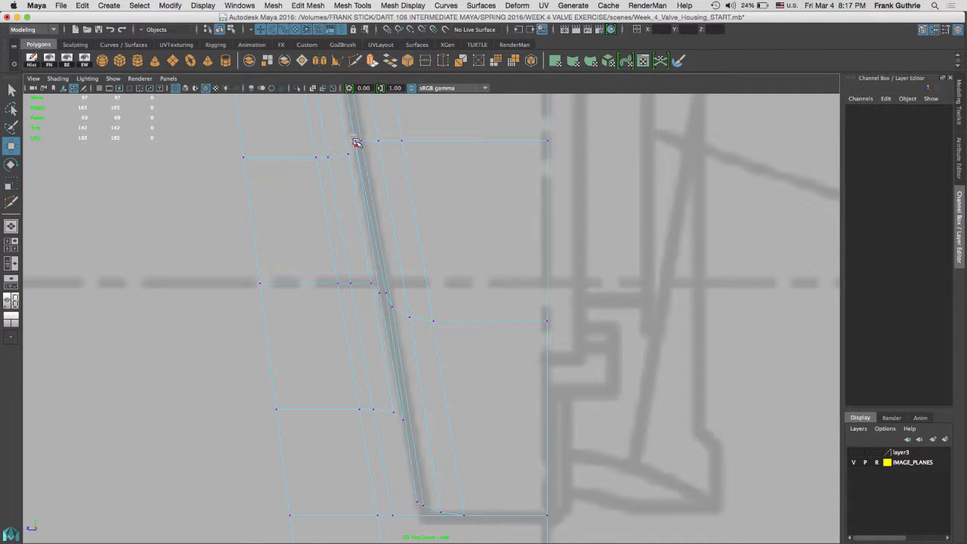
Select the inner-end vertices of the strip's upper, lower and middle rows along the slanted seam and open the lattice deformer command.
{"action": "left_click", "coordinate": [356, 142]}
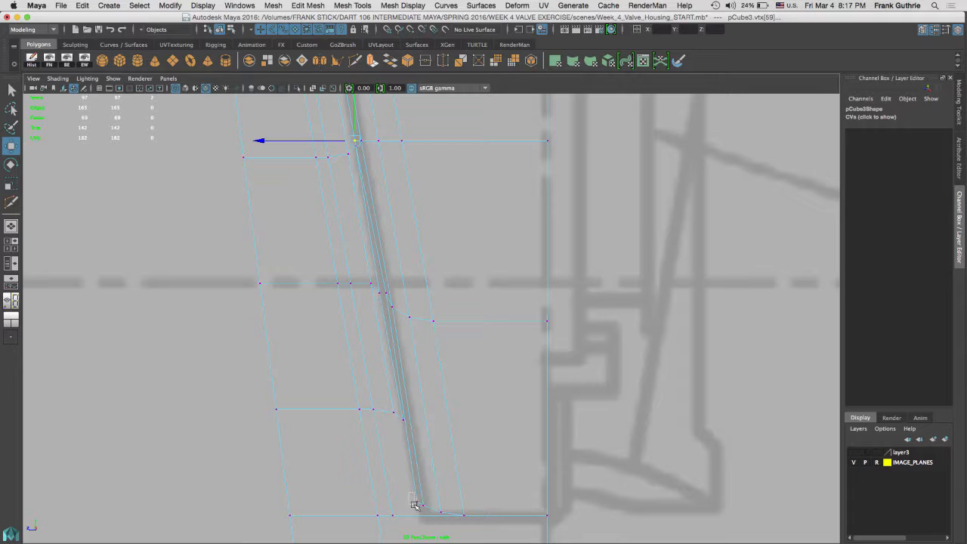
{"action": "left_click_drag", "start_coordinate": [412, 495], "coordinate": [420, 509], "text": "shift"}
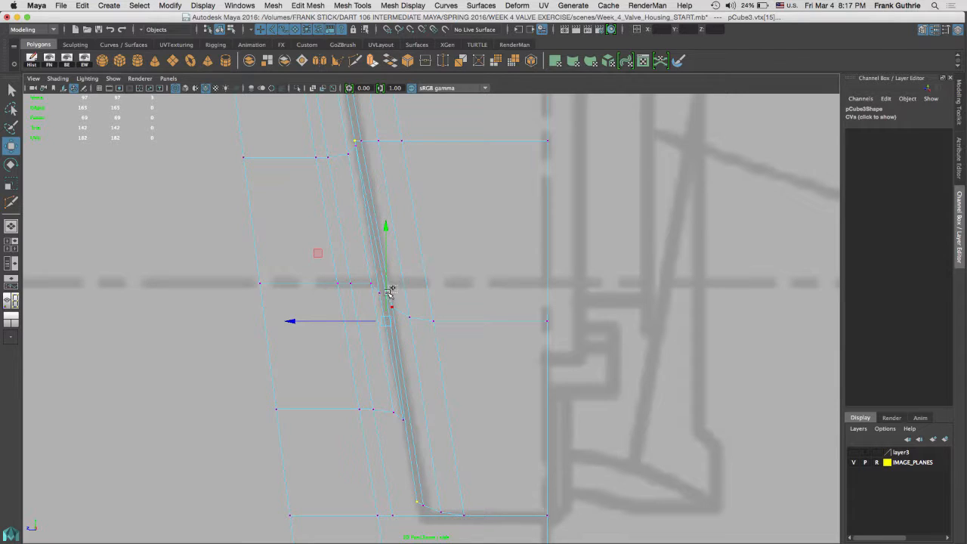
{"action": "left_click", "coordinate": [518, 6]}
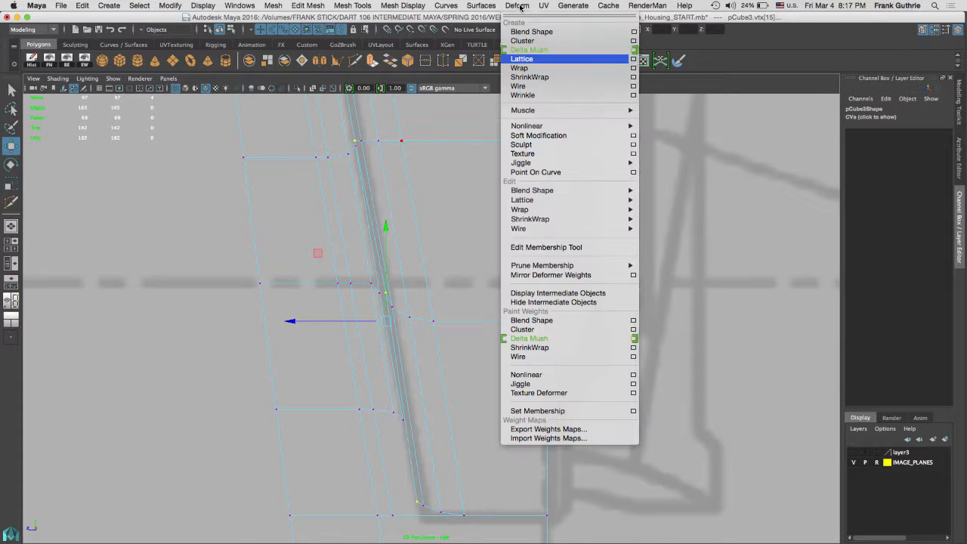
Apply a lattice to the selected vertices and snap its upper-right points onto its upper-left points at the slanted edge's top vertex.
{"action": "left_click", "coordinate": [534, 60]}
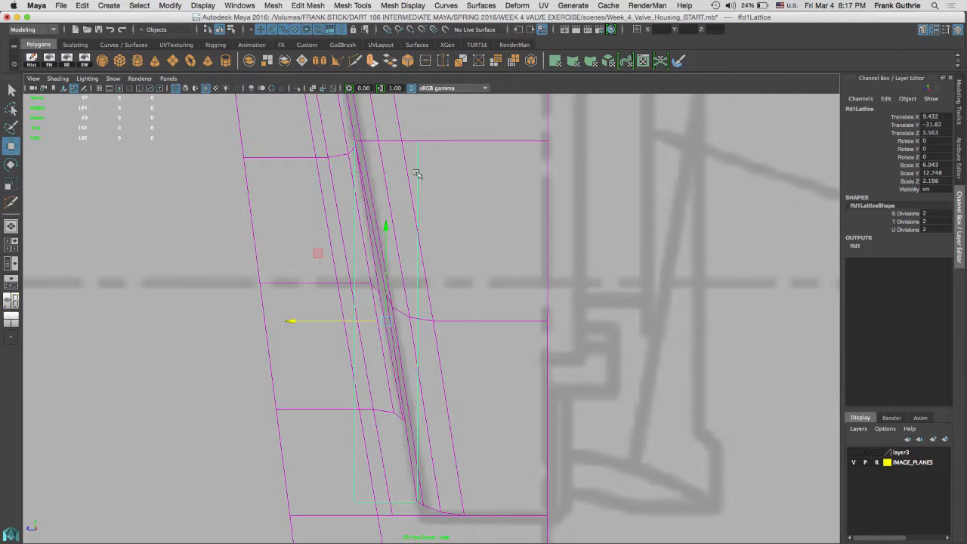
{"action": "right_click_drag", "start_coordinate": [416, 174], "coordinate": [417, 149]}
{"action": "left_click_drag", "start_coordinate": [411, 129], "coordinate": [521, 114]}
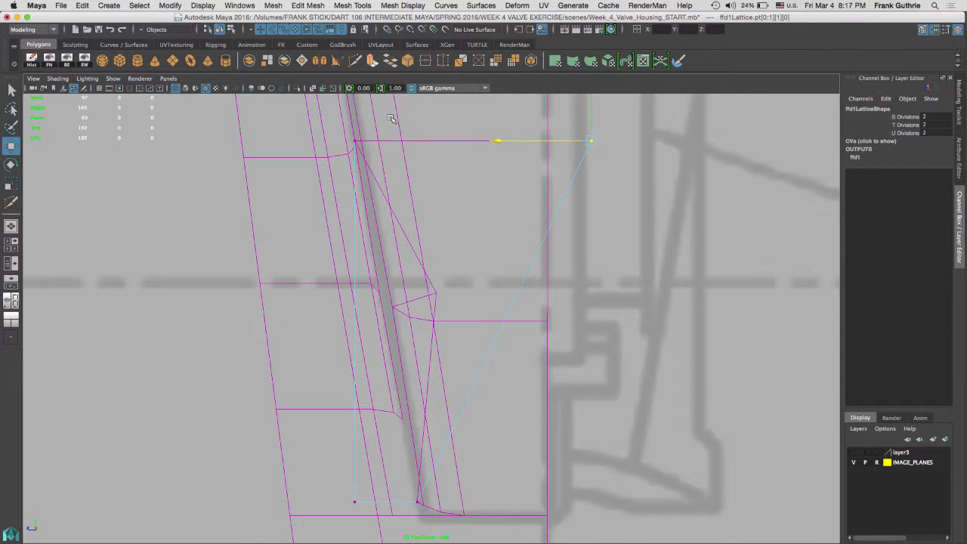
{"action": "key", "text": "v"}
{"action": "left_click_drag", "start_coordinate": [355, 142], "coordinate": [357, 142]}
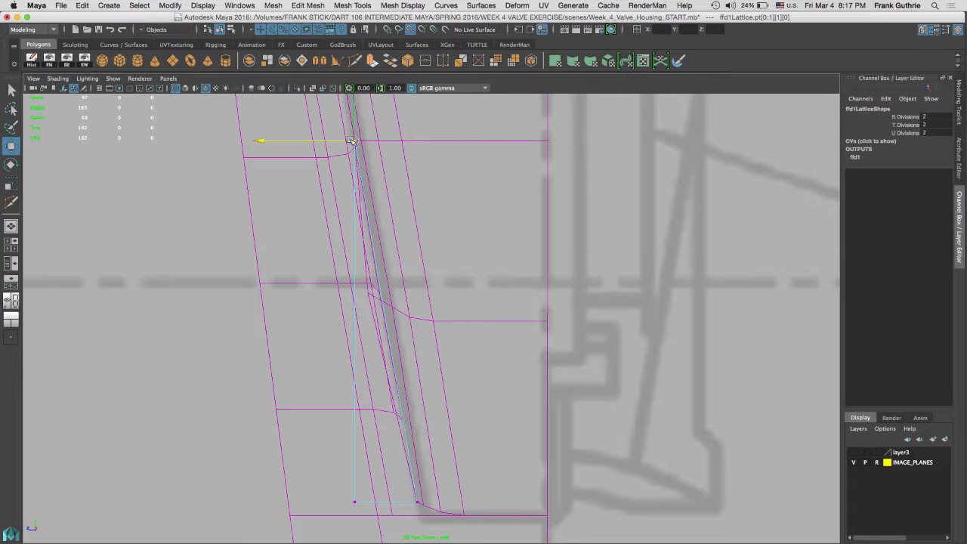
Snap the lattice's lower-left points onto its lower-right points at the edge's bottom vertex, and delete the mesh's history.
{"action": "left_click_drag", "start_coordinate": [368, 491], "coordinate": [263, 502]}
{"action": "key", "text": "v"}
{"action": "middle_click_drag", "start_coordinate": [404, 501], "coordinate": [415, 502]}
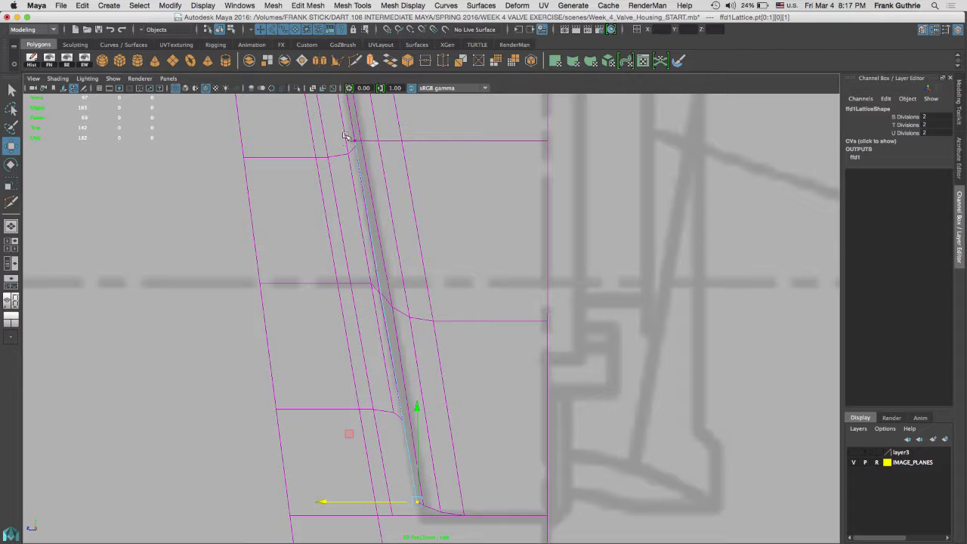
{"action": "left_click", "coordinate": [415, 342]}
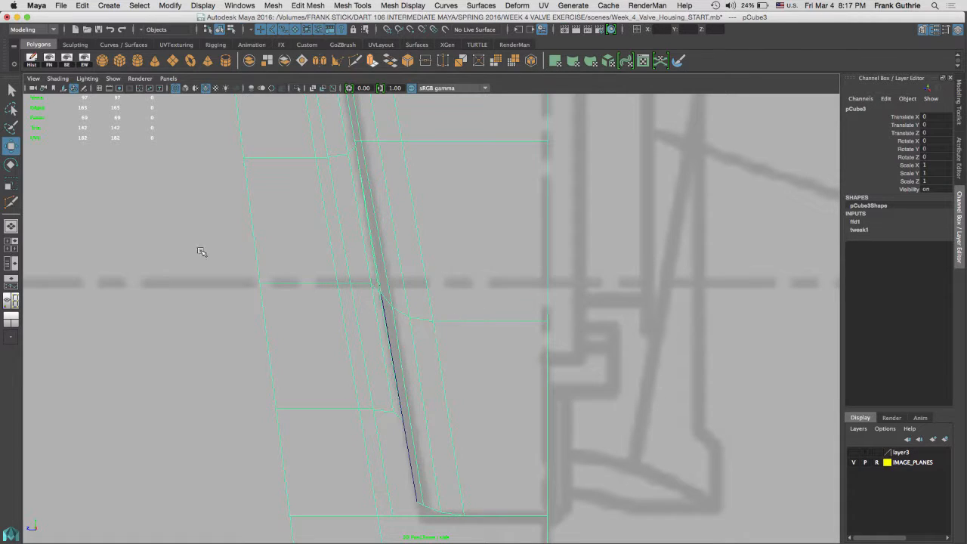
{"action": "left_click", "coordinate": [32, 60]}
Select the upper, middle and lower vertices of the next slanted edge to the right and apply a lattice to them.
{"action": "right_click_drag", "start_coordinate": [364, 142], "coordinate": [313, 139]}
{"action": "left_click", "coordinate": [363, 140]}
{"action": "left_click", "coordinate": [358, 142]}
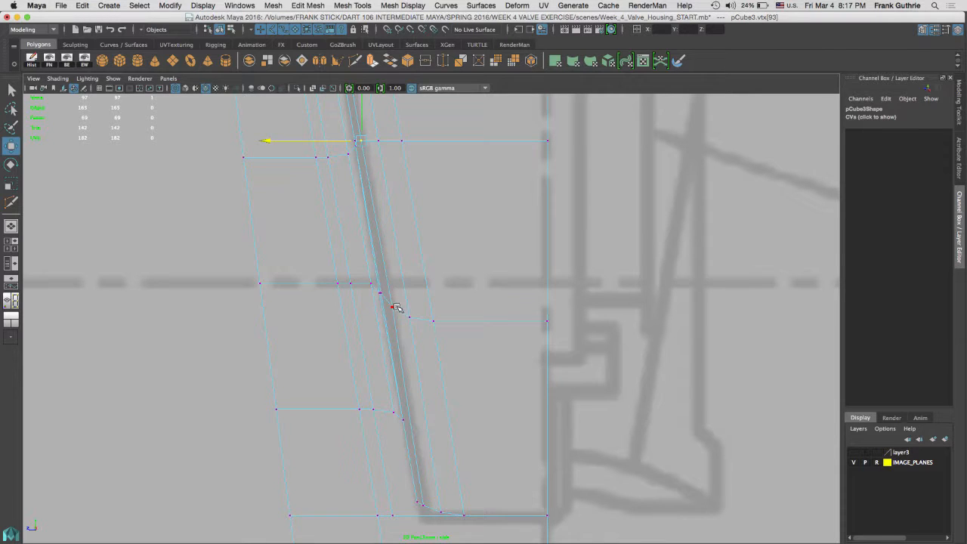
{"action": "left_click", "coordinate": [391, 307]}
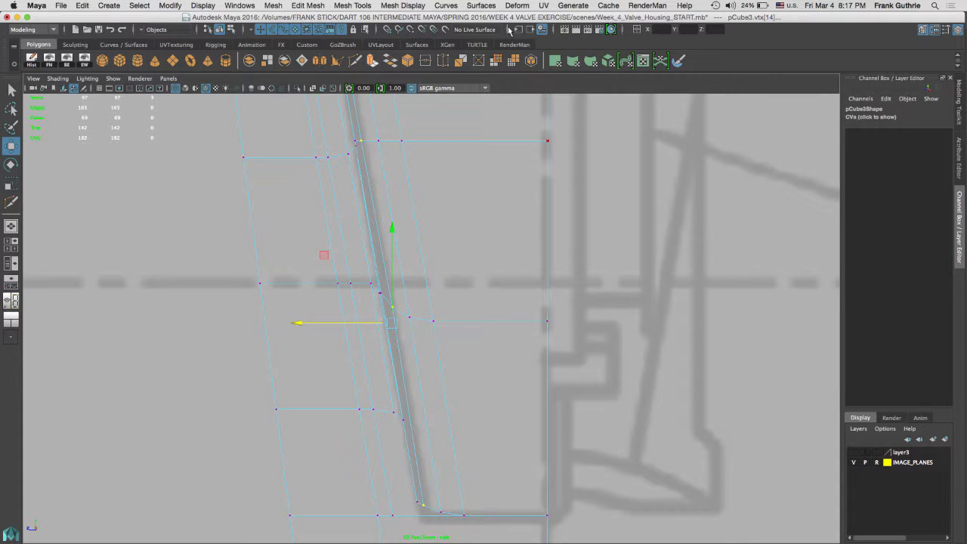
{"action": "left_click", "coordinate": [520, 6]}
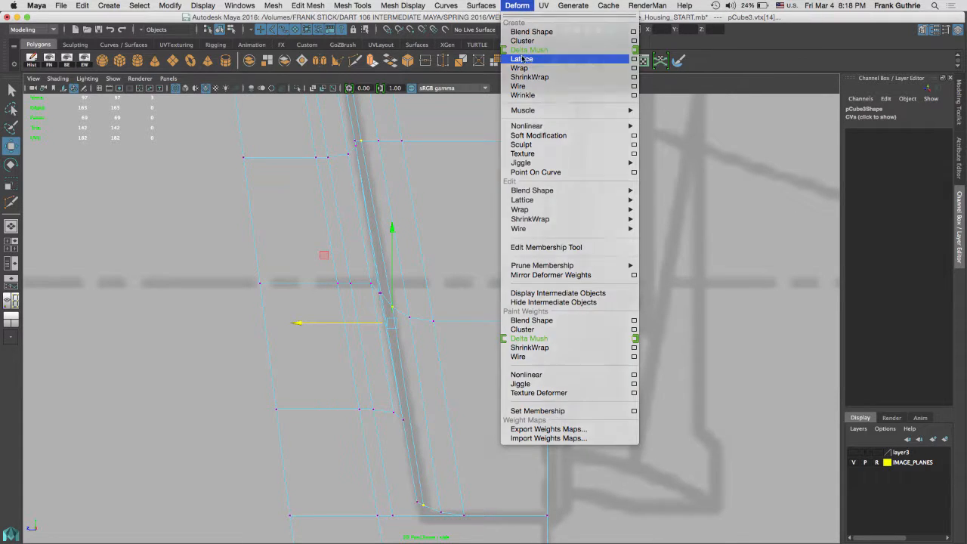
{"action": "left_click", "coordinate": [529, 55]}
Collapse this second lattice into a slanted line by snapping its upper-right and lower-left points to the opposite corners, and delete the mesh's history.
{"action": "right_click_drag", "start_coordinate": [423, 168], "coordinate": [404, 136]}
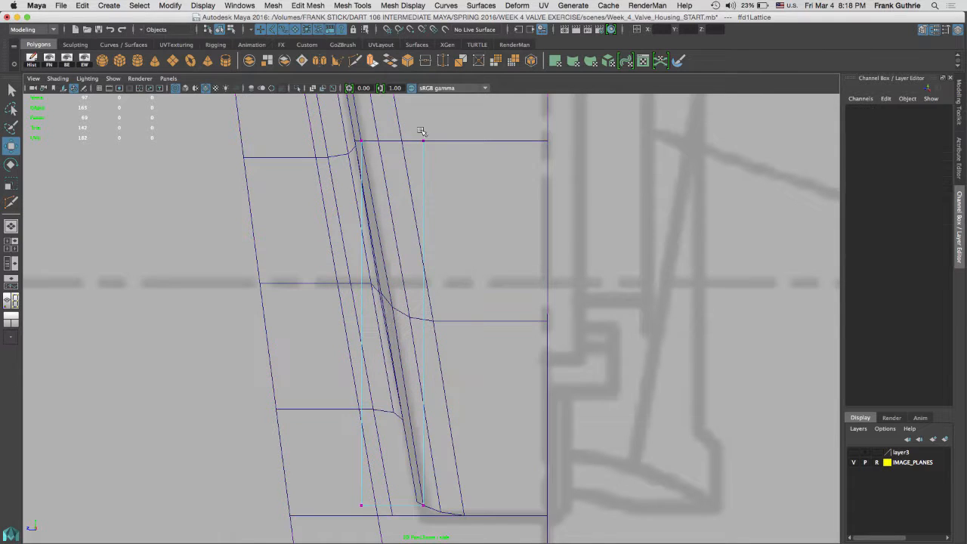
{"action": "left_click_drag", "start_coordinate": [420, 133], "coordinate": [506, 161]}
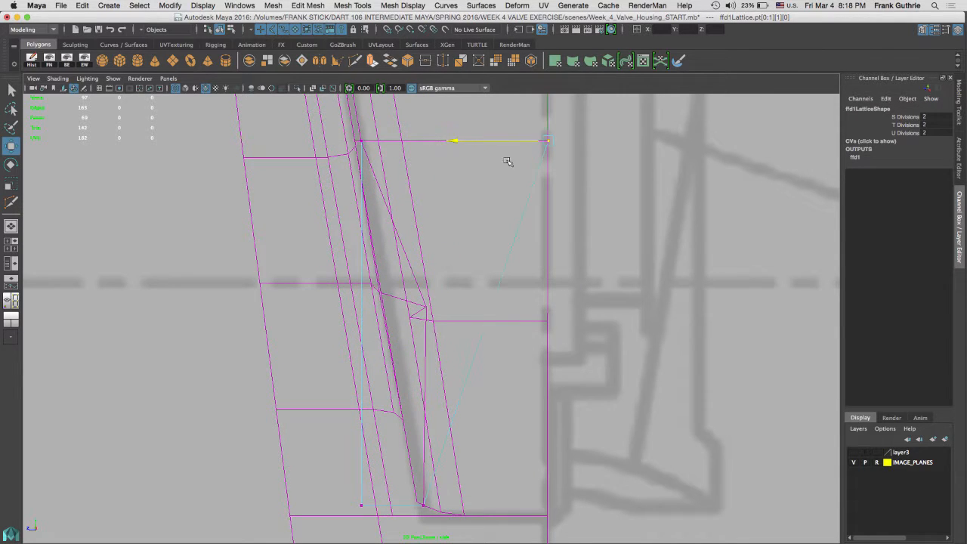
{"action": "key", "text": "z"}
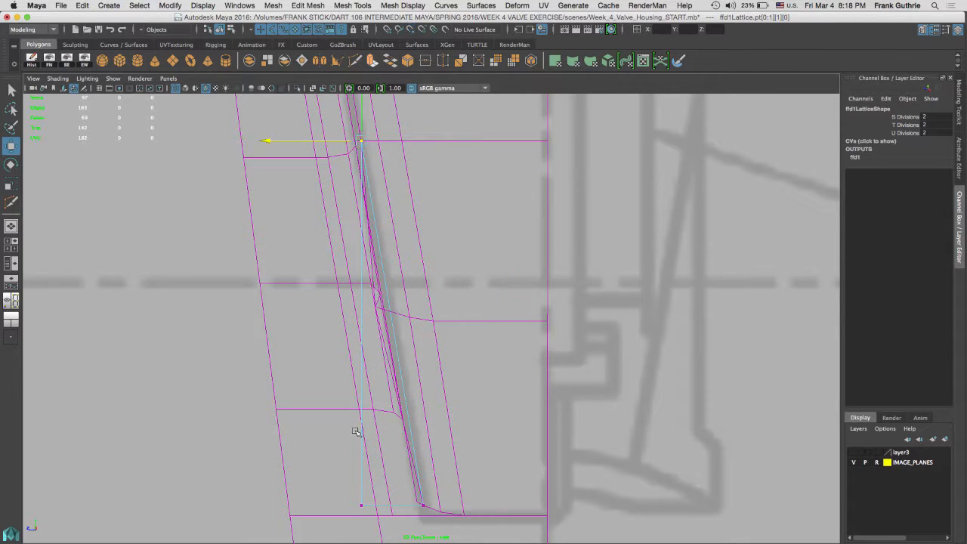
{"action": "left_click_drag", "start_coordinate": [374, 501], "coordinate": [290, 506]}
{"action": "key", "text": "v"}
{"action": "middle_click_drag", "start_coordinate": [406, 505], "coordinate": [421, 505]}
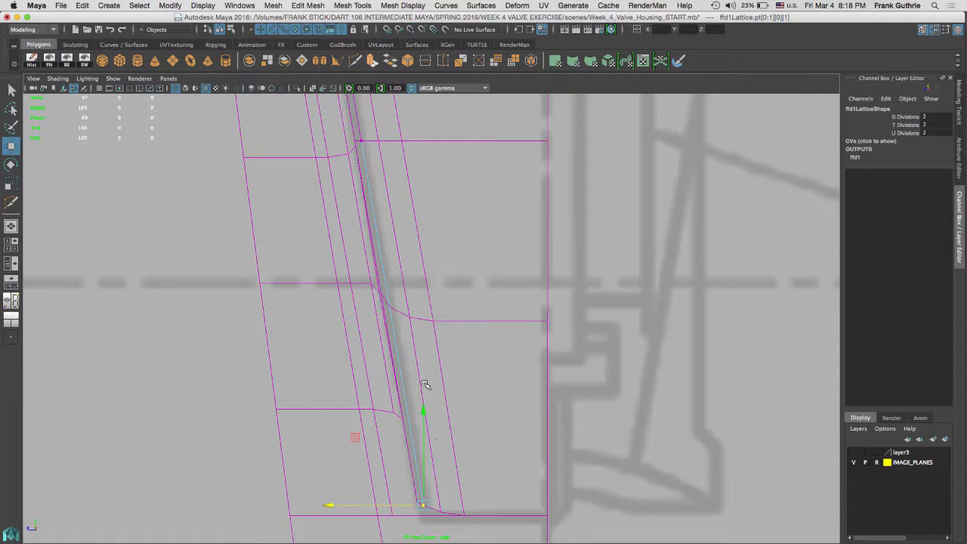
{"action": "left_click", "coordinate": [429, 317]}
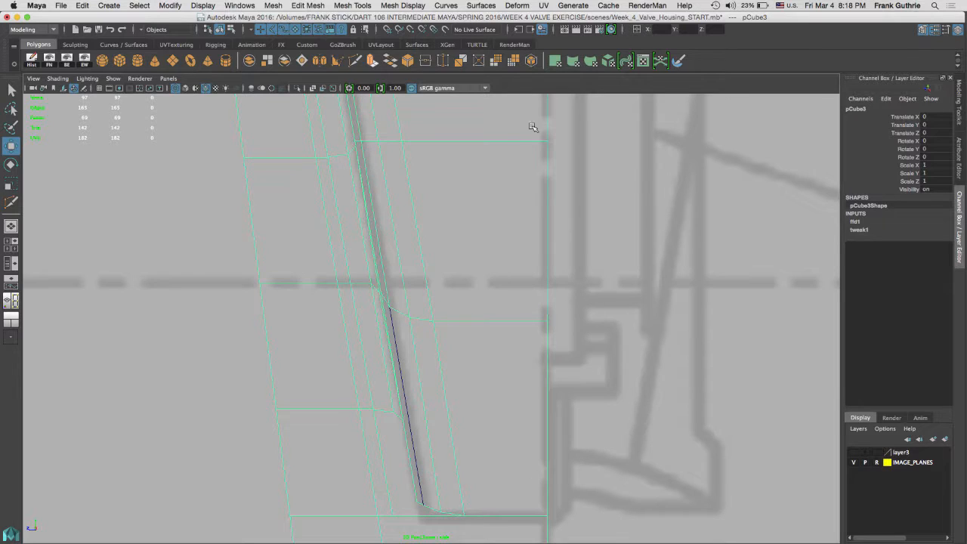
{"action": "left_click", "coordinate": [31, 60]}
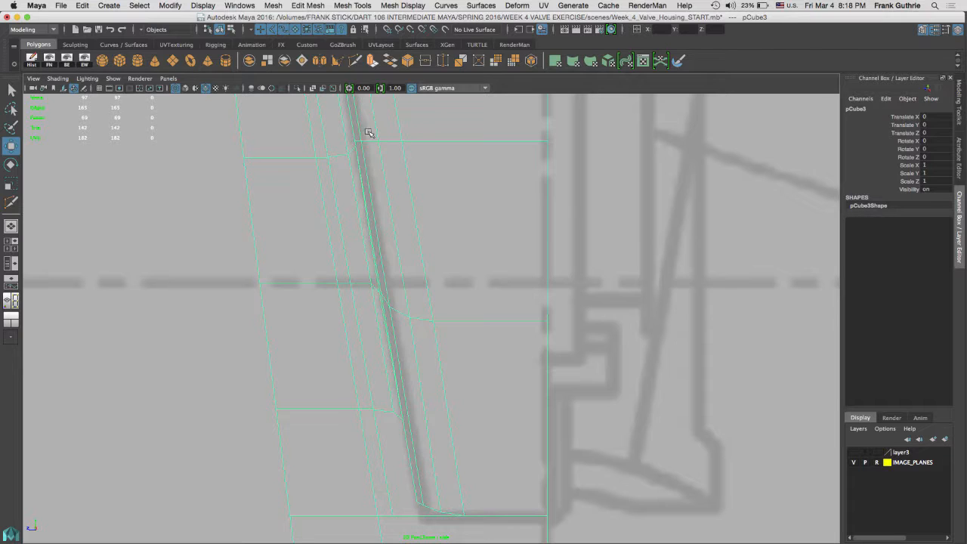
Select the three vertices of the edge column just right of the reference wall line and apply a lattice to them.
{"action": "right_click_drag", "start_coordinate": [380, 141], "coordinate": [331, 142]}
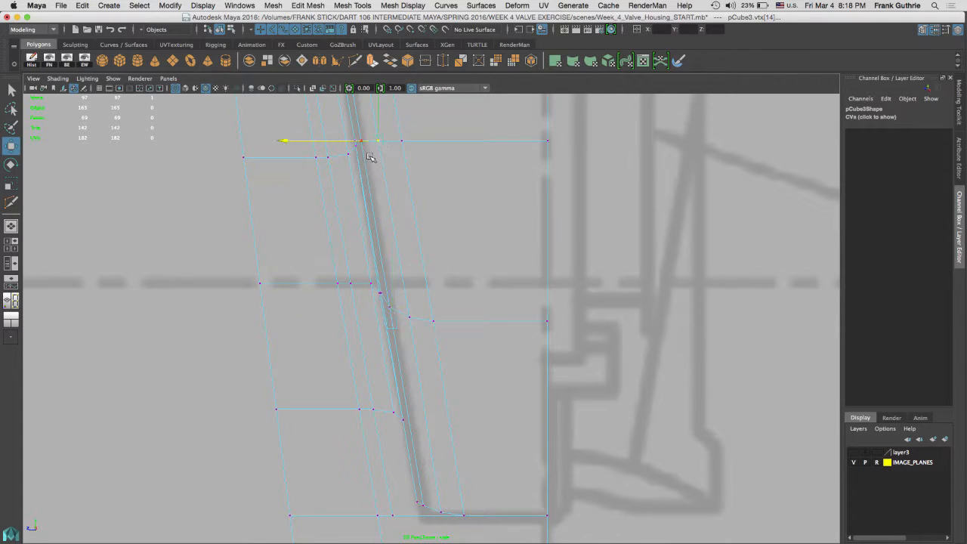
{"action": "left_click", "coordinate": [378, 140]}
{"action": "left_click", "coordinate": [410, 318], "text": "shift"}
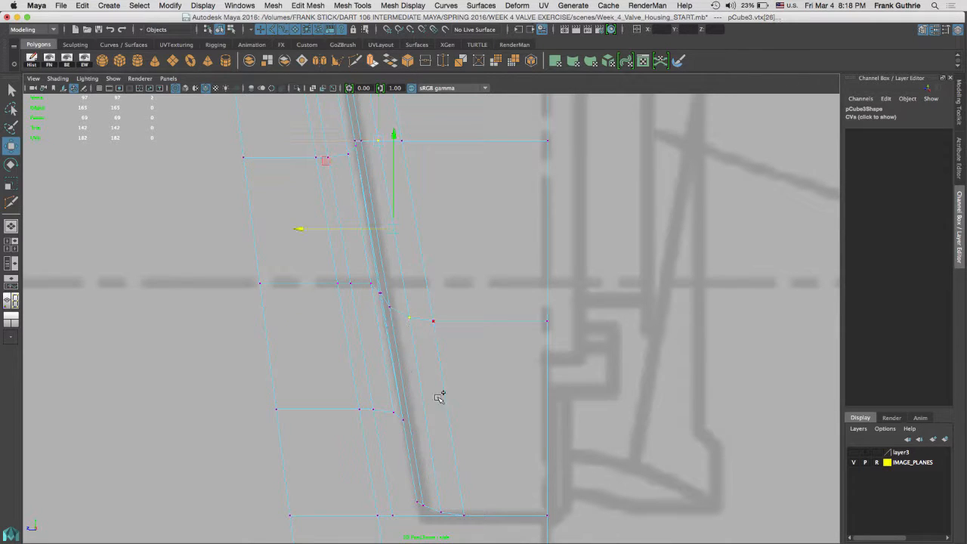
{"action": "left_click", "coordinate": [438, 512], "text": "shift"}
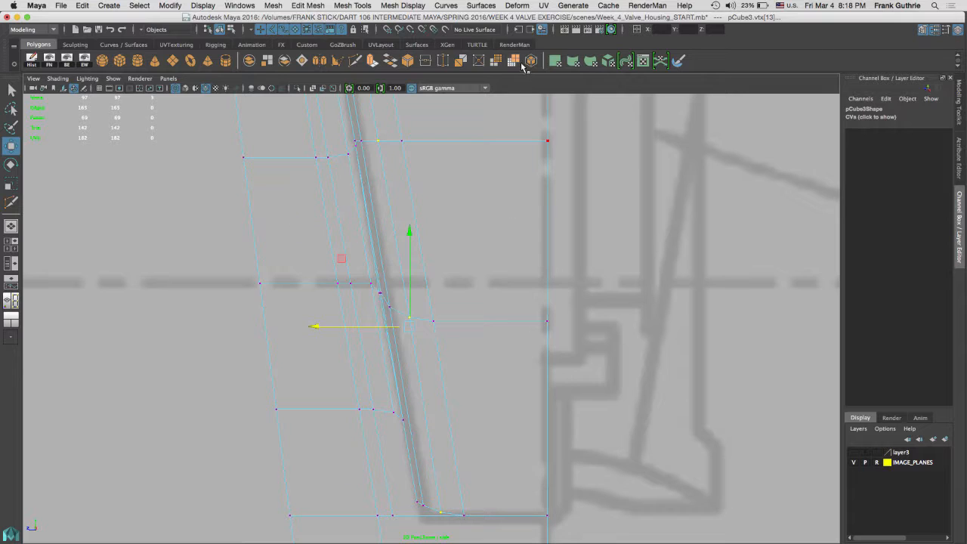
{"action": "left_click", "coordinate": [516, 6]}
{"action": "left_click", "coordinate": [529, 59]}
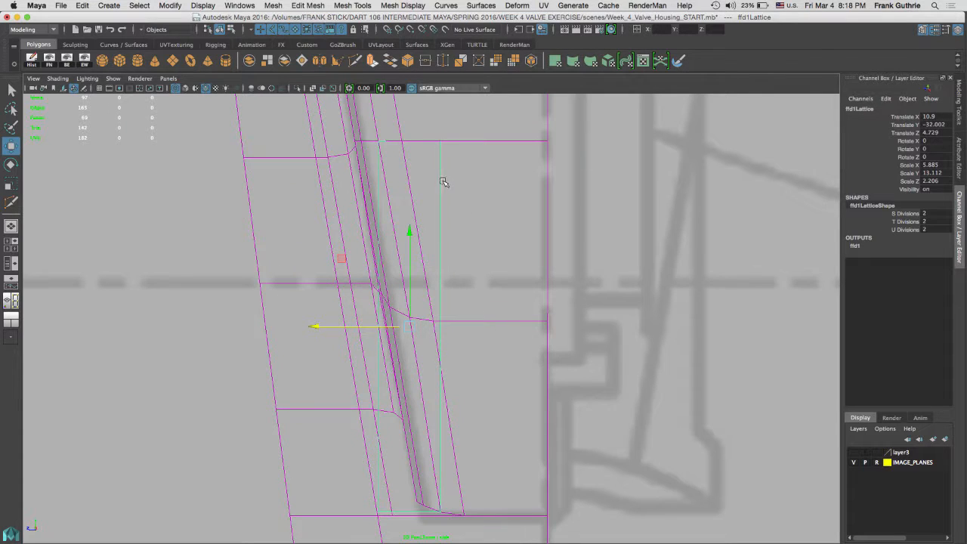
Move the third lattice's upper-right points to its upper-left corner and its lower-left points to its lower-right corner, and delete the mesh's history.
{"action": "right_click_drag", "start_coordinate": [440, 178], "coordinate": [439, 153]}
{"action": "left_click_drag", "start_coordinate": [453, 128], "coordinate": [364, 142]}
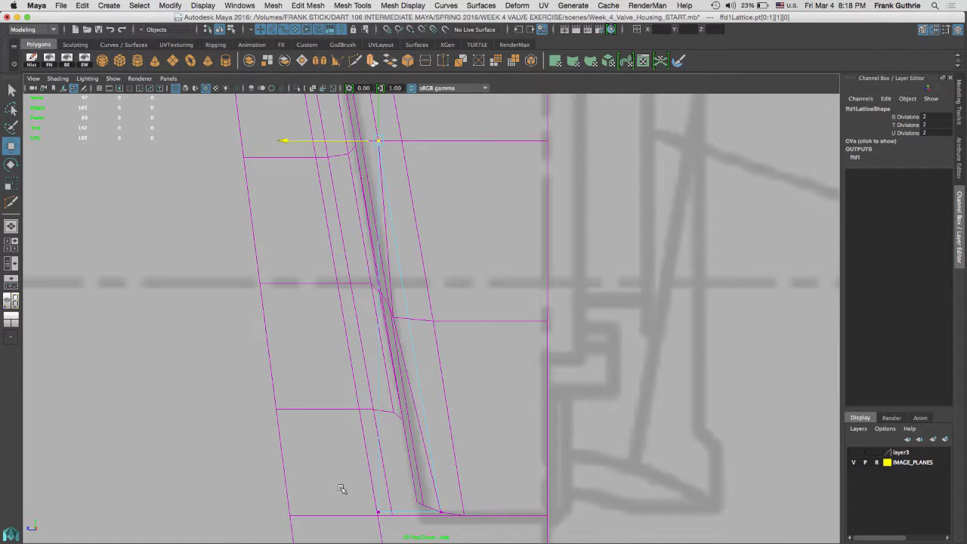
{"action": "left_click", "coordinate": [373, 512]}
{"action": "left_click_drag", "start_coordinate": [304, 514], "coordinate": [440, 512]}
{"action": "key", "text": "v"}
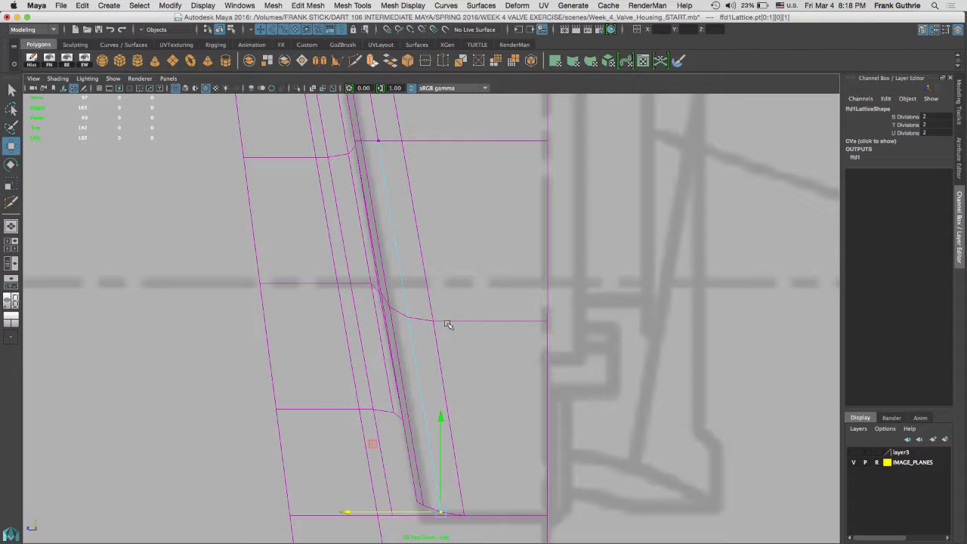
{"action": "left_click", "coordinate": [425, 333]}
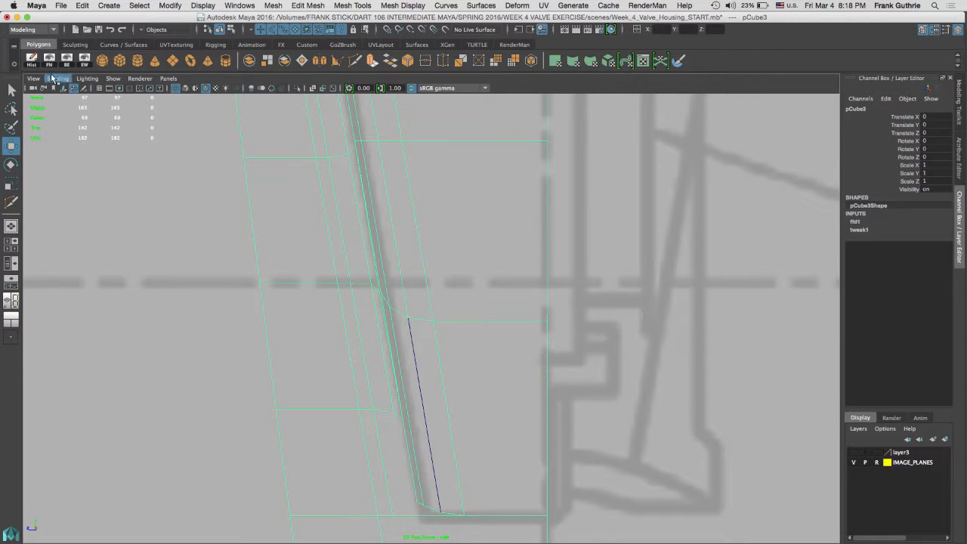
{"action": "left_click", "coordinate": [31, 60]}
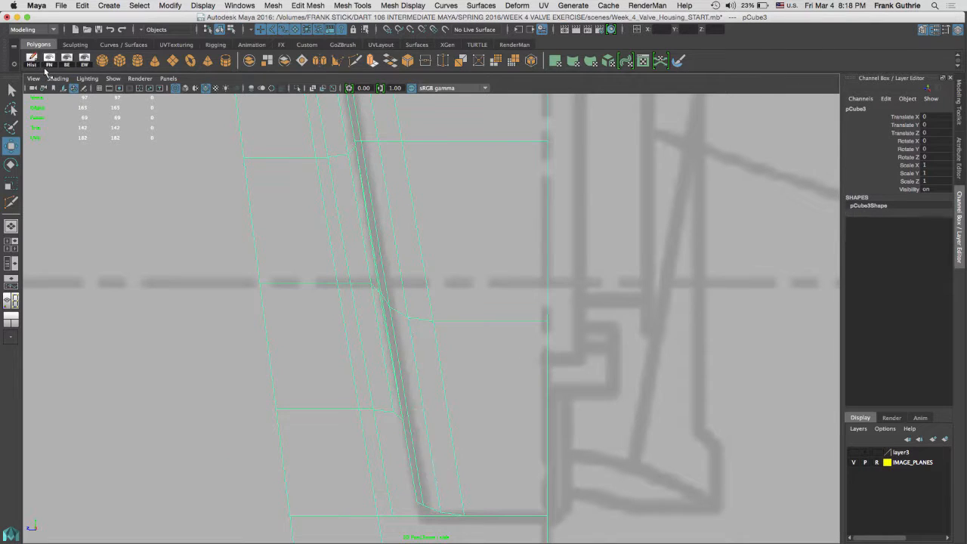
Select the three vertices of the rightmost slanted edge column and apply a lattice to them.
{"action": "right_click_drag", "start_coordinate": [406, 142], "coordinate": [351, 147]}
{"action": "left_click", "coordinate": [401, 140]}
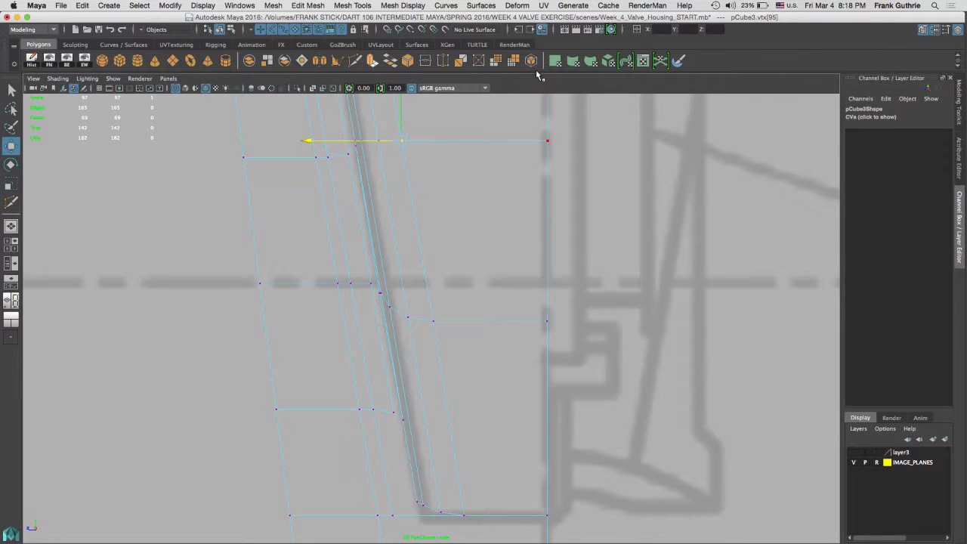
{"action": "left_click", "coordinate": [434, 338]}
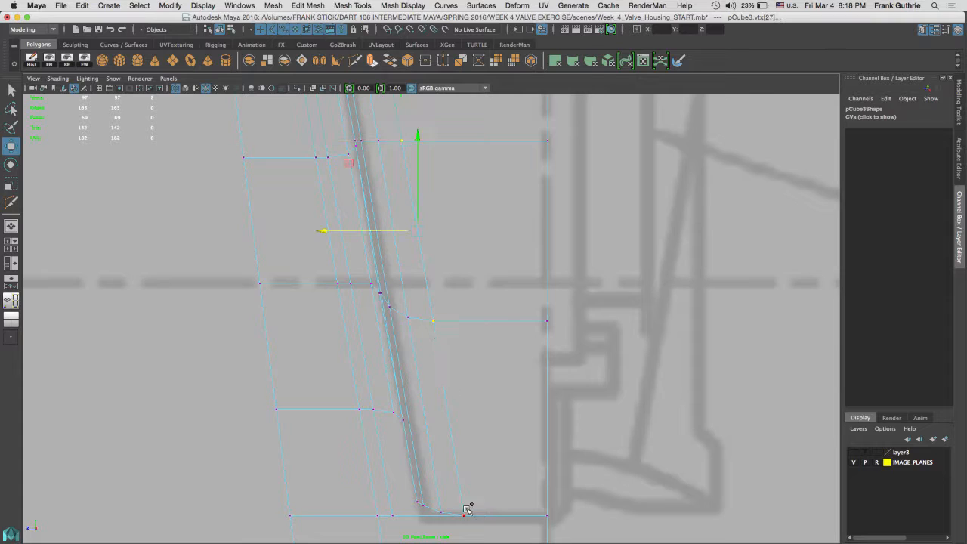
{"action": "left_click", "coordinate": [519, 7]}
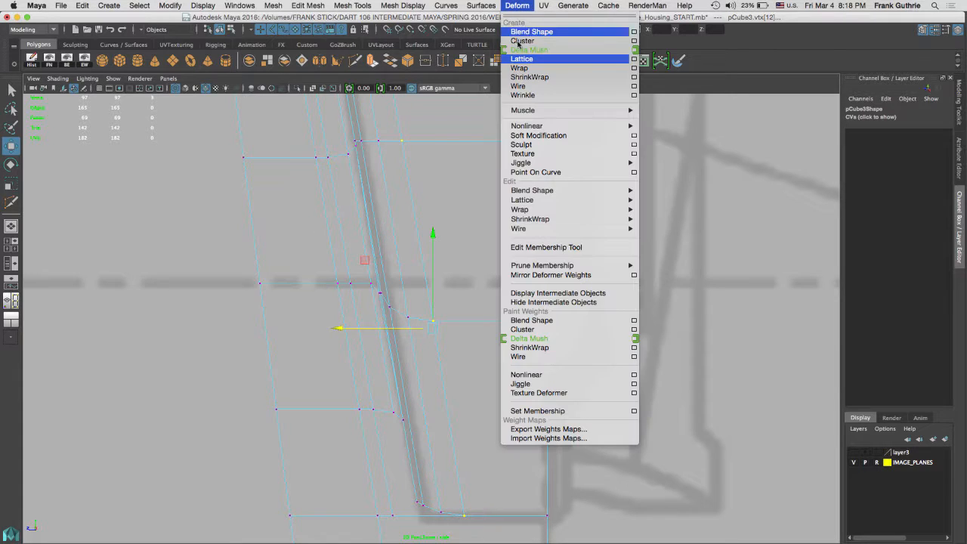
{"action": "left_click", "coordinate": [521, 58]}
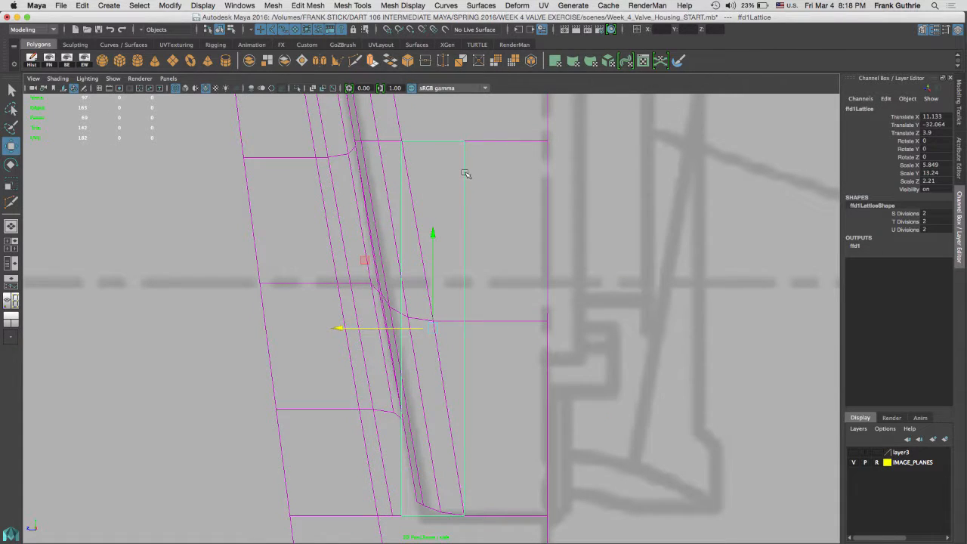
Snap the rightmost column's lattice corners together into a straight slanted line between the edge's end vertices, and delete the mesh's history.
{"action": "right_click_drag", "start_coordinate": [464, 173], "coordinate": [463, 139]}
{"action": "left_click_drag", "start_coordinate": [455, 116], "coordinate": [526, 147]}
{"action": "key", "text": "v"}
{"action": "middle_click_drag", "start_coordinate": [414, 147], "coordinate": [400, 143]}
{"action": "left_click_drag", "start_coordinate": [433, 487], "coordinate": [268, 517]}
{"action": "key", "text": "v"}
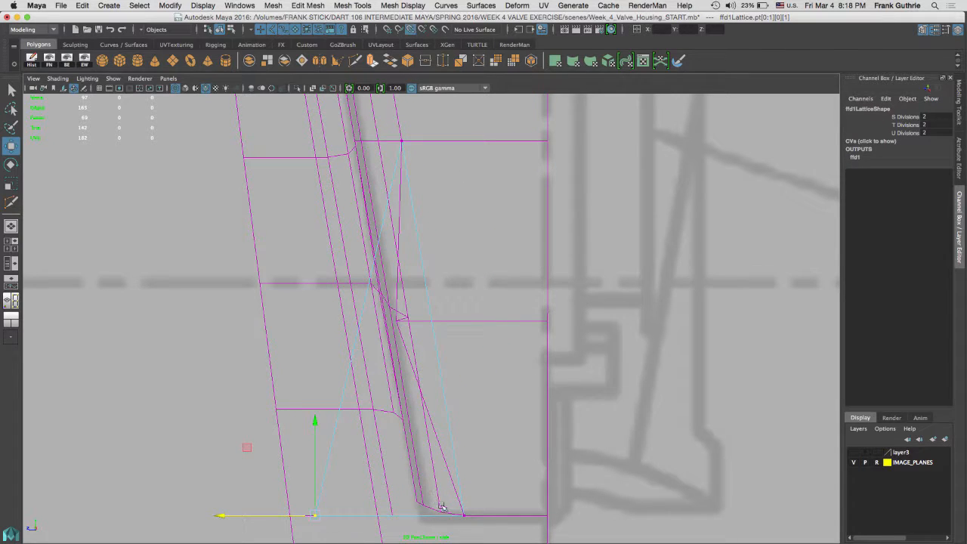
{"action": "middle_click_drag", "start_coordinate": [442, 506], "coordinate": [457, 513]}
{"action": "left_click", "coordinate": [323, 184]}
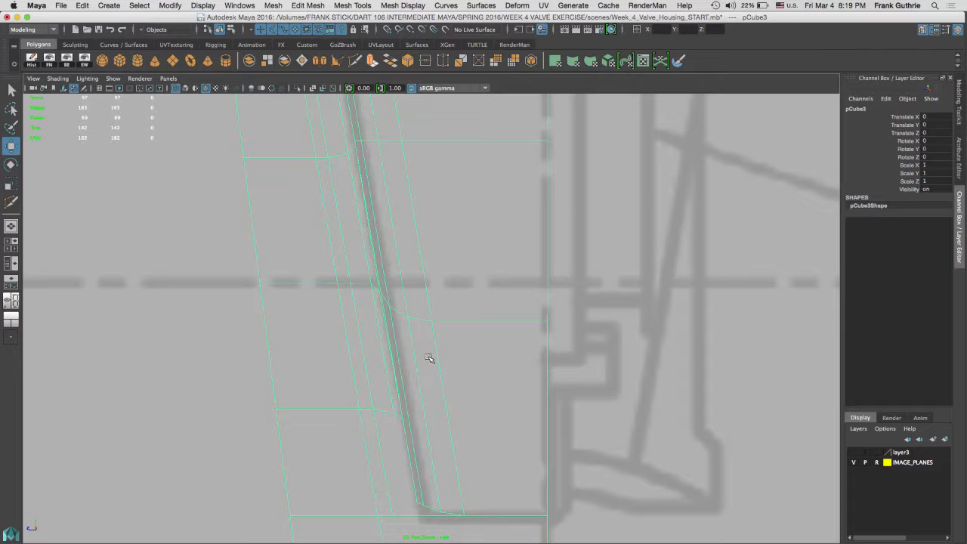
Adjust the left one of the two nearly overlapping vertices on the middle cross edge horizontally toward its neighbour.
{"action": "left_click_drag", "start_coordinate": [316, 231], "coordinate": [432, 363], "text": "ctrl+alt"}
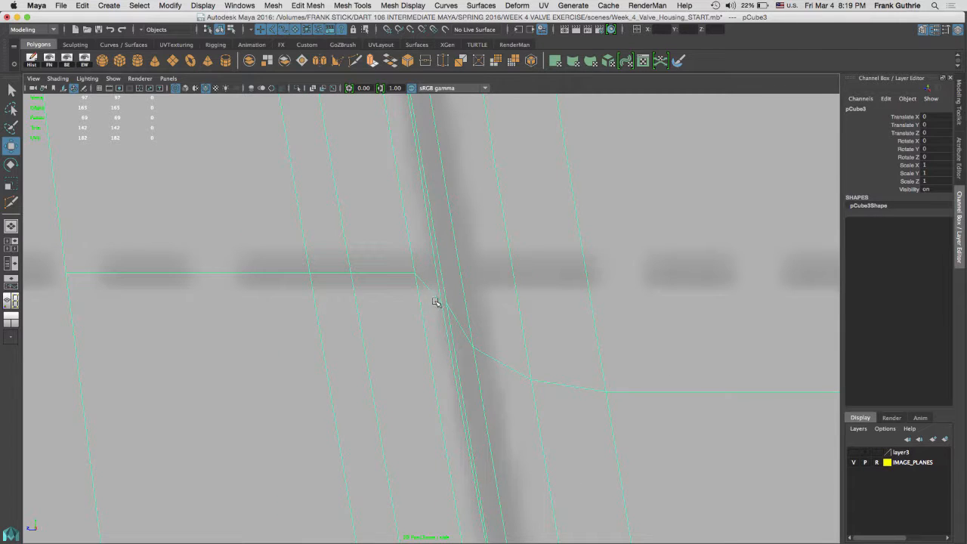
{"action": "right_click_drag", "start_coordinate": [438, 301], "coordinate": [407, 283]}
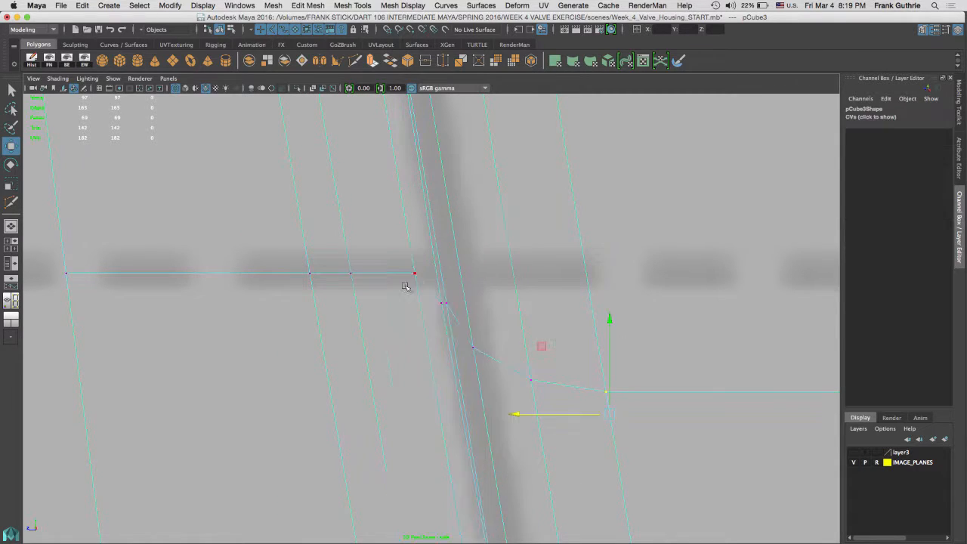
{"action": "left_click_drag", "start_coordinate": [431, 294], "coordinate": [442, 311]}
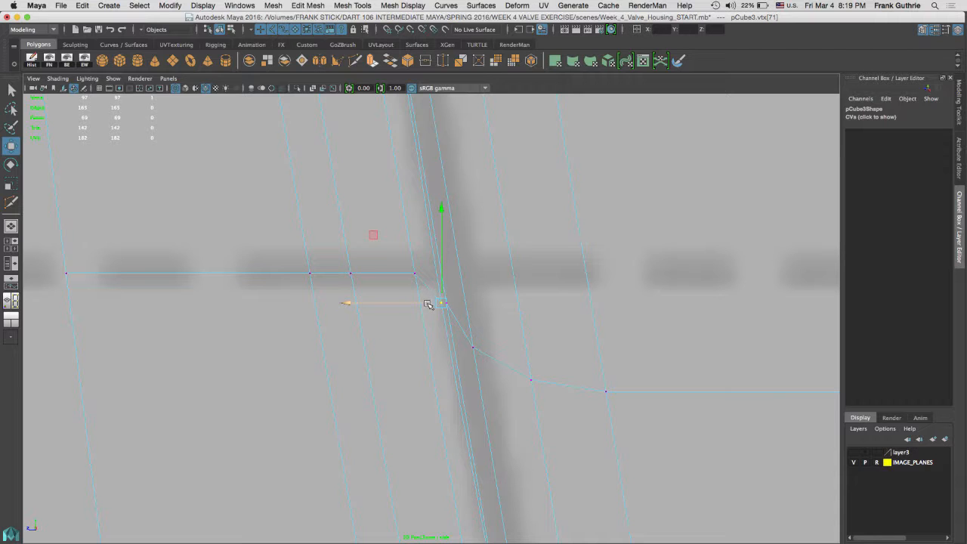
{"action": "middle_click_drag", "start_coordinate": [449, 302], "coordinate": [457, 302]}
{"action": "left_click_drag", "start_coordinate": [434, 311], "coordinate": [434, 311]}
In the front view, scale the bend vertex beside the vertical column slightly toward its lower-left neighbour, using that neighbour as the pivot.
{"action": "right_click_drag", "start_coordinate": [548, 336], "coordinate": [499, 323], "text": "alt"}
{"action": "key", "text": "space"}
{"action": "key", "text": "space"}
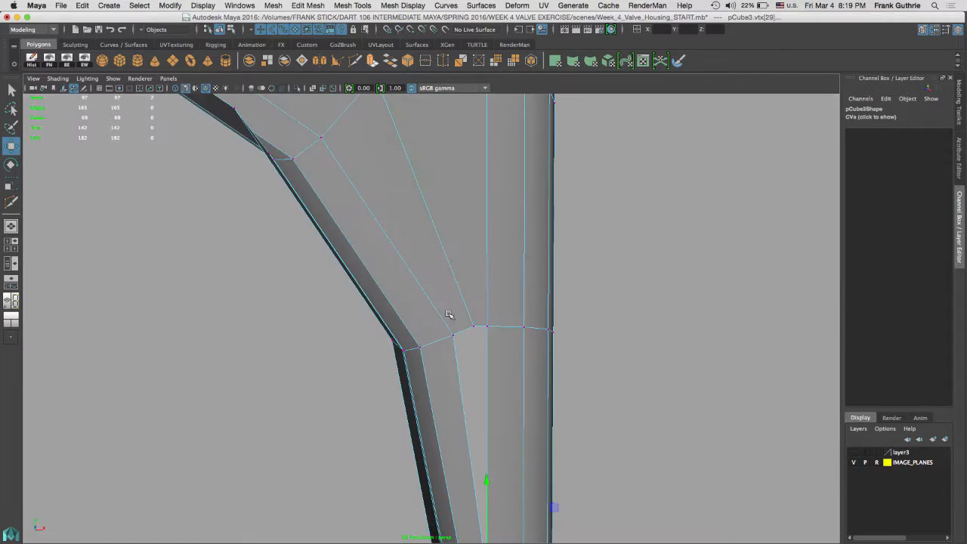
{"action": "key", "text": "space"}
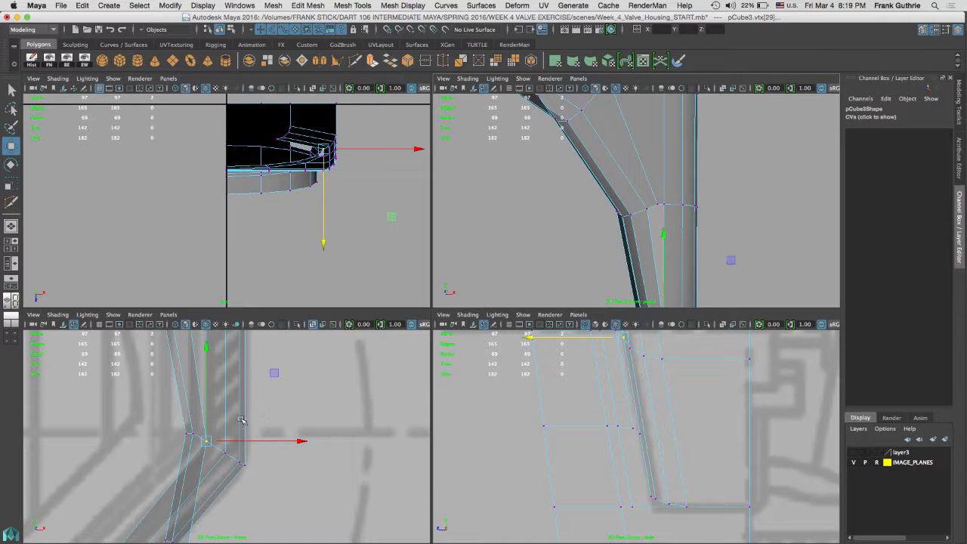
{"action": "key", "text": "space"}
{"action": "middle_click_drag", "start_coordinate": [364, 311], "coordinate": [388, 319], "text": "alt"}
{"action": "left_click_drag", "start_coordinate": [394, 310], "coordinate": [416, 329]}
{"action": "right_click_drag", "start_coordinate": [308, 338], "coordinate": [487, 349], "text": "alt"}
{"action": "middle_click_drag", "start_coordinate": [380, 303], "coordinate": [445, 234], "text": "alt"}
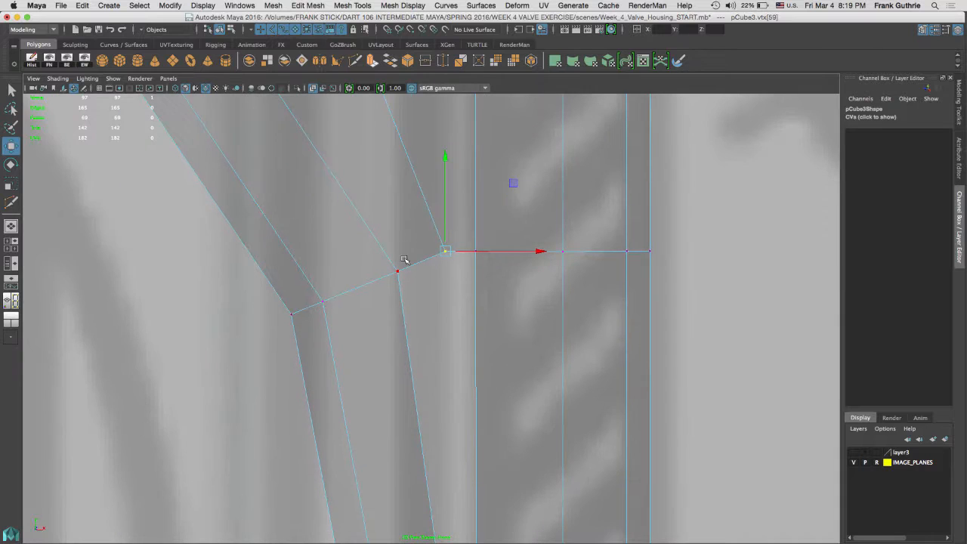
{"action": "key", "text": "r"}
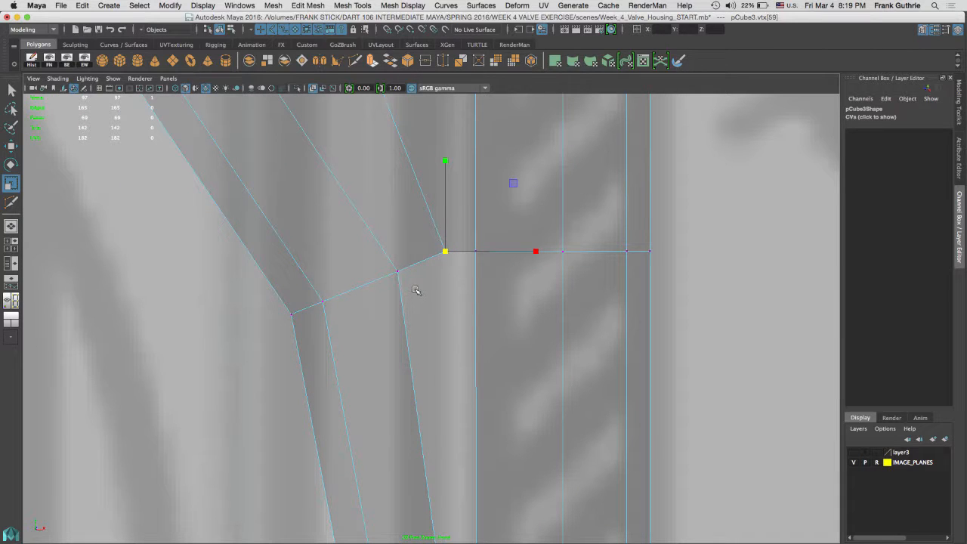
{"action": "key", "text": "d"}
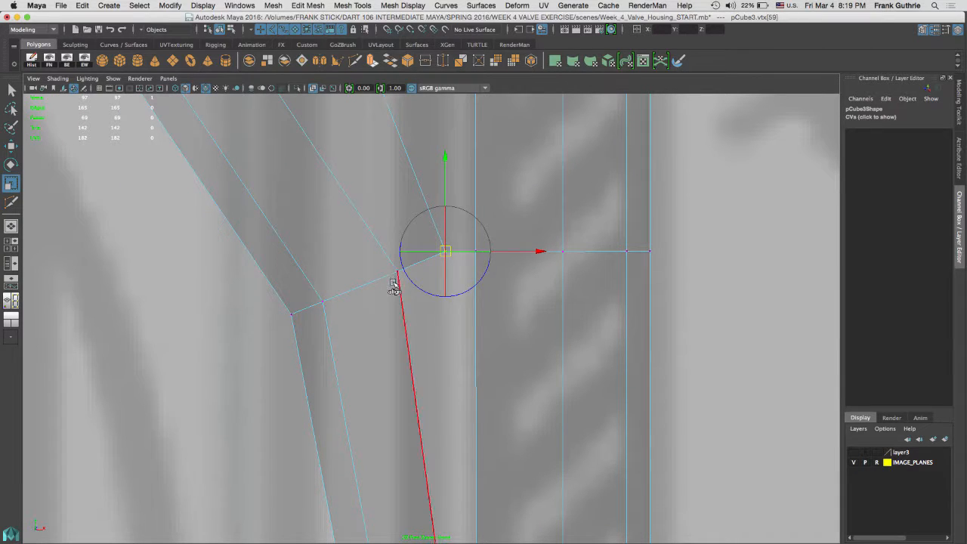
{"action": "key", "text": "v"}
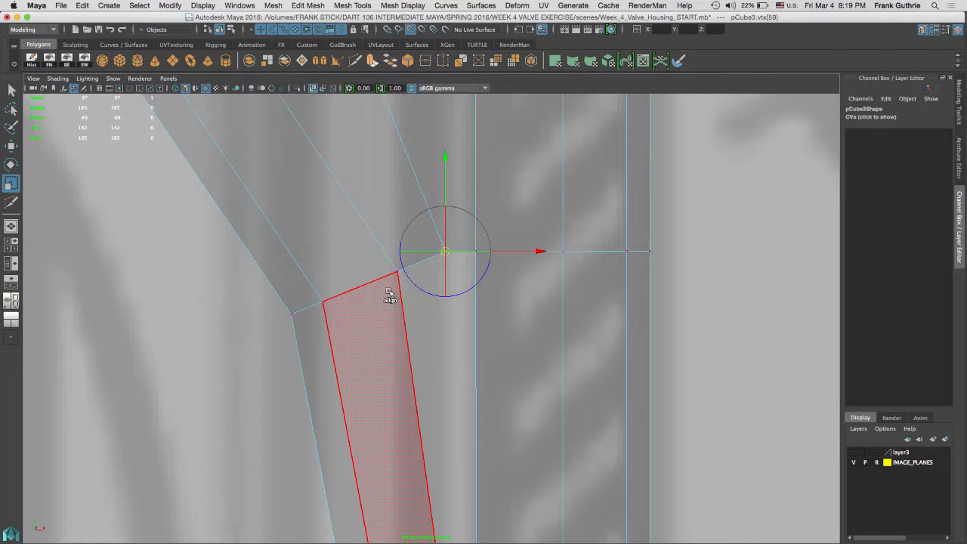
{"action": "middle_click_drag", "start_coordinate": [388, 291], "coordinate": [397, 285]}
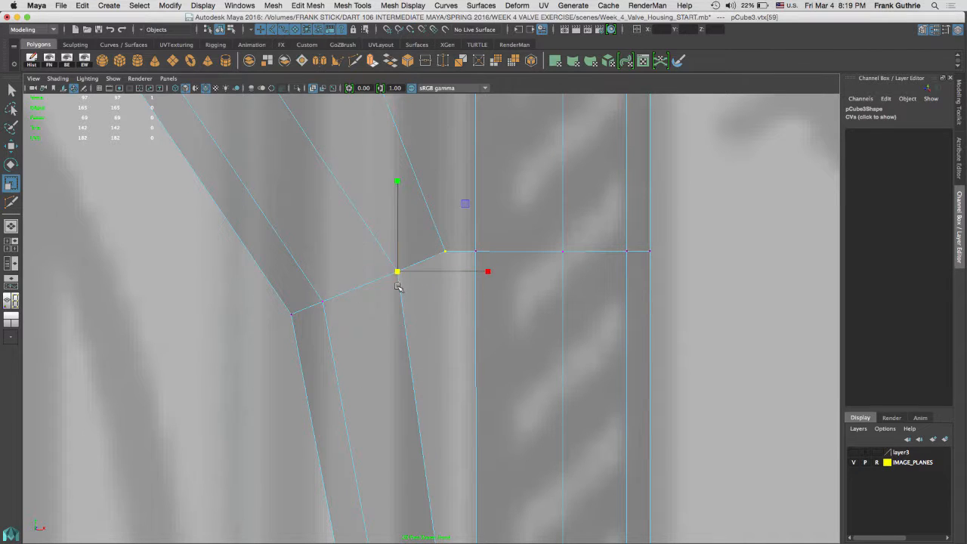
{"action": "left_click_drag", "start_coordinate": [399, 272], "coordinate": [388, 276]}
{"action": "scroll", "coordinate": [437, 295], "scroll_direction": "down", "scroll_amount": 6}
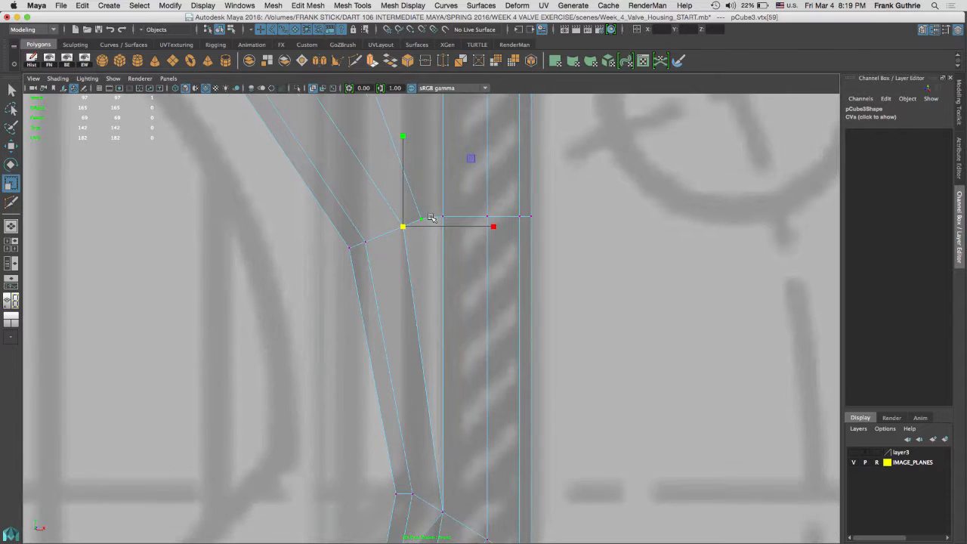
Select the four edges around the narrow wedge-shaped gap beside the vertical column and try Delete Edge on them.
{"action": "right_click_drag", "start_coordinate": [433, 218], "coordinate": [427, 190]}
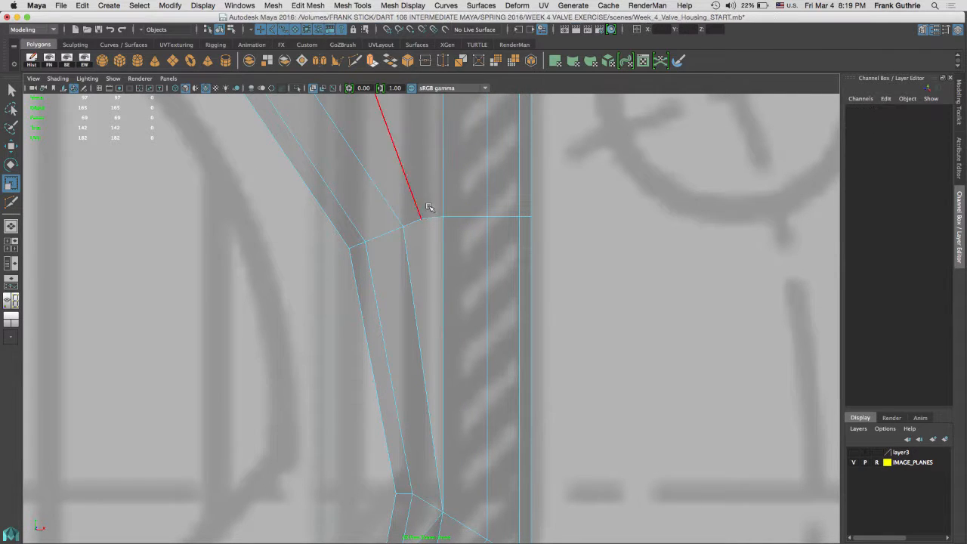
{"action": "key", "text": "q"}
{"action": "left_click", "coordinate": [427, 218]}
{"action": "left_click", "coordinate": [410, 222], "text": "shift"}
{"action": "left_click", "coordinate": [401, 254], "text": "shift"}
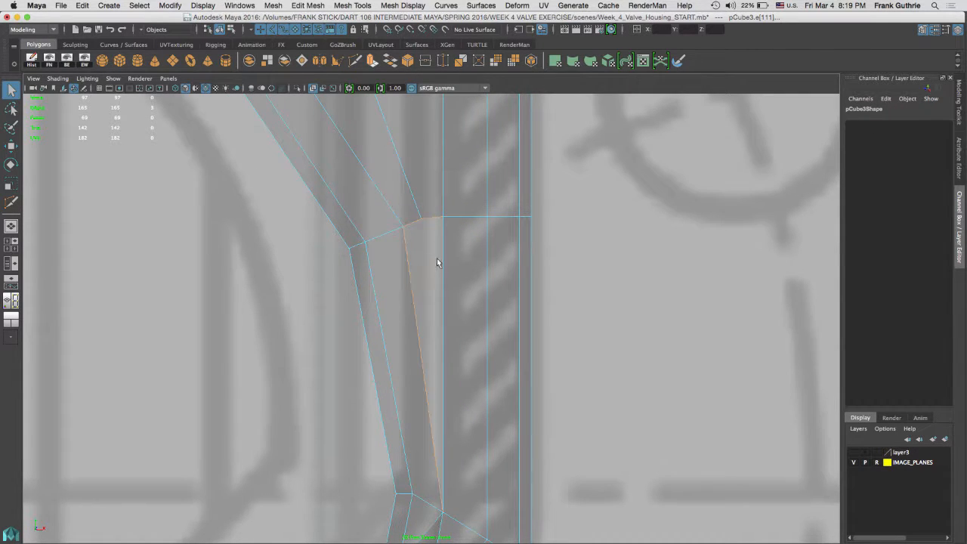
{"action": "left_click", "coordinate": [447, 316], "text": "shift"}
{"action": "right_click", "coordinate": [437, 299], "text": "shift"}
{"action": "right_click_drag", "start_coordinate": [436, 300], "coordinate": [400, 310], "text": "shift"}
Extrude the vertical edge beside the wedge-shaped gap and pull the new edge horizontally away from the column.
{"action": "middle_click_drag", "start_coordinate": [518, 283], "coordinate": [476, 153], "text": "alt"}
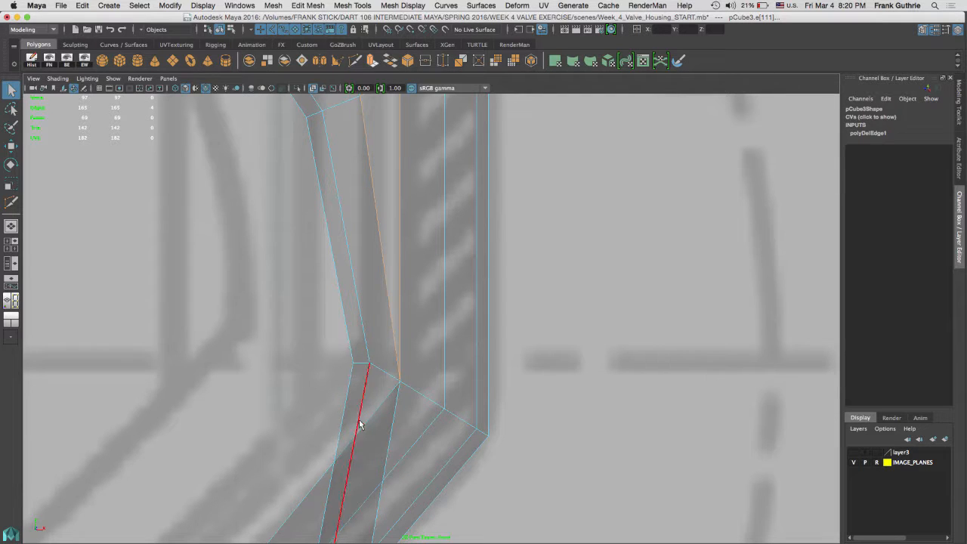
{"action": "middle_click_drag", "start_coordinate": [425, 351], "coordinate": [438, 415], "text": "alt"}
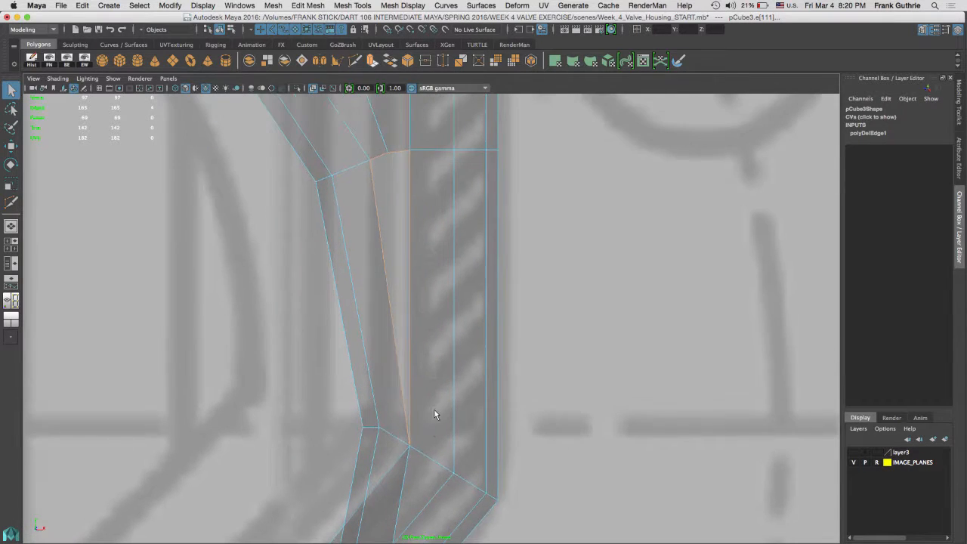
{"action": "left_click", "coordinate": [409, 273]}
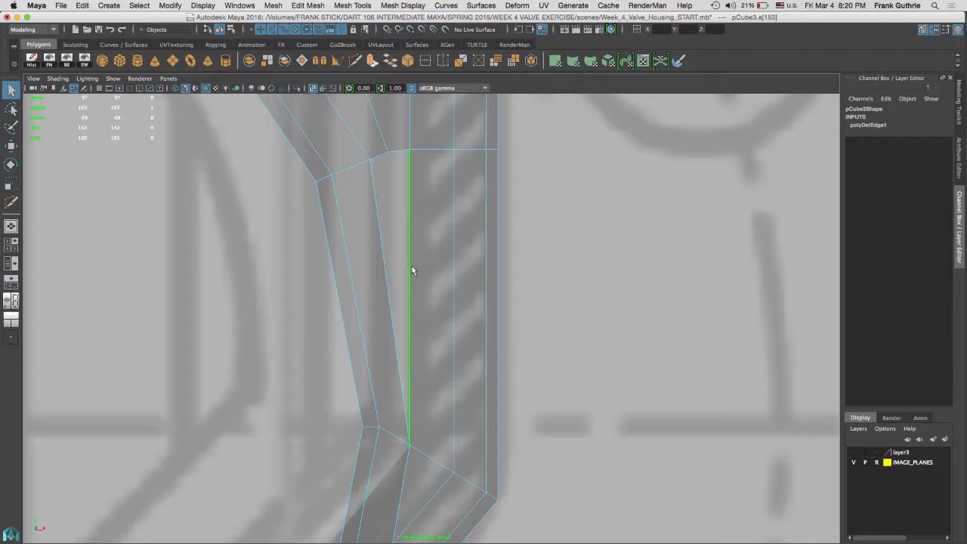
{"action": "right_click_drag", "start_coordinate": [416, 262], "coordinate": [416, 284], "text": "shift"}
{"action": "key", "text": "w"}
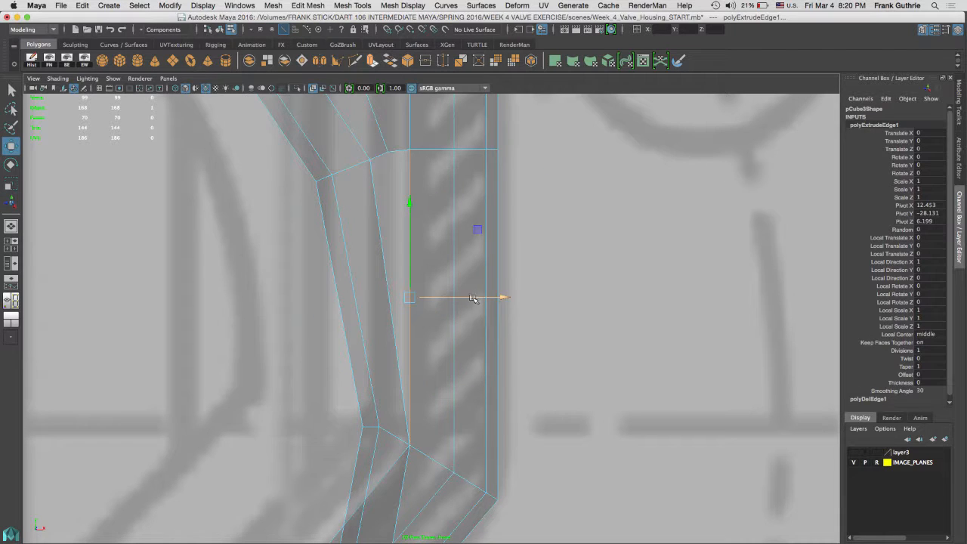
{"action": "left_click_drag", "start_coordinate": [503, 299], "coordinate": [662, 307]}
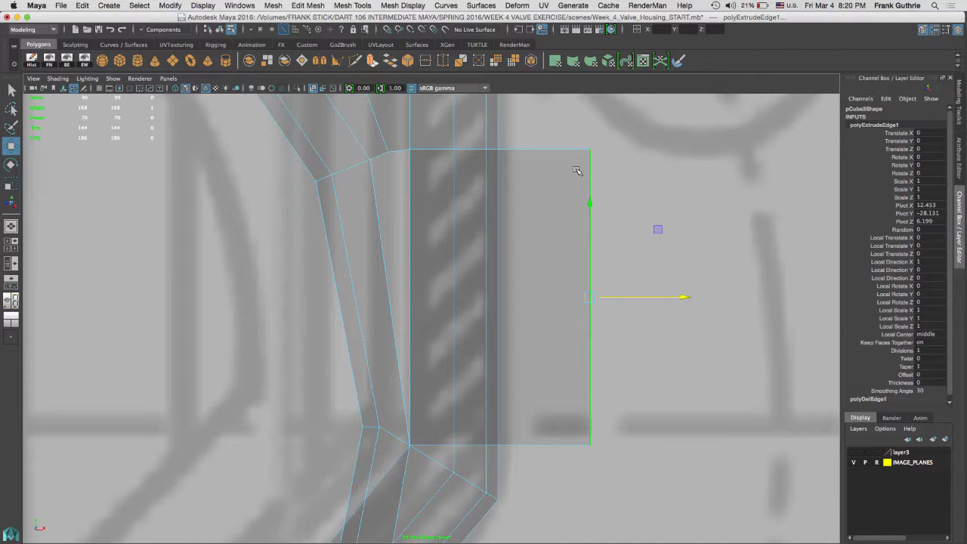
Snap the extruded face's two outer vertices onto the two adjacent vertices at the top of the wedge-shaped gap.
{"action": "right_click", "coordinate": [578, 170]}
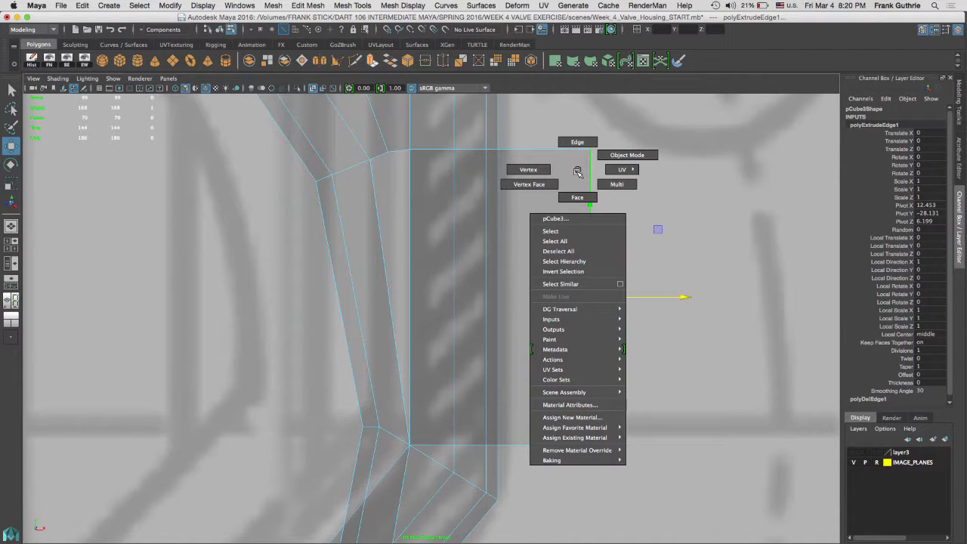
{"action": "left_click", "coordinate": [528, 170]}
{"action": "left_click", "coordinate": [582, 155]}
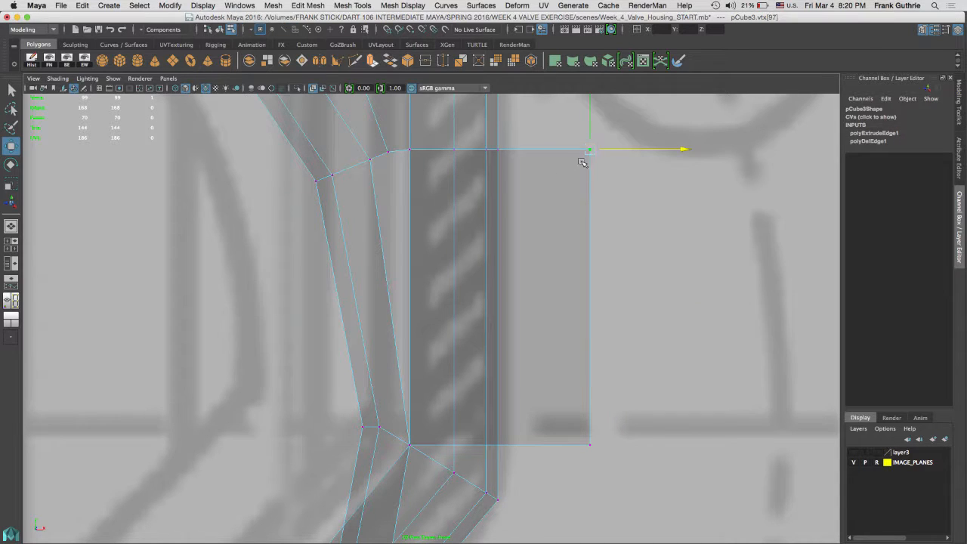
{"action": "left_click_drag", "start_coordinate": [582, 154], "coordinate": [388, 157]}
{"action": "left_click_drag", "start_coordinate": [561, 414], "coordinate": [370, 160]}
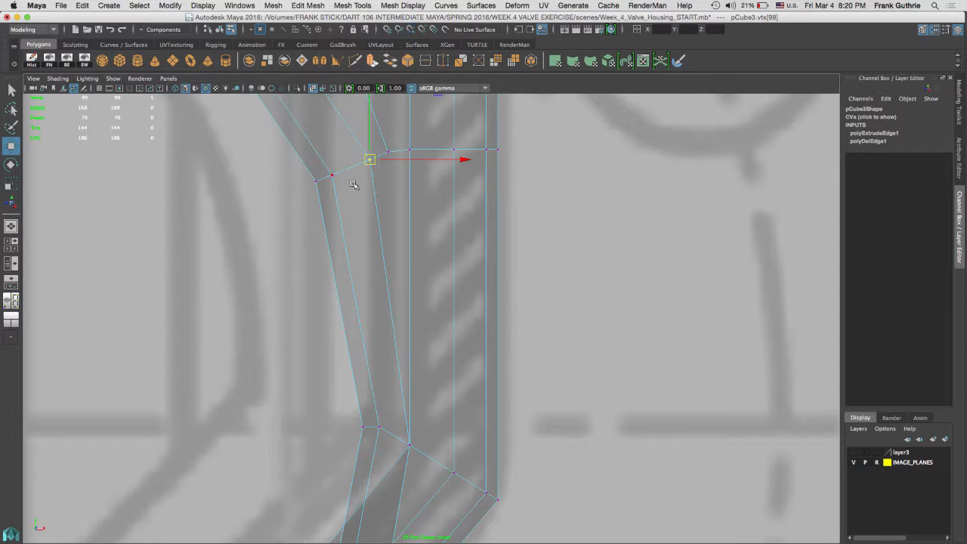
Show the mesh's border edges and merge the overlapping vertices at the filled wedge's two upper-left corners and its bottom tip.
{"action": "left_click", "coordinate": [66, 59]}
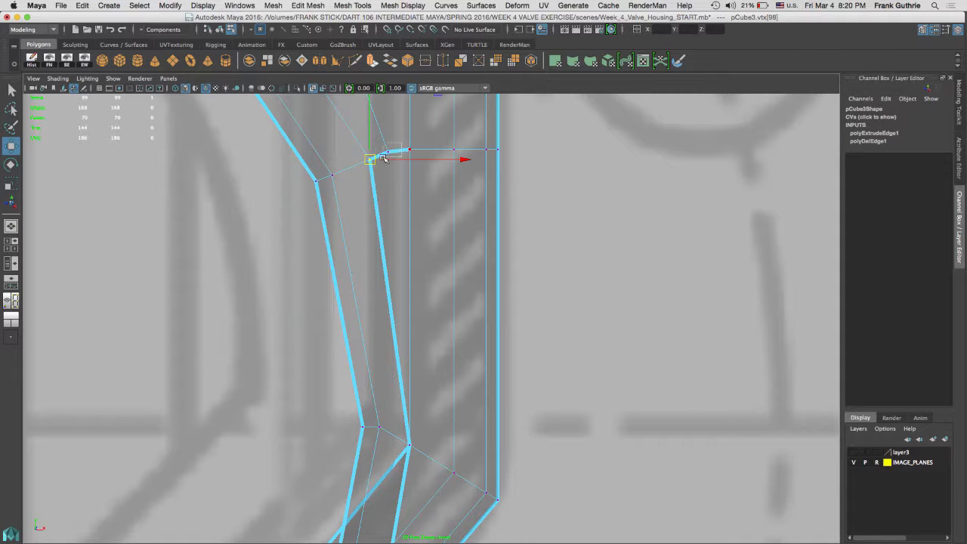
{"action": "left_click", "coordinate": [388, 151]}
{"action": "right_click_drag", "start_coordinate": [412, 246], "coordinate": [408, 201], "text": "shift"}
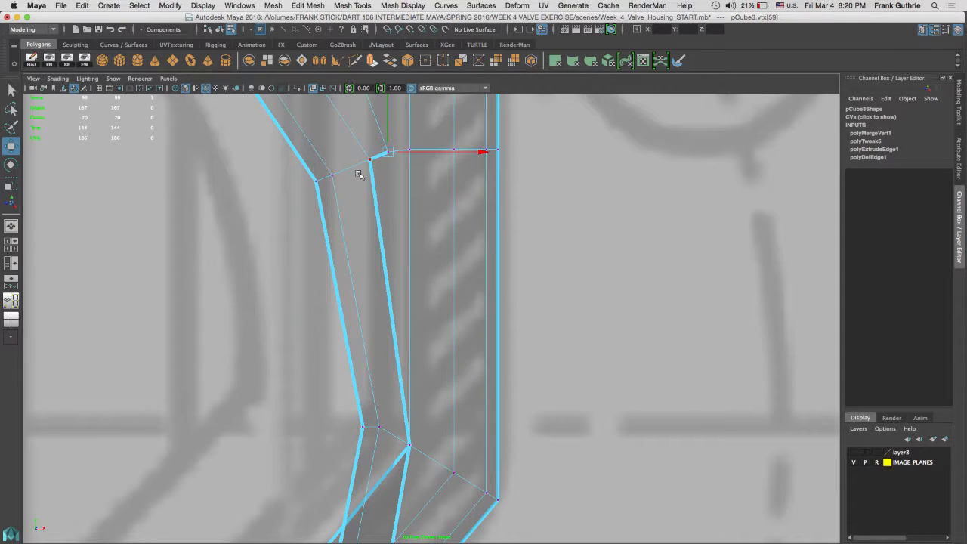
{"action": "left_click_drag", "start_coordinate": [373, 155], "coordinate": [375, 153]}
{"action": "key", "text": "g"}
{"action": "left_click_drag", "start_coordinate": [429, 428], "coordinate": [401, 461]}
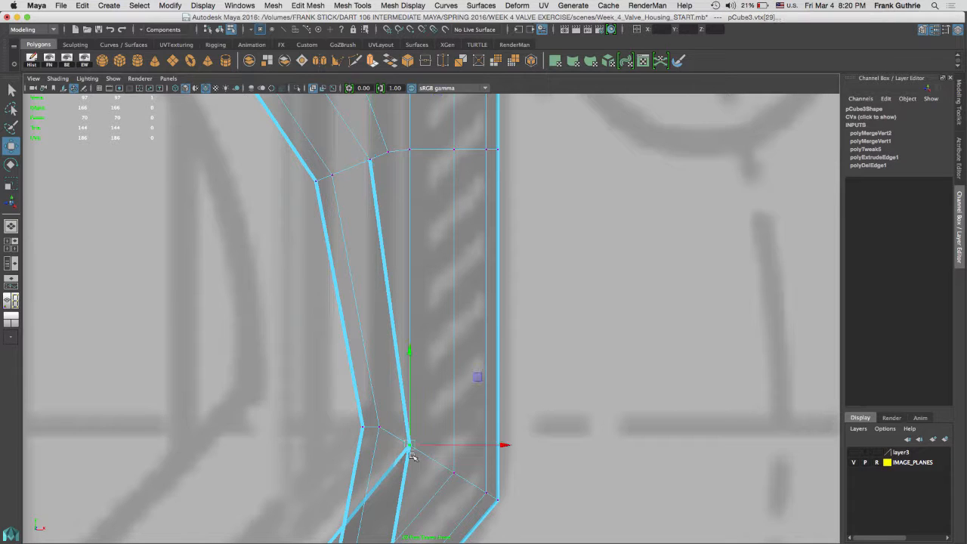
{"action": "key", "text": "g"}
In the perspective view, delete the large multi-sided face at the bottom of the housing, below the recessed channel.
{"action": "key", "text": "space"}
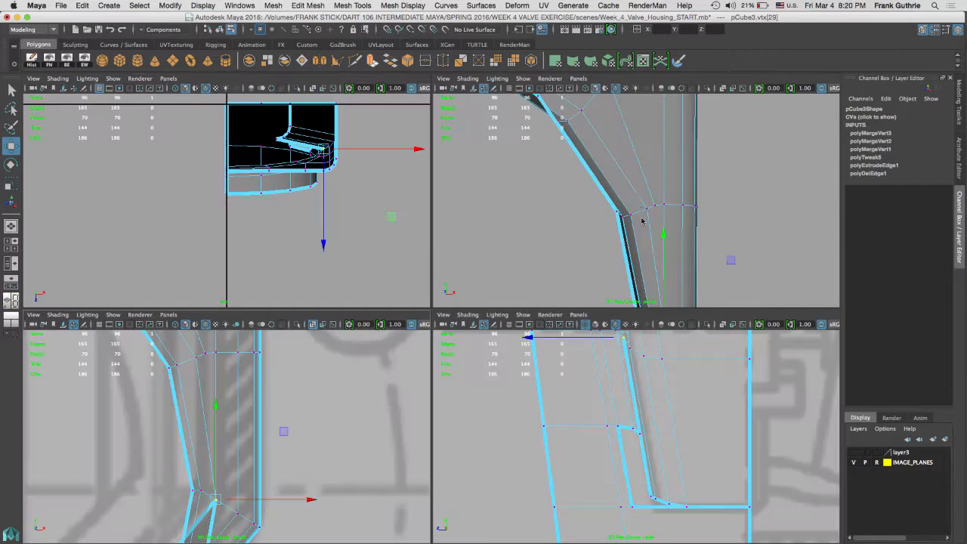
{"action": "key", "text": "space"}
{"action": "left_click_drag", "start_coordinate": [524, 326], "coordinate": [378, 319], "text": "alt"}
{"action": "left_click_drag", "start_coordinate": [543, 332], "coordinate": [510, 329], "text": "alt"}
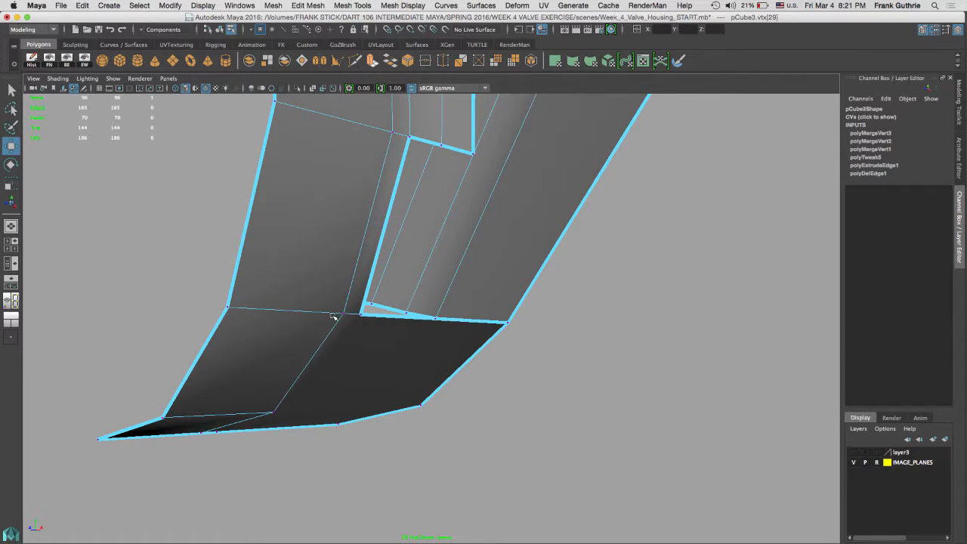
{"action": "left_click_drag", "start_coordinate": [334, 317], "coordinate": [327, 273], "text": "alt"}
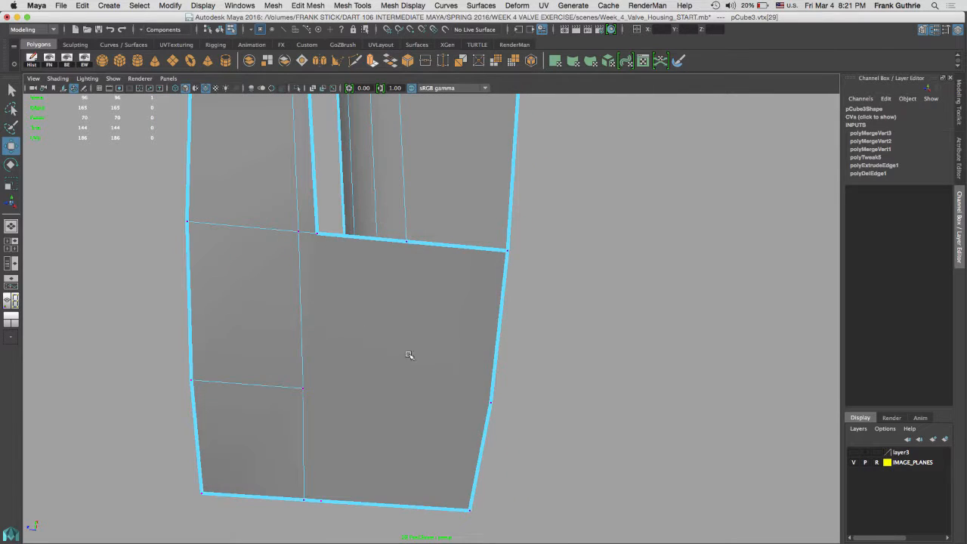
{"action": "right_click_drag", "start_coordinate": [407, 355], "coordinate": [406, 275]}
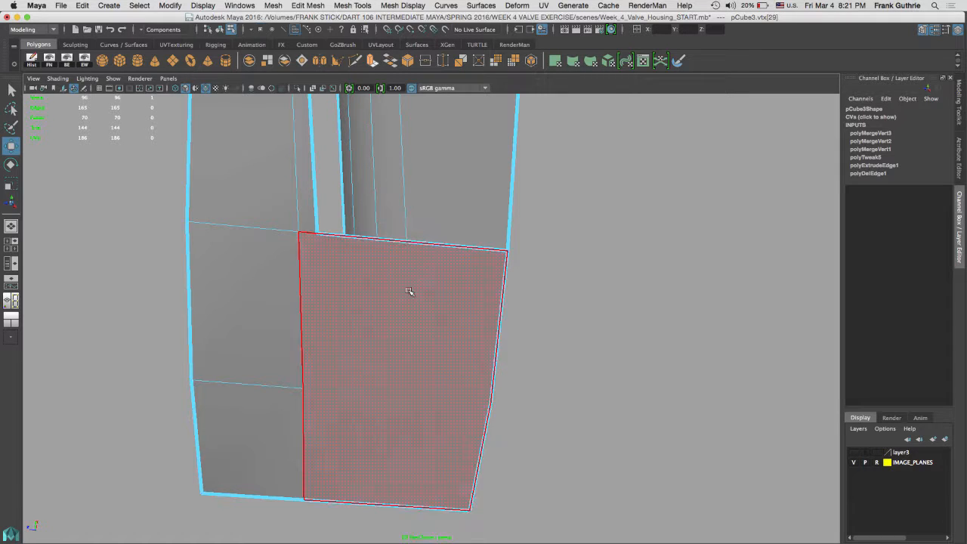
{"action": "left_click", "coordinate": [408, 291]}
{"action": "key", "text": "Delete"}
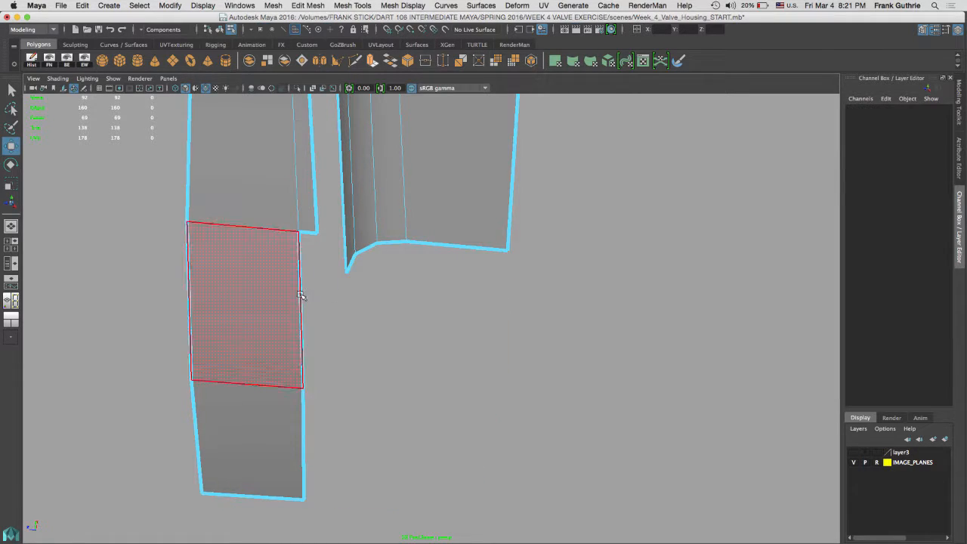
Extrude the two open border edges beside the deleted face and pull them horizontally toward the channel in the side view.
{"action": "right_click_drag", "start_coordinate": [302, 245], "coordinate": [302, 219]}
{"action": "left_click", "coordinate": [302, 351]}
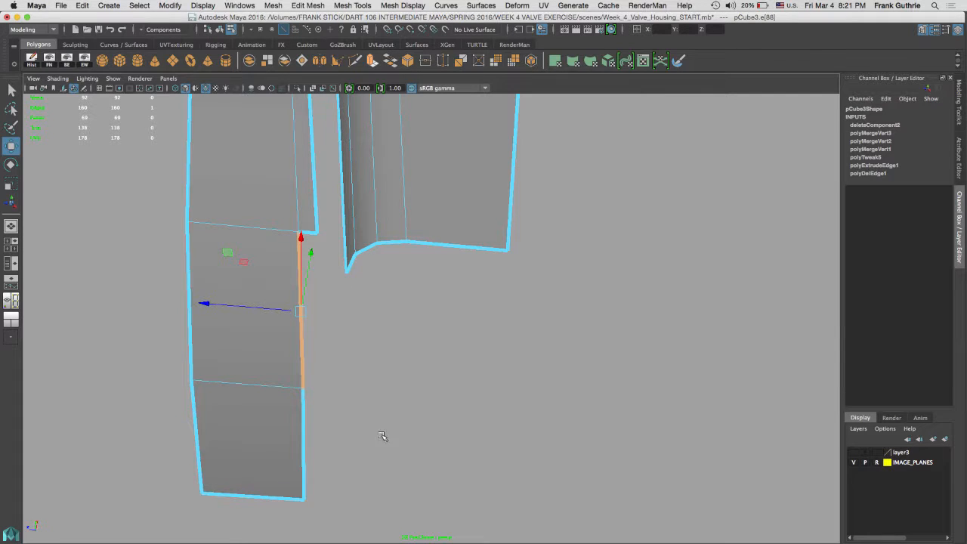
{"action": "left_click", "coordinate": [381, 435], "text": "shift"}
{"action": "right_click_drag", "start_coordinate": [407, 356], "coordinate": [406, 387], "text": "shift"}
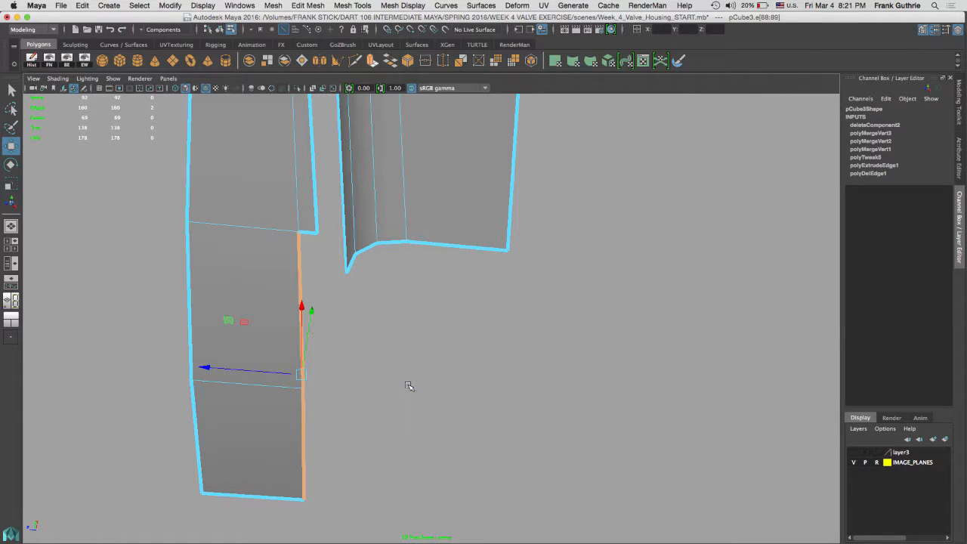
{"action": "key", "text": "w"}
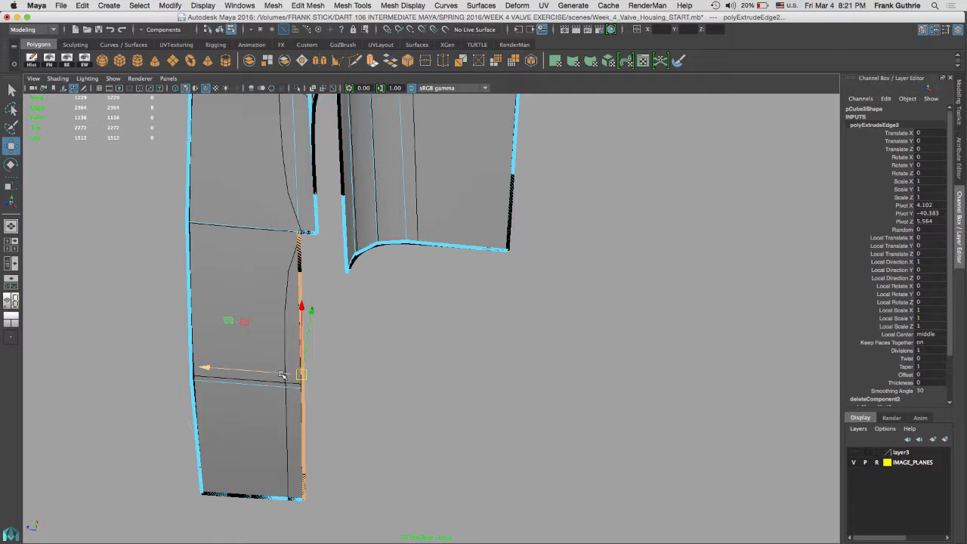
{"action": "key", "text": "space"}
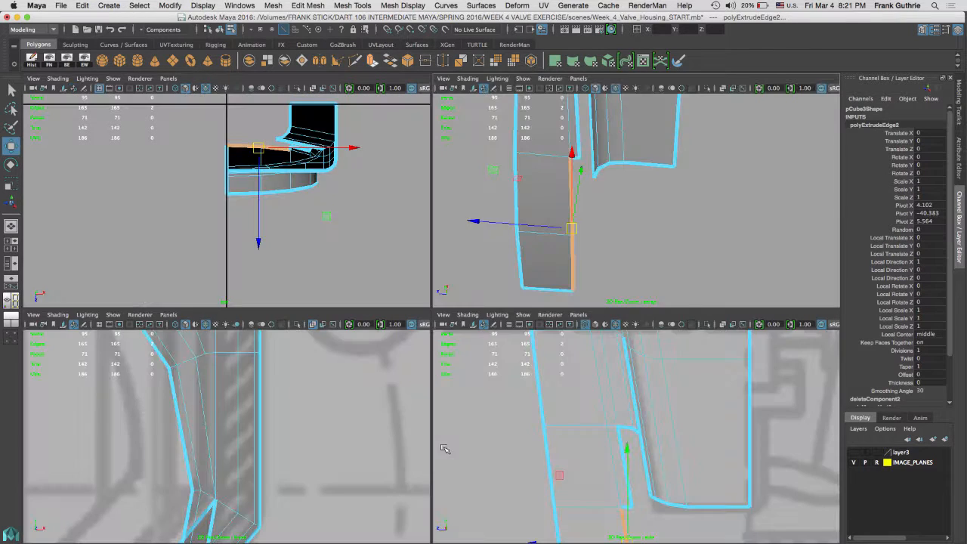
{"action": "key", "text": "space"}
{"action": "middle_click_drag", "start_coordinate": [449, 270], "coordinate": [411, 170], "text": "alt"}
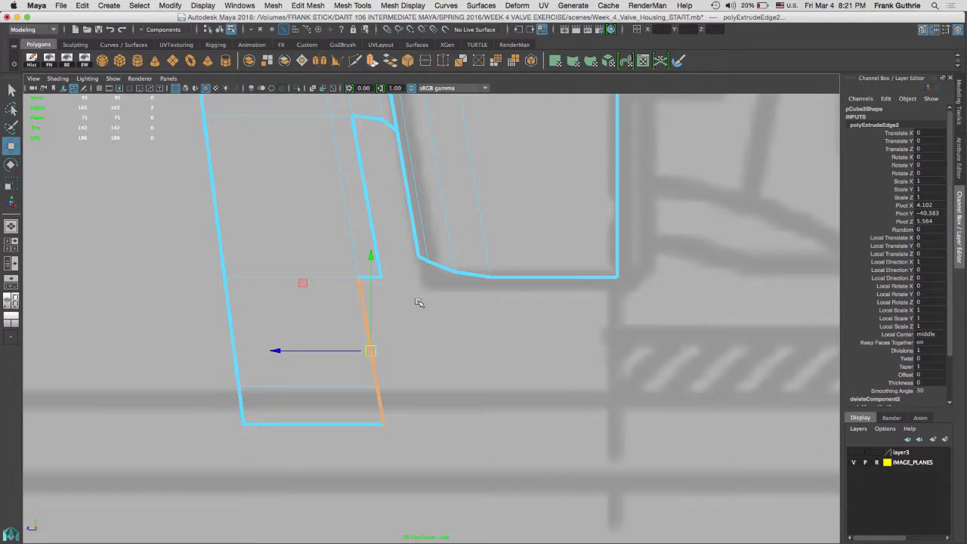
{"action": "left_click_drag", "start_coordinate": [280, 350], "coordinate": [325, 350]}
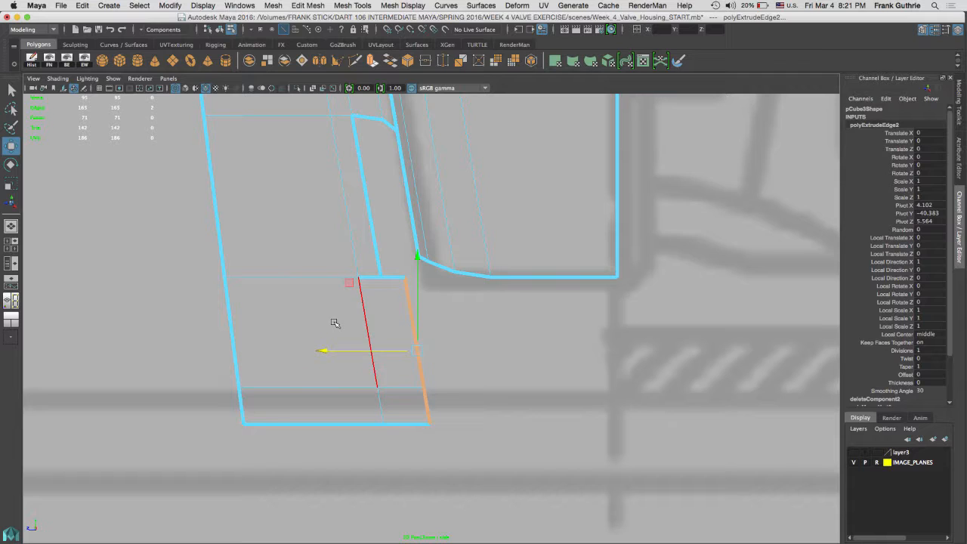
Snap the pivot to the extruded edges' top vertex and align them horizontally with the corner of the border above.
{"action": "key", "text": "d"}
{"action": "left_click_drag", "start_coordinate": [409, 346], "coordinate": [395, 287]}
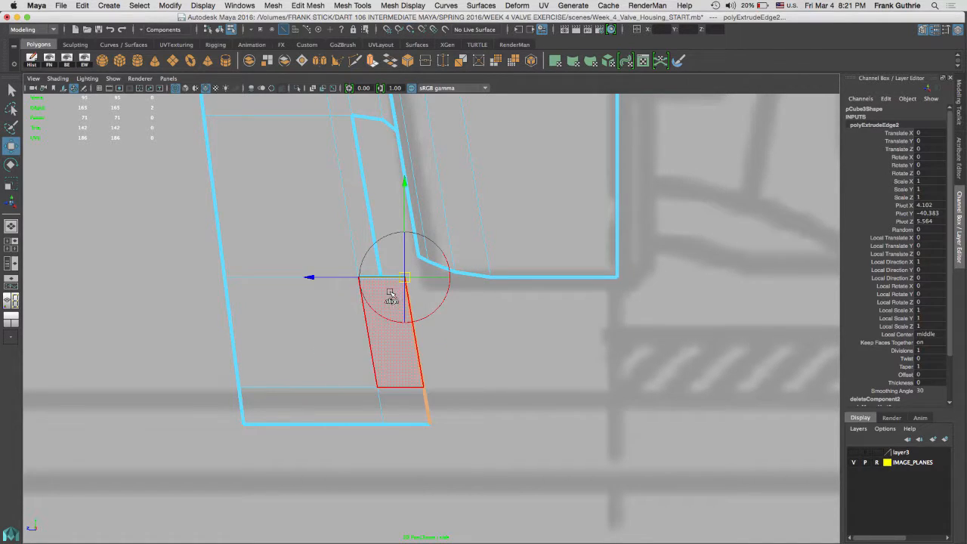
{"action": "left_click", "coordinate": [194, 246]}
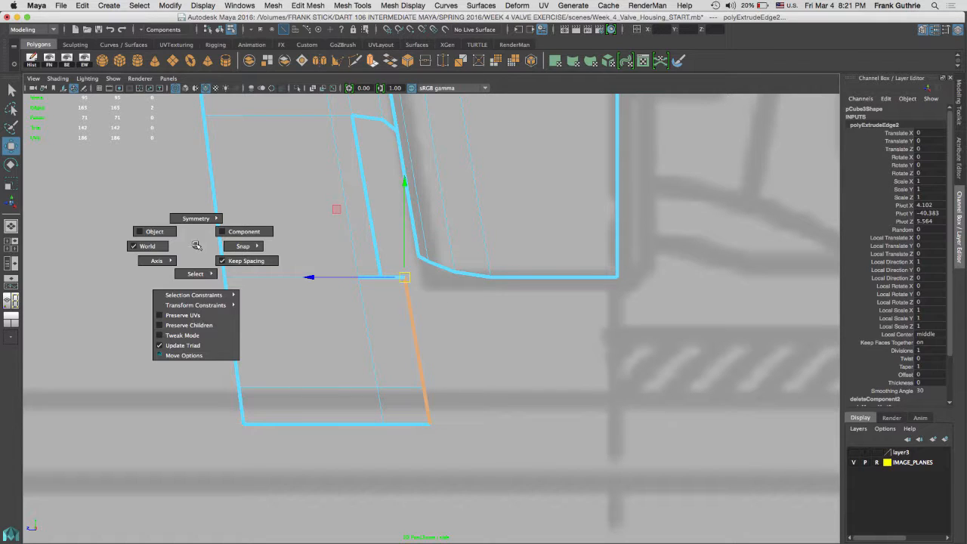
{"action": "left_click_drag", "start_coordinate": [320, 277], "coordinate": [497, 290]}
{"action": "left_click_drag", "start_coordinate": [390, 279], "coordinate": [378, 290]}
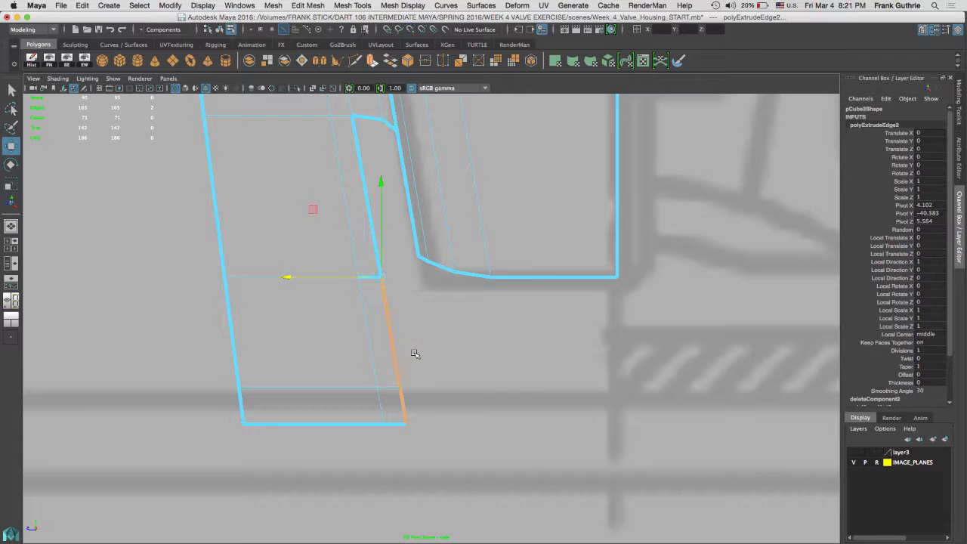
Extrude the two selected border edges twice in the side view, pulling each new strip horizontally toward the channel's lower corner.
{"action": "key", "text": "ctrl+e"}
{"action": "key", "text": "w"}
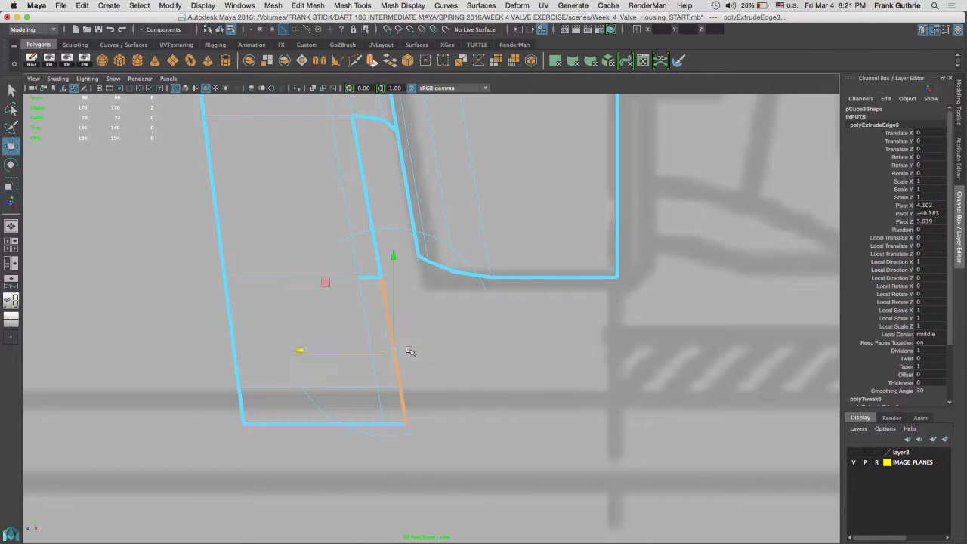
{"action": "mouse_move", "coordinate": [331, 352]}
{"action": "left_mouse_down"}
{"action": "mouse_move", "coordinate": [302, 350]}
{"action": "mouse_move", "coordinate": [331, 351]}
{"action": "left_mouse_up"}
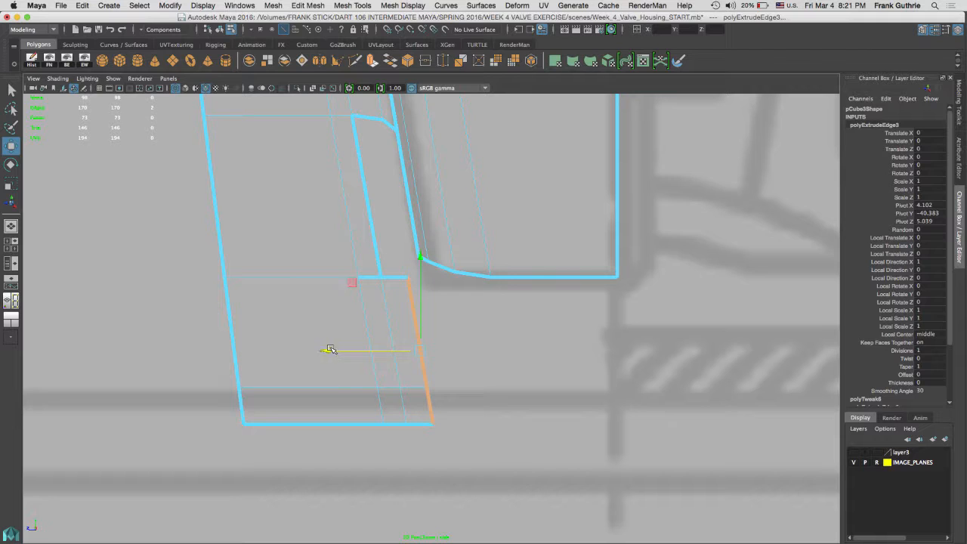
{"action": "middle_click_drag", "start_coordinate": [411, 286], "coordinate": [389, 213], "text": "alt"}
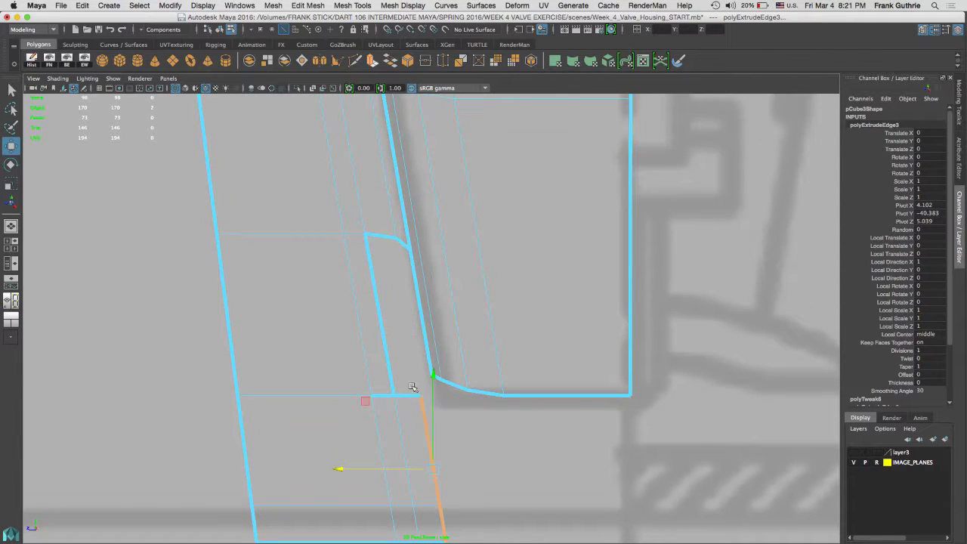
{"action": "middle_click_drag", "start_coordinate": [419, 365], "coordinate": [407, 286], "text": "alt"}
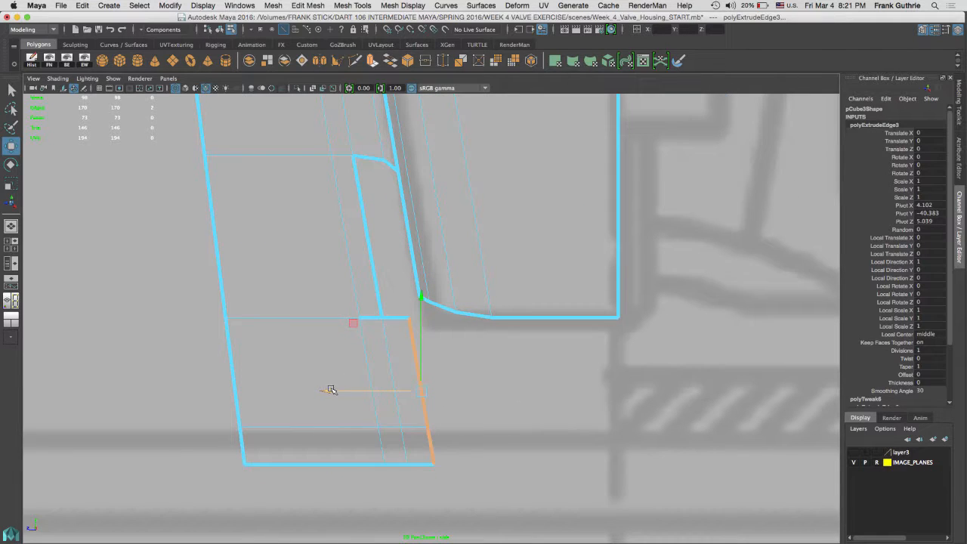
{"action": "left_click_drag", "start_coordinate": [329, 387], "coordinate": [329, 388]}
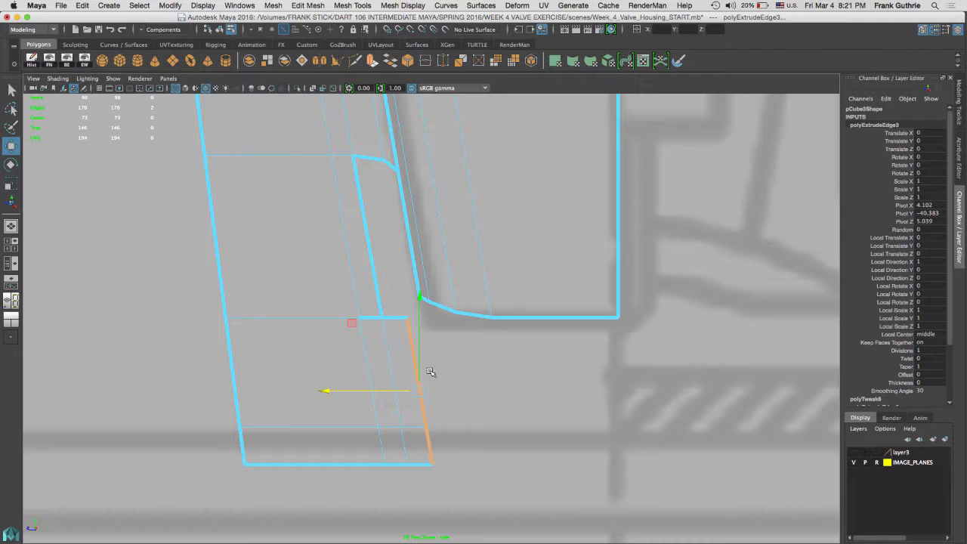
{"action": "key", "text": "ctrl+e"}
{"action": "left_click_drag", "start_coordinate": [330, 391], "coordinate": [345, 390]}
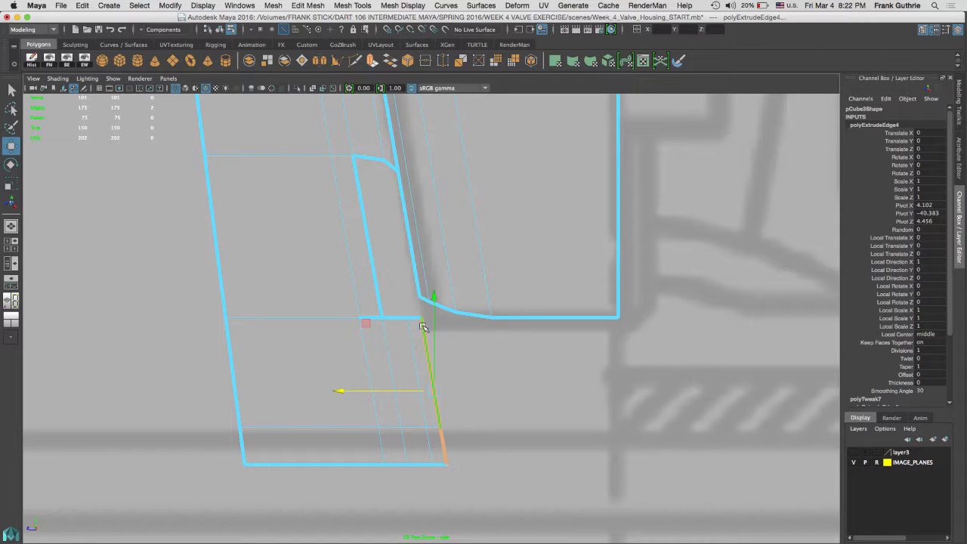
With Keep Spacing off, snap the four vertices of the channel's curved bottom border to the flat border's outer corner along the X axis.
{"action": "right_click_drag", "start_coordinate": [470, 316], "coordinate": [396, 274]}
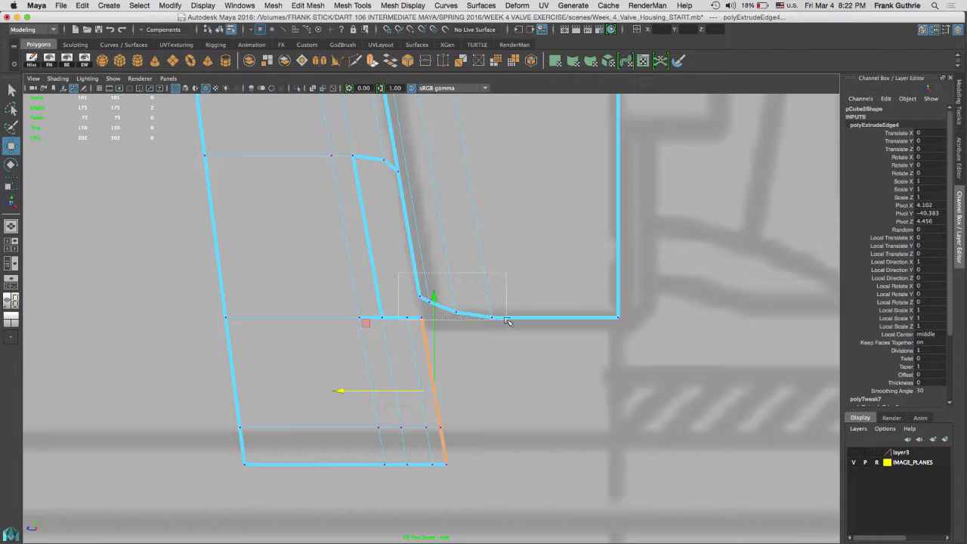
{"action": "left_click_drag", "start_coordinate": [507, 322], "coordinate": [505, 322]}
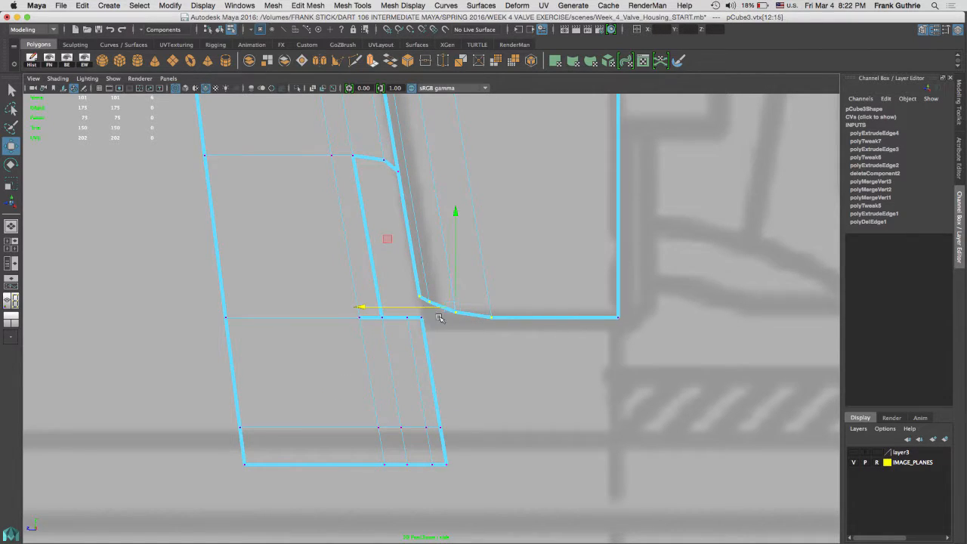
{"action": "key", "text": "space"}
{"action": "key", "text": "space"}
{"action": "left_click_drag", "start_coordinate": [557, 315], "coordinate": [448, 183], "text": "alt"}
{"action": "left_click_drag", "start_coordinate": [483, 290], "coordinate": [456, 253], "text": "alt"}
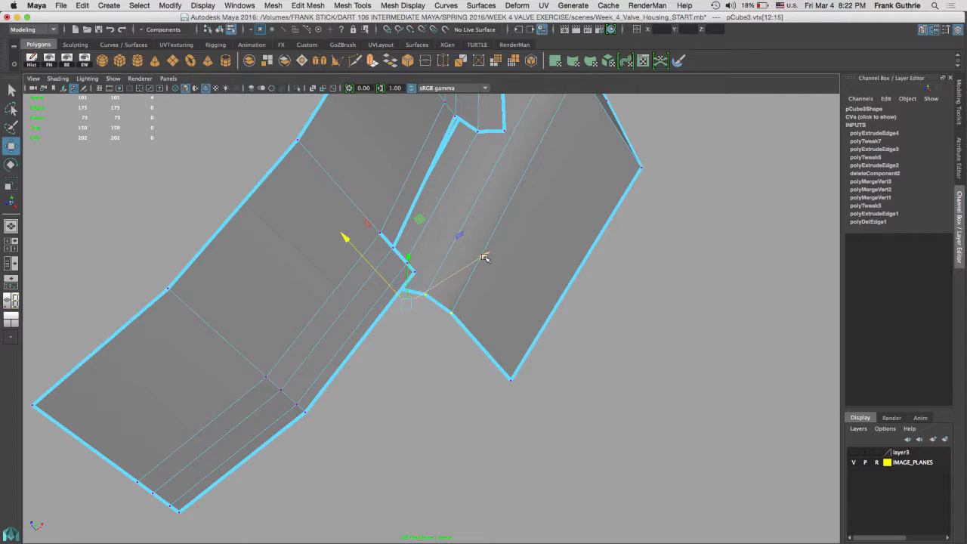
{"action": "left_click", "coordinate": [602, 310]}
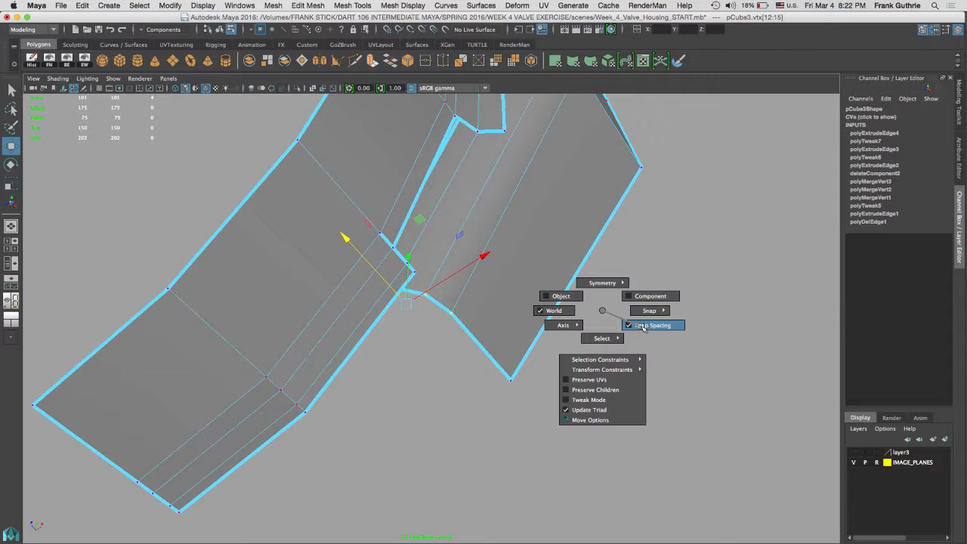
{"action": "left_click", "coordinate": [642, 327]}
{"action": "left_click_drag", "start_coordinate": [485, 254], "coordinate": [562, 233]}
{"action": "key", "text": "v"}
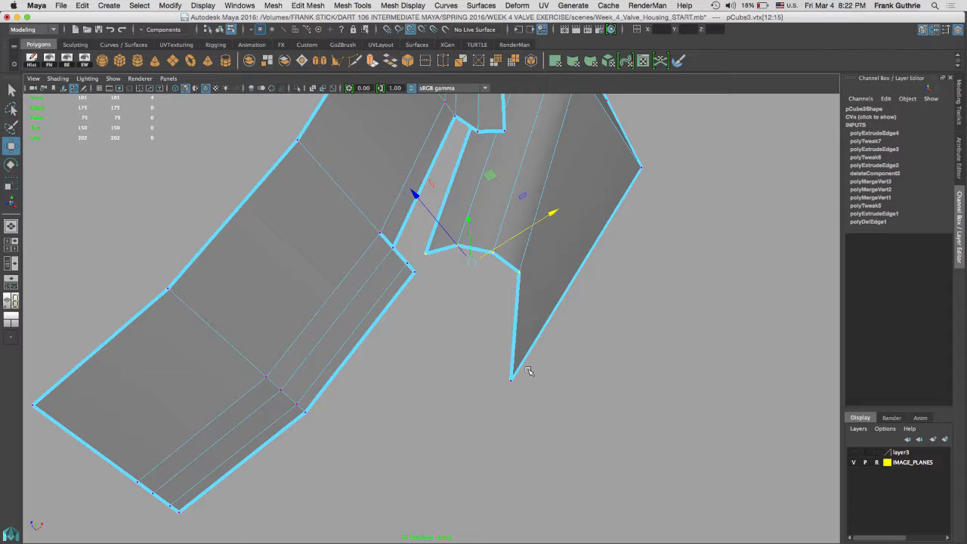
{"action": "middle_click_drag", "start_coordinate": [521, 370], "coordinate": [512, 353]}
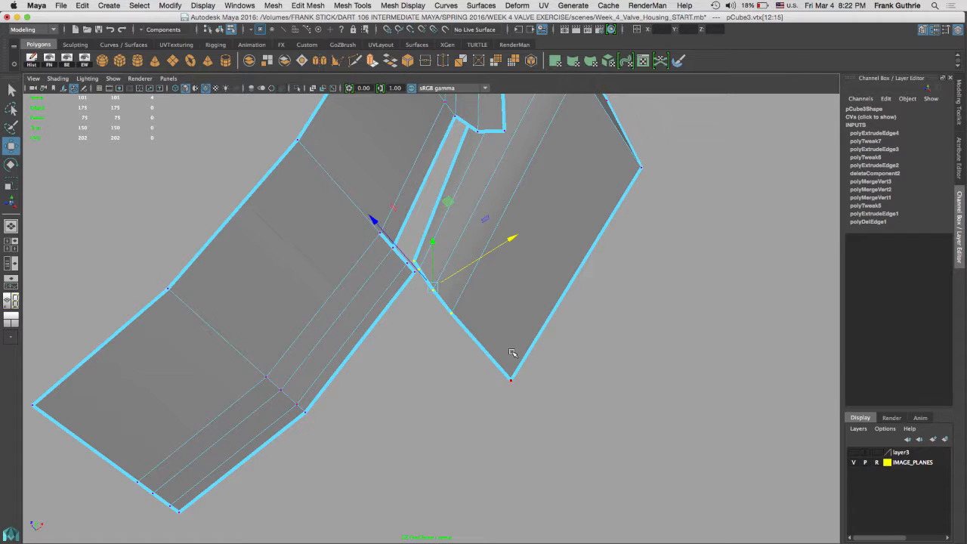
Snap the same four channel vertices vertically to the outer corner's height so the bottom border runs straight.
{"action": "mouse_move", "coordinate": [519, 327]}
{"action": "left_mouse_down", "text": "alt"}
{"action": "mouse_move", "coordinate": [521, 295]}
{"action": "mouse_move", "coordinate": [507, 324]}
{"action": "left_mouse_up", "text": "alt"}
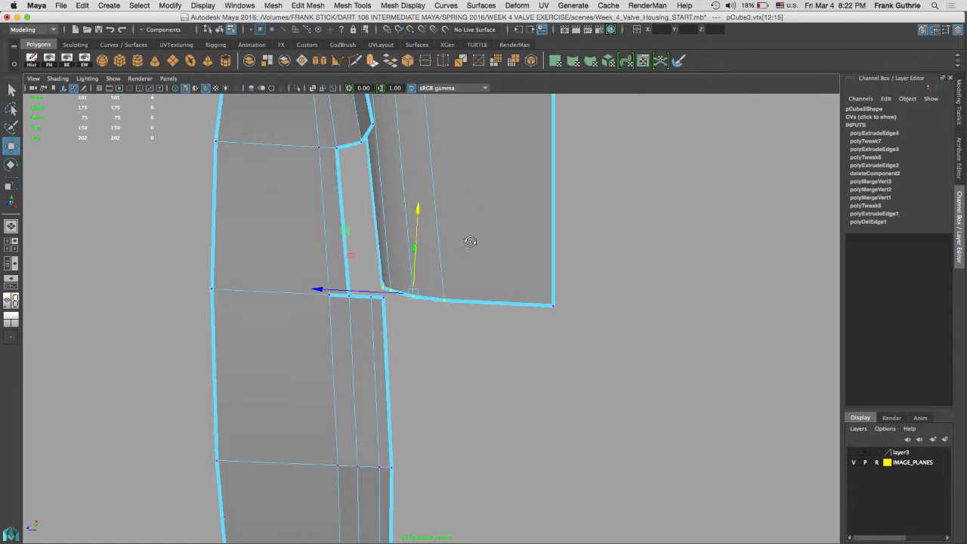
{"action": "left_click_drag", "start_coordinate": [470, 241], "coordinate": [555, 253], "text": "alt"}
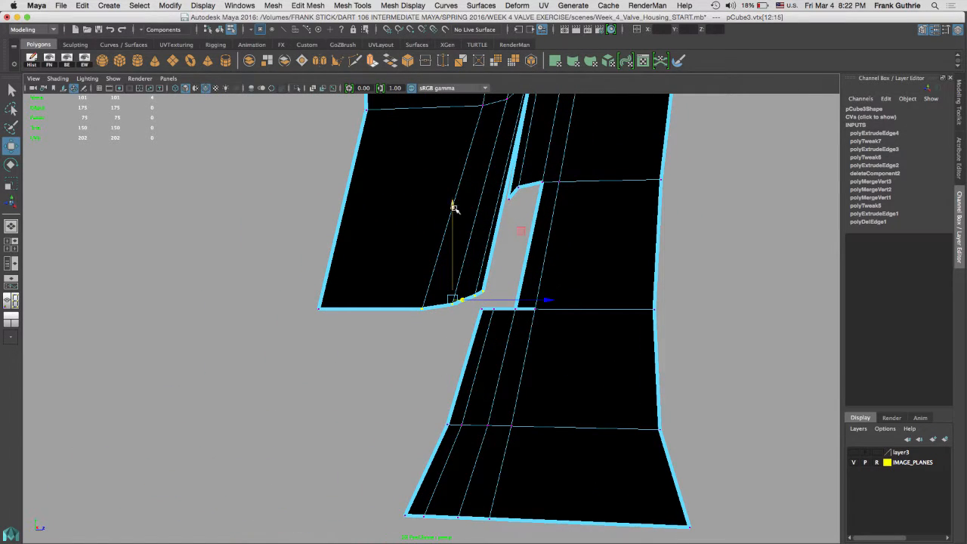
{"action": "left_click_drag", "start_coordinate": [452, 207], "coordinate": [446, 188]}
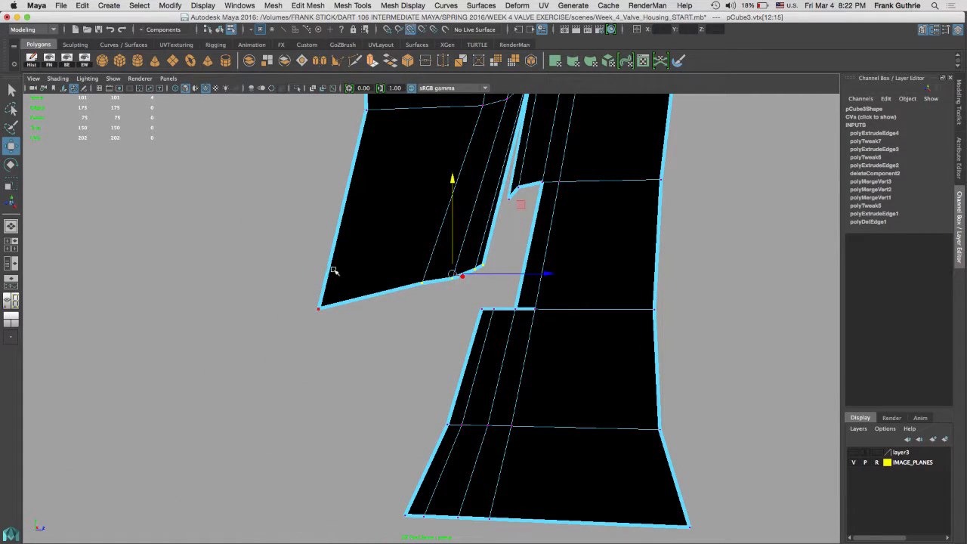
{"action": "middle_click_drag", "start_coordinate": [333, 270], "coordinate": [319, 302]}
{"action": "mouse_move", "coordinate": [574, 313]}
{"action": "left_mouse_down", "text": "alt"}
{"action": "mouse_move", "coordinate": [364, 285]}
{"action": "mouse_move", "coordinate": [601, 380]}
{"action": "mouse_move", "coordinate": [415, 298]}
{"action": "mouse_move", "coordinate": [498, 227]}
{"action": "mouse_move", "coordinate": [481, 222]}
{"action": "left_mouse_up", "text": "alt"}
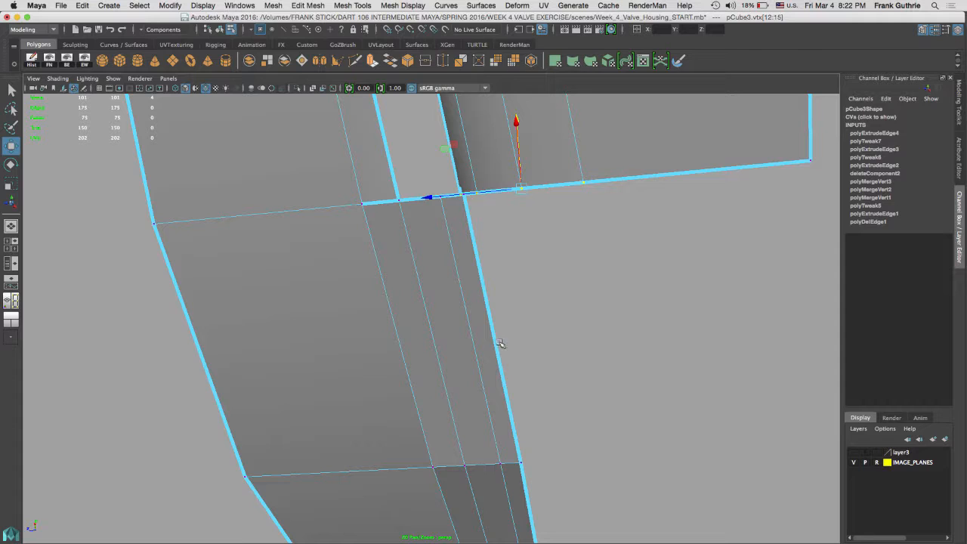
Select the two extruded border edges, snap their pivot to the top vertex and align them horizontally with the channel's lower corner.
{"action": "right_click_drag", "start_coordinate": [483, 244], "coordinate": [483, 219]}
{"action": "left_click", "coordinate": [480, 297]}
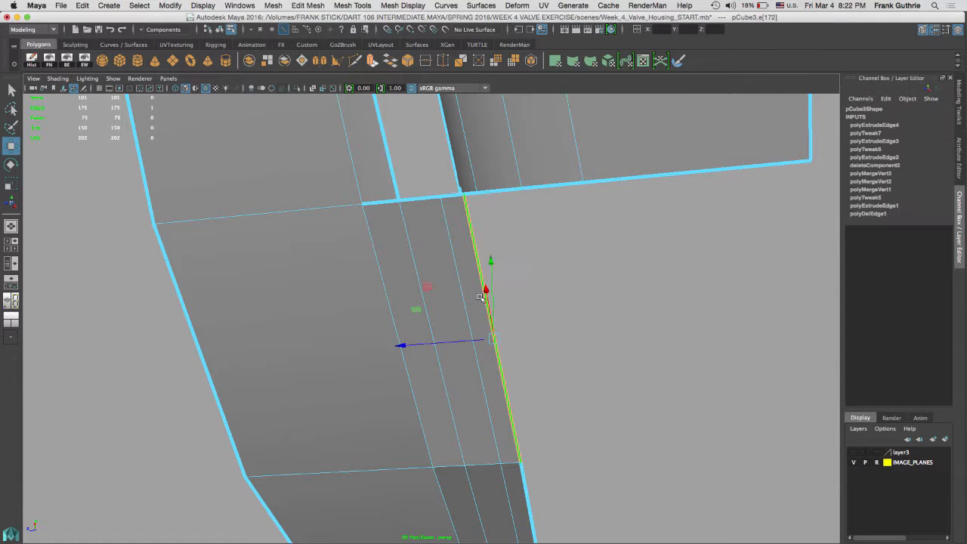
{"action": "left_click", "coordinate": [527, 487], "text": "shift"}
{"action": "right_click_drag", "start_coordinate": [577, 329], "coordinate": [612, 341], "text": "shift"}
{"action": "left_click_drag", "start_coordinate": [417, 427], "coordinate": [597, 414]}
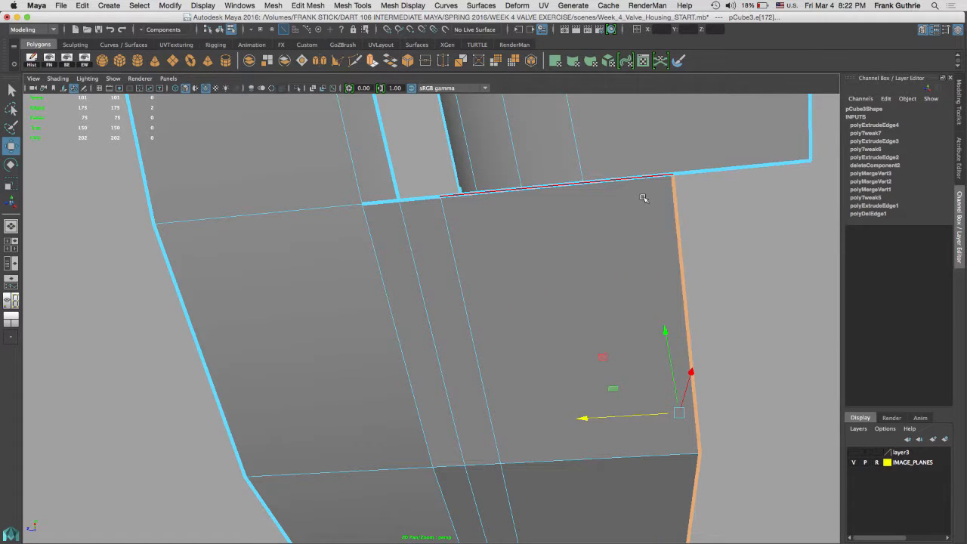
{"action": "key", "text": "d"}
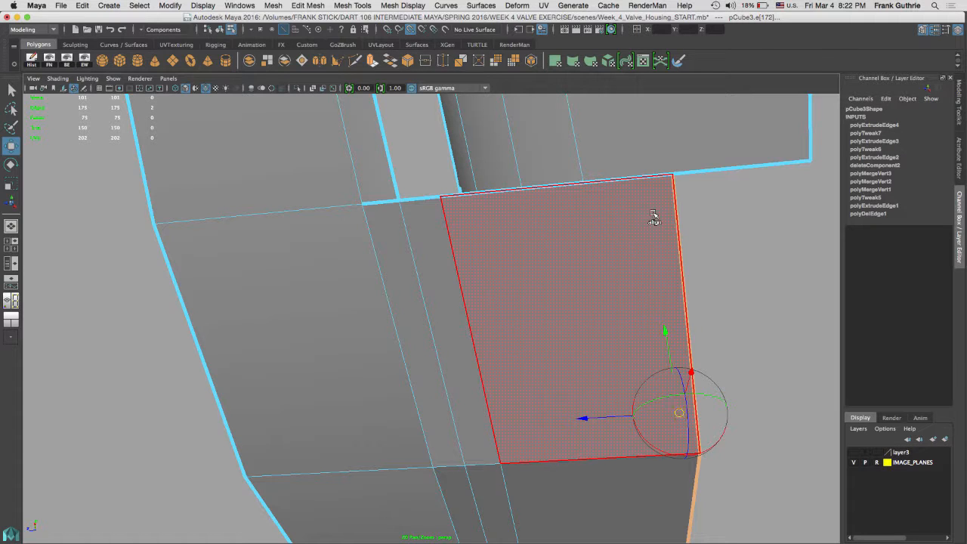
{"action": "left_click", "coordinate": [660, 195]}
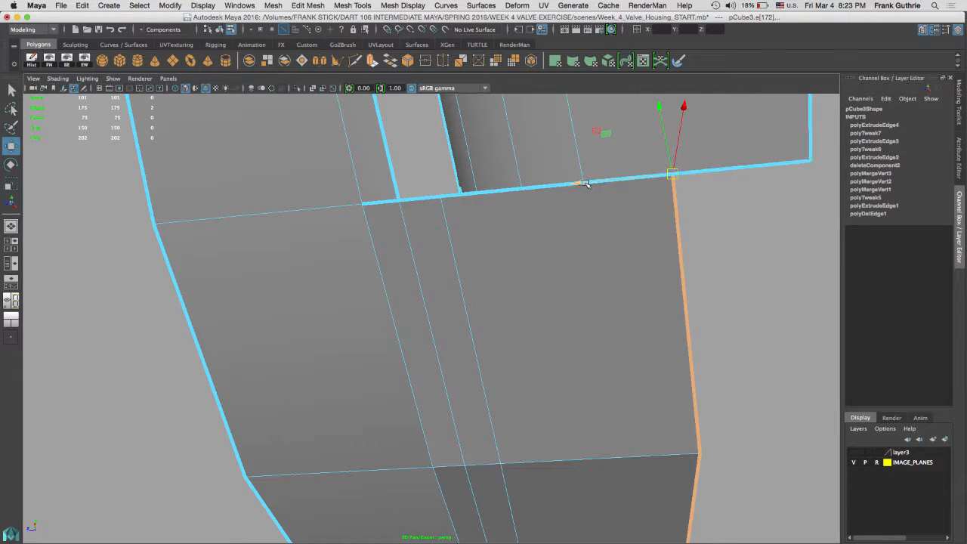
{"action": "left_click_drag", "start_coordinate": [582, 183], "coordinate": [574, 185]}
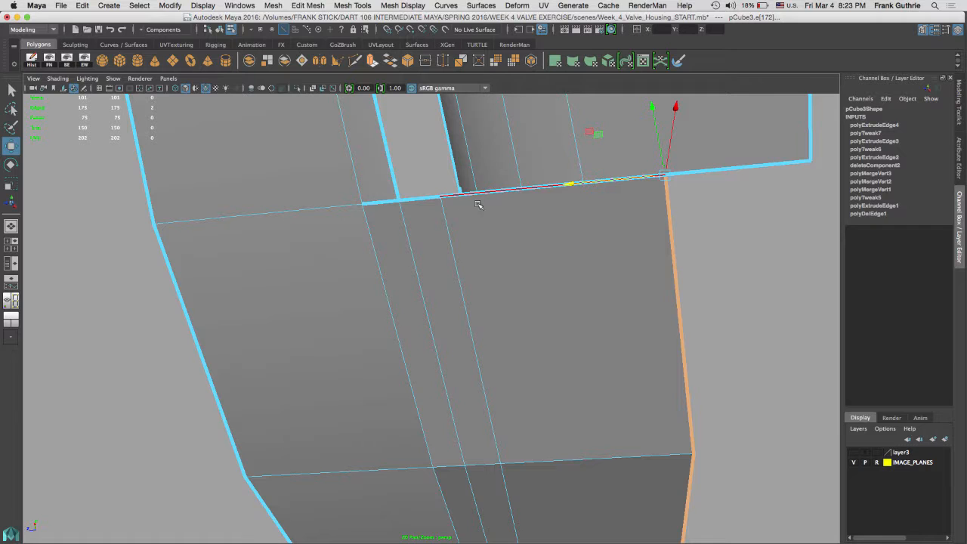
{"action": "left_click_drag", "start_coordinate": [478, 204], "coordinate": [504, 358], "text": "alt"}
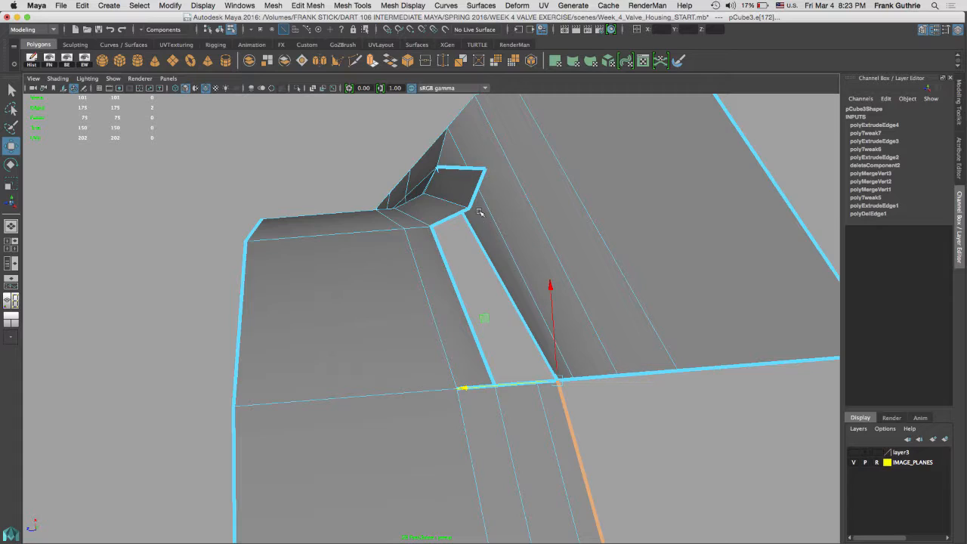
Extrude the open edge on the outer side of the gap beside the channel and pull it partway across the gap.
{"action": "left_click_drag", "start_coordinate": [478, 215], "coordinate": [664, 302], "text": "alt"}
{"action": "middle_click_drag", "start_coordinate": [537, 266], "coordinate": [544, 249], "text": "alt"}
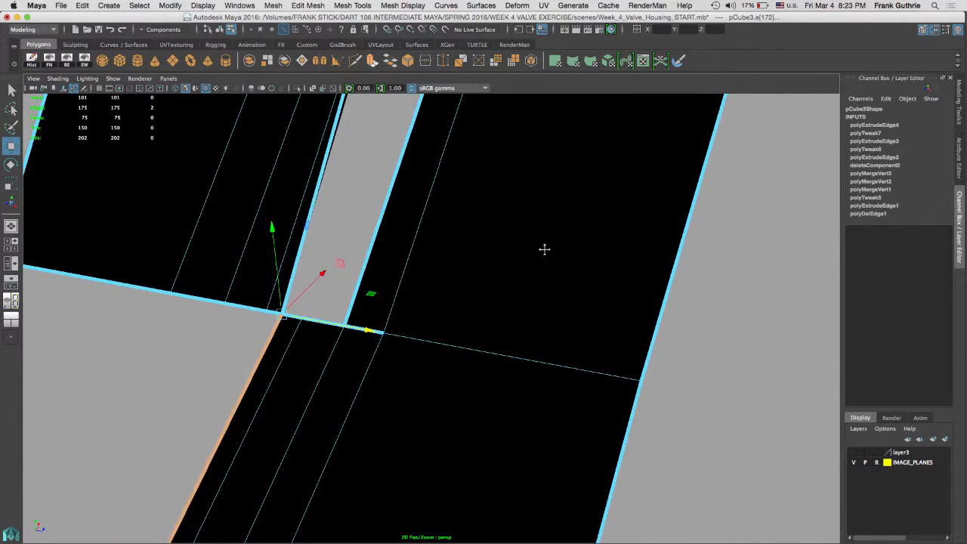
{"action": "left_click_drag", "start_coordinate": [544, 249], "coordinate": [455, 349], "text": "alt"}
{"action": "left_click_drag", "start_coordinate": [444, 385], "coordinate": [391, 265], "text": "alt"}
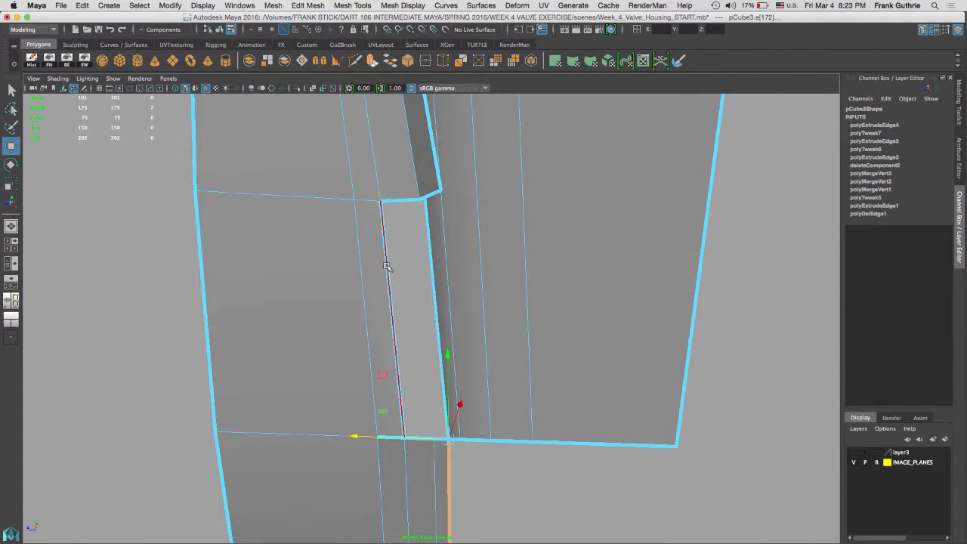
{"action": "left_click", "coordinate": [385, 273]}
{"action": "left_click", "coordinate": [958, 115]}
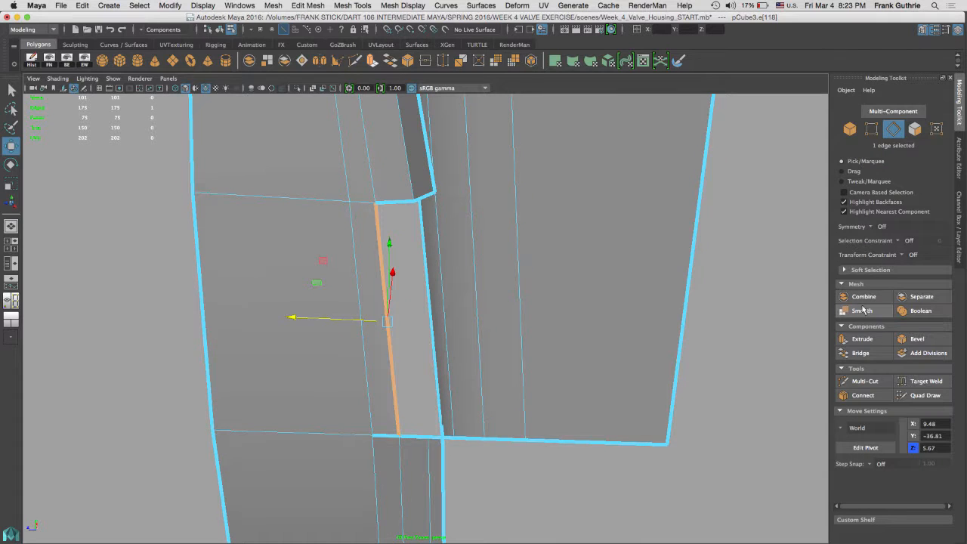
{"action": "left_click", "coordinate": [858, 338]}
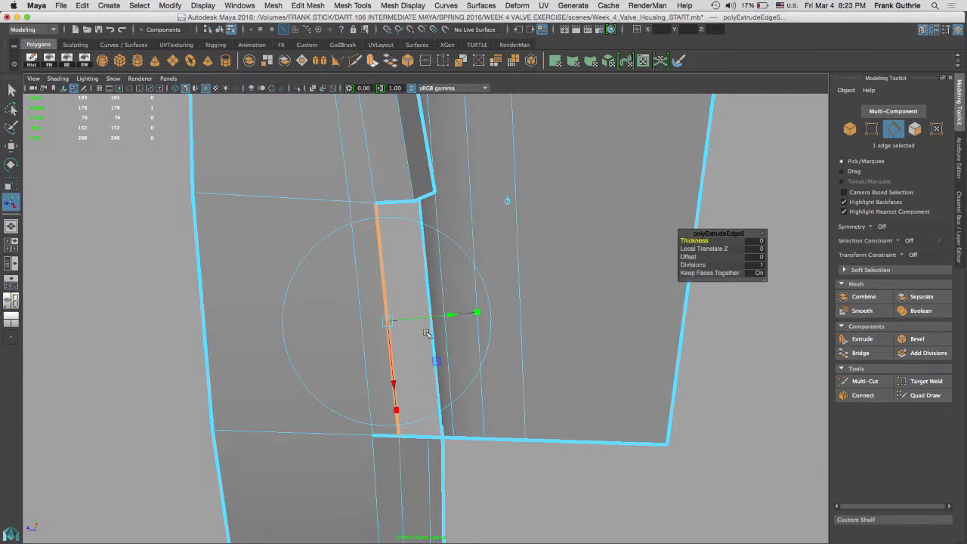
{"action": "key", "text": "w"}
{"action": "left_click_drag", "start_coordinate": [388, 318], "coordinate": [415, 342]}
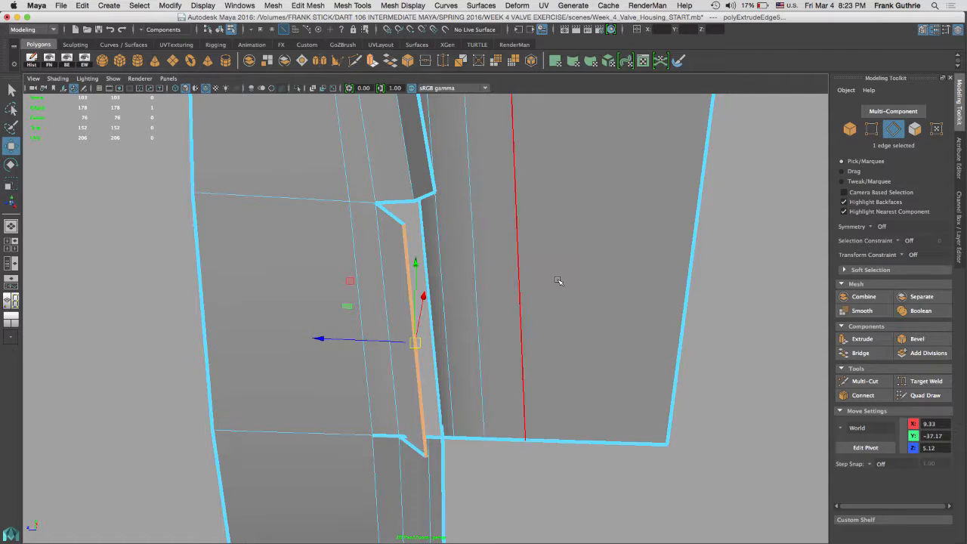
Target Weld the extruded edge's top vertex onto the corner vertex at the upper end of the gap.
{"action": "right_click_drag", "start_coordinate": [420, 262], "coordinate": [483, 247], "text": "alt"}
{"action": "left_click_drag", "start_coordinate": [484, 247], "coordinate": [581, 238], "text": "alt"}
{"action": "middle_click_drag", "start_coordinate": [581, 238], "coordinate": [587, 280], "text": "alt"}
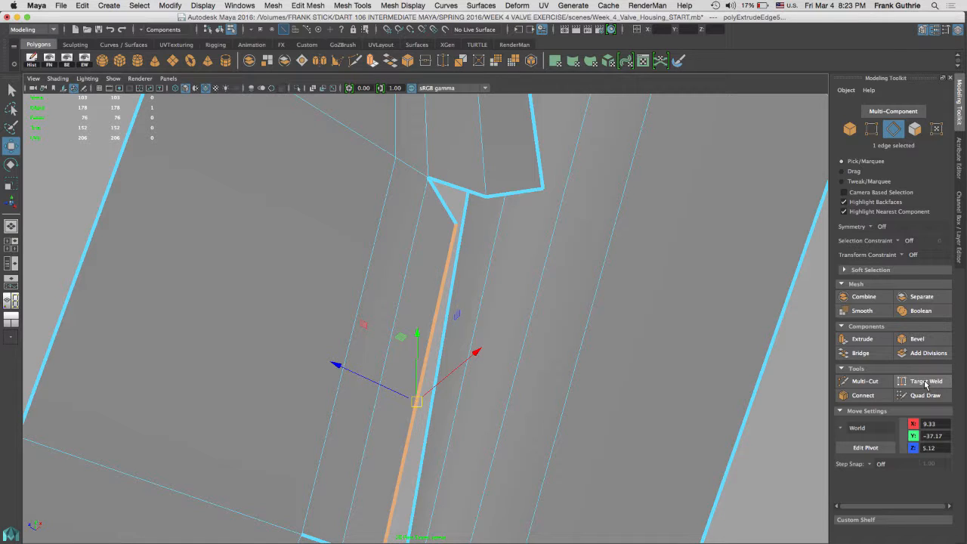
{"action": "left_click", "coordinate": [927, 382]}
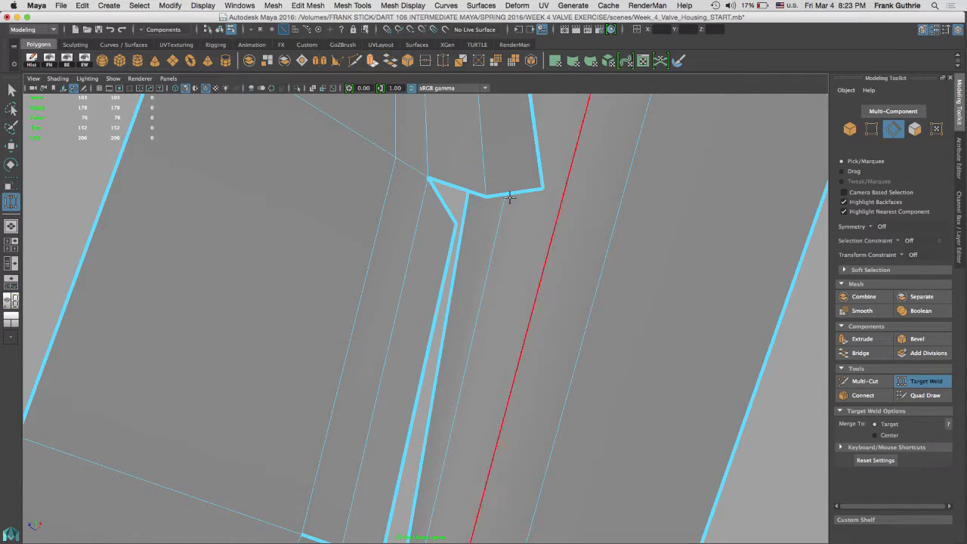
{"action": "left_click_drag", "start_coordinate": [456, 221], "coordinate": [455, 221]}
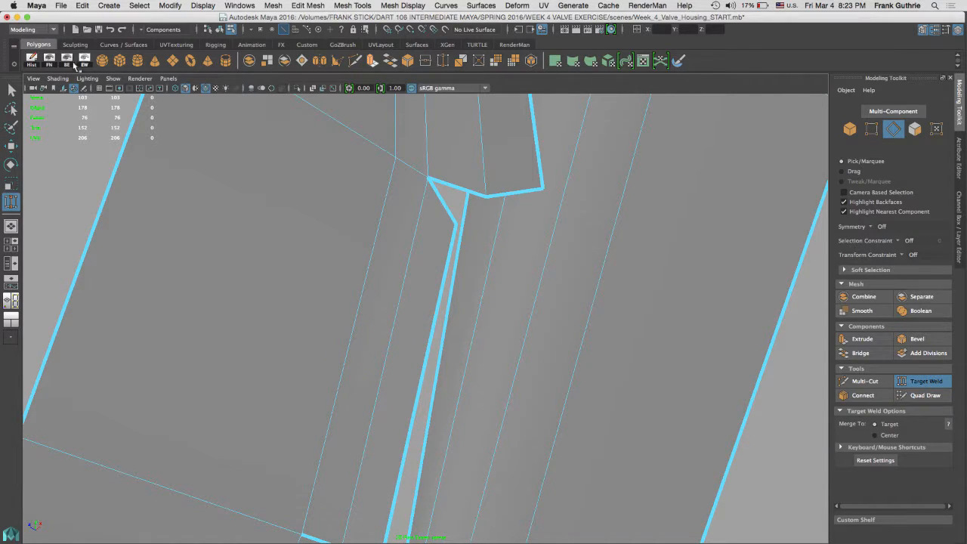
{"action": "left_click", "coordinate": [870, 130]}
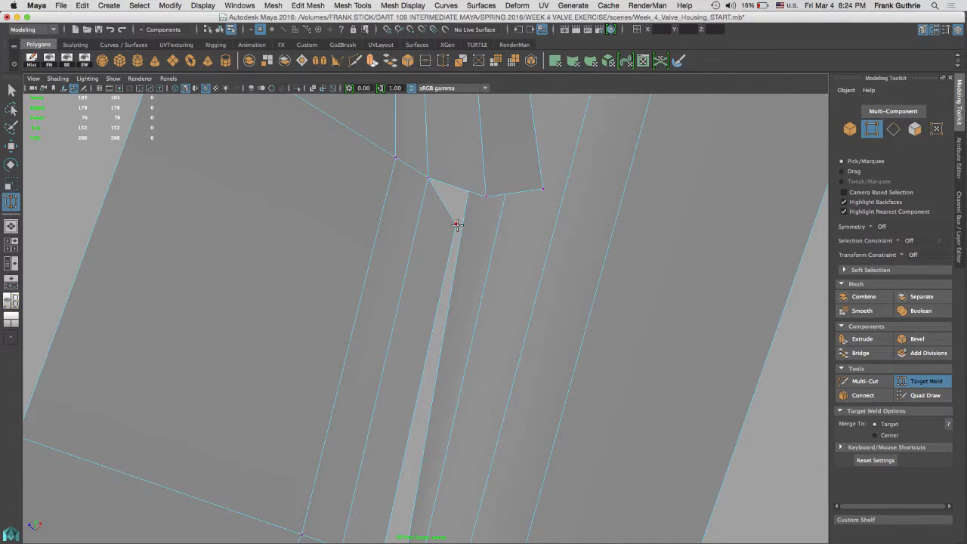
{"action": "left_click_drag", "start_coordinate": [480, 198], "coordinate": [481, 198]}
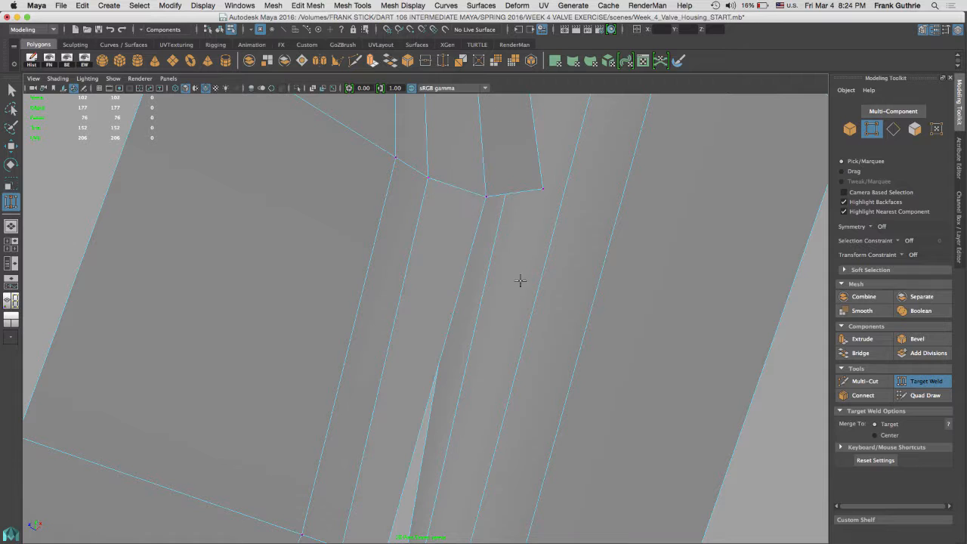
Snap the extruded edge's loose bottom vertex onto the neighbouring vertex of the bottom border and merge the two overlapping vertices.
{"action": "middle_click_drag", "start_coordinate": [522, 278], "coordinate": [538, 118], "text": "alt"}
{"action": "left_click_drag", "start_coordinate": [456, 321], "coordinate": [395, 367], "text": "alt"}
{"action": "right_click_drag", "start_coordinate": [395, 367], "coordinate": [444, 393], "text": "alt"}
{"action": "key", "text": "w"}
{"action": "left_click", "coordinate": [449, 437]}
{"action": "left_click_drag", "start_coordinate": [448, 436], "coordinate": [407, 412]}
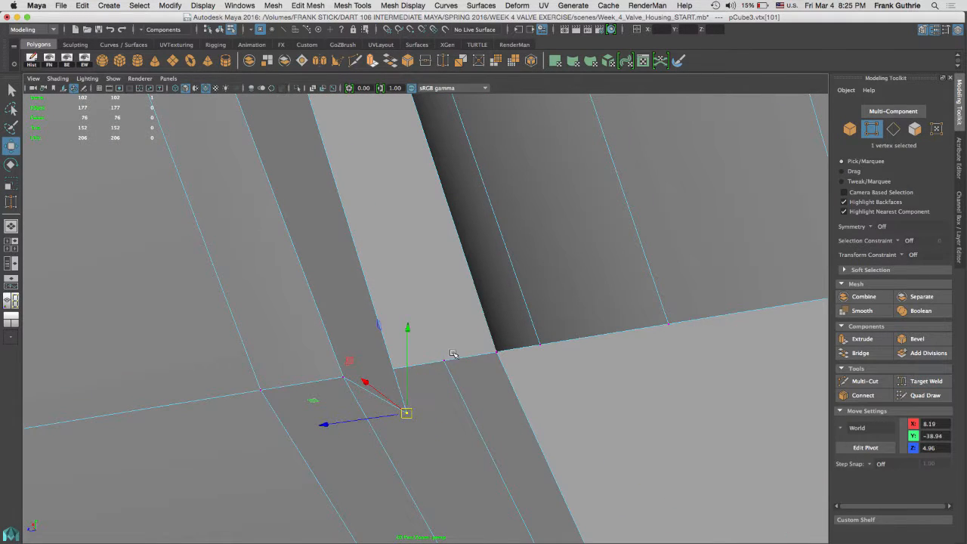
{"action": "middle_click_drag", "start_coordinate": [439, 377], "coordinate": [444, 360]}
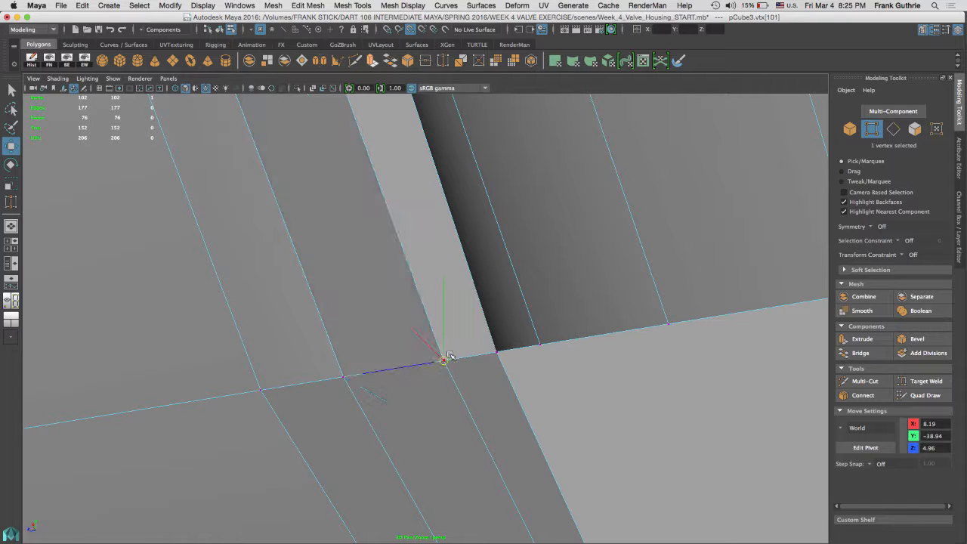
{"action": "left_click_drag", "start_coordinate": [466, 344], "coordinate": [427, 376]}
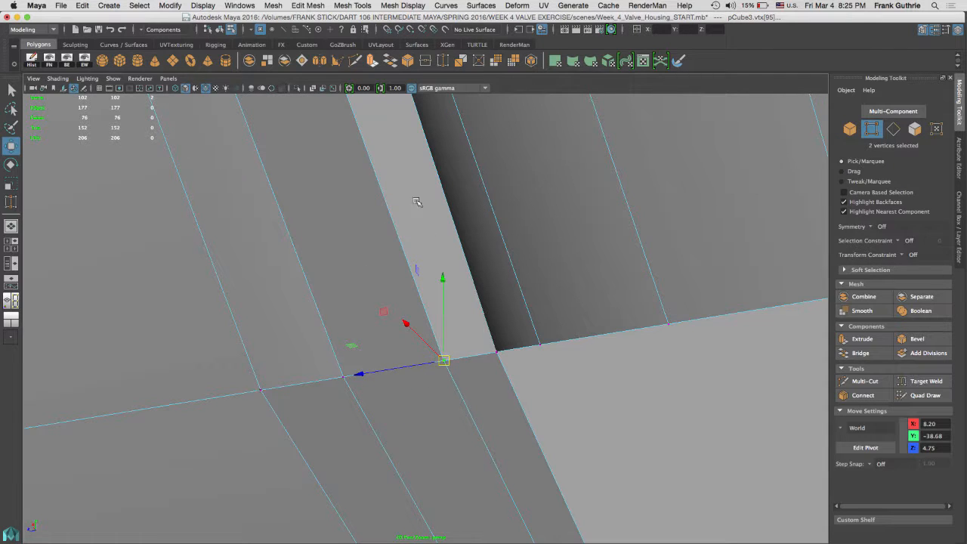
{"action": "right_click_drag", "start_coordinate": [337, 357], "coordinate": [377, 315], "text": "shift"}
Extrude the short open edge at the upper end of the gap and pull it outward past the housing's outer side.
{"action": "left_click_drag", "start_coordinate": [497, 319], "coordinate": [419, 216], "text": "alt"}
{"action": "right_click_drag", "start_coordinate": [425, 185], "coordinate": [424, 160]}
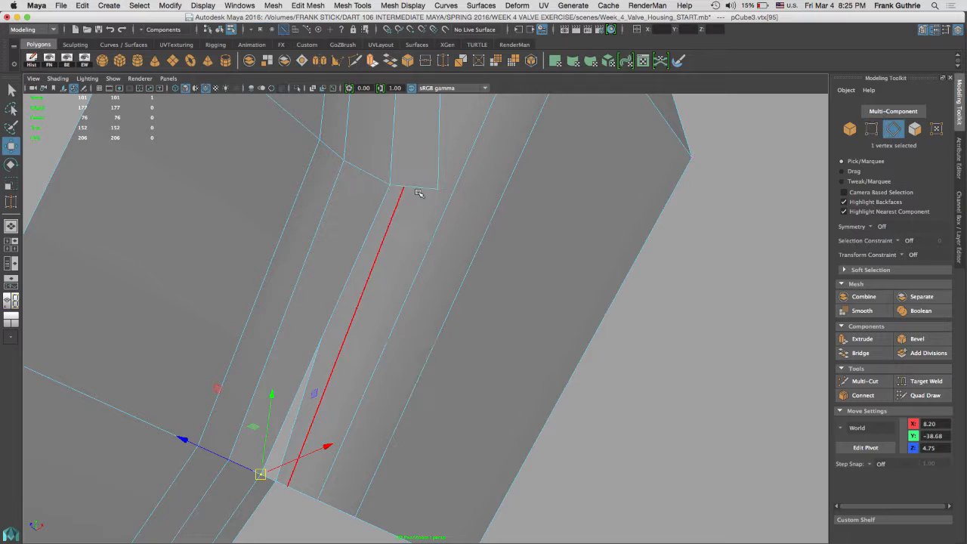
{"action": "left_click", "coordinate": [421, 188]}
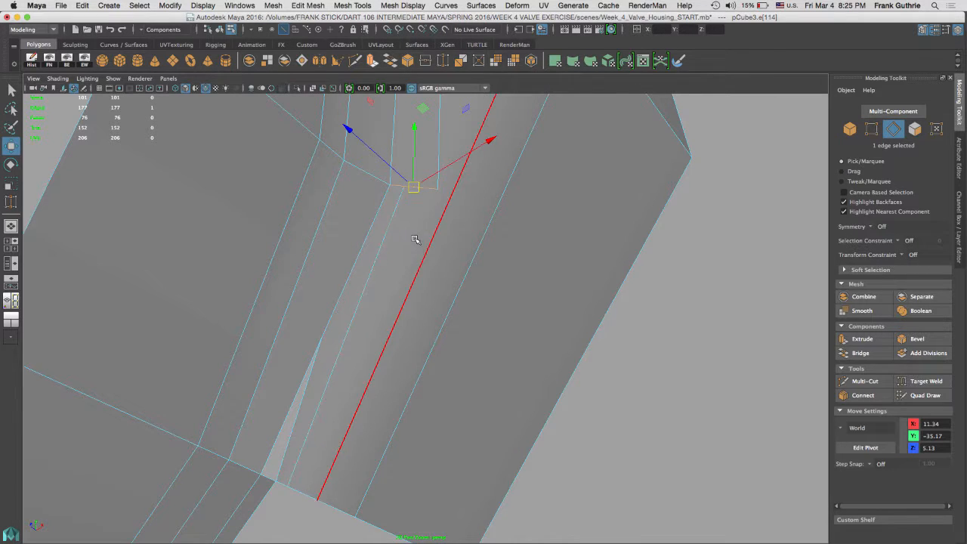
{"action": "left_click", "coordinate": [863, 339]}
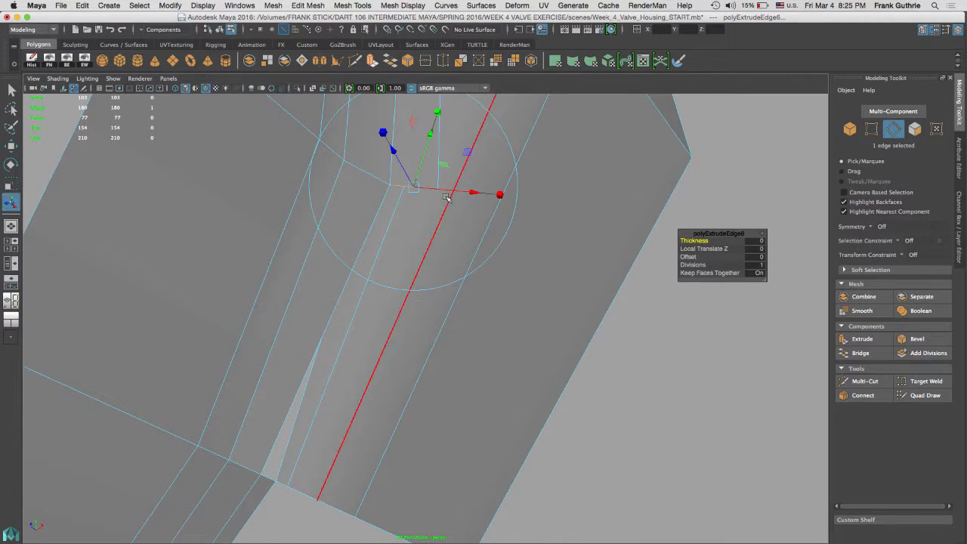
{"action": "left_click_drag", "start_coordinate": [421, 190], "coordinate": [668, 420]}
Snap the two loose vertices of the extruded edge onto the adjacent bottom border vertices to close the gap.
{"action": "right_click_drag", "start_coordinate": [672, 249], "coordinate": [614, 253]}
{"action": "left_click_drag", "start_coordinate": [668, 422], "coordinate": [666, 409]}
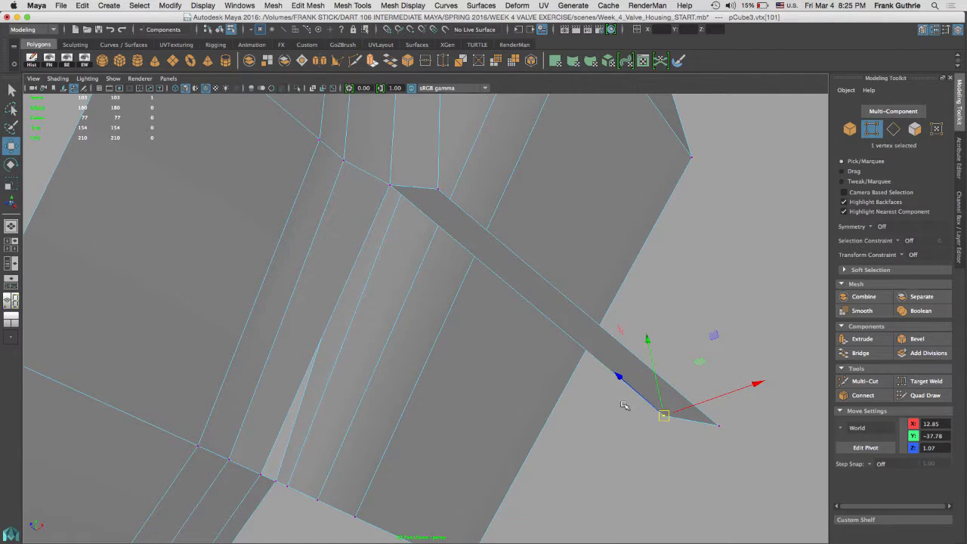
{"action": "key", "text": "v"}
{"action": "middle_click_drag", "start_coordinate": [289, 467], "coordinate": [263, 469]}
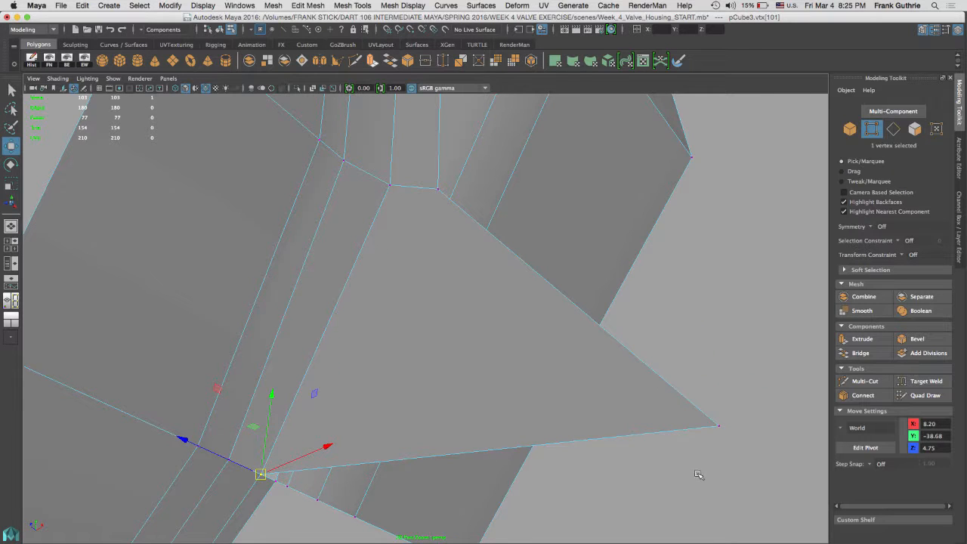
{"action": "left_click_drag", "start_coordinate": [726, 416], "coordinate": [704, 443]}
{"action": "key", "text": "v"}
{"action": "middle_click_drag", "start_coordinate": [291, 476], "coordinate": [282, 480]}
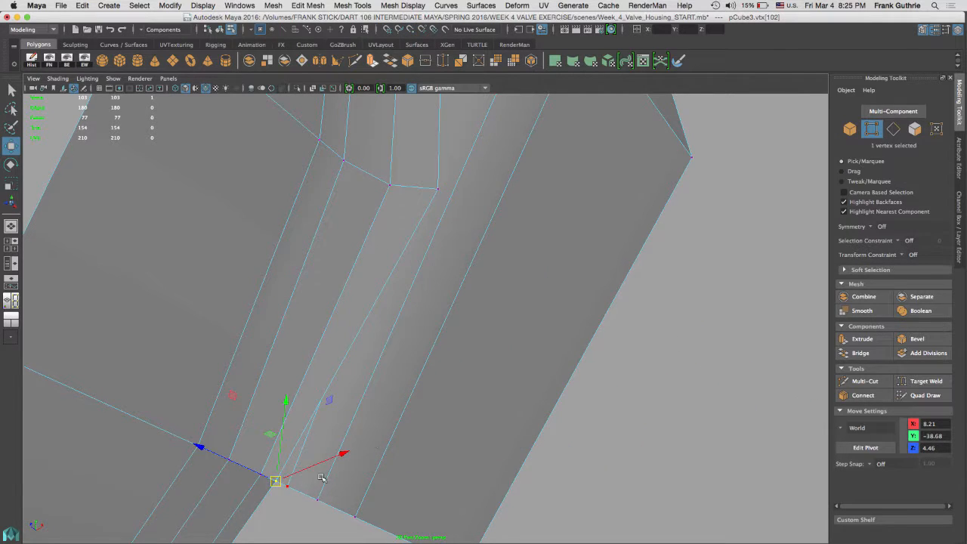
Merge the overlapping vertices where the new face meets the bottom border.
{"action": "left_click_drag", "start_coordinate": [483, 407], "coordinate": [415, 408], "text": "alt"}
{"action": "middle_click_drag", "start_coordinate": [461, 333], "coordinate": [480, 262], "text": "alt"}
{"action": "left_click_drag", "start_coordinate": [491, 408], "coordinate": [556, 395], "text": "alt"}
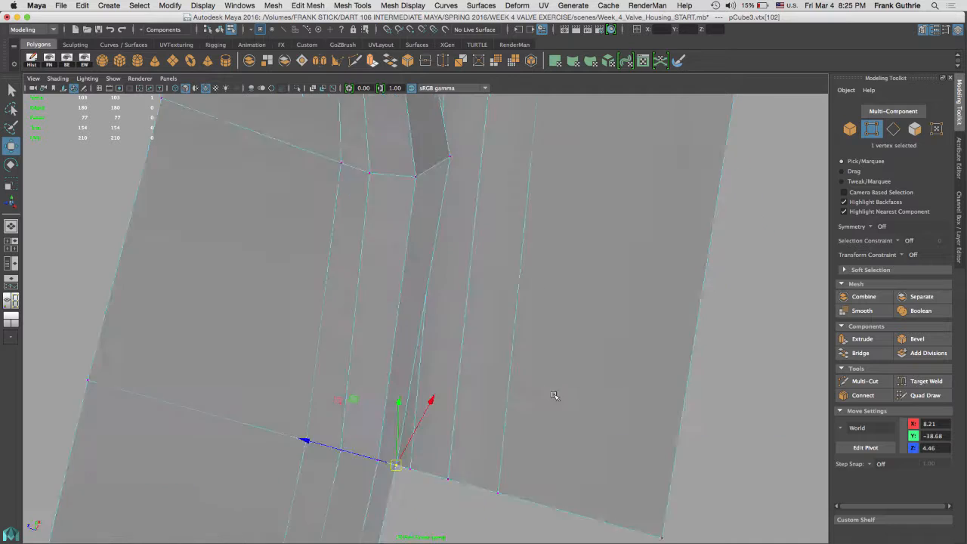
{"action": "middle_click_drag", "start_coordinate": [485, 441], "coordinate": [496, 324], "text": "alt"}
{"action": "left_click_drag", "start_coordinate": [408, 315], "coordinate": [559, 411], "text": "alt"}
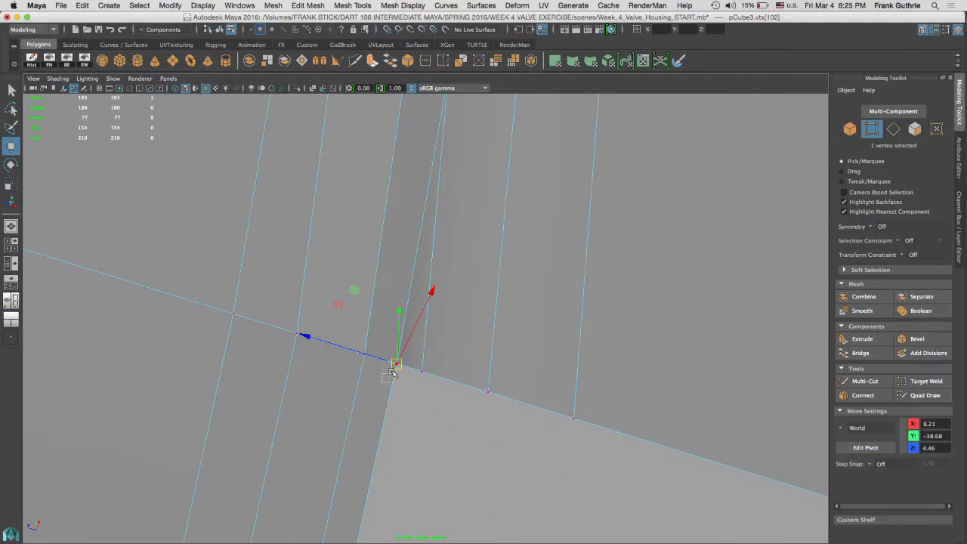
{"action": "left_click_drag", "start_coordinate": [392, 373], "coordinate": [395, 367]}
{"action": "right_click_drag", "start_coordinate": [432, 408], "coordinate": [508, 373], "text": "shift"}
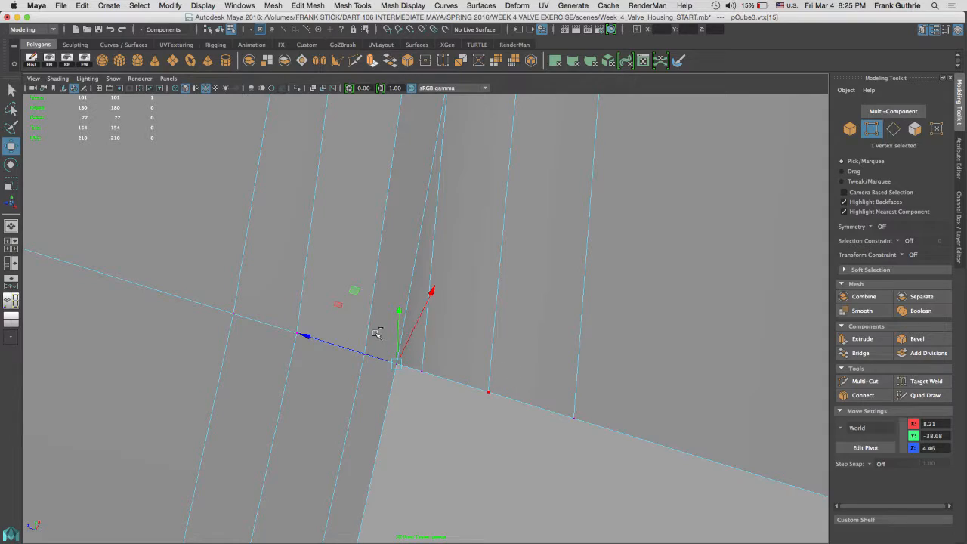
Select the four vertices along the channel's lower bend and snap their scale pivot to the outermost vertex next to the flat face.
{"action": "left_click_drag", "start_coordinate": [446, 317], "coordinate": [405, 322], "text": "alt"}
{"action": "left_click_drag", "start_coordinate": [320, 293], "coordinate": [455, 380]}
{"action": "left_click_drag", "start_coordinate": [456, 379], "coordinate": [384, 334], "text": "alt"}
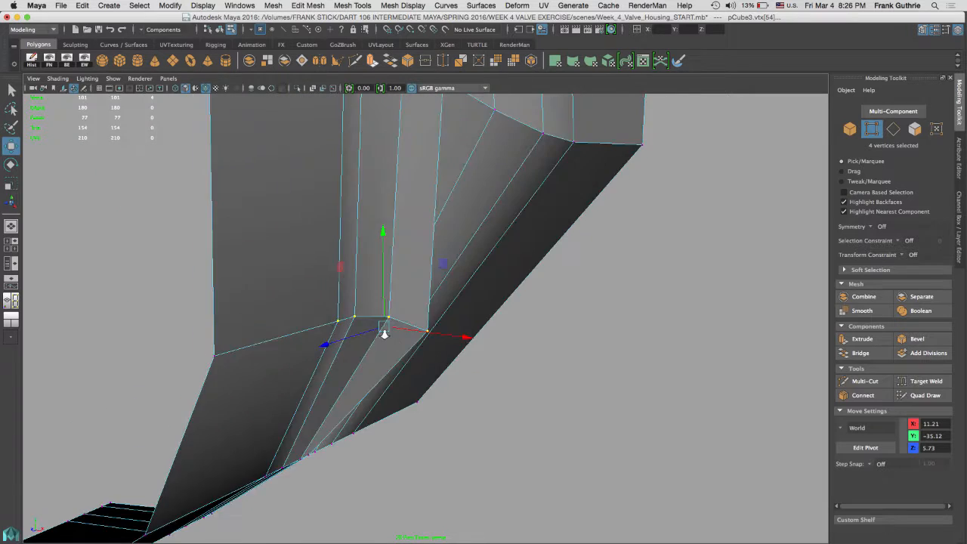
{"action": "scroll", "coordinate": [384, 334], "scroll_direction": "up", "scroll_amount": 5}
{"action": "middle_click_drag", "start_coordinate": [274, 301], "coordinate": [337, 305], "text": "alt"}
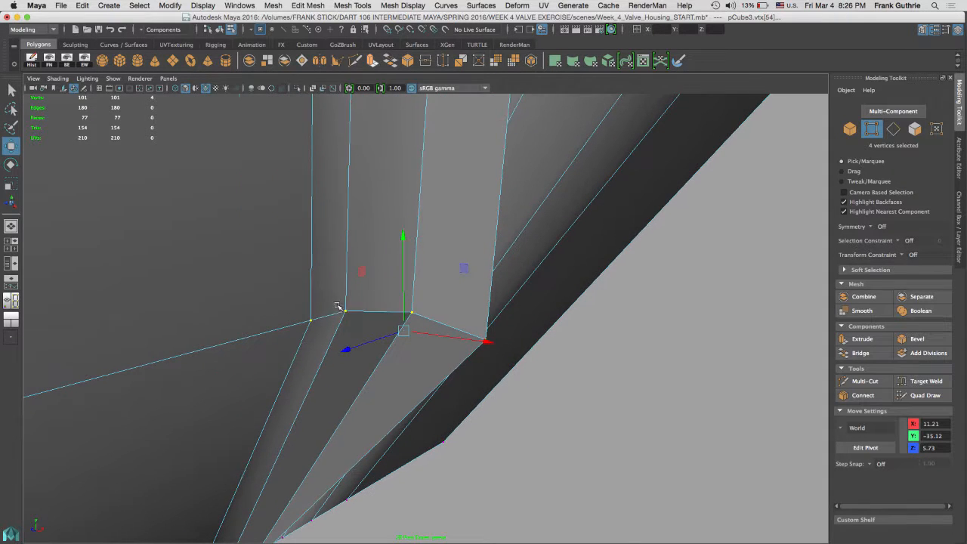
{"action": "key", "text": "r"}
{"action": "key", "text": "d"}
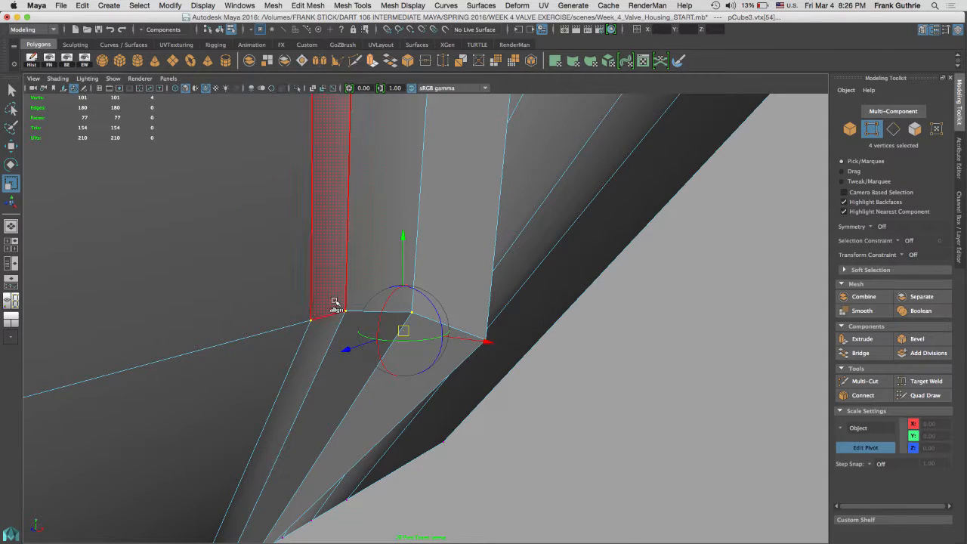
{"action": "left_click", "coordinate": [310, 320]}
{"action": "key", "text": "d"}
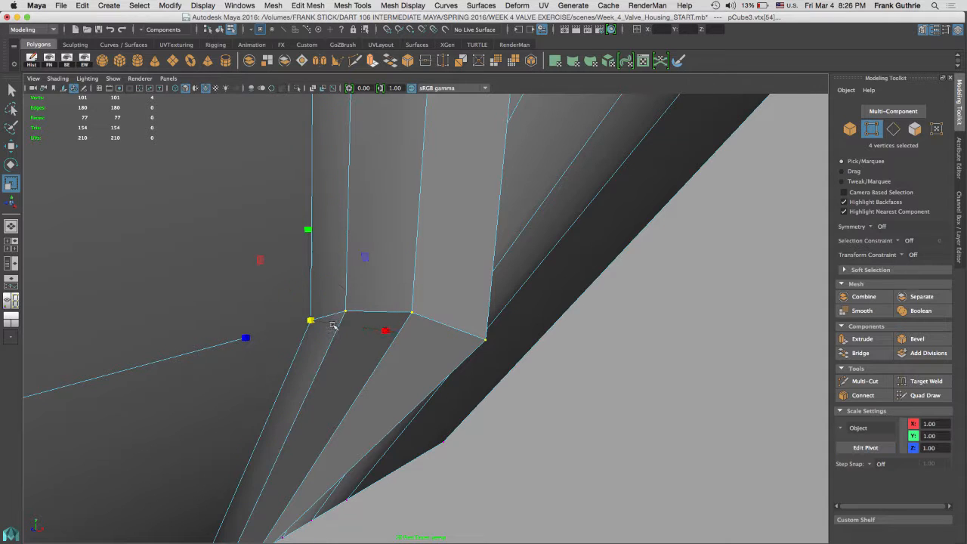
Scale the four channel vertices flat in X and Y about the snapped pivot so their border row runs straight.
{"action": "left_click_drag", "start_coordinate": [392, 355], "coordinate": [314, 353], "text": "alt"}
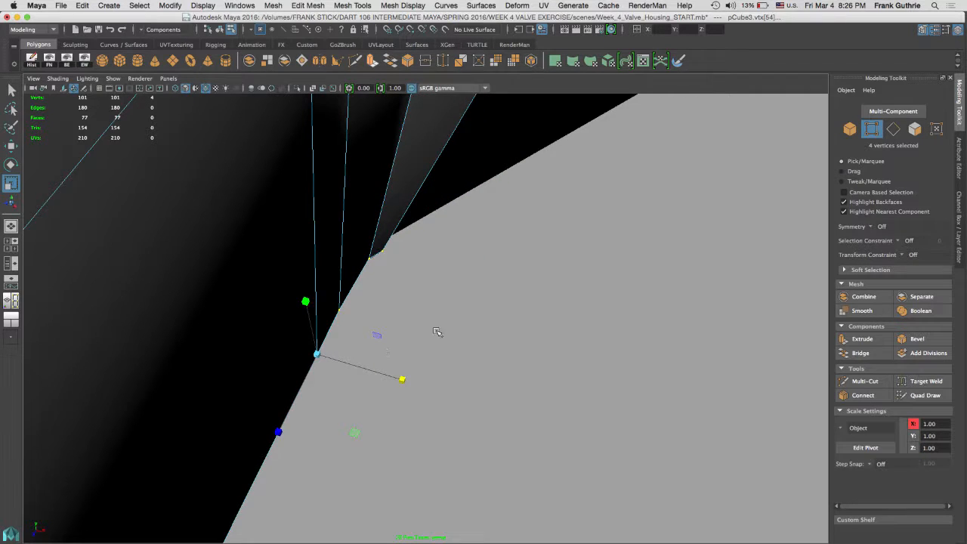
{"action": "left_click_drag", "start_coordinate": [438, 332], "coordinate": [391, 270], "text": "alt"}
{"action": "left_click_drag", "start_coordinate": [468, 342], "coordinate": [546, 384], "text": "alt"}
{"action": "key", "text": "space"}
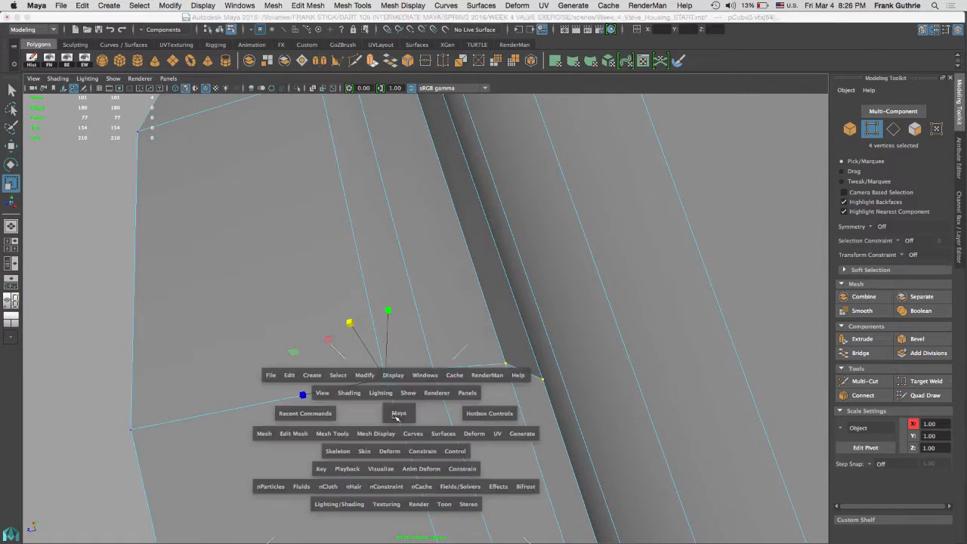
{"action": "key", "text": "space"}
{"action": "key", "text": "f"}
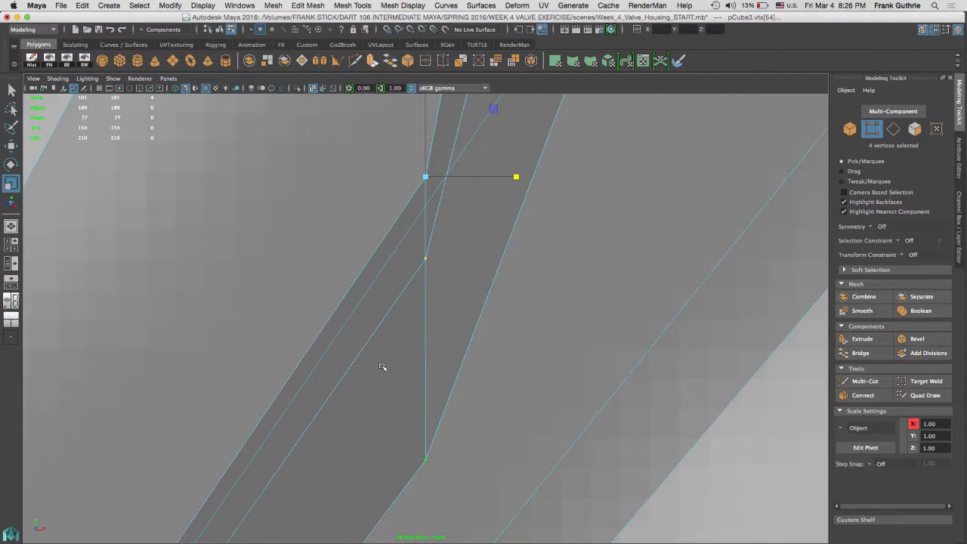
{"action": "mouse_move", "coordinate": [501, 362]}
{"action": "left_mouse_down", "text": "alt"}
{"action": "mouse_move", "coordinate": [520, 344]}
{"action": "mouse_move", "coordinate": [528, 361]}
{"action": "mouse_move", "coordinate": [496, 356]}
{"action": "mouse_move", "coordinate": [518, 356]}
{"action": "mouse_move", "coordinate": [512, 334]}
{"action": "mouse_move", "coordinate": [461, 313]}
{"action": "mouse_move", "coordinate": [518, 262]}
{"action": "left_mouse_up", "text": "alt"}
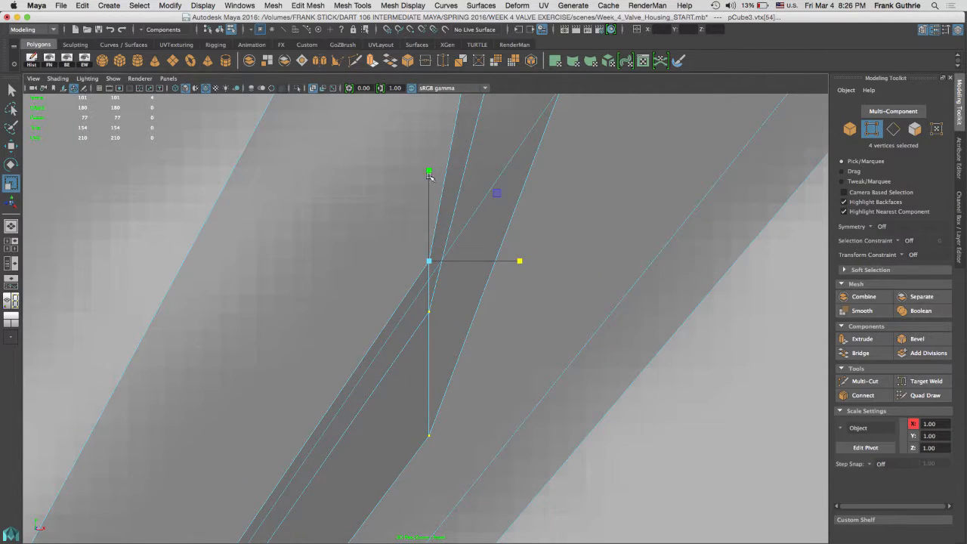
{"action": "left_click_drag", "start_coordinate": [429, 175], "coordinate": [396, 262]}
{"action": "key", "text": "space"}
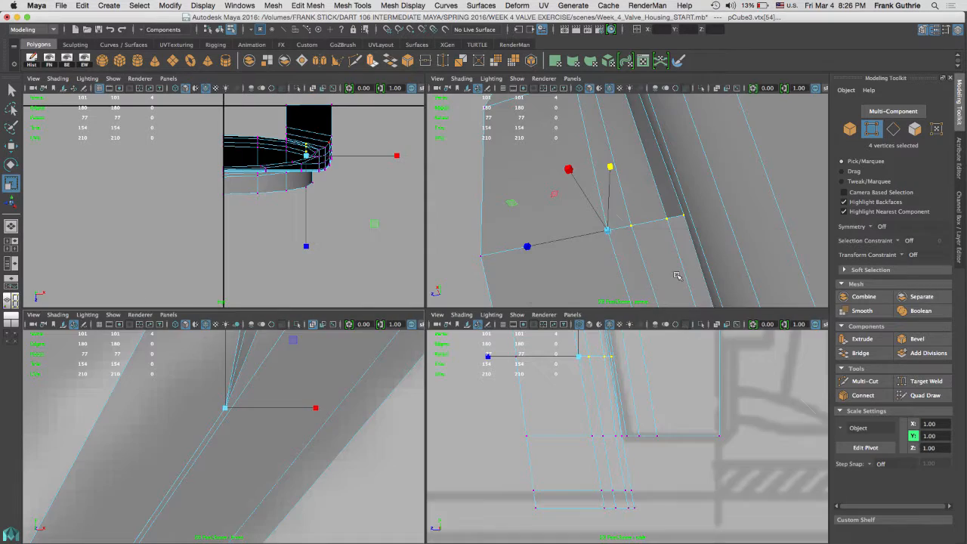
{"action": "key", "text": "space"}
Inspect the straightened channel border and the surrounding faces from several angles.
{"action": "mouse_move", "coordinate": [564, 299]}
{"action": "left_mouse_down", "text": "alt"}
{"action": "mouse_move", "coordinate": [589, 284]}
{"action": "mouse_move", "coordinate": [624, 317]}
{"action": "mouse_move", "coordinate": [587, 332]}
{"action": "mouse_move", "coordinate": [675, 330]}
{"action": "mouse_move", "coordinate": [479, 307]}
{"action": "mouse_move", "coordinate": [471, 274]}
{"action": "mouse_move", "coordinate": [445, 340]}
{"action": "left_mouse_up", "text": "alt"}
{"action": "left_click_drag", "start_coordinate": [539, 315], "coordinate": [546, 323], "text": "alt"}
{"action": "left_click_drag", "start_coordinate": [651, 412], "coordinate": [457, 309], "text": "alt"}
{"action": "right_click", "coordinate": [456, 309]}
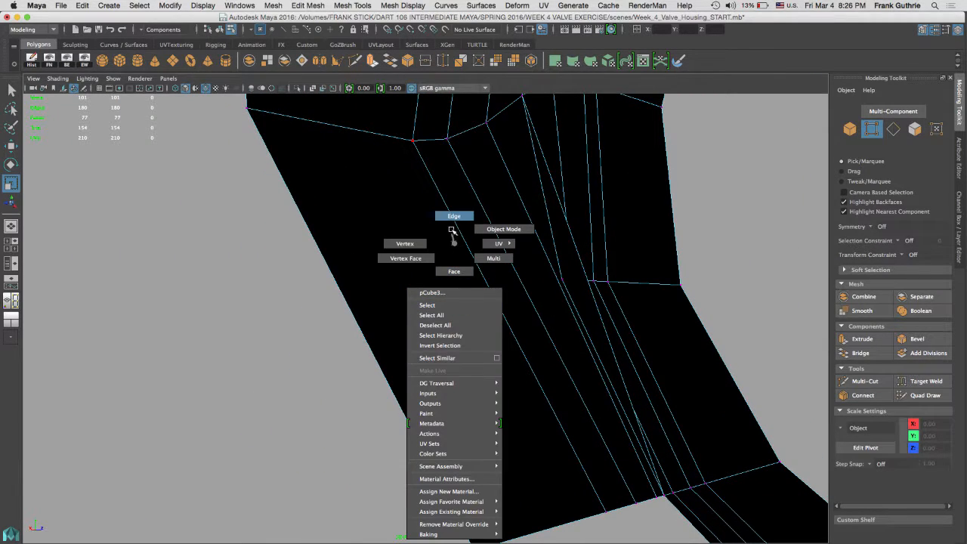
{"action": "left_click", "coordinate": [453, 272]}
{"action": "left_click", "coordinate": [513, 230]}
{"action": "left_click_drag", "start_coordinate": [513, 230], "coordinate": [423, 301], "text": "alt"}
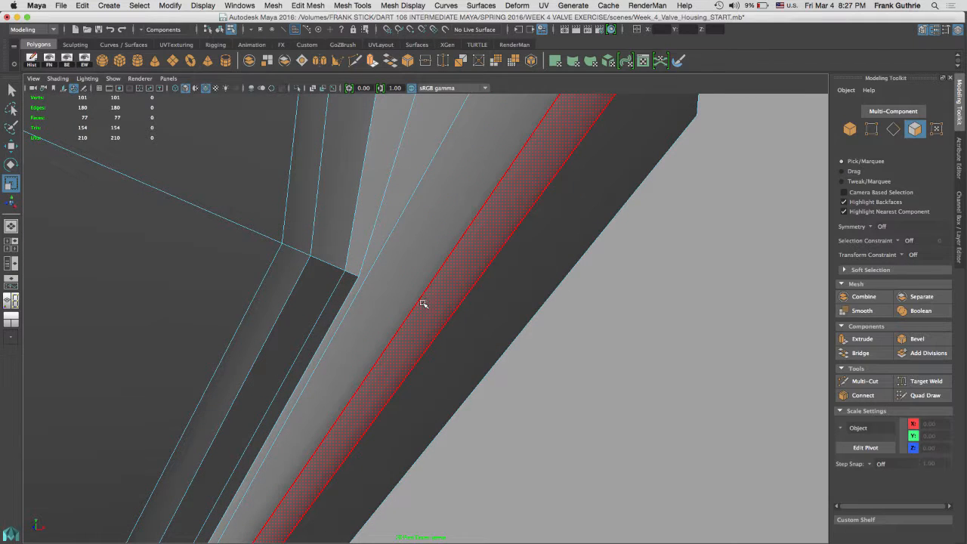
Insert an edge loop across the curved strips and outer face beside the channel, level with the channel's lower corner.
{"action": "right_click_drag", "start_coordinate": [423, 301], "coordinate": [417, 219]}
{"action": "left_click", "coordinate": [413, 335]}
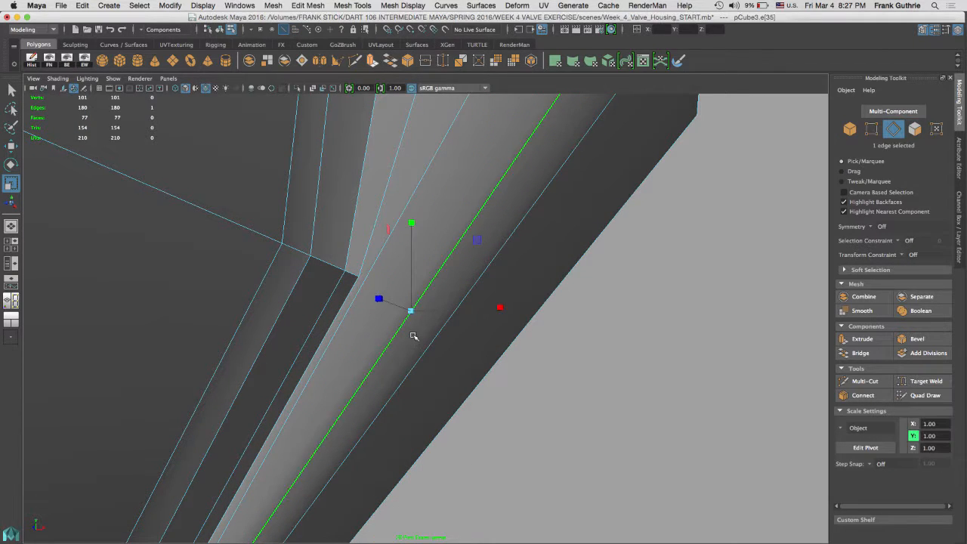
{"action": "right_click_drag", "start_coordinate": [410, 337], "coordinate": [431, 406], "text": "shift"}
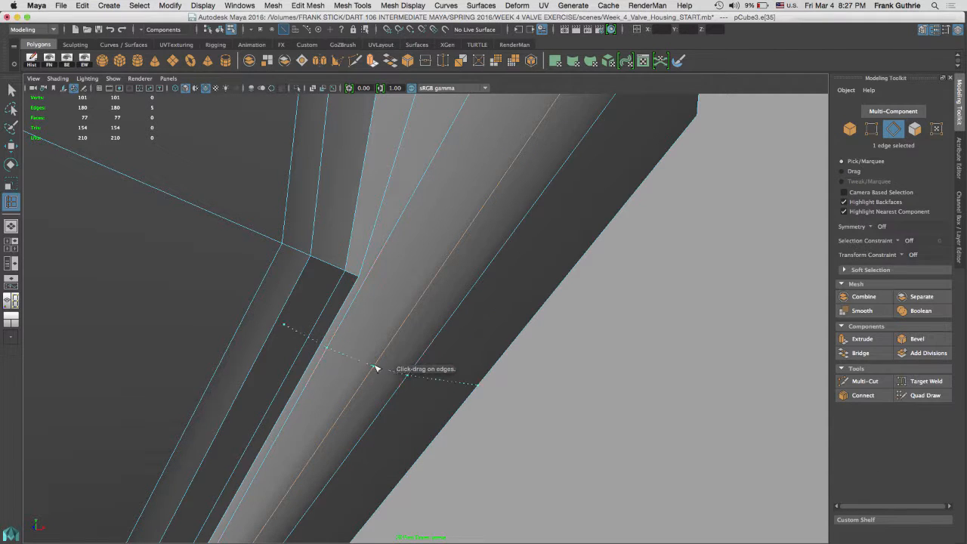
{"action": "left_click", "coordinate": [416, 309]}
{"action": "left_click_drag", "start_coordinate": [425, 302], "coordinate": [346, 289], "text": "alt"}
{"action": "key", "text": "q"}
{"action": "left_click", "coordinate": [352, 305]}
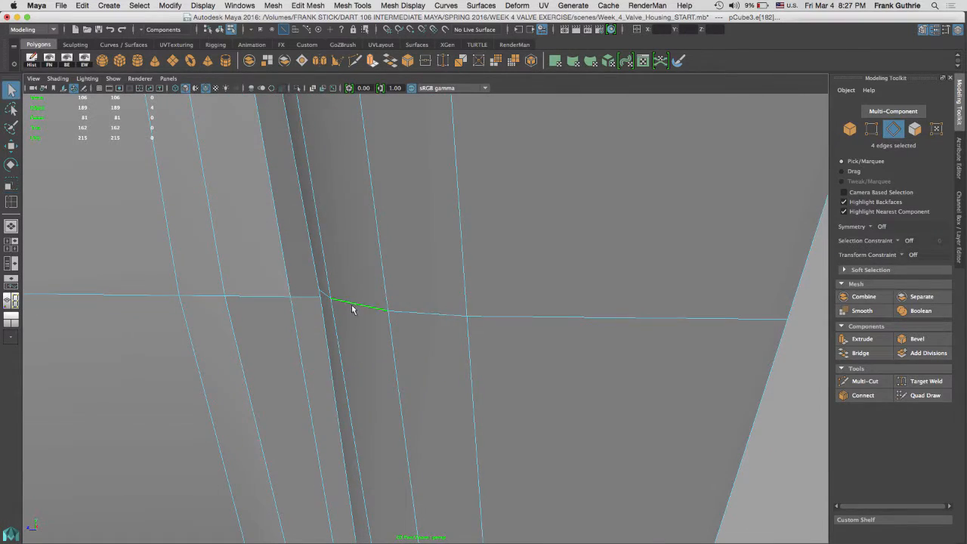
Select the new loop's four vertices across the curved strips and snap their scale pivot to the one bordering the large outer face.
{"action": "left_click_drag", "start_coordinate": [392, 323], "coordinate": [546, 368], "text": "alt"}
{"action": "right_click_drag", "start_coordinate": [408, 301], "coordinate": [359, 262]}
{"action": "left_click_drag", "start_coordinate": [363, 259], "coordinate": [426, 370]}
{"action": "left_click_drag", "start_coordinate": [574, 312], "coordinate": [535, 305], "text": "alt"}
{"action": "key", "text": "r"}
{"action": "key", "text": "d"}
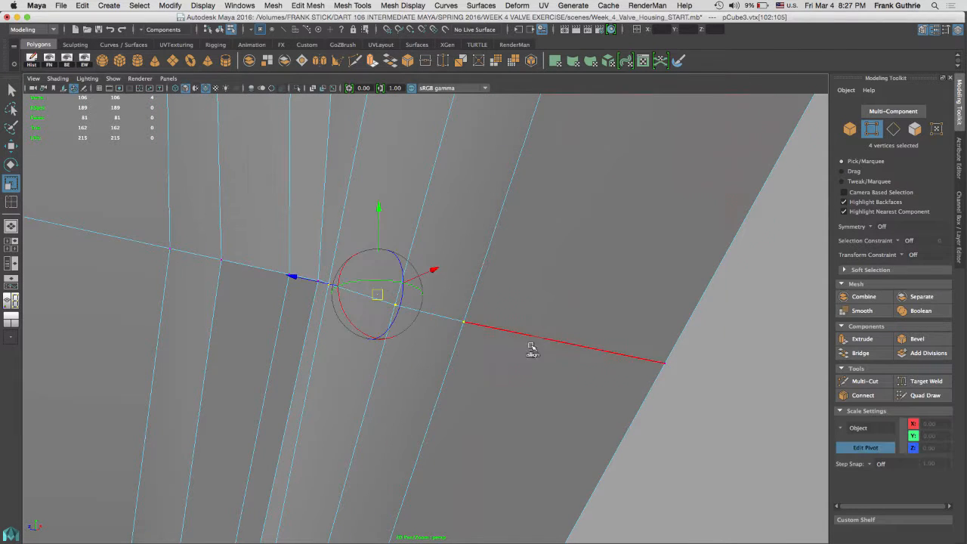
{"action": "left_click", "coordinate": [465, 324]}
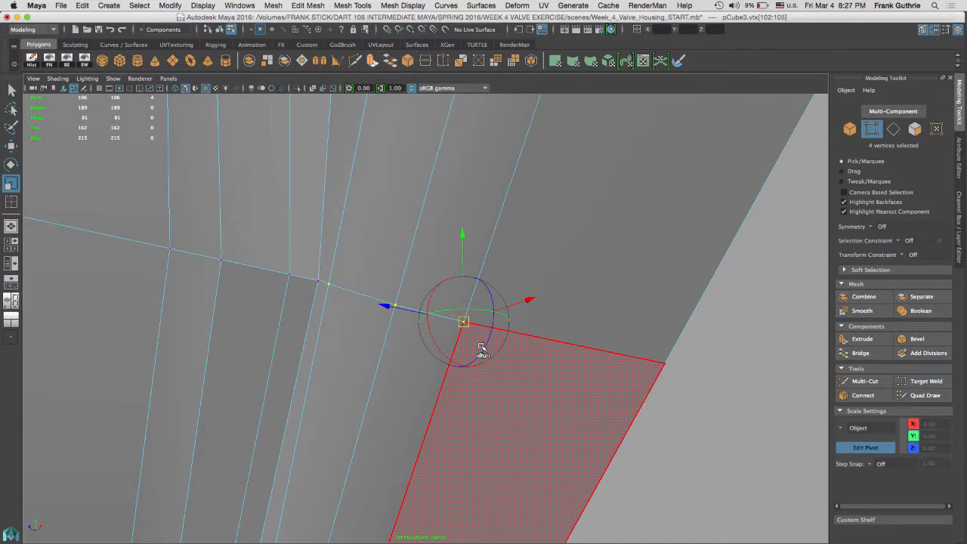
{"action": "key", "text": "d"}
Scale the four loop vertices in X and Y about the snapped pivot to bring the row towards the channel's corner.
{"action": "left_click_drag", "start_coordinate": [486, 339], "coordinate": [543, 352], "text": "alt"}
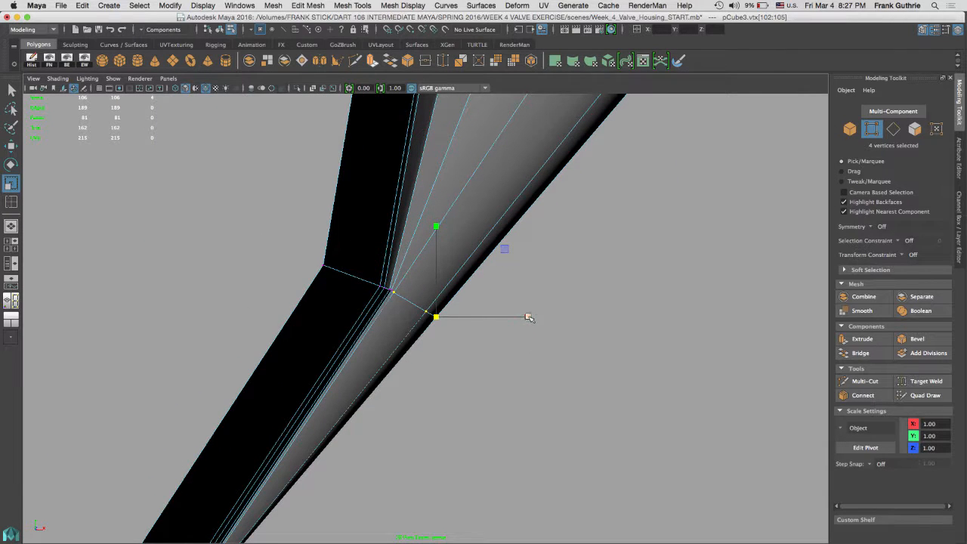
{"action": "left_click_drag", "start_coordinate": [528, 318], "coordinate": [450, 258]}
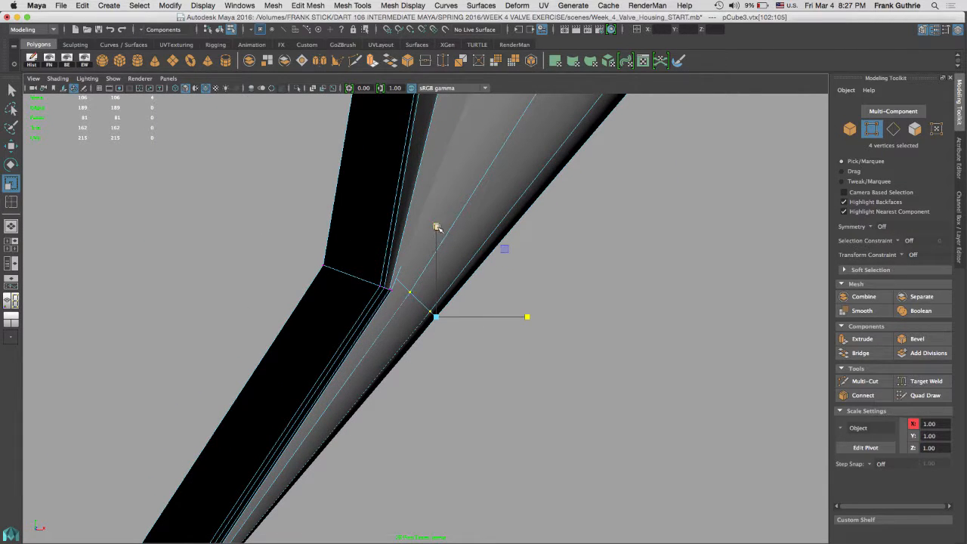
{"action": "left_click", "coordinate": [436, 227]}
{"action": "left_click_drag", "start_coordinate": [529, 319], "coordinate": [501, 315]}
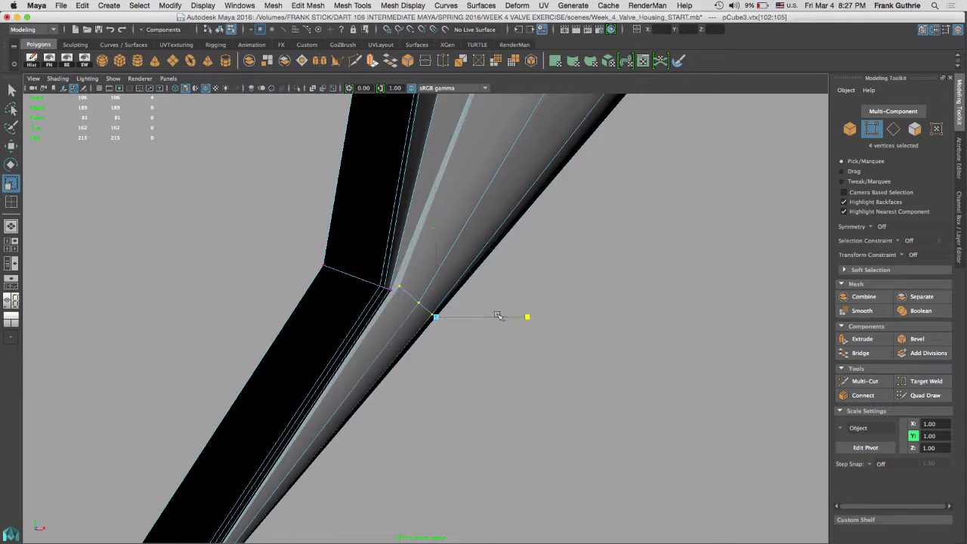
{"action": "left_click_drag", "start_coordinate": [425, 299], "coordinate": [544, 385], "text": "alt"}
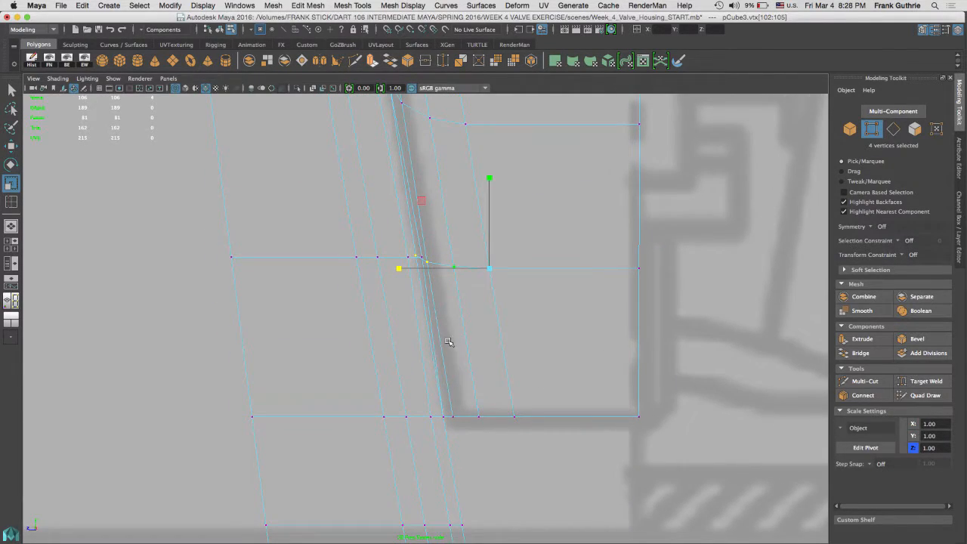
Fine-tune the X and Y scale of the four loop vertices in the front view until the innermost one meets the channel's corner.
{"action": "key", "text": "space"}
{"action": "key", "text": "space"}
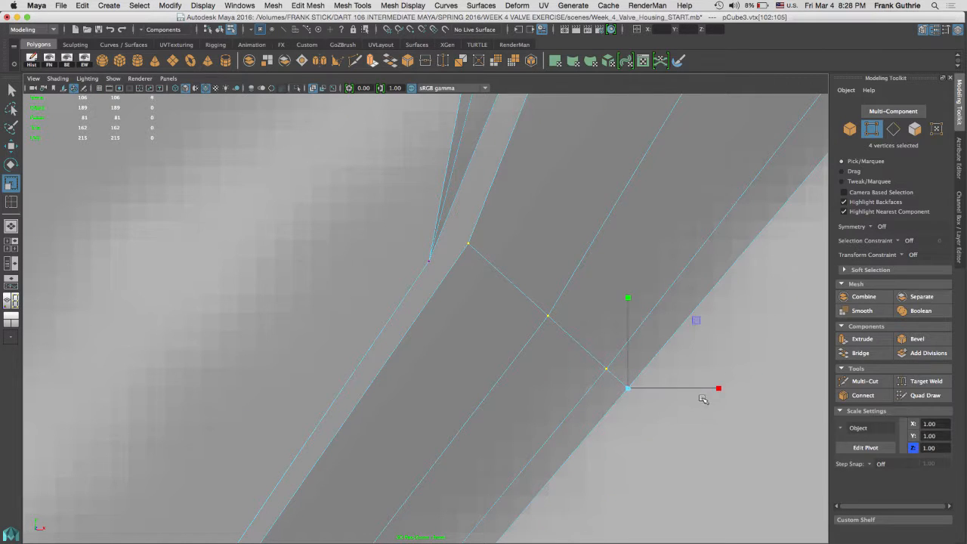
{"action": "mouse_move", "coordinate": [720, 393]}
{"action": "left_mouse_down"}
{"action": "mouse_move", "coordinate": [697, 386]}
{"action": "mouse_move", "coordinate": [735, 385]}
{"action": "left_mouse_up"}
{"action": "left_click_drag", "start_coordinate": [626, 300], "coordinate": [625, 307]}
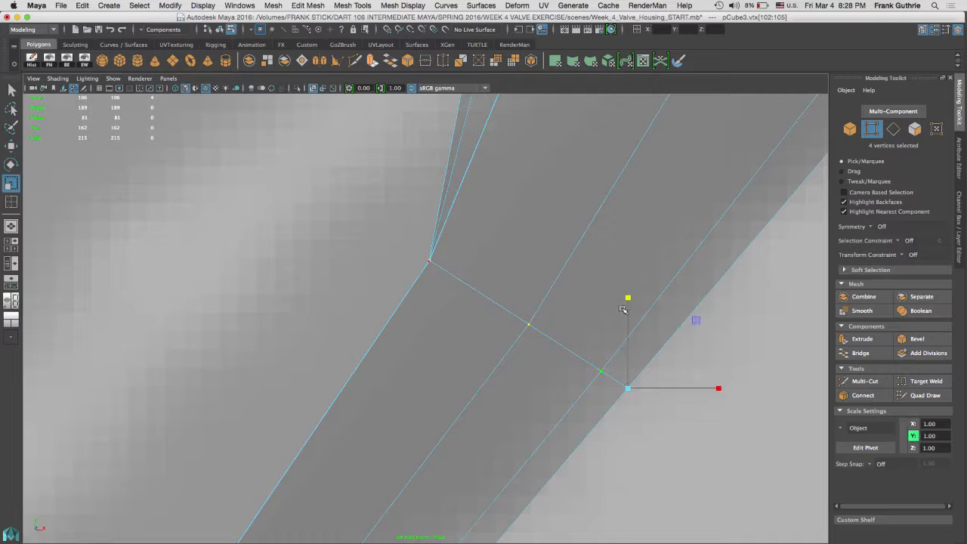
{"action": "key", "text": "space"}
{"action": "key", "text": "space"}
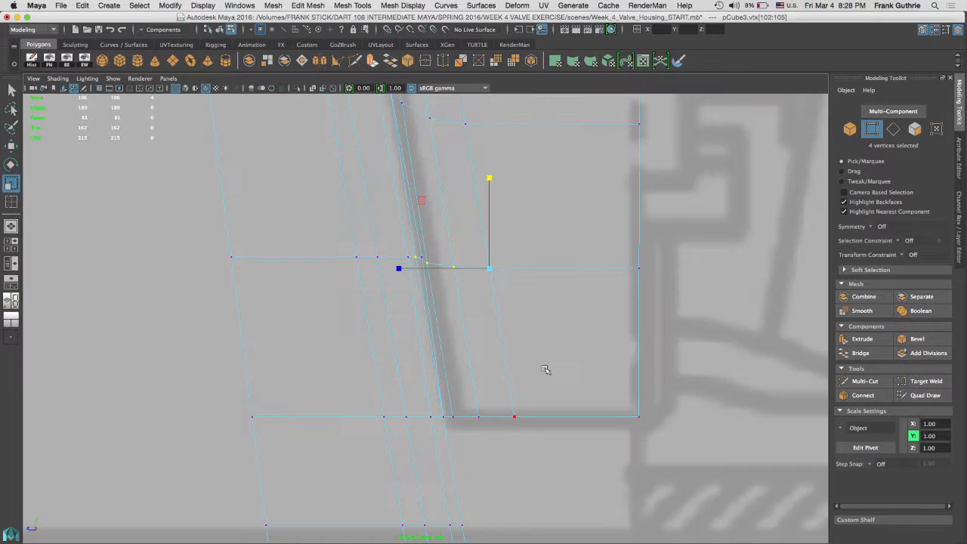
Examine how the new loop's vertices line up with the slanted edges beside the channel, checking the individual vertices where the strips meet.
{"action": "middle_click_drag", "start_coordinate": [546, 333], "coordinate": [580, 383], "text": "alt"}
{"action": "right_click_drag", "start_coordinate": [493, 346], "coordinate": [673, 369], "text": "alt"}
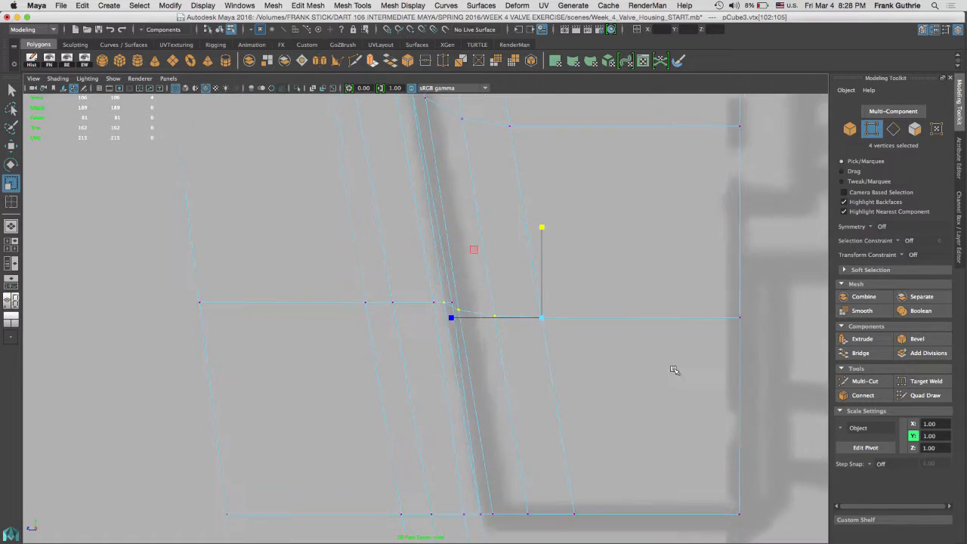
{"action": "middle_click_drag", "start_coordinate": [537, 330], "coordinate": [521, 299], "text": "alt"}
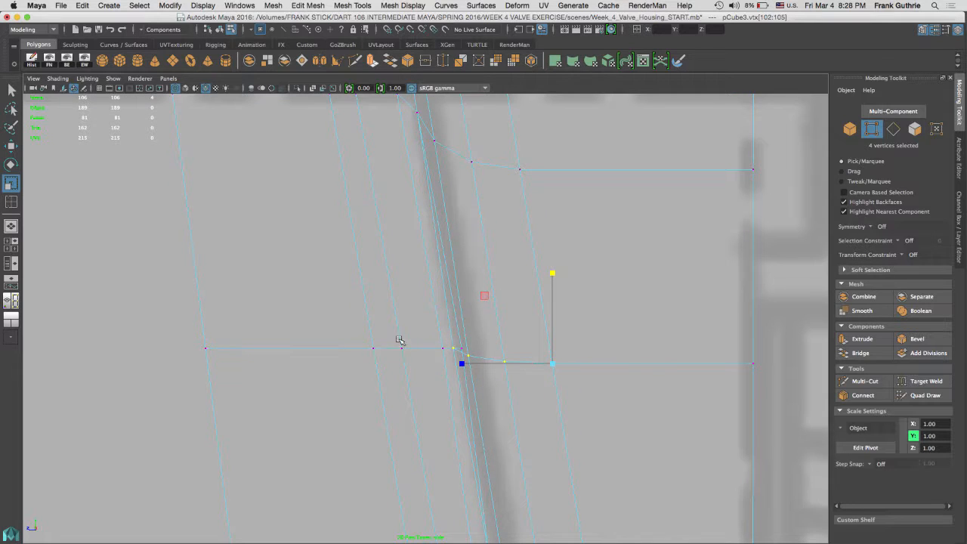
{"action": "middle_click_drag", "start_coordinate": [484, 352], "coordinate": [462, 420], "text": "alt"}
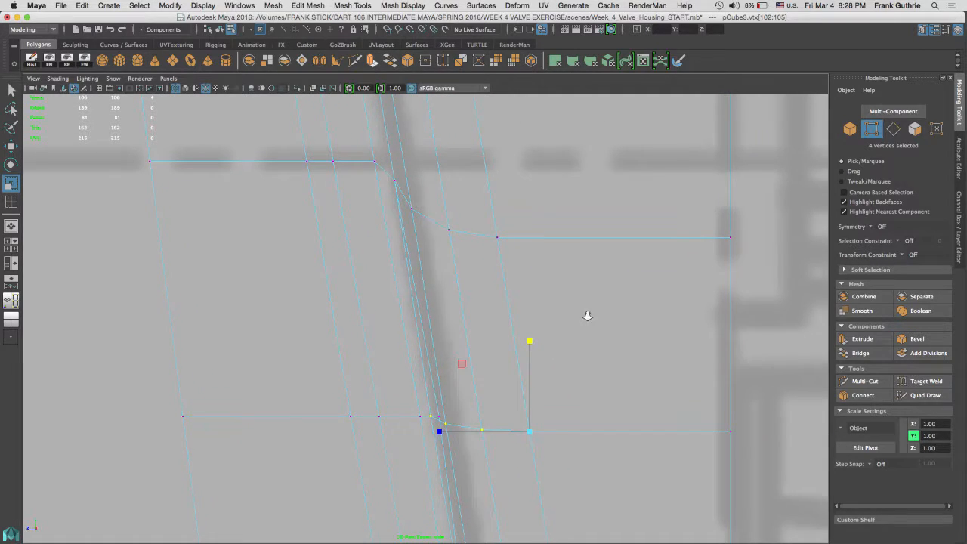
{"action": "right_click_drag", "start_coordinate": [588, 316], "coordinate": [415, 300], "text": "alt"}
{"action": "middle_click_drag", "start_coordinate": [495, 307], "coordinate": [503, 209], "text": "alt"}
{"action": "right_click_drag", "start_coordinate": [451, 258], "coordinate": [568, 313], "text": "alt"}
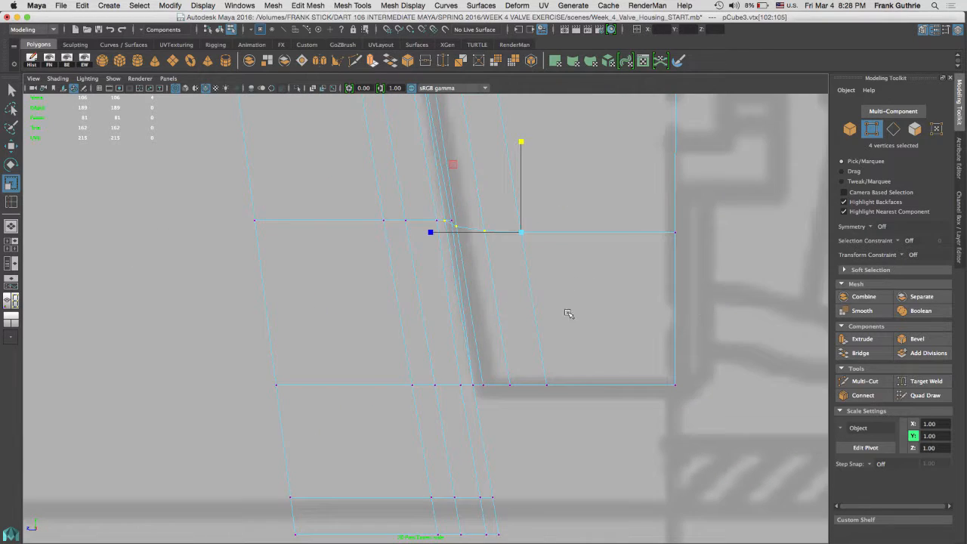
{"action": "middle_click_drag", "start_coordinate": [472, 281], "coordinate": [467, 347], "text": "alt"}
{"action": "right_click_drag", "start_coordinate": [352, 264], "coordinate": [495, 282], "text": "alt"}
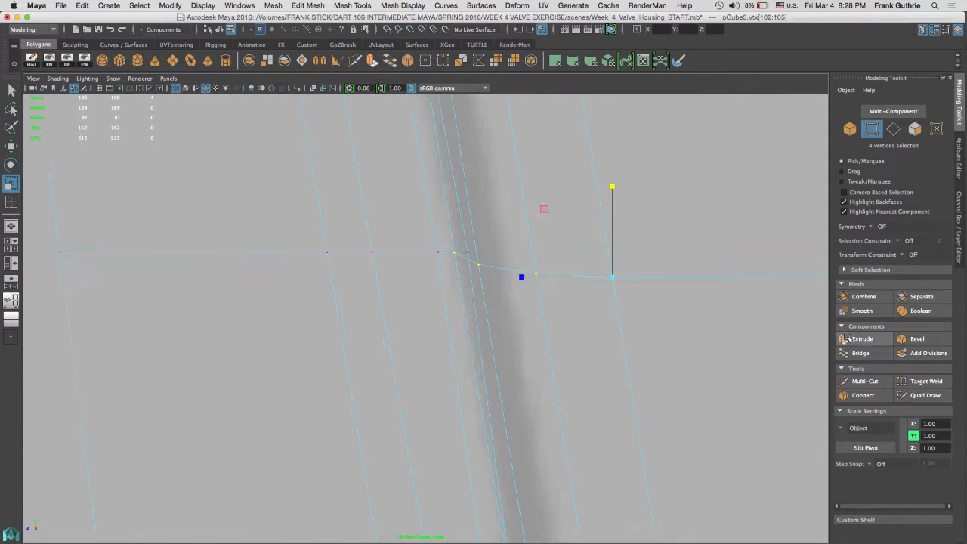
{"action": "left_click", "coordinate": [453, 257]}
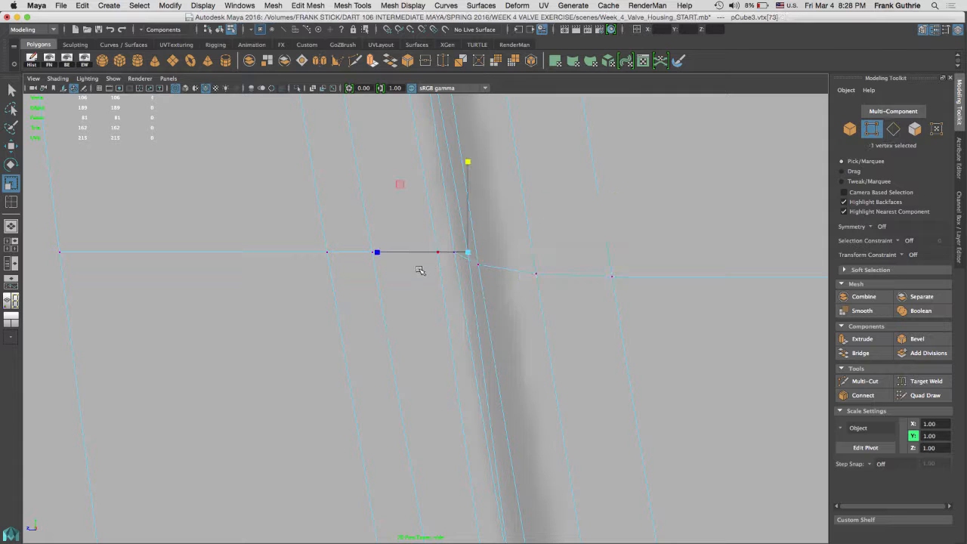
{"action": "left_click", "coordinate": [427, 270], "text": "shift"}
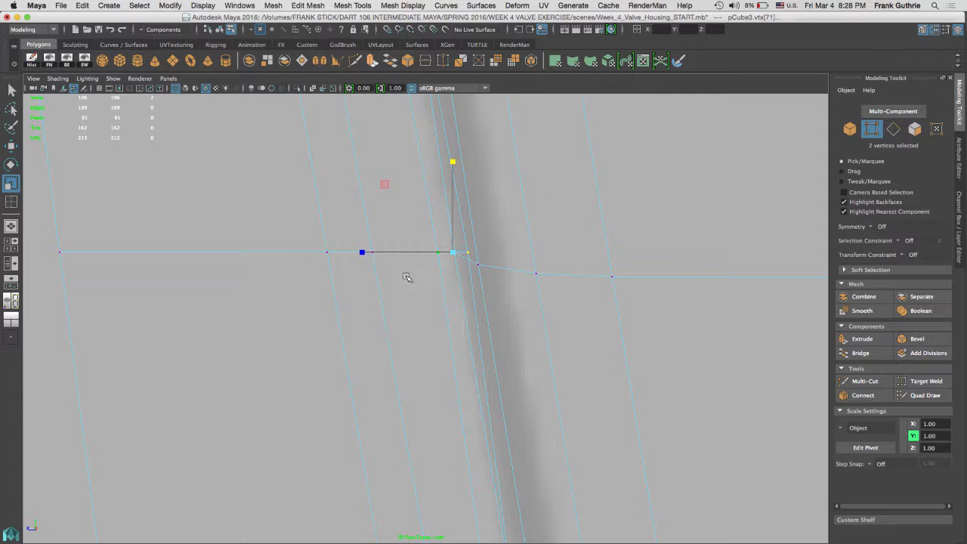
{"action": "right_click_drag", "start_coordinate": [421, 278], "coordinate": [308, 288], "text": "alt"}
{"action": "middle_click_drag", "start_coordinate": [427, 266], "coordinate": [437, 317], "text": "alt"}
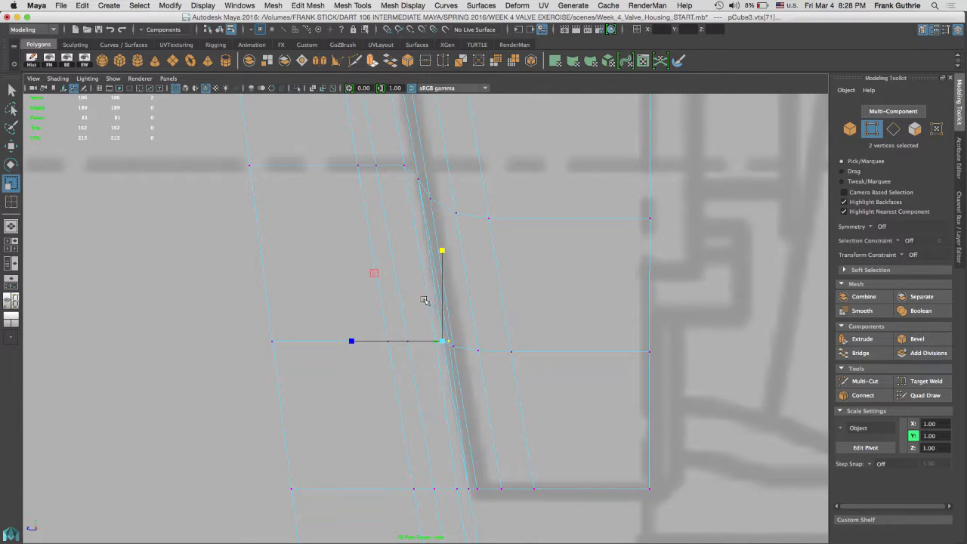
Select the four vertices along the slanted edge down to the channel's lower corner and apply a lattice deformer to them.
{"action": "key", "text": "q"}
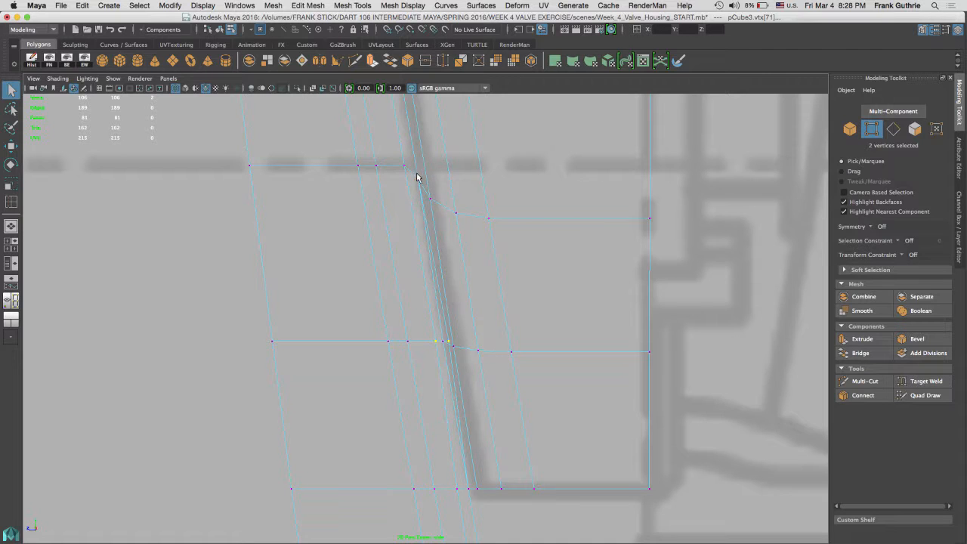
{"action": "middle_click_drag", "start_coordinate": [417, 177], "coordinate": [446, 350], "text": "alt"}
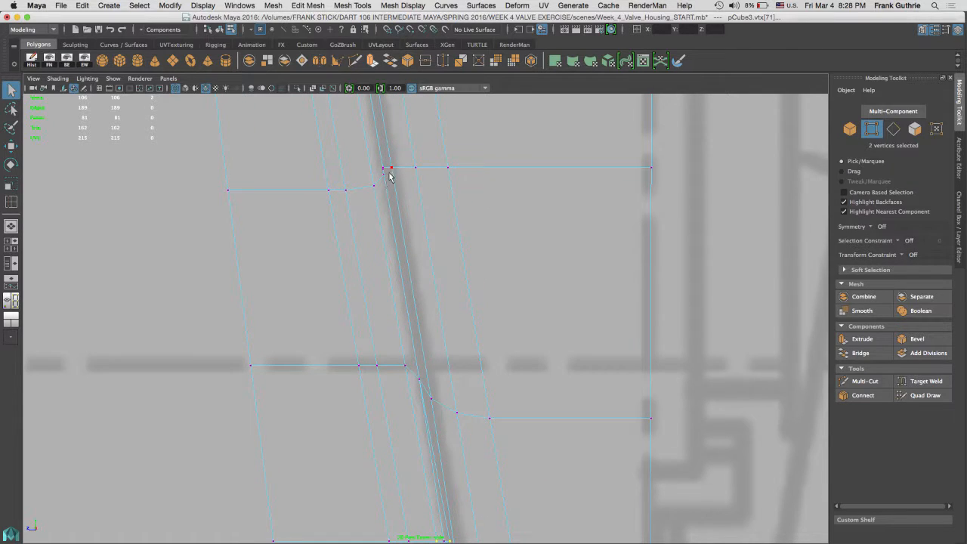
{"action": "left_click", "coordinate": [391, 170]}
{"action": "middle_click_drag", "start_coordinate": [401, 172], "coordinate": [434, 253], "text": "alt"}
{"action": "left_click", "coordinate": [477, 296]}
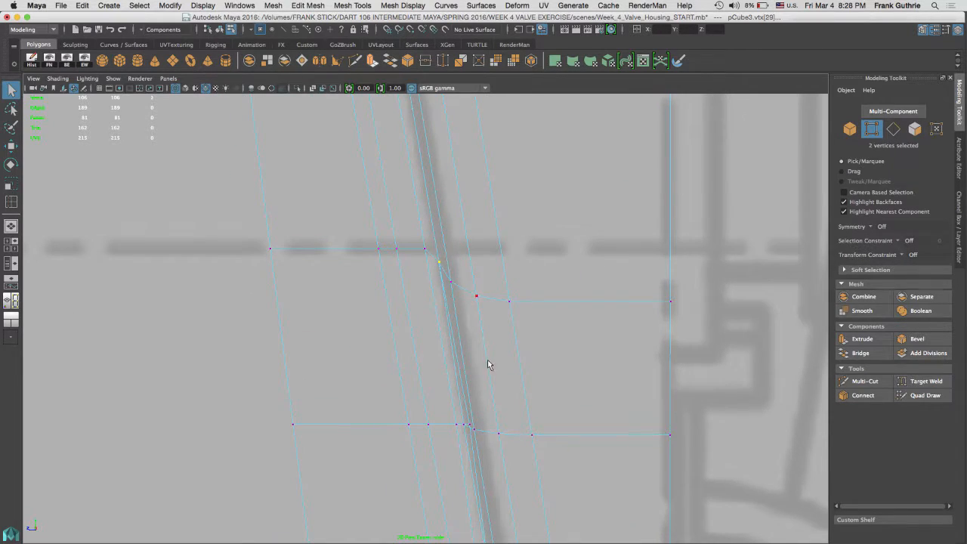
{"action": "left_click", "coordinate": [499, 434], "text": "shift"}
{"action": "middle_click_drag", "start_coordinate": [492, 450], "coordinate": [444, 245], "text": "alt"}
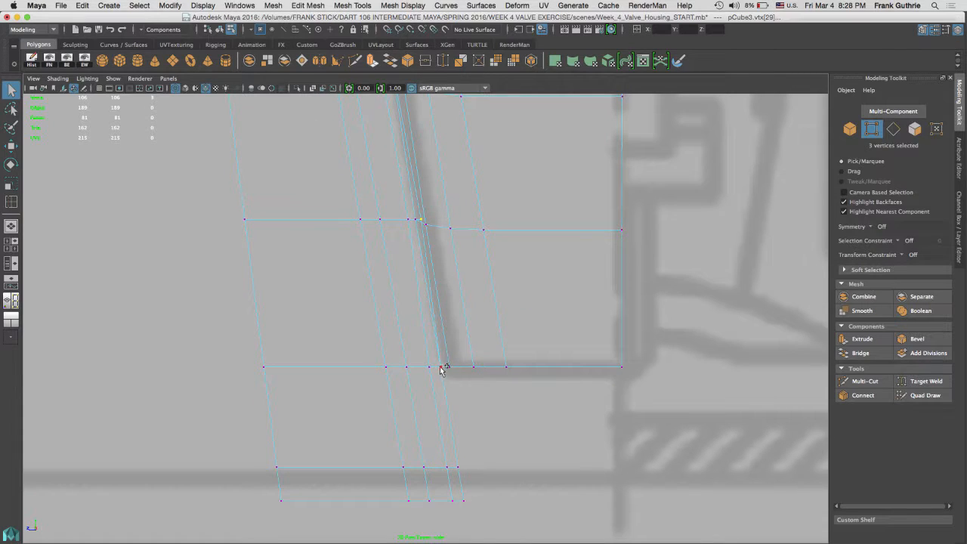
{"action": "left_click", "coordinate": [518, 6]}
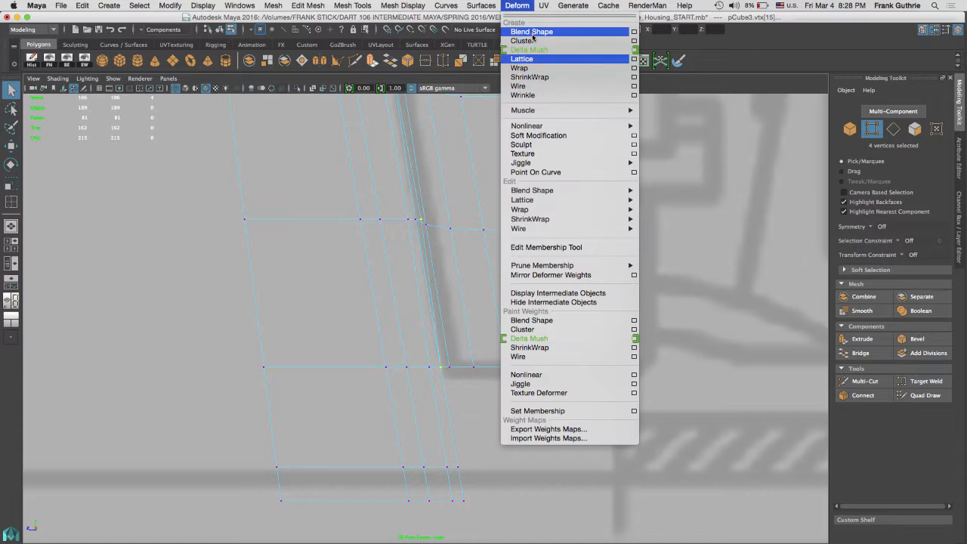
{"action": "left_click", "coordinate": [533, 59]}
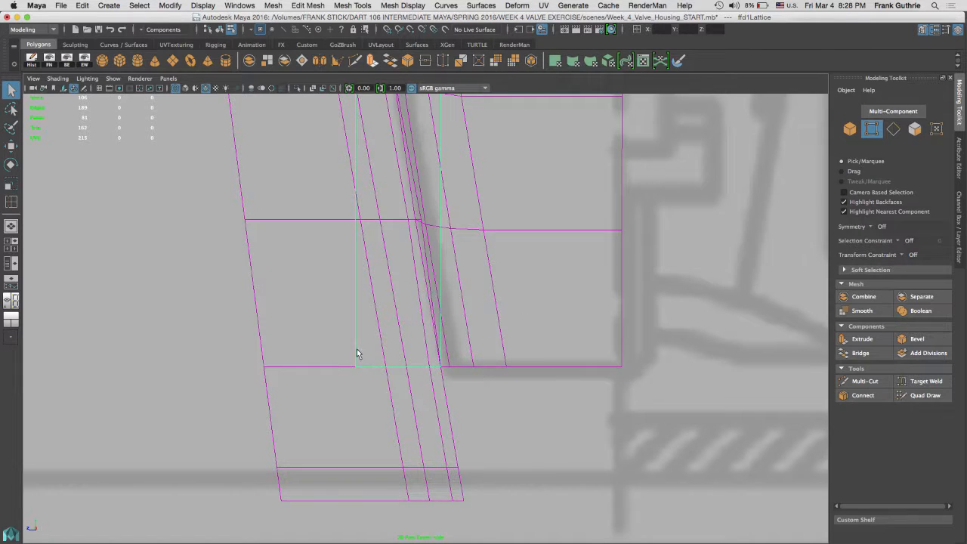
Select the lattice's lower left-hand points and snap them onto the vertex at the channel's lower corner.
{"action": "right_click_drag", "start_coordinate": [357, 348], "coordinate": [352, 248]}
{"action": "left_click_drag", "start_coordinate": [362, 359], "coordinate": [315, 368]}
{"action": "key", "text": "w"}
{"action": "key", "text": "v"}
{"action": "middle_click_drag", "start_coordinate": [415, 381], "coordinate": [444, 367]}
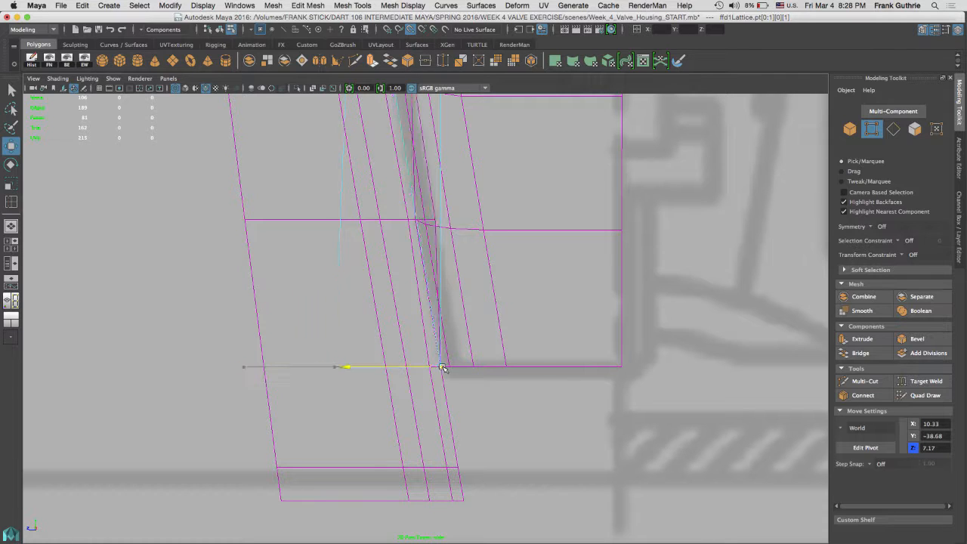
Snap the lattice's upper right-hand points onto its upper left-hand ones to straighten the slanted vertex row.
{"action": "middle_click_drag", "start_coordinate": [480, 192], "coordinate": [520, 441], "text": "alt"}
{"action": "middle_click_drag", "start_coordinate": [476, 128], "coordinate": [483, 207], "text": "alt"}
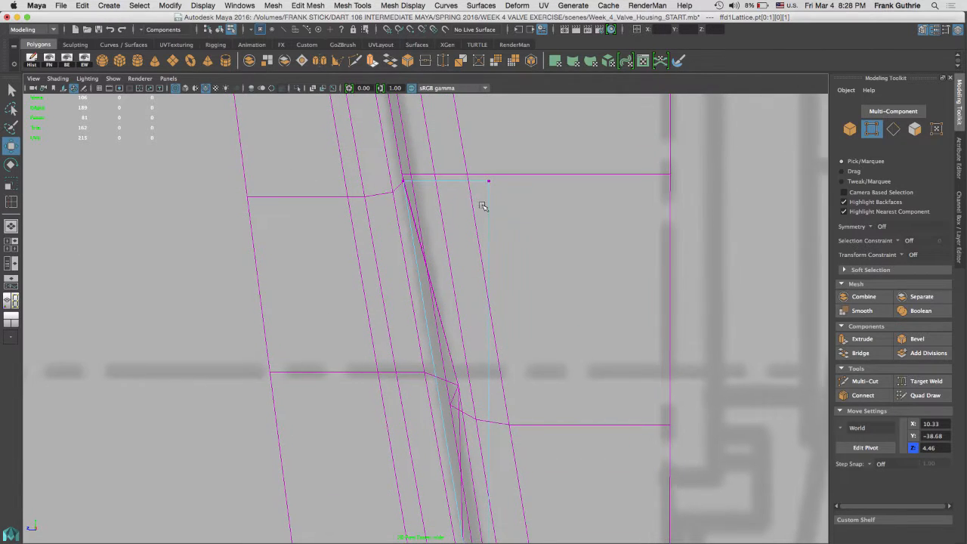
{"action": "left_click_drag", "start_coordinate": [478, 174], "coordinate": [638, 182]}
{"action": "key", "text": "v"}
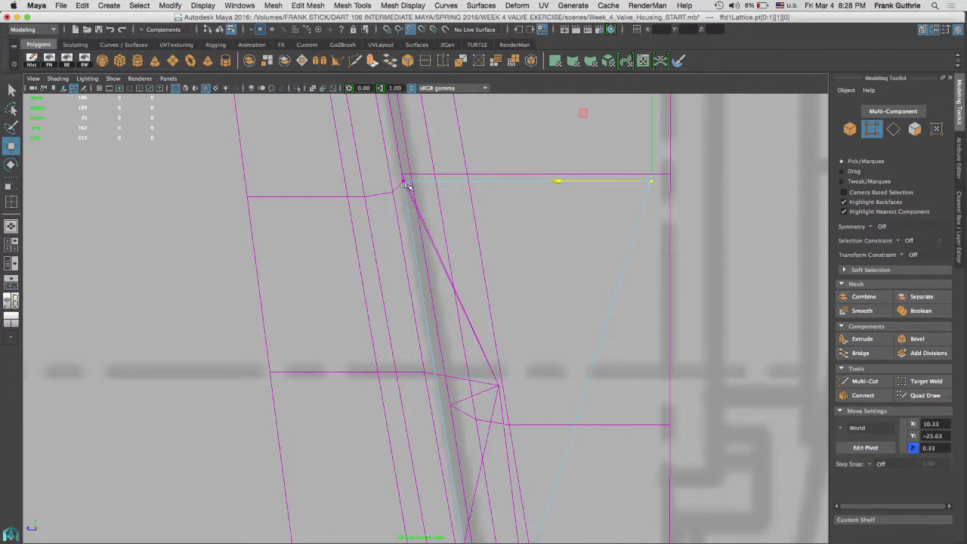
{"action": "middle_click_drag", "start_coordinate": [409, 186], "coordinate": [403, 187]}
Return to the housing mesh in object mode and delete its construction history to bake in the lattice deformation.
{"action": "middle_click_drag", "start_coordinate": [504, 518], "coordinate": [479, 284], "text": "alt"}
{"action": "middle_click_drag", "start_coordinate": [430, 233], "coordinate": [461, 363], "text": "alt"}
{"action": "right_click_drag", "start_coordinate": [410, 282], "coordinate": [764, 353], "text": "alt"}
{"action": "right_click_drag", "start_coordinate": [685, 361], "coordinate": [554, 346], "text": "alt"}
{"action": "middle_click_drag", "start_coordinate": [554, 346], "coordinate": [515, 179], "text": "alt"}
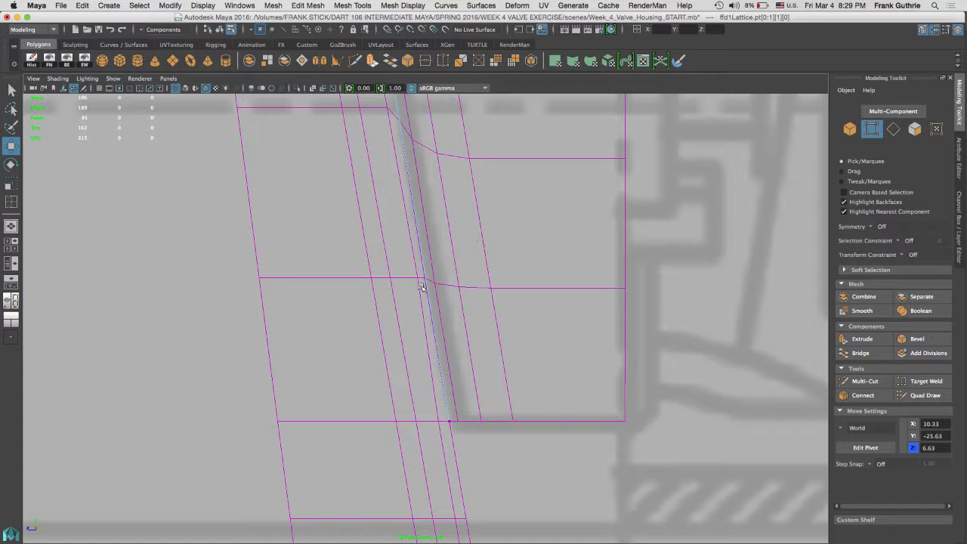
{"action": "middle_click_drag", "start_coordinate": [417, 256], "coordinate": [474, 450], "text": "alt"}
{"action": "middle_click_drag", "start_coordinate": [471, 283], "coordinate": [488, 434], "text": "alt"}
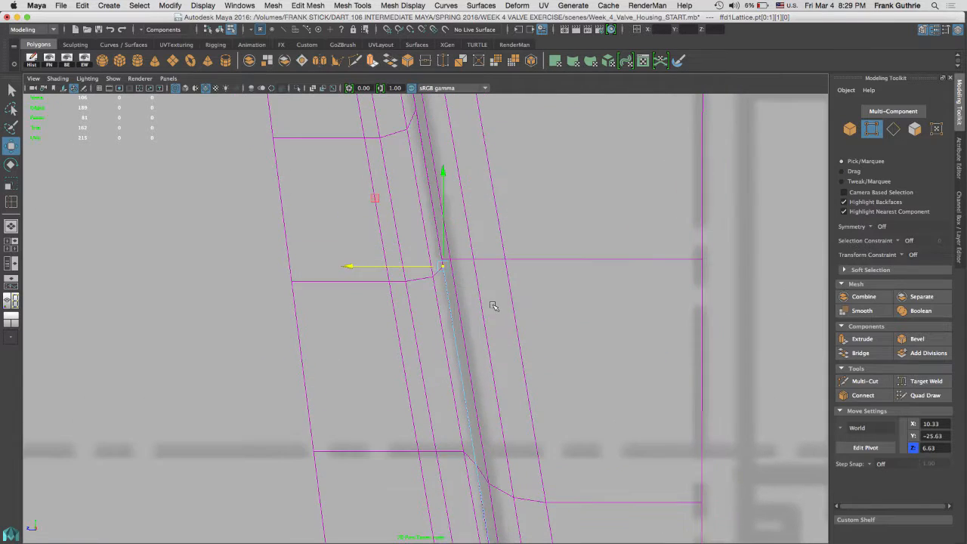
{"action": "middle_click_drag", "start_coordinate": [492, 307], "coordinate": [507, 388], "text": "alt"}
{"action": "right_click_drag", "start_coordinate": [425, 205], "coordinate": [285, 181]}
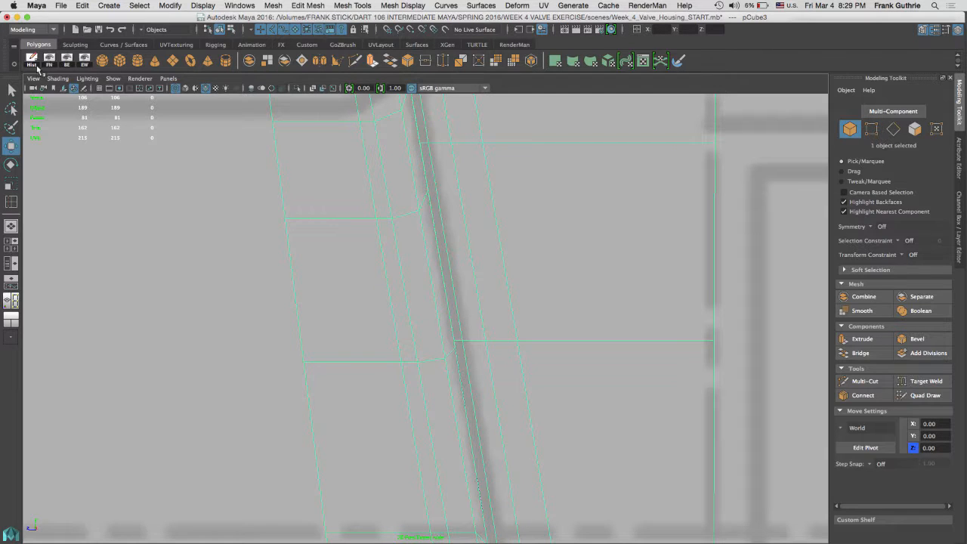
{"action": "left_click", "coordinate": [32, 63]}
Select the line of eight edges along the neighbouring slanted strip, from the rounded corner down to the housing's lower border.
{"action": "right_click_drag", "start_coordinate": [404, 114], "coordinate": [365, 112]}
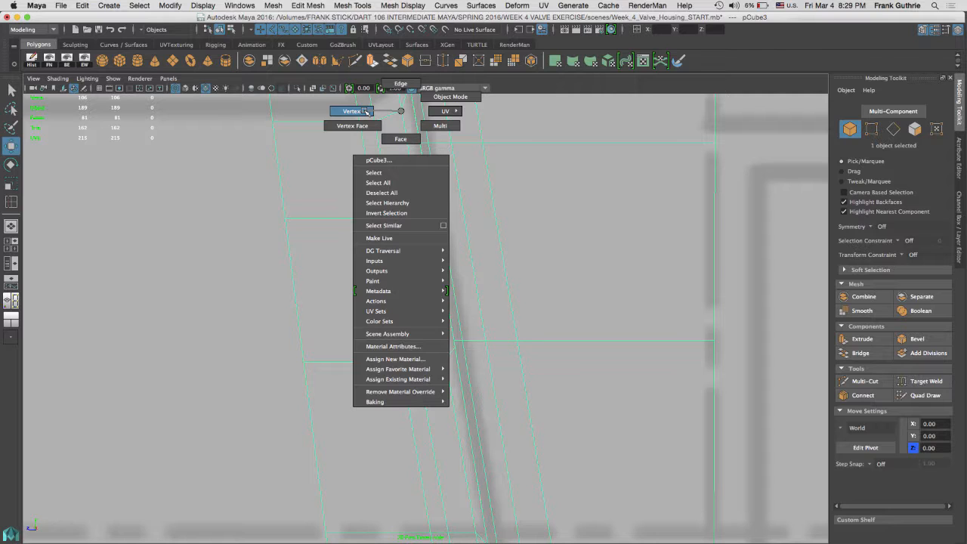
{"action": "right_click_drag", "start_coordinate": [388, 96], "coordinate": [389, 97]}
{"action": "key", "text": "q"}
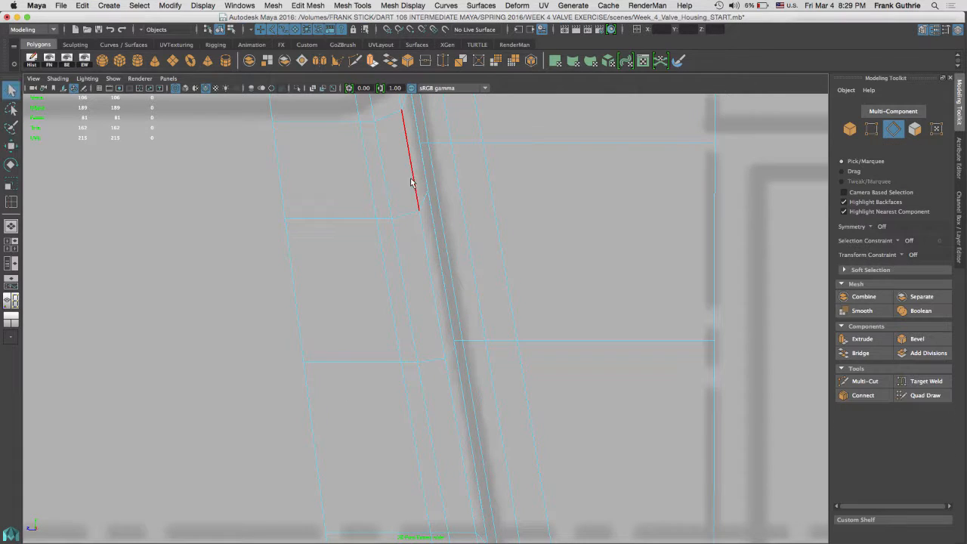
{"action": "double_click", "coordinate": [415, 182]}
{"action": "middle_click_drag", "start_coordinate": [544, 531], "coordinate": [517, 258], "text": "alt"}
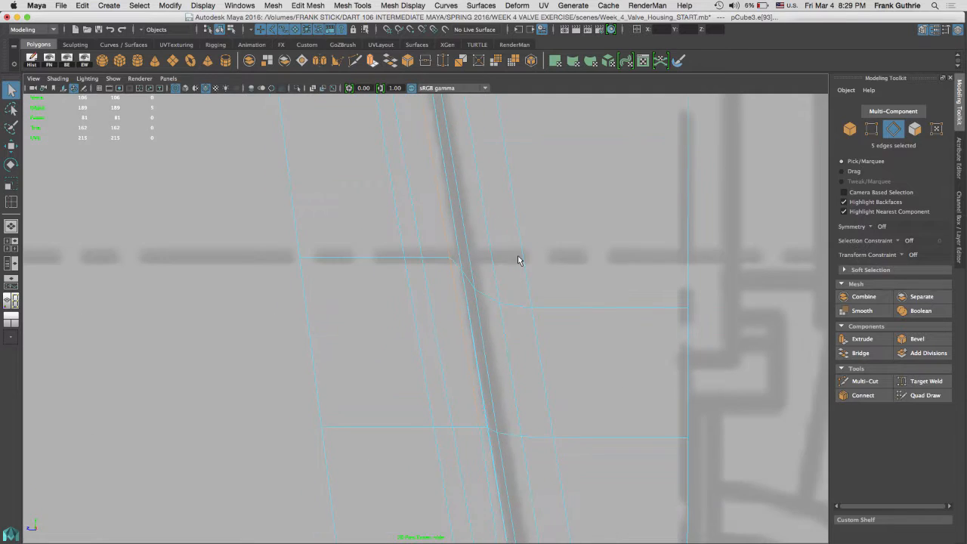
{"action": "middle_click_drag", "start_coordinate": [540, 332], "coordinate": [535, 181], "text": "alt"}
{"action": "scroll", "coordinate": [572, 289], "scroll_direction": "down", "scroll_amount": 3}
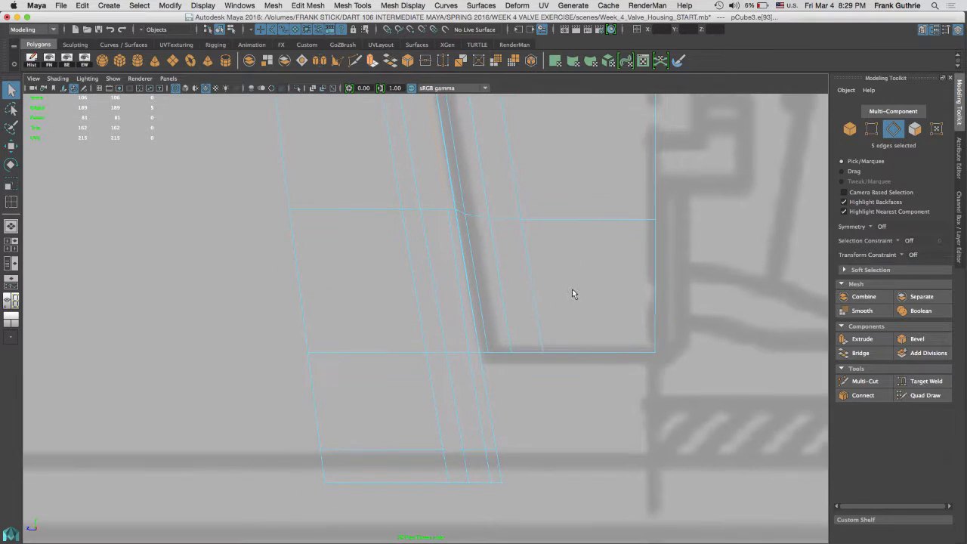
{"action": "double_click", "coordinate": [456, 277]}
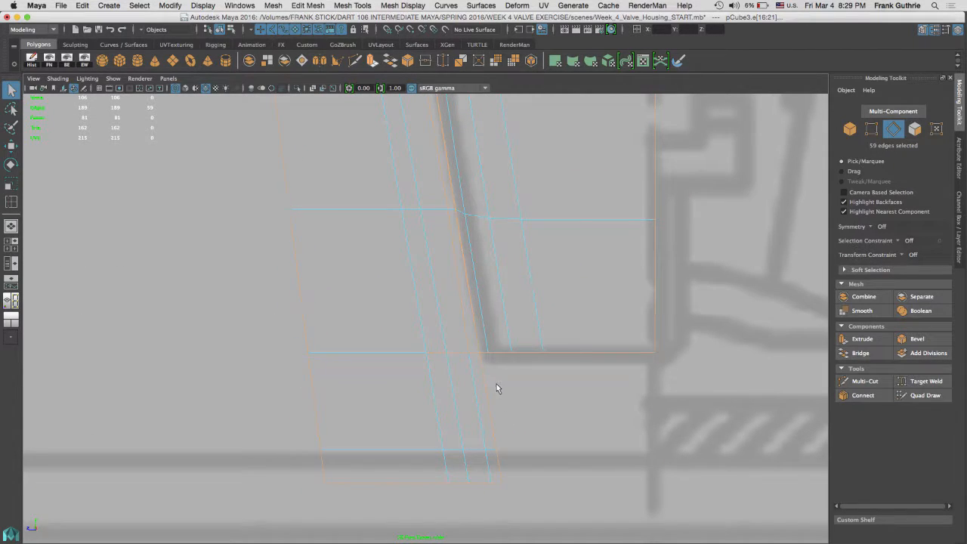
{"action": "key", "text": "super+z"}
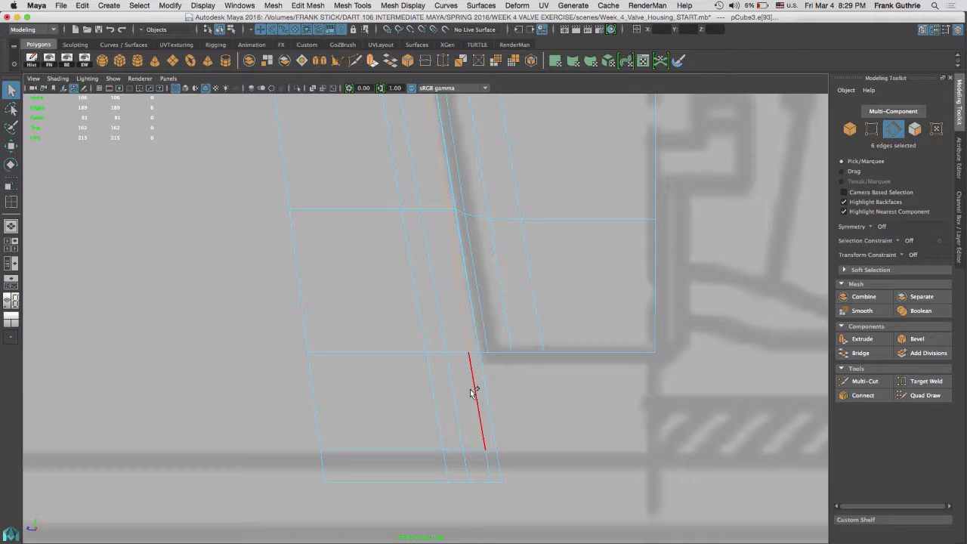
{"action": "left_click", "coordinate": [475, 391], "text": "shift"}
Convert the eight-edge selection to vertices and apply a lattice deformer to them.
{"action": "left_click", "coordinate": [139, 6]}
{"action": "mouse_move", "coordinate": [165, 198]}
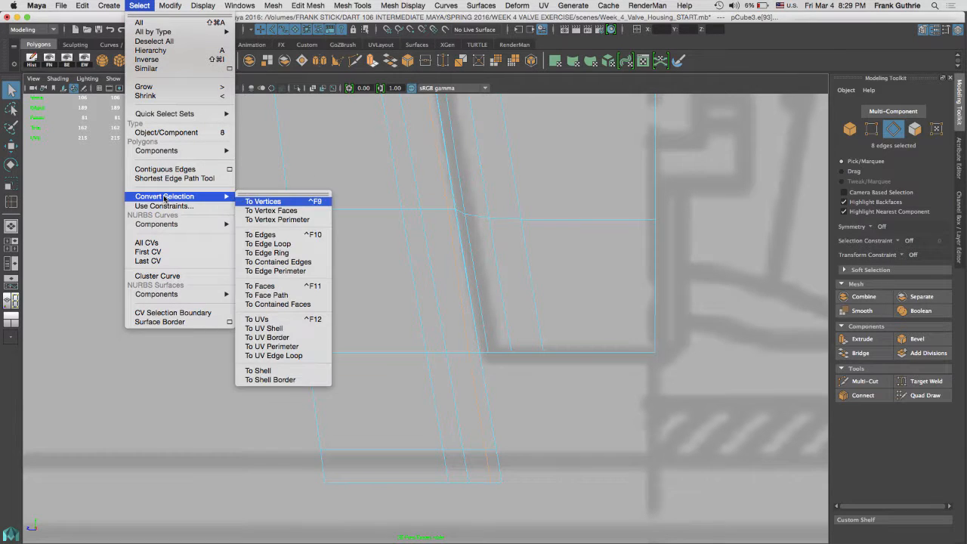
{"action": "left_click", "coordinate": [268, 201]}
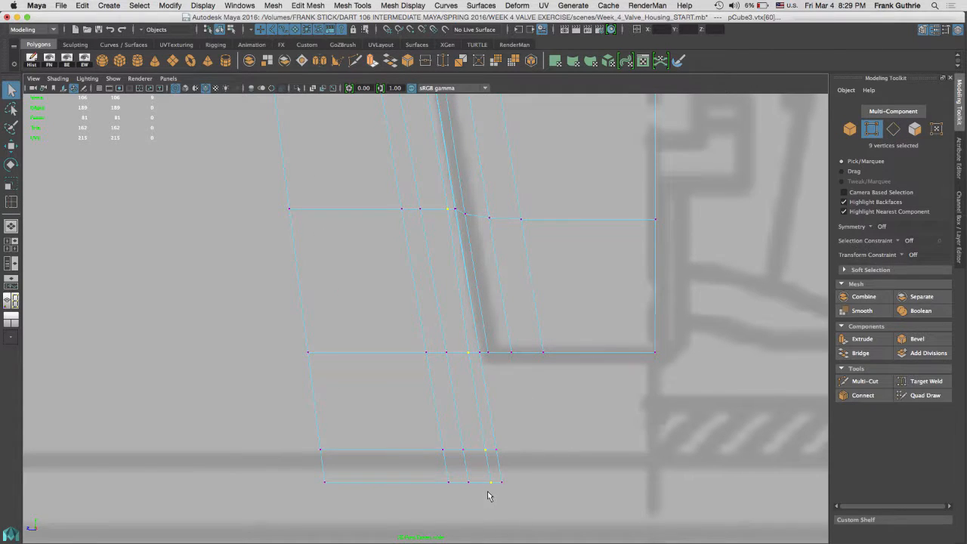
{"action": "middle_click_drag", "start_coordinate": [498, 213], "coordinate": [555, 484], "text": "alt"}
{"action": "middle_click_drag", "start_coordinate": [478, 134], "coordinate": [500, 369], "text": "alt"}
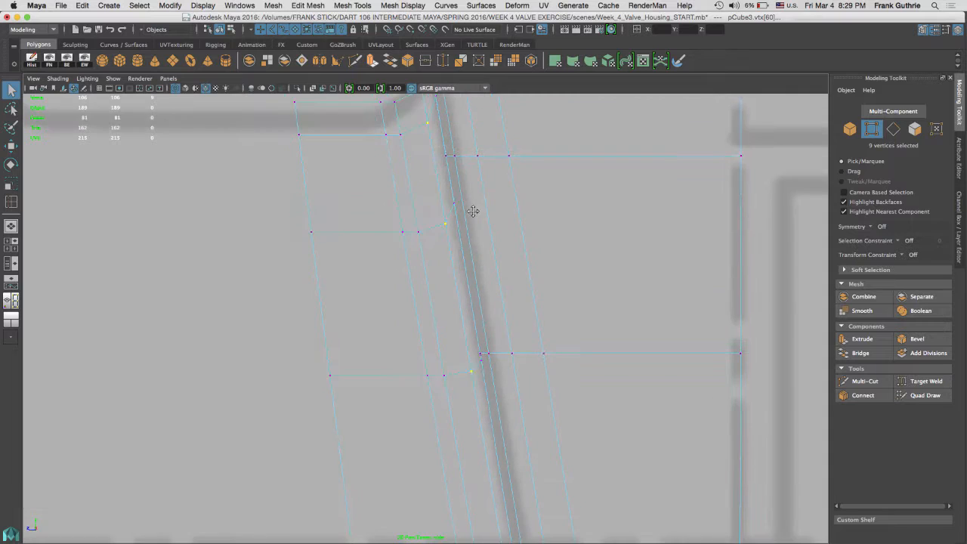
{"action": "middle_click_drag", "start_coordinate": [473, 212], "coordinate": [525, 360], "text": "alt"}
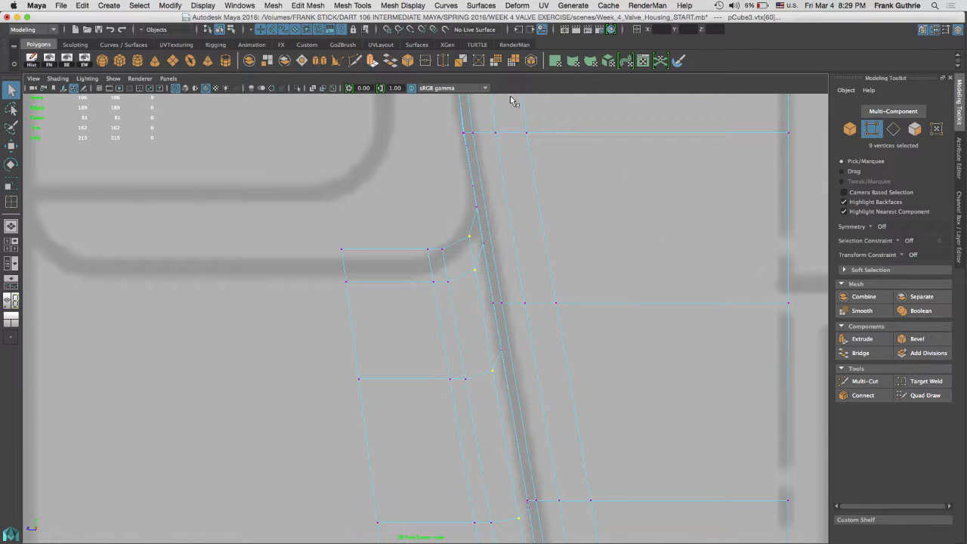
{"action": "left_click", "coordinate": [521, 6]}
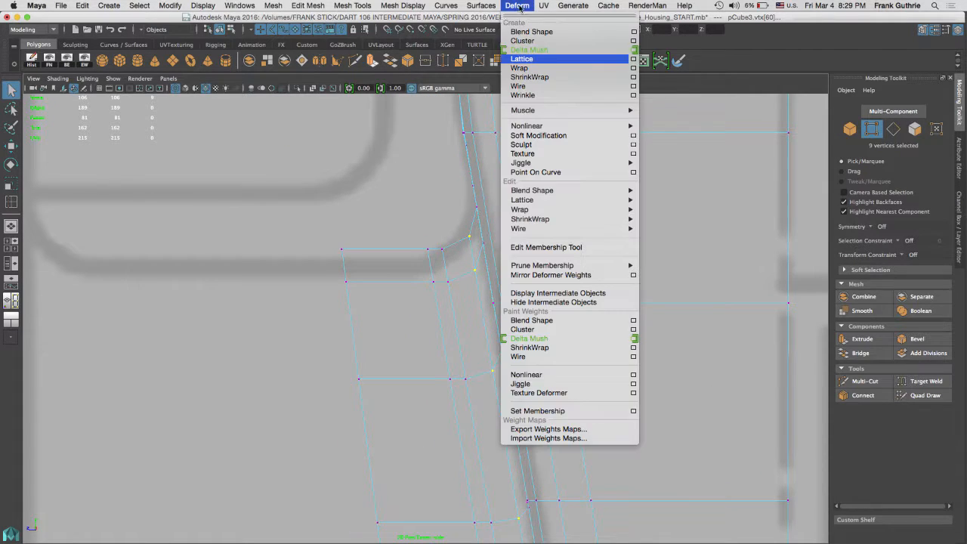
{"action": "left_click", "coordinate": [532, 64]}
Switch to the new lattice's points and snap the upper right-hand ones onto the line's top vertex at the rounded corner.
{"action": "right_click", "coordinate": [569, 240]}
{"action": "left_click", "coordinate": [593, 212]}
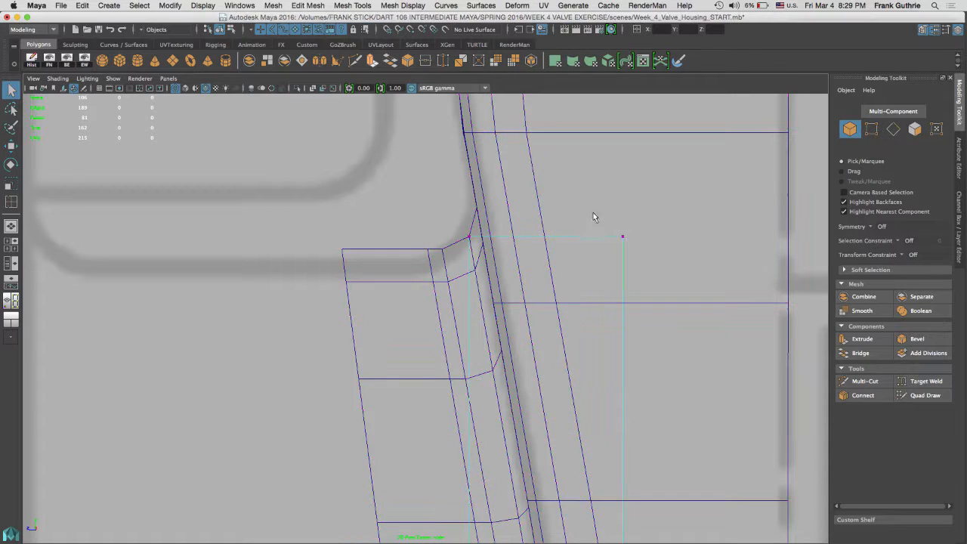
{"action": "left_click_drag", "start_coordinate": [593, 213], "coordinate": [455, 240]}
{"action": "key", "text": "w"}
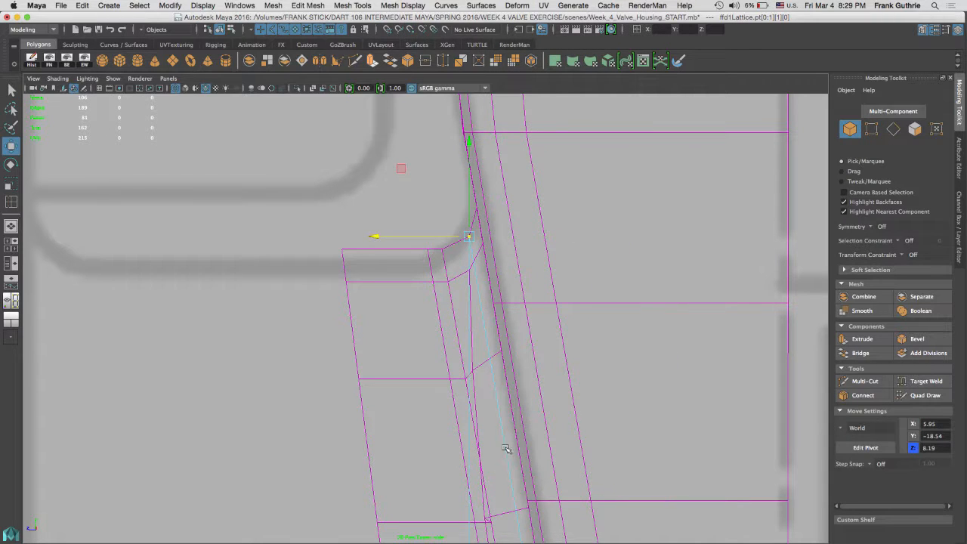
Snap the lattice's lower left-hand points onto the line's end vertex at the housing's lower border to straighten the line.
{"action": "middle_click_drag", "start_coordinate": [506, 461], "coordinate": [483, 219], "text": "alt"}
{"action": "middle_click_drag", "start_coordinate": [502, 466], "coordinate": [427, 75], "text": "alt"}
{"action": "left_click_drag", "start_coordinate": [383, 348], "coordinate": [329, 366]}
{"action": "left_click_drag", "start_coordinate": [517, 358], "coordinate": [537, 373]}
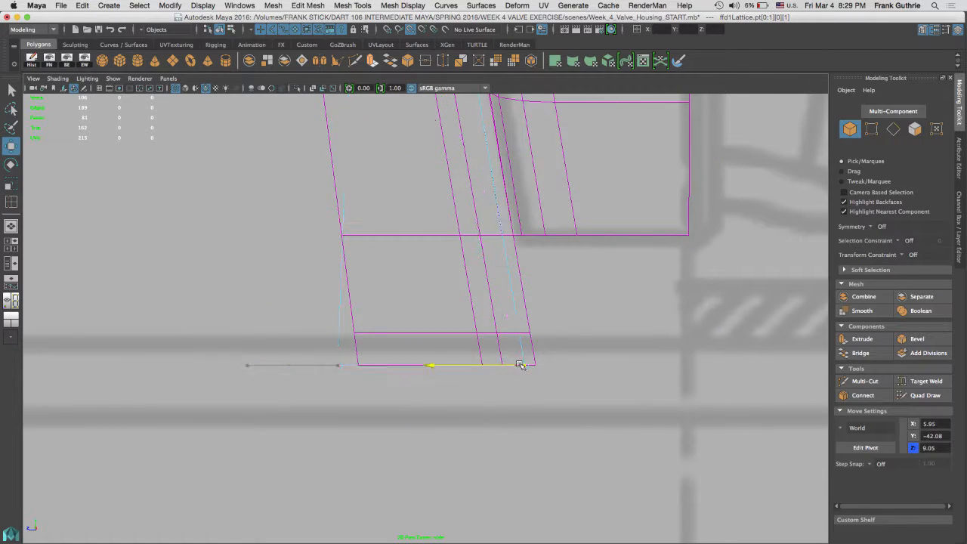
{"action": "mouse_move", "coordinate": [527, 176]}
{"action": "middle_mouse_down", "text": "alt"}
{"action": "mouse_move", "coordinate": [568, 444]}
{"action": "mouse_move", "coordinate": [553, 431]}
{"action": "middle_mouse_up", "text": "alt"}
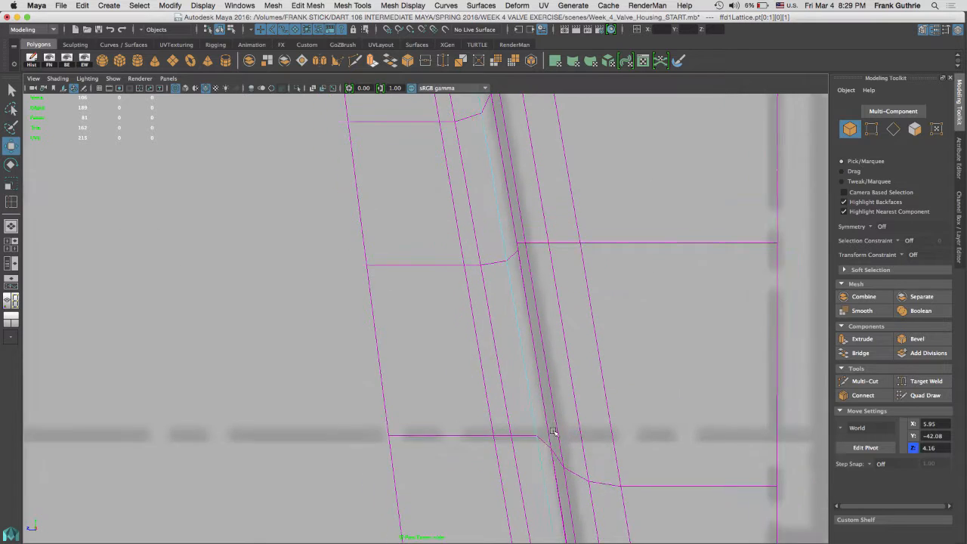
Check the straightened line along its length and delete the housing mesh's construction history to bake in the lattice result.
{"action": "middle_click_drag", "start_coordinate": [588, 327], "coordinate": [526, 181], "text": "alt"}
{"action": "middle_click_drag", "start_coordinate": [553, 296], "coordinate": [536, 166], "text": "alt"}
{"action": "middle_click_drag", "start_coordinate": [591, 220], "coordinate": [608, 387], "text": "alt"}
{"action": "middle_click_drag", "start_coordinate": [519, 167], "coordinate": [571, 378], "text": "alt"}
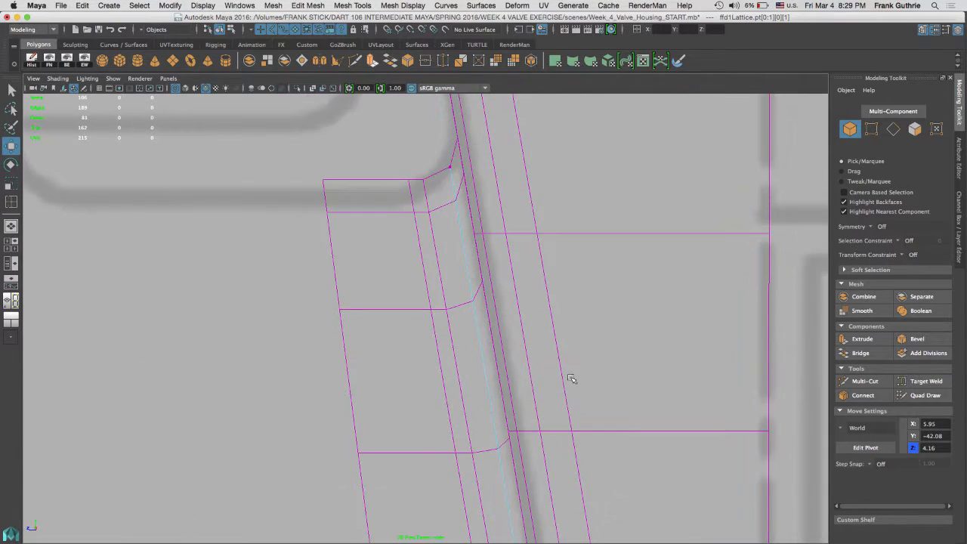
{"action": "middle_click_drag", "start_coordinate": [489, 207], "coordinate": [529, 261], "text": "alt"}
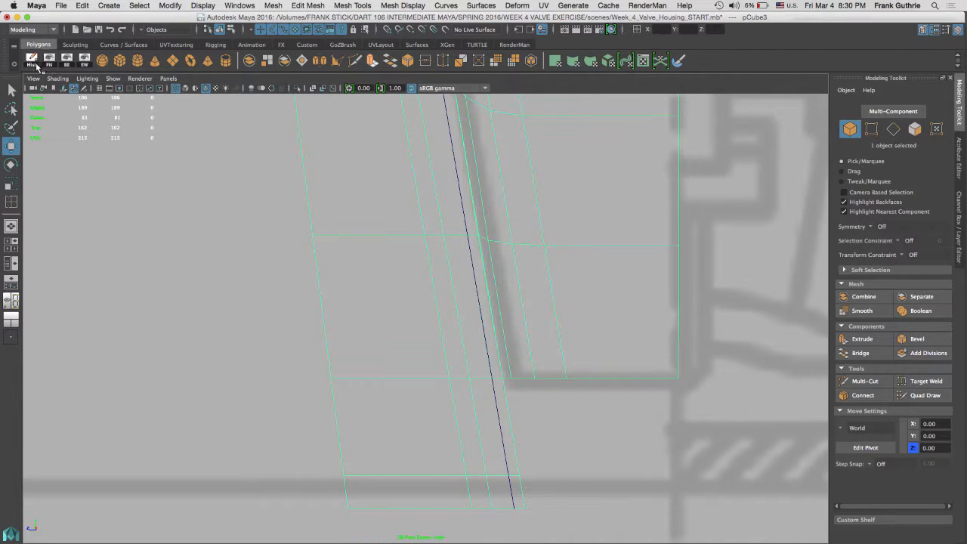
{"action": "left_click", "coordinate": [346, 219]}
Select the vertices along the adjoining slanted line, from the housing's inner lower corner up to the bend near the channel's top.
{"action": "right_click_drag", "start_coordinate": [514, 377], "coordinate": [469, 244]}
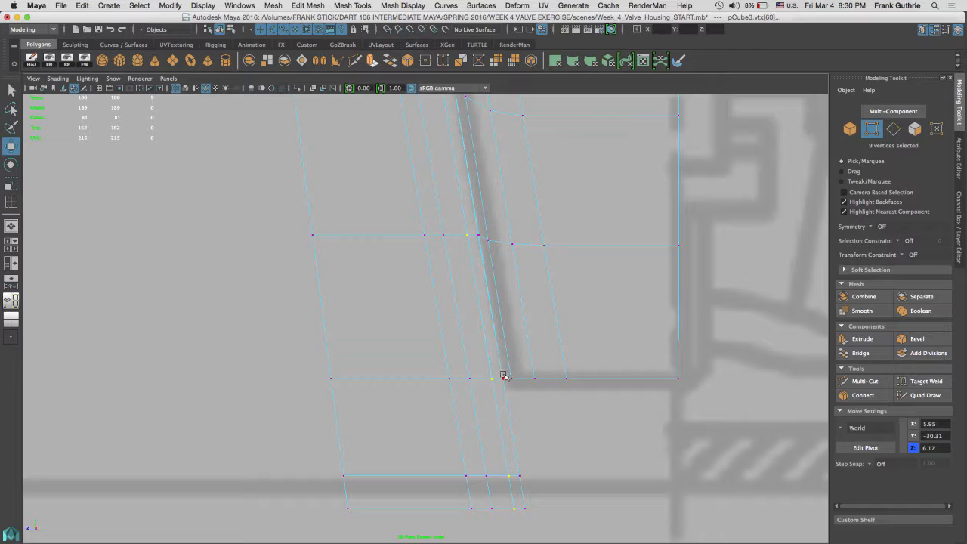
{"action": "key", "text": "q"}
{"action": "left_click", "coordinate": [497, 387]}
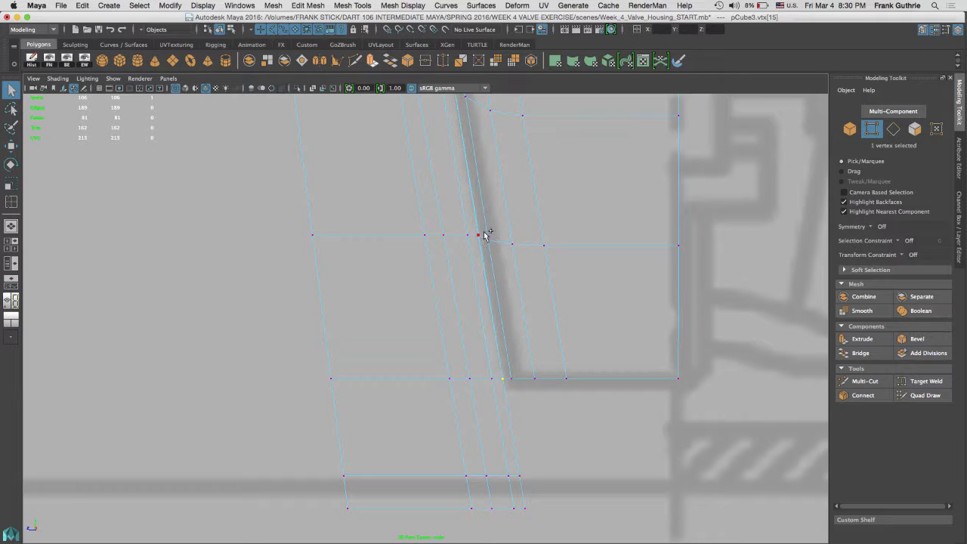
{"action": "left_click_drag", "start_coordinate": [484, 232], "coordinate": [473, 242], "text": "shift"}
{"action": "middle_click_drag", "start_coordinate": [485, 117], "coordinate": [541, 401], "text": "alt"}
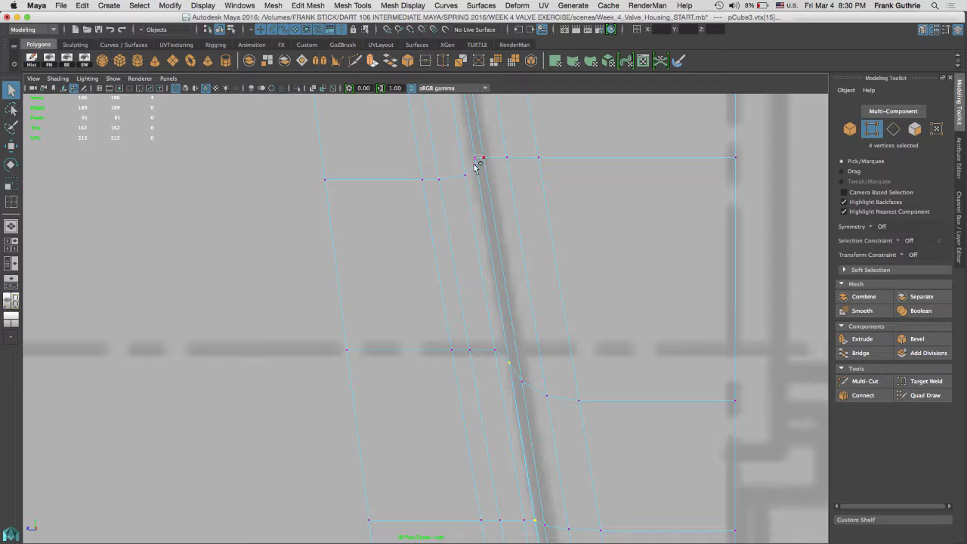
{"action": "left_click_drag", "start_coordinate": [475, 162], "coordinate": [476, 181], "text": "shift"}
{"action": "middle_click_drag", "start_coordinate": [496, 110], "coordinate": [574, 317], "text": "alt"}
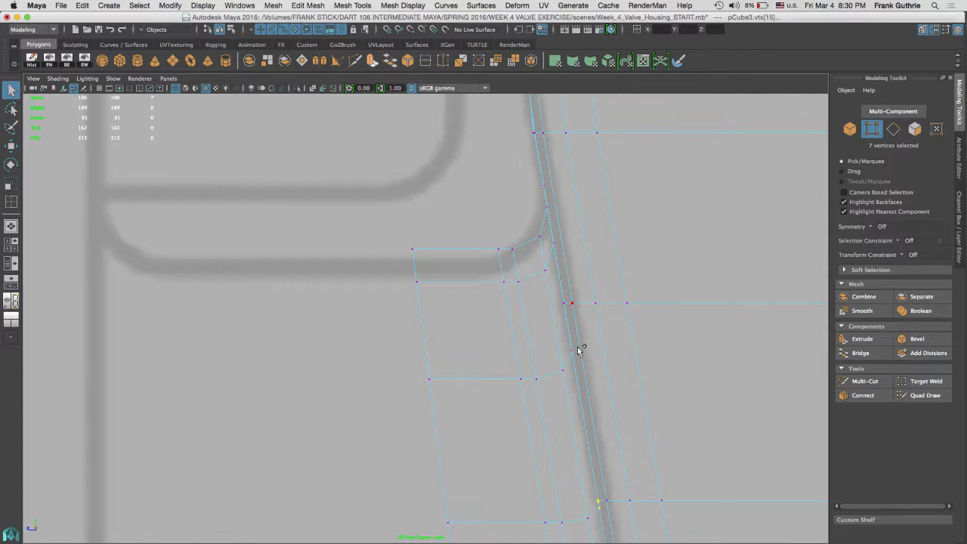
{"action": "left_click_drag", "start_coordinate": [566, 358], "coordinate": [562, 296], "text": "shift"}
{"action": "left_click_drag", "start_coordinate": [602, 157], "coordinate": [534, 216], "text": "shift"}
{"action": "left_click_drag", "start_coordinate": [526, 153], "coordinate": [524, 143], "text": "shift"}
{"action": "middle_click_drag", "start_coordinate": [585, 169], "coordinate": [532, 331], "text": "alt"}
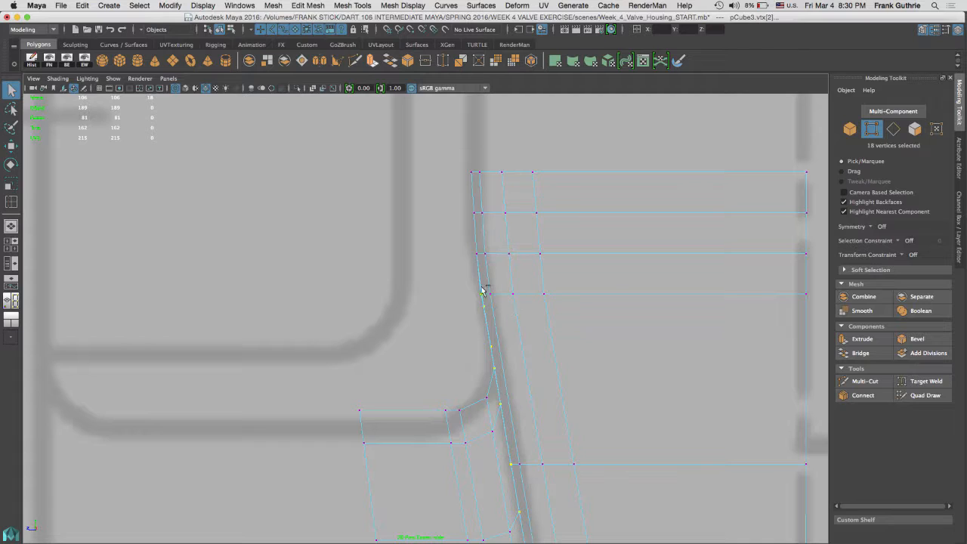
Check that the whole vertex row at the upper bend is selected and apply a lattice deformer to the selected vertices.
{"action": "scroll", "coordinate": [505, 330], "scroll_direction": "up", "scroll_amount": 5}
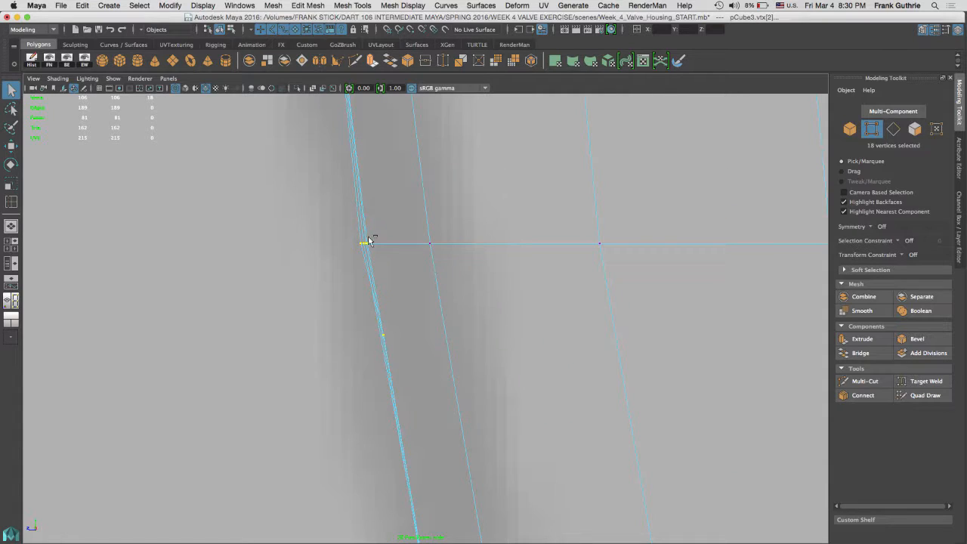
{"action": "scroll", "coordinate": [360, 242], "scroll_direction": "up", "scroll_amount": 5}
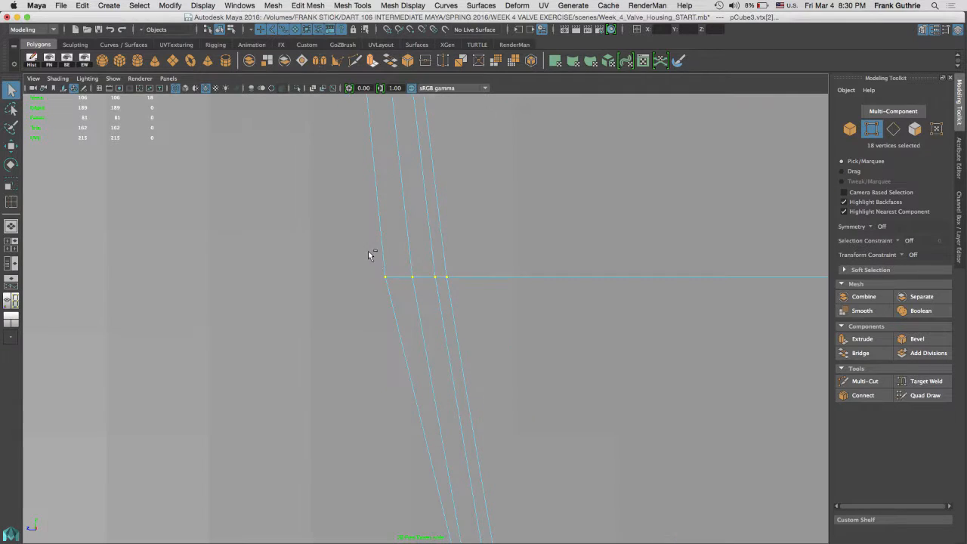
{"action": "middle_click_drag", "start_coordinate": [487, 194], "coordinate": [515, 282], "text": "alt"}
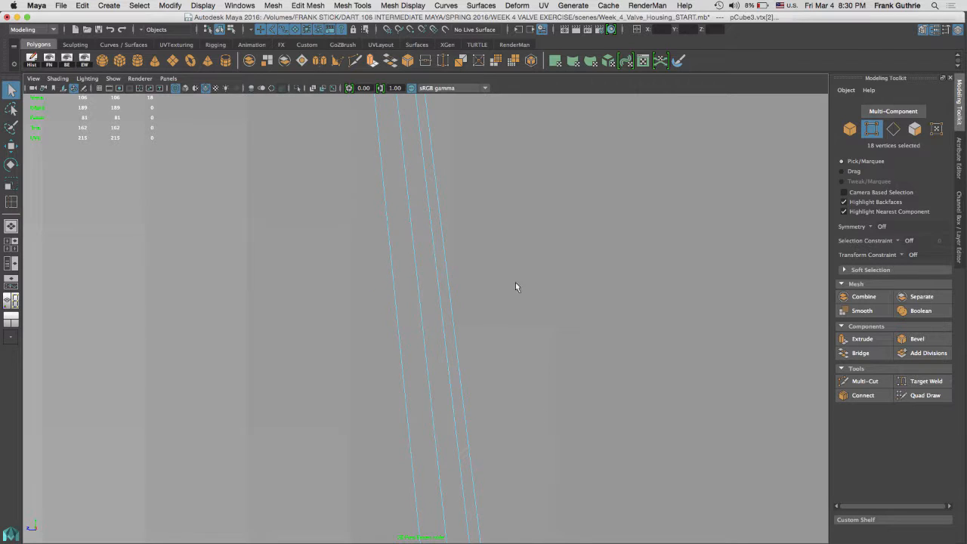
{"action": "right_click_drag", "start_coordinate": [495, 278], "coordinate": [471, 309], "text": "alt"}
{"action": "middle_click_drag", "start_coordinate": [423, 239], "coordinate": [526, 175], "text": "alt"}
{"action": "left_click", "coordinate": [516, 7]}
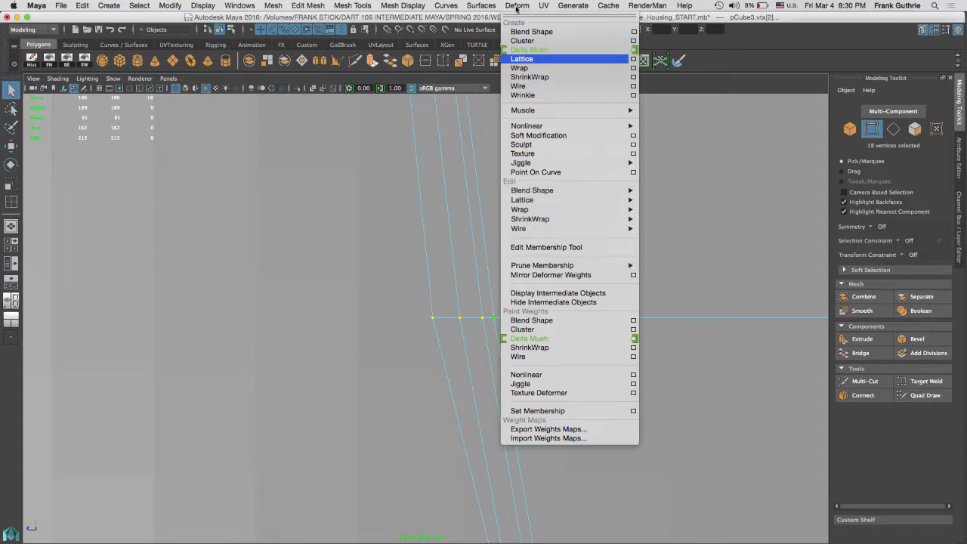
{"action": "left_click", "coordinate": [521, 59]}
{"action": "right_click_drag", "start_coordinate": [624, 295], "coordinate": [324, 272], "text": "alt"}
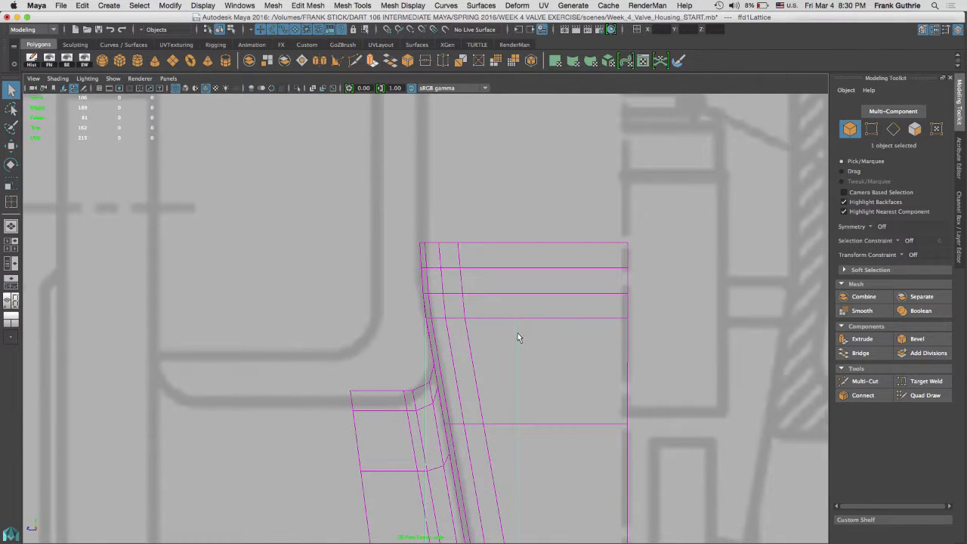
Switch to the lattice's points and snap the upper right-hand ones onto the slanted line's top vertex at the bend.
{"action": "right_click_drag", "start_coordinate": [516, 335], "coordinate": [518, 247]}
{"action": "left_click_drag", "start_coordinate": [505, 302], "coordinate": [444, 338]}
{"action": "key", "text": "w"}
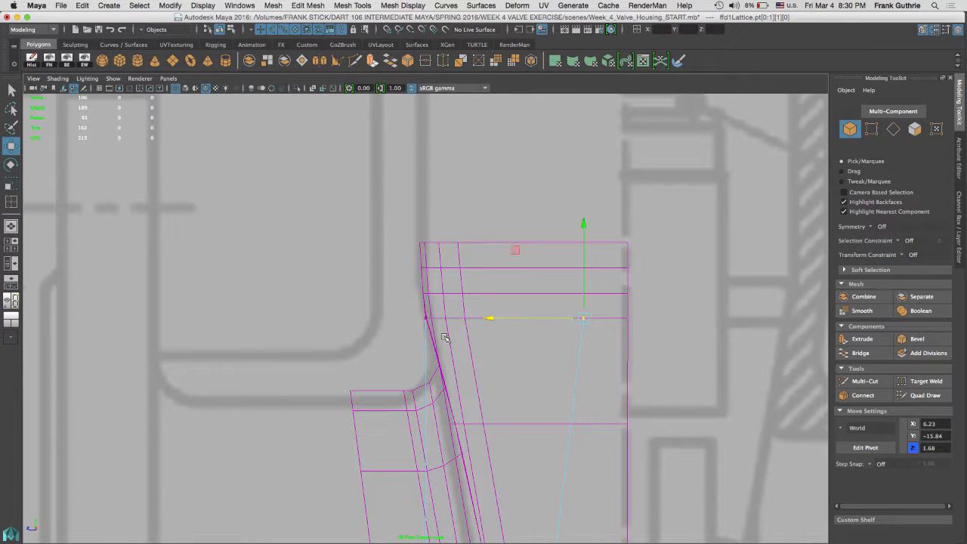
{"action": "key", "text": "v"}
{"action": "middle_click_drag", "start_coordinate": [434, 323], "coordinate": [423, 319]}
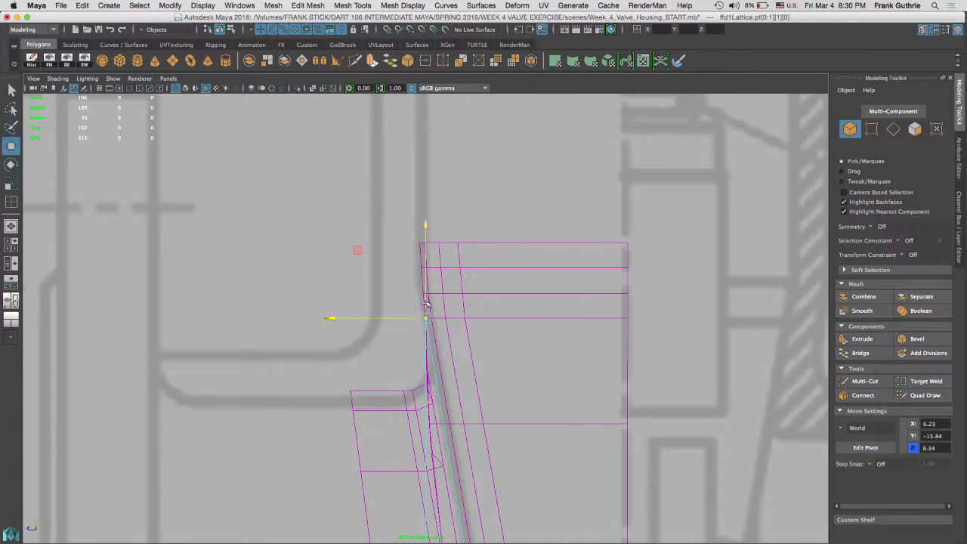
{"action": "scroll", "coordinate": [460, 330], "scroll_direction": "up", "scroll_amount": 5}
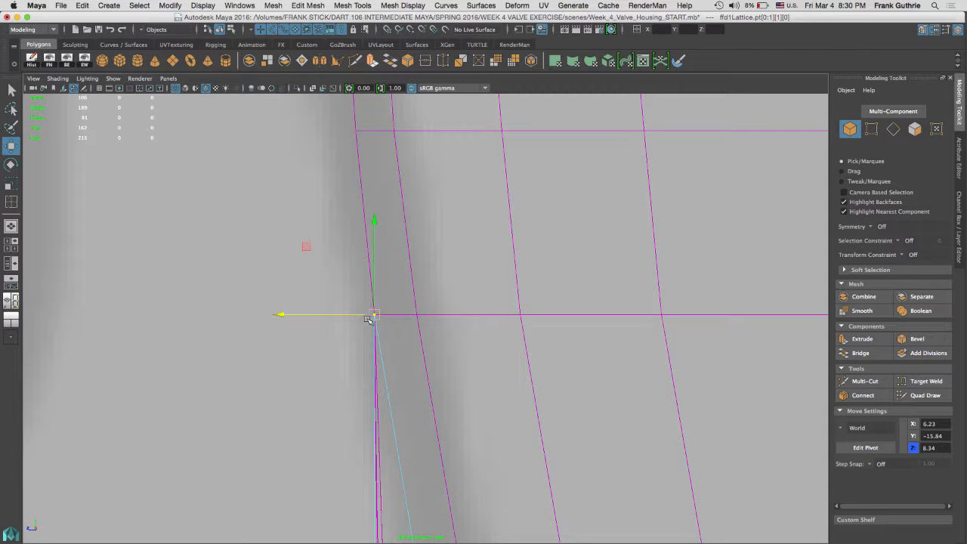
Snap the lattice's lower left-hand points onto the slanted line's end vertex at the housing's inner lower corner.
{"action": "scroll", "coordinate": [526, 363], "scroll_direction": "down", "scroll_amount": 10}
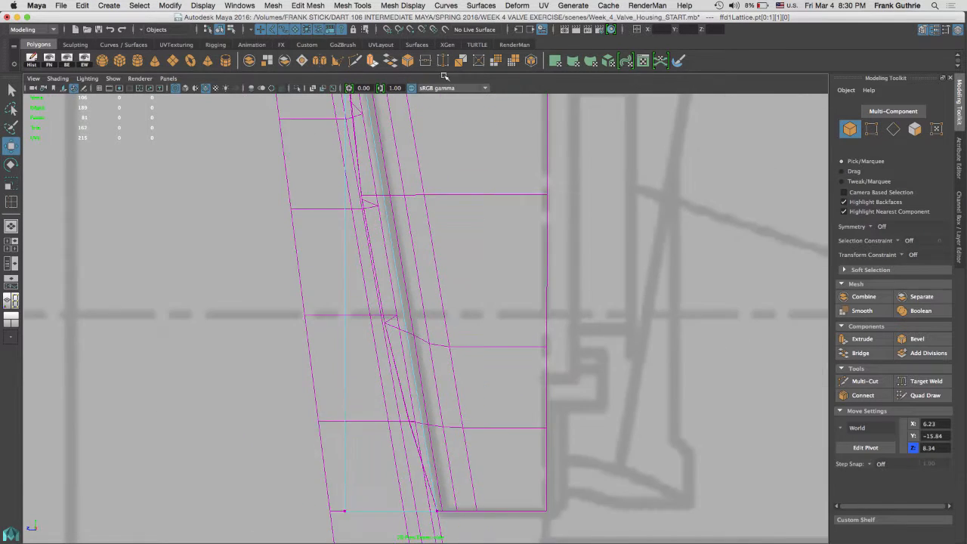
{"action": "left_click_drag", "start_coordinate": [333, 273], "coordinate": [318, 274]}
{"action": "scroll", "coordinate": [428, 276], "scroll_direction": "up", "scroll_amount": 5}
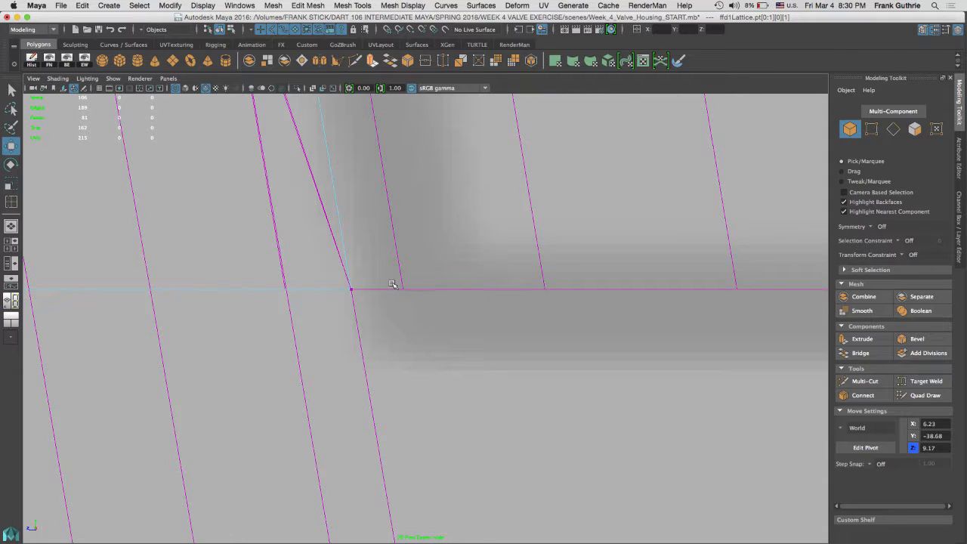
{"action": "left_click", "coordinate": [352, 289]}
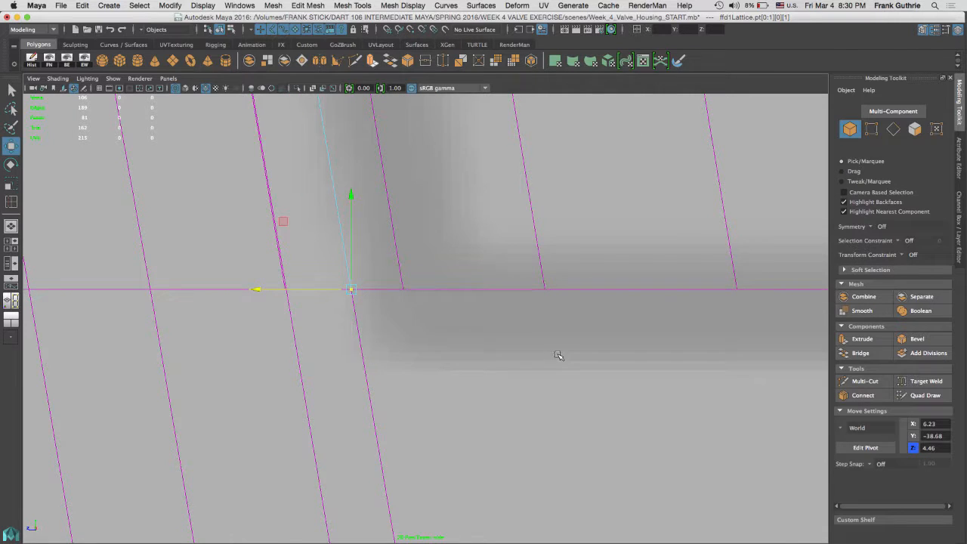
{"action": "scroll", "coordinate": [355, 259], "scroll_direction": "down", "scroll_amount": 5}
Select the housing mesh, inspect the slanted strips in perspective and display its border edges as thick lines to reveal open seams.
{"action": "left_click", "coordinate": [449, 340]}
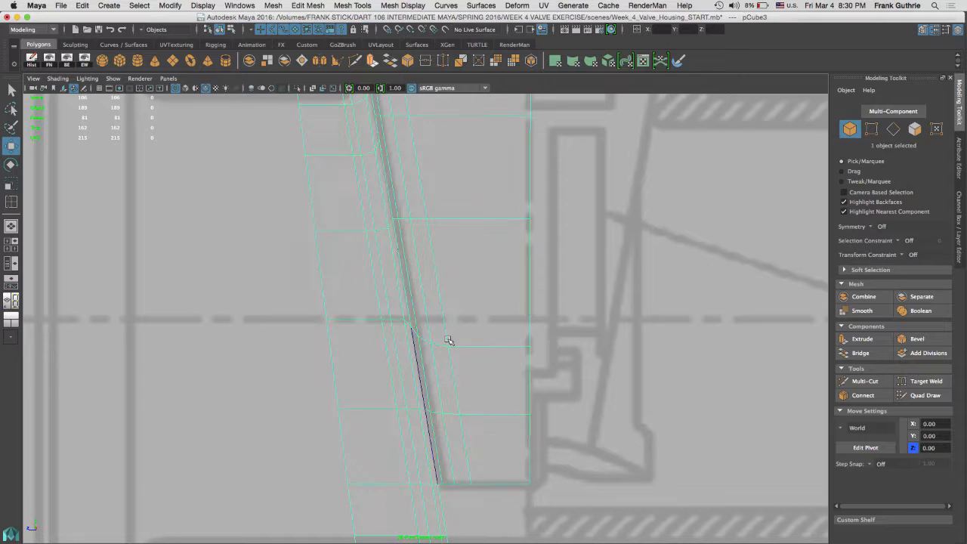
{"action": "middle_click_drag", "start_coordinate": [431, 265], "coordinate": [503, 430], "text": "alt"}
{"action": "middle_click_drag", "start_coordinate": [489, 319], "coordinate": [438, 214], "text": "alt"}
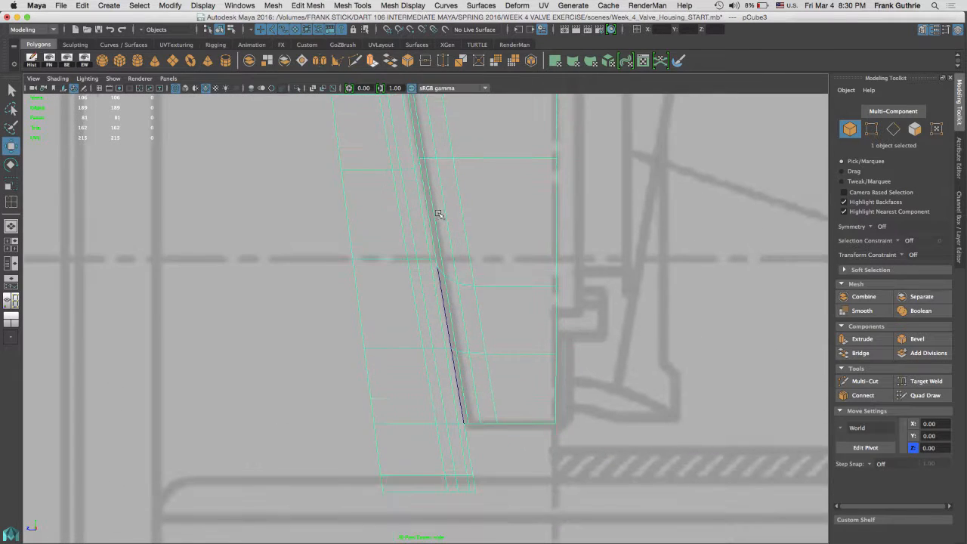
{"action": "key", "text": "space"}
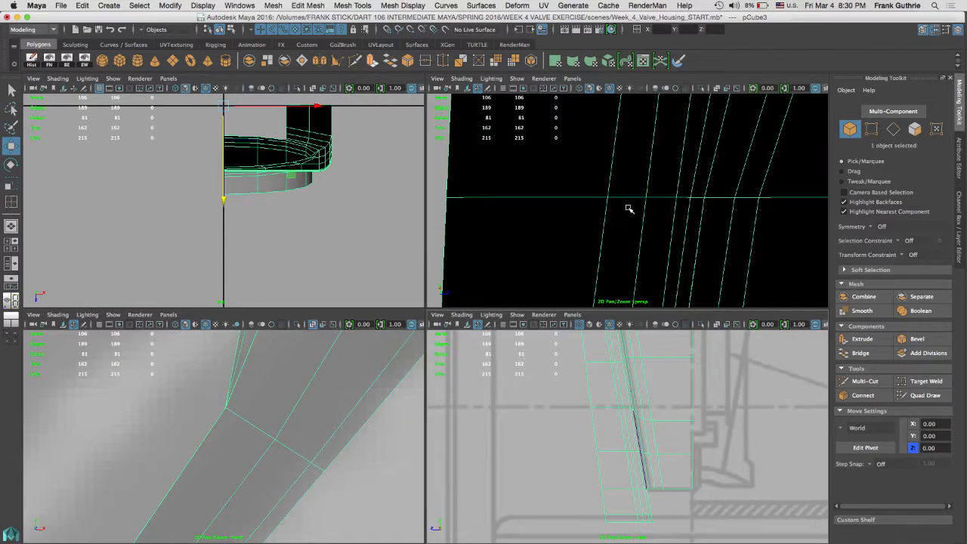
{"action": "left_click_drag", "start_coordinate": [522, 270], "coordinate": [673, 239], "text": "alt"}
{"action": "key", "text": "space"}
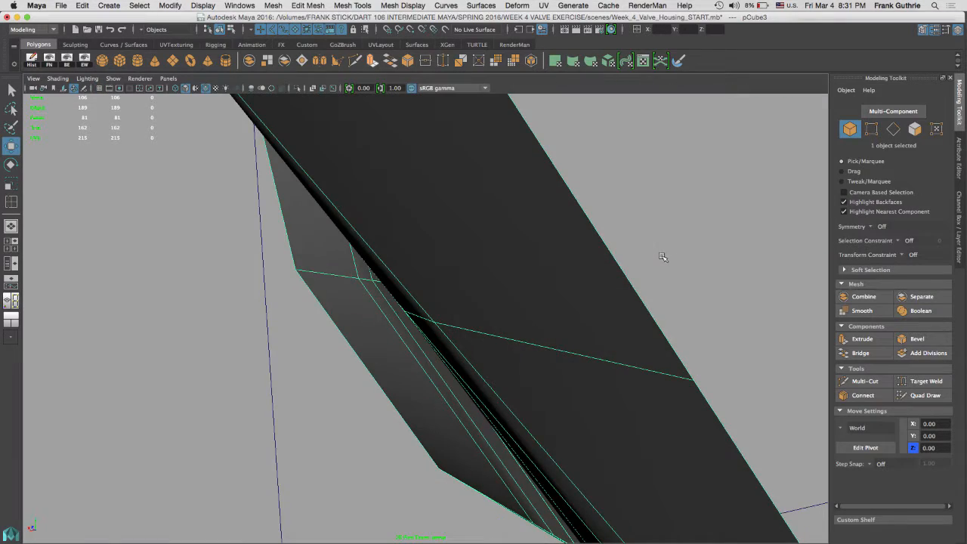
{"action": "left_click_drag", "start_coordinate": [630, 267], "coordinate": [457, 235], "text": "alt"}
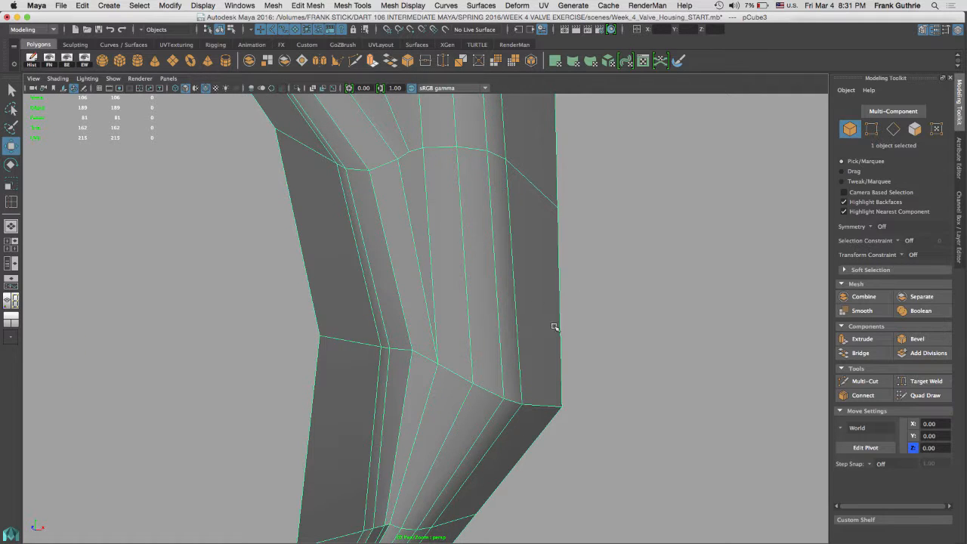
{"action": "left_click_drag", "start_coordinate": [556, 328], "coordinate": [351, 173], "text": "alt"}
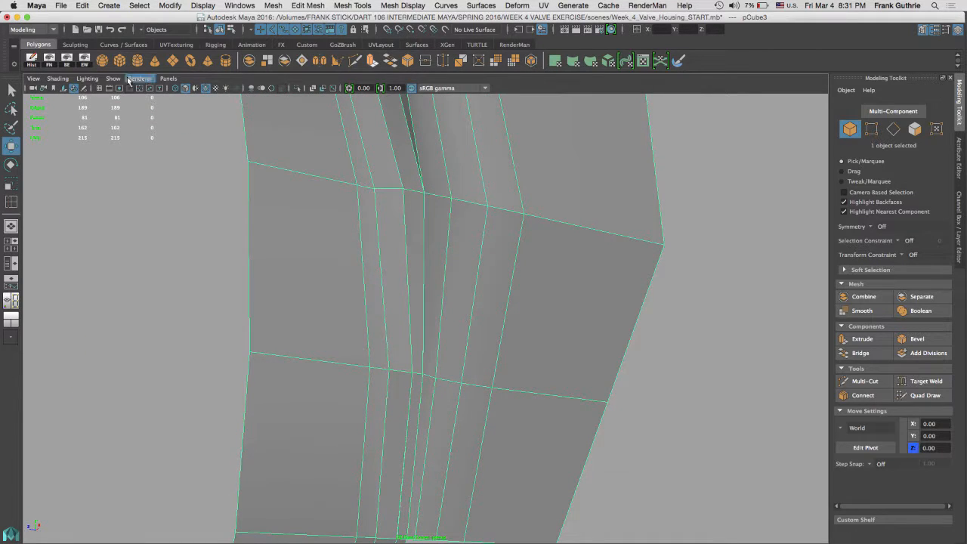
{"action": "left_click", "coordinate": [68, 65]}
{"action": "left_click_drag", "start_coordinate": [481, 291], "coordinate": [384, 321], "text": "alt"}
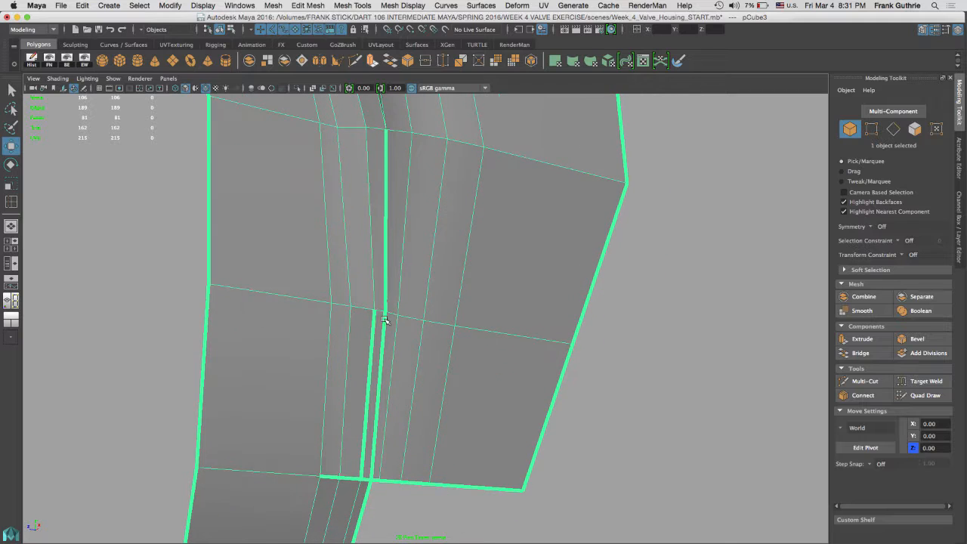
Select the unmerged vertex pair on the open seam at the middle cross row and merge it into one vertex.
{"action": "right_click_drag", "start_coordinate": [390, 315], "coordinate": [341, 255]}
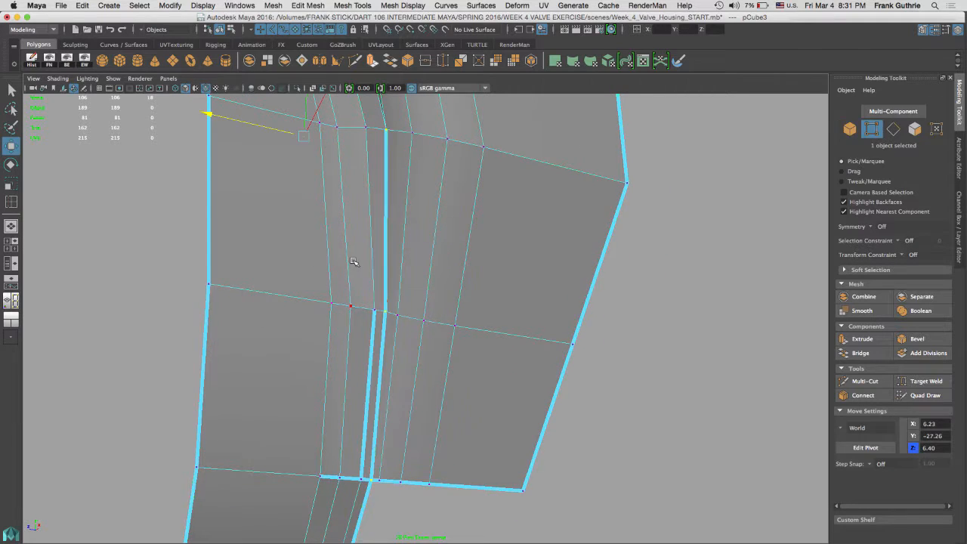
{"action": "left_click_drag", "start_coordinate": [380, 299], "coordinate": [394, 321]}
{"action": "right_click_drag", "start_coordinate": [395, 322], "coordinate": [500, 289], "text": "alt"}
{"action": "middle_click_drag", "start_coordinate": [466, 281], "coordinate": [498, 254], "text": "alt"}
{"action": "right_click_drag", "start_coordinate": [470, 272], "coordinate": [475, 247], "text": "shift"}
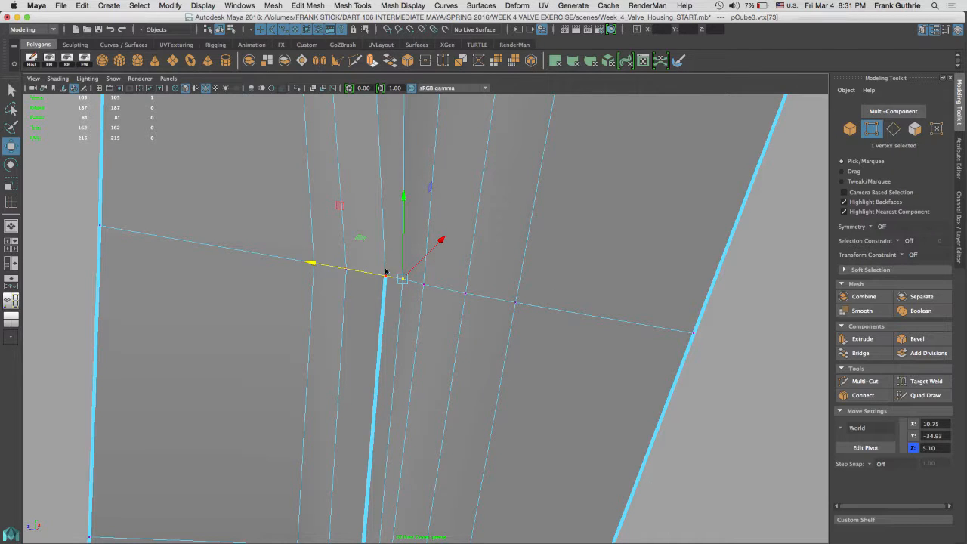
Merge the remaining duplicate vertex pairs along the cross row at the seam's lower end to close the seam.
{"action": "left_click", "coordinate": [374, 290]}
{"action": "middle_click_drag", "start_coordinate": [375, 461], "coordinate": [419, 109], "text": "alt"}
{"action": "key", "text": "g"}
{"action": "left_click_drag", "start_coordinate": [400, 231], "coordinate": [428, 222]}
{"action": "left_click_drag", "start_coordinate": [360, 242], "coordinate": [389, 206]}
{"action": "key", "text": "g"}
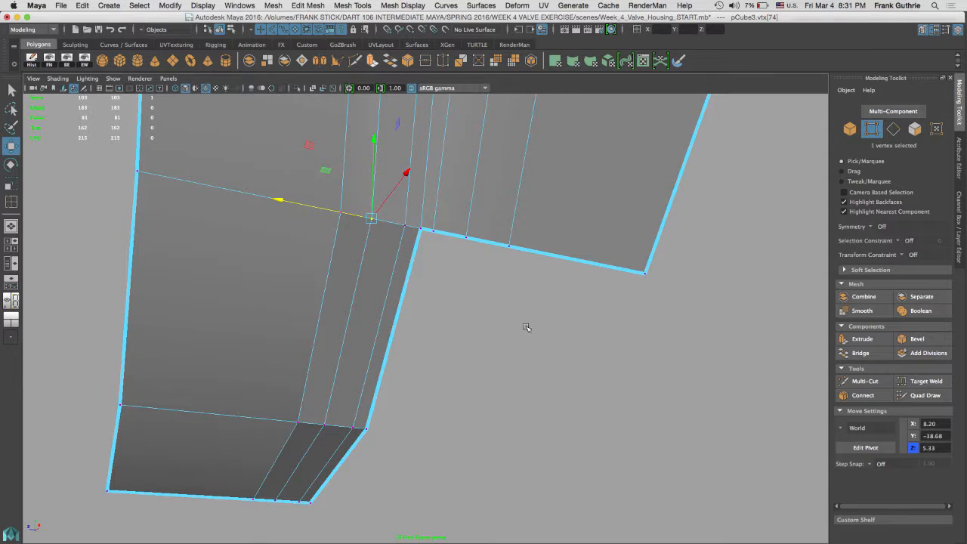
Return to the side view and select the two slanted border edges between the inner lower corner and the housing's bottom border.
{"action": "left_click_drag", "start_coordinate": [559, 338], "coordinate": [428, 300], "text": "alt"}
{"action": "key", "text": "space"}
{"action": "key", "text": "space"}
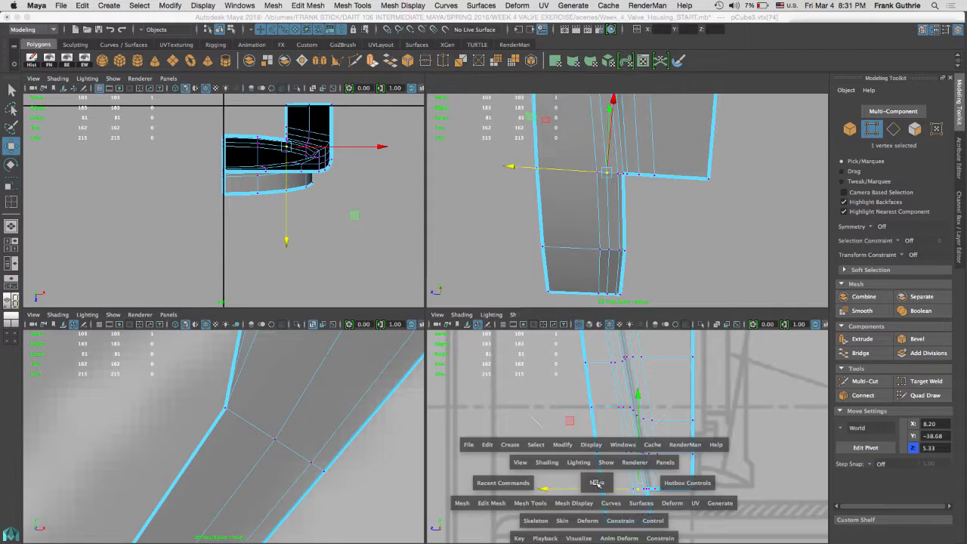
{"action": "key", "text": "space"}
{"action": "scroll", "coordinate": [606, 533], "scroll_direction": "up", "scroll_amount": 5}
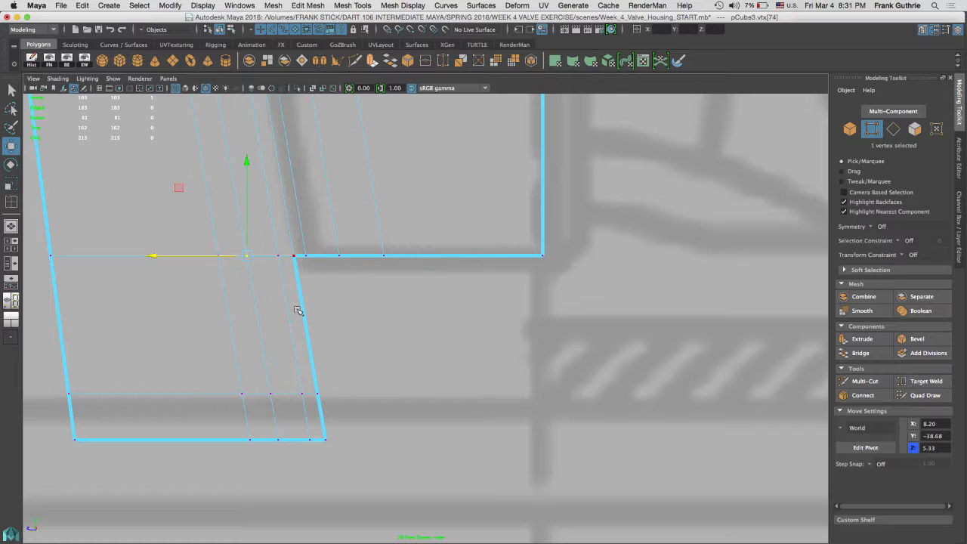
{"action": "key", "text": "q"}
{"action": "right_click_drag", "start_coordinate": [302, 268], "coordinate": [309, 231]}
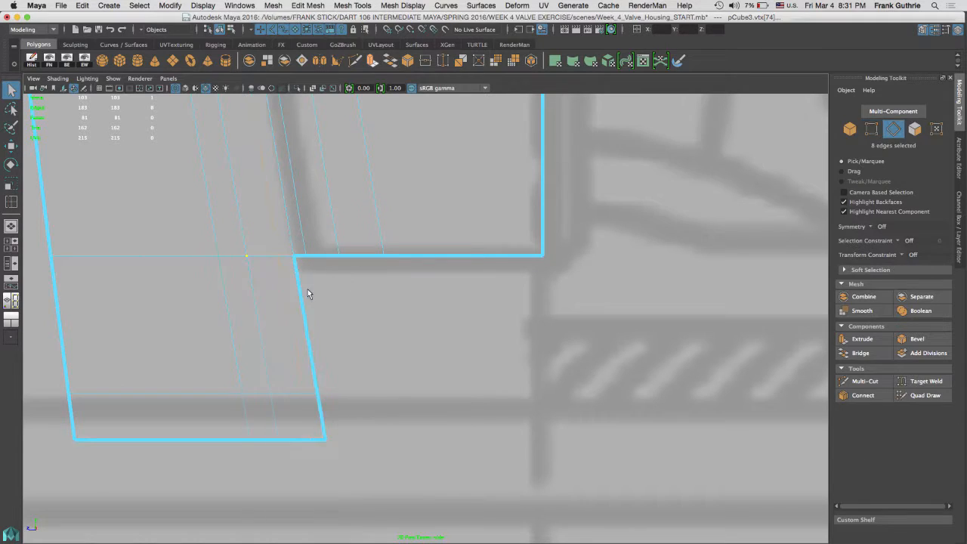
{"action": "left_click", "coordinate": [305, 321]}
{"action": "left_click", "coordinate": [317, 412], "text": "shift"}
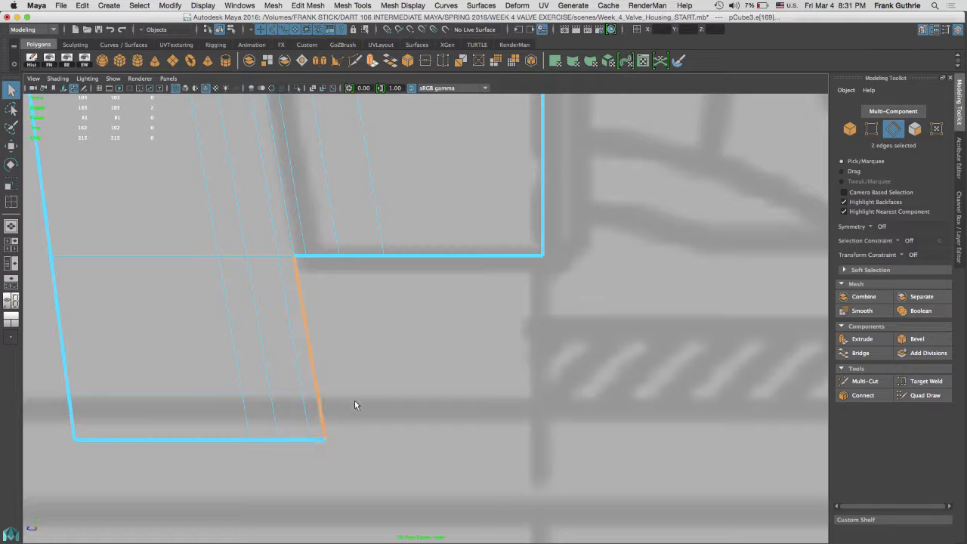
Extrude the two selected border edges and move the new edges outward along Z to about 3.61.
{"action": "right_click_drag", "start_coordinate": [360, 348], "coordinate": [358, 370], "text": "shift"}
{"action": "key", "text": "w"}
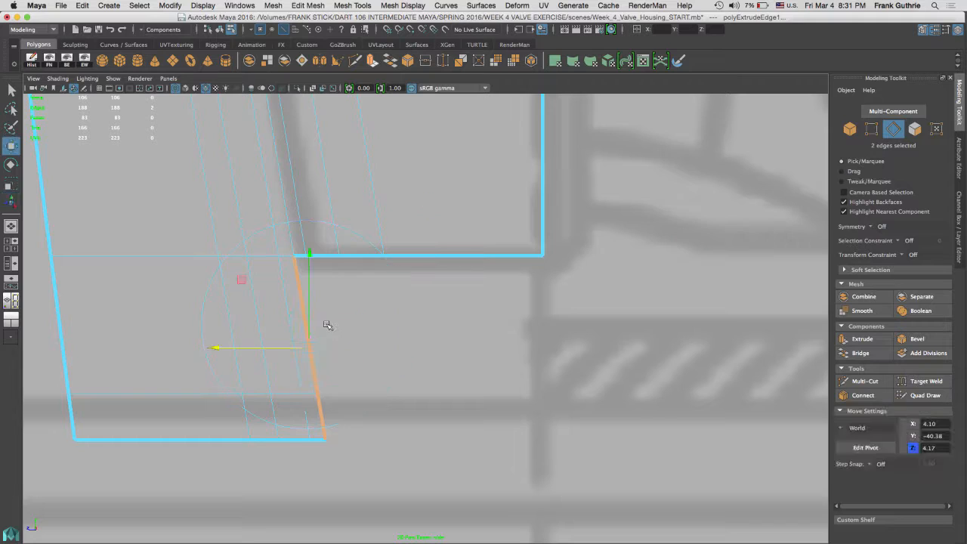
{"action": "left_click_drag", "start_coordinate": [280, 346], "coordinate": [308, 348]}
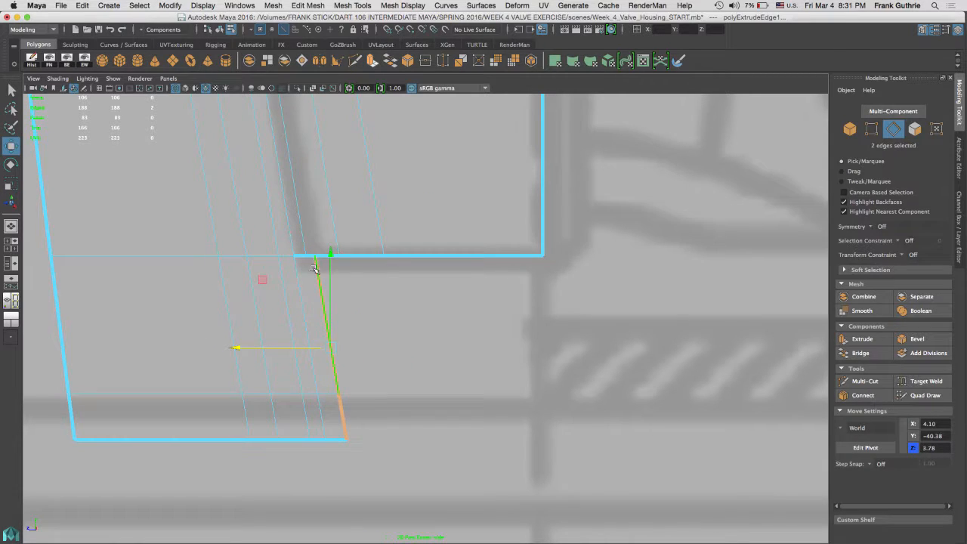
{"action": "left_click_drag", "start_coordinate": [236, 348], "coordinate": [245, 347]}
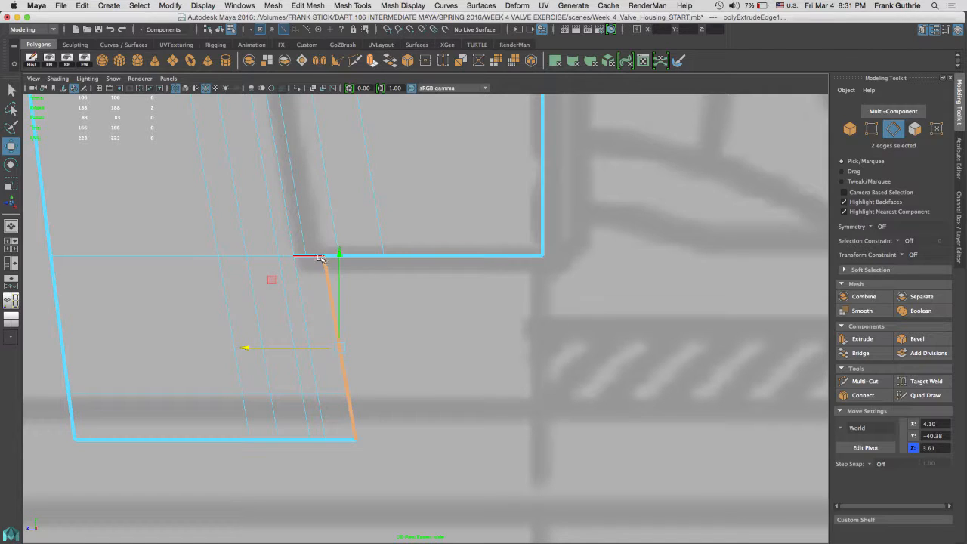
Move the pivot to the upper end of the extruded border edges and snap them to the channel vertex at Z 4.24.
{"action": "key", "text": "d"}
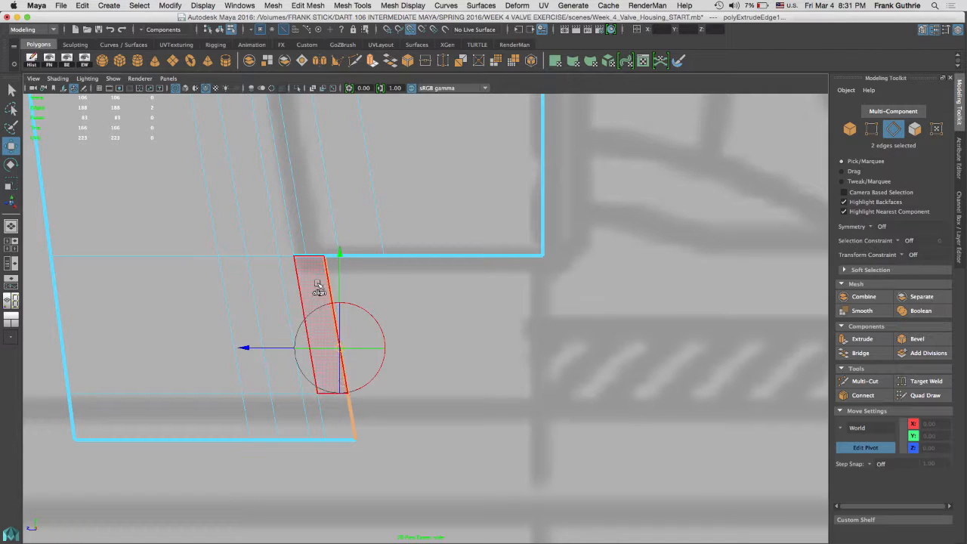
{"action": "left_click", "coordinate": [323, 259]}
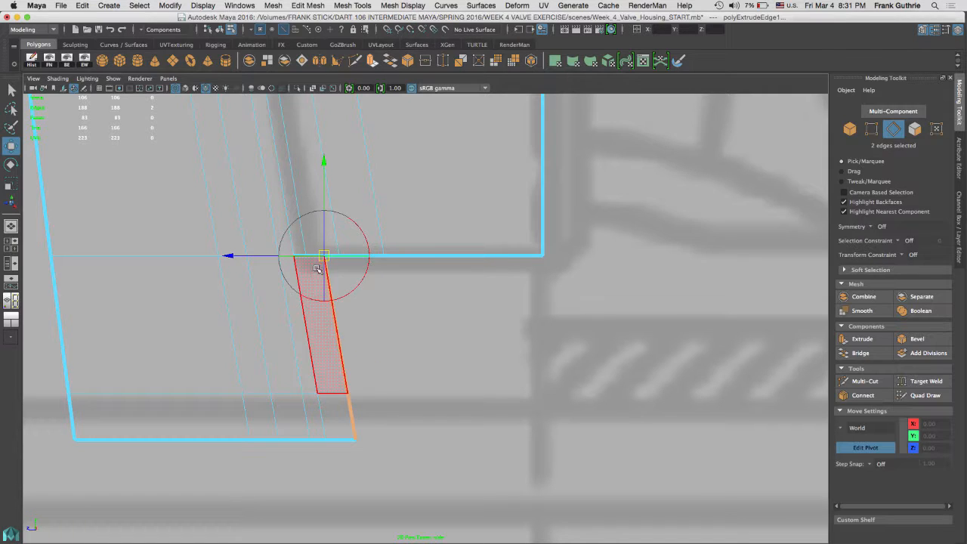
{"action": "key", "text": "d"}
{"action": "left_click", "coordinate": [392, 323]}
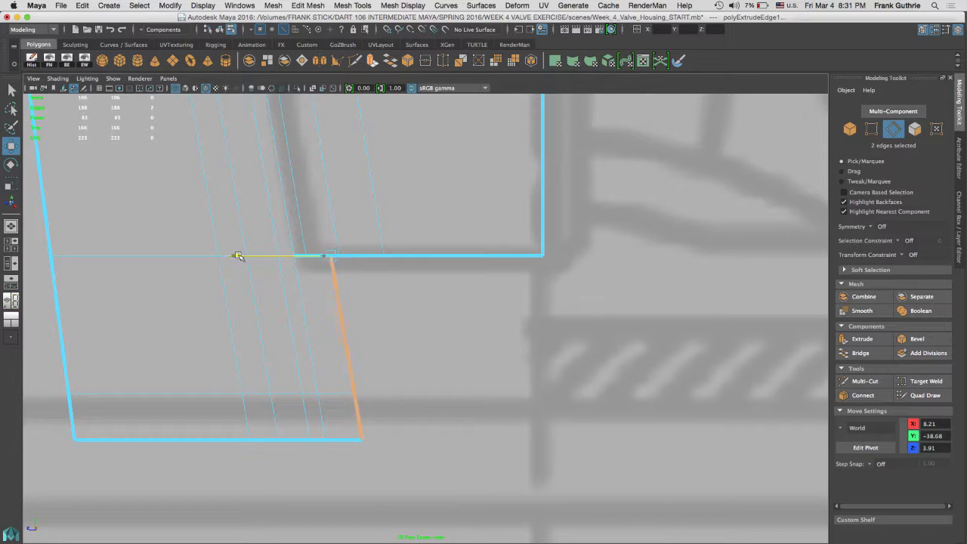
{"action": "left_click_drag", "start_coordinate": [235, 256], "coordinate": [487, 278]}
{"action": "key", "text": "v"}
{"action": "middle_click_drag", "start_coordinate": [324, 259], "coordinate": [308, 258]}
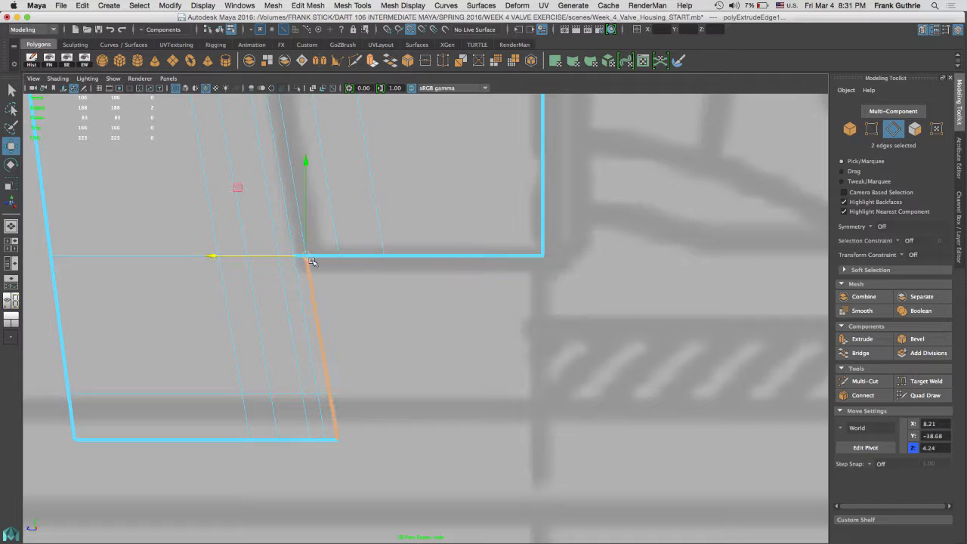
Extrude the two border edges again, set the pivot at their upper end, and snap them to the second vertex along the channel's lower edge.
{"action": "key", "text": "ctrl+e"}
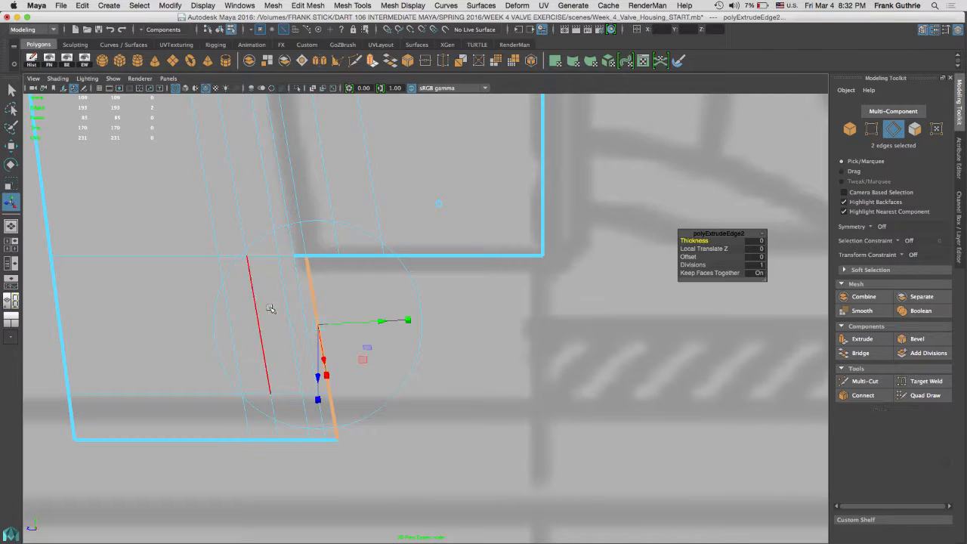
{"action": "key", "text": "w"}
{"action": "left_click_drag", "start_coordinate": [277, 345], "coordinate": [303, 353]}
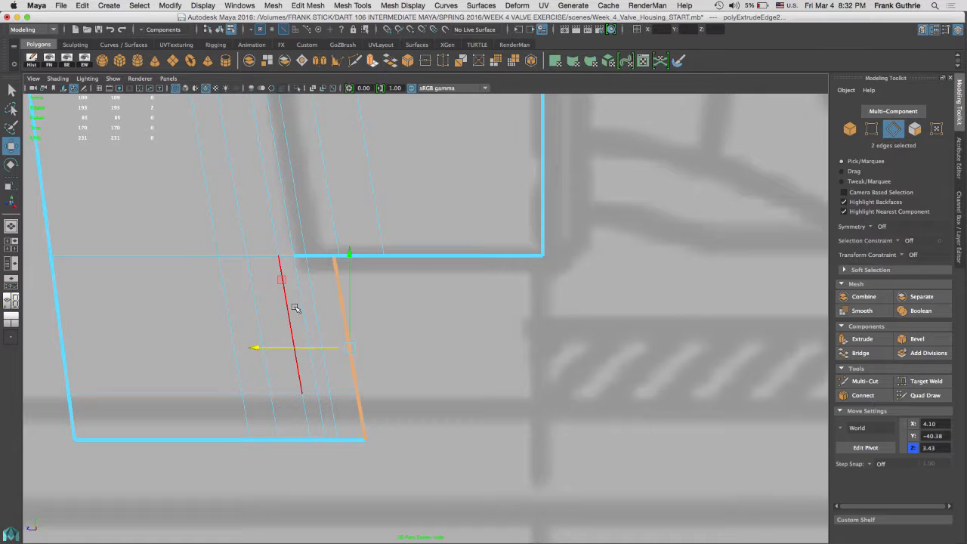
{"action": "key", "text": "d"}
{"action": "key", "text": "v"}
{"action": "middle_click", "coordinate": [330, 270]}
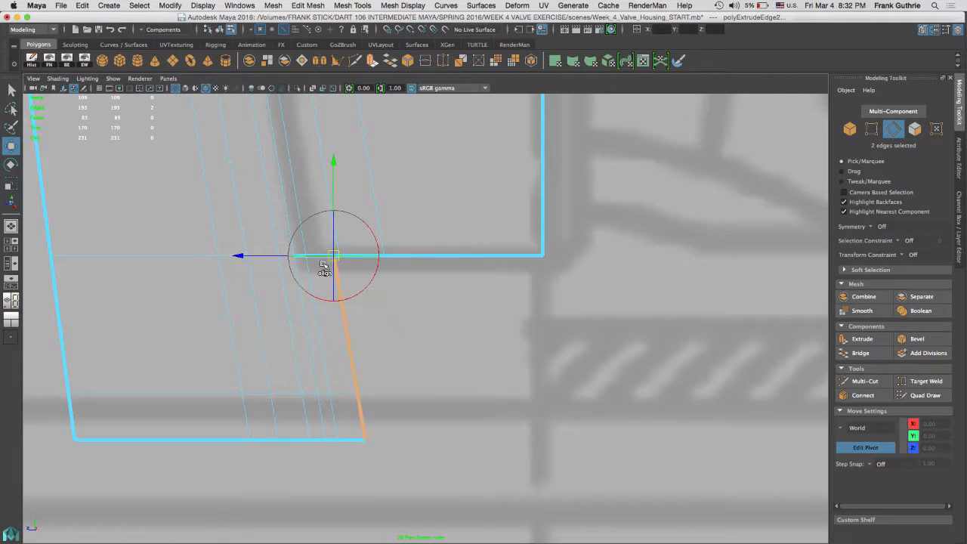
{"action": "left_click_drag", "start_coordinate": [301, 256], "coordinate": [281, 257]}
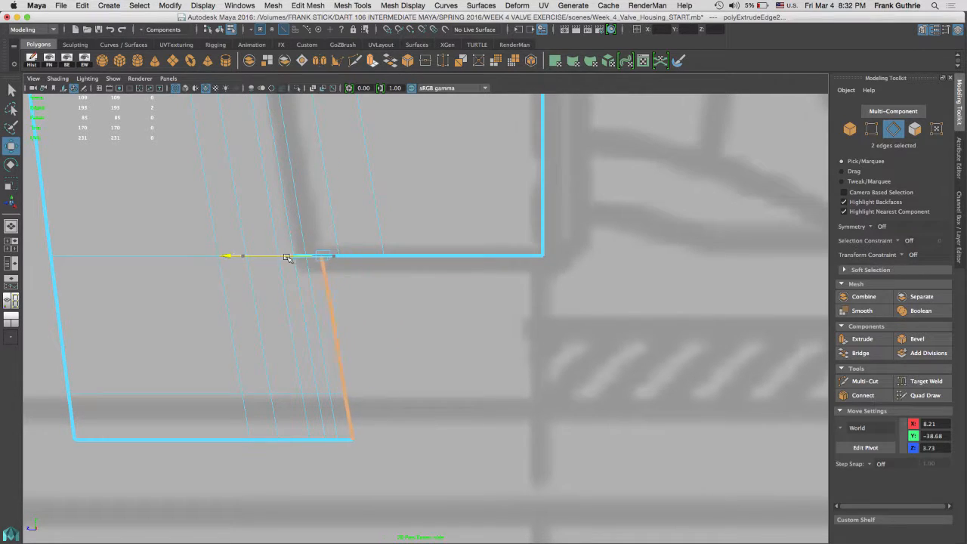
{"action": "key", "text": "v"}
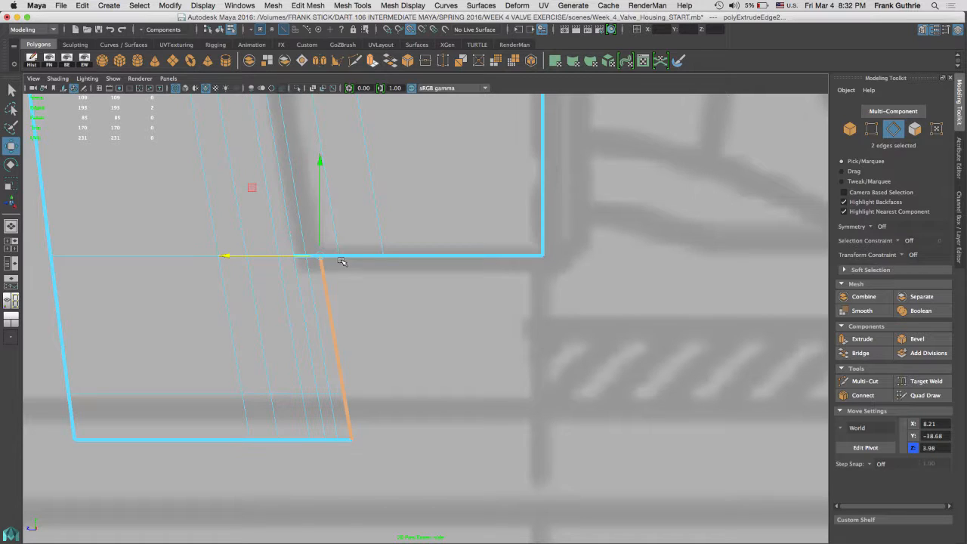
{"action": "middle_click", "coordinate": [340, 261]}
Extrude the border edges a third time and snap their upper end to the third vertex along the channel's lower edge.
{"action": "key", "text": "ctrl+e"}
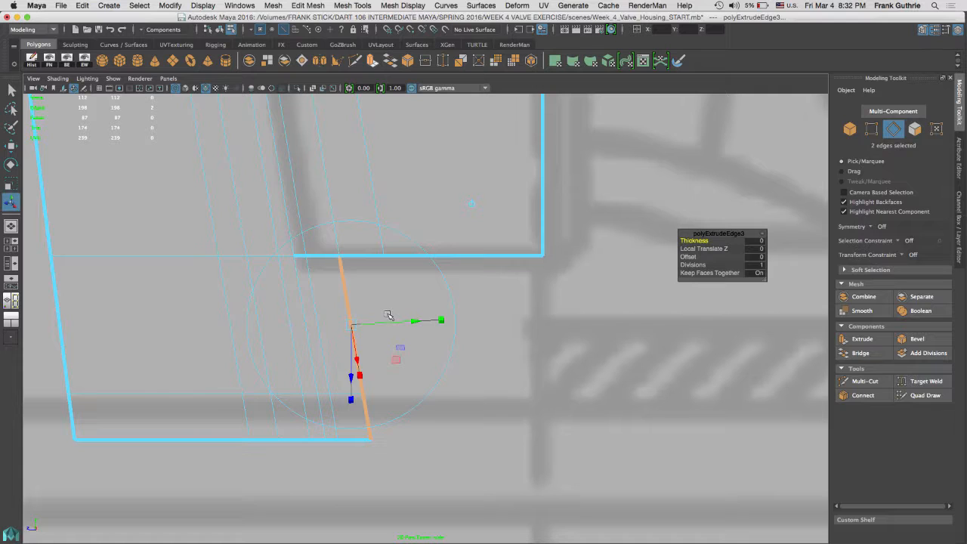
{"action": "key", "text": "w"}
{"action": "left_click_drag", "start_coordinate": [339, 349], "coordinate": [414, 357]}
{"action": "key", "text": "d"}
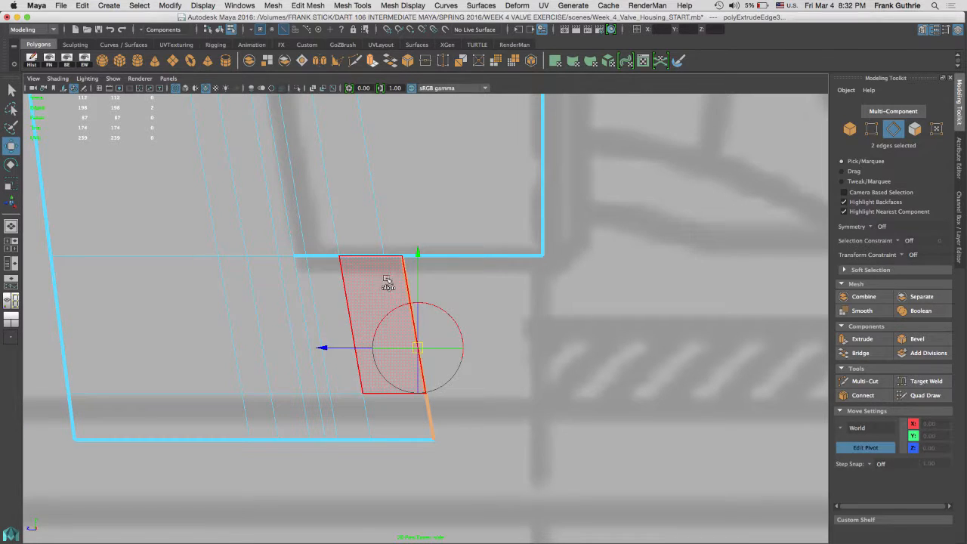
{"action": "left_click", "coordinate": [402, 257]}
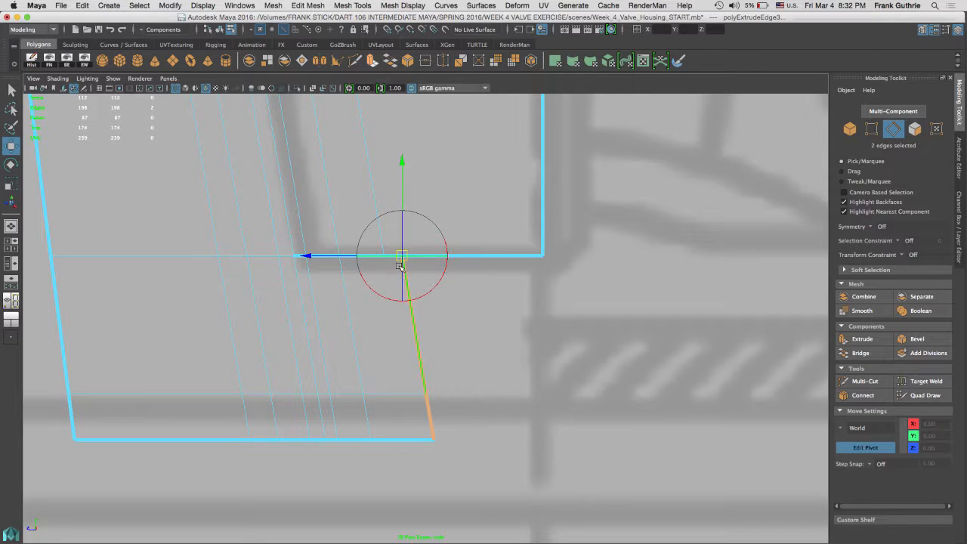
{"action": "key", "text": "d"}
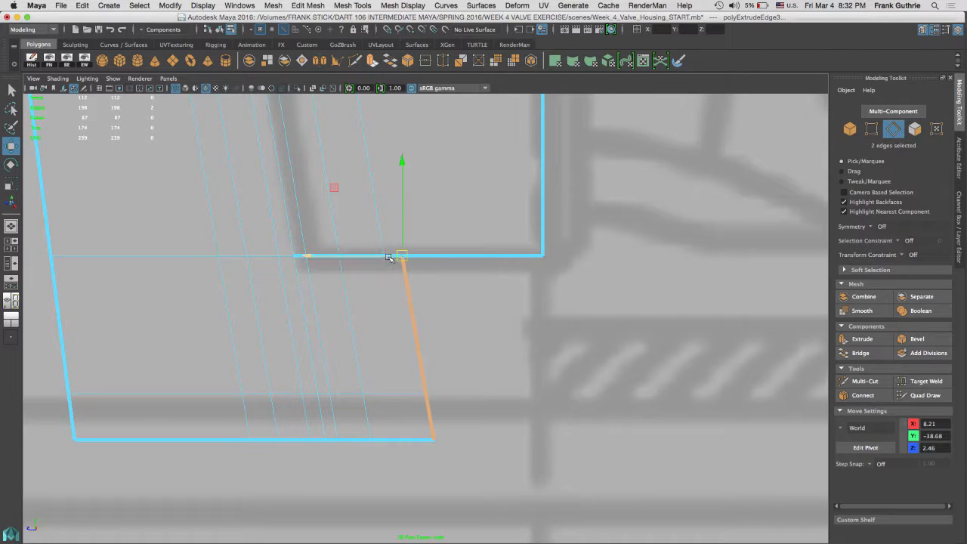
{"action": "mouse_move", "coordinate": [384, 256]}
{"action": "left_mouse_down"}
{"action": "mouse_move", "coordinate": [326, 257]}
{"action": "mouse_move", "coordinate": [366, 257]}
{"action": "left_mouse_up"}
Extrude the border edges once more and snap them to the channel's outer corner at Z -0.13, making them vertical.
{"action": "key", "text": "ctrl+e"}
{"action": "key", "text": "e"}
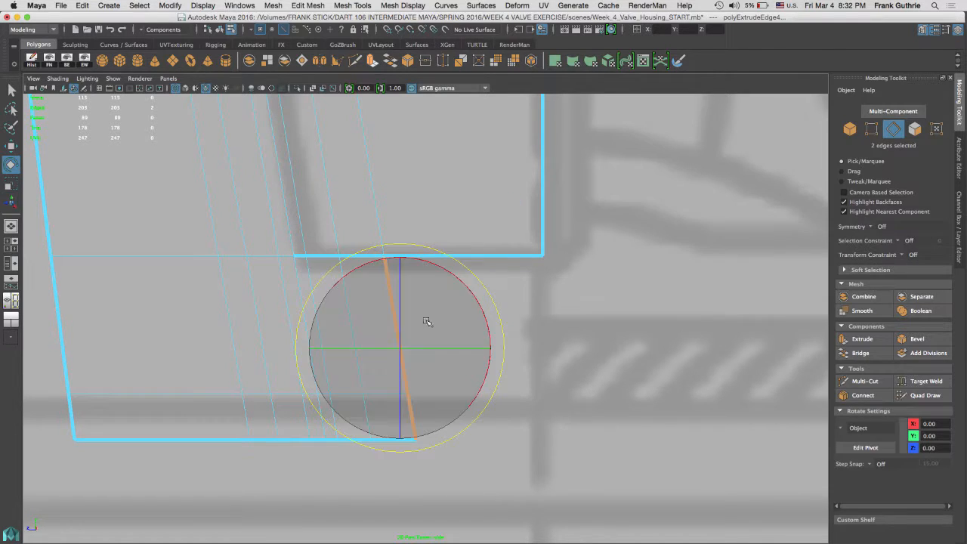
{"action": "key", "text": "w"}
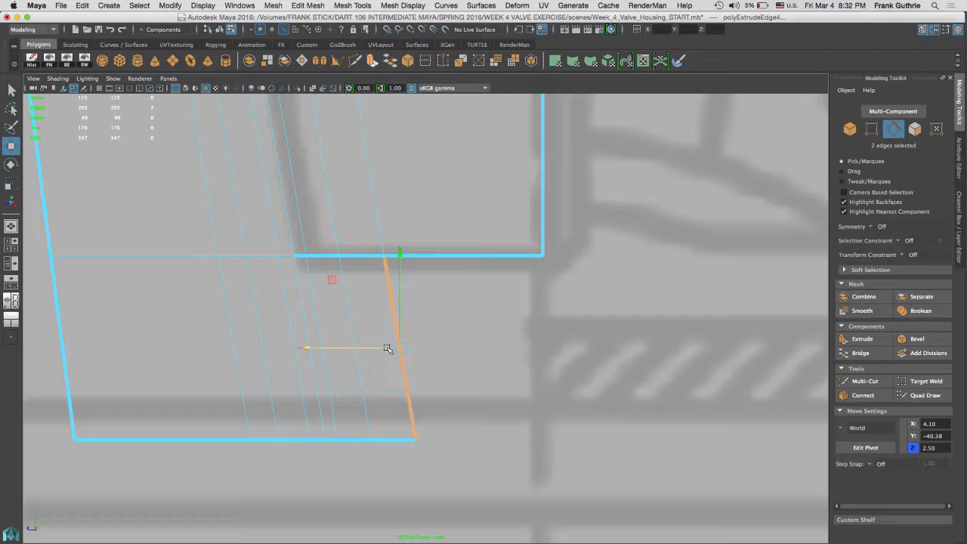
{"action": "left_click_drag", "start_coordinate": [389, 347], "coordinate": [429, 347]}
{"action": "right_click_drag", "start_coordinate": [520, 335], "coordinate": [557, 347], "text": "shift"}
{"action": "left_click_drag", "start_coordinate": [408, 350], "coordinate": [432, 347]}
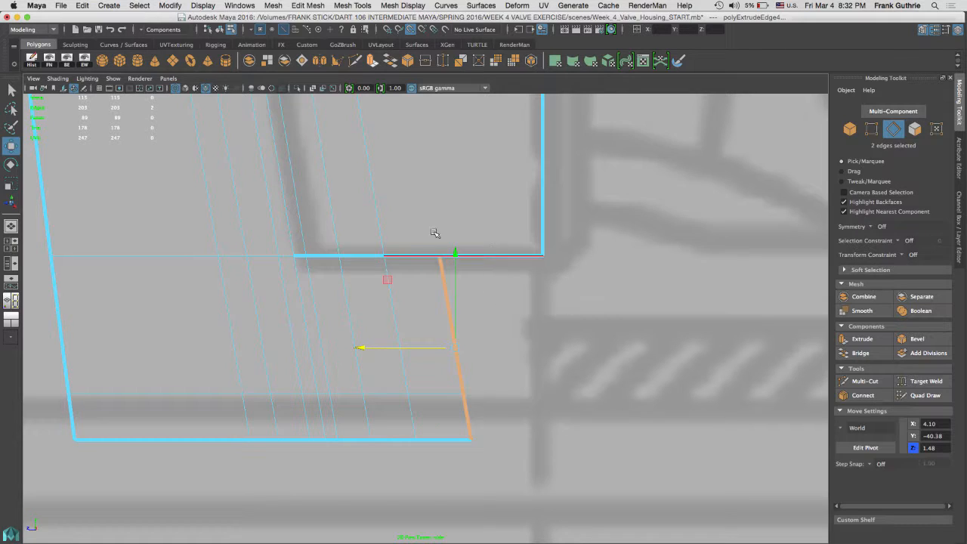
{"action": "middle_click_drag", "start_coordinate": [534, 257], "coordinate": [544, 259]}
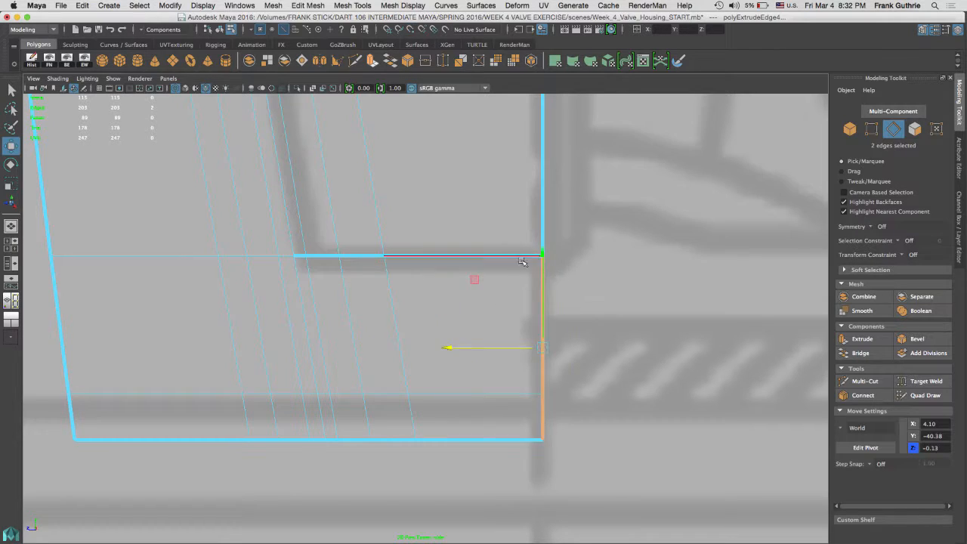
Switch to vertex selection and merge the overlapping vertex pair nearest the channel's inner lower corner.
{"action": "right_click_drag", "start_coordinate": [526, 244], "coordinate": [478, 246]}
{"action": "left_click", "coordinate": [525, 276]}
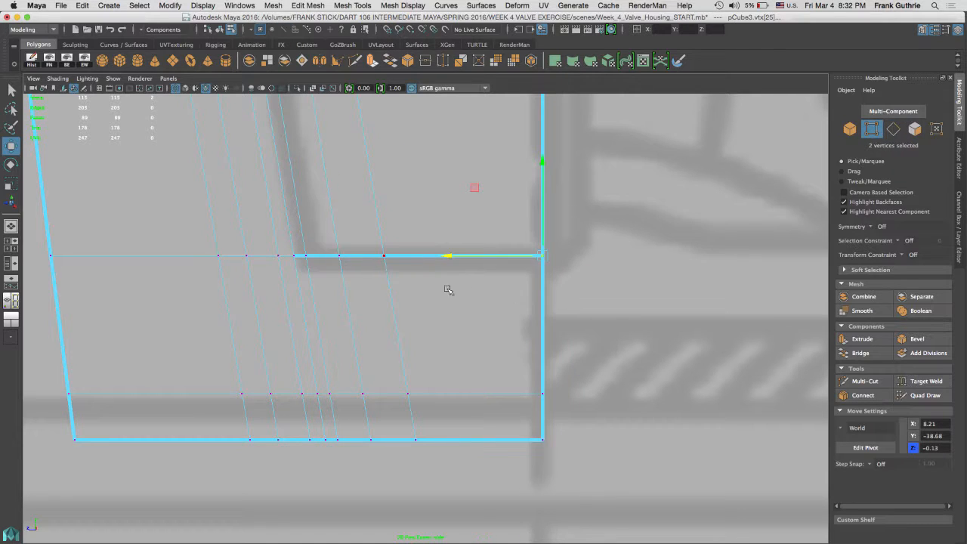
{"action": "left_click", "coordinate": [294, 255]}
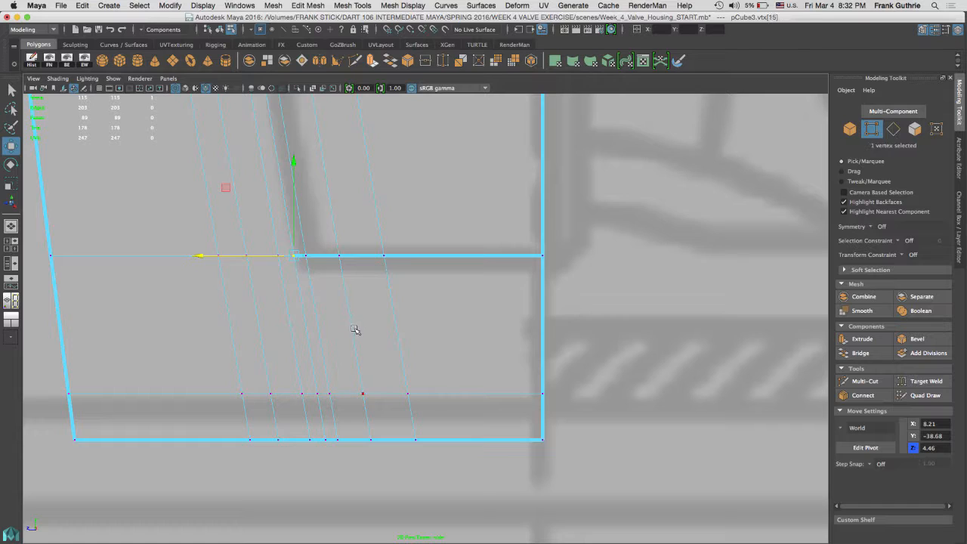
{"action": "right_click_drag", "start_coordinate": [377, 323], "coordinate": [370, 280], "text": "shift"}
{"action": "left_click_drag", "start_coordinate": [299, 263], "coordinate": [299, 266]}
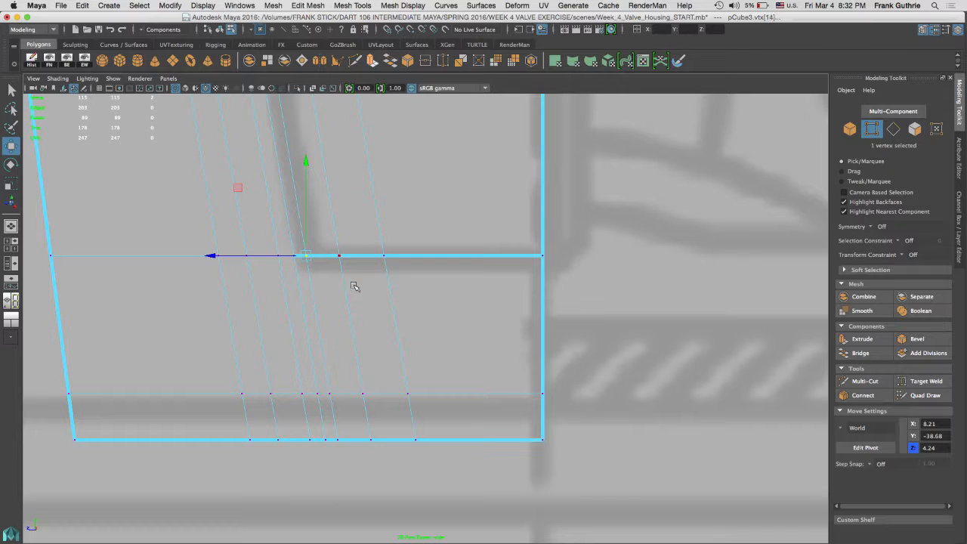
{"action": "key", "text": "g"}
Merge the three remaining overlapping vertex pairs along the channel's lower edge, out to the outer corner.
{"action": "left_click_drag", "start_coordinate": [351, 244], "coordinate": [330, 267]}
{"action": "key", "text": "g"}
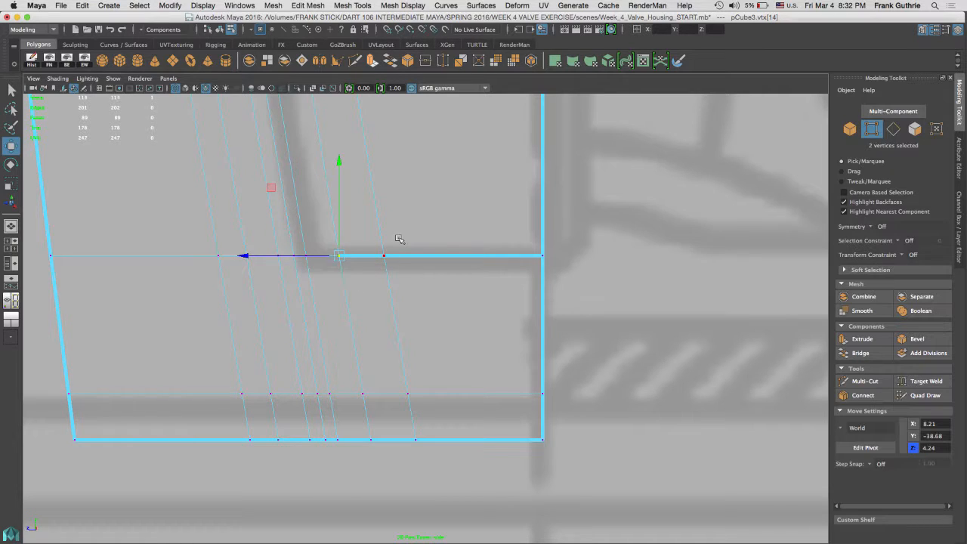
{"action": "left_click_drag", "start_coordinate": [398, 238], "coordinate": [374, 271]}
{"action": "key", "text": "g"}
{"action": "left_click_drag", "start_coordinate": [555, 234], "coordinate": [526, 273]}
{"action": "key", "text": "g"}
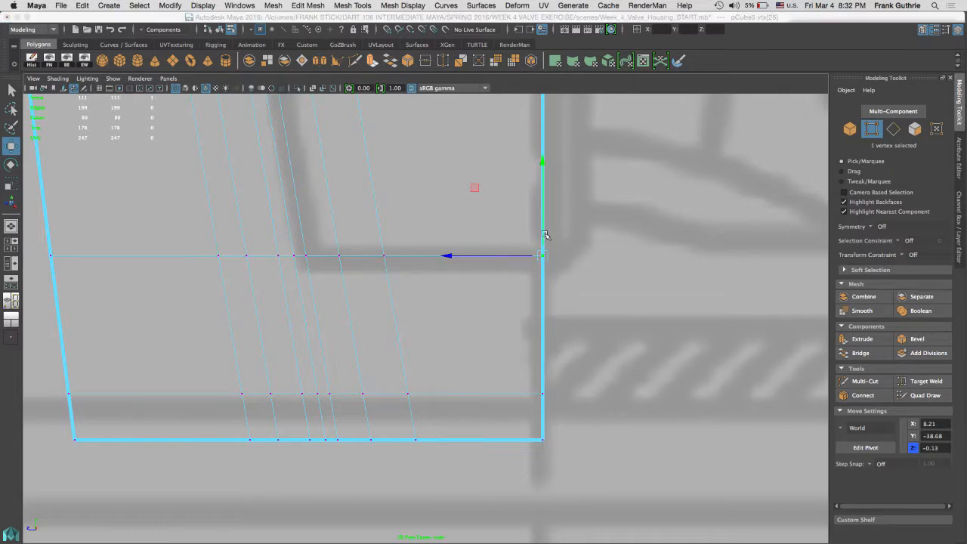
Examine the joined surface around the lower channel and its cross rows in the perspective view.
{"action": "key", "text": "space"}
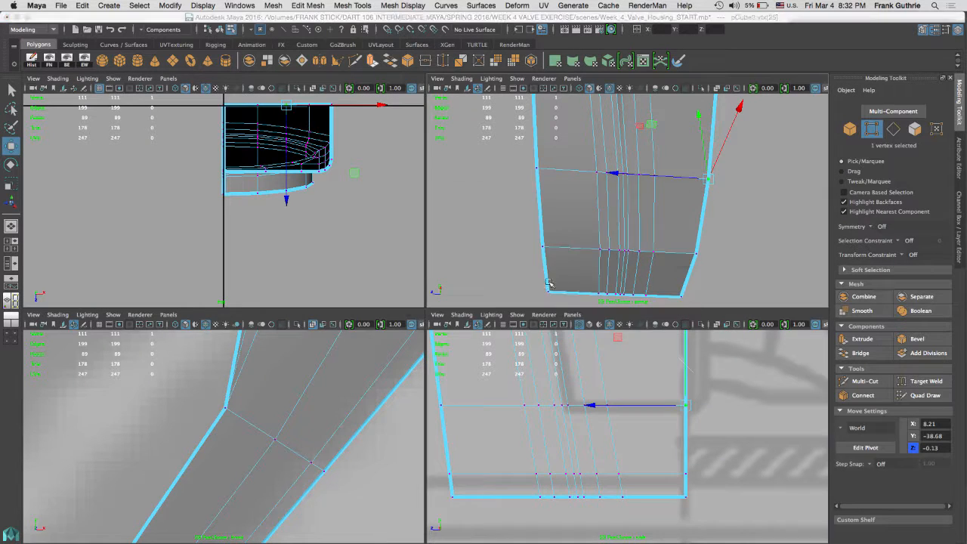
{"action": "key", "text": "space"}
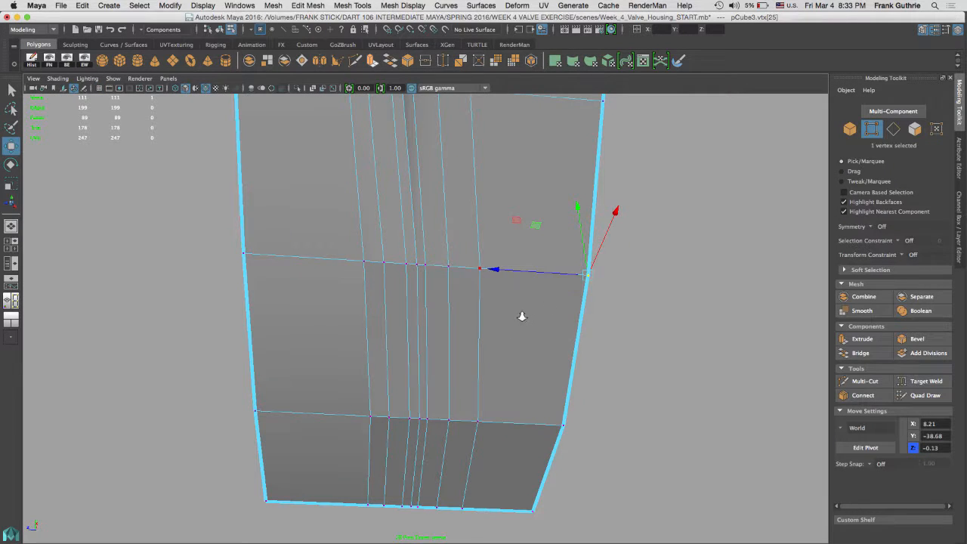
{"action": "right_click_drag", "start_coordinate": [522, 317], "coordinate": [227, 269], "text": "alt"}
{"action": "middle_click_drag", "start_coordinate": [467, 332], "coordinate": [497, 446], "text": "alt"}
{"action": "left_click_drag", "start_coordinate": [471, 259], "coordinate": [521, 284], "text": "alt"}
{"action": "middle_click_drag", "start_coordinate": [522, 284], "coordinate": [506, 349], "text": "alt"}
{"action": "left_click_drag", "start_coordinate": [495, 325], "coordinate": [420, 326], "text": "alt"}
{"action": "right_click_drag", "start_coordinate": [483, 338], "coordinate": [567, 353], "text": "alt"}
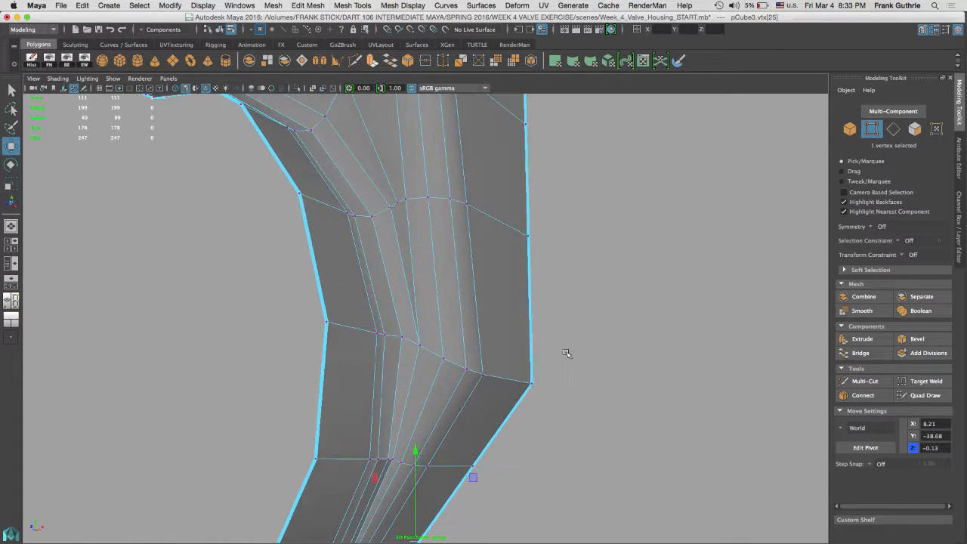
{"action": "left_click_drag", "start_coordinate": [567, 353], "coordinate": [412, 343], "text": "alt"}
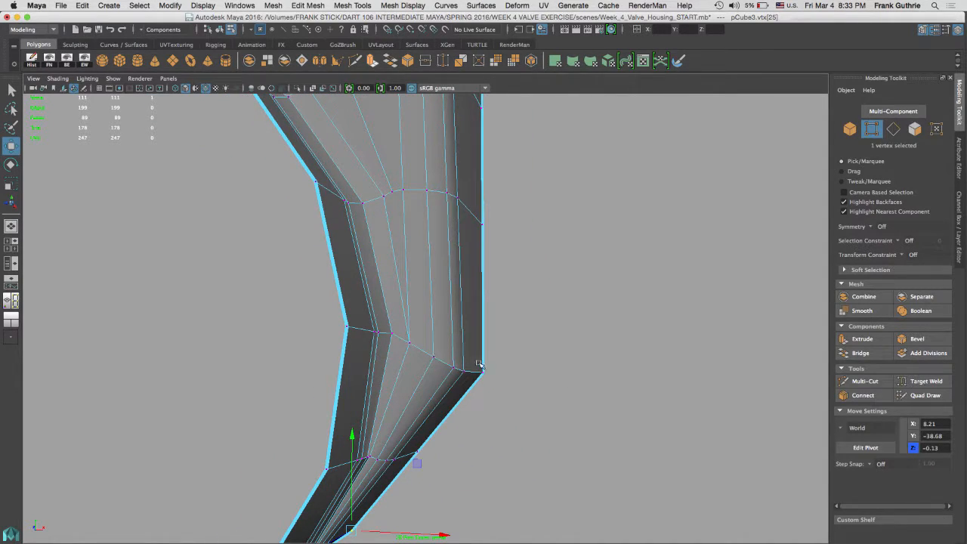
{"action": "left_click_drag", "start_coordinate": [493, 349], "coordinate": [501, 346], "text": "alt"}
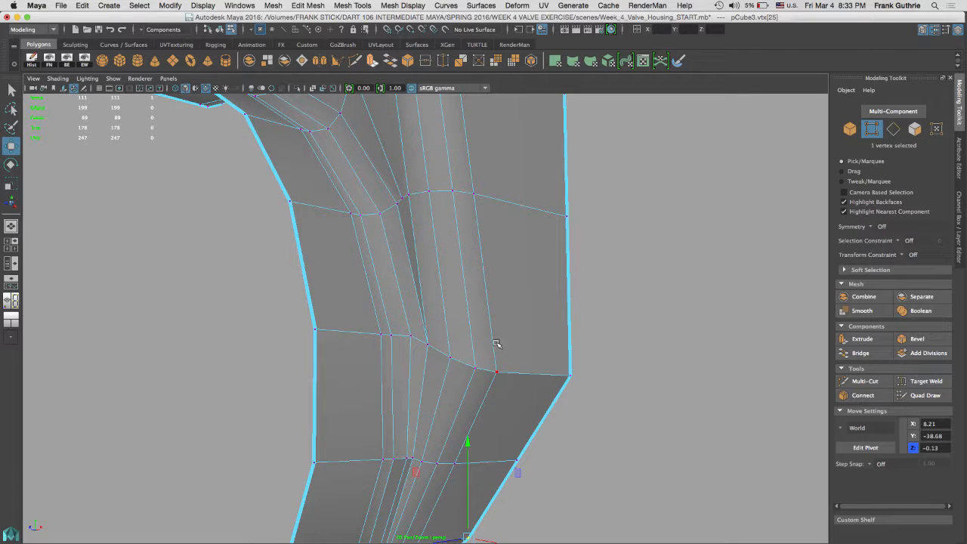
Preview the housing smoothed and inspect its curved surface with and without the wireframe from several angles.
{"action": "key", "text": "3"}
{"action": "right_click_drag", "start_coordinate": [516, 345], "coordinate": [565, 228]}
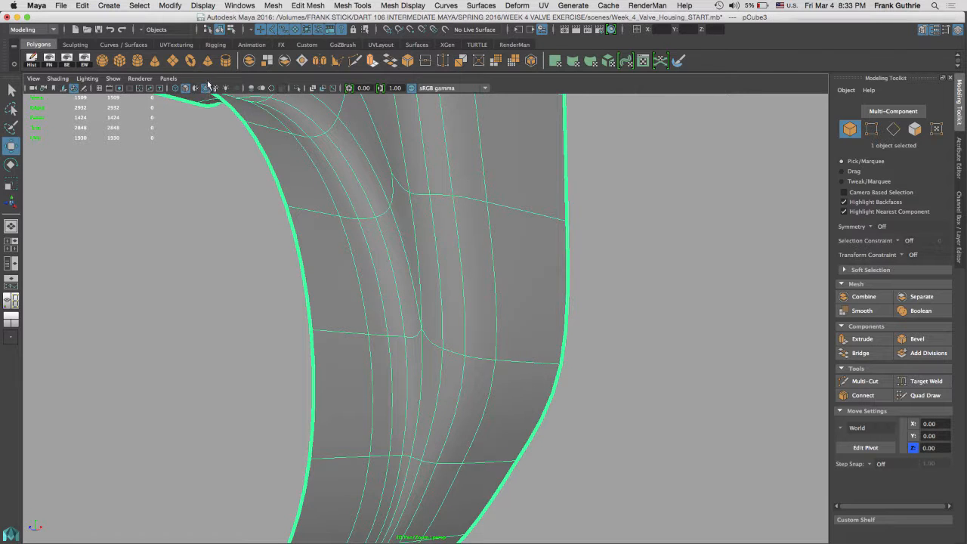
{"action": "left_click", "coordinate": [621, 249]}
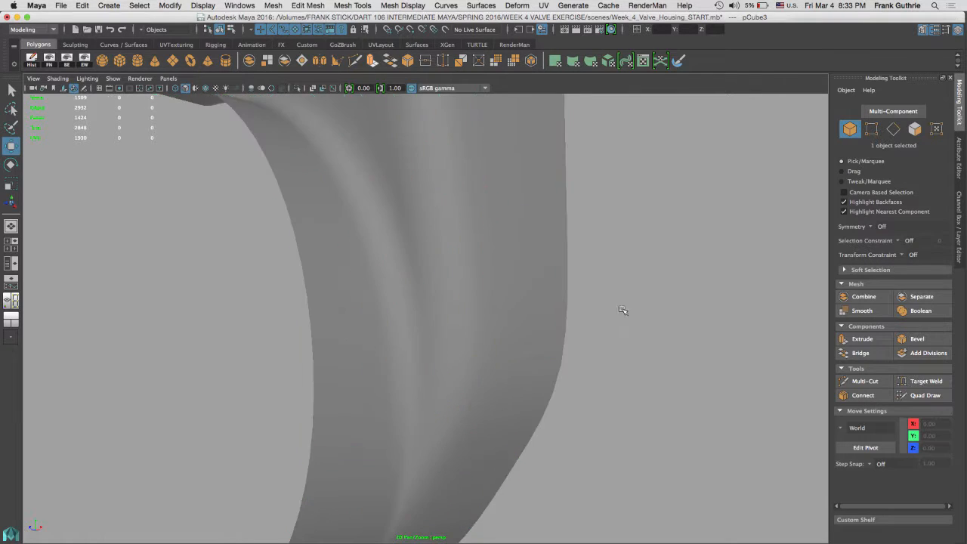
{"action": "left_click_drag", "start_coordinate": [617, 287], "coordinate": [501, 272], "text": "alt"}
{"action": "left_click_drag", "start_coordinate": [450, 291], "coordinate": [345, 179], "text": "alt"}
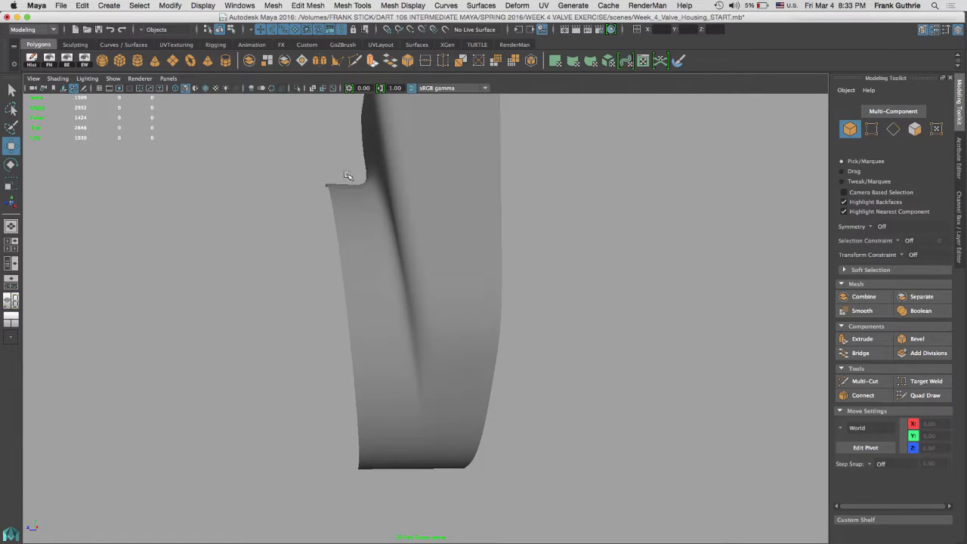
{"action": "left_click", "coordinate": [345, 244]}
{"action": "left_click_drag", "start_coordinate": [355, 253], "coordinate": [382, 281], "text": "alt"}
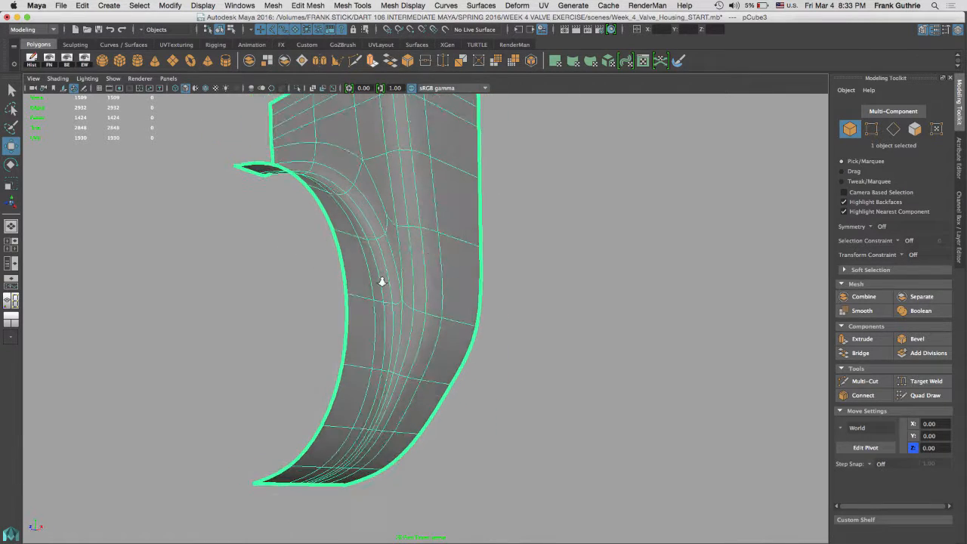
{"action": "right_click_drag", "start_coordinate": [382, 281], "coordinate": [512, 311], "text": "alt"}
{"action": "left_click_drag", "start_coordinate": [408, 296], "coordinate": [443, 316], "text": "alt"}
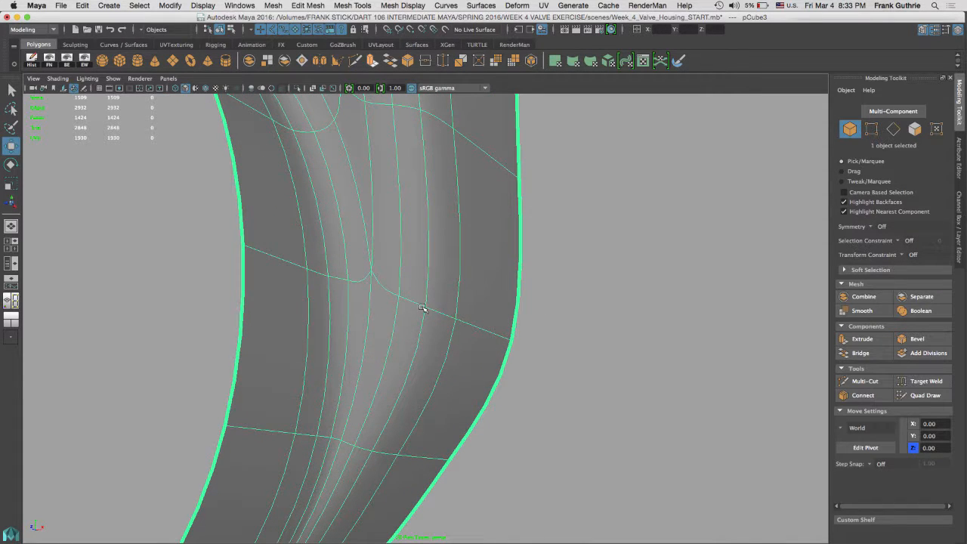
Return the housing to its unsmoothed cage and bevel the cross-row edges from the channel out to the border with 2 segments and fraction 1.
{"action": "key", "text": "q"}
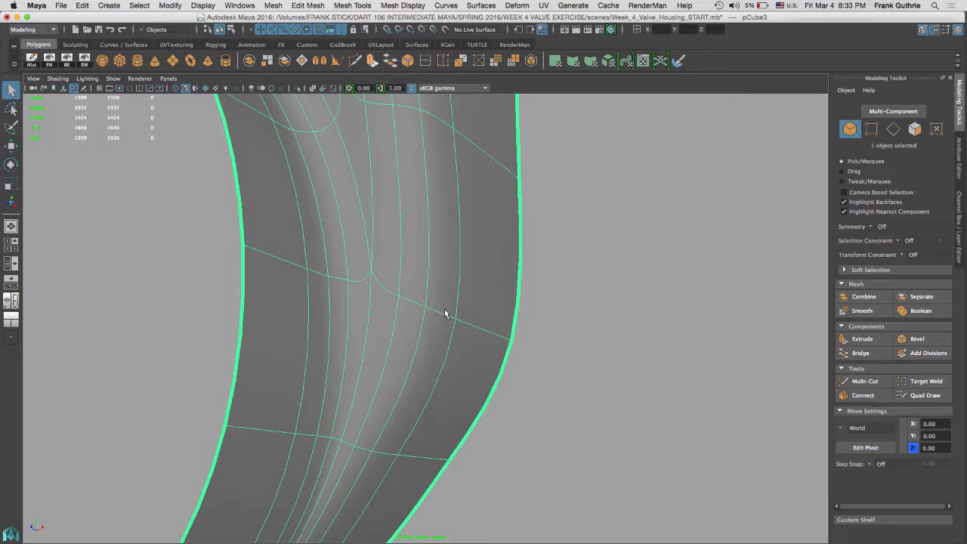
{"action": "key", "text": "1"}
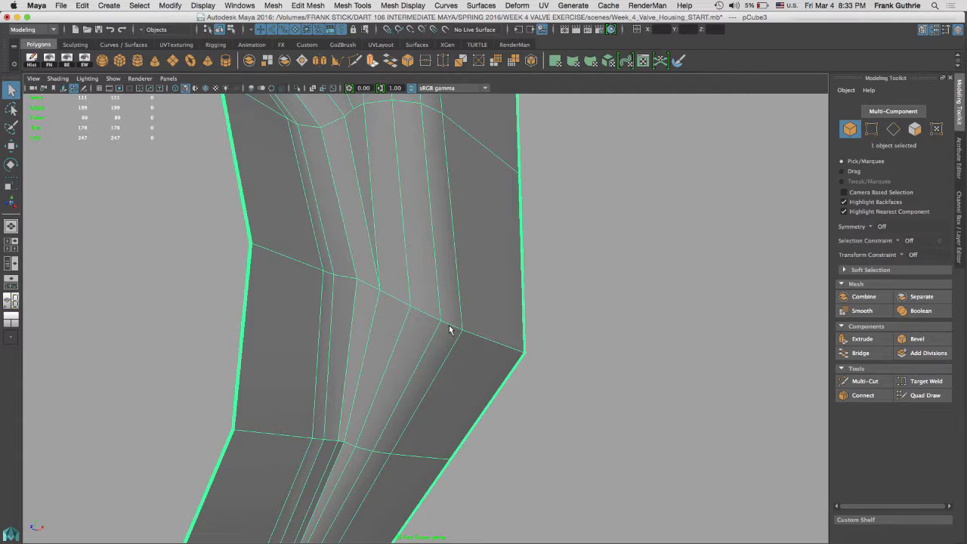
{"action": "right_click_drag", "start_coordinate": [450, 330], "coordinate": [447, 217]}
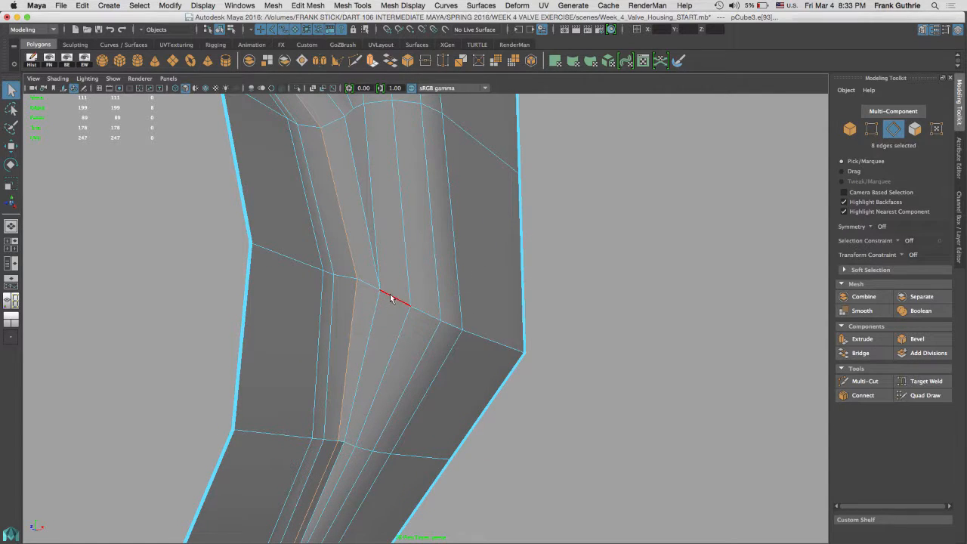
{"action": "left_click", "coordinate": [400, 314]}
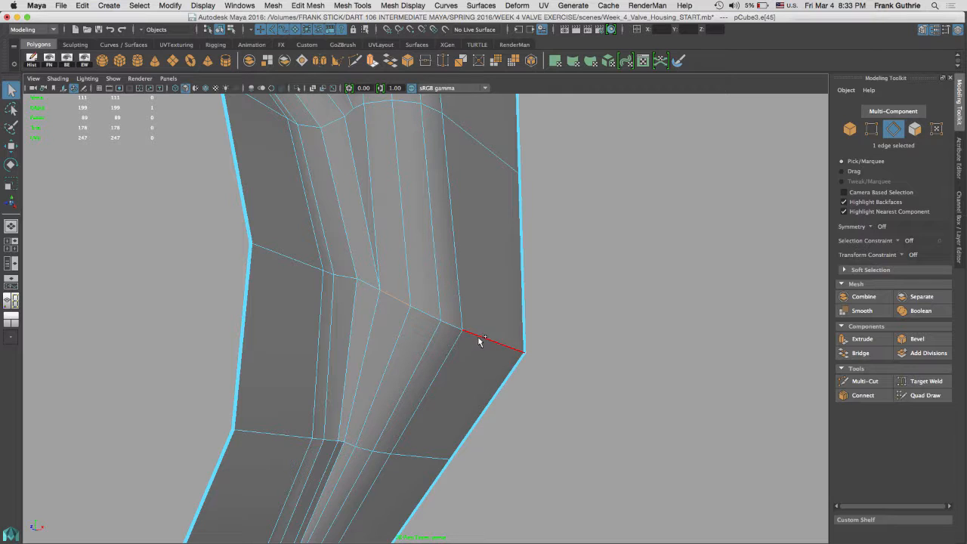
{"action": "double_click", "coordinate": [478, 338]}
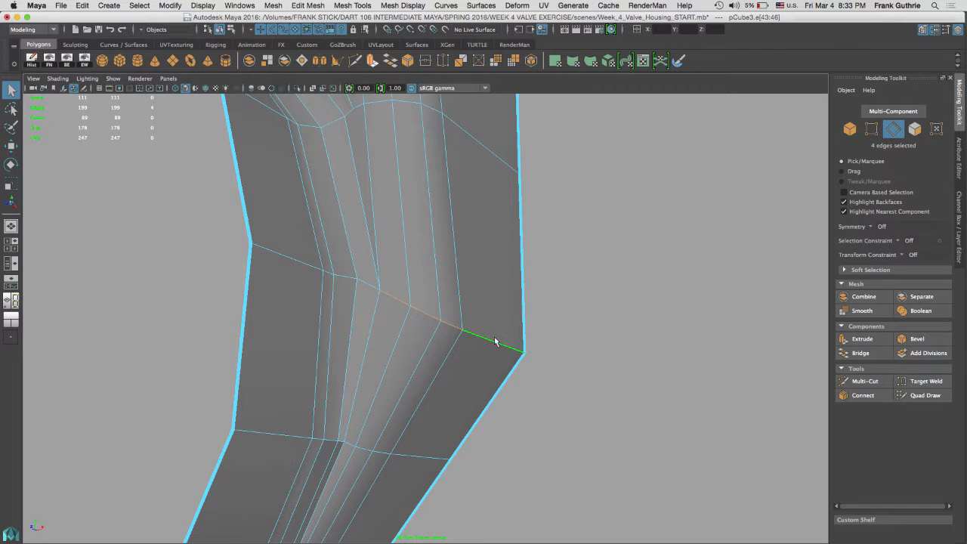
{"action": "left_click", "coordinate": [878, 335]}
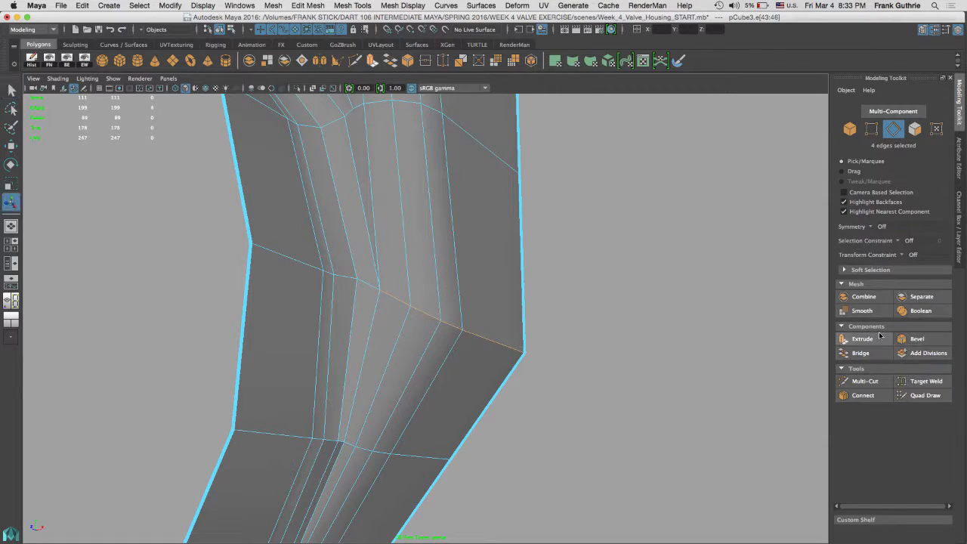
{"action": "right_click_drag", "start_coordinate": [388, 311], "coordinate": [521, 327], "text": "alt"}
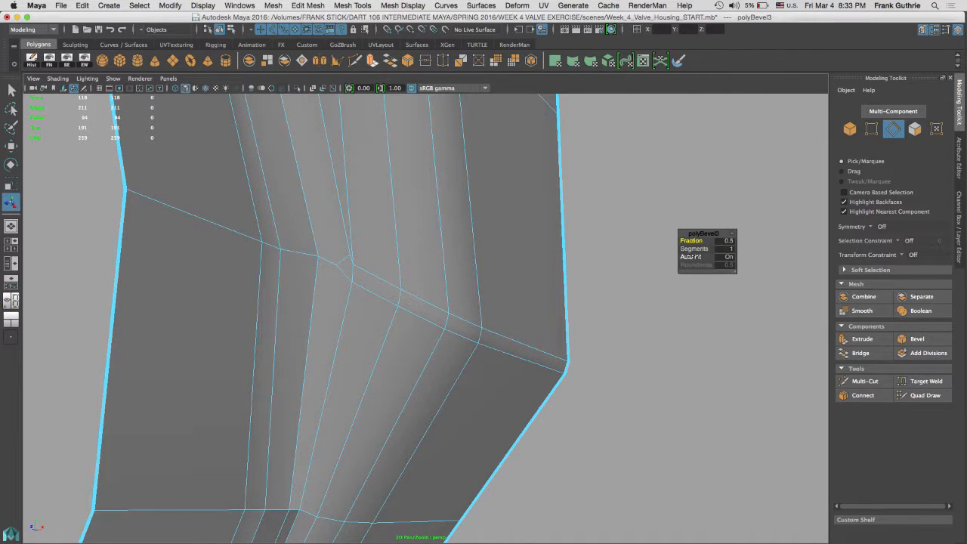
{"action": "left_click_drag", "start_coordinate": [695, 249], "coordinate": [697, 249]}
{"action": "left_click_drag", "start_coordinate": [691, 241], "coordinate": [695, 240]}
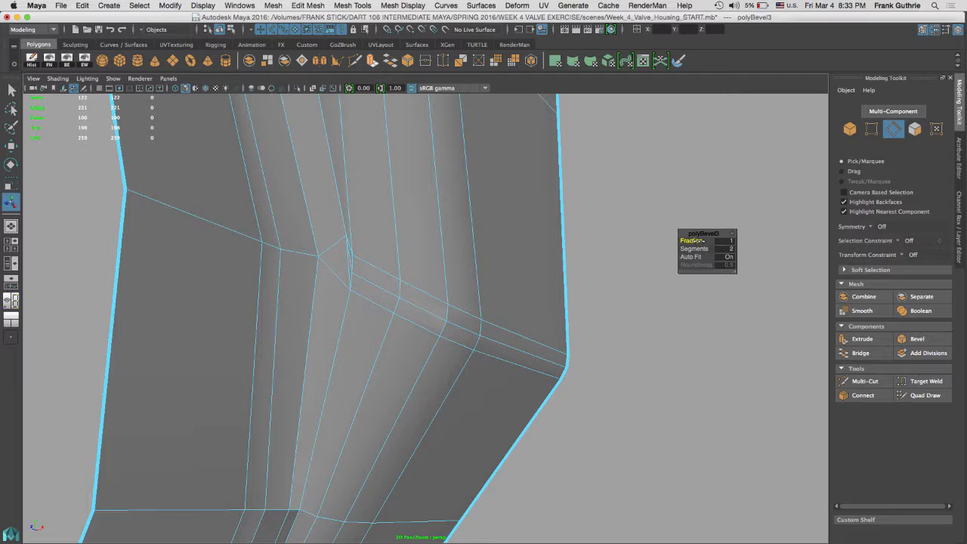
Preview the housing smoothed and compare its bevelled lower corner with the valve reference photo in Photoshop.
{"action": "left_click_drag", "start_coordinate": [439, 293], "coordinate": [449, 313], "text": "alt"}
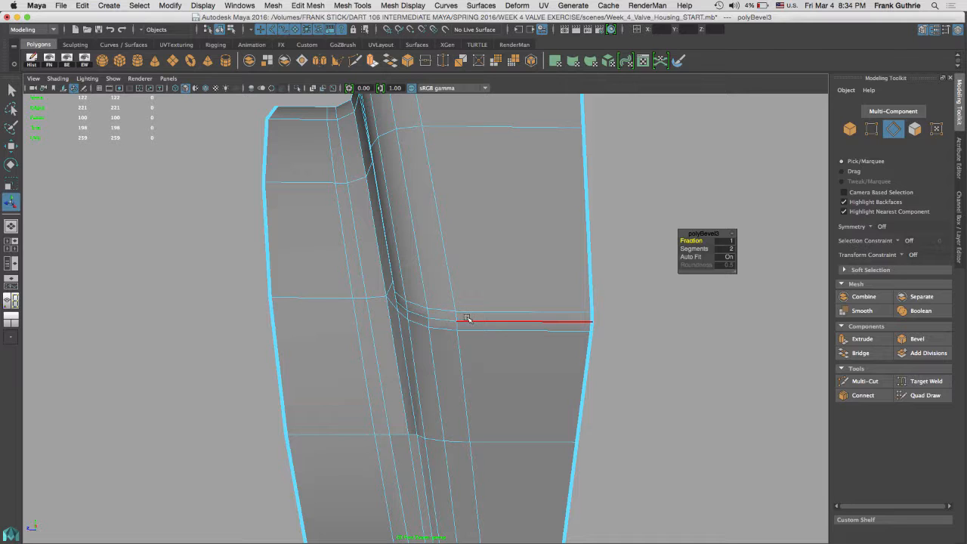
{"action": "key", "text": "3"}
{"action": "right_click_drag", "start_coordinate": [470, 256], "coordinate": [540, 229]}
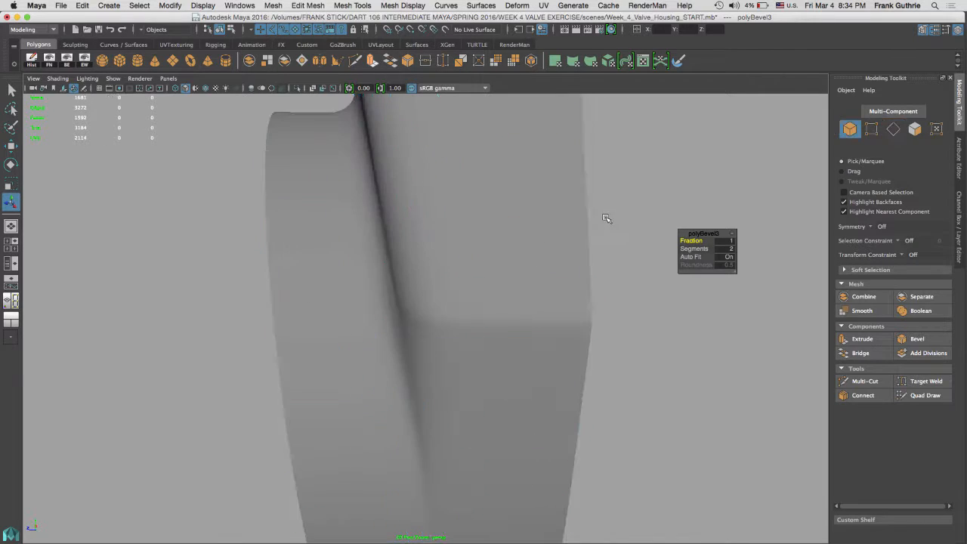
{"action": "left_click", "coordinate": [519, 304]}
{"action": "left_click_drag", "start_coordinate": [521, 304], "coordinate": [574, 311], "text": "alt"}
{"action": "left_click", "coordinate": [614, 308]}
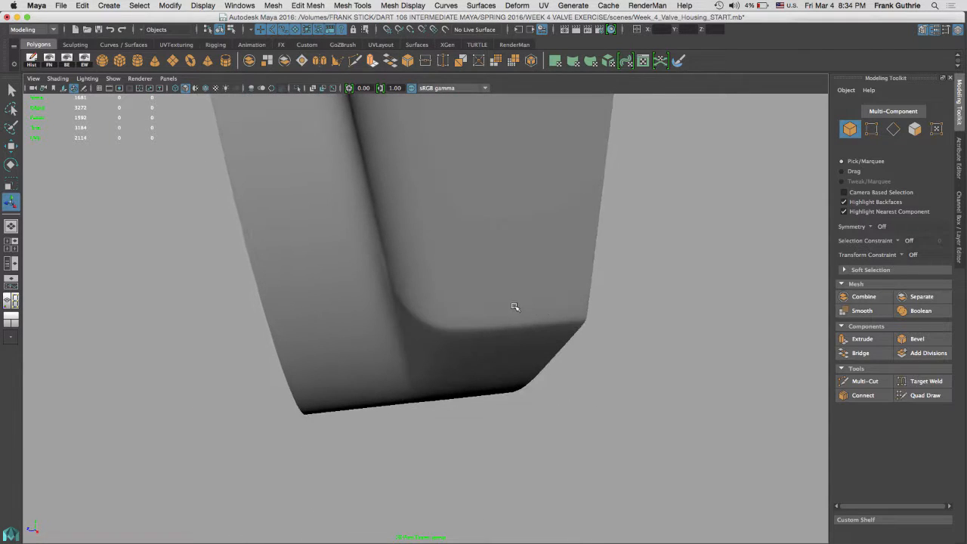
{"action": "key", "text": "super+Tab"}
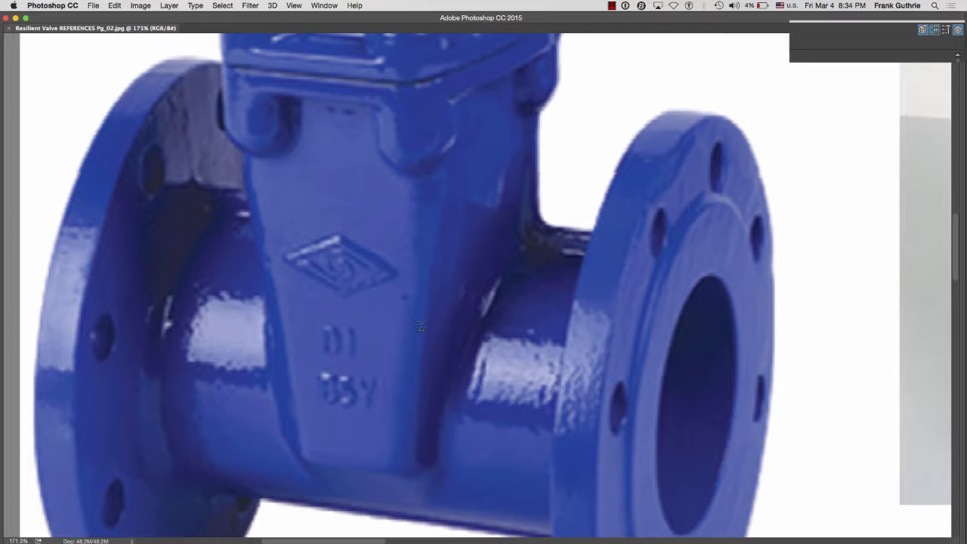
{"action": "key", "text": "super+Tab"}
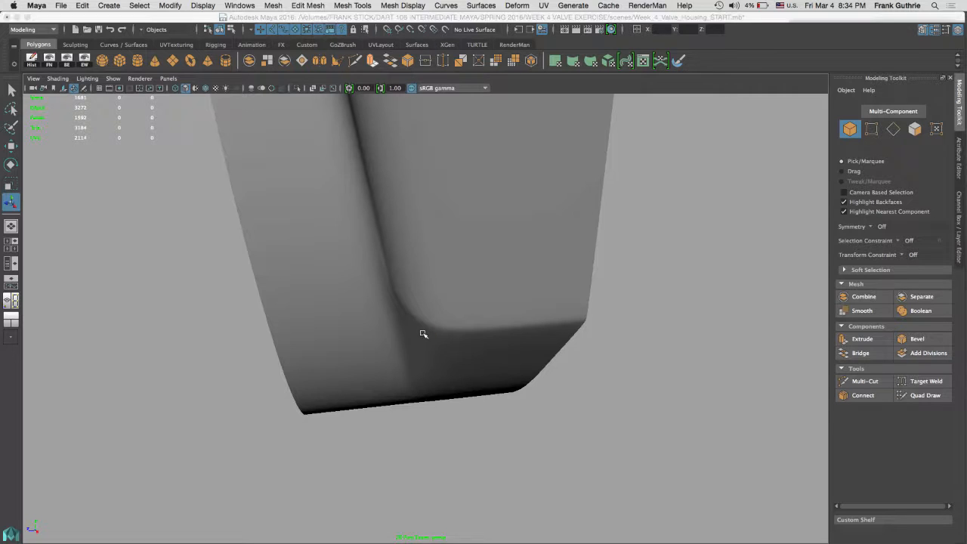
{"action": "left_click_drag", "start_coordinate": [444, 292], "coordinate": [439, 210], "text": "alt"}
{"action": "left_click_drag", "start_coordinate": [412, 304], "coordinate": [459, 295], "text": "alt"}
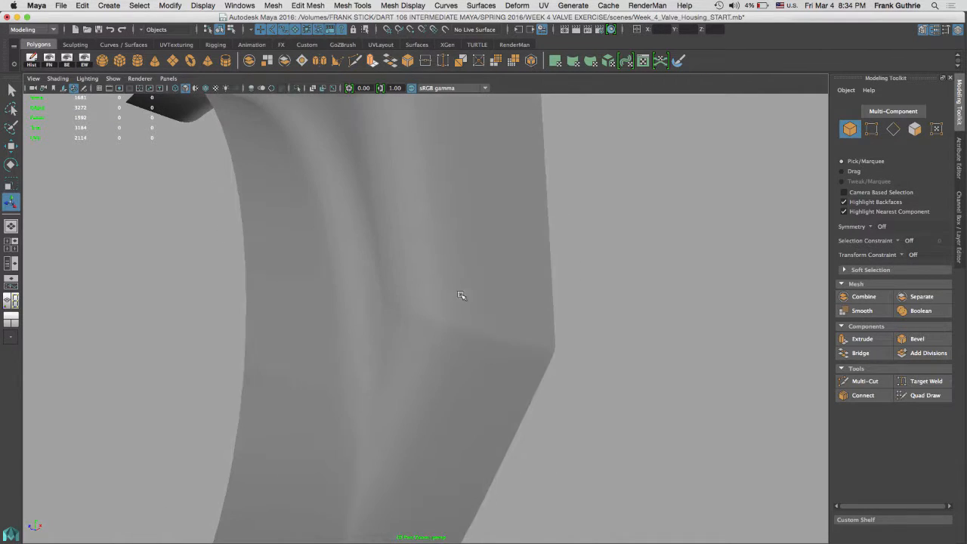
Snap the three loose vertices at the bevel's inner end onto the bevel's middle vertex in the unsmoothed cage.
{"action": "left_click", "coordinate": [394, 319]}
{"action": "key", "text": "1"}
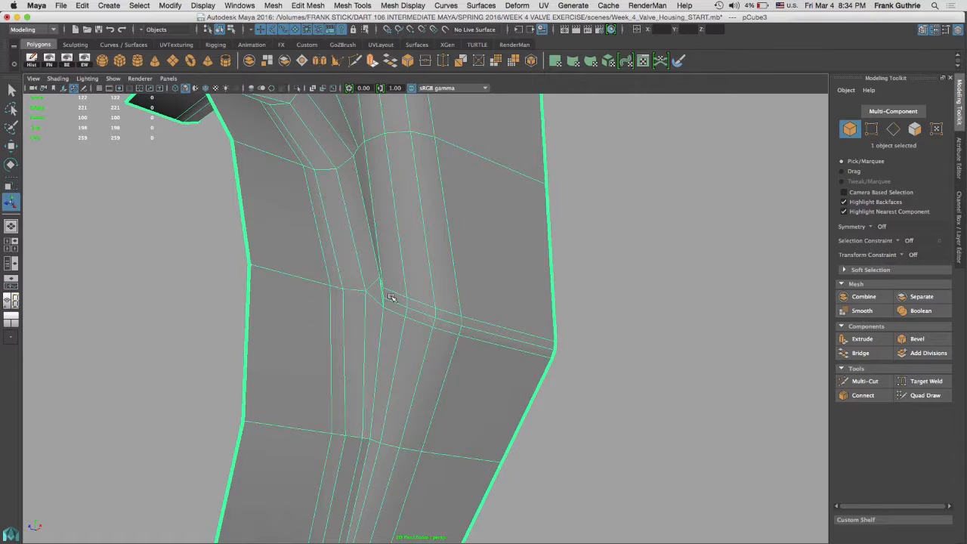
{"action": "left_click_drag", "start_coordinate": [397, 288], "coordinate": [359, 298], "text": "alt"}
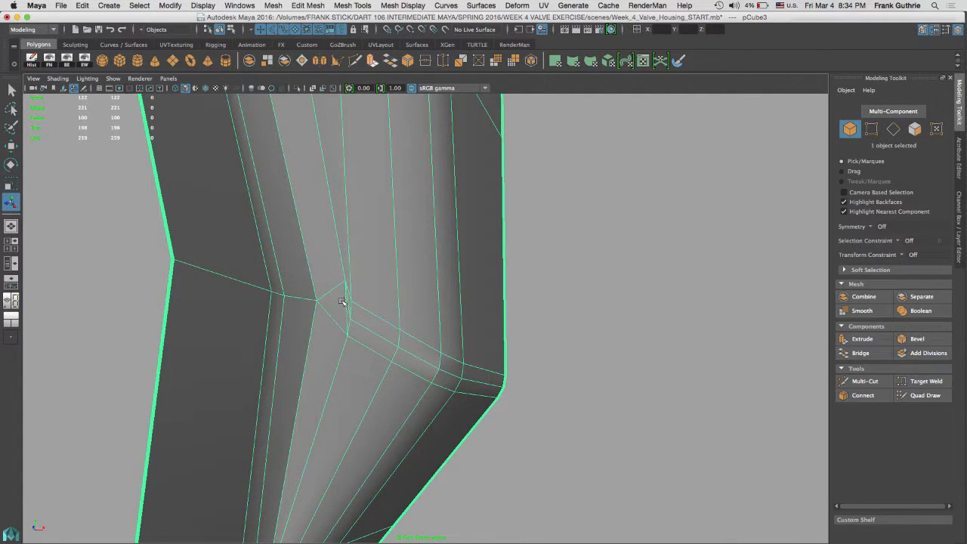
{"action": "left_click_drag", "start_coordinate": [352, 311], "coordinate": [395, 288], "text": "alt"}
{"action": "right_click_drag", "start_coordinate": [363, 290], "coordinate": [318, 249]}
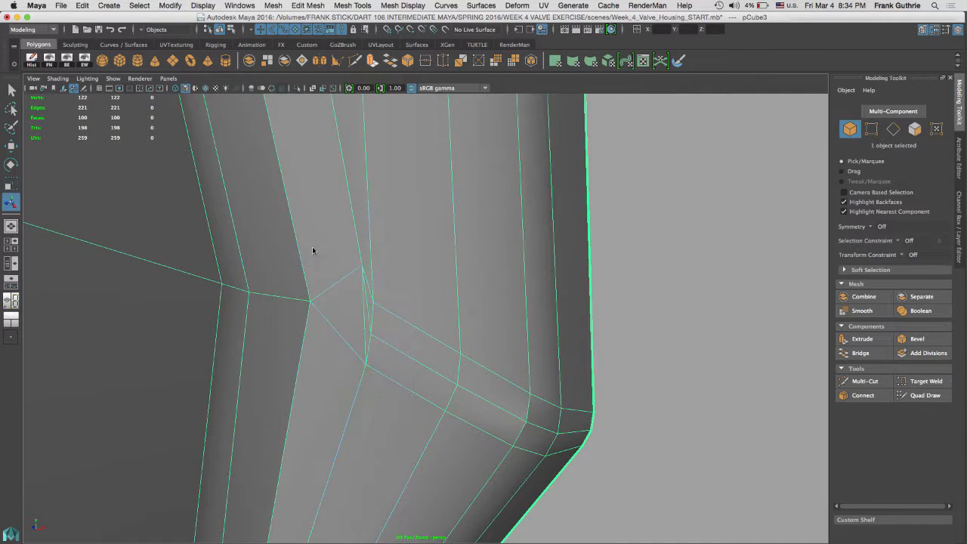
{"action": "left_click_drag", "start_coordinate": [329, 239], "coordinate": [386, 319]}
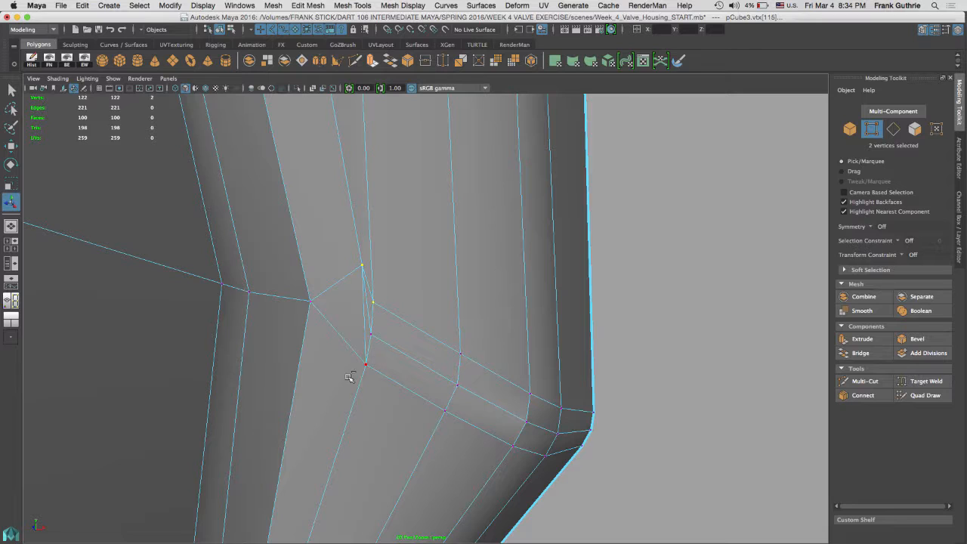
{"action": "left_click", "coordinate": [365, 364], "text": "shift"}
{"action": "key", "text": "w"}
{"action": "mouse_move", "coordinate": [615, 261]}
{"action": "left_mouse_down"}
{"action": "mouse_move", "coordinate": [645, 280]}
{"action": "mouse_move", "coordinate": [618, 260]}
{"action": "left_mouse_up"}
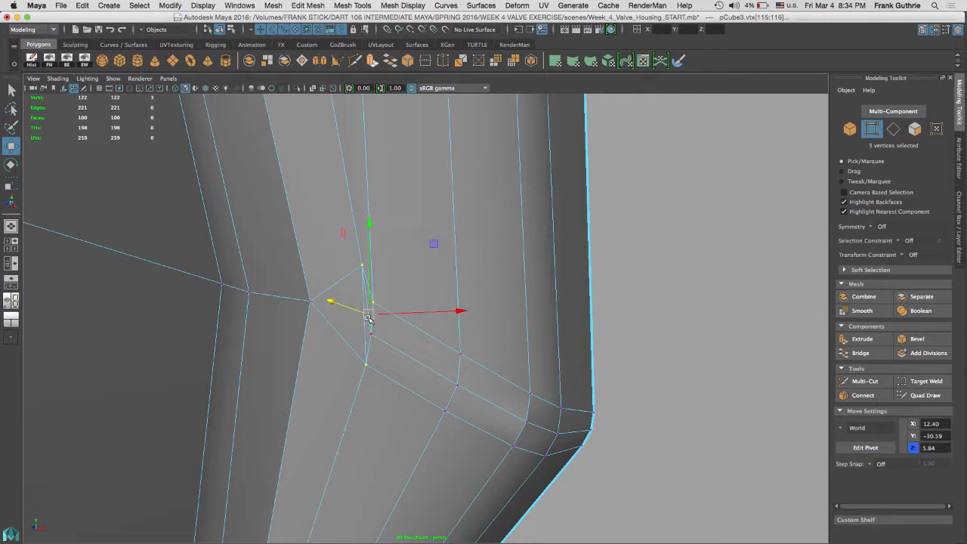
{"action": "left_click_drag", "start_coordinate": [368, 314], "coordinate": [349, 300]}
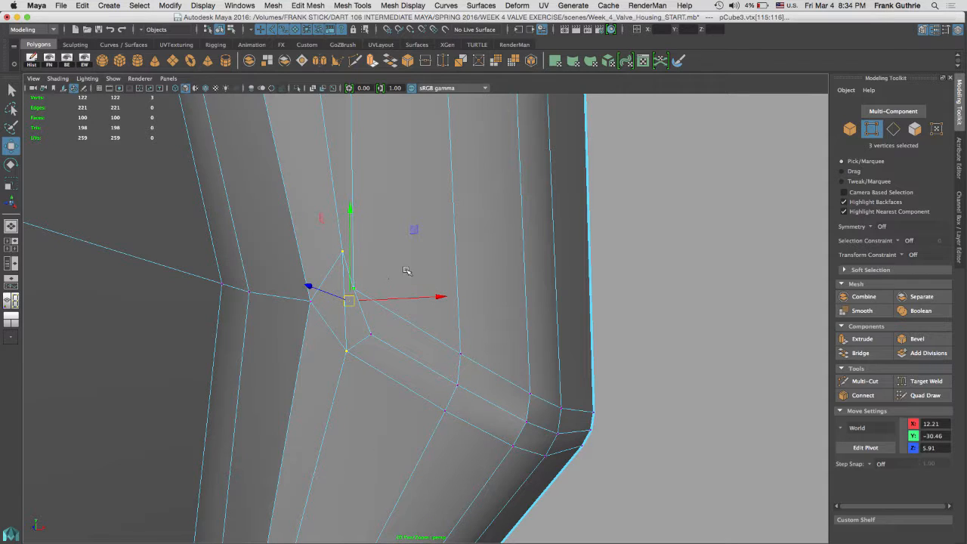
{"action": "key", "text": "v"}
{"action": "middle_click", "coordinate": [371, 334]}
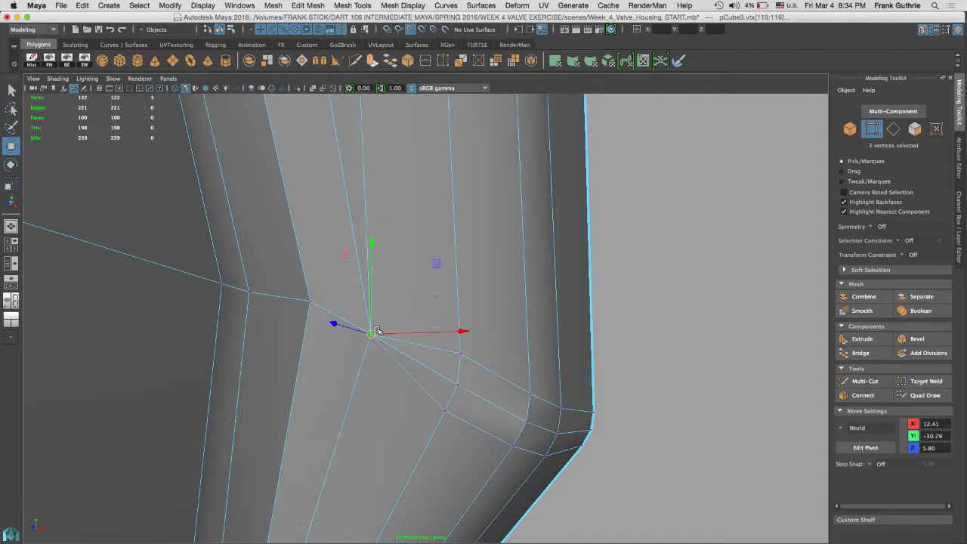
Select the four coincident vertices at the bevel's inner end and merge them, using the side view over the reference drawing.
{"action": "left_click_drag", "start_coordinate": [388, 313], "coordinate": [351, 360]}
{"action": "left_click_drag", "start_coordinate": [481, 364], "coordinate": [402, 353], "text": "alt"}
{"action": "key", "text": "space"}
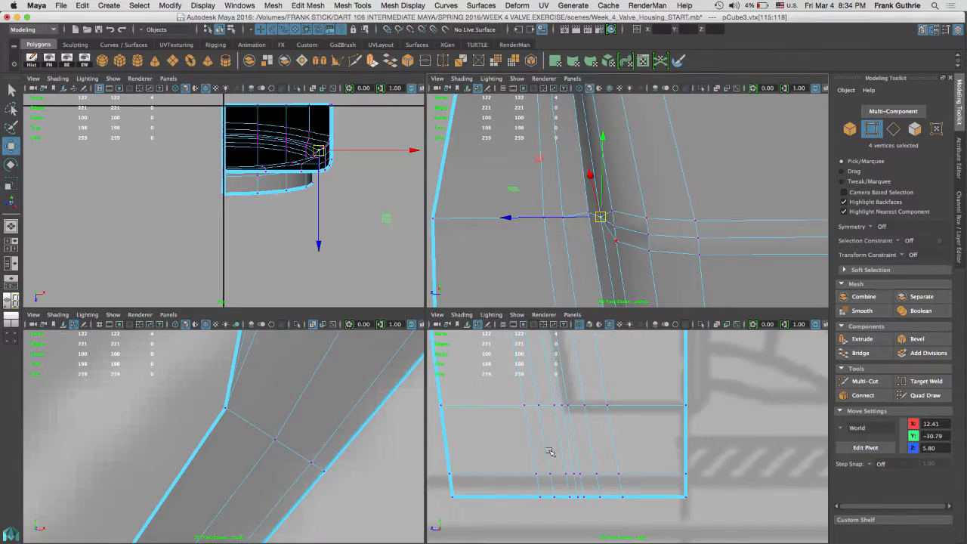
{"action": "key", "text": "space"}
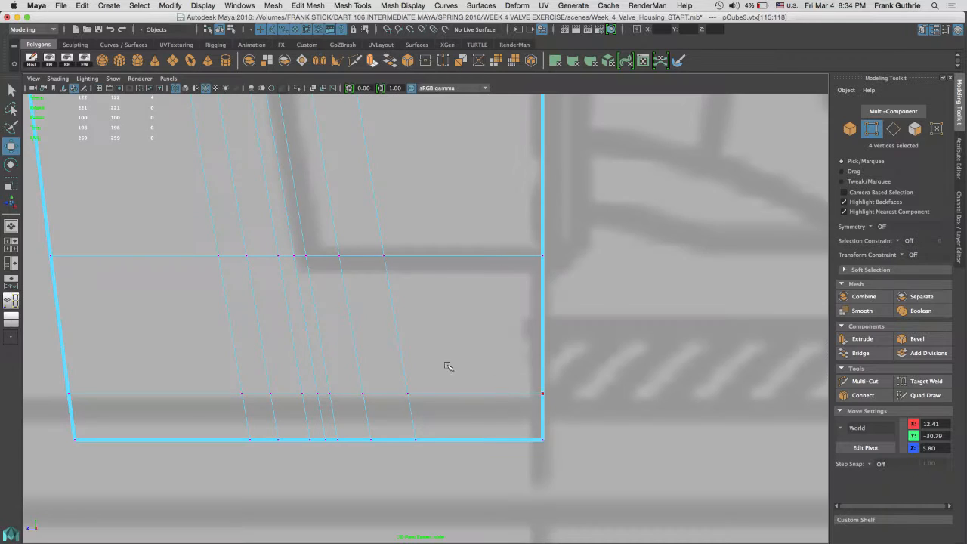
{"action": "middle_click_drag", "start_coordinate": [321, 254], "coordinate": [532, 486], "text": "alt"}
{"action": "middle_click_drag", "start_coordinate": [425, 367], "coordinate": [423, 520], "text": "alt"}
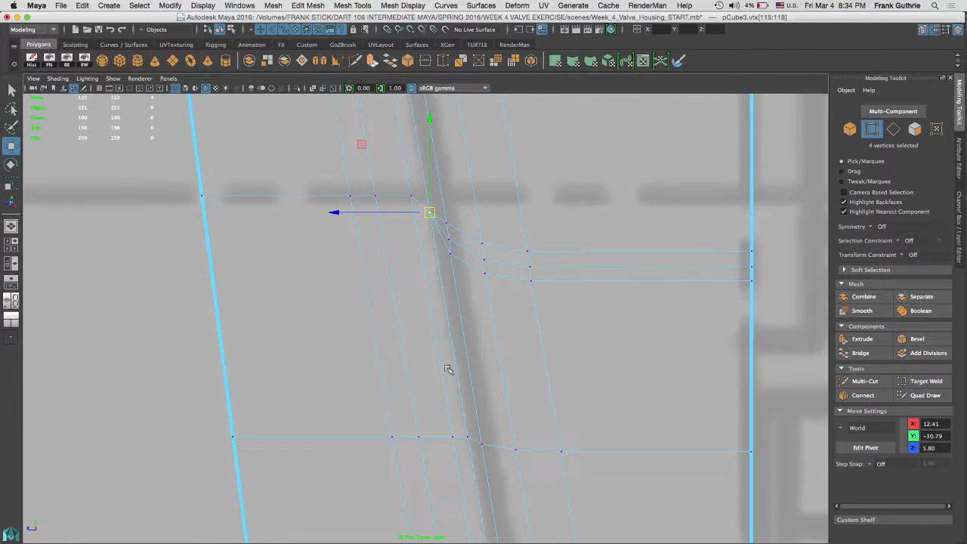
{"action": "middle_click_drag", "start_coordinate": [449, 367], "coordinate": [435, 404], "text": "alt"}
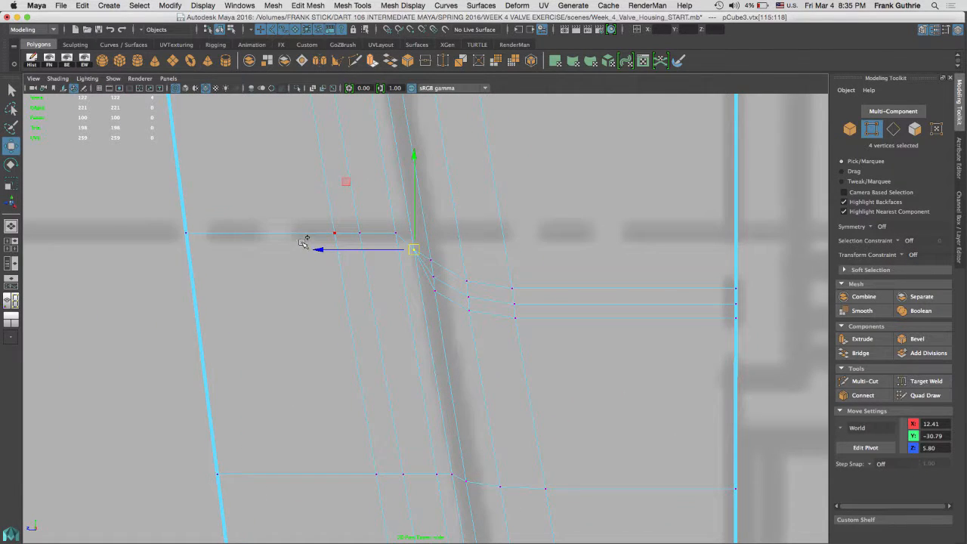
{"action": "right_click_drag", "start_coordinate": [300, 241], "coordinate": [303, 184], "text": "shift"}
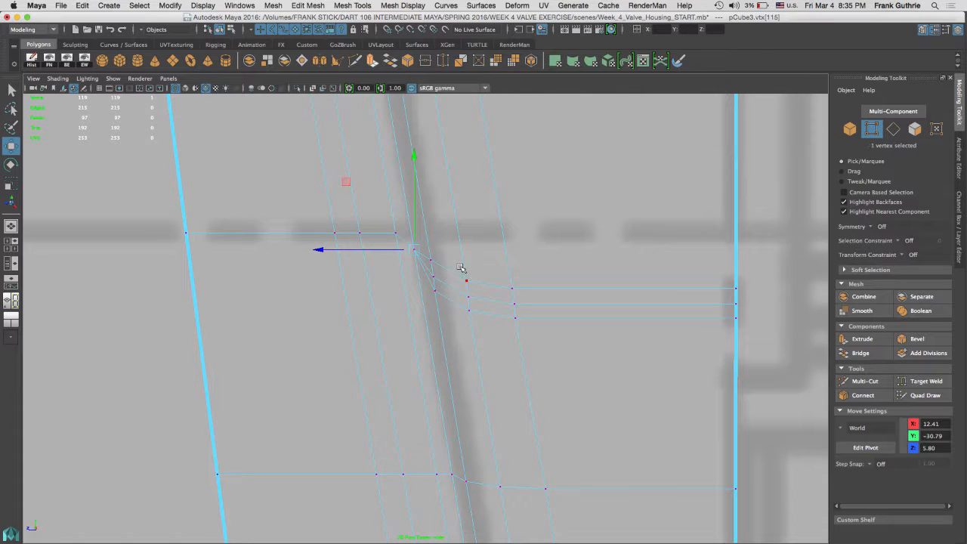
Select the five vertices on the outermost interior edge column, spanning the bevelled rows and the rows above and below, and apply a lattice.
{"action": "right_click_drag", "start_coordinate": [482, 260], "coordinate": [470, 238], "text": "alt"}
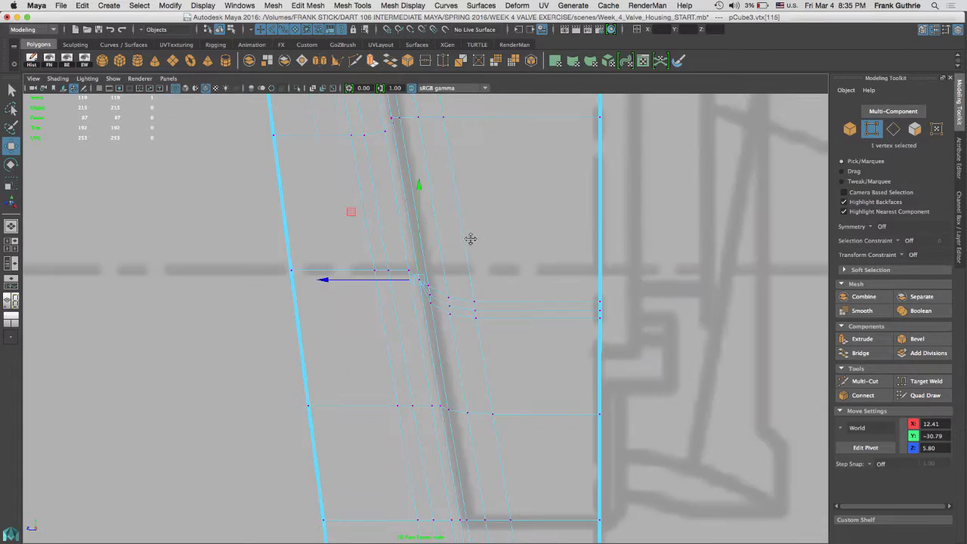
{"action": "middle_click_drag", "start_coordinate": [470, 238], "coordinate": [444, 281], "text": "alt"}
{"action": "left_click", "coordinate": [415, 158]}
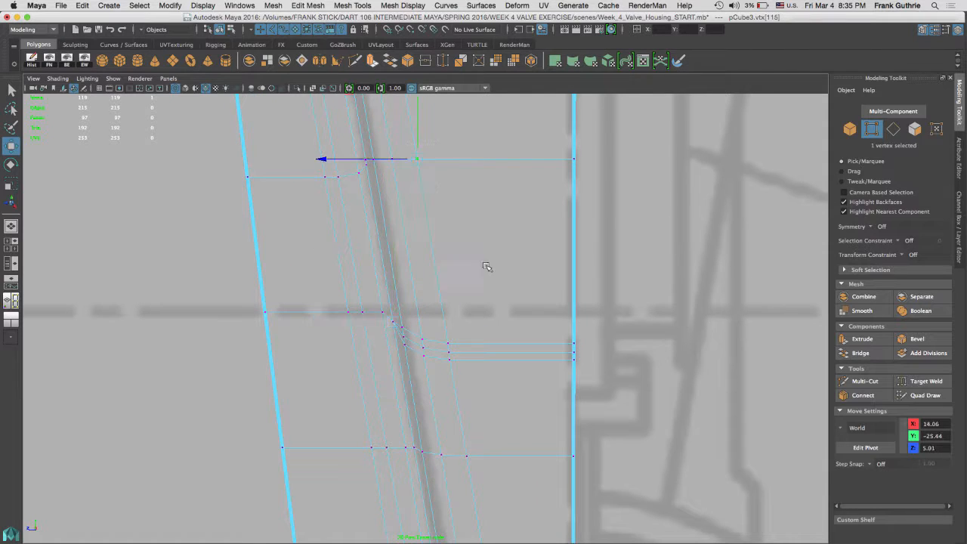
{"action": "left_click", "coordinate": [466, 453], "text": "shift"}
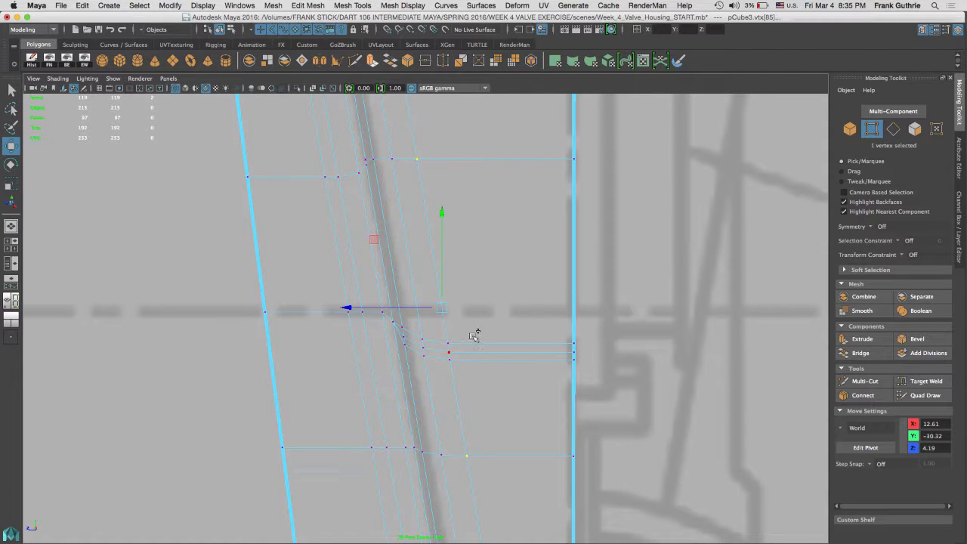
{"action": "left_click_drag", "start_coordinate": [469, 331], "coordinate": [434, 377], "text": "shift"}
{"action": "left_click", "coordinate": [521, 7]}
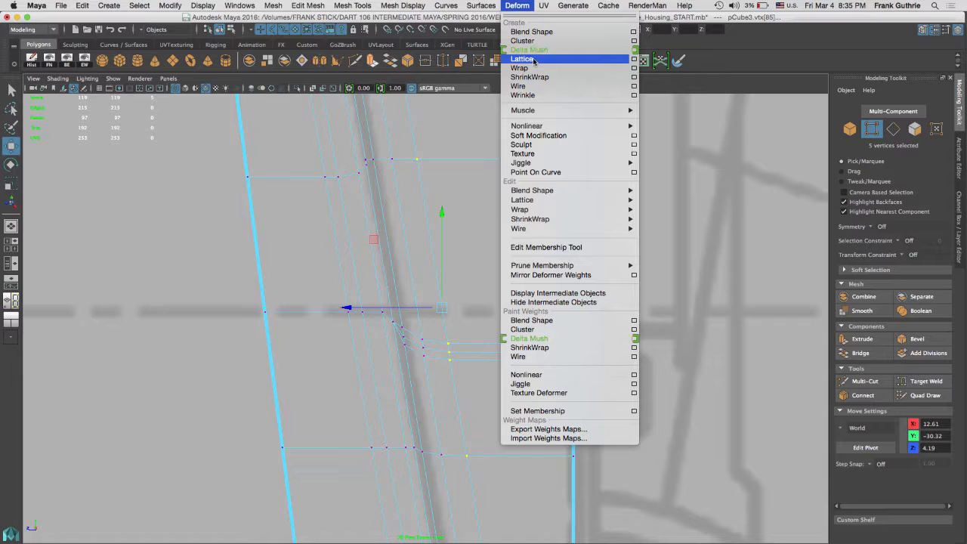
{"action": "left_click", "coordinate": [534, 60]}
Snap the lattice's points onto the column's upper and lower end vertices to straighten it, and return to vertex selection on the housing.
{"action": "right_click_drag", "start_coordinate": [469, 184], "coordinate": [468, 146]}
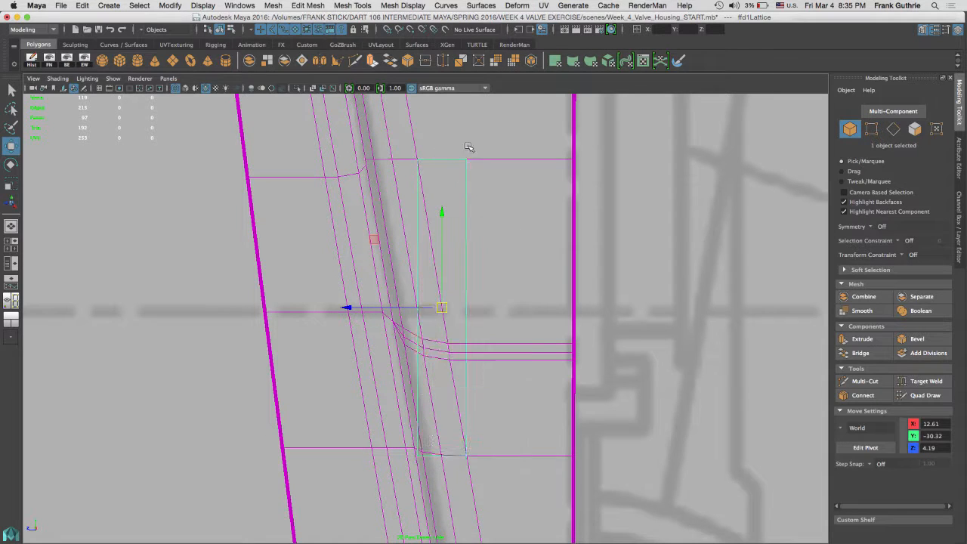
{"action": "left_click_drag", "start_coordinate": [459, 147], "coordinate": [610, 159]}
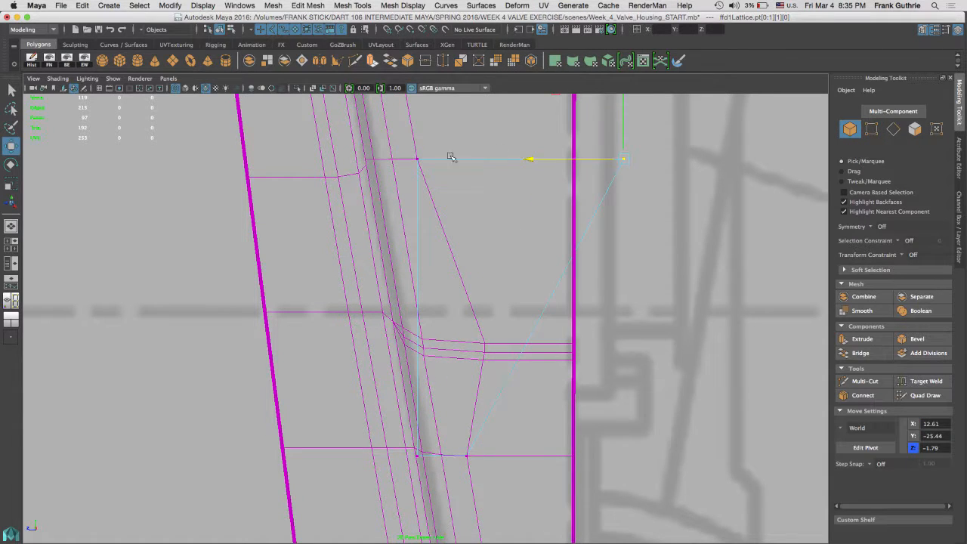
{"action": "key", "text": "ctrl+z"}
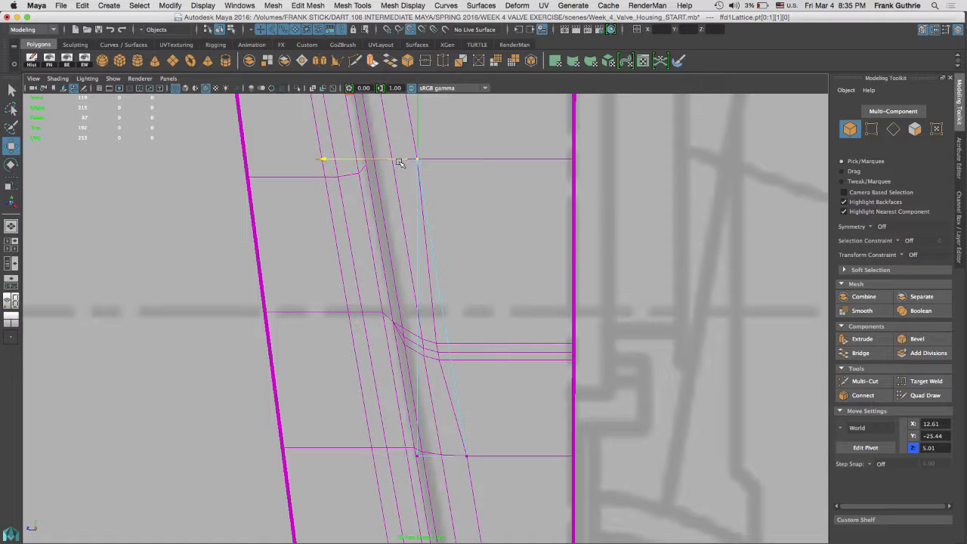
{"action": "left_click_drag", "start_coordinate": [393, 467], "coordinate": [465, 455]}
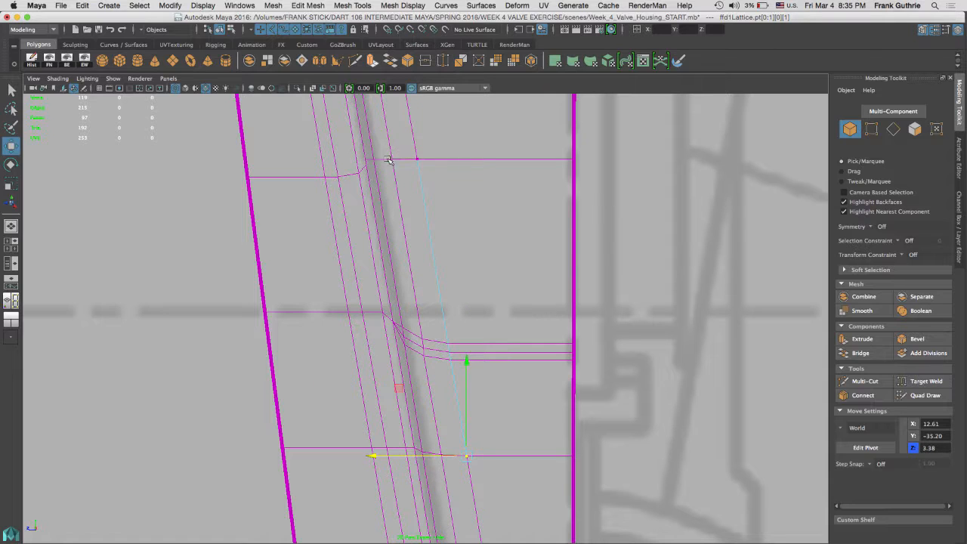
{"action": "left_click", "coordinate": [398, 159]}
{"action": "right_click_drag", "start_coordinate": [398, 159], "coordinate": [346, 158]}
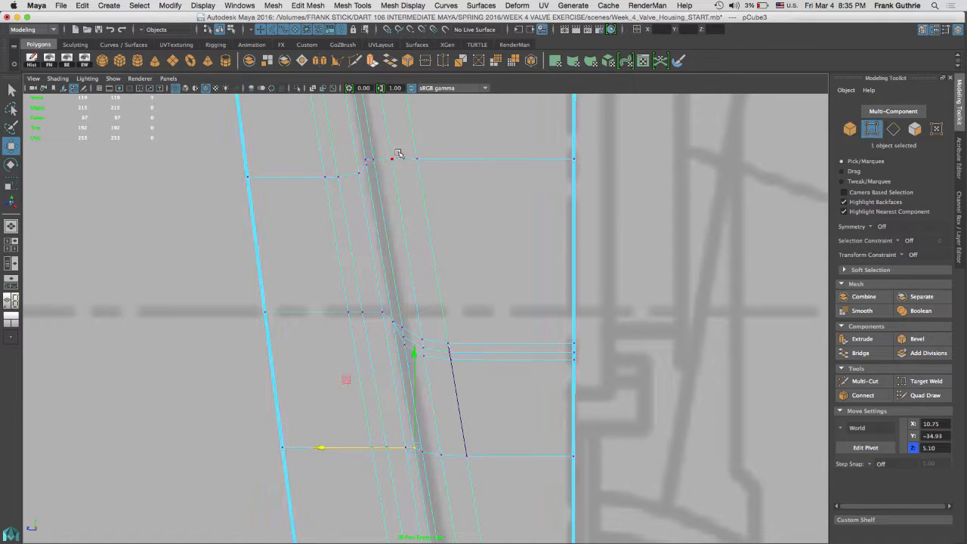
Select the five vertices on the second interior edge column, spanning the bevelled rows and the rows above and below, and apply a lattice.
{"action": "left_click", "coordinate": [375, 159]}
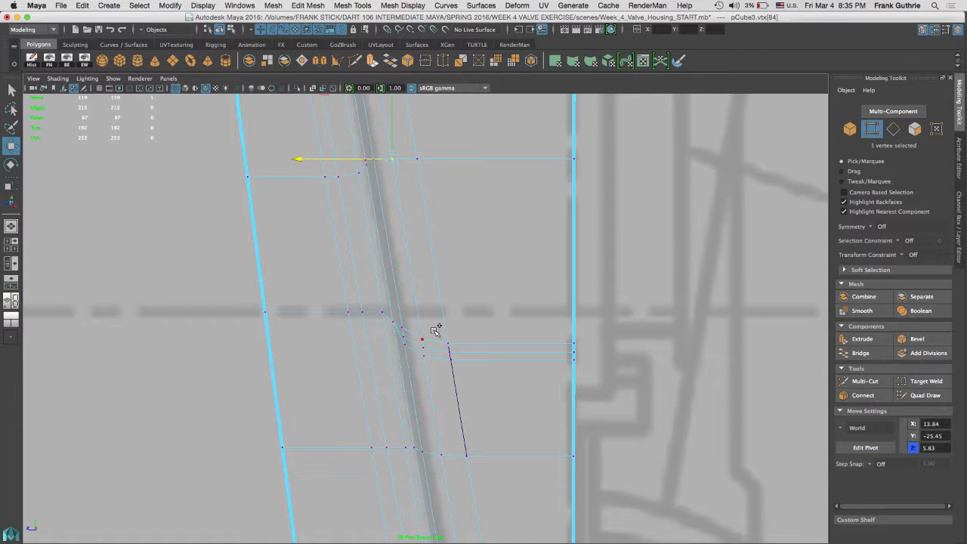
{"action": "left_click_drag", "start_coordinate": [434, 331], "coordinate": [413, 364], "text": "shift"}
{"action": "left_click_drag", "start_coordinate": [452, 444], "coordinate": [432, 464], "text": "shift"}
{"action": "left_click", "coordinate": [518, 5]}
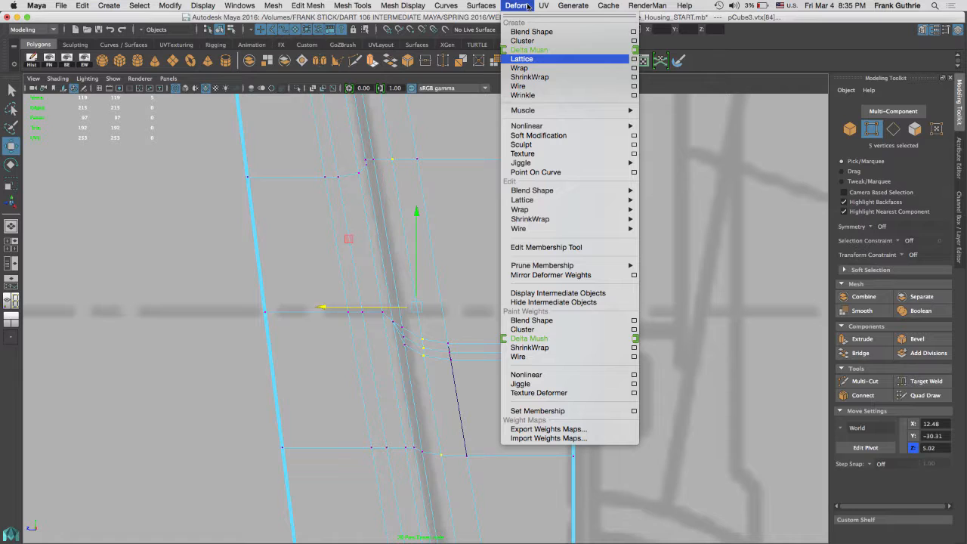
{"action": "left_click", "coordinate": [527, 59]}
Snap the second column's lattice points onto its upper and lower end vertices to straighten the column.
{"action": "right_click", "coordinate": [443, 167]}
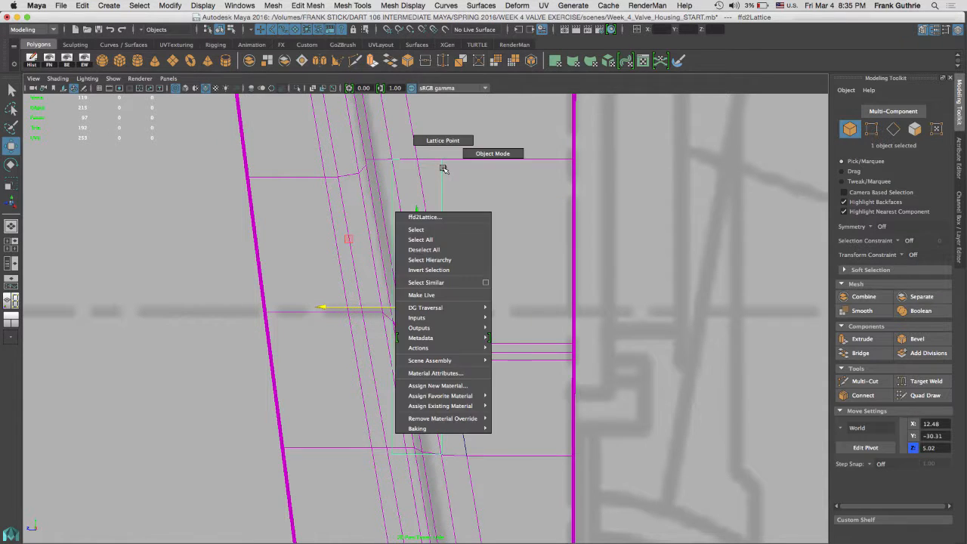
{"action": "right_click_drag", "start_coordinate": [444, 167], "coordinate": [440, 141]}
{"action": "left_click_drag", "start_coordinate": [431, 145], "coordinate": [601, 181]}
{"action": "key", "text": "v"}
{"action": "middle_click", "coordinate": [392, 159]}
{"action": "left_click_drag", "start_coordinate": [417, 436], "coordinate": [380, 468]}
{"action": "left_click_drag", "start_coordinate": [371, 455], "coordinate": [342, 456]}
{"action": "key", "text": "v"}
{"action": "middle_click", "coordinate": [442, 456]}
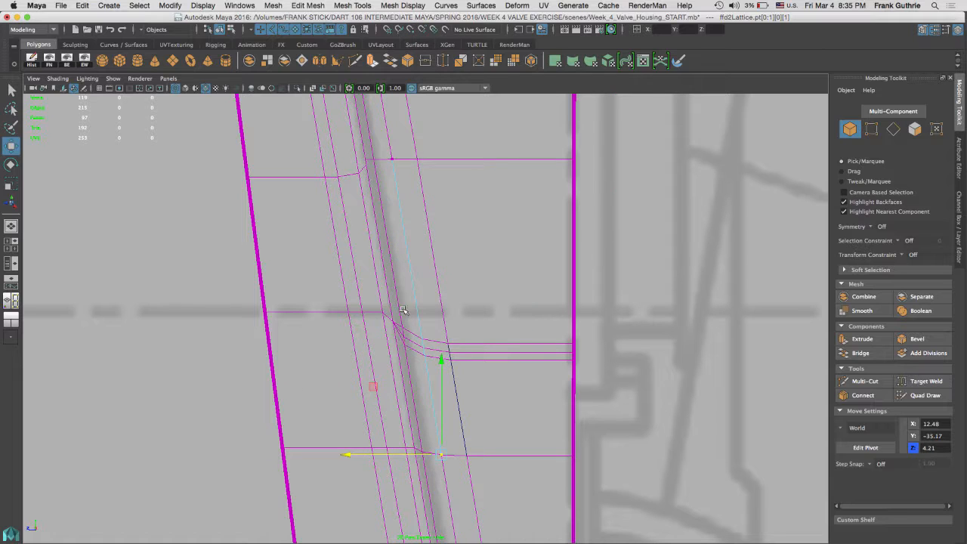
Select the five vertices on the third edge column, just inside the straightened one, and apply a lattice.
{"action": "right_click_drag", "start_coordinate": [378, 156], "coordinate": [377, 155]}
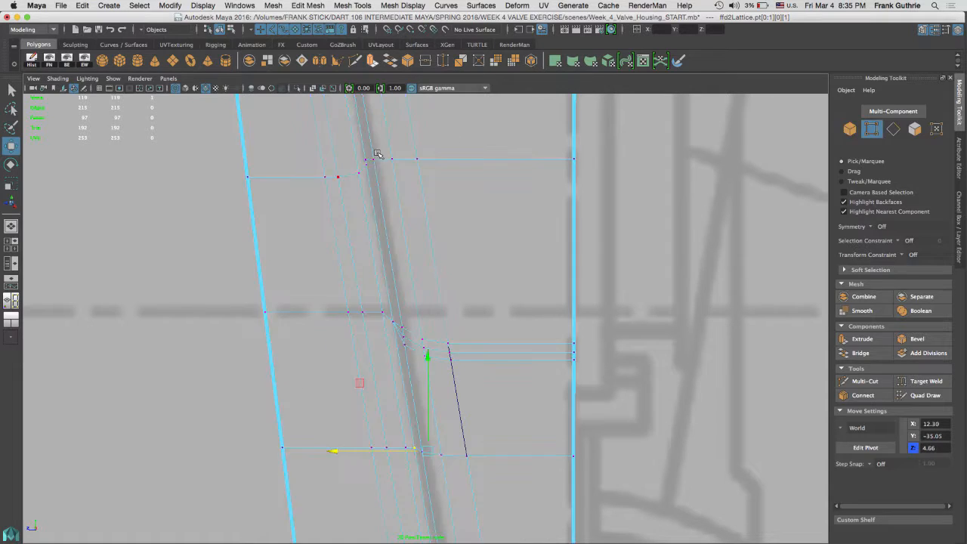
{"action": "left_click", "coordinate": [373, 159]}
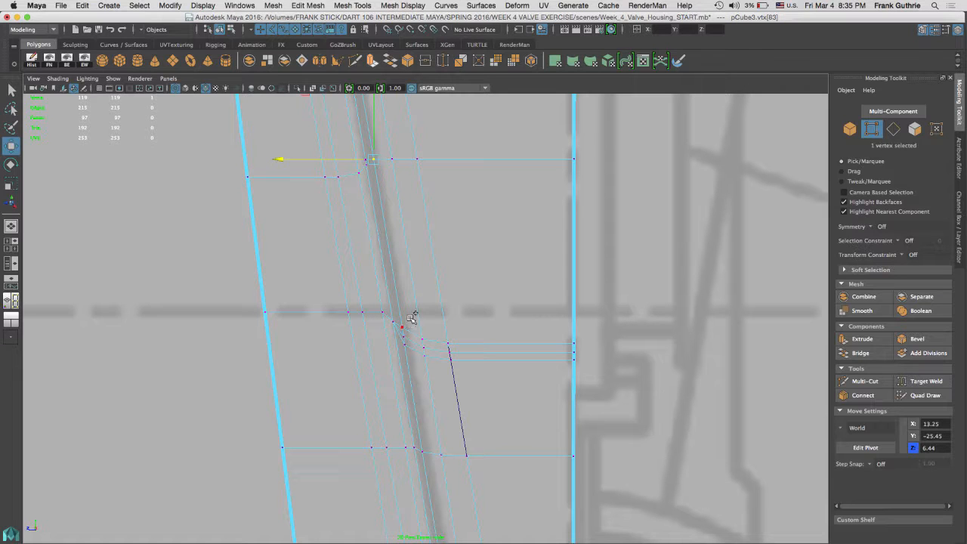
{"action": "left_click", "coordinate": [401, 341], "text": "shift"}
{"action": "left_click", "coordinate": [419, 451], "text": "shift"}
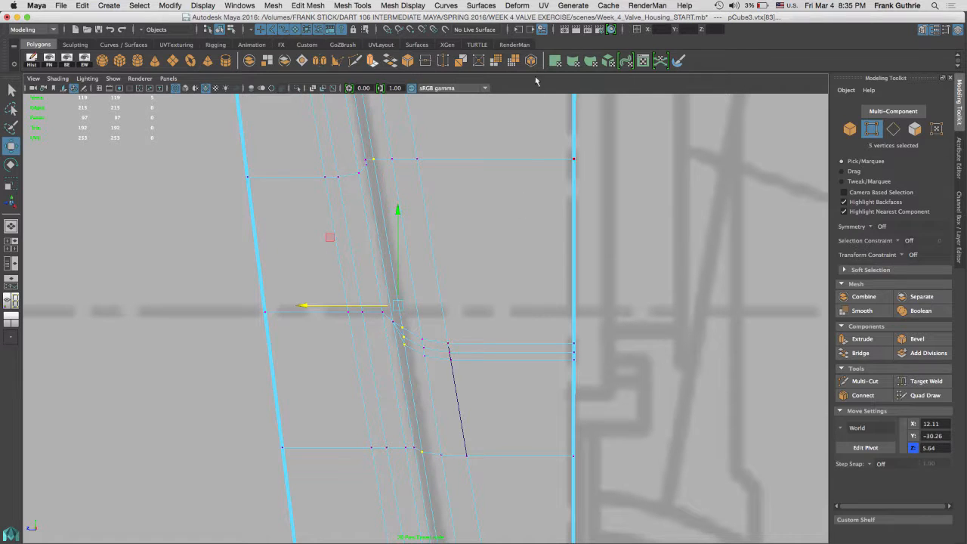
{"action": "left_click", "coordinate": [517, 6]}
{"action": "left_click", "coordinate": [522, 59]}
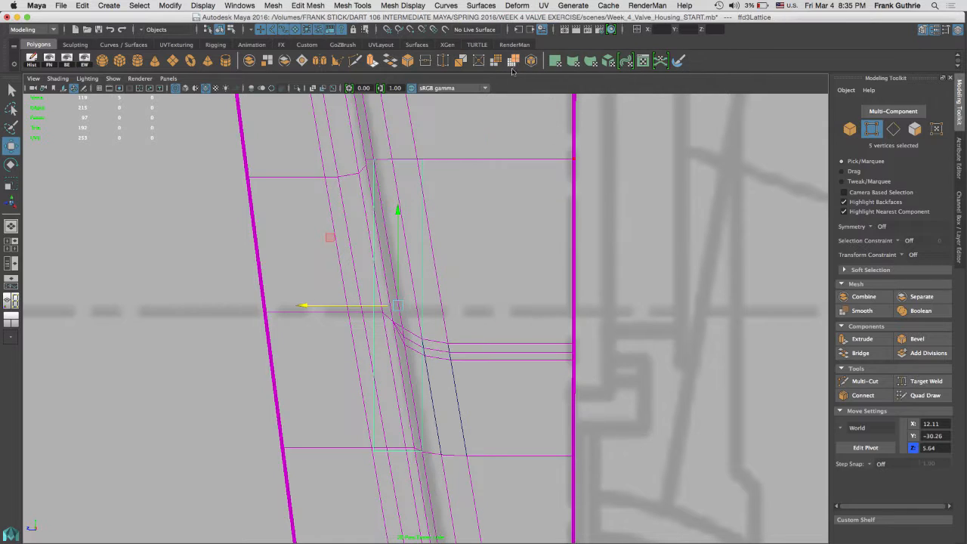
Snap the third column's lattice points onto its upper and lower end vertices to straighten the column.
{"action": "right_click_drag", "start_coordinate": [422, 166], "coordinate": [422, 137]}
{"action": "left_click_drag", "start_coordinate": [433, 179], "coordinate": [409, 146]}
{"action": "middle_click_drag", "start_coordinate": [463, 163], "coordinate": [605, 165]}
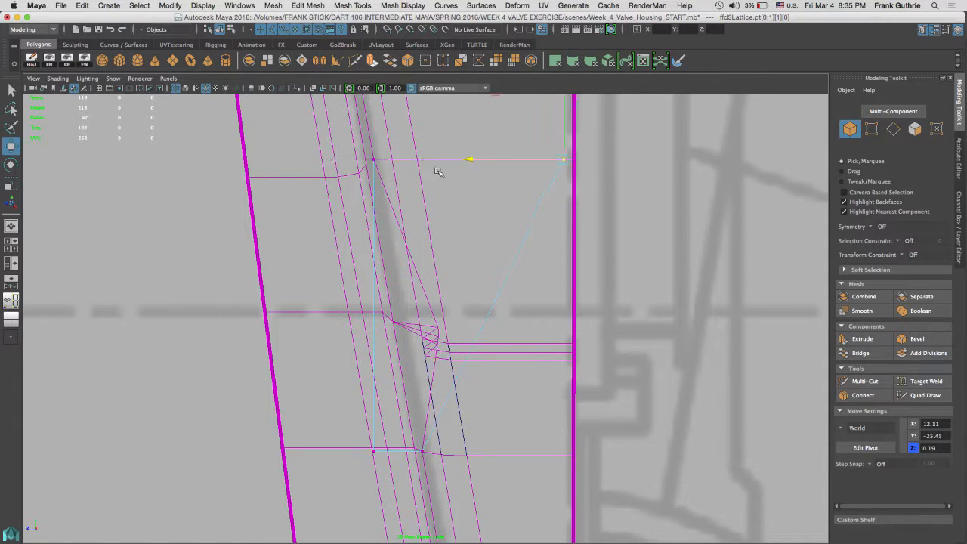
{"action": "key", "text": "v"}
{"action": "middle_click", "coordinate": [372, 161]}
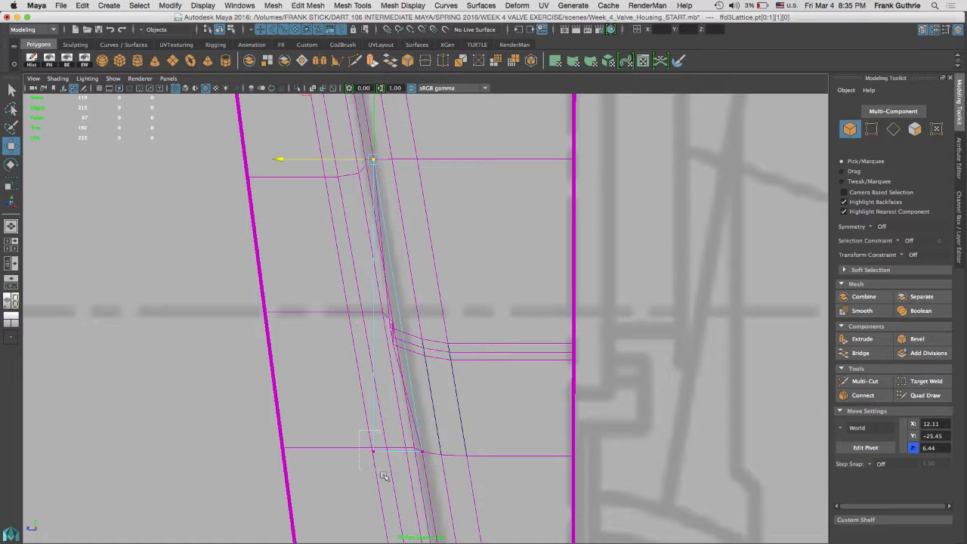
{"action": "left_click_drag", "start_coordinate": [383, 475], "coordinate": [384, 476]}
{"action": "middle_click_drag", "start_coordinate": [359, 453], "coordinate": [325, 454]}
{"action": "key", "text": "v"}
{"action": "middle_click", "coordinate": [424, 453]}
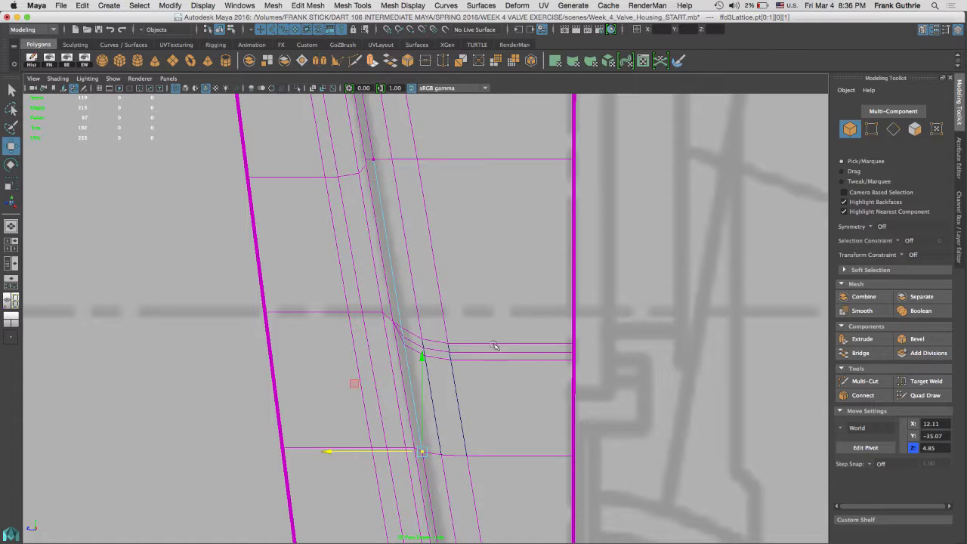
Select the whole housing in the perspective view and delete its construction history to bake in the lattice deformations.
{"action": "key", "text": "space"}
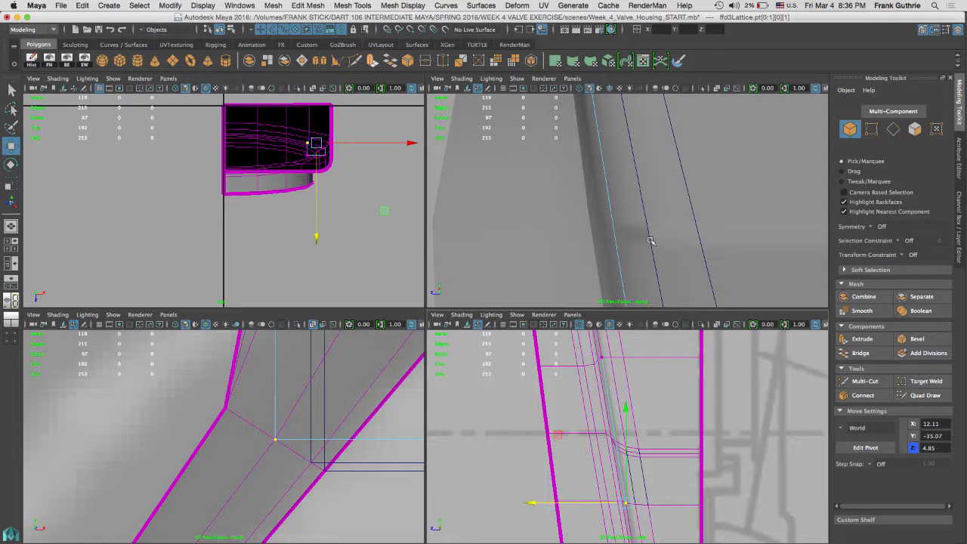
{"action": "key", "text": "space"}
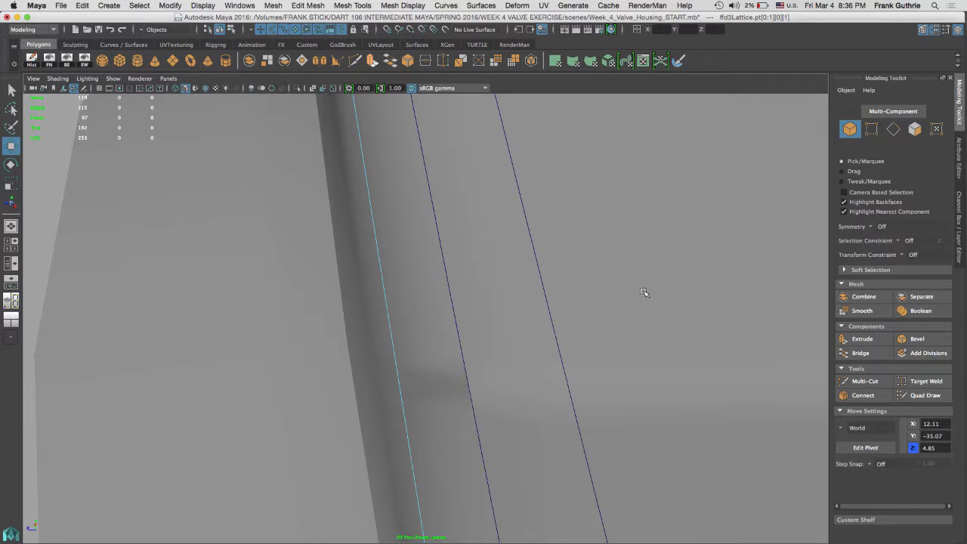
{"action": "right_click_drag", "start_coordinate": [643, 295], "coordinate": [406, 240], "text": "alt"}
{"action": "left_click_drag", "start_coordinate": [405, 240], "coordinate": [542, 243], "text": "alt"}
{"action": "left_click", "coordinate": [541, 243]}
{"action": "right_click_drag", "start_coordinate": [542, 243], "coordinate": [591, 230]}
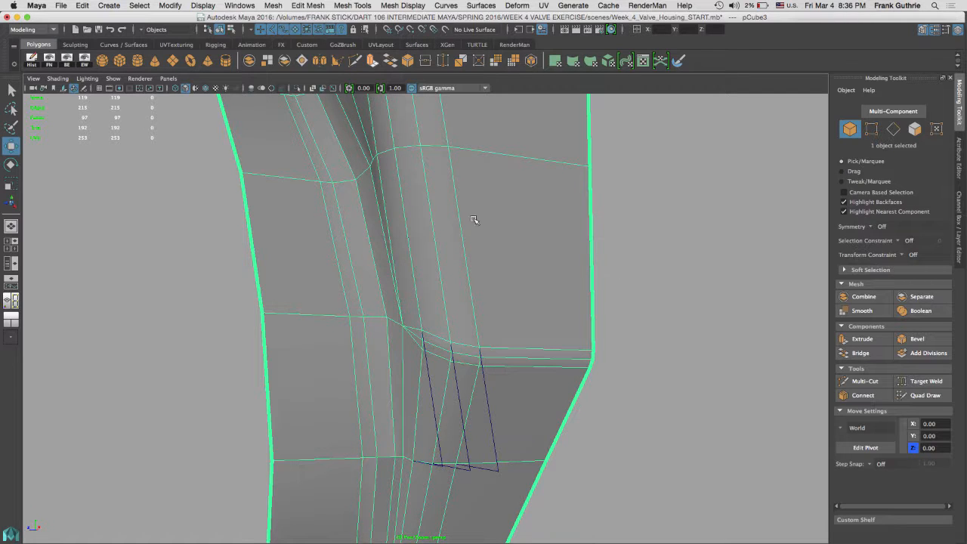
{"action": "left_click", "coordinate": [32, 64]}
Delete the middle of the three edges fanning out from the merged vertex at the bevel's inner end.
{"action": "left_click_drag", "start_coordinate": [392, 273], "coordinate": [432, 317], "text": "alt"}
{"action": "right_click_drag", "start_coordinate": [428, 331], "coordinate": [505, 349], "text": "alt"}
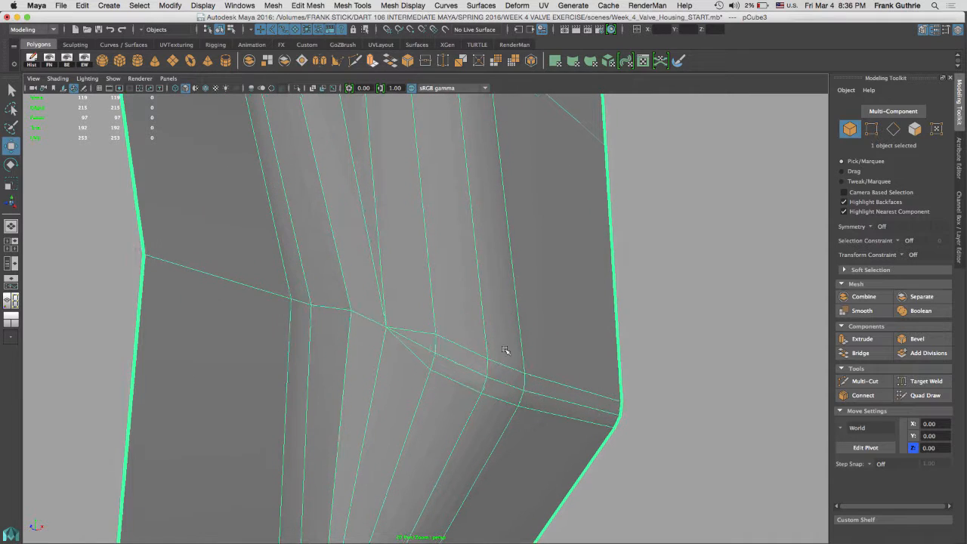
{"action": "right_click_drag", "start_coordinate": [419, 340], "coordinate": [417, 311]}
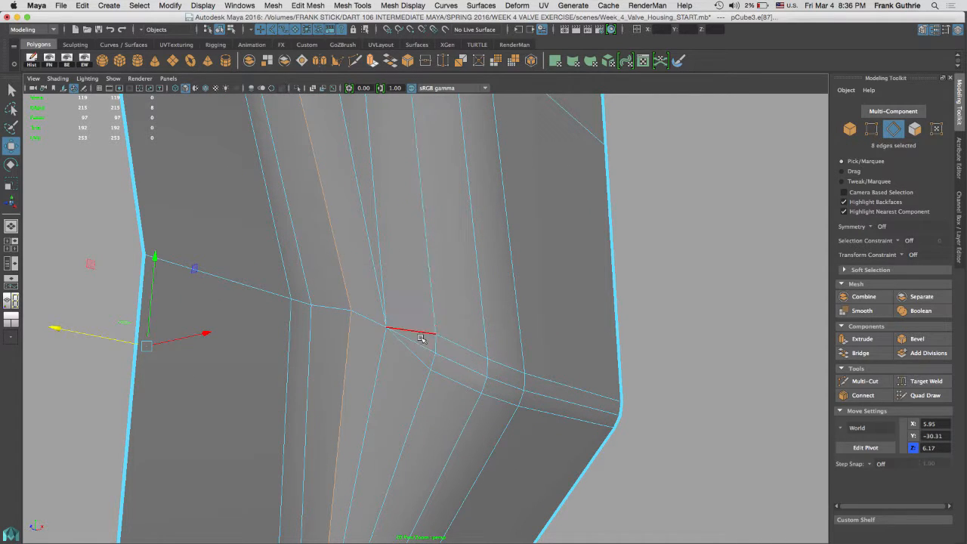
{"action": "left_click", "coordinate": [421, 350]}
{"action": "key", "text": "Delete"}
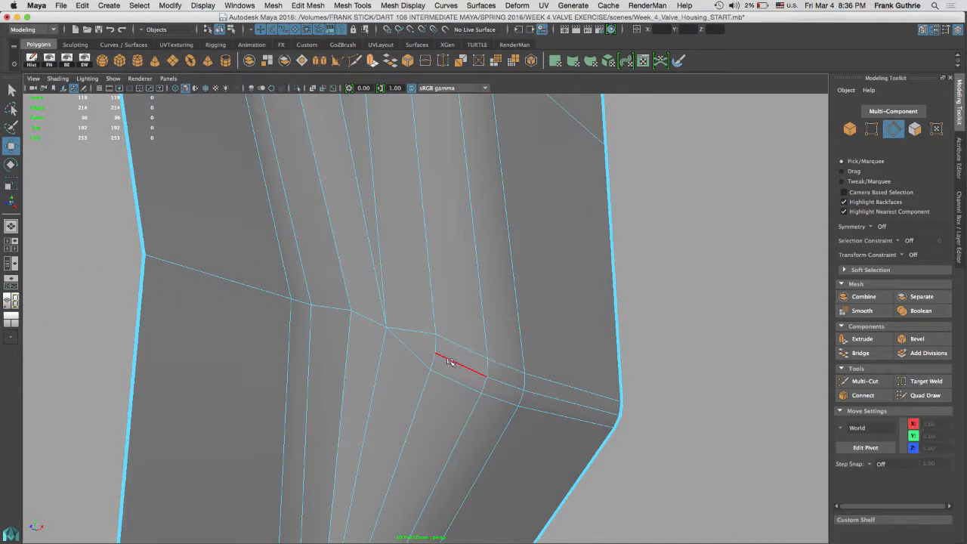
Select the housing's edges around the bend and along its upper and lower parts, soften them, and return to object selection.
{"action": "right_click_drag", "start_coordinate": [447, 243], "coordinate": [448, 220]}
{"action": "left_click_drag", "start_coordinate": [216, 217], "coordinate": [532, 455]}
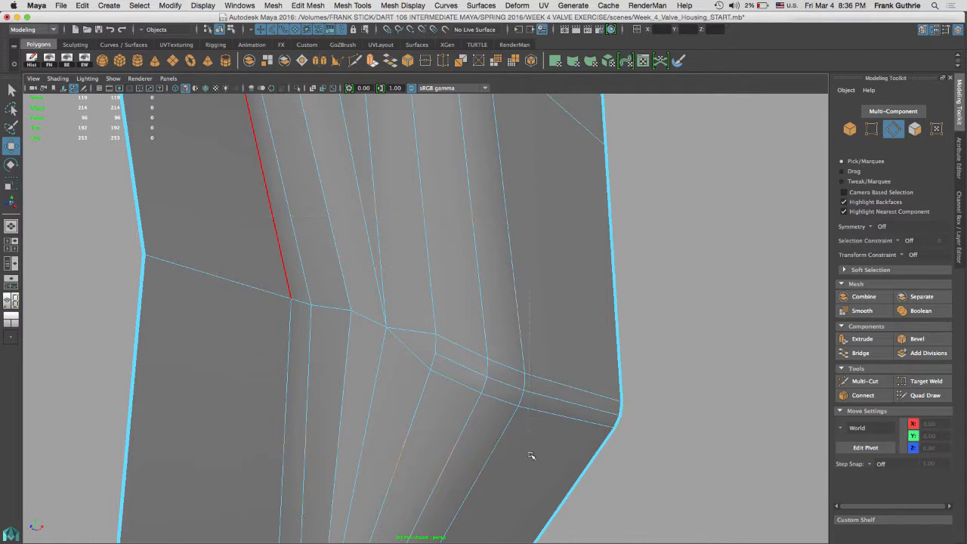
{"action": "right_click_drag", "start_coordinate": [561, 371], "coordinate": [380, 336], "text": "alt"}
{"action": "left_click_drag", "start_coordinate": [380, 337], "coordinate": [476, 327], "text": "alt"}
{"action": "middle_click_drag", "start_coordinate": [476, 328], "coordinate": [491, 347], "text": "alt"}
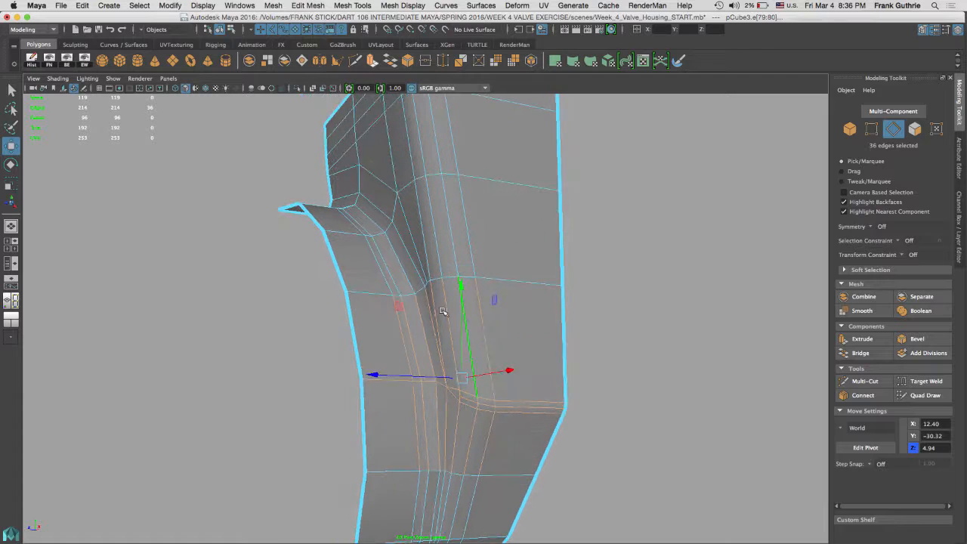
{"action": "key", "text": "q"}
{"action": "left_click_drag", "start_coordinate": [423, 247], "coordinate": [459, 364]}
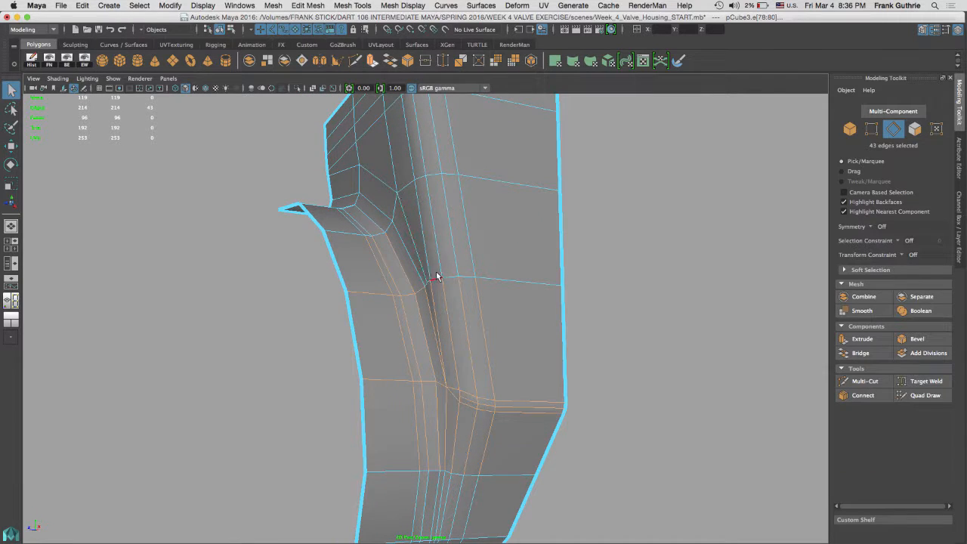
{"action": "left_click_drag", "start_coordinate": [435, 271], "coordinate": [438, 244], "text": "alt"}
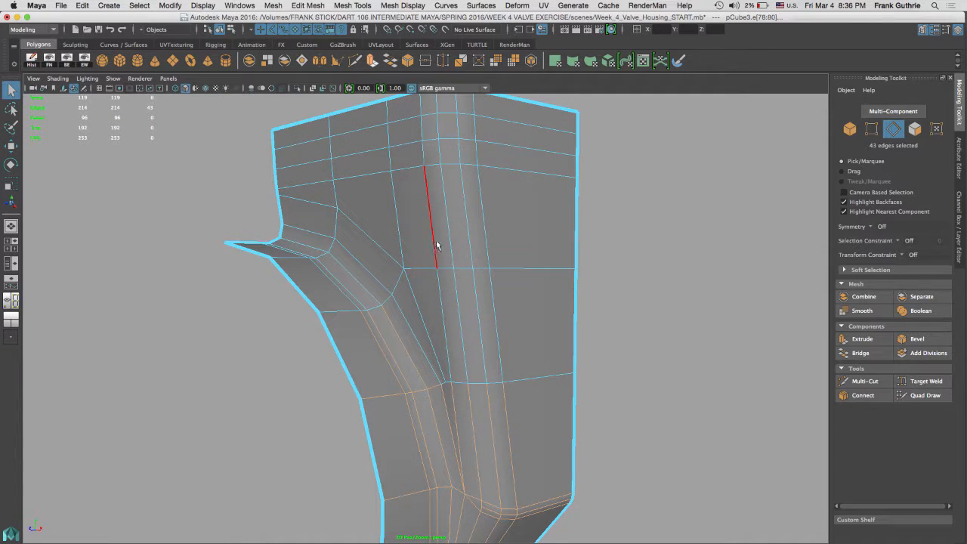
{"action": "left_click_drag", "start_coordinate": [340, 201], "coordinate": [309, 272]}
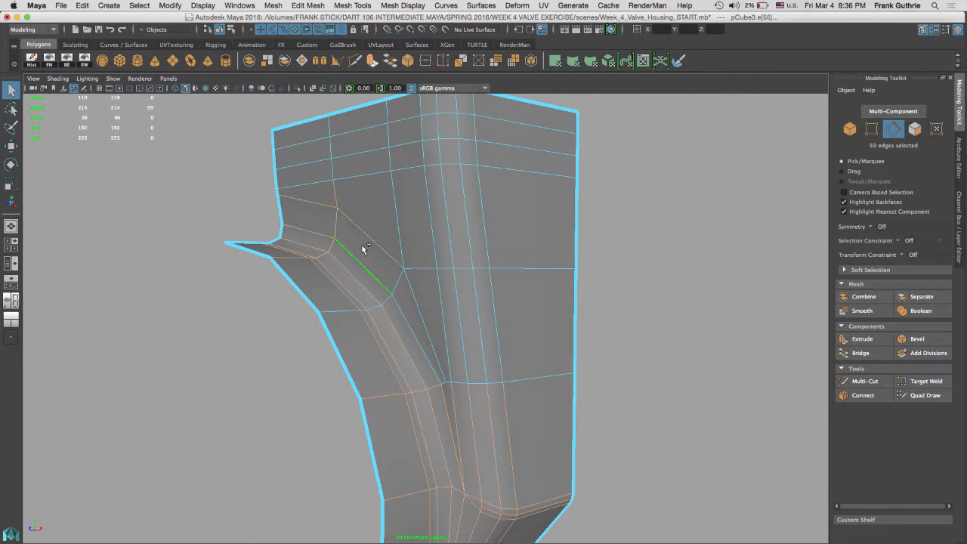
{"action": "double_click", "coordinate": [515, 375], "text": "shift"}
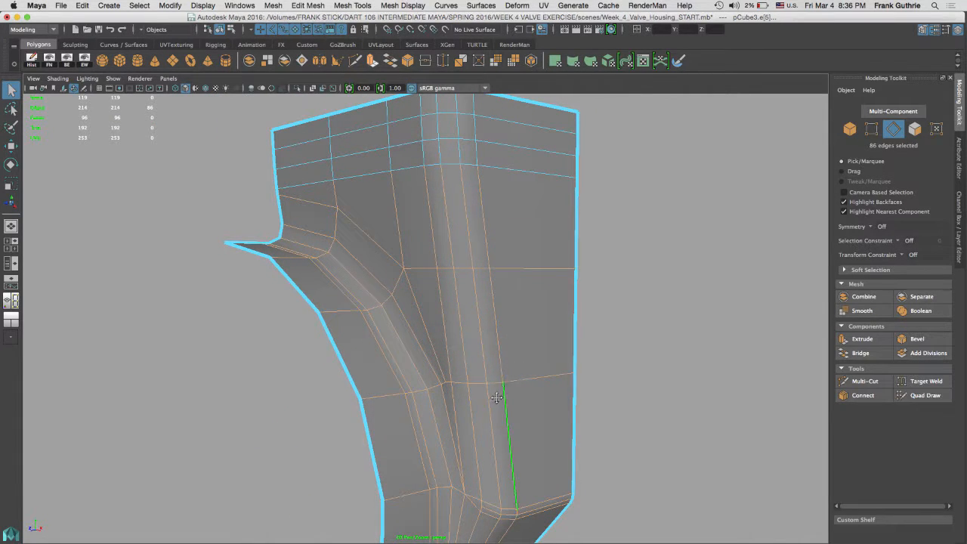
{"action": "left_click_drag", "start_coordinate": [515, 375], "coordinate": [358, 288], "text": "alt"}
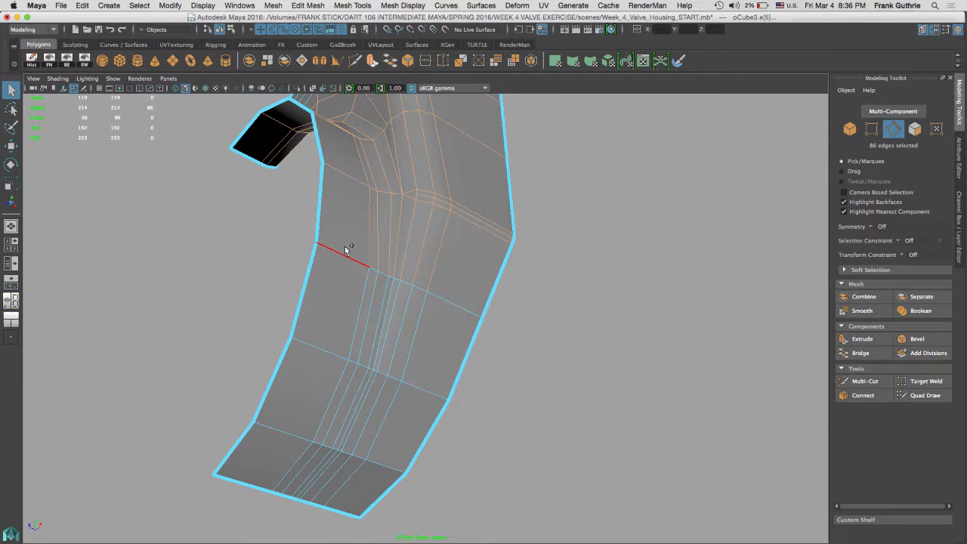
{"action": "left_click_drag", "start_coordinate": [348, 241], "coordinate": [288, 469], "text": "shift"}
{"action": "right_click_drag", "start_coordinate": [354, 330], "coordinate": [439, 327], "text": "shift"}
{"action": "right_click_drag", "start_coordinate": [429, 244], "coordinate": [483, 226]}
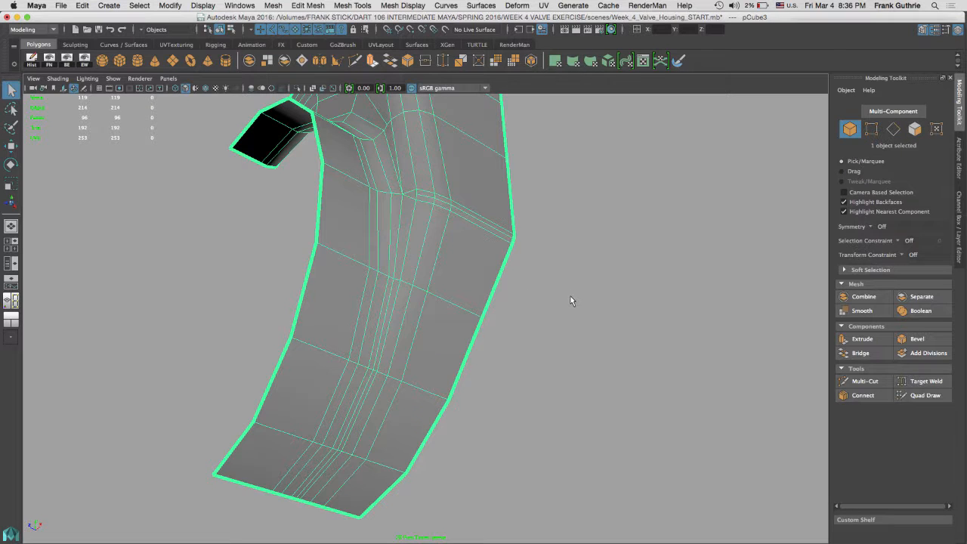
Preview the housing smoothed, examine the bend from several angles, and compare it with the valve reference photo in Photoshop.
{"action": "key", "text": "3"}
{"action": "left_click_drag", "start_coordinate": [589, 259], "coordinate": [418, 273], "text": "alt"}
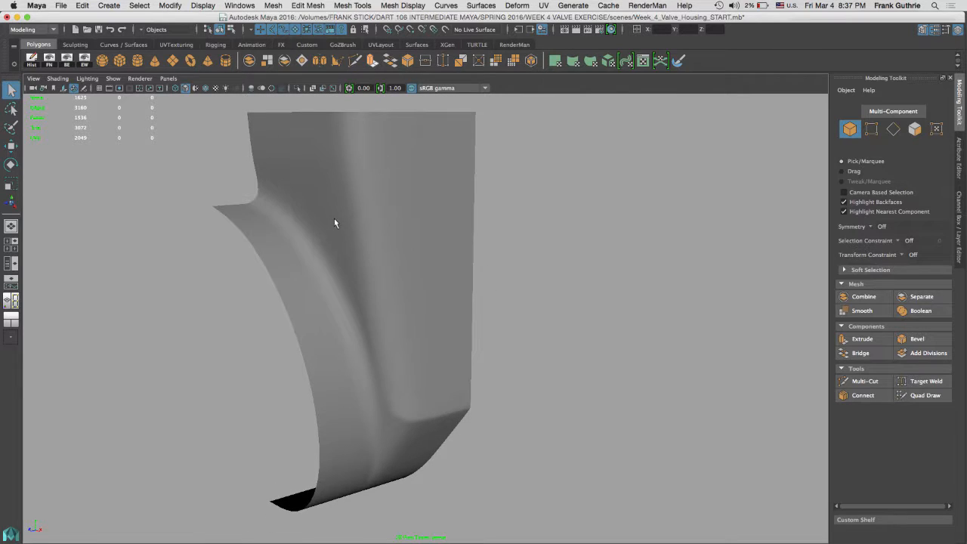
{"action": "left_click_drag", "start_coordinate": [405, 219], "coordinate": [433, 283], "text": "alt"}
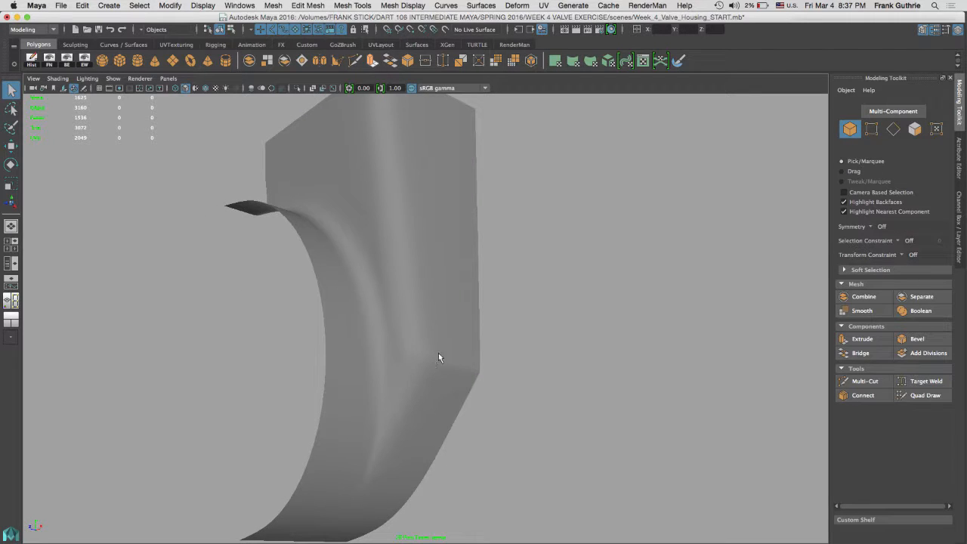
{"action": "left_click_drag", "start_coordinate": [438, 357], "coordinate": [440, 328], "text": "alt"}
{"action": "key", "text": "super+Tab"}
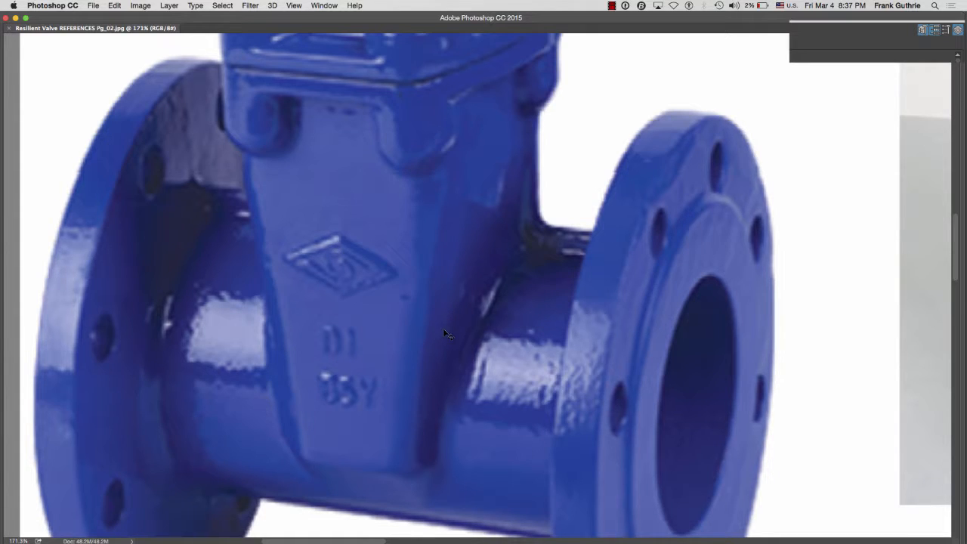
{"action": "key", "text": "super+Tab"}
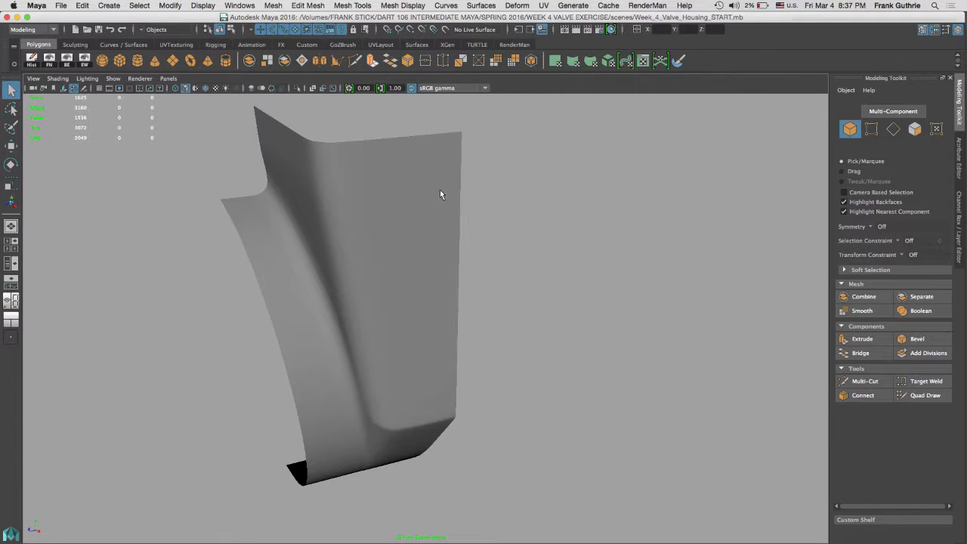
Extrude the seven border edges along the housing's top and raise them to Y -10.71.
{"action": "middle_click_drag", "start_coordinate": [456, 220], "coordinate": [462, 363], "text": "alt"}
{"action": "left_click_drag", "start_coordinate": [430, 265], "coordinate": [431, 229], "text": "alt"}
{"action": "middle_click_drag", "start_coordinate": [432, 228], "coordinate": [431, 261], "text": "alt"}
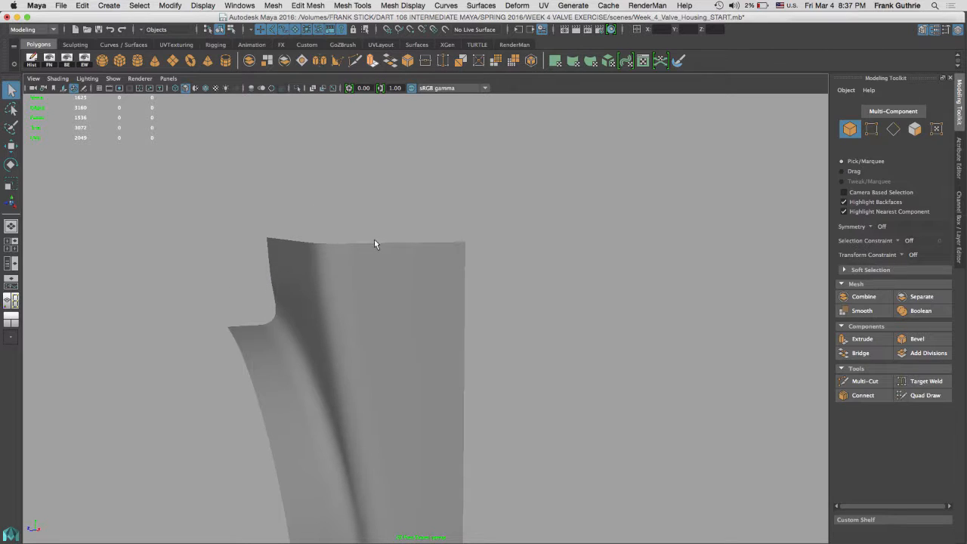
{"action": "right_click_drag", "start_coordinate": [375, 240], "coordinate": [372, 213]}
{"action": "left_click", "coordinate": [401, 244]}
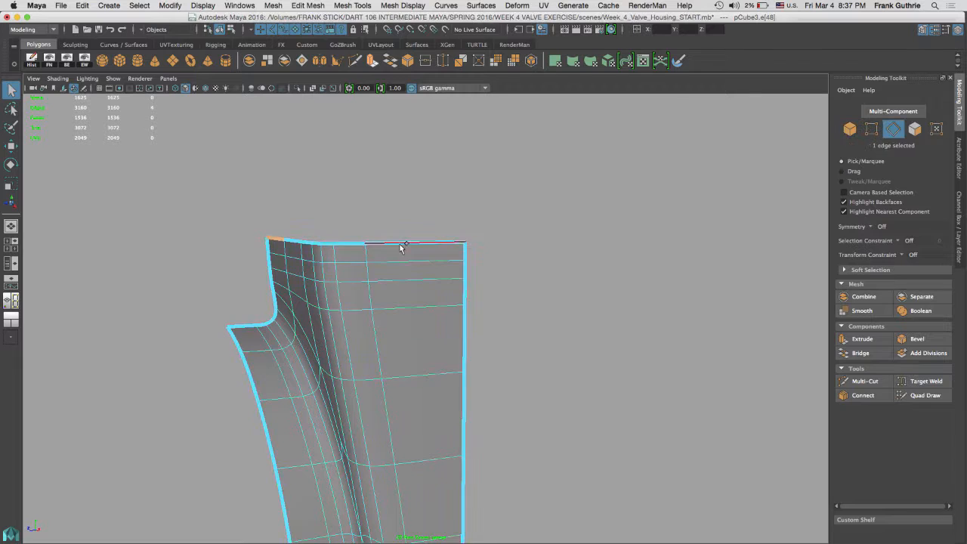
{"action": "double_click", "coordinate": [404, 244]}
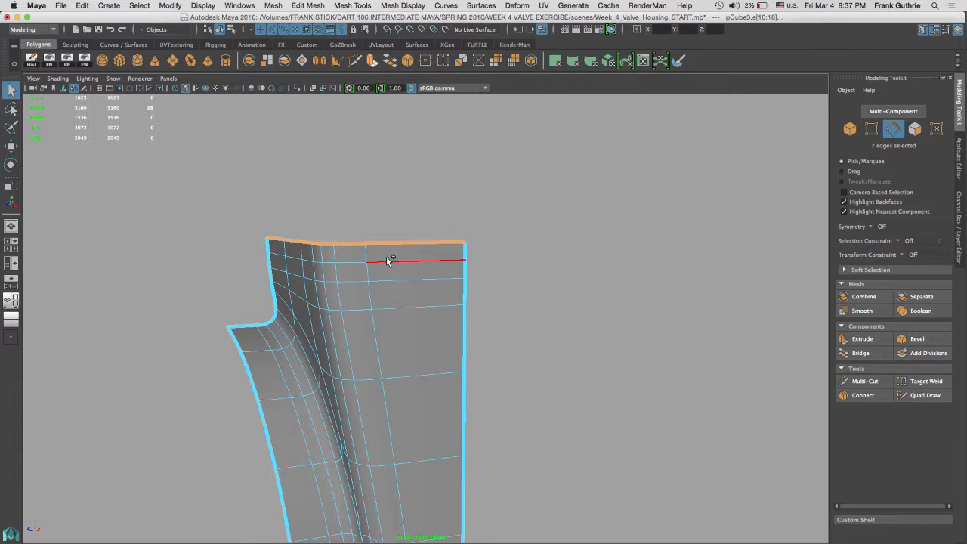
{"action": "right_click_drag", "start_coordinate": [387, 261], "coordinate": [386, 227], "text": "shift"}
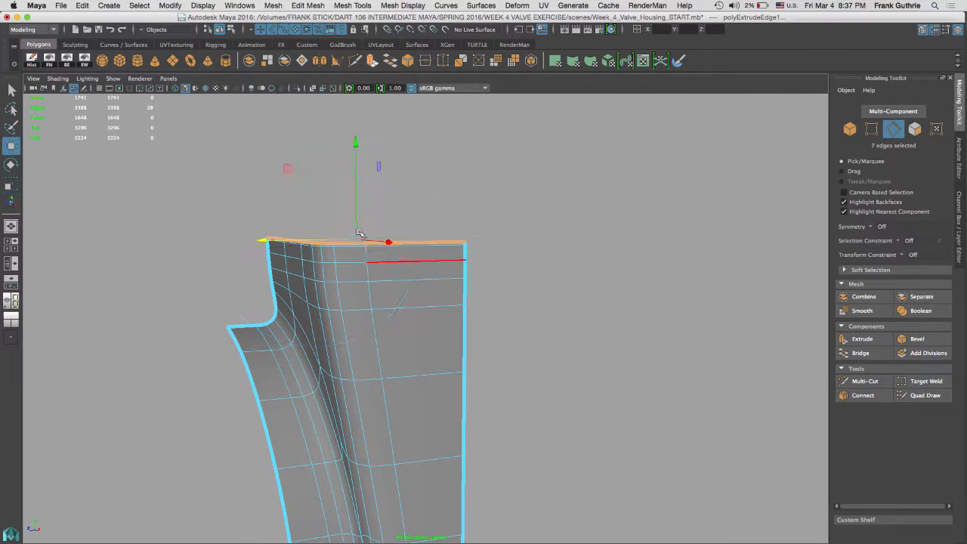
{"action": "left_click_drag", "start_coordinate": [358, 146], "coordinate": [358, 115]}
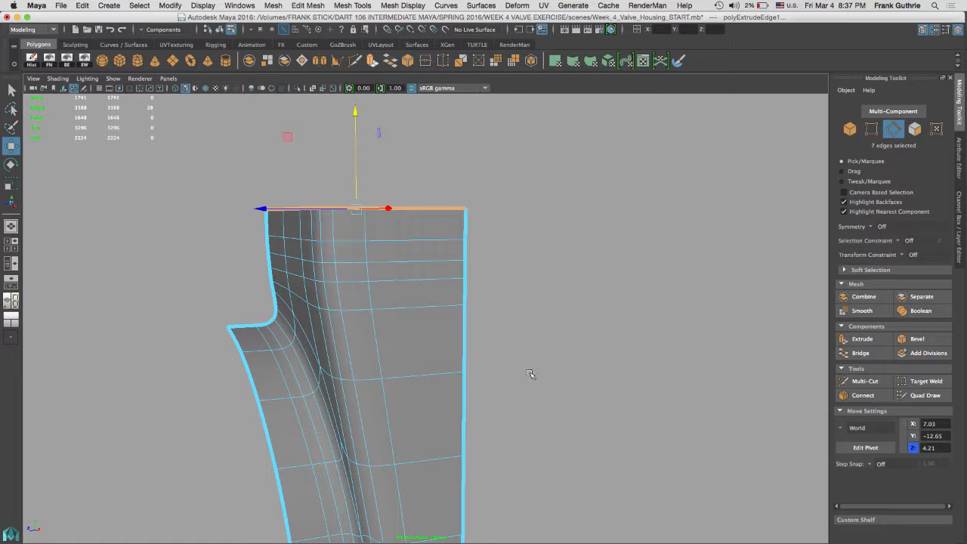
{"action": "key", "text": "space"}
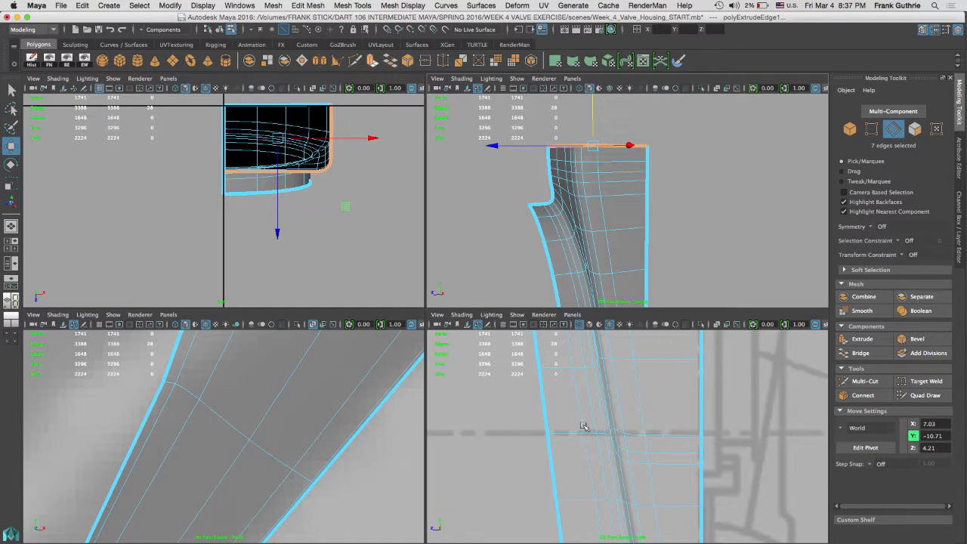
Raise the seven extruded top border edges of the housing to Y -1.58, using the side view's reference drawing.
{"action": "key", "text": "f"}
{"action": "key", "text": "space"}
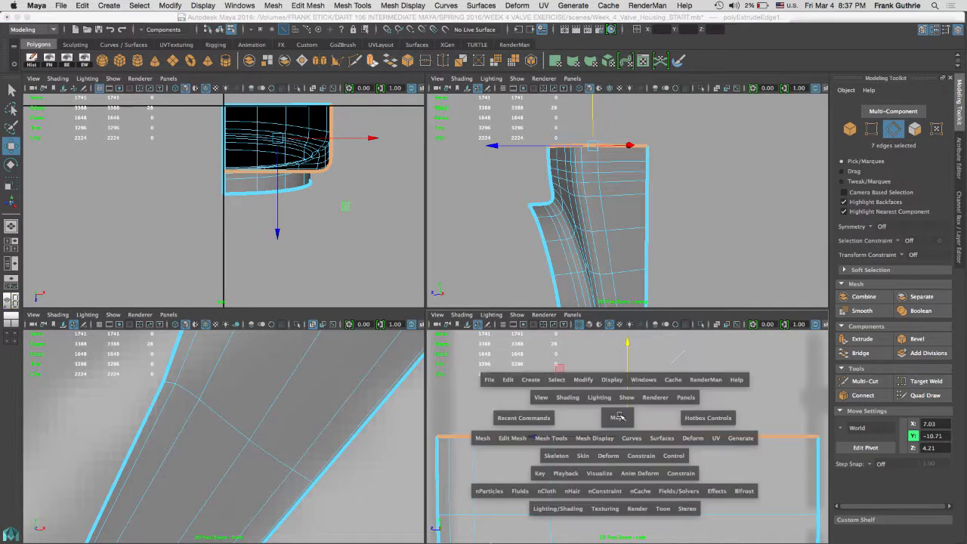
{"action": "key", "text": "f"}
{"action": "scroll", "coordinate": [368, 332], "scroll_direction": "down", "scroll_amount": 3}
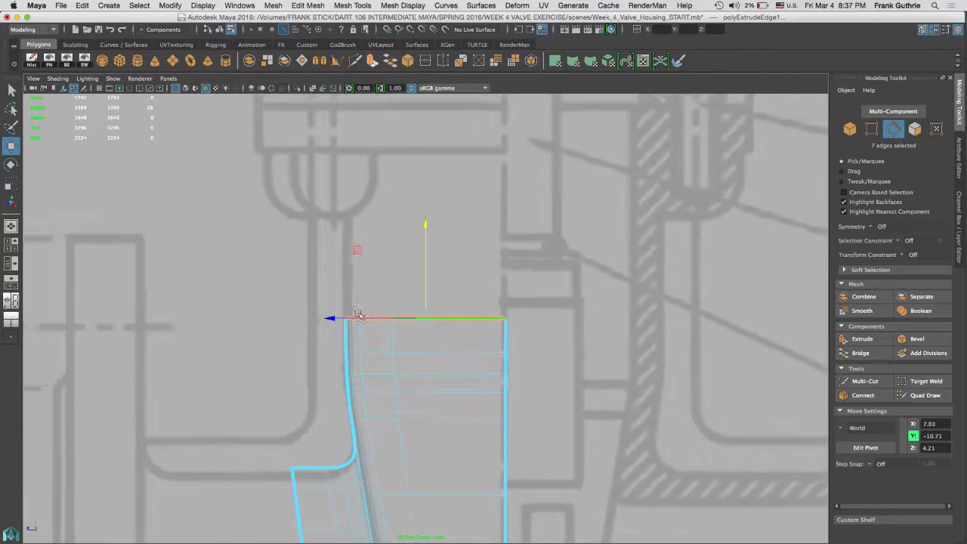
{"action": "left_click_drag", "start_coordinate": [425, 219], "coordinate": [427, 57]}
{"action": "key", "text": "1"}
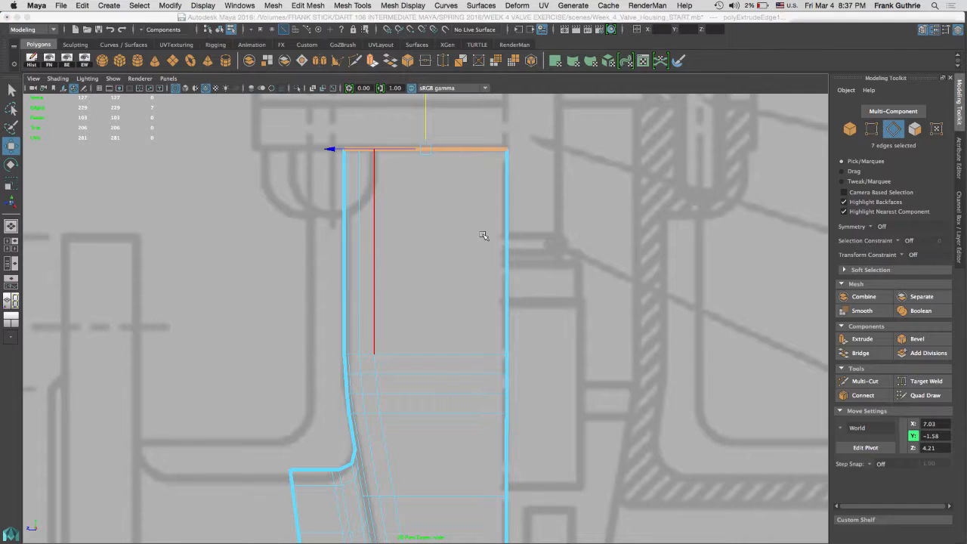
Select the edges across the housing's upper extension and just above the bend, soften them, and return to object selection with nothing selected.
{"action": "key", "text": "space"}
{"action": "key", "text": "space"}
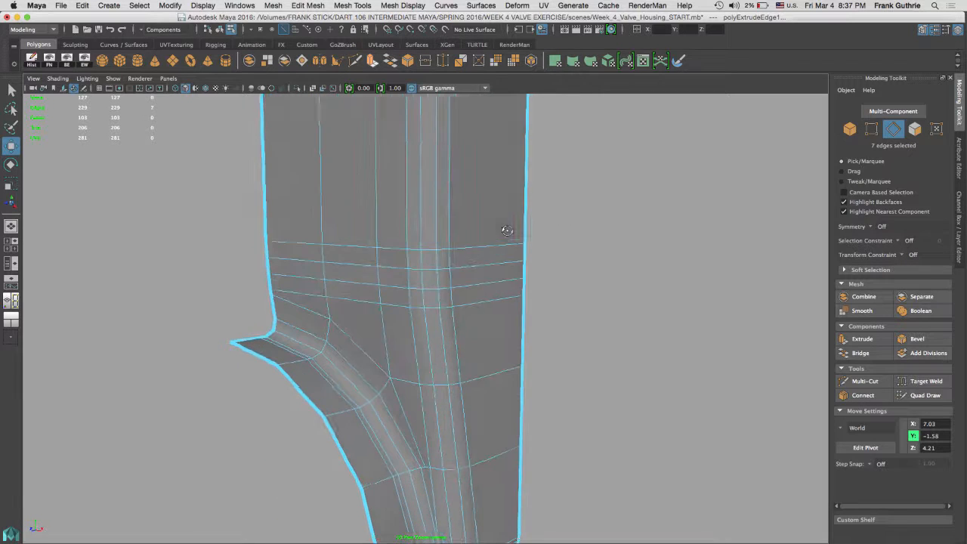
{"action": "right_click_drag", "start_coordinate": [501, 230], "coordinate": [546, 200]}
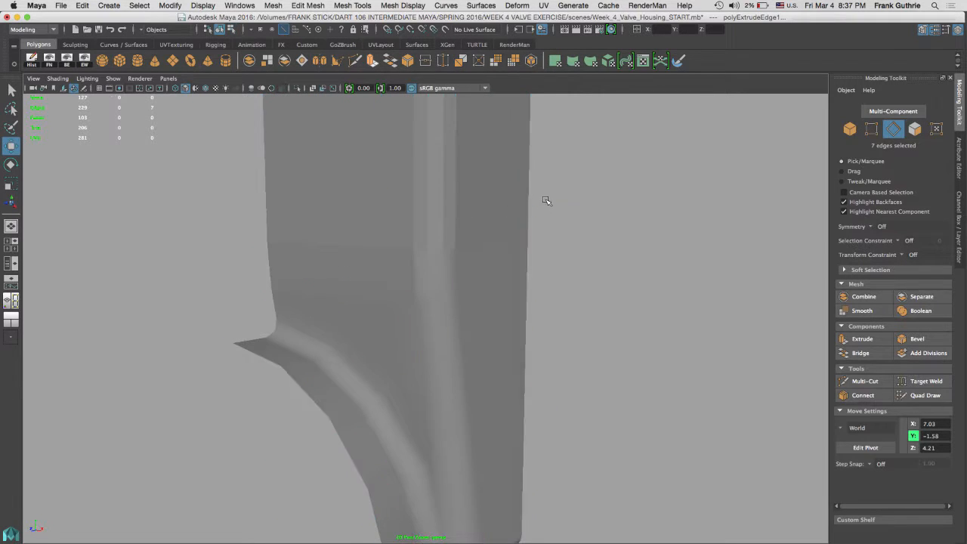
{"action": "left_click", "coordinate": [469, 280]}
{"action": "right_click_drag", "start_coordinate": [476, 232], "coordinate": [492, 189]}
{"action": "left_click_drag", "start_coordinate": [492, 190], "coordinate": [304, 321]}
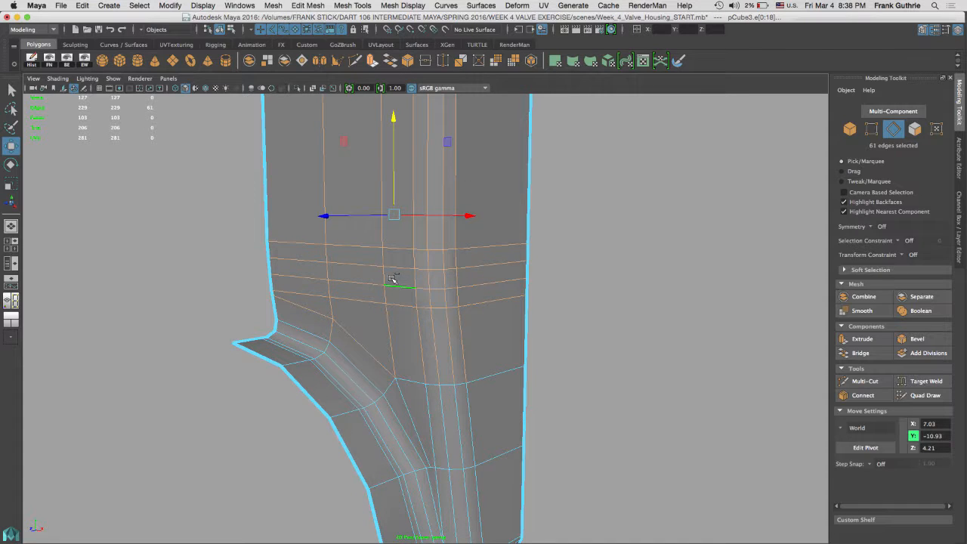
{"action": "mouse_move", "coordinate": [393, 280]}
{"action": "right_mouse_down", "text": "shift"}
{"action": "mouse_move", "coordinate": [430, 297]}
{"action": "mouse_move", "coordinate": [464, 288]}
{"action": "mouse_move", "coordinate": [505, 238]}
{"action": "mouse_move", "coordinate": [532, 227]}
{"action": "right_mouse_up", "text": "shift"}
{"action": "key", "text": "q"}
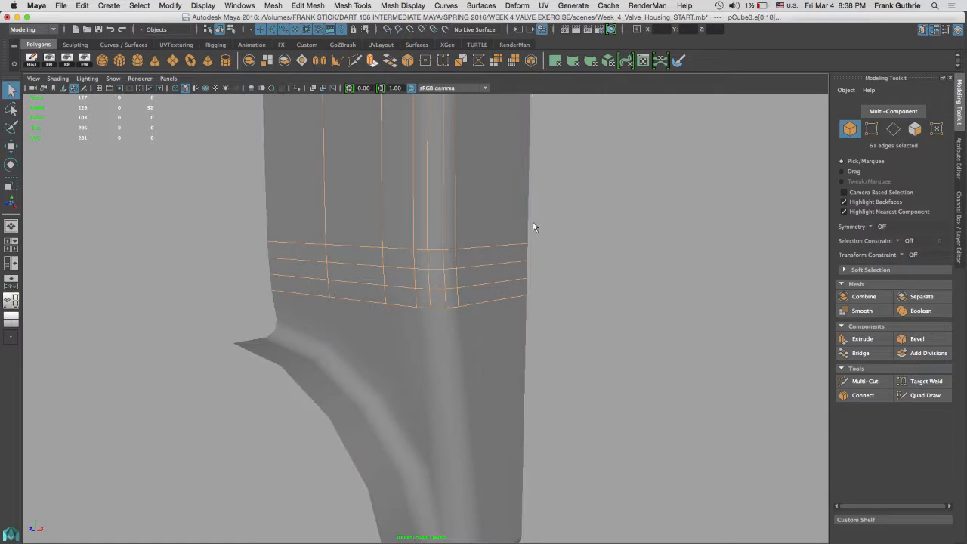
{"action": "right_click_drag", "start_coordinate": [604, 253], "coordinate": [458, 255], "text": "alt"}
{"action": "left_click_drag", "start_coordinate": [517, 243], "coordinate": [512, 246], "text": "alt"}
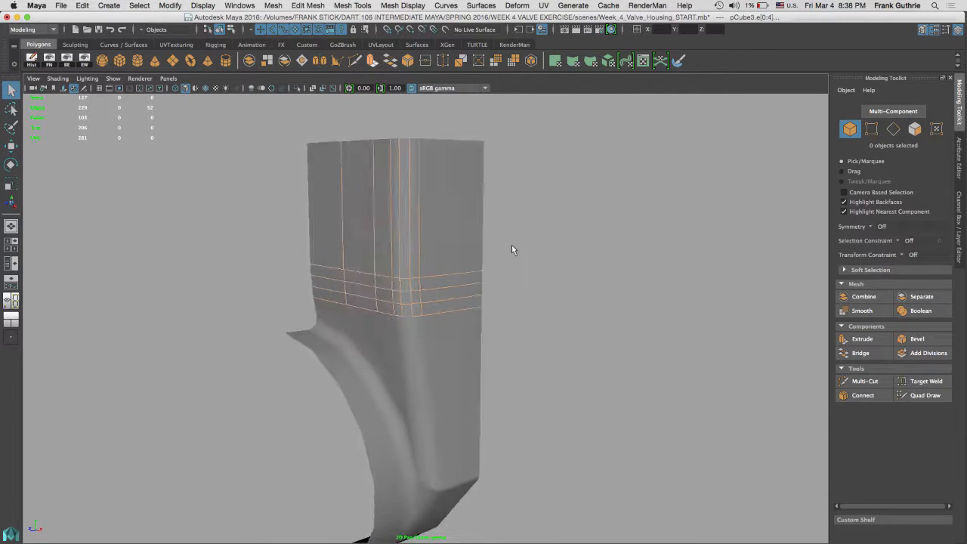
{"action": "left_click", "coordinate": [521, 253]}
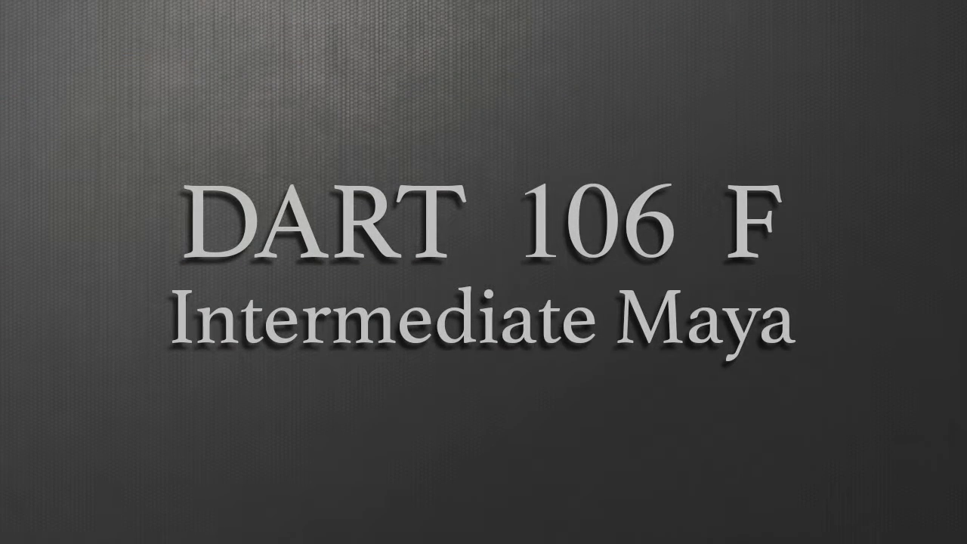